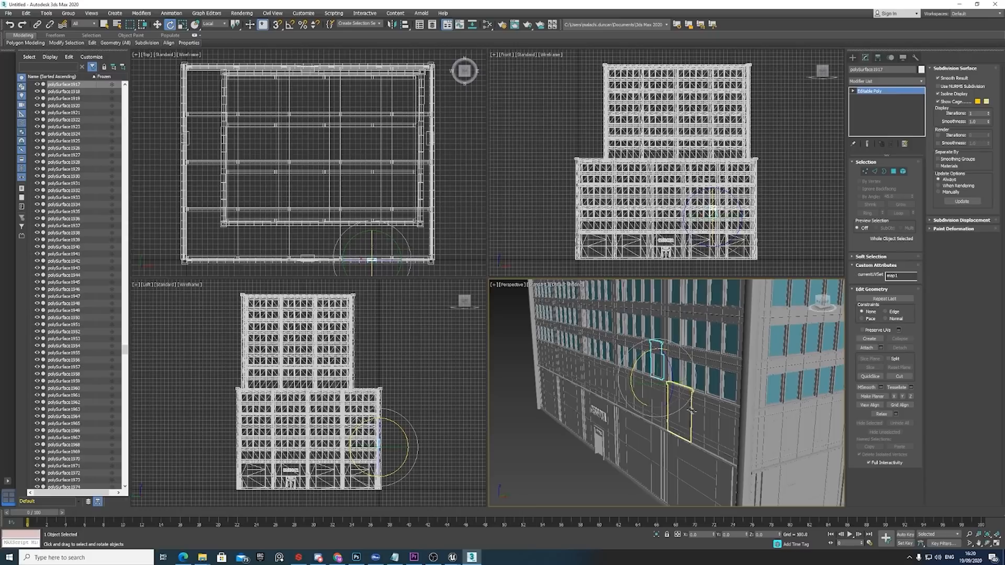
Examine the pivot placement and axis orientation of individual window panels on the building's lower-block facade.
alt+middle_drag(694, 429, 833, 416)
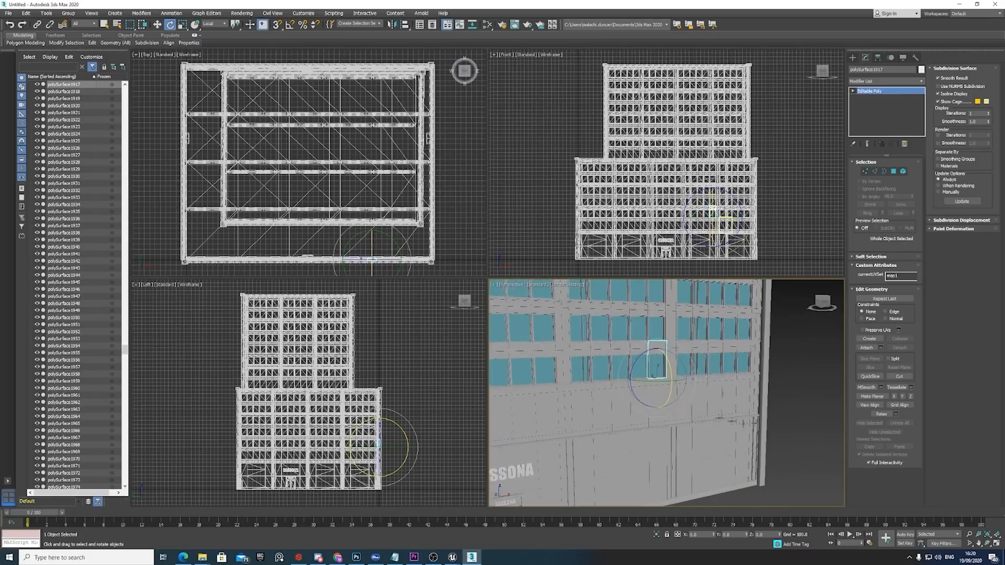
click(601, 358)
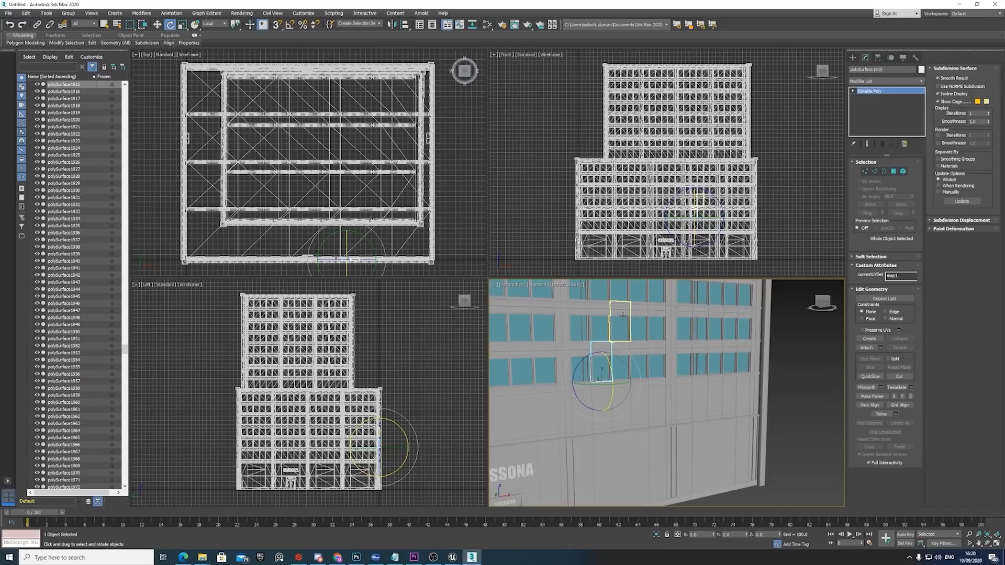
click(623, 315)
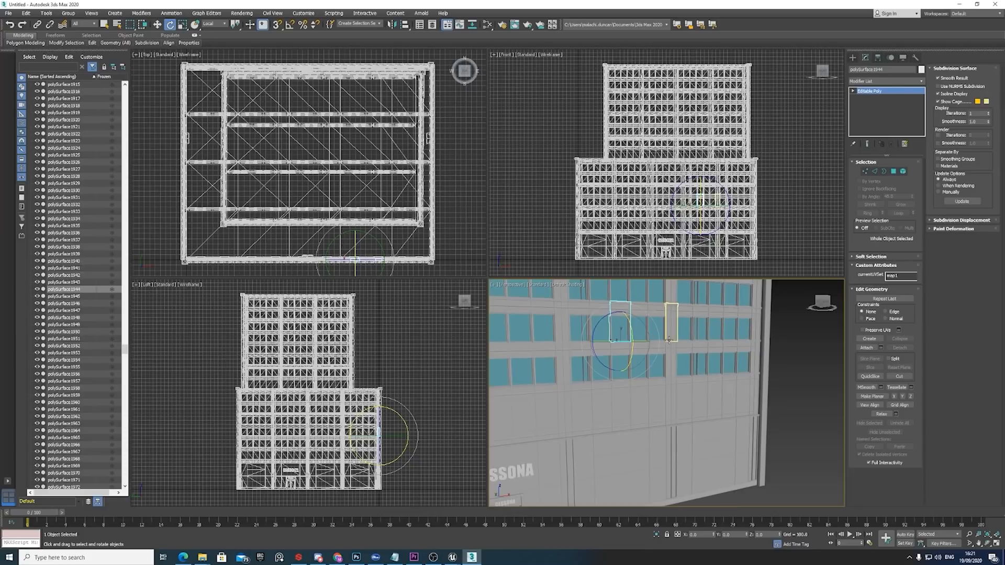
key(w)
alt+middle_drag(694, 348, 654, 362)
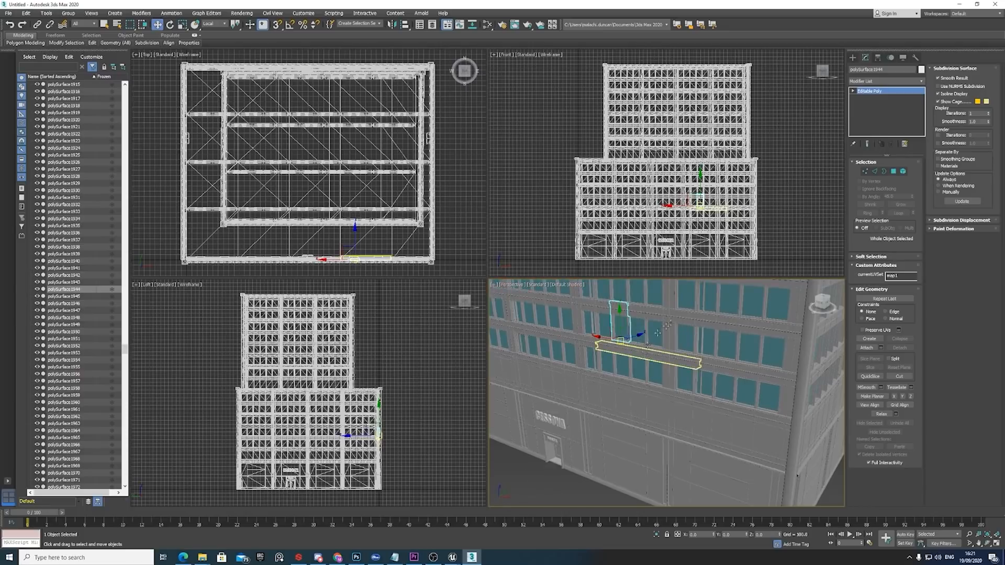
middle_drag(673, 315, 677, 433)
drag(676, 432, 640, 348)
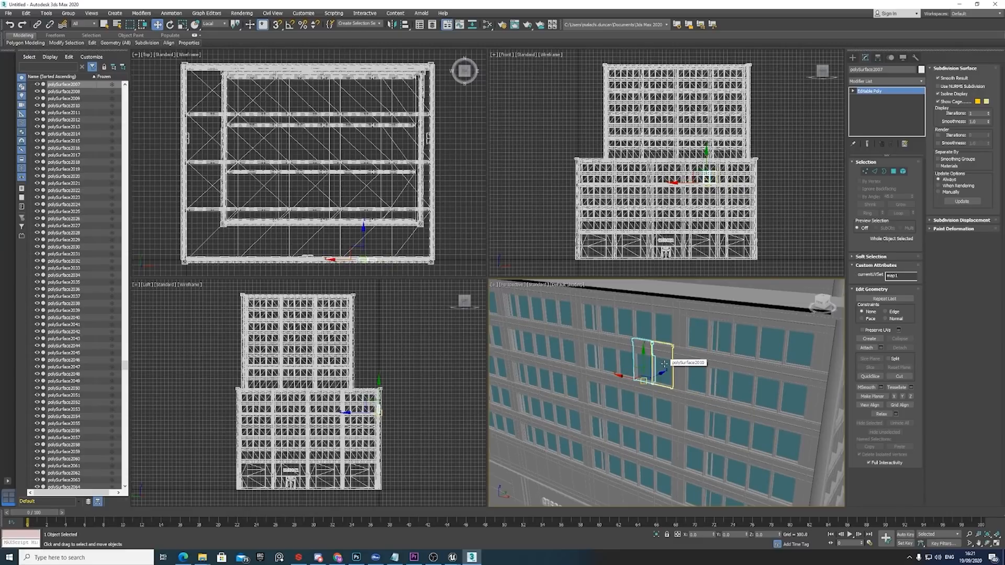
scroll(664, 363, down, 2)
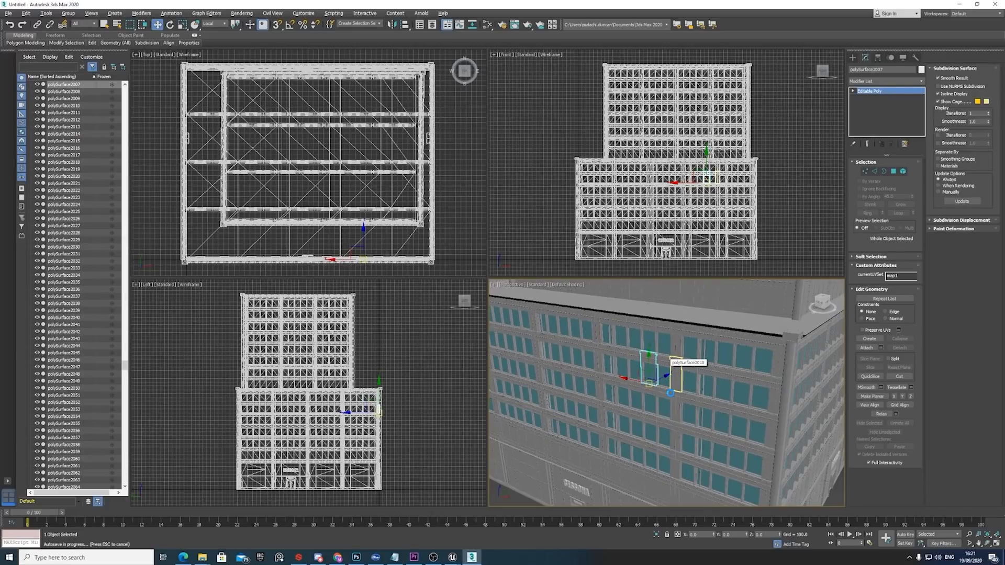
scroll(671, 392, down, 10)
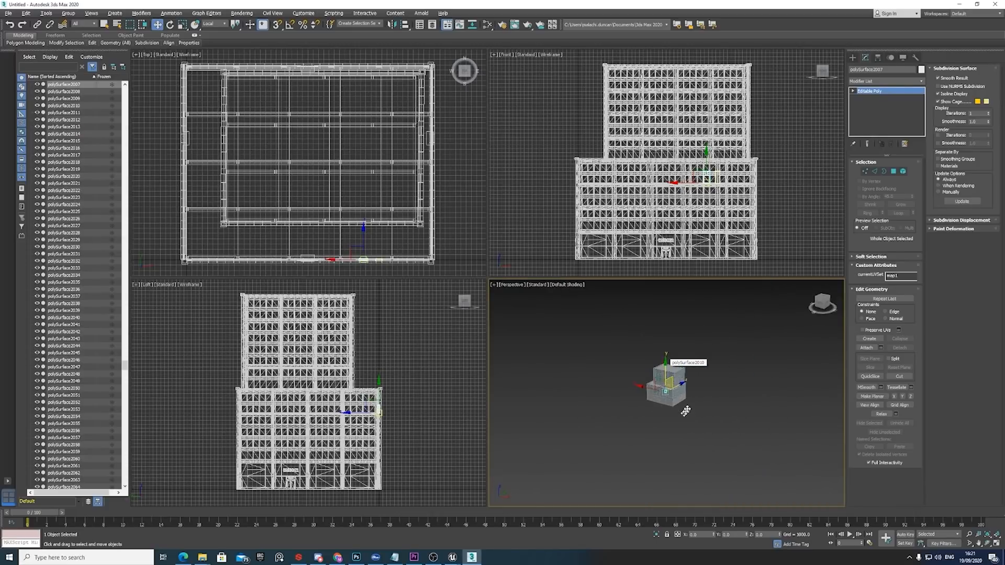
Select every object that makes up the building in the perspective view.
click(681, 416)
scroll(680, 410, up, 5)
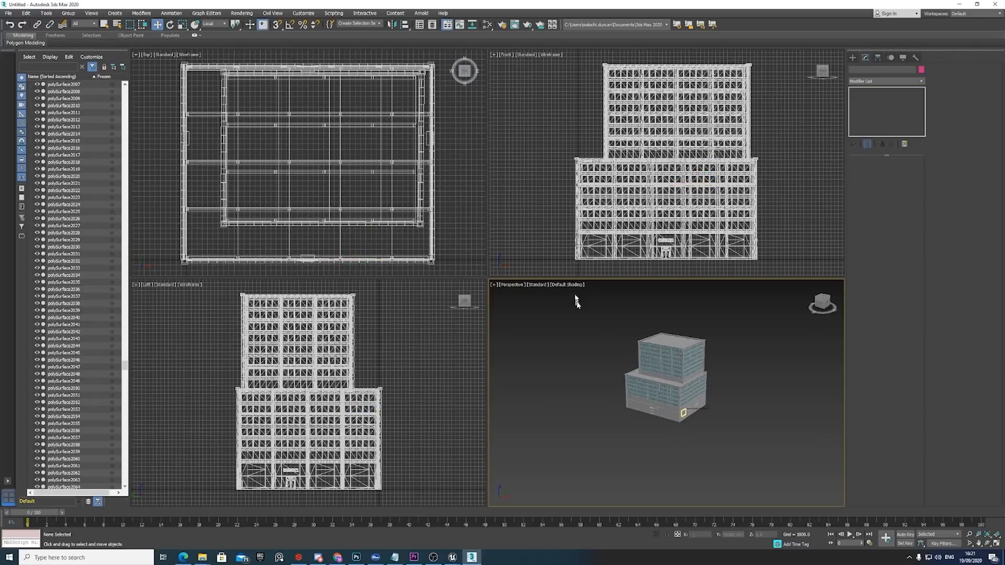
drag(581, 306, 728, 421)
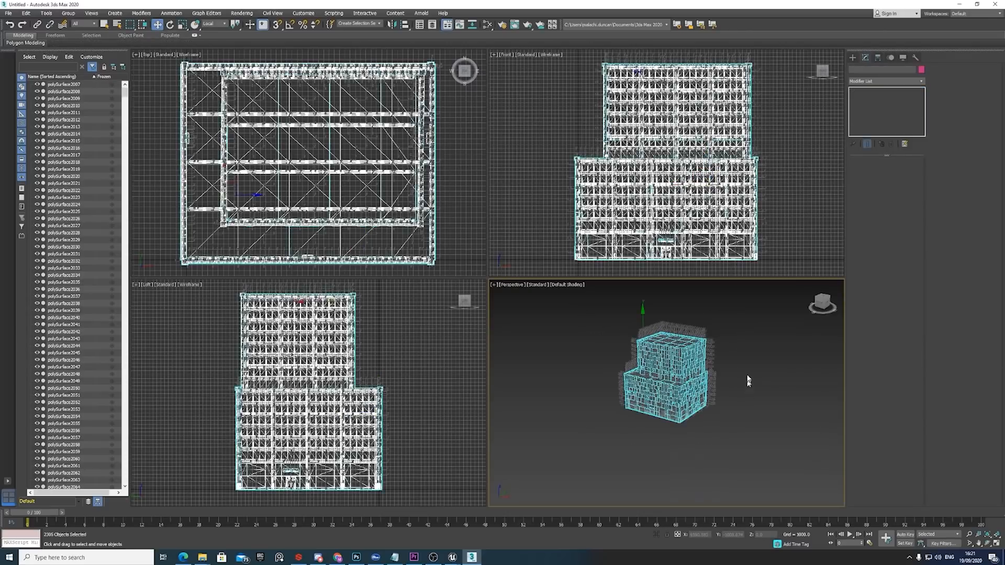
right_click(747, 381)
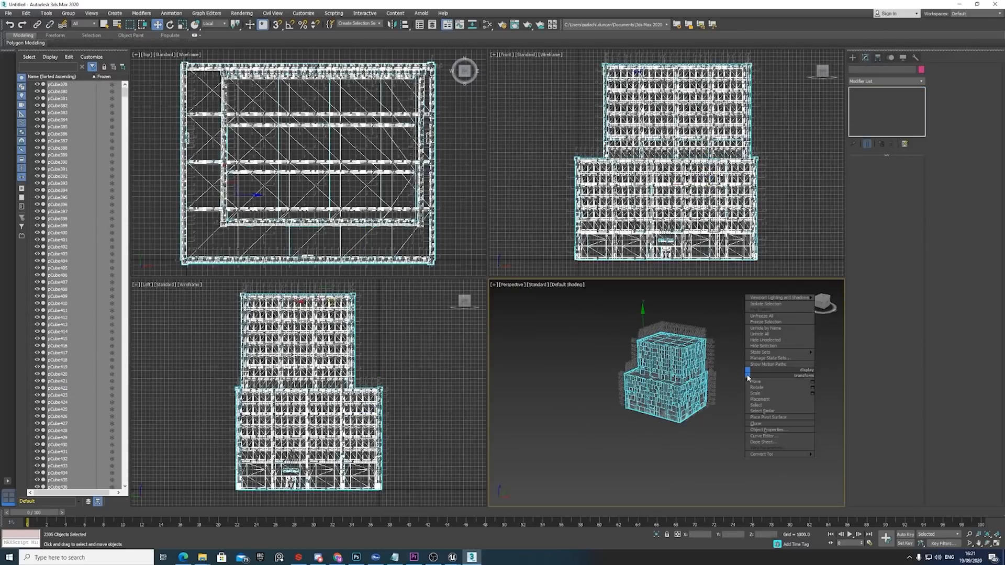
click(828, 459)
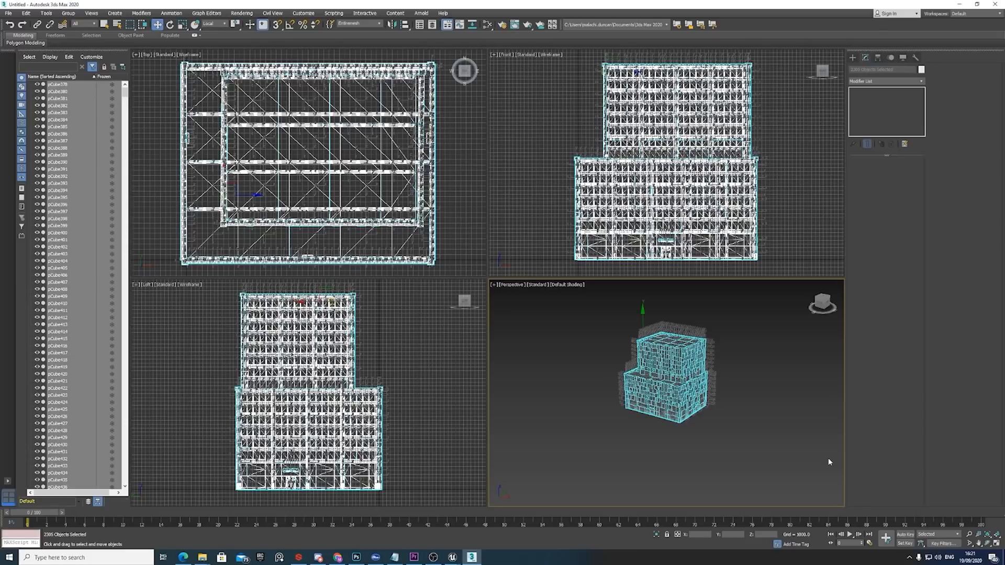
click(633, 405)
click(663, 412)
click(619, 429)
click(629, 414)
Switch to File Explorer and look at the PivotPainter2 script in the UE_4.25 Engine Extras 3dsMaxScripts folder.
click(202, 558)
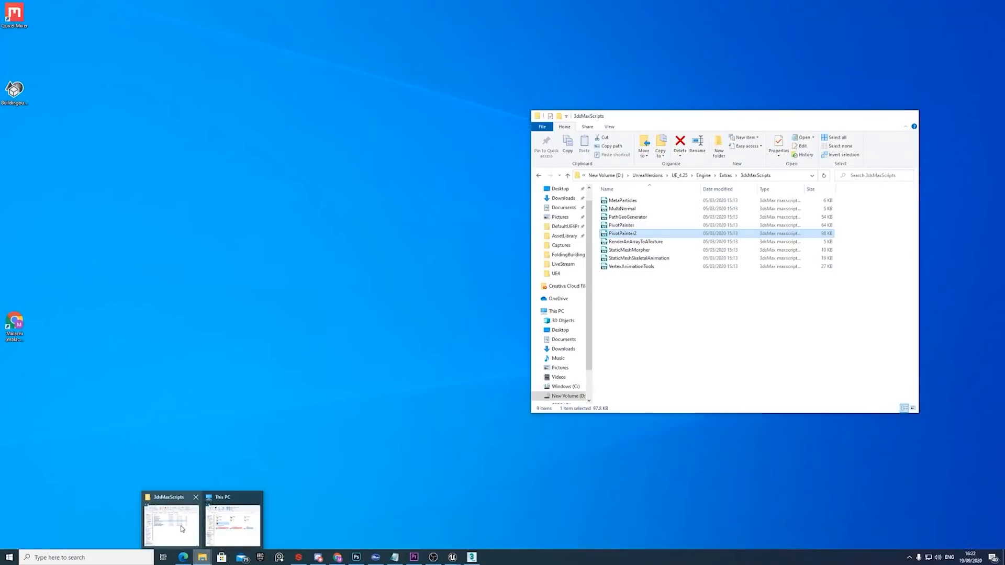
click(181, 526)
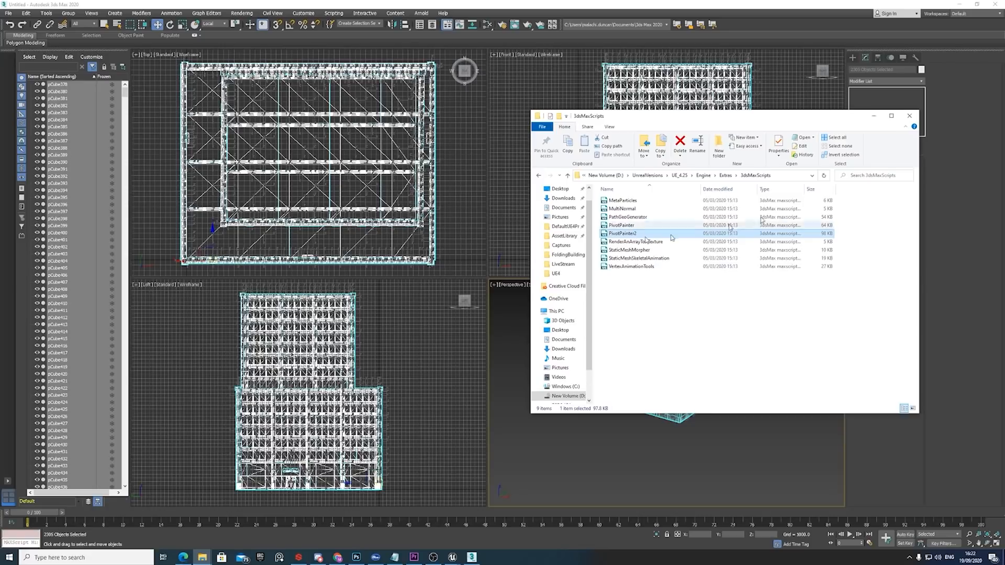
click(874, 116)
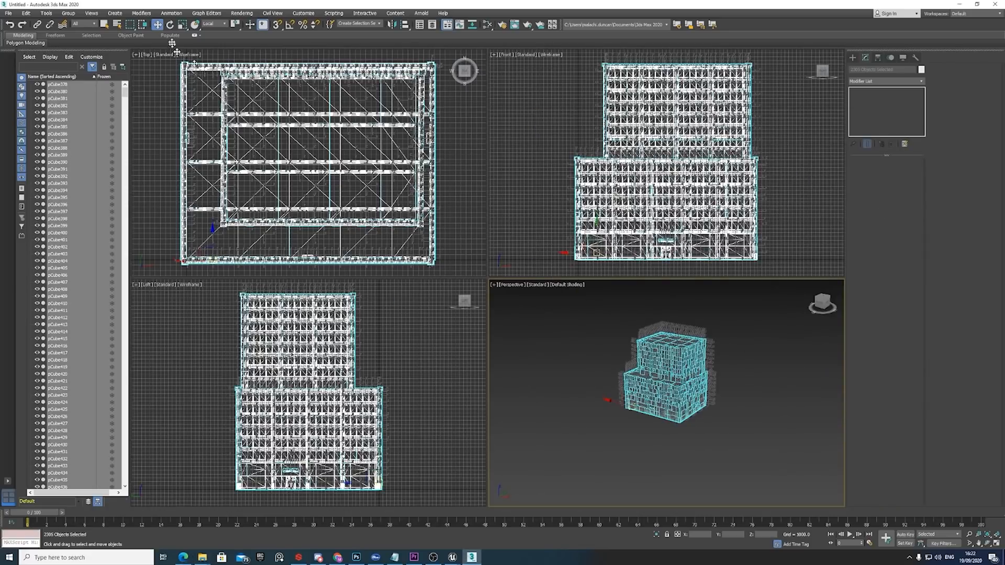
Run the PivotPainter2 script from the UE4 folder.
click(333, 14)
click(361, 112)
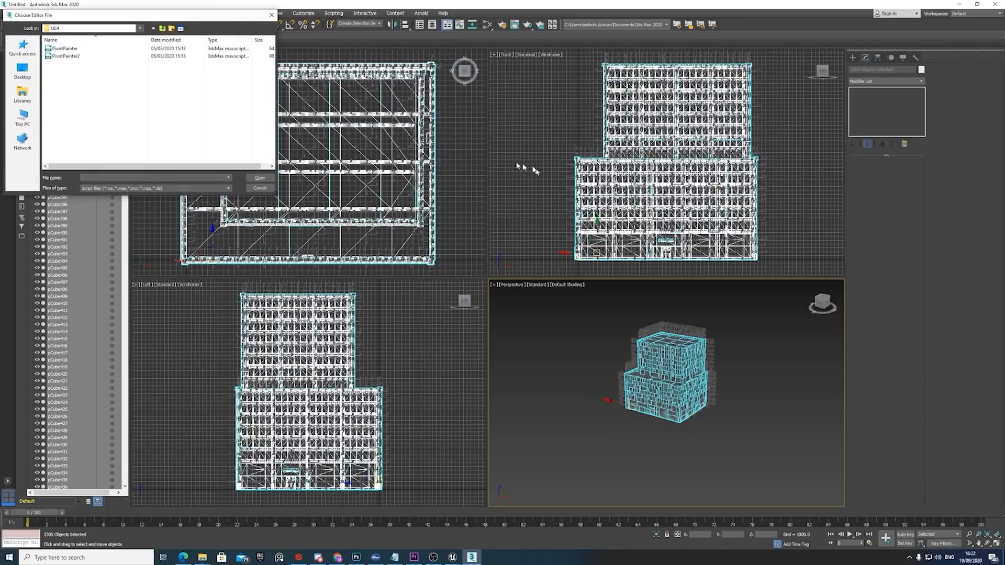
click(67, 56)
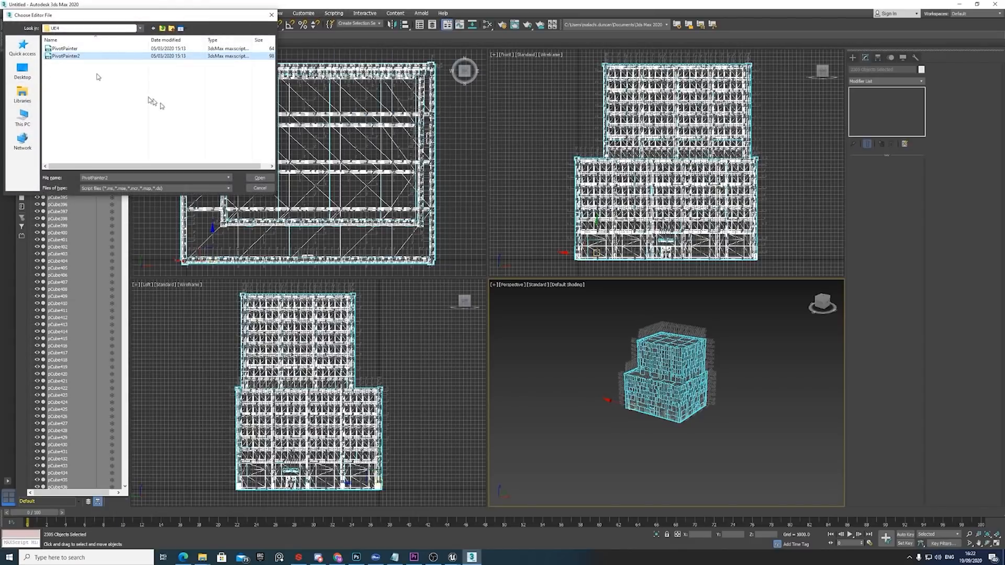
click(260, 177)
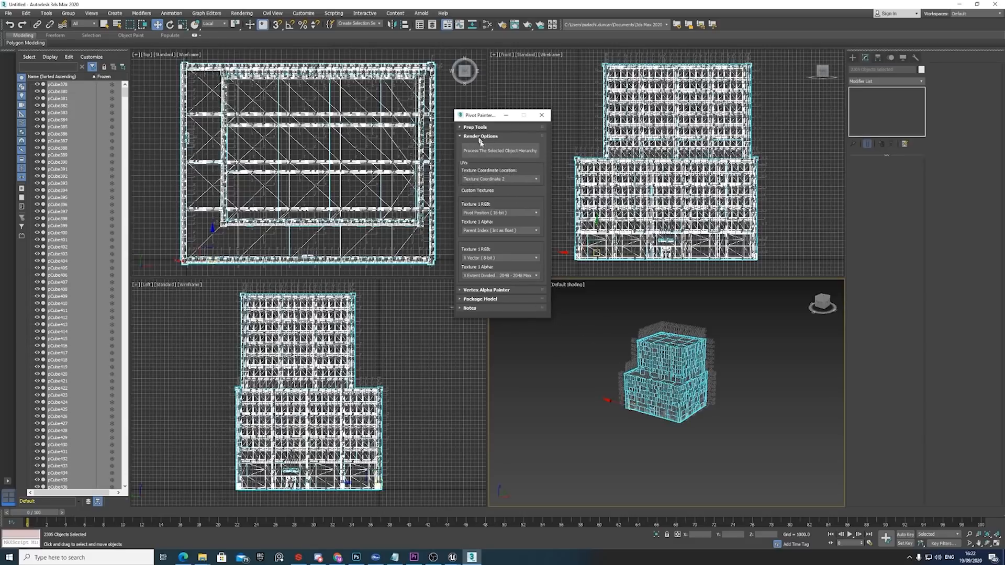
Compare the pivots of window panels stacked above one another on the lower block's facade.
click(681, 371)
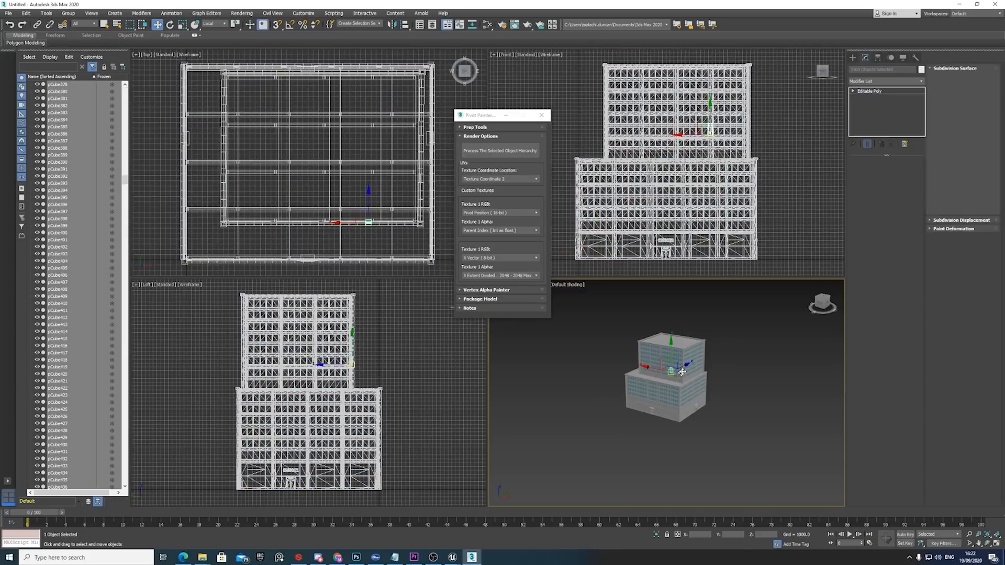
scroll(682, 372, up, 6)
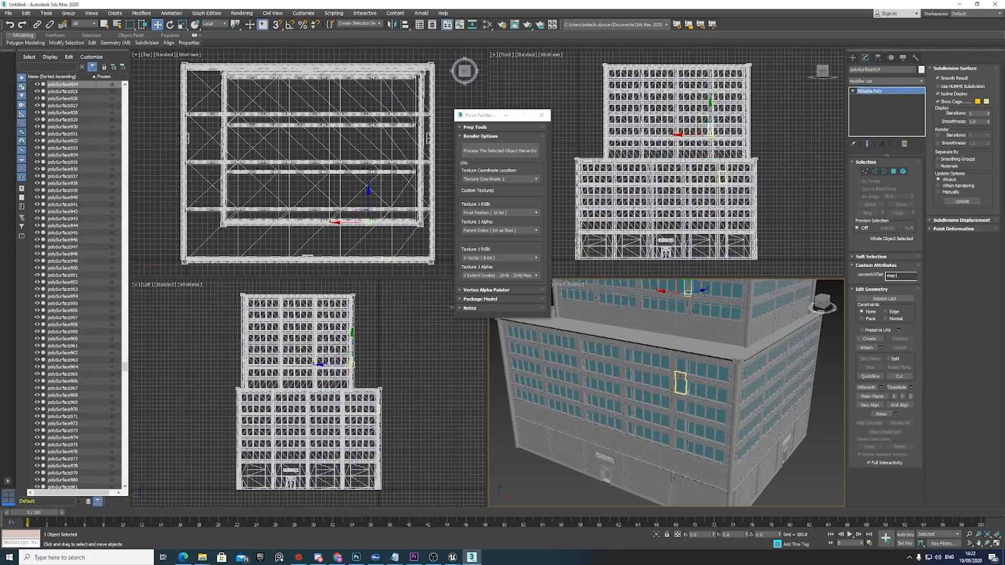
click(680, 377)
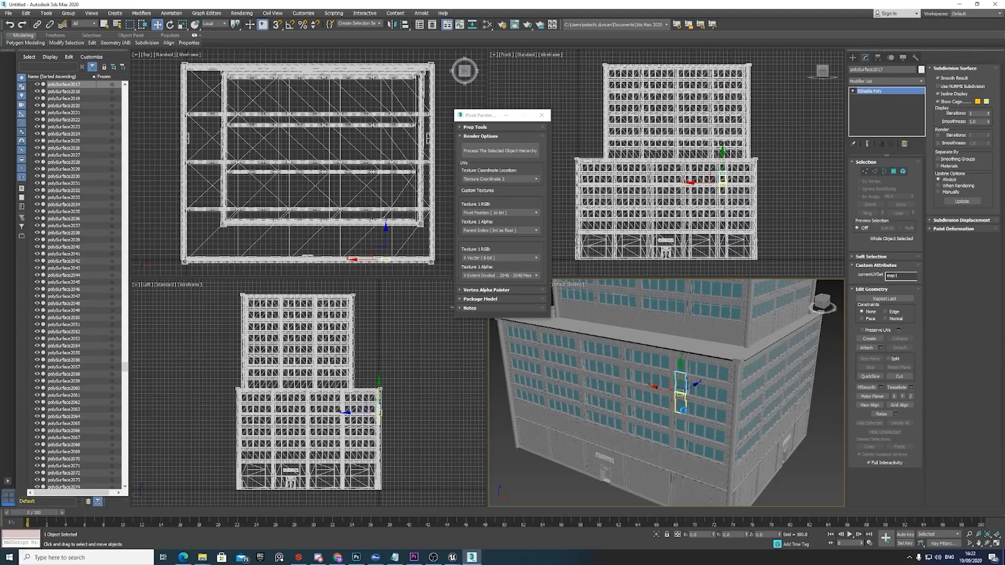
click(677, 410)
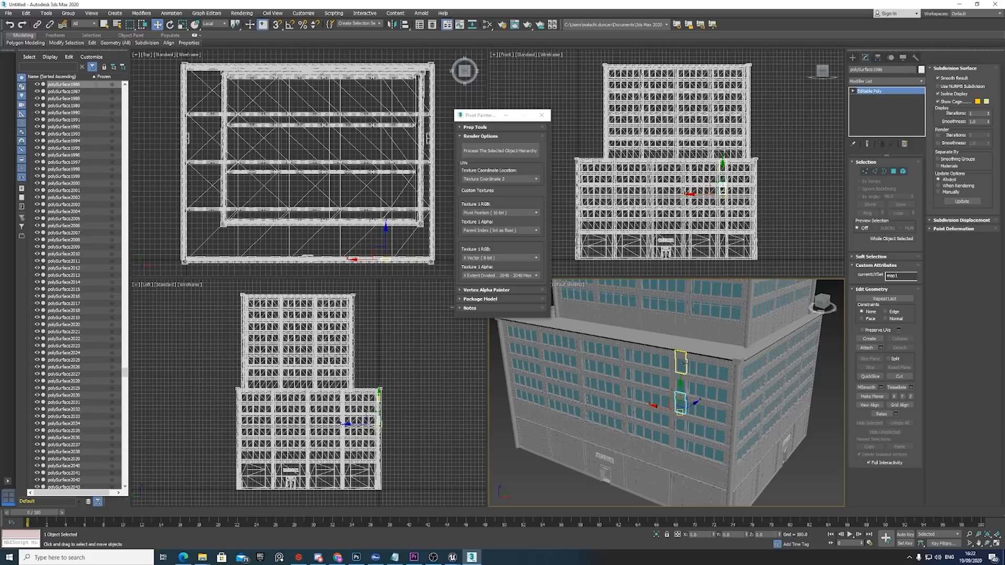
click(683, 362)
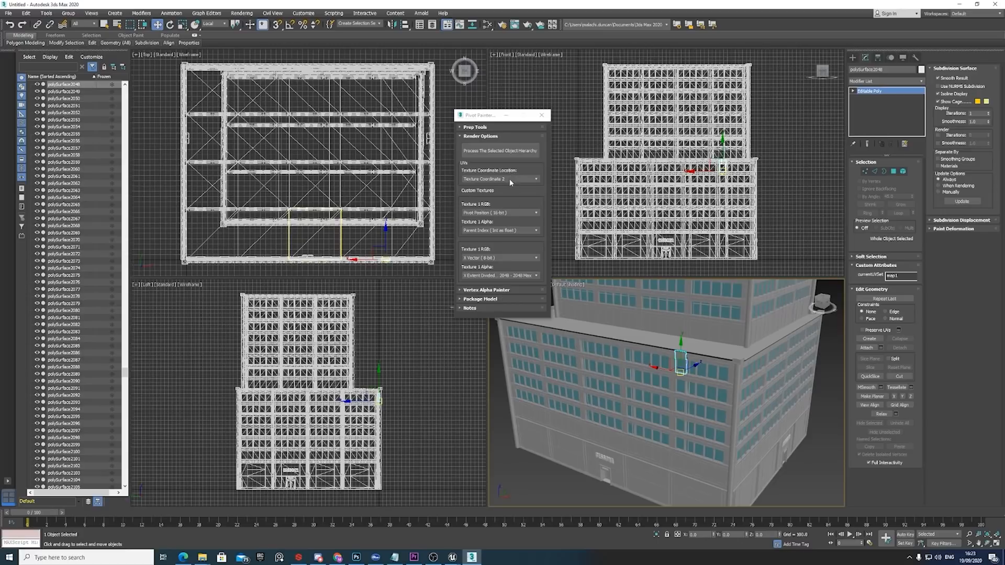
Select the whole building and choose Texture Coordinate 2 as Pivot Painter's texture coordinate location.
scroll(746, 381, down, 5)
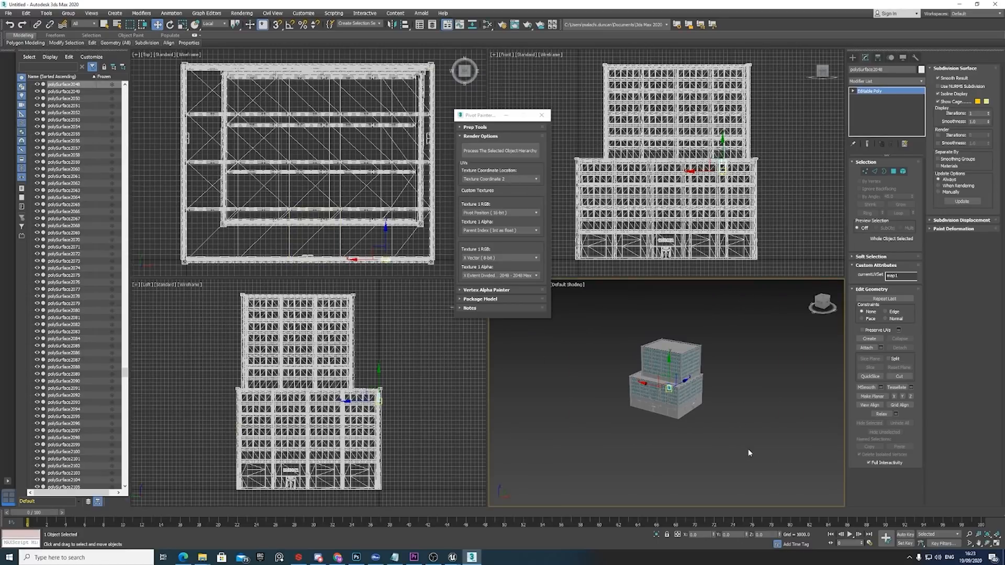
mouse_move(747, 457)
mouse_down()
mouse_move(600, 310)
mouse_move(607, 330)
mouse_up()
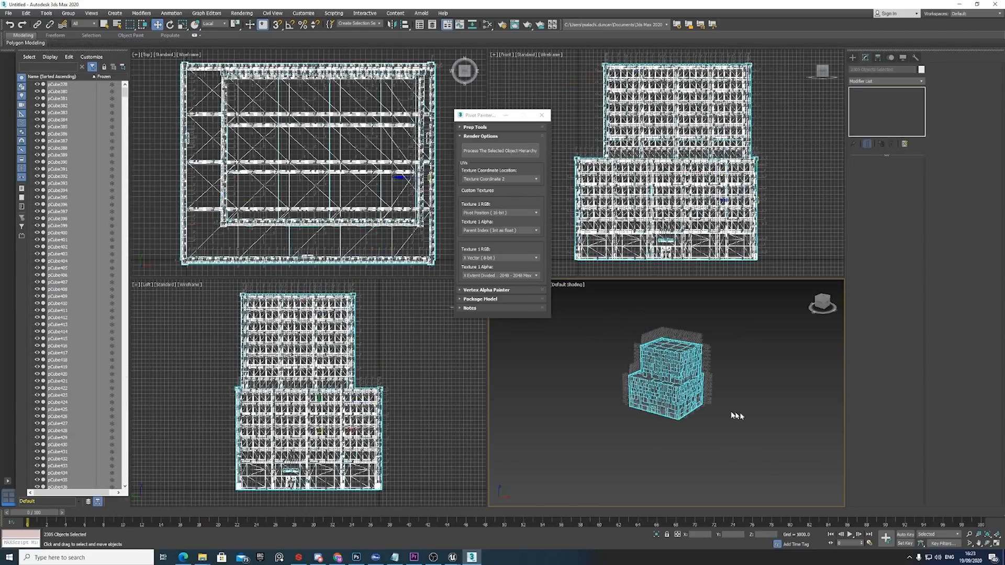
click(501, 180)
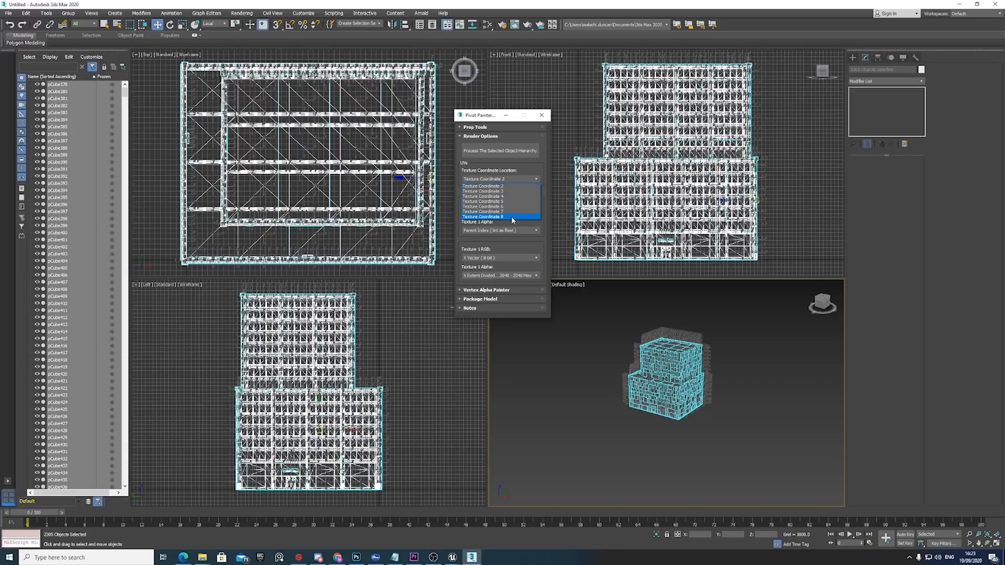
click(510, 187)
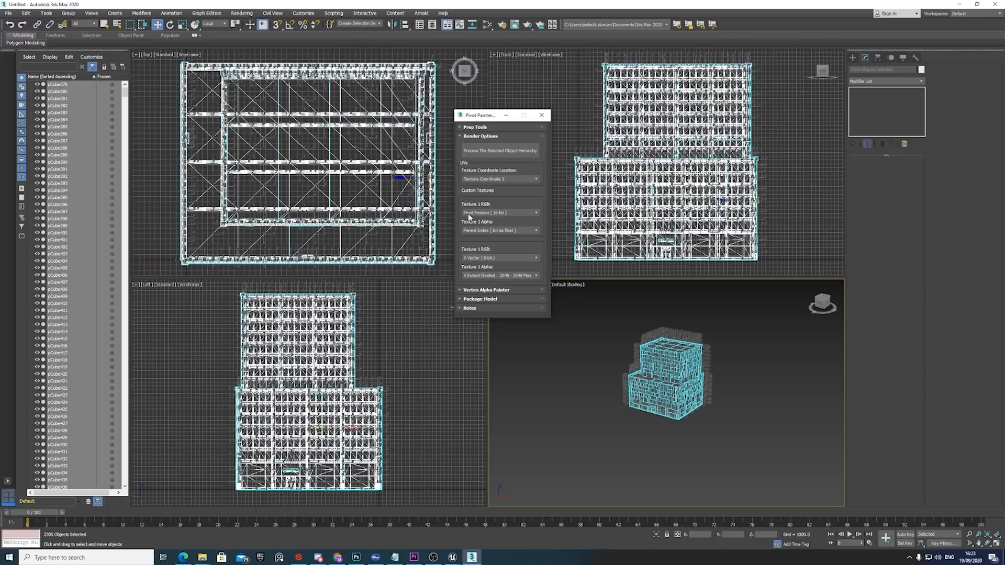
Set the first texture's RGB to Pivot Position (16-bit) and its alpha to Selection Order (Int as float).
click(538, 213)
click(497, 227)
click(507, 230)
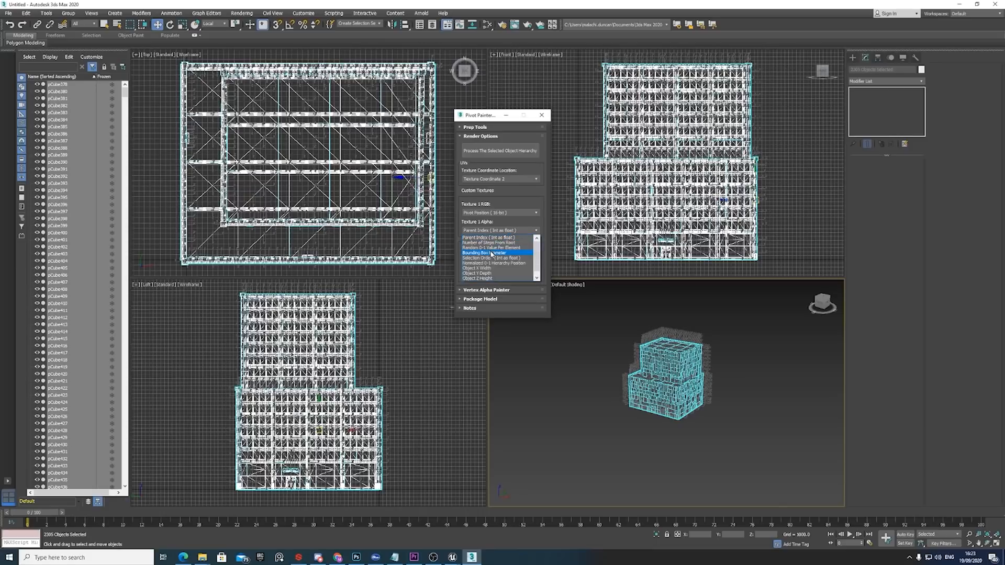
click(502, 257)
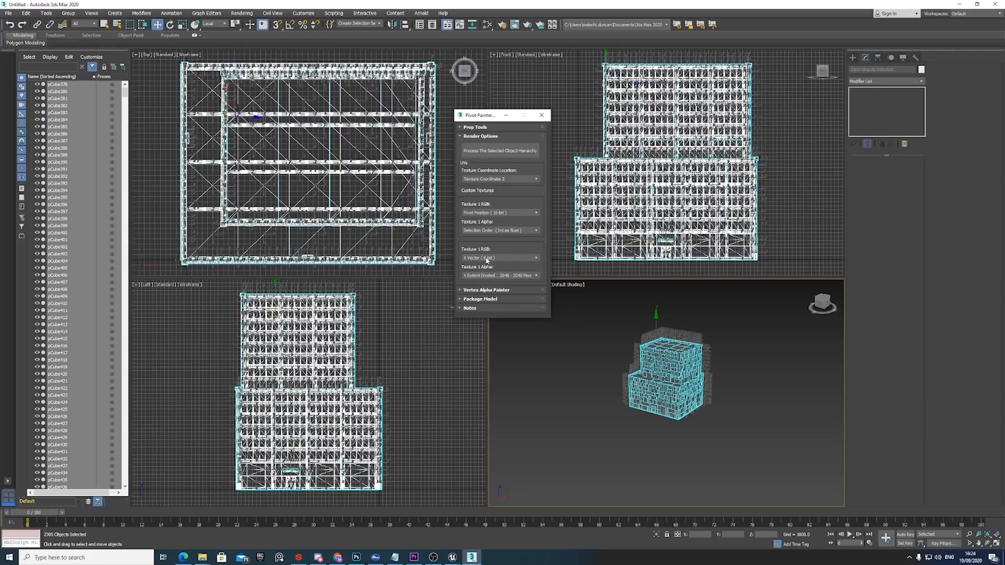
Clear the object selection and set the second texture's alpha to Random 0-1 Value Per Element.
click(667, 449)
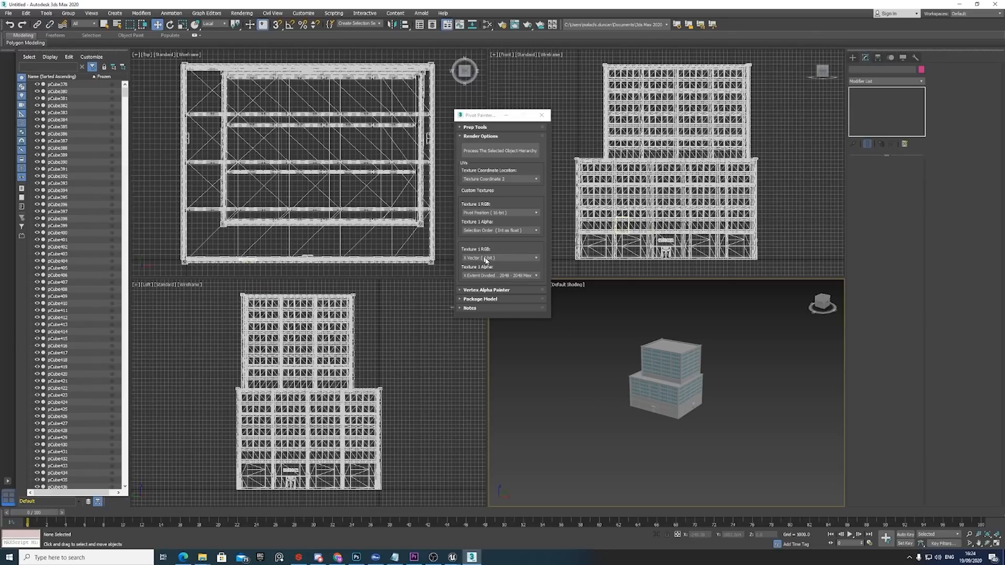
click(491, 275)
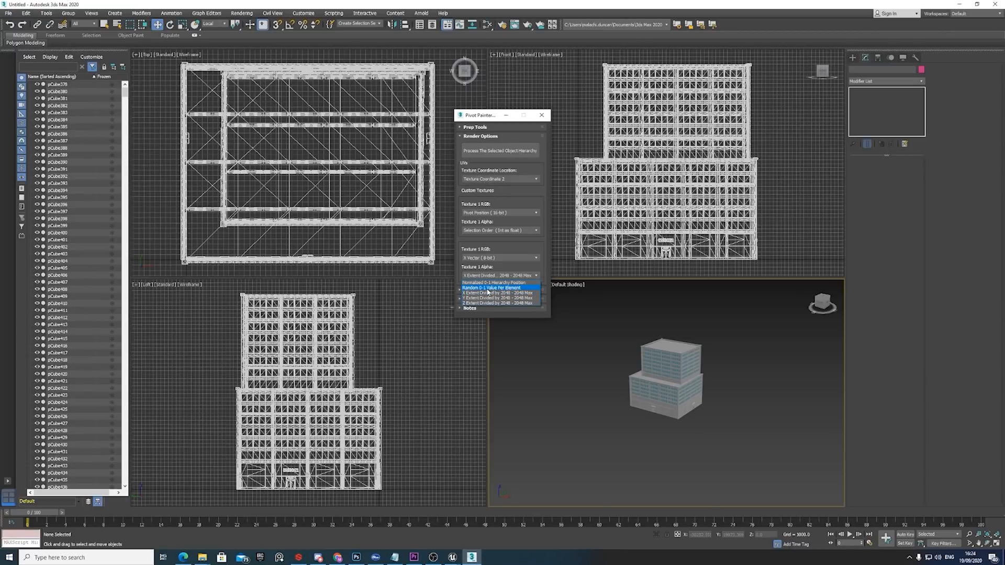
click(487, 288)
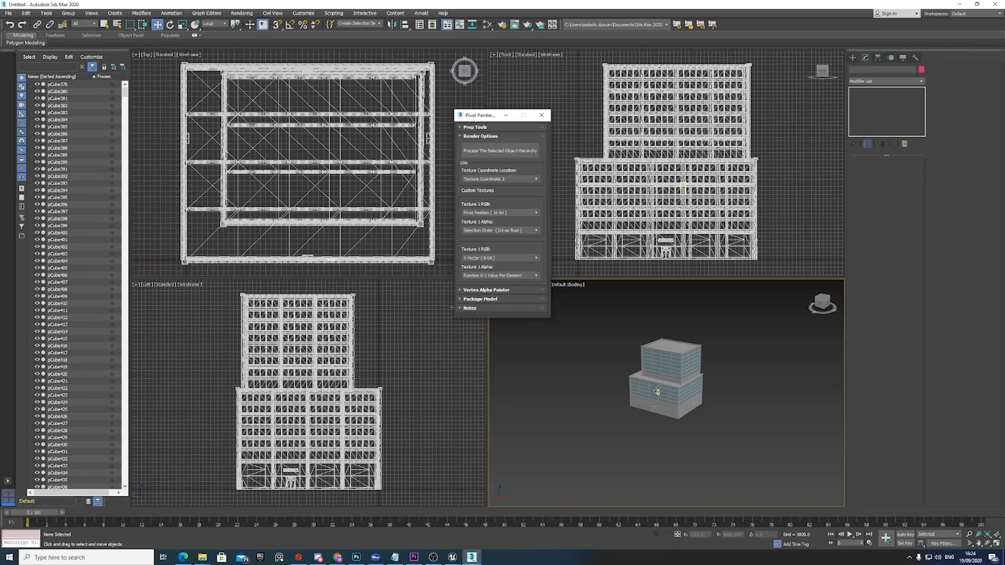
Examine the axis directions of a facade pillar and two neighbouring window panels near the lower block's roofline.
click(674, 395)
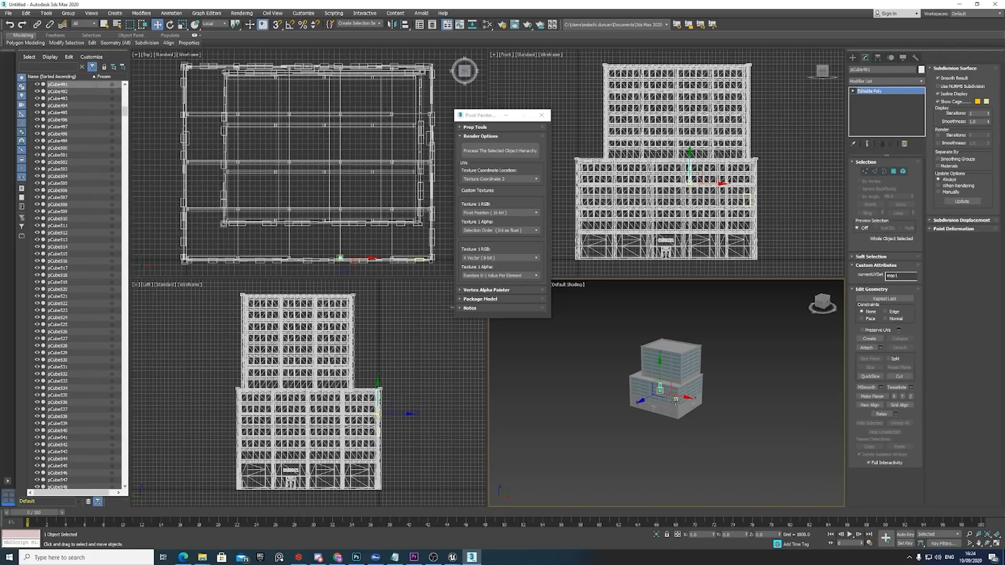
scroll(657, 397, up, 10)
scroll(654, 398, up, 5)
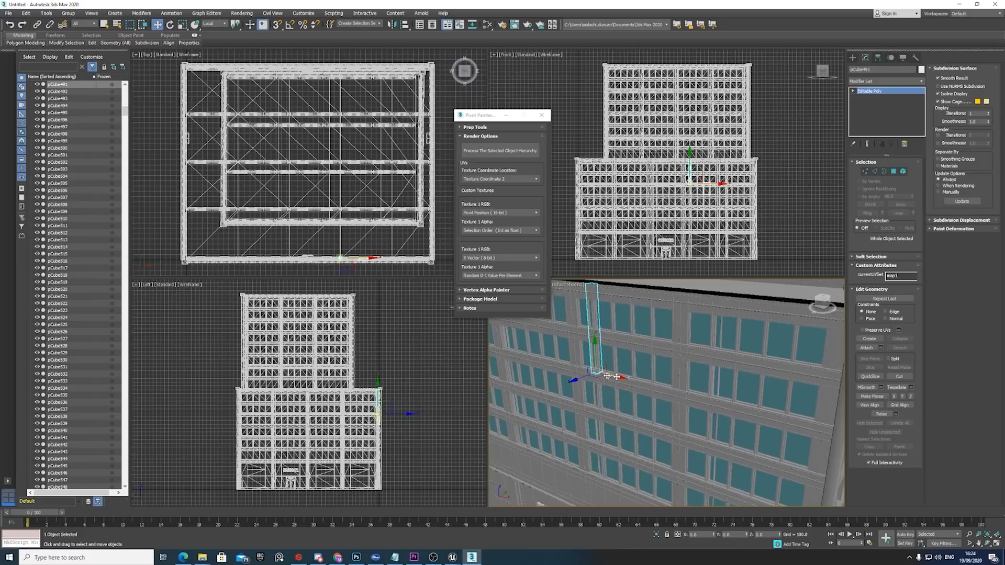
click(621, 375)
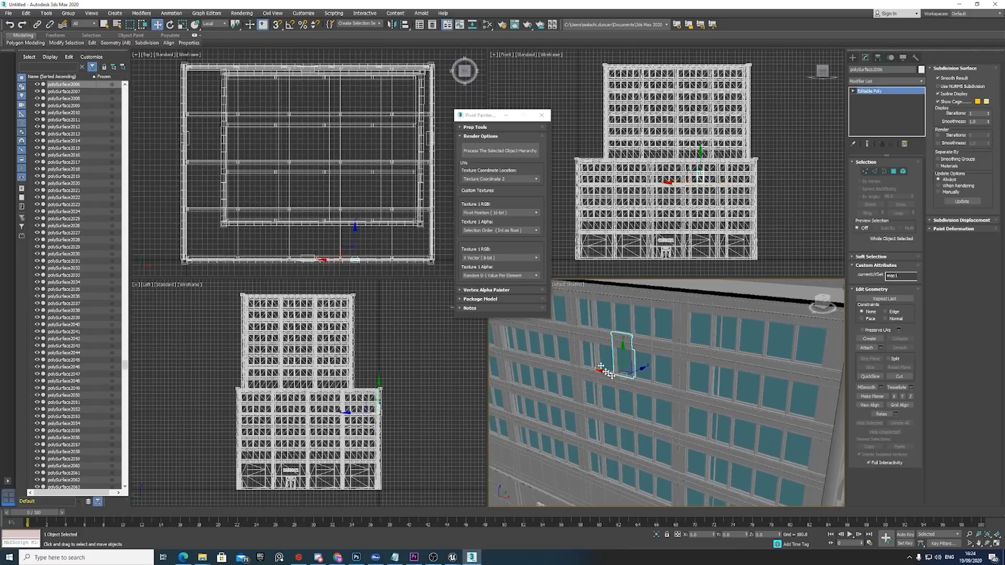
click(601, 366)
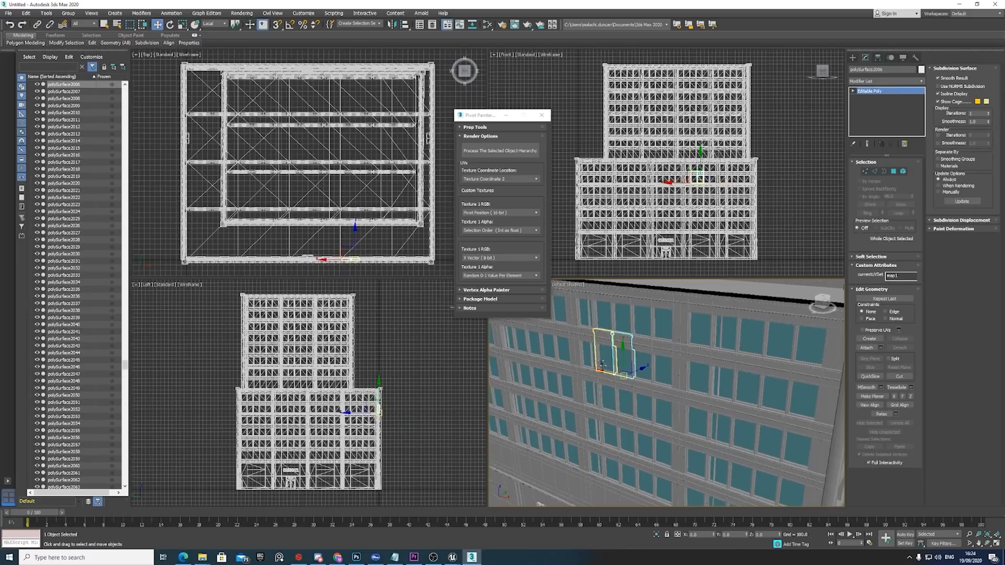
Compare the axes of the neighbouring window panel in the View and Local reference coordinate systems, ending on Local.
click(559, 346)
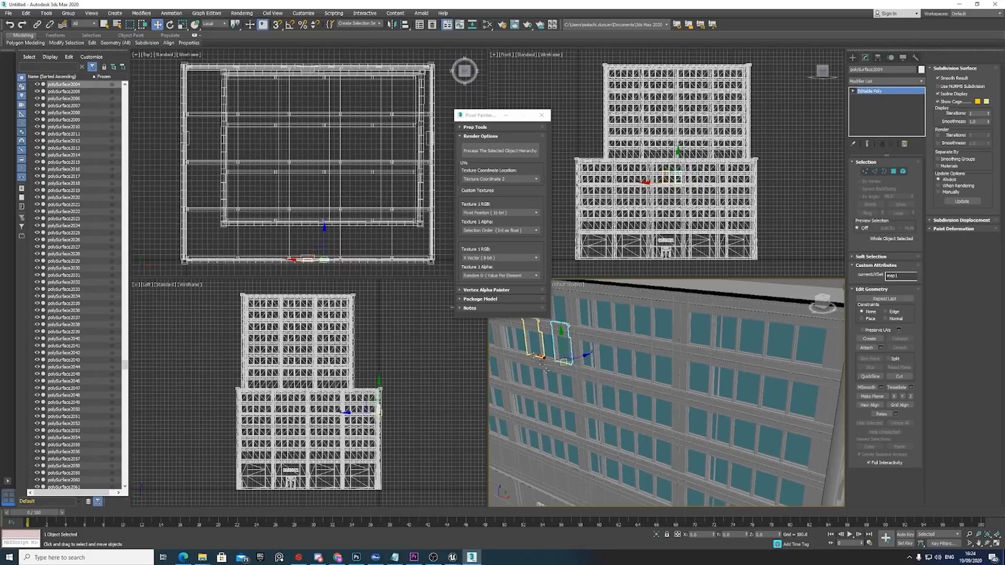
click(220, 24)
click(217, 32)
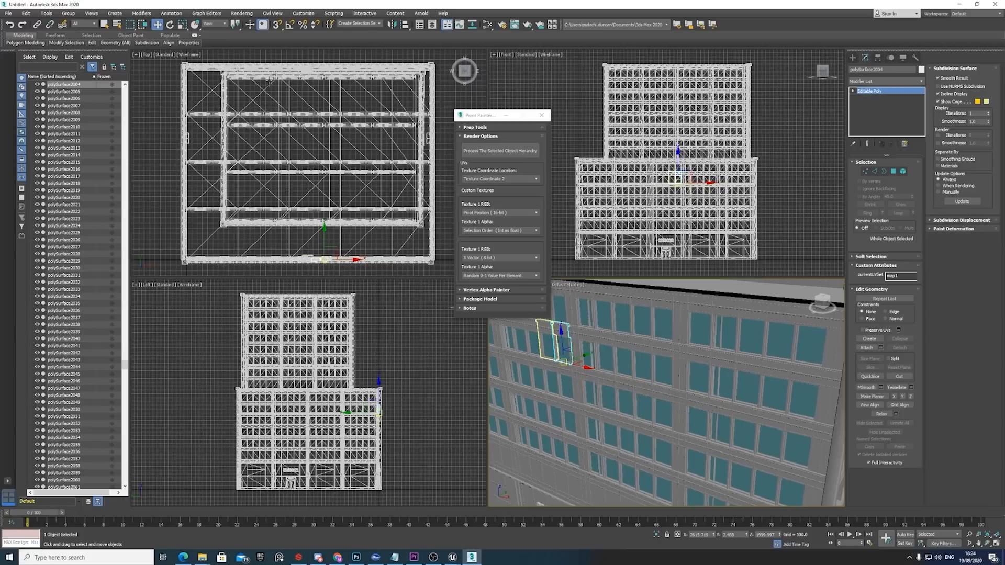
click(214, 24)
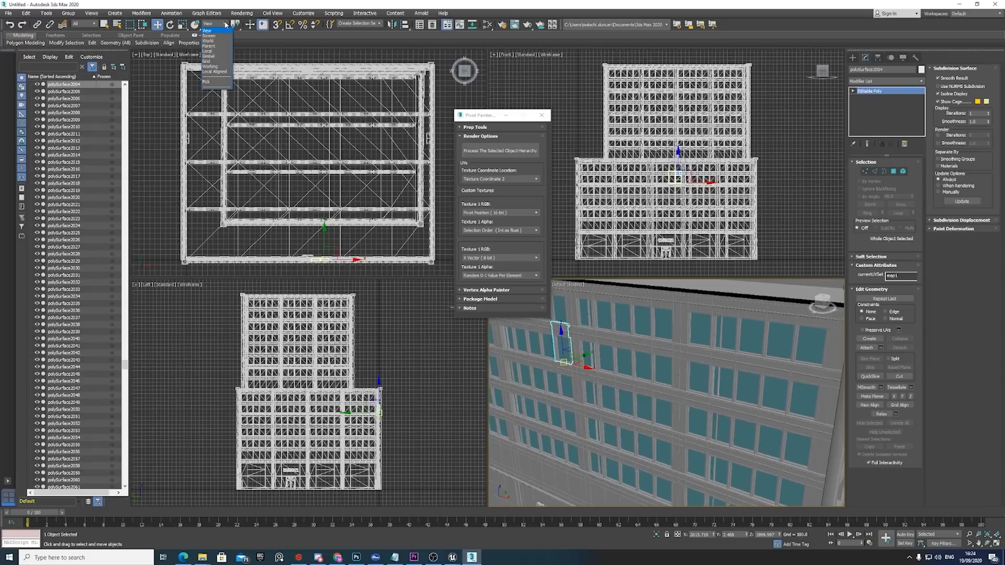
click(214, 51)
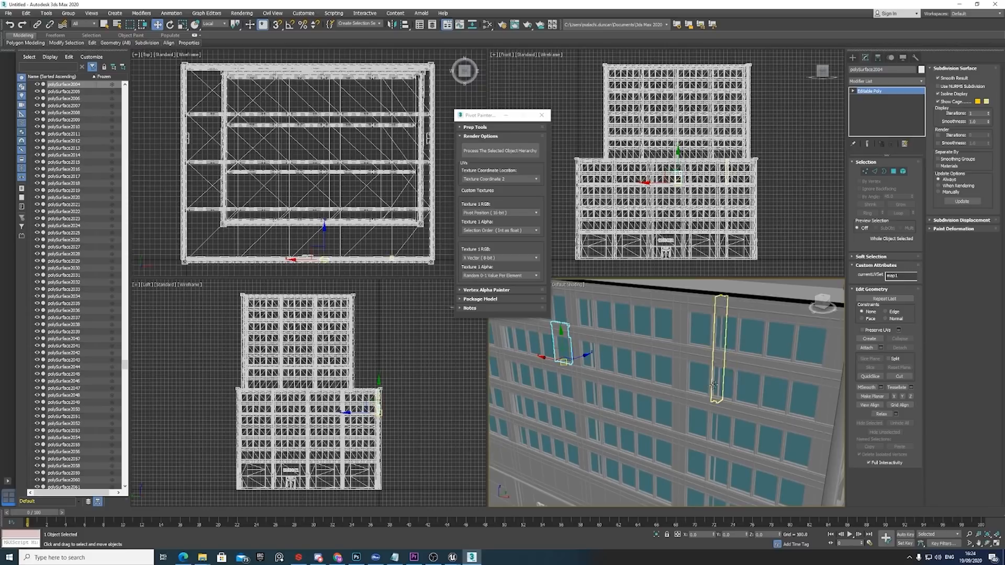
Select the whole building, store the selection as the named selection set EntireMesh, and clear the selection.
scroll(733, 398, down, 10)
middle_drag(751, 399, 734, 413)
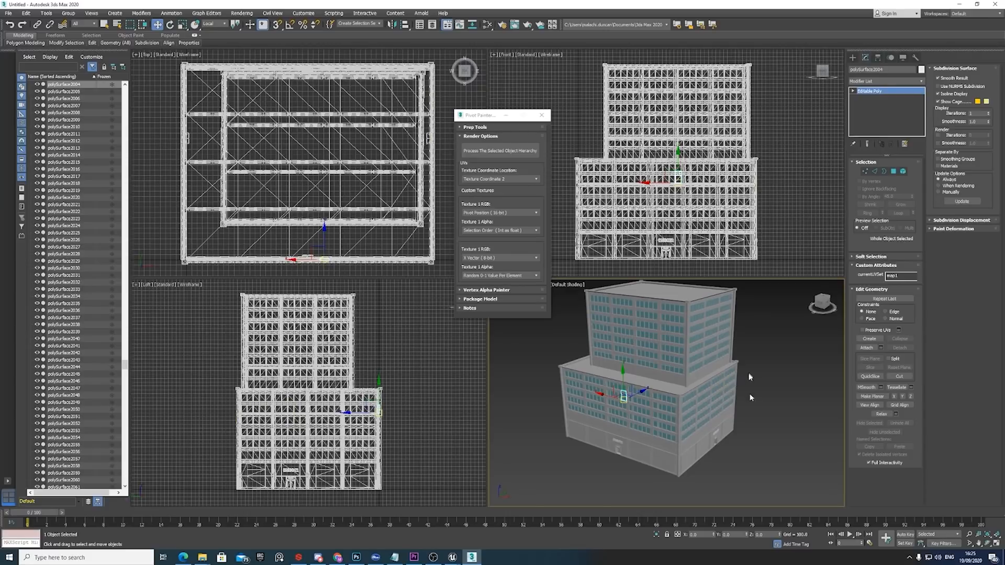
alt+middle_drag(701, 449, 707, 435)
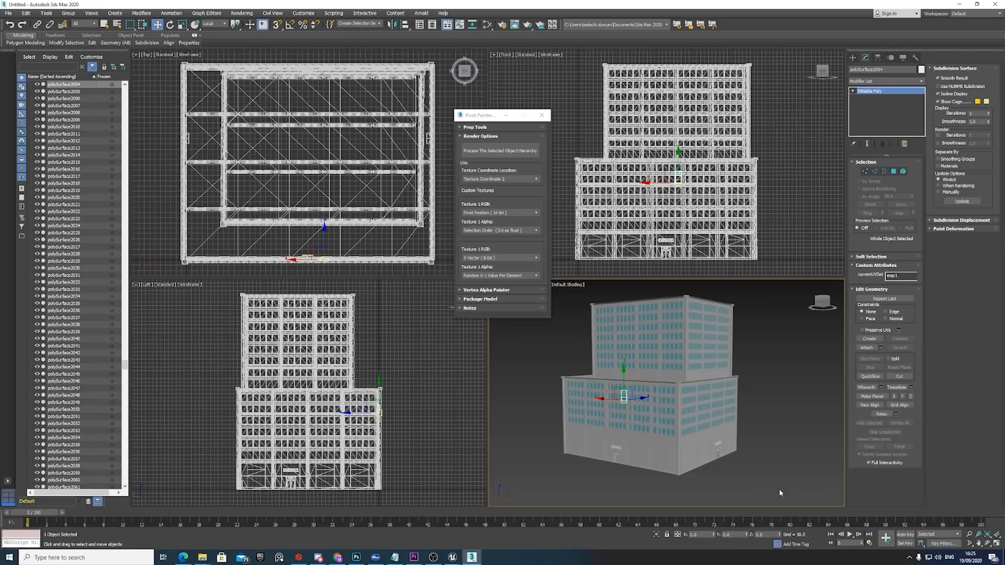
drag(780, 491, 565, 294)
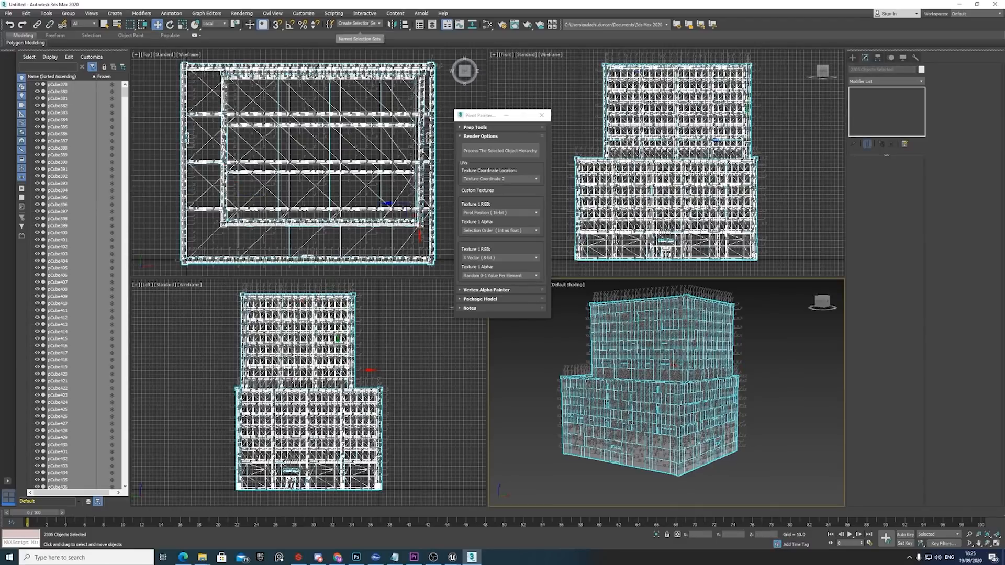
click(357, 23)
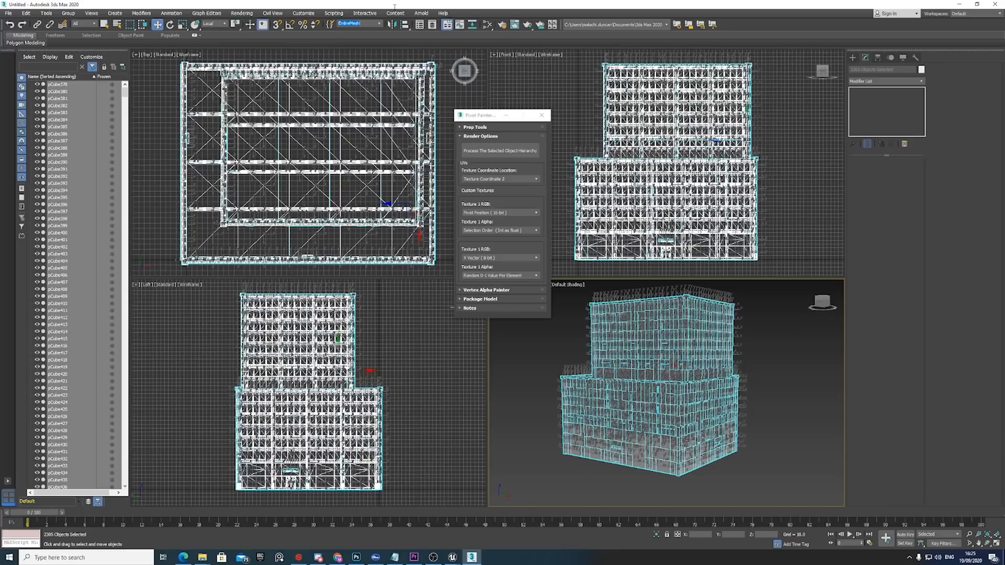
click(770, 360)
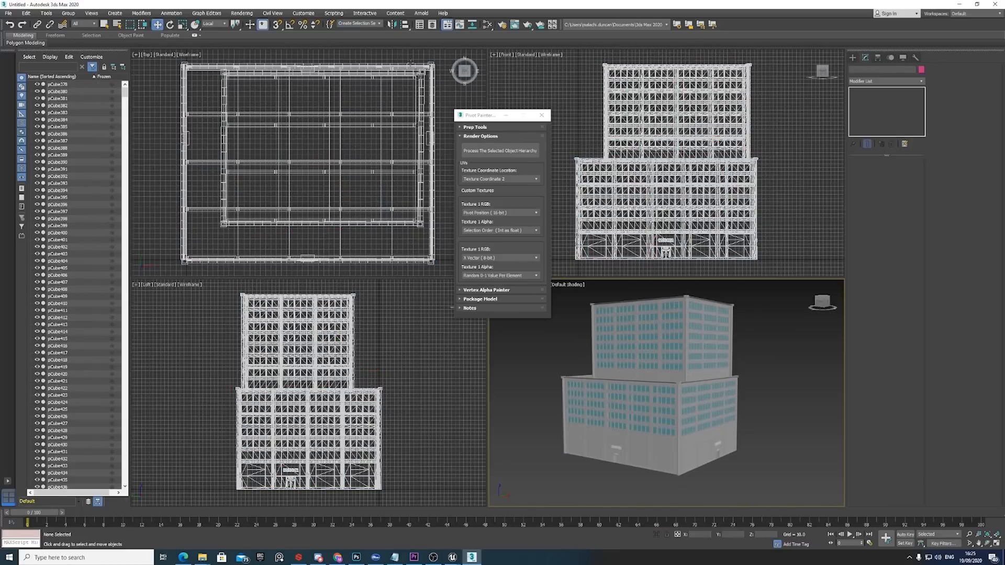
Recall the whole-building named selection set and the InnerMesh set in turn to check which pieces each contains.
click(379, 24)
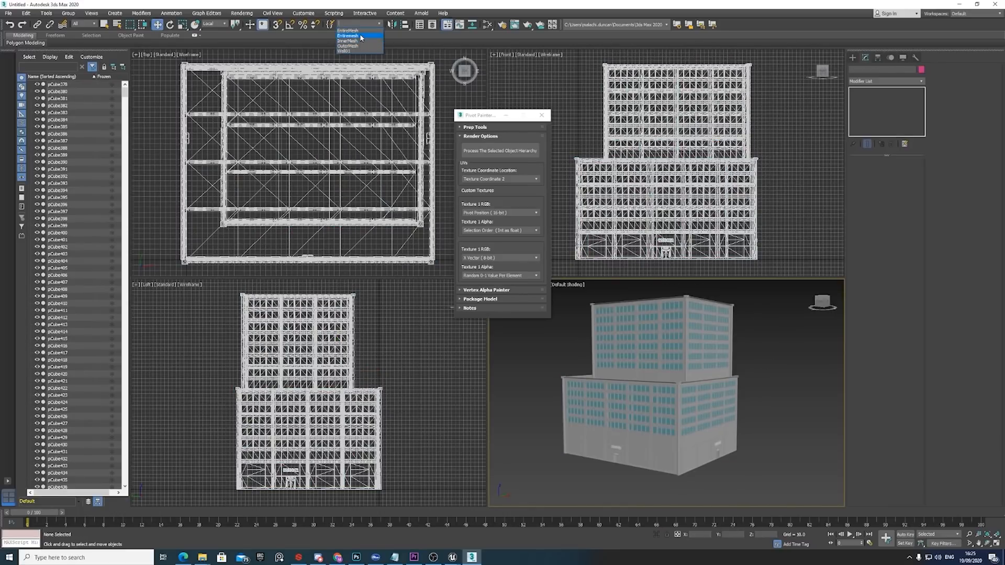
click(361, 35)
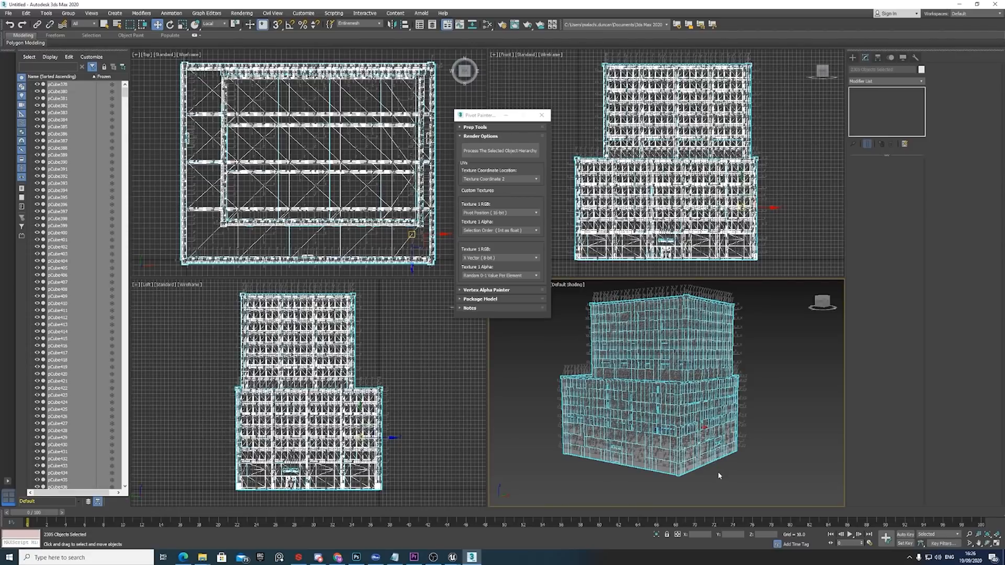
click(775, 419)
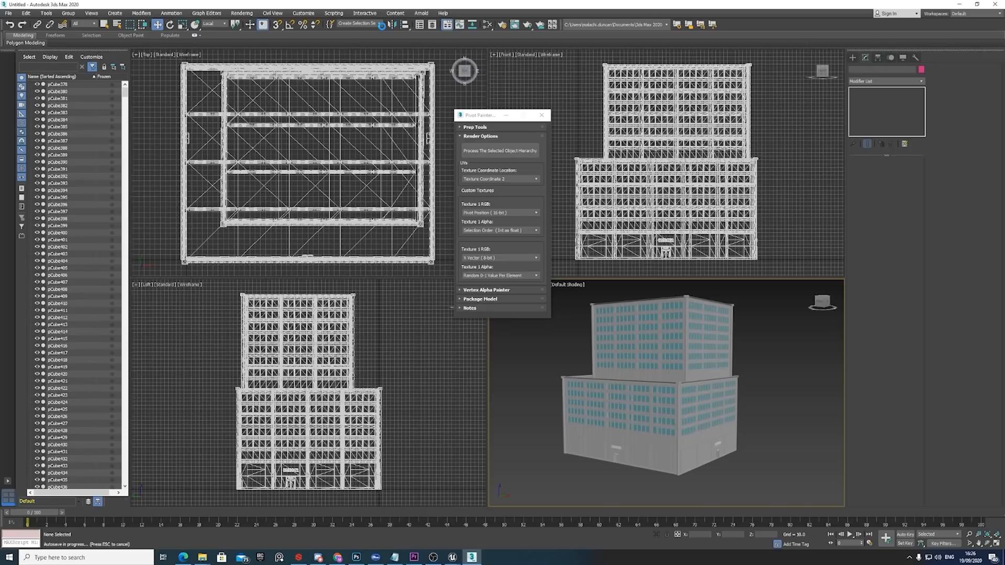
click(379, 25)
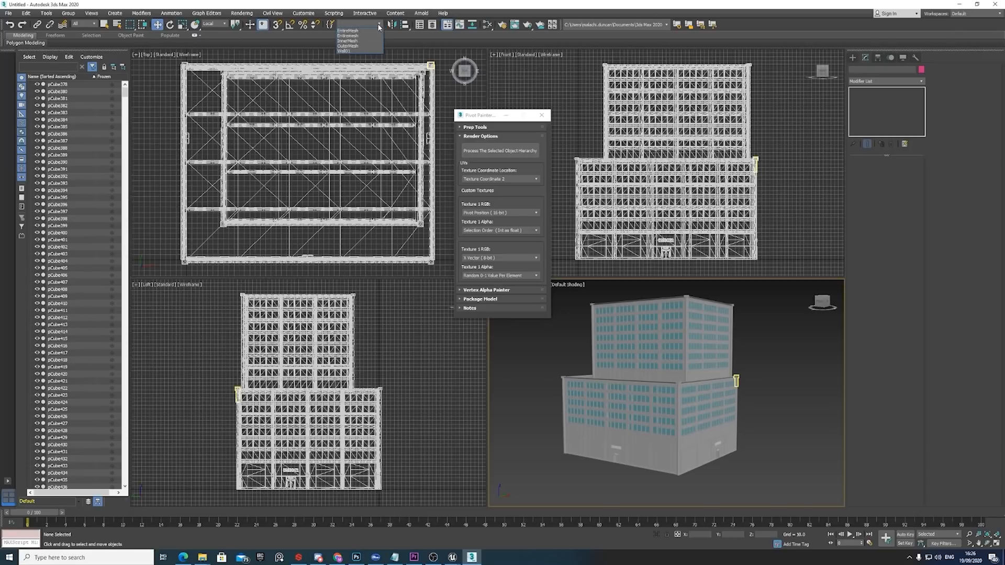
click(349, 36)
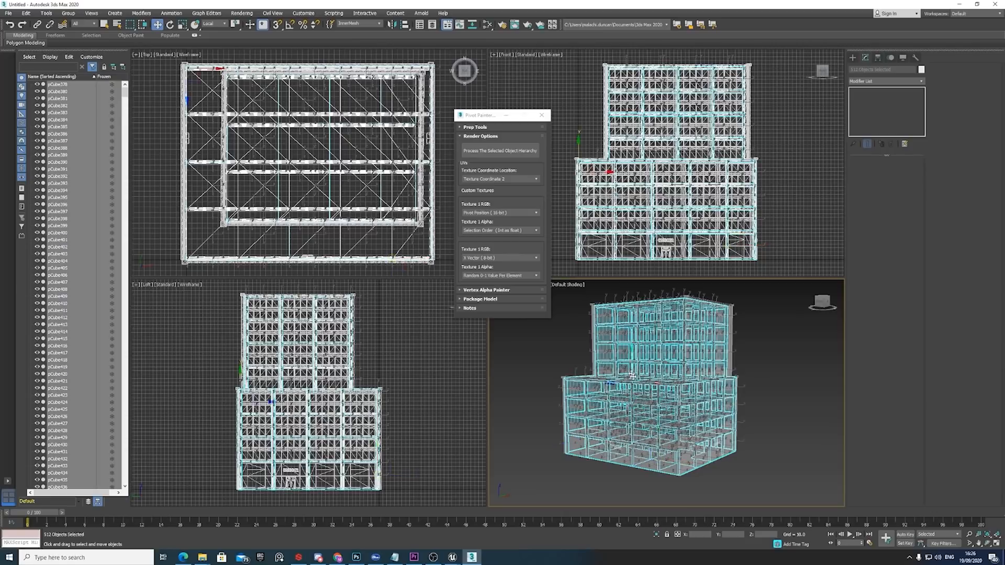
click(630, 414)
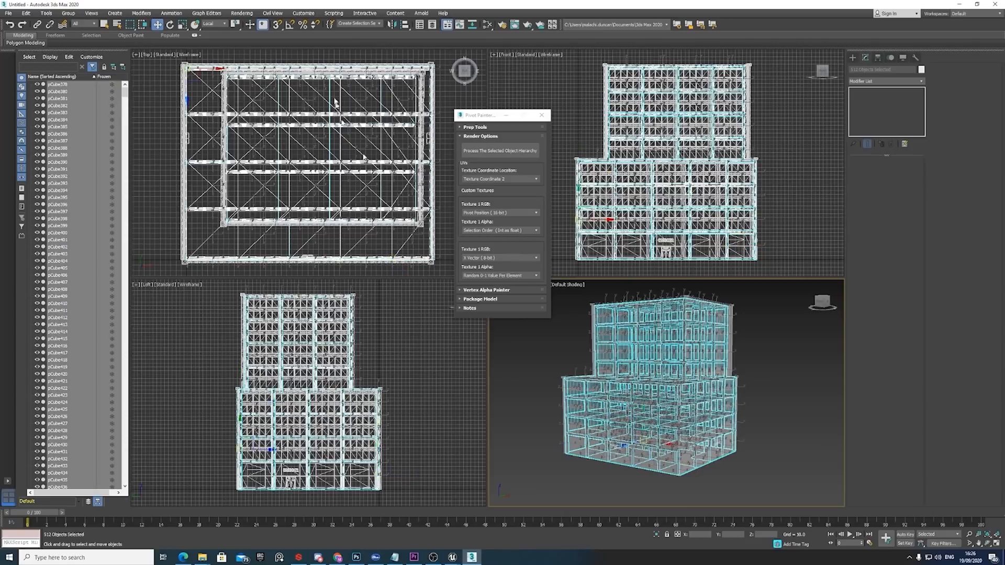
Recall the OuterMesh selection set and process its object hierarchy with Pivot Painter, saving the textures to the Desktop.
click(379, 23)
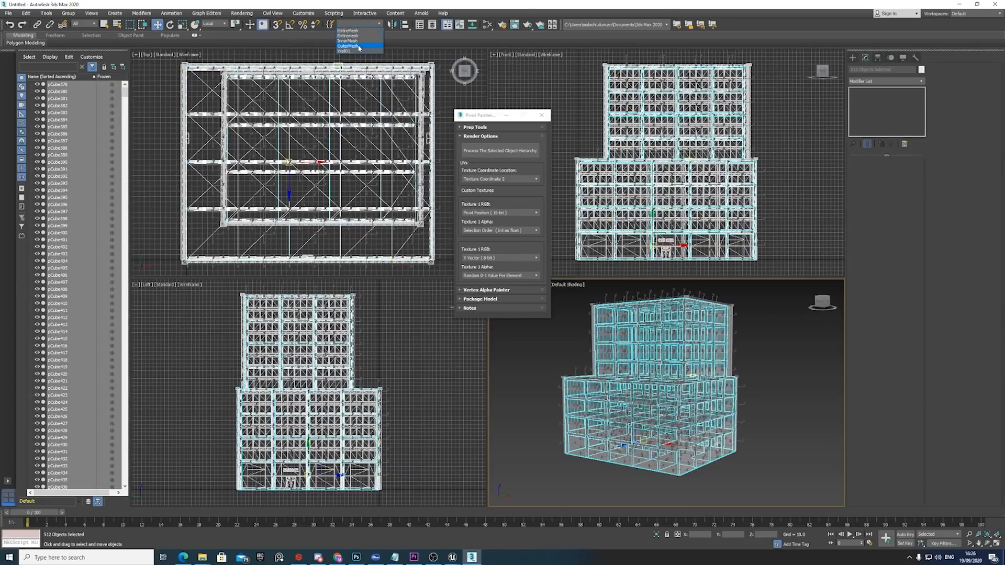
click(359, 46)
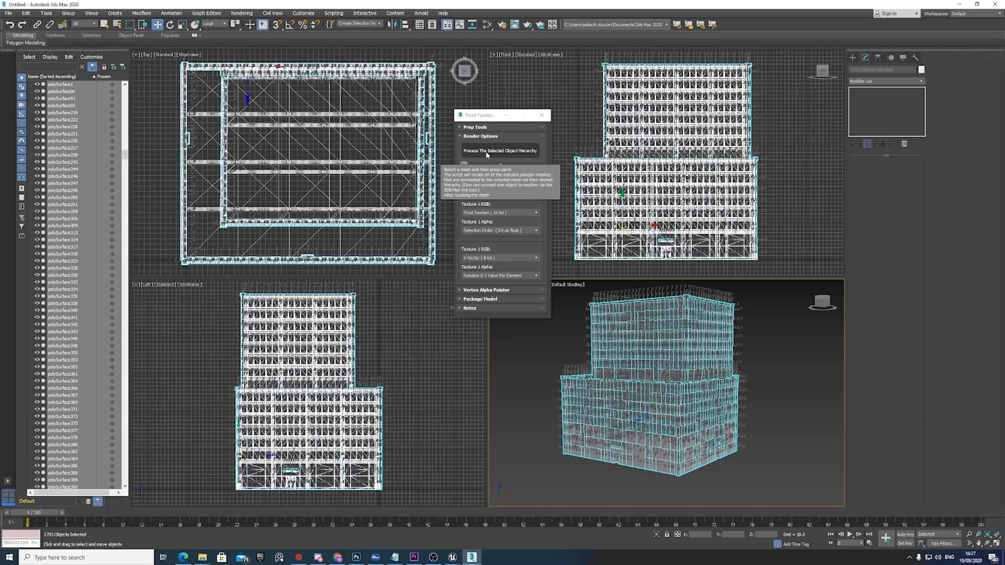
click(486, 152)
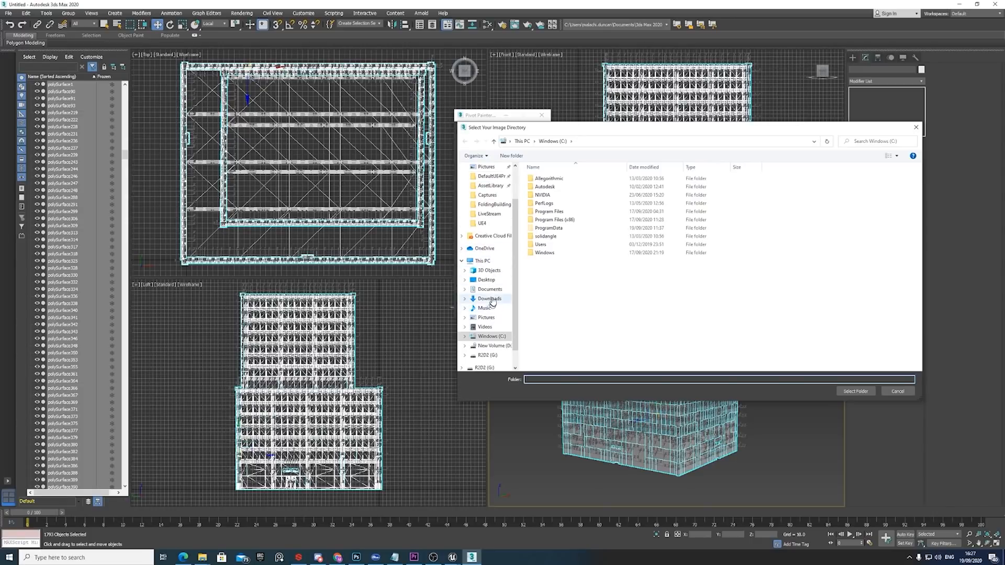
click(489, 281)
click(857, 392)
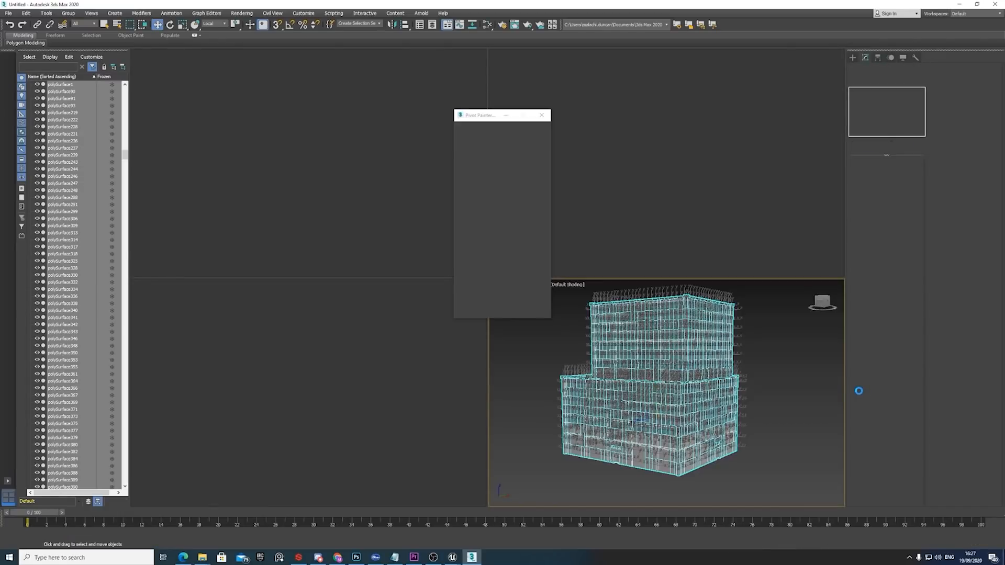
click(9, 14)
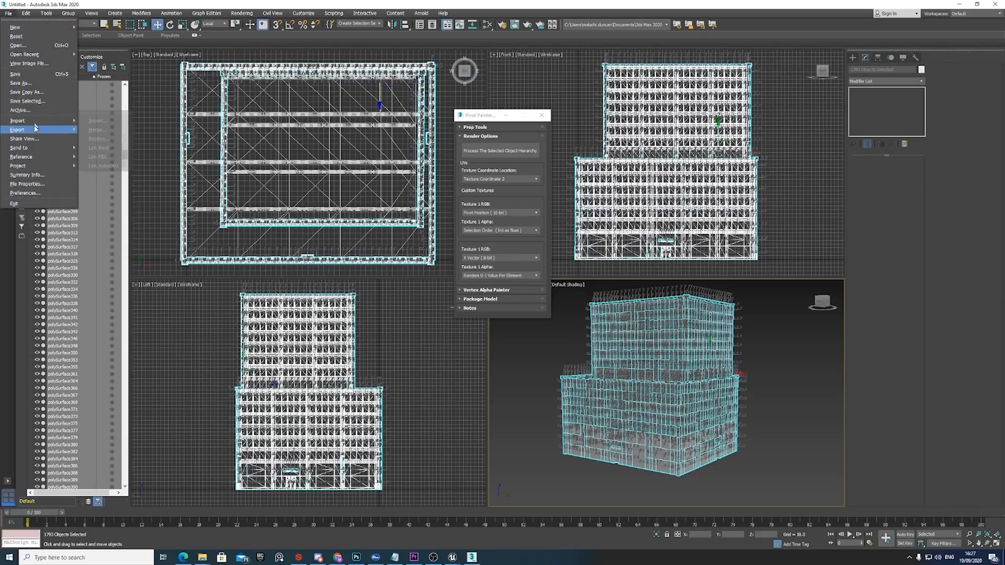
mouse_move(52, 129)
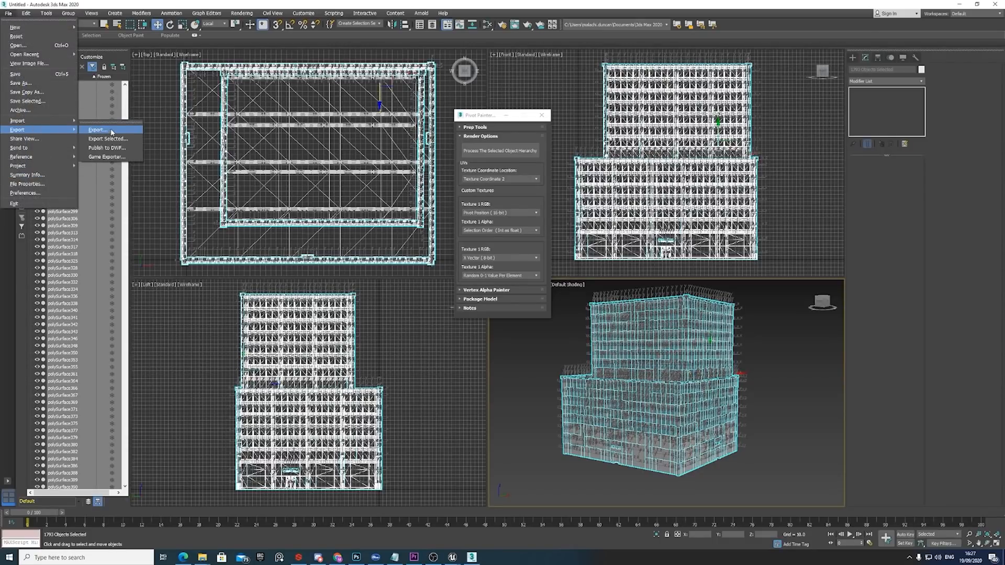
click(112, 131)
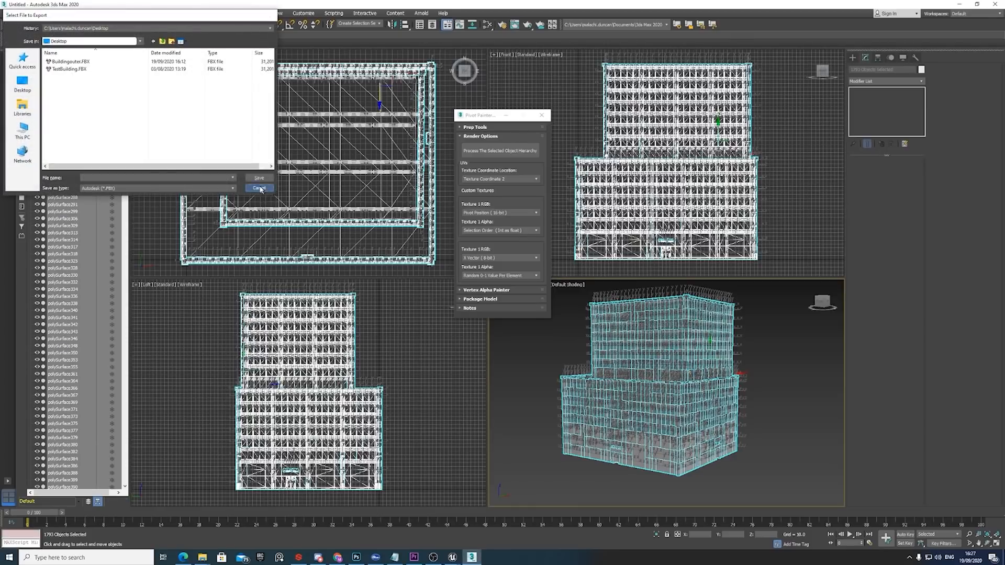
click(260, 189)
Export only the selected outer mesh to the Desktop as Buildingouter.FBX, overwriting the existing file and keeping Triangulate enabled.
click(9, 13)
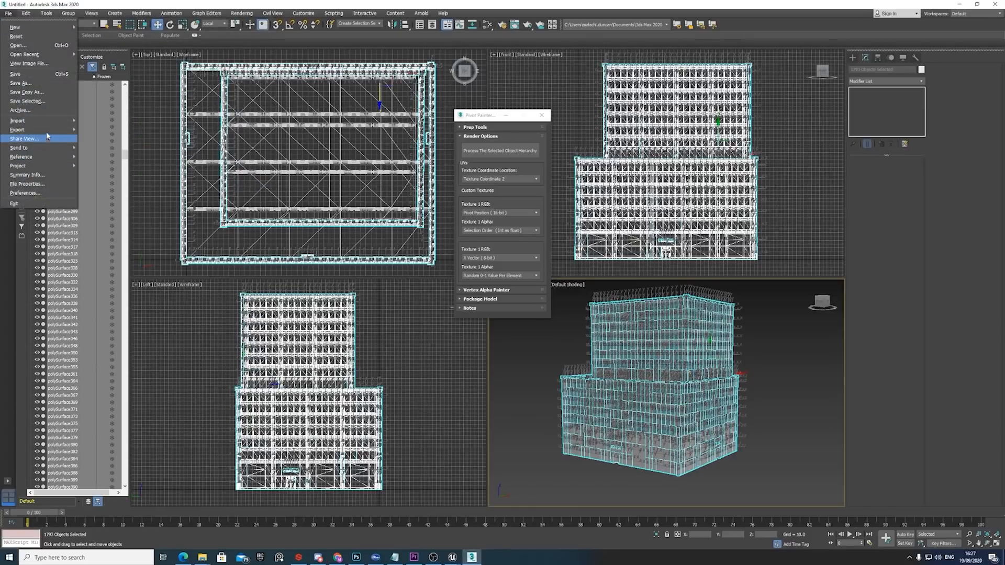
mouse_move(49, 130)
click(114, 140)
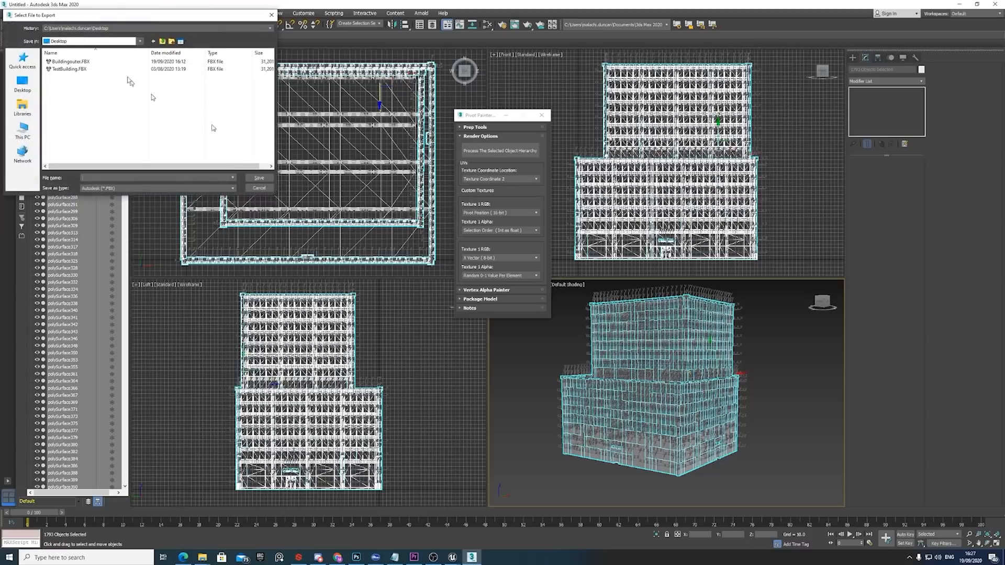
click(93, 61)
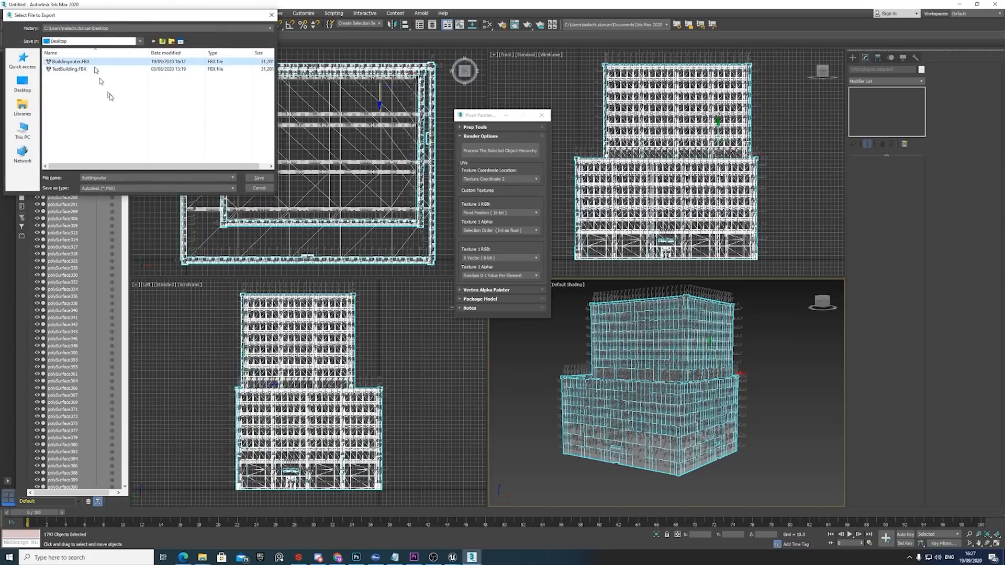
click(259, 178)
click(532, 307)
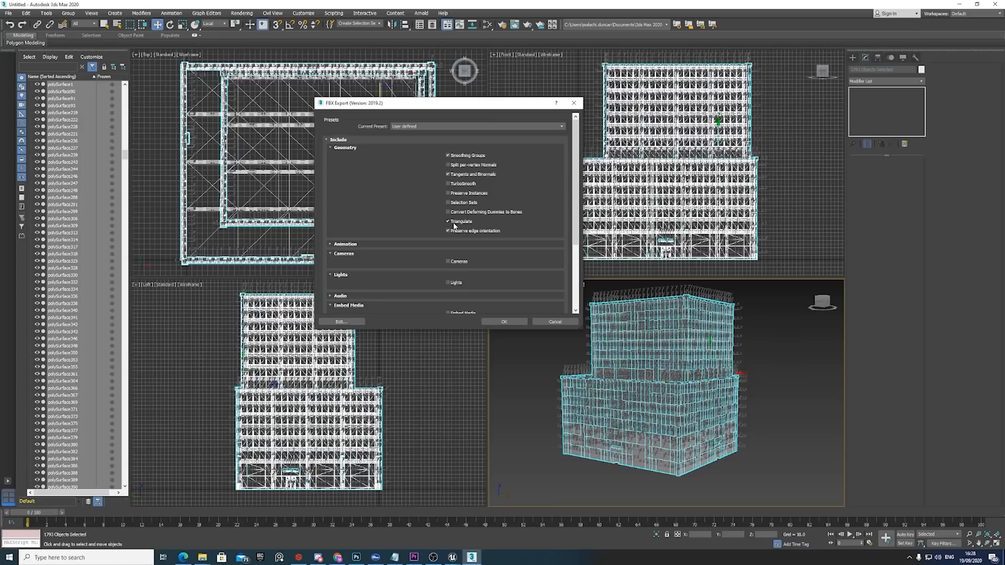
click(508, 321)
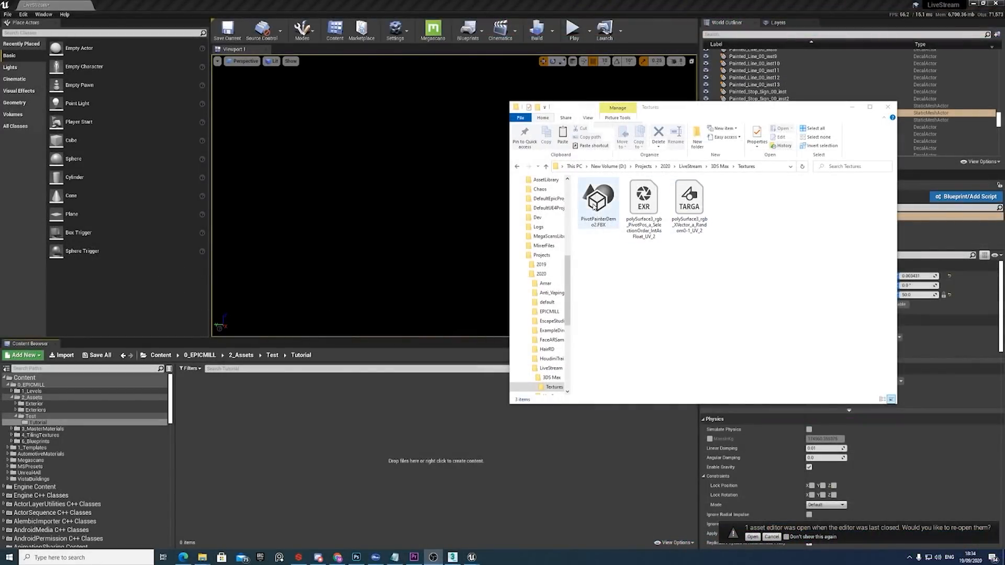
Switch to Unreal Engine and import PivotPainterDemo2.FBX into the Tutorial folder with Combine Meshes enabled, then close the message log.
drag(596, 205, 406, 413)
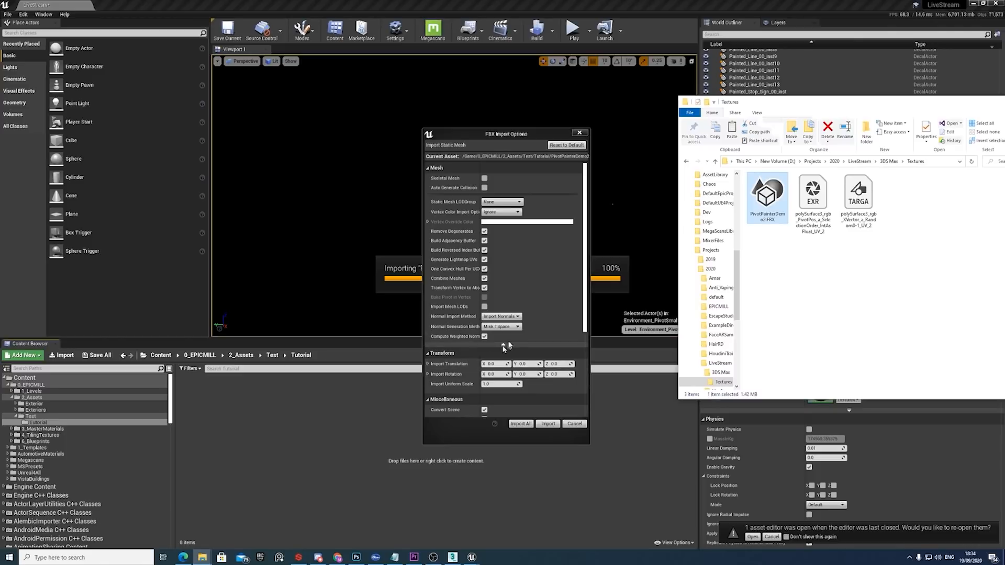
click(503, 345)
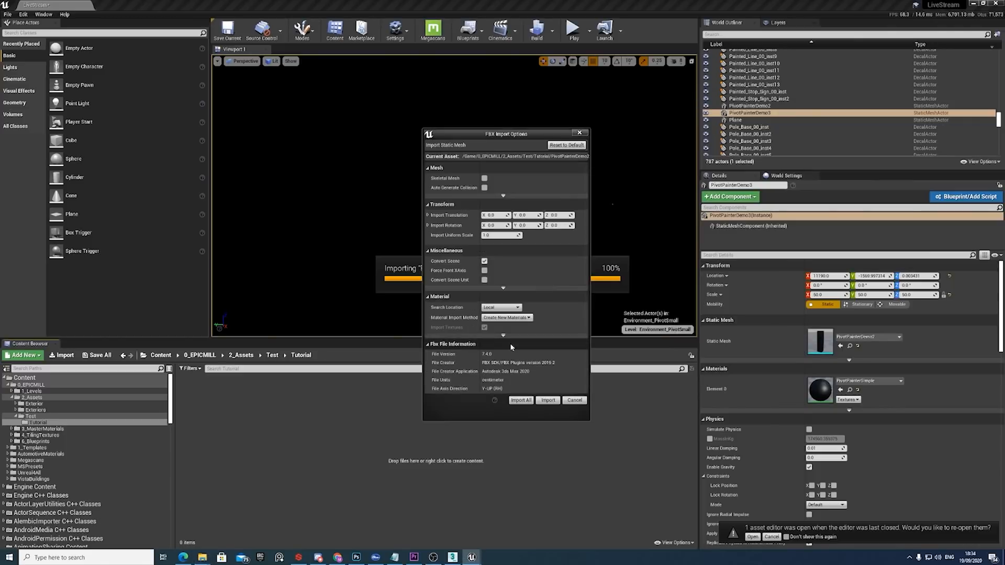
click(503, 196)
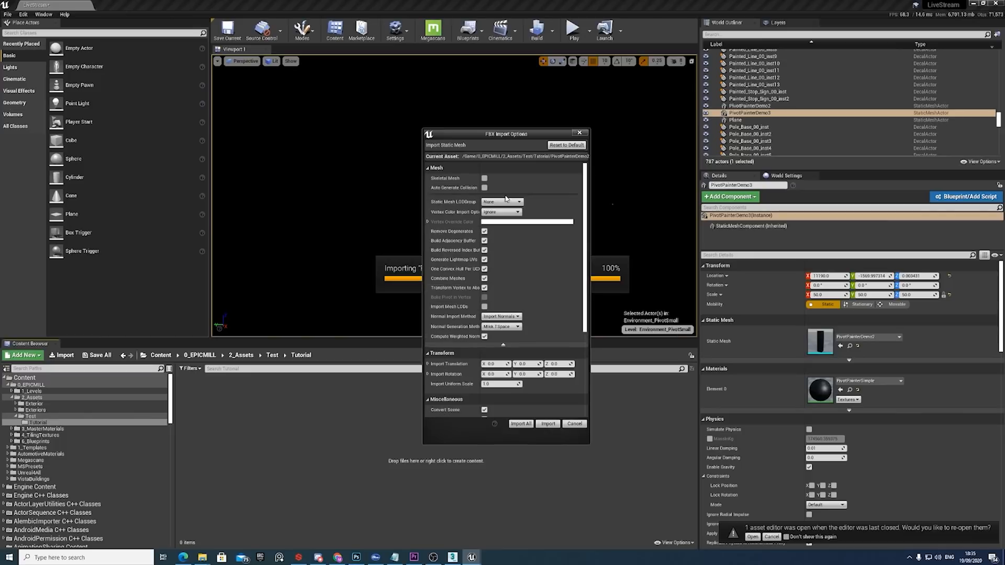
click(484, 278)
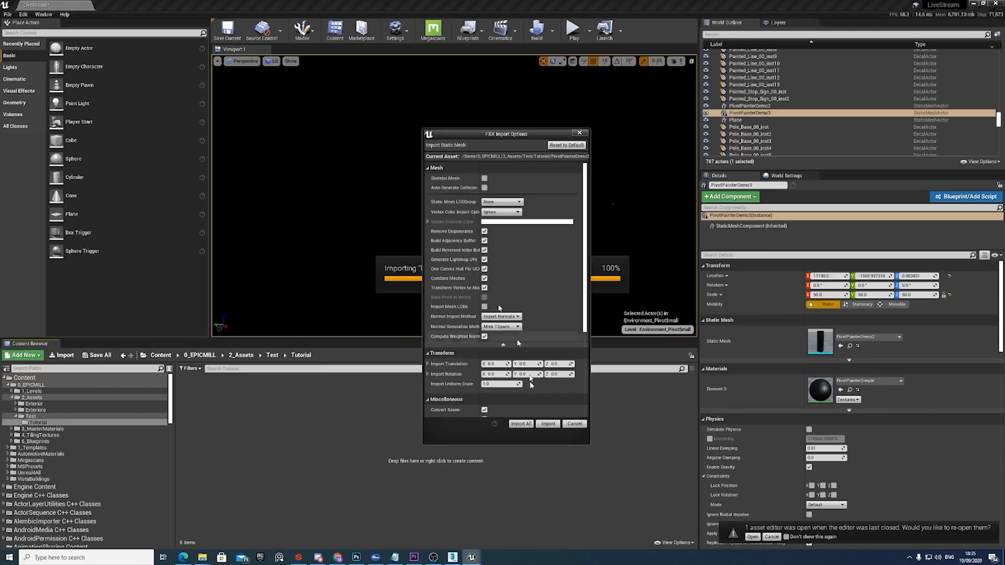
click(548, 425)
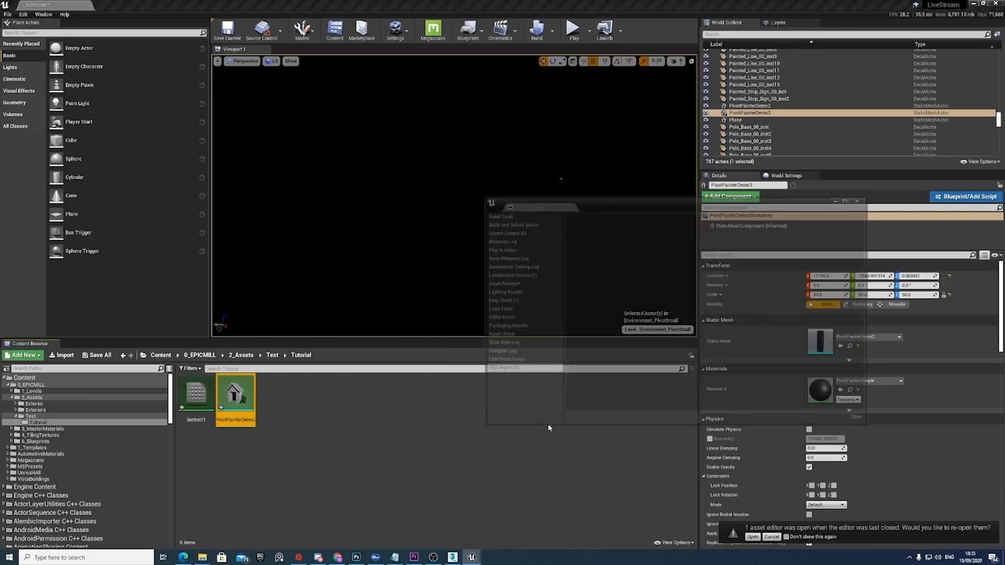
click(863, 198)
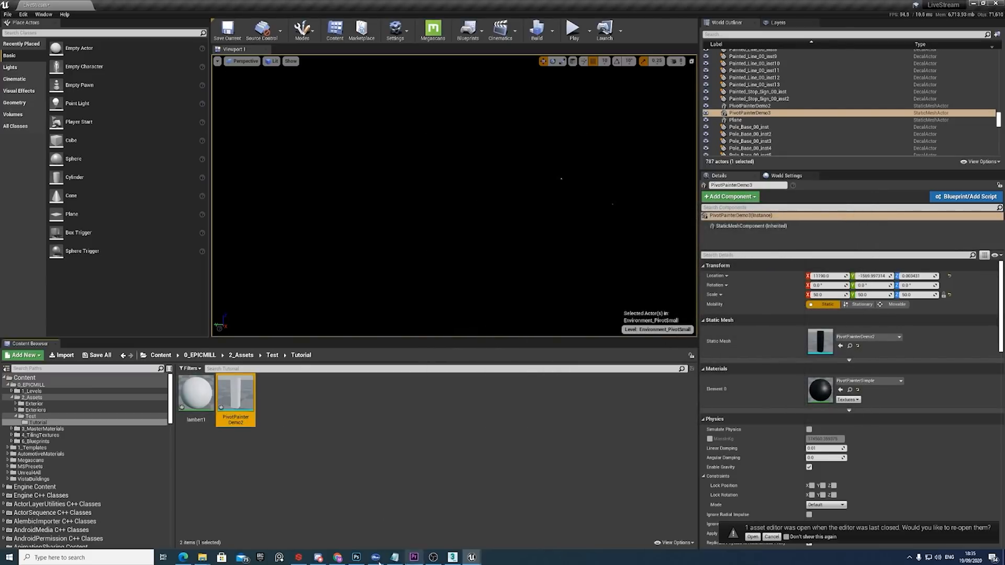
Import the two polySurface3 textures, the PivotPos EXR and the XVector TARGA, from the Textures folder into the Tutorial folder.
click(206, 558)
click(323, 535)
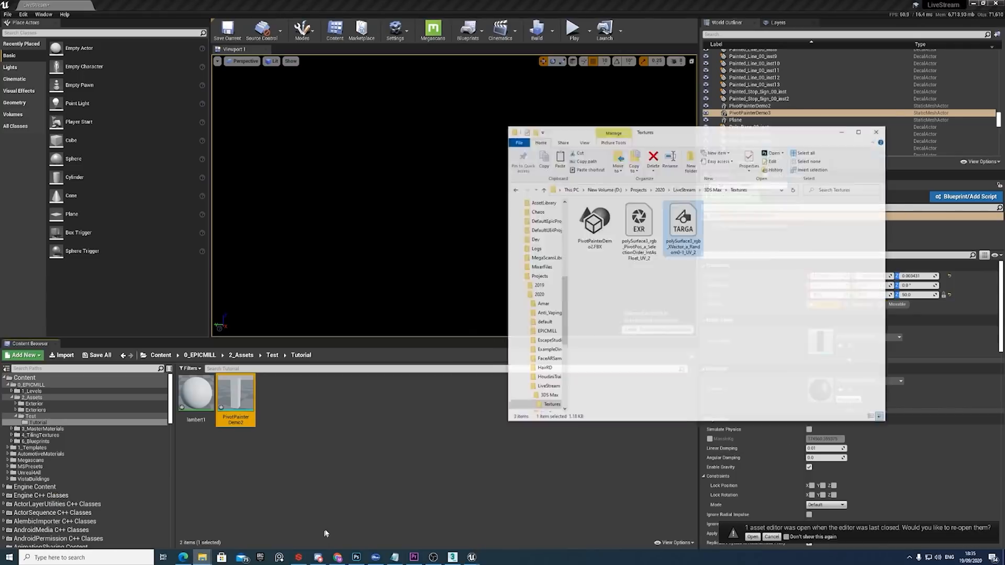
click(652, 222)
ctrl+click(698, 238)
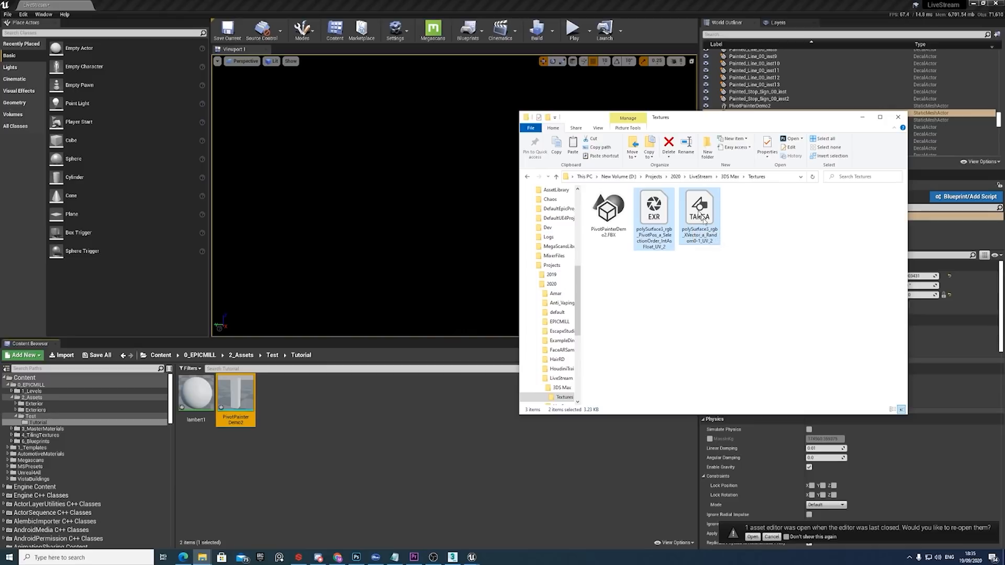
drag(701, 217, 410, 414)
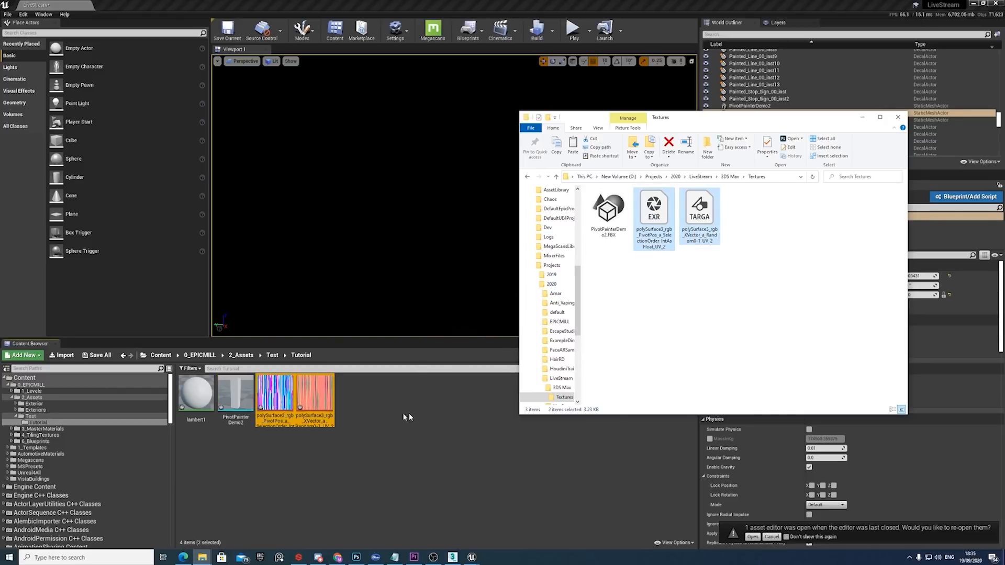
click(410, 413)
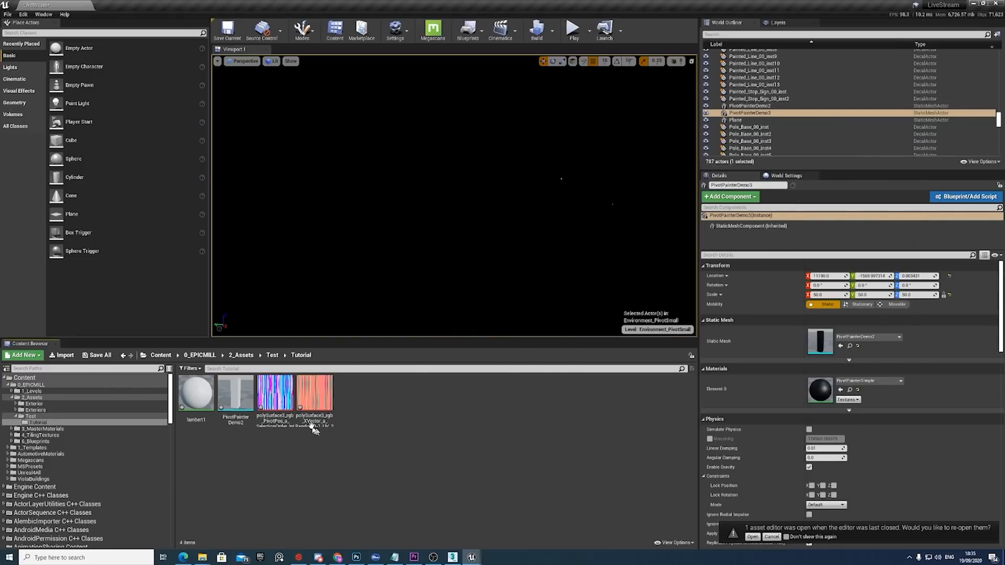
Open the PivotPos texture and set its Texture Group to 16 Bit Data and its Mip Gen Settings to FromTextureGroup.
double_click(274, 402)
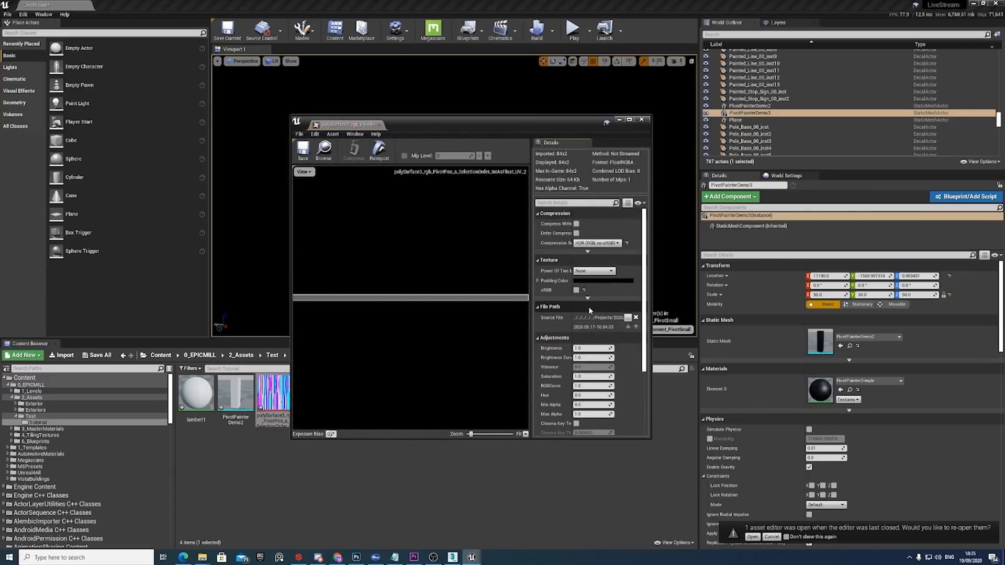
scroll(589, 307, down, 3)
scroll(591, 356, down, 2)
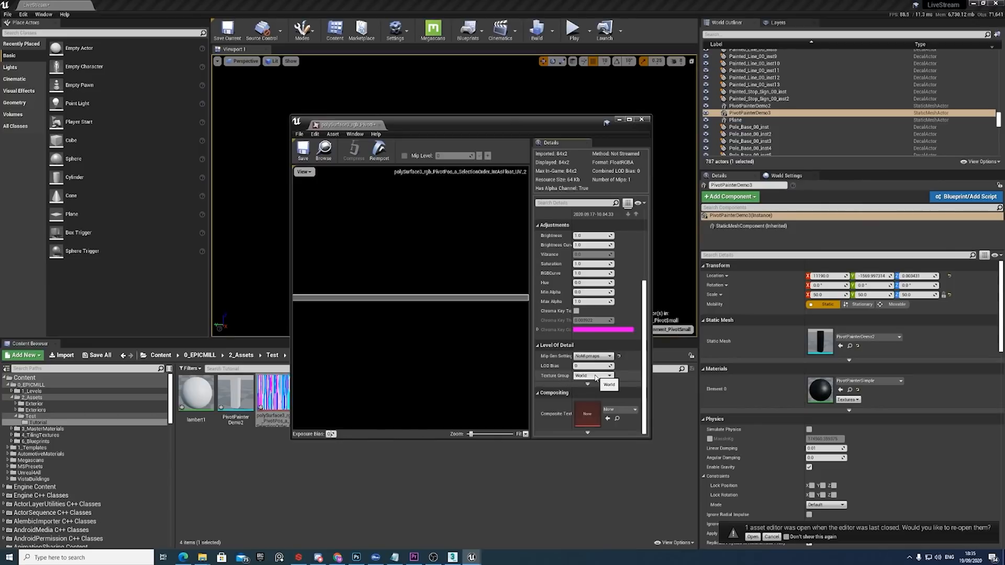
click(596, 377)
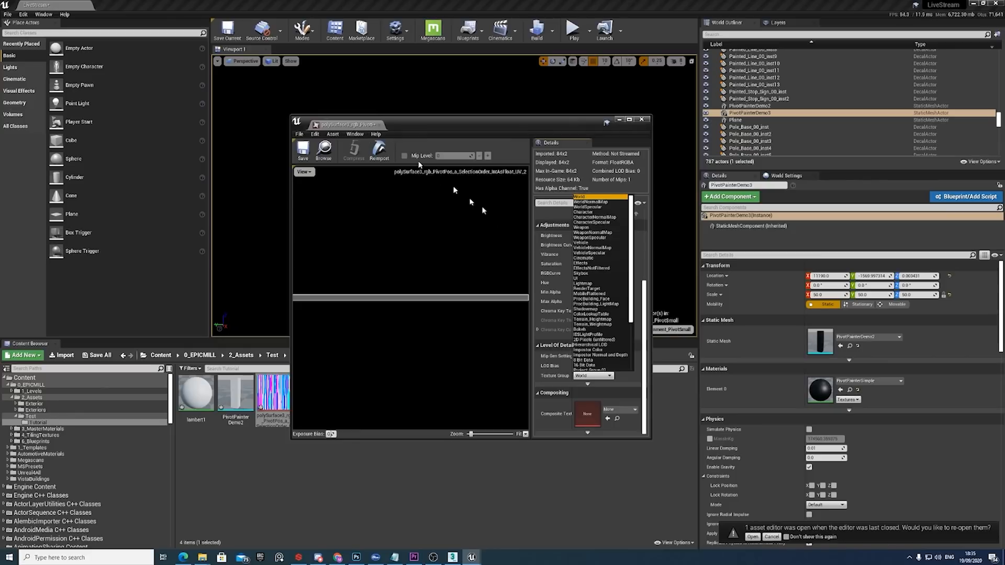
click(593, 366)
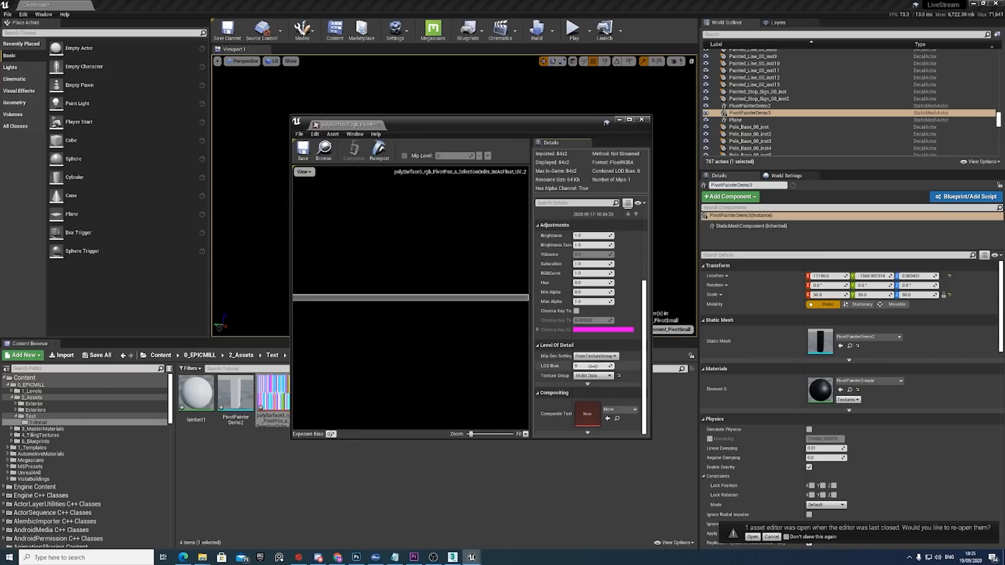
Set the XVector texture's Texture Group to 8 Bit Data and Mip Gen Settings to FromTextureGroup, then save it and close the editor.
drag(526, 124, 636, 89)
double_click(314, 391)
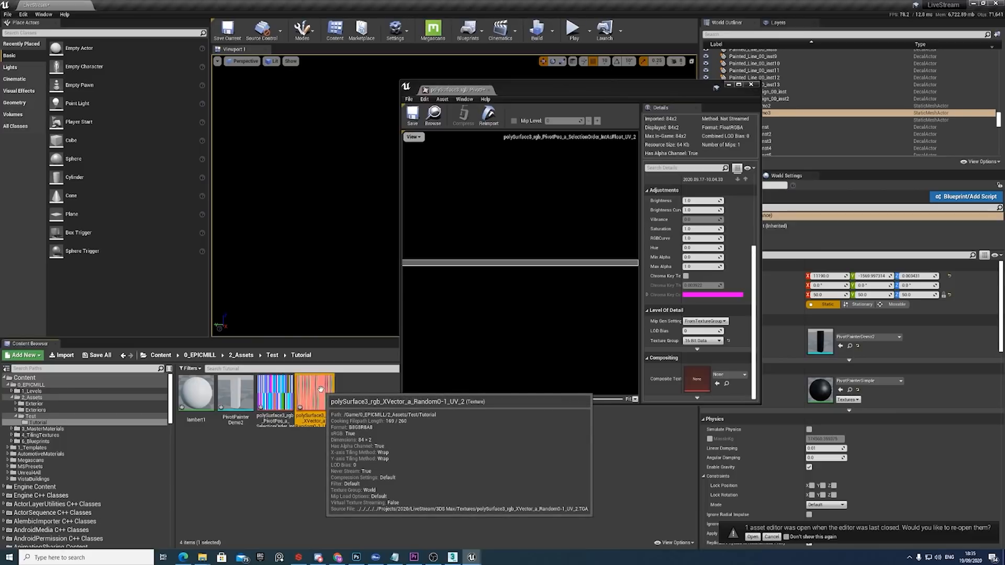
click(708, 341)
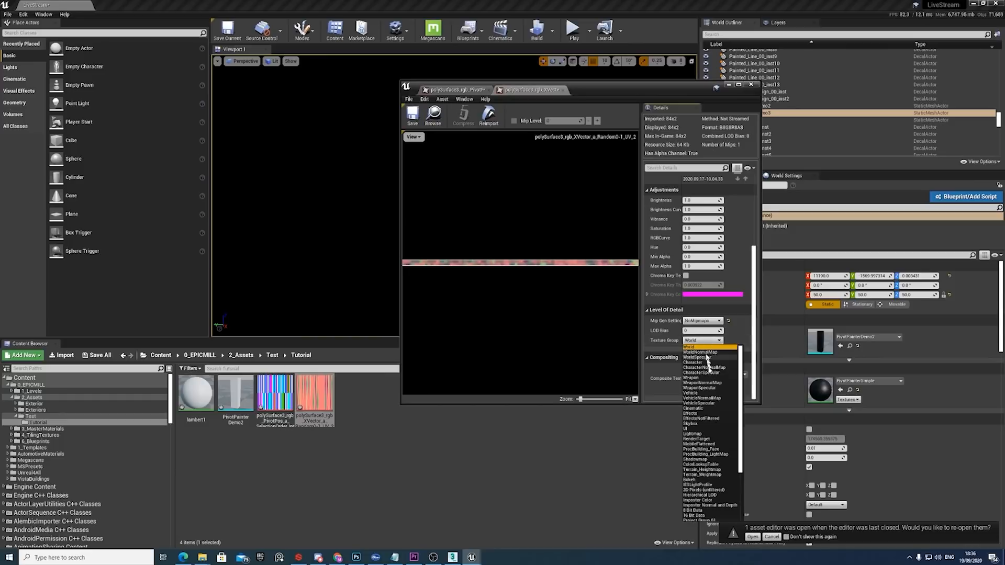
click(705, 512)
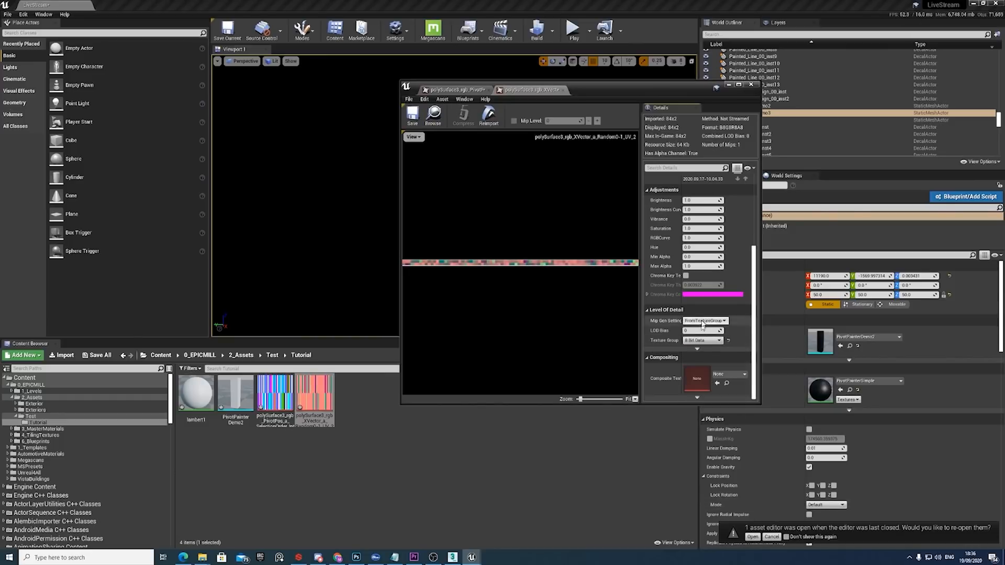
scroll(670, 236, up, 5)
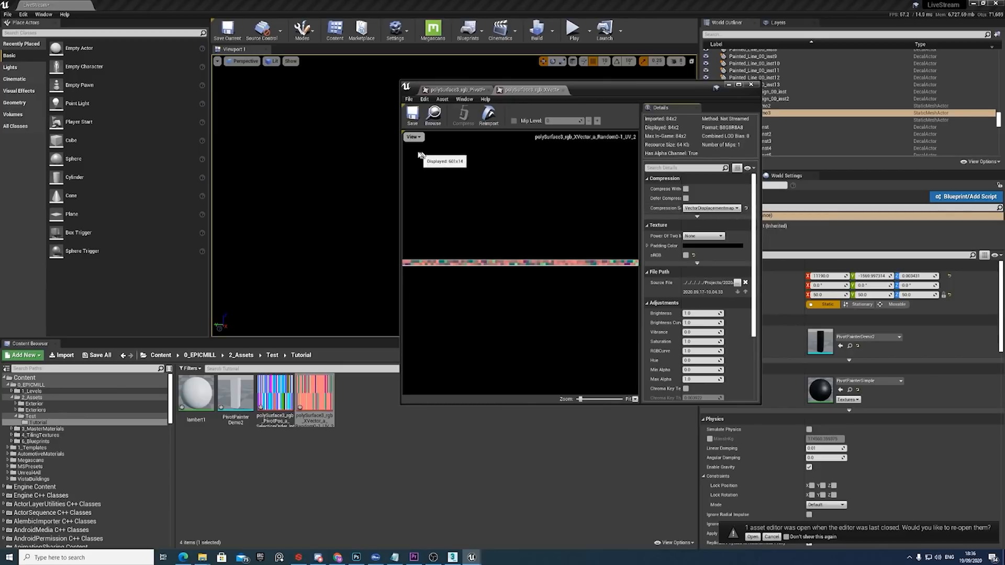
click(412, 115)
click(750, 85)
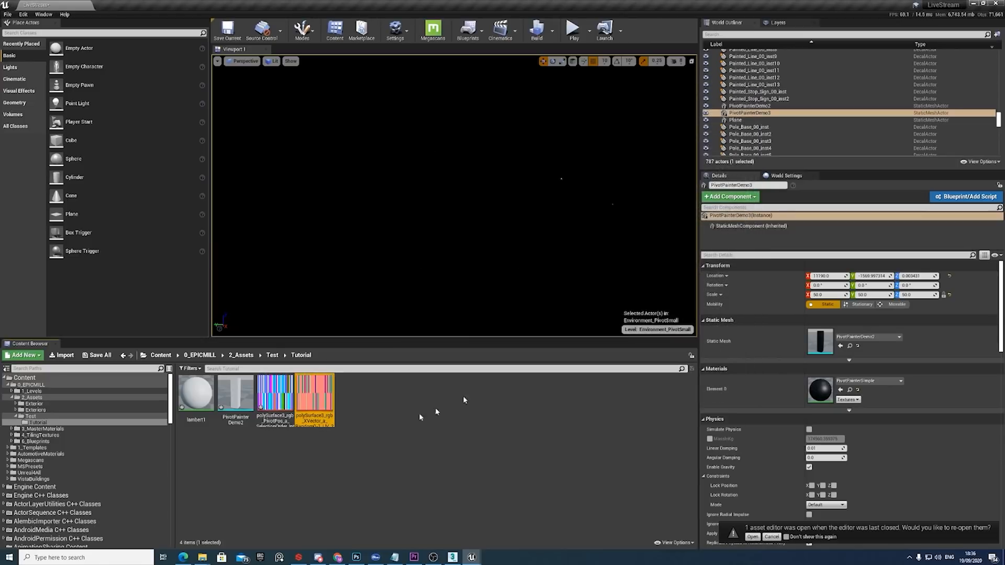
Check the imported mesh and textures, then examine the two pivot-painted towers in the level from their base up to the rooftop panels.
click(236, 395)
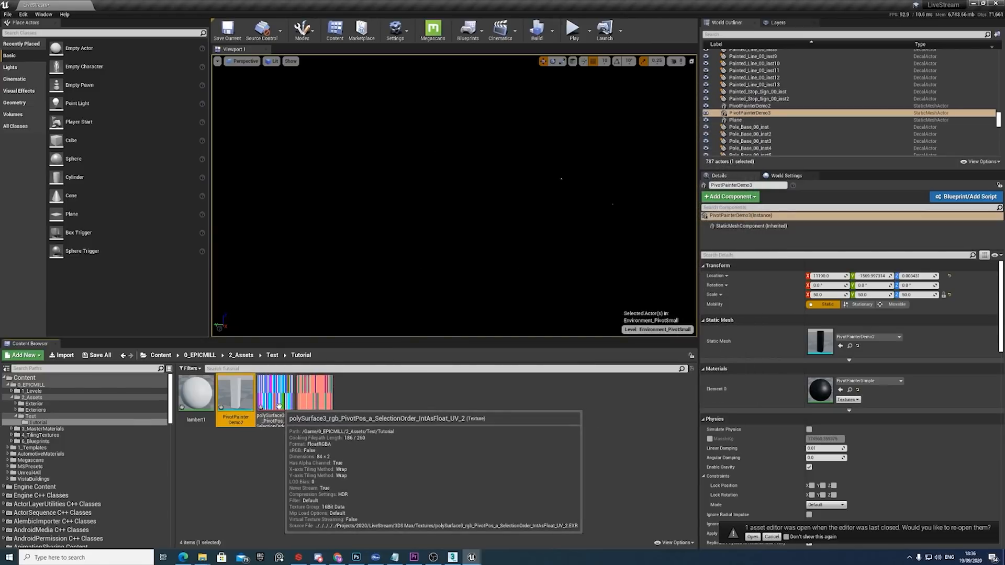
click(314, 400)
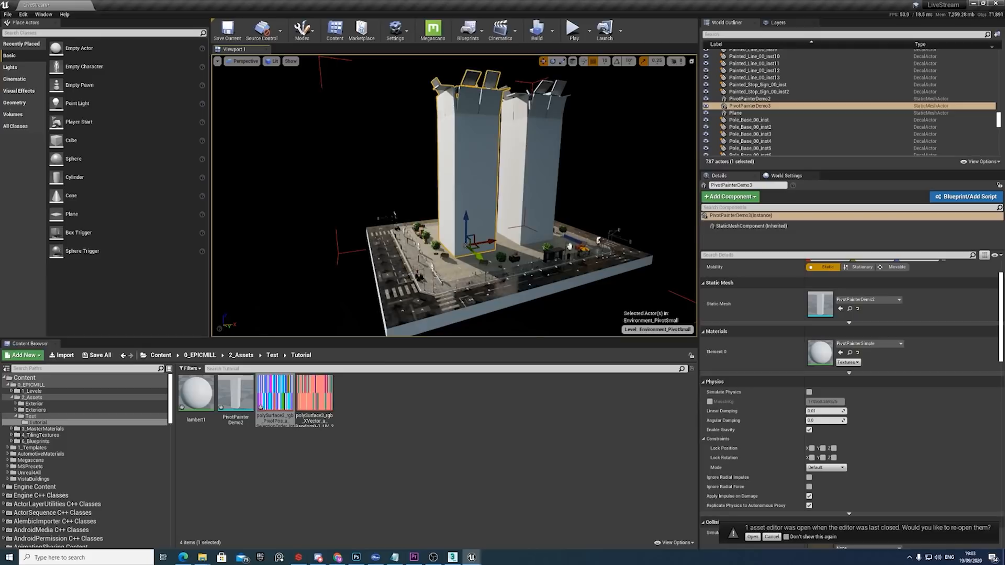
right_drag(473, 162, 478, 147)
right_drag(506, 210, 517, 209)
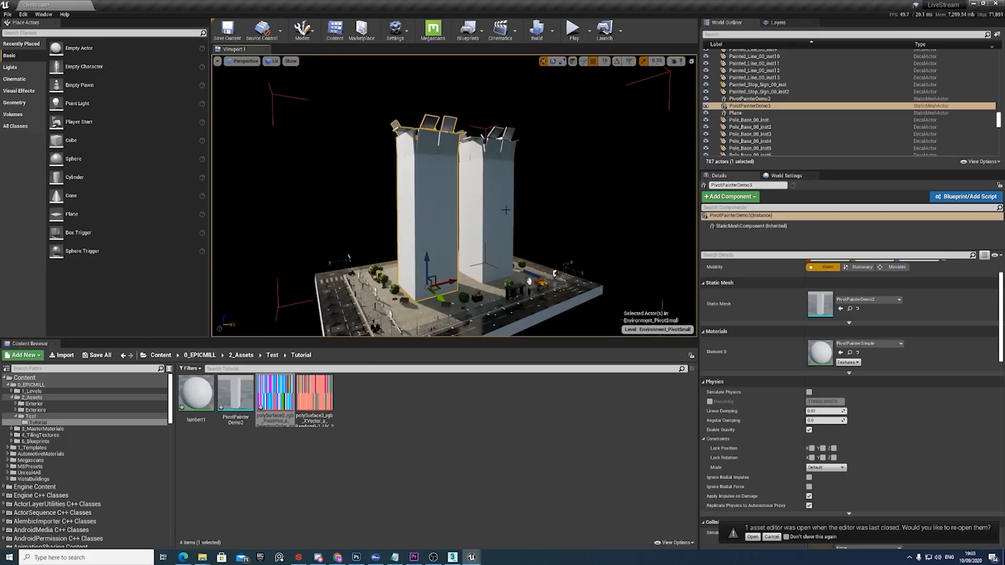
middle_drag(541, 249, 527, 316)
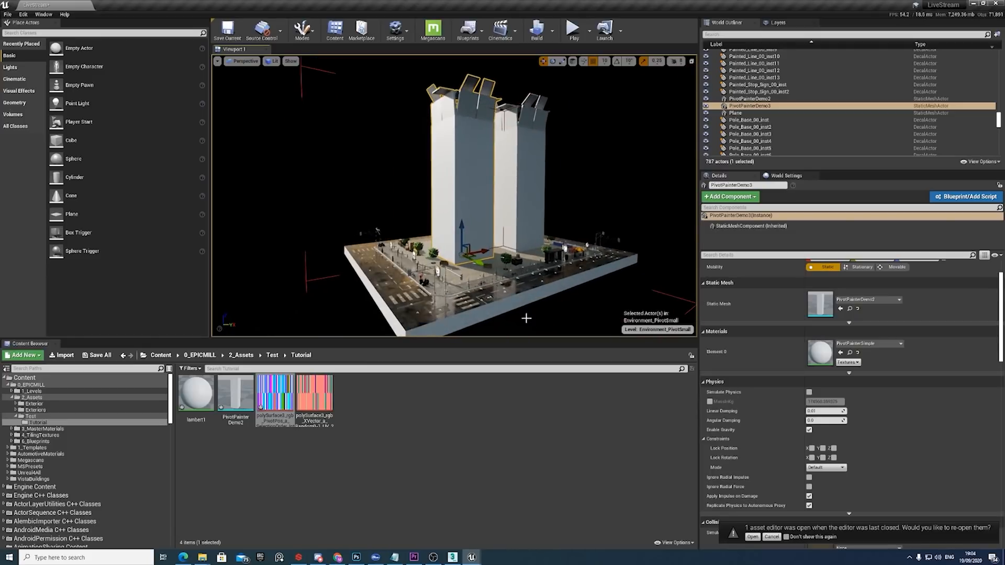
scroll(528, 259, up, 5)
scroll(529, 260, down, 1)
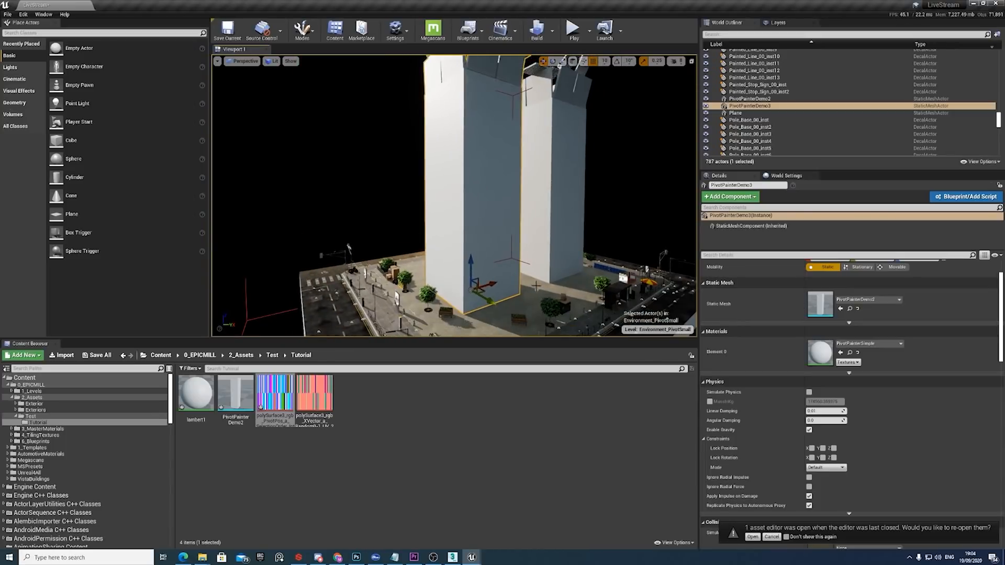
middle_drag(528, 259, 489, 170)
right_drag(487, 224, 476, 246)
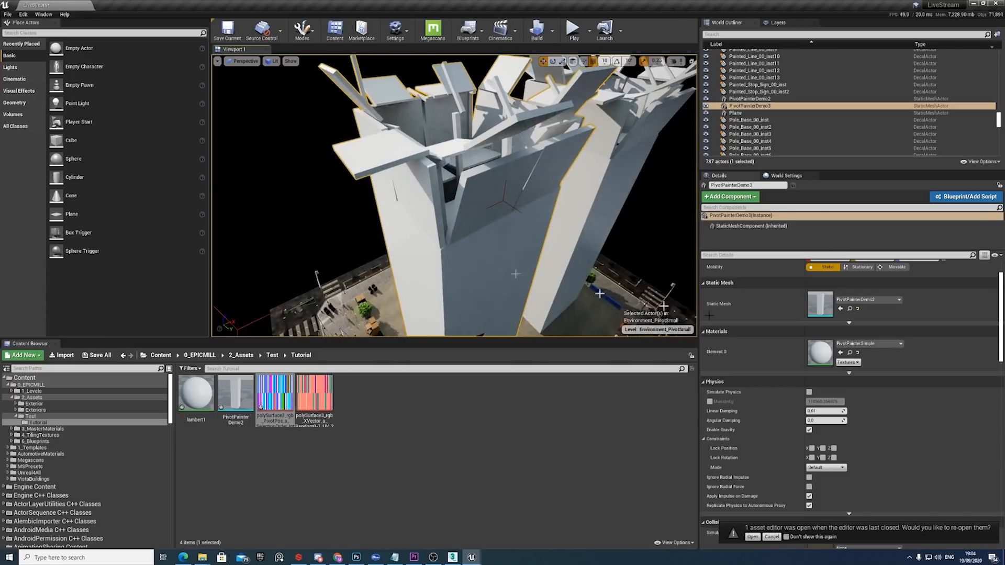
Open the selected tower's material instance beside the viewport and vary its Height between about 334 and 3101 to preview the building's assembly.
double_click(821, 352)
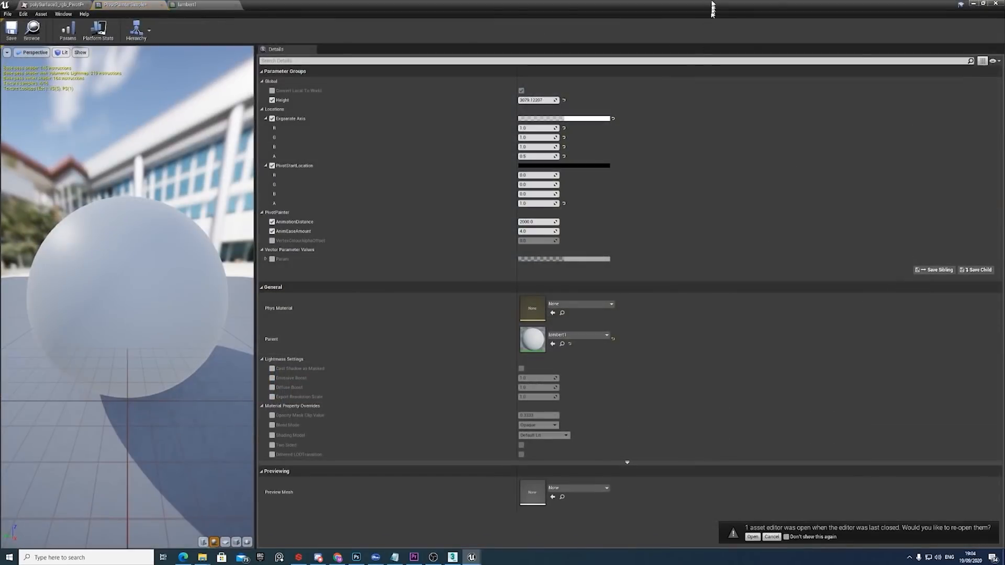
drag(713, 7, 905, 140)
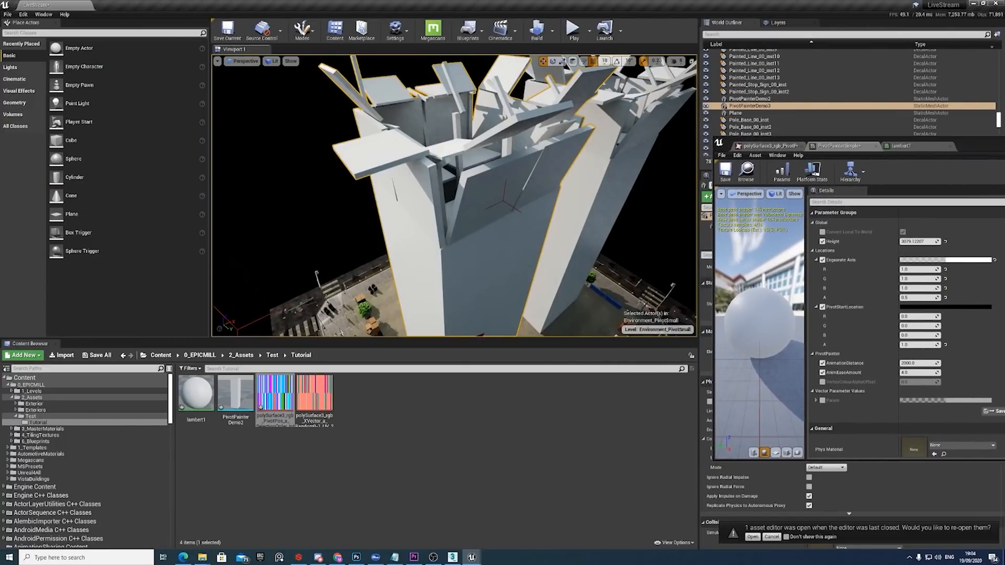
drag(919, 242, 866, 241)
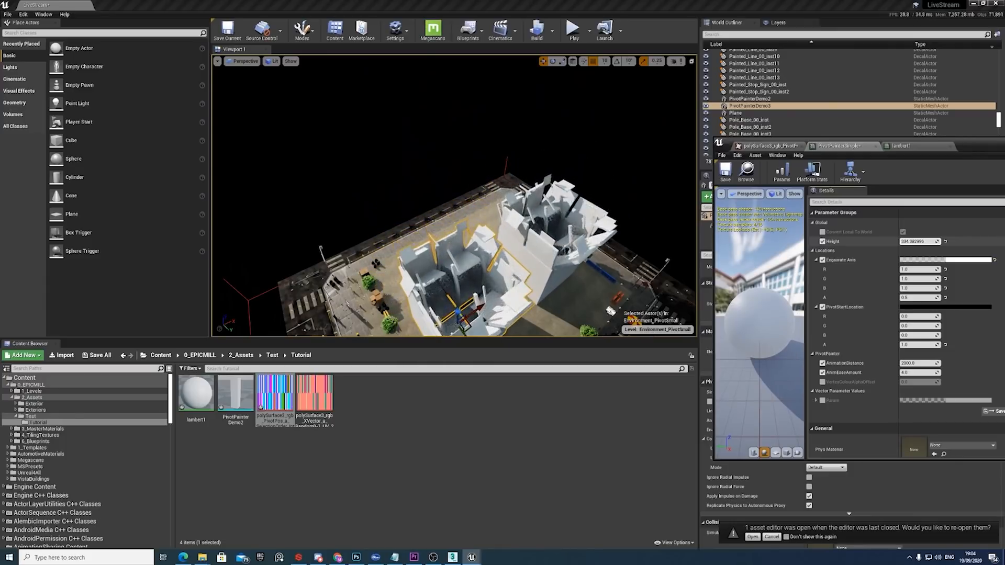
drag(867, 241, 877, 241)
drag(920, 242, 954, 242)
alt+drag(455, 210, 568, 204)
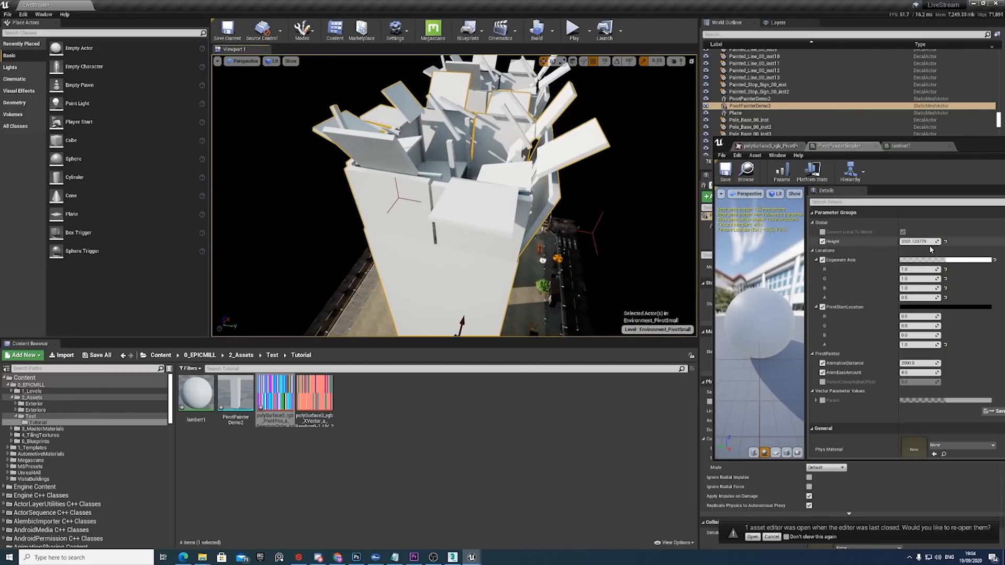
mouse_move(920, 242)
mouse_down()
mouse_move(895, 241)
mouse_move(916, 242)
mouse_up()
Open the material instance's parent material and enlarge its editor to fill the screen.
scroll(923, 375, down, 4)
double_click(923, 374)
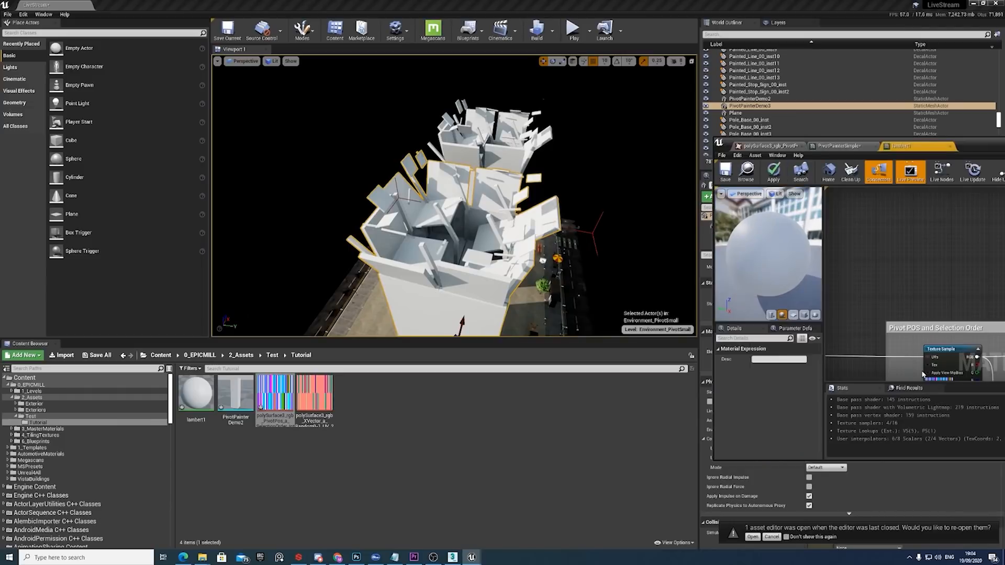
drag(996, 147, 765, 135)
click(820, 130)
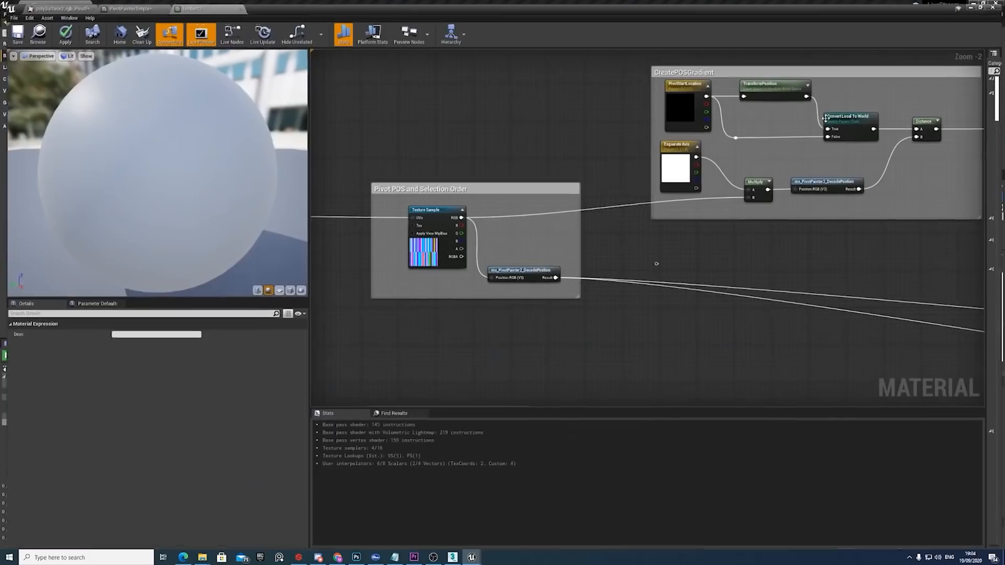
Select the Texture Sample node in the Pivot POS and Selection Order group to inspect its assigned texture and sampler settings.
scroll(575, 259, down, 6)
scroll(527, 261, up, 7)
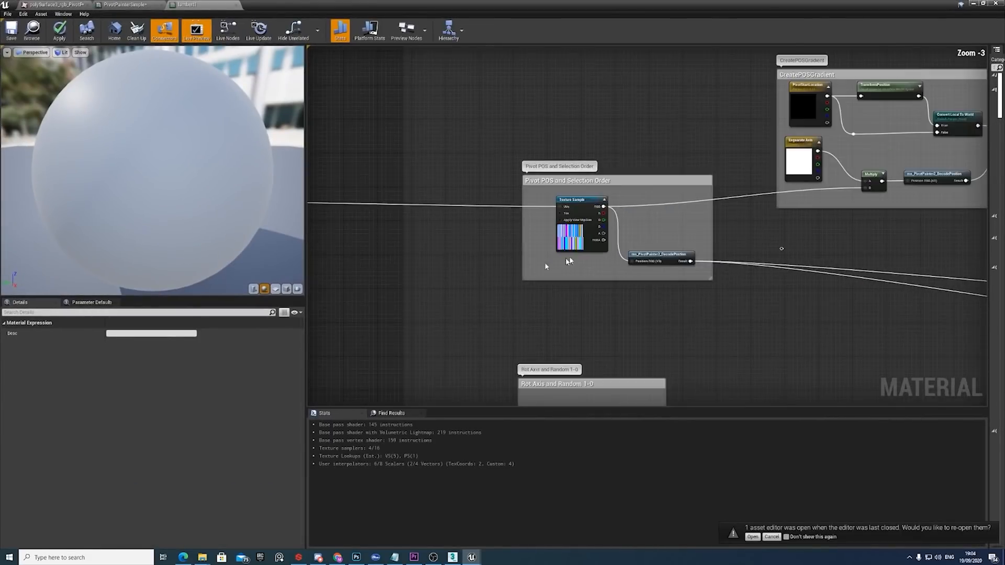
right_drag(497, 245, 700, 248)
drag(318, 179, 631, 193)
right_drag(793, 227, 698, 262)
click(686, 272)
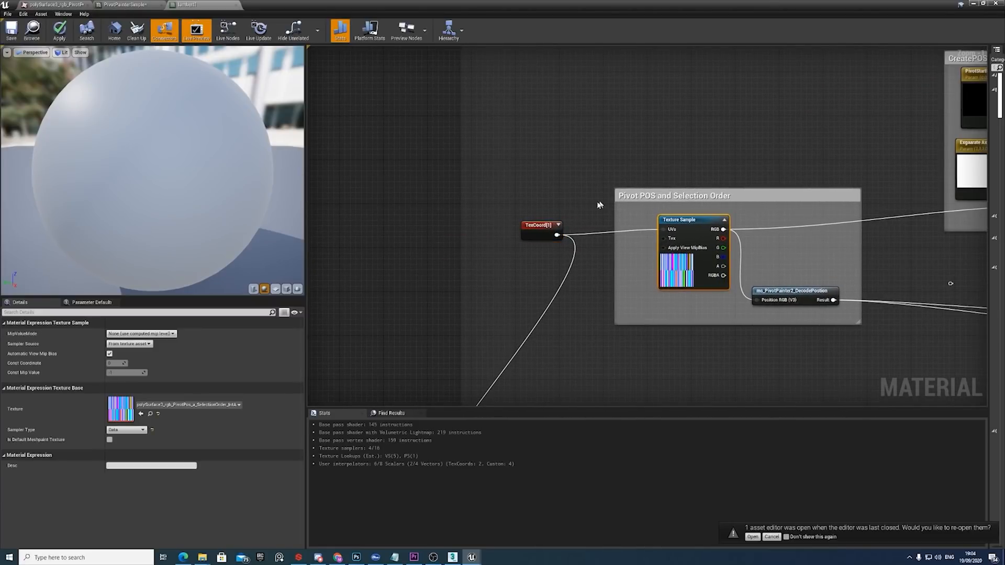
Align the TexCoord node with the Texture Sample's UVs input and open its Coordinate Index for editing.
drag(534, 225, 534, 214)
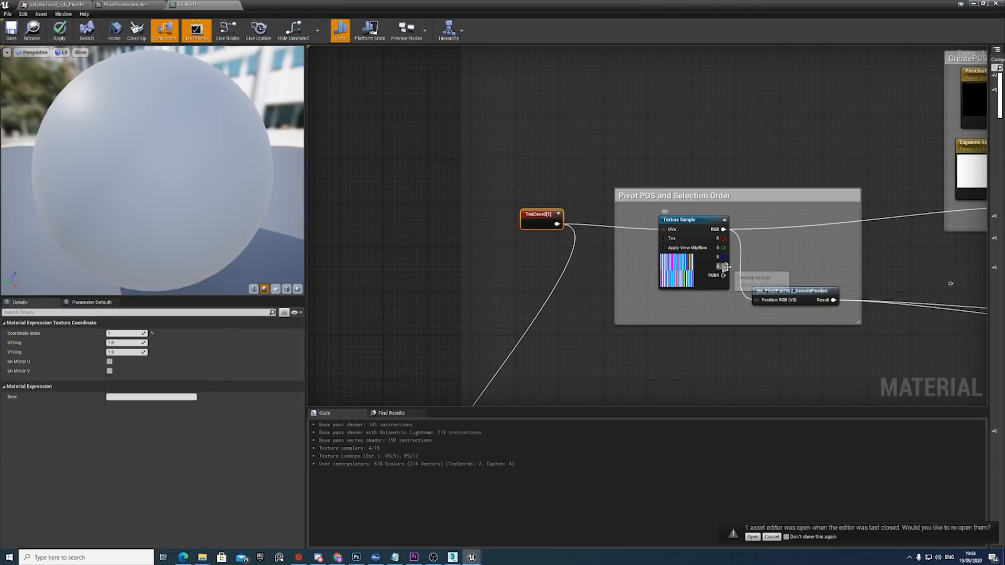
drag(724, 266, 744, 260)
click(737, 257)
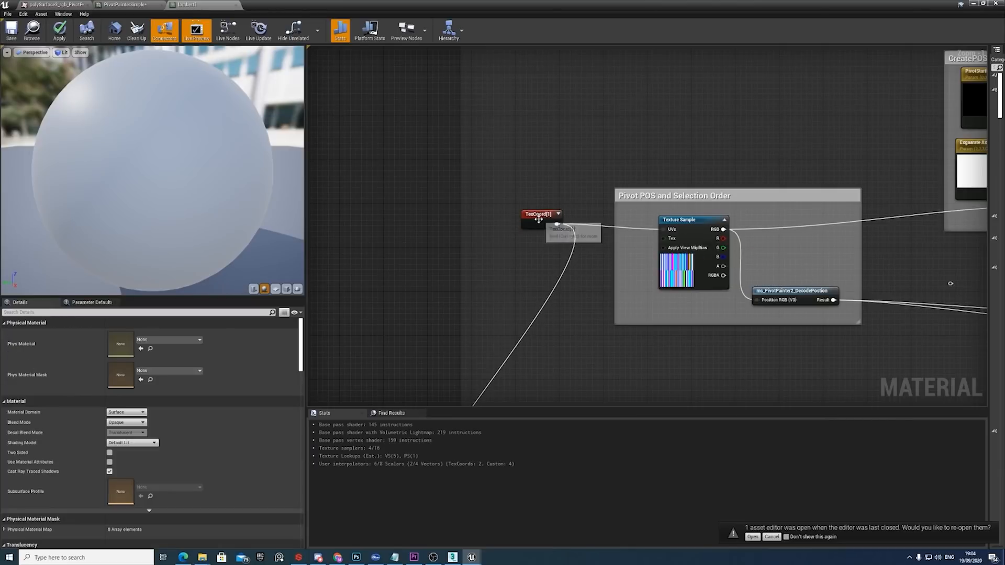
drag(539, 218, 534, 224)
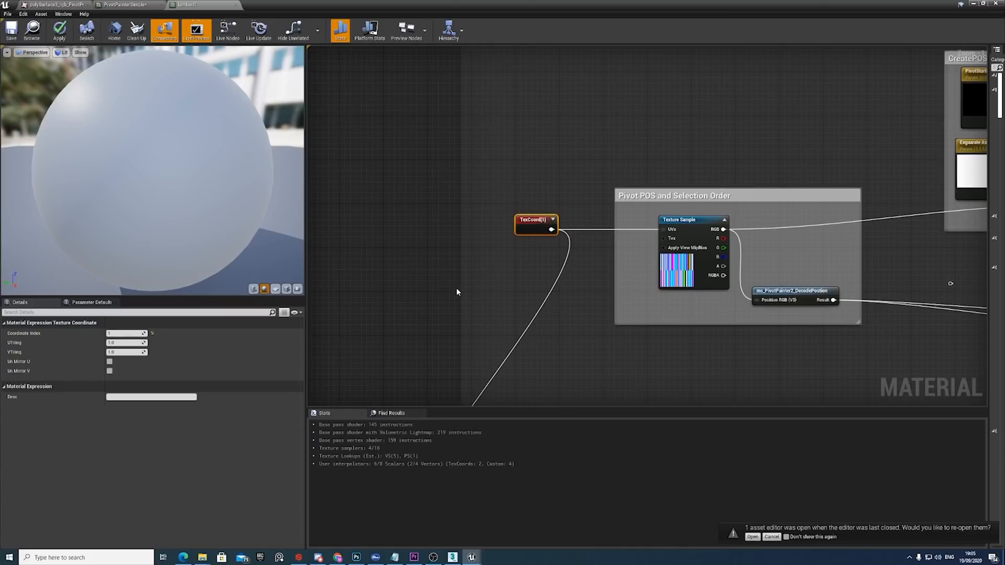
click(138, 333)
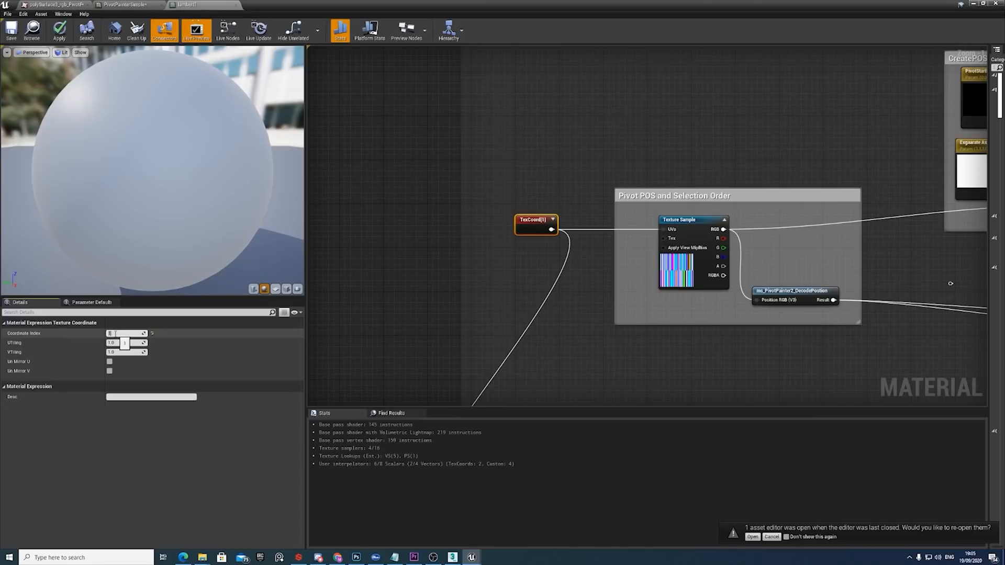
Select the axis vector parameter feeding the Multiply node in the CreatePOSGradient group and expand its default value to inspect the channels.
right_drag(761, 257, 555, 278)
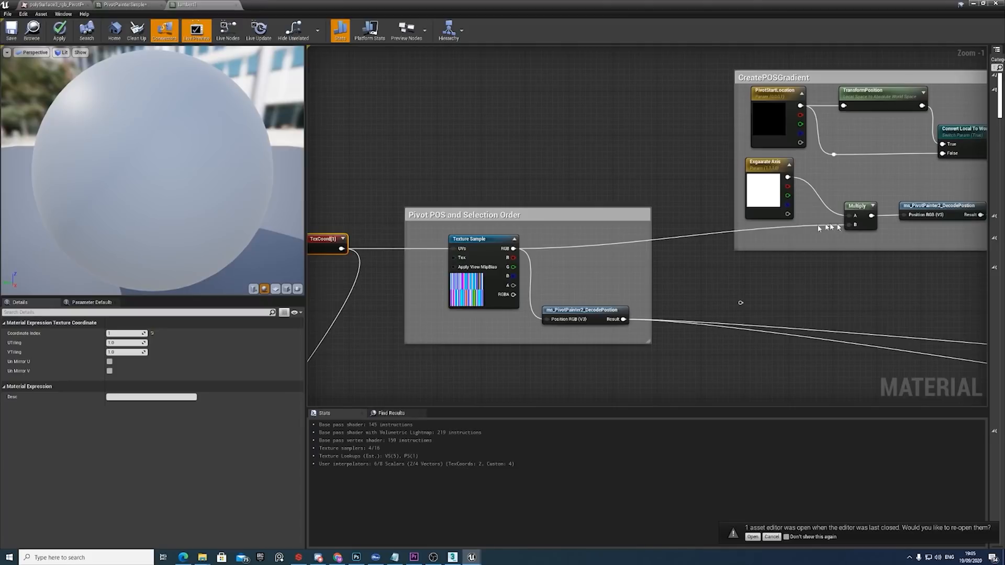
click(775, 188)
ctrl+click(861, 219)
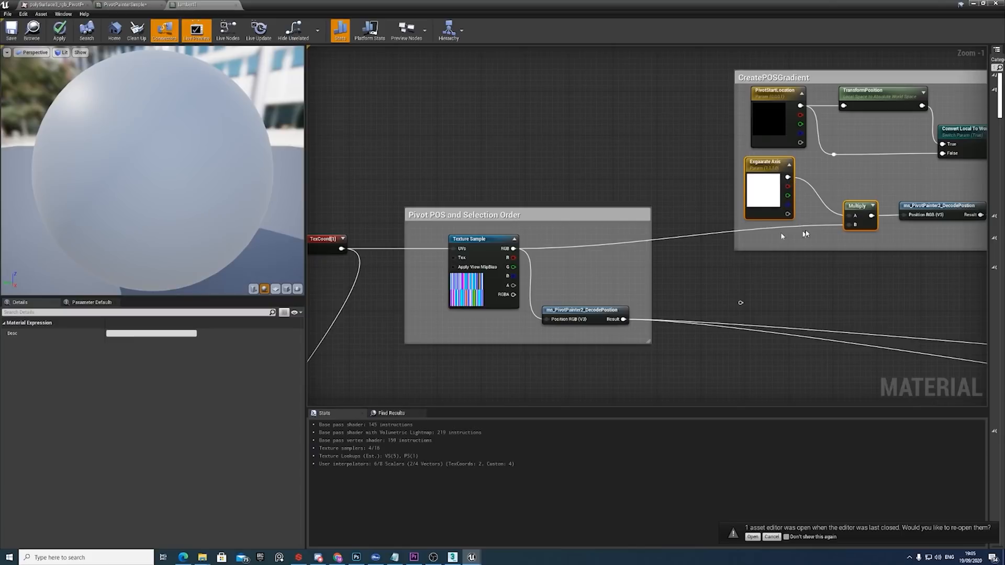
click(767, 188)
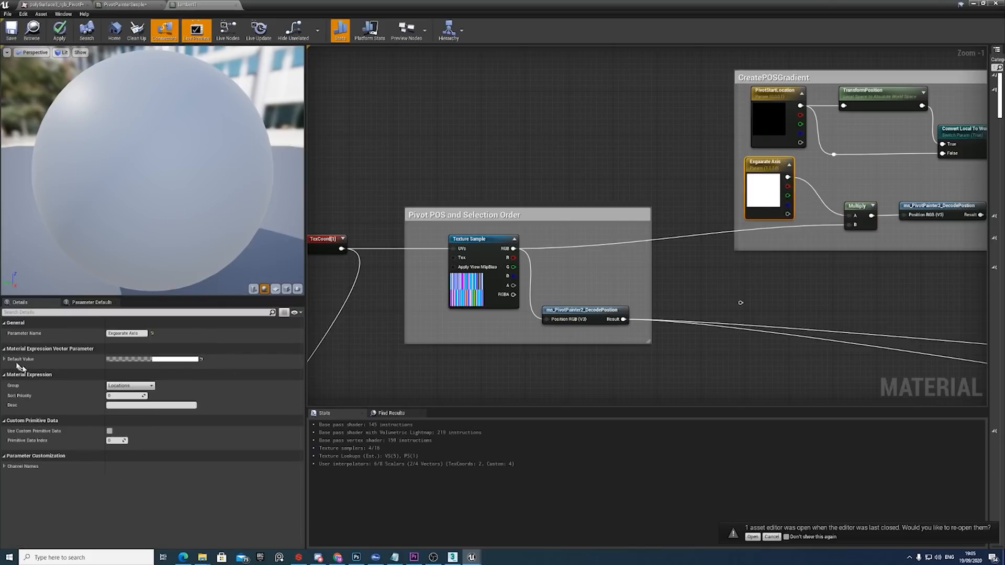
click(5, 359)
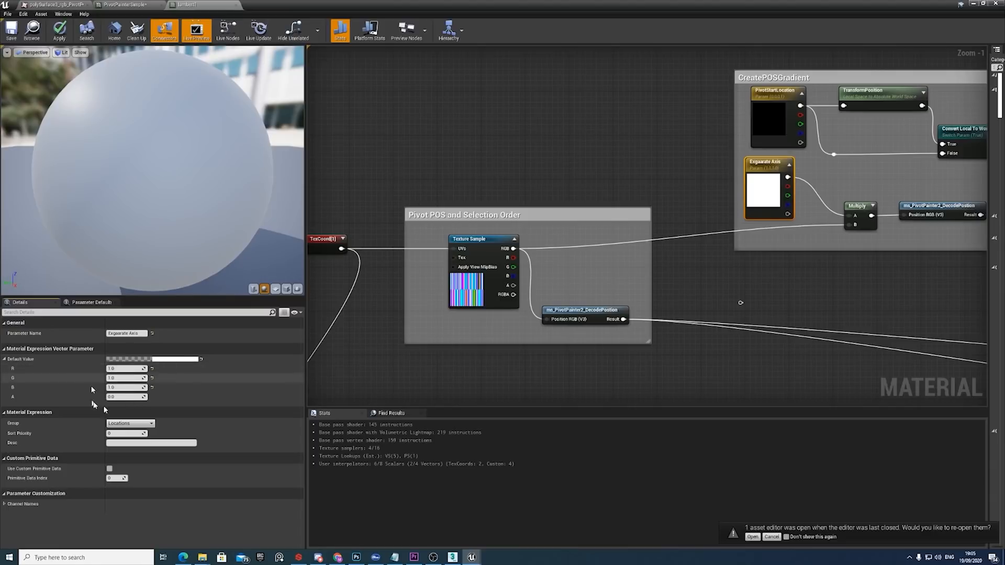
Inspect the DecodePosition function node in the CreatePOSGradient group and search the available material nodes for "decode".
right_drag(936, 282, 726, 328)
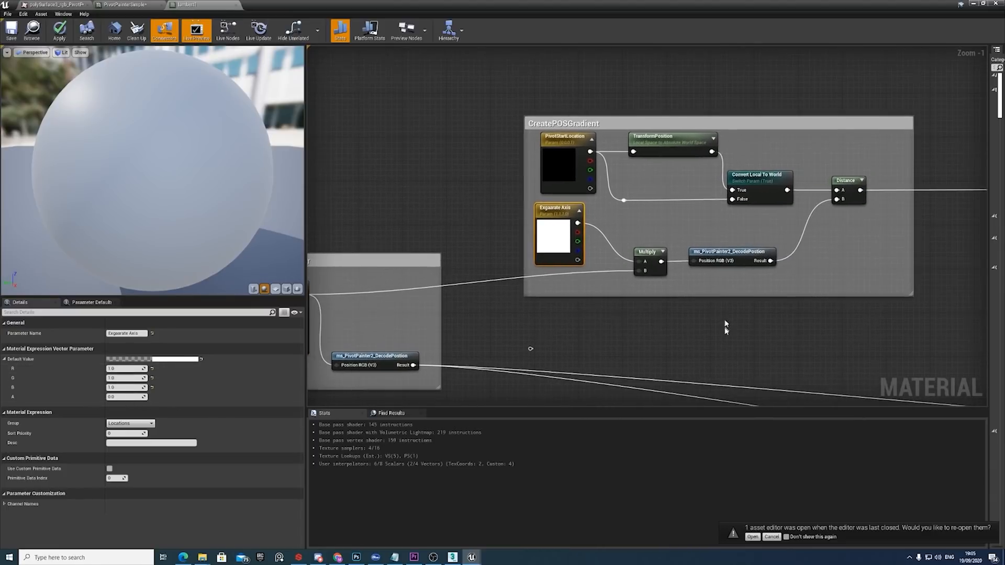
click(728, 254)
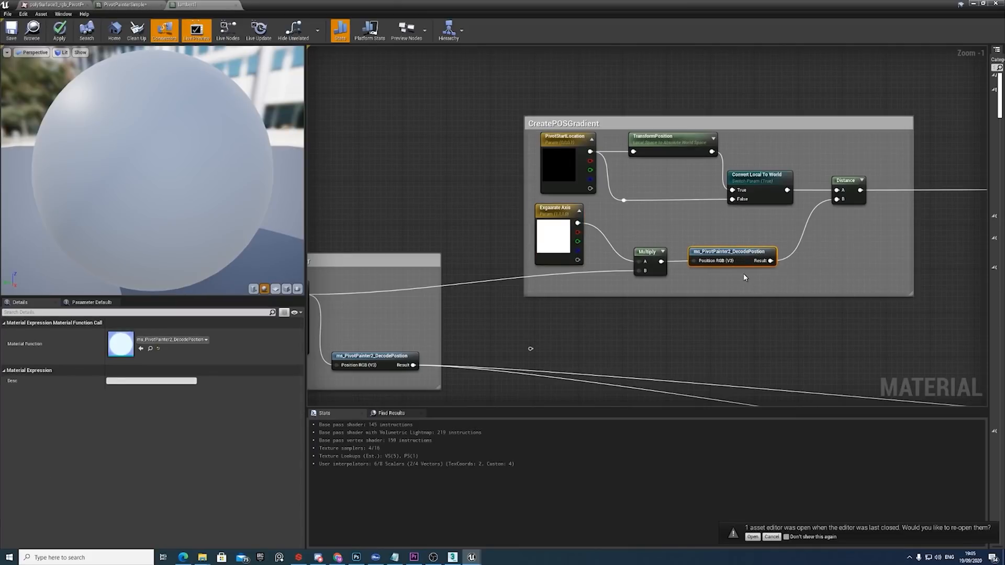
right_click(735, 333)
text(decode)
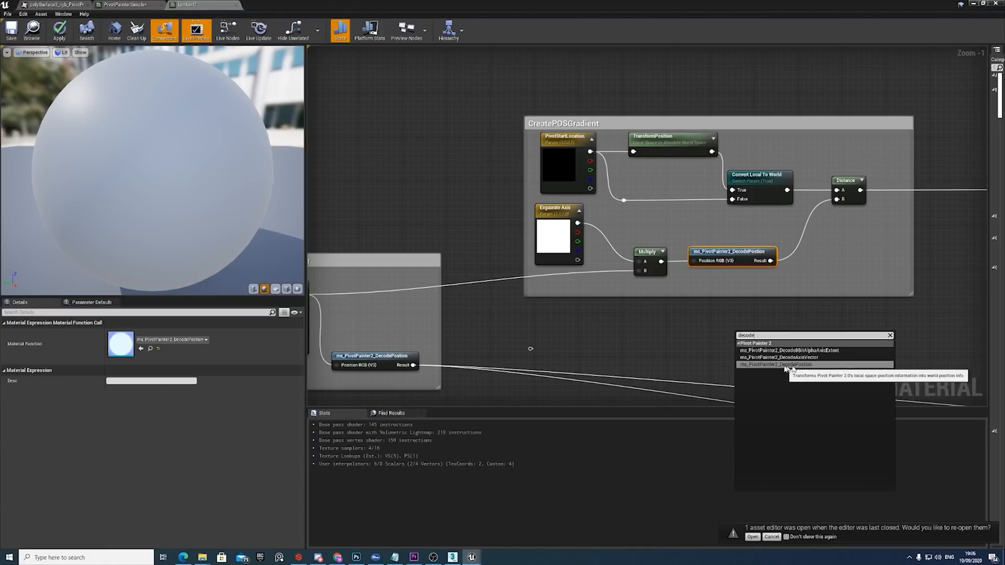
click(857, 308)
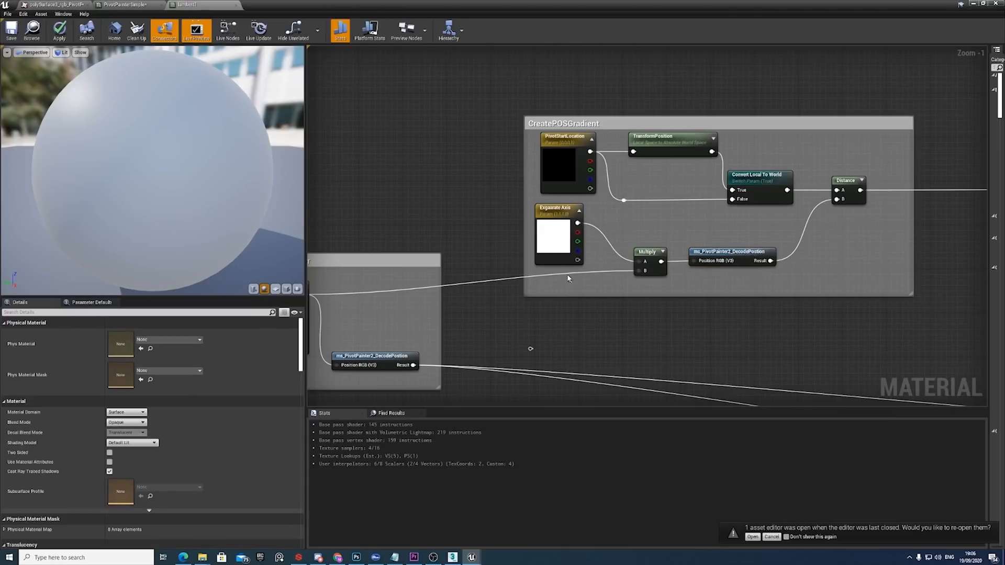
Select the PivotStartLocation parameter and then the Distance node in the CreatePOSGradient group to inspect their settings.
scroll(573, 289, down, 3)
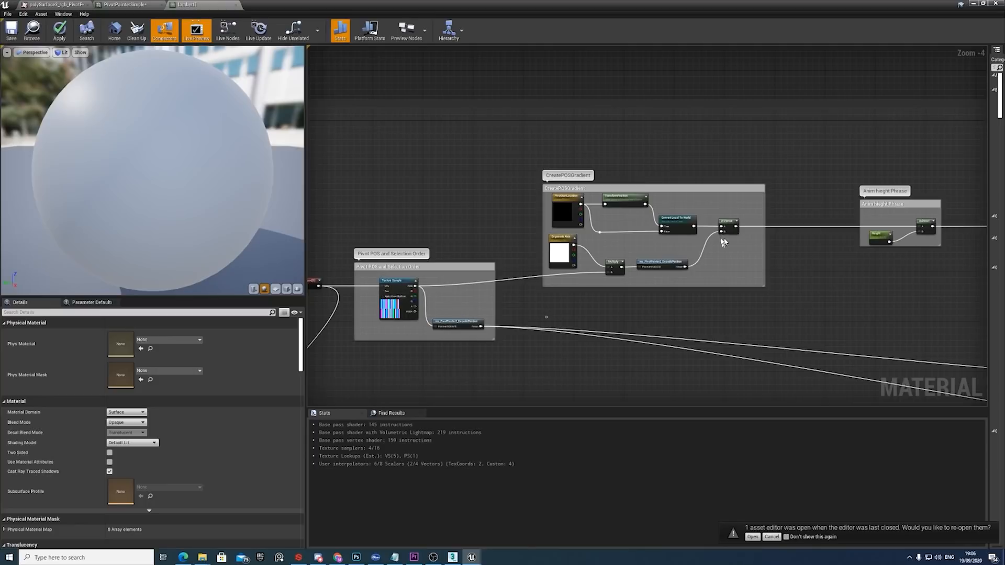
right_drag(634, 239, 605, 267)
scroll(604, 266, up, 4)
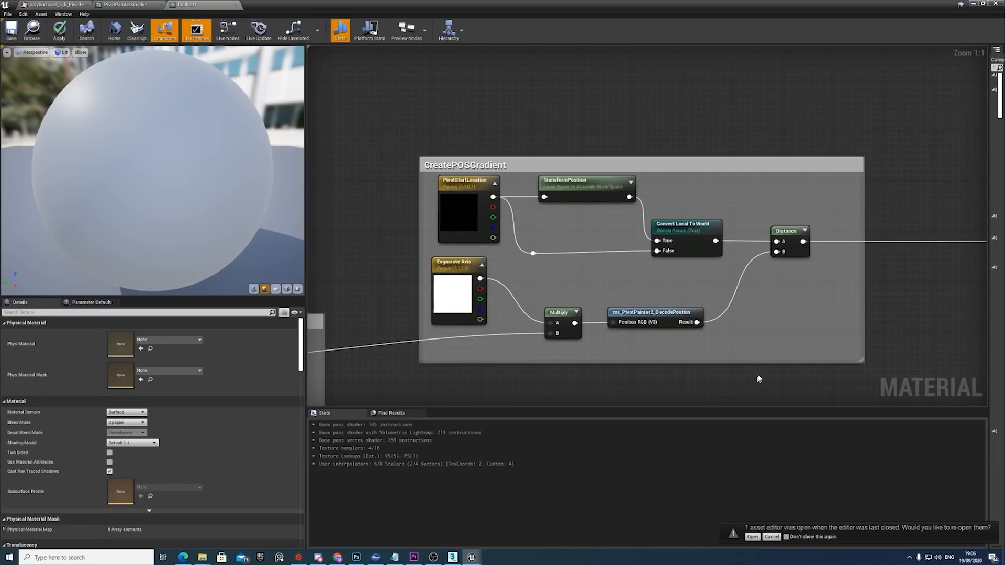
click(471, 200)
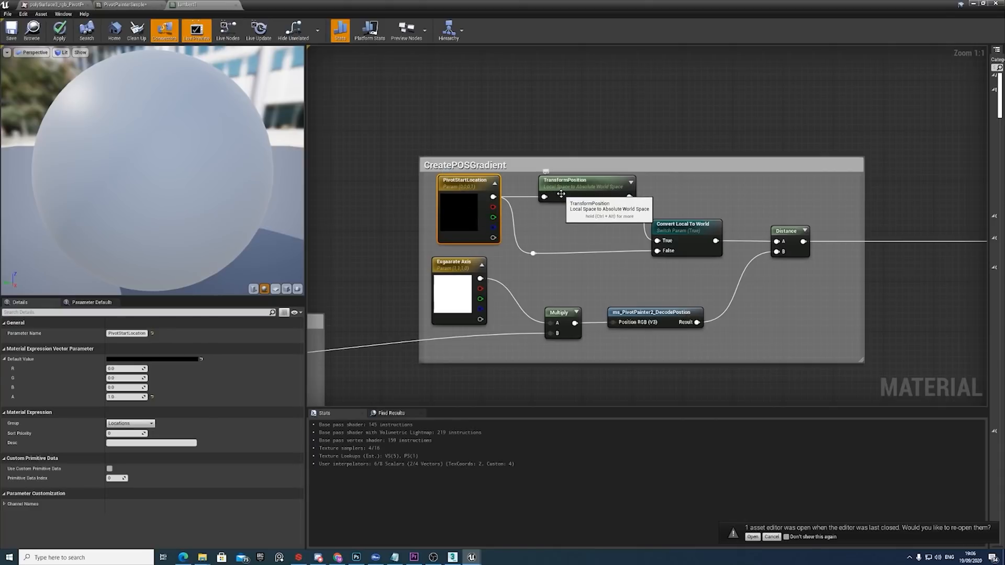
scroll(627, 197, down, 1)
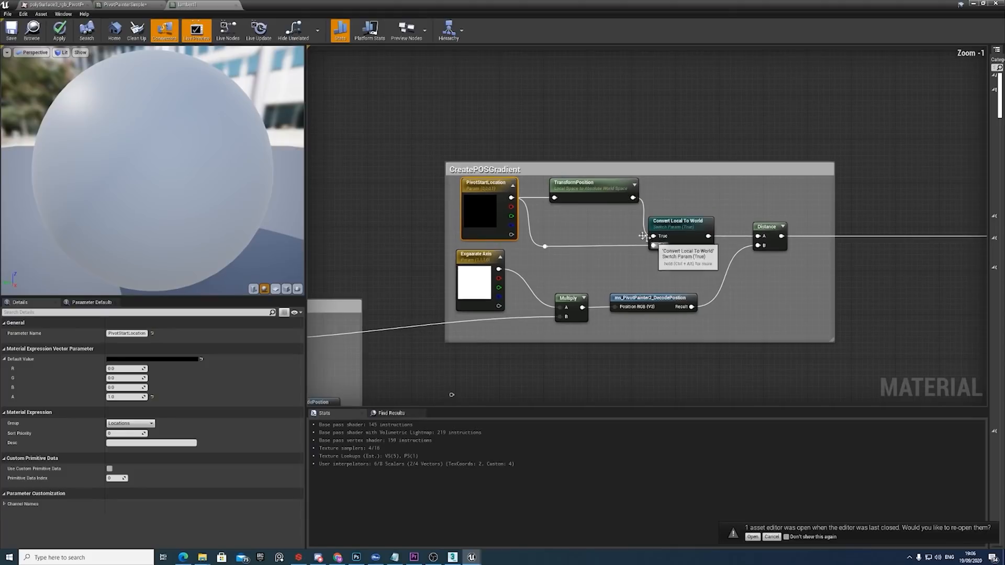
click(768, 239)
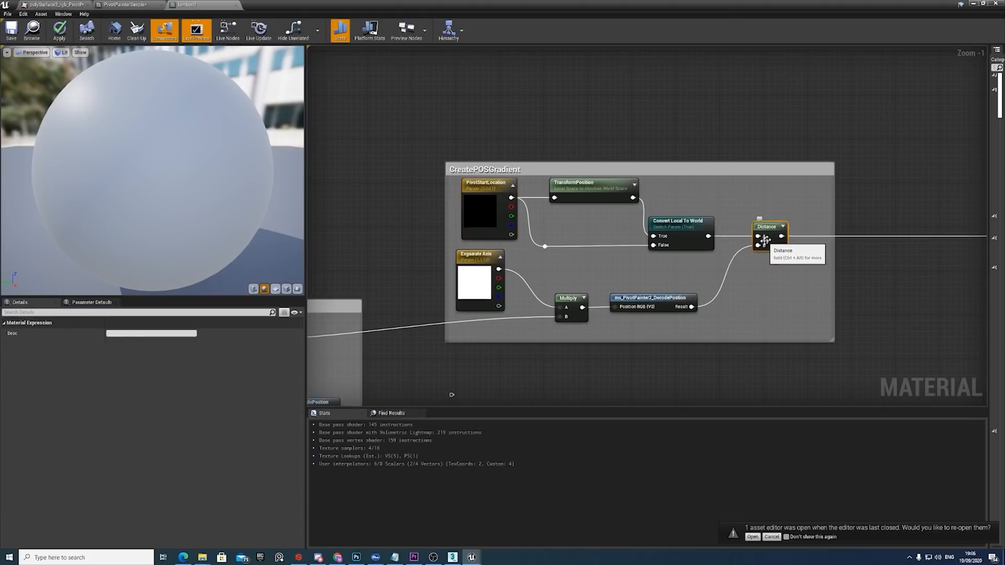
Follow the Distance output to the Anim hieght Phrase group and select its Subtract node for inspection.
scroll(580, 295, down, 3)
right_drag(580, 294, 414, 292)
scroll(603, 285, up, 4)
right_drag(682, 269, 563, 282)
click(713, 219)
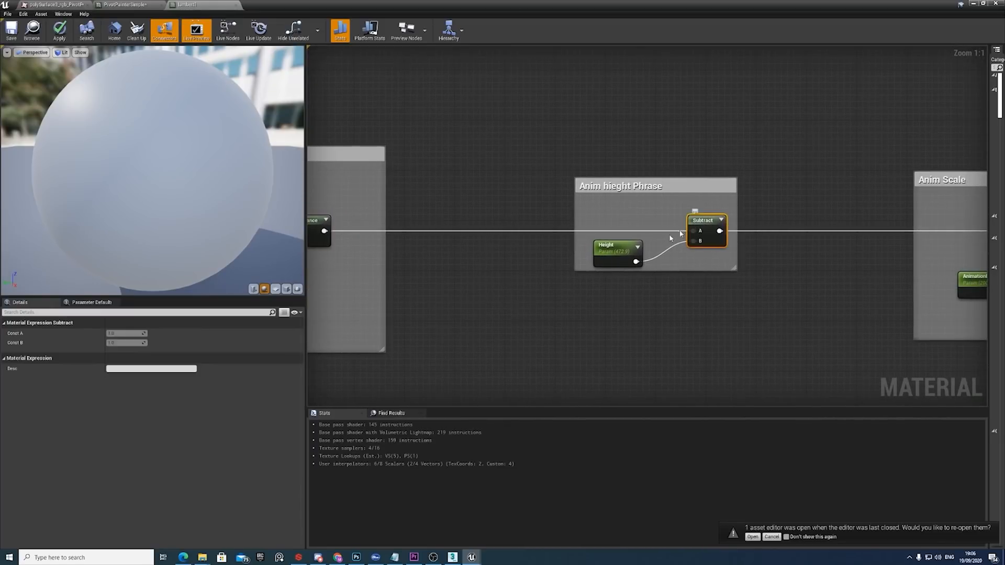
Undo the large move of the Height parameter and shift it slightly lower within the Anim hieght Phrase group.
click(623, 247)
drag(620, 247, 669, 284)
key(ctrl+z)
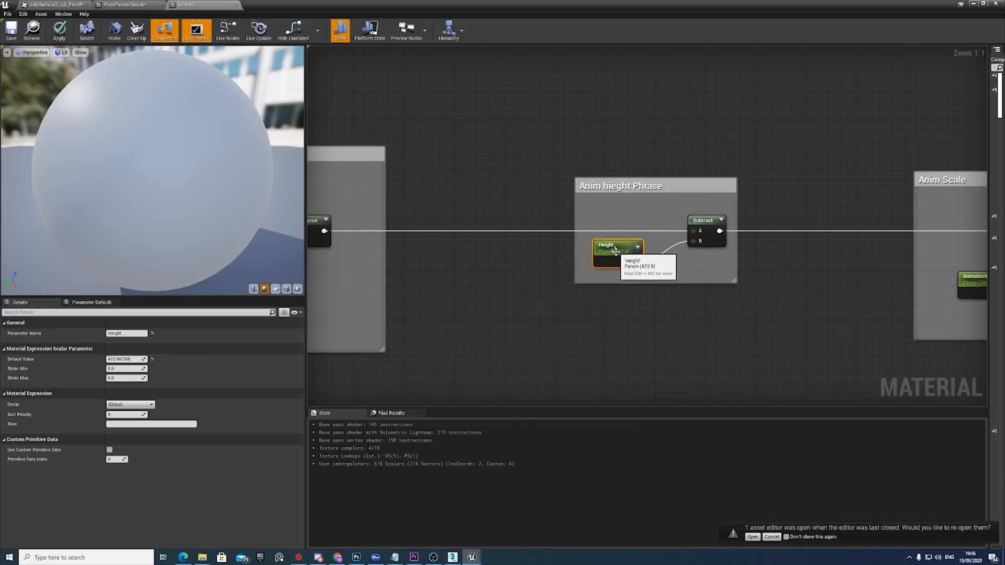
mouse_move(617, 250)
mouse_down()
mouse_move(620, 263)
mouse_move(618, 254)
mouse_up()
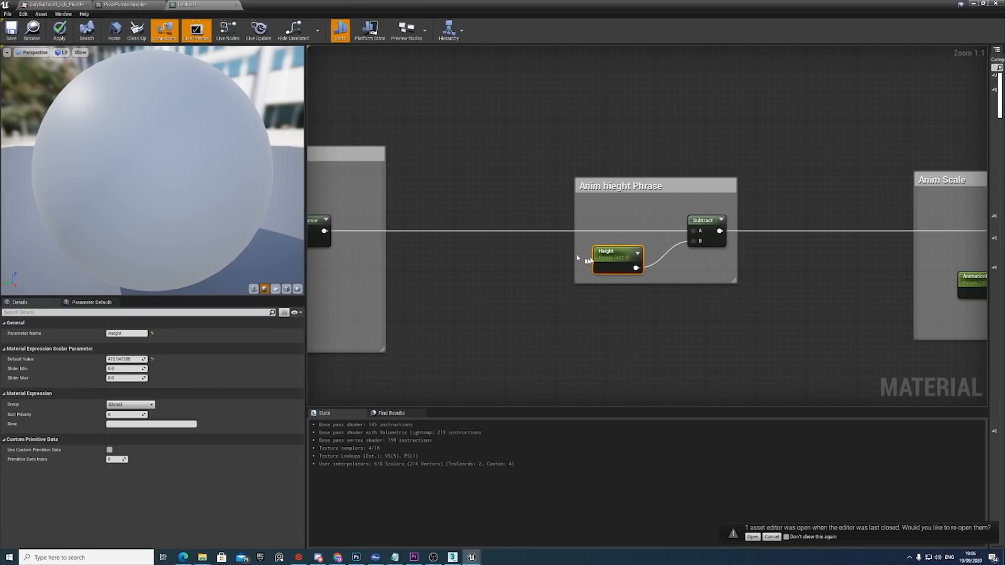
Shift the Divide and AnimationDistance nodes left in the Anim Scale group, tuck AnimationDistance closer below Divide, and inspect its settings.
right_drag(731, 248, 710, 231)
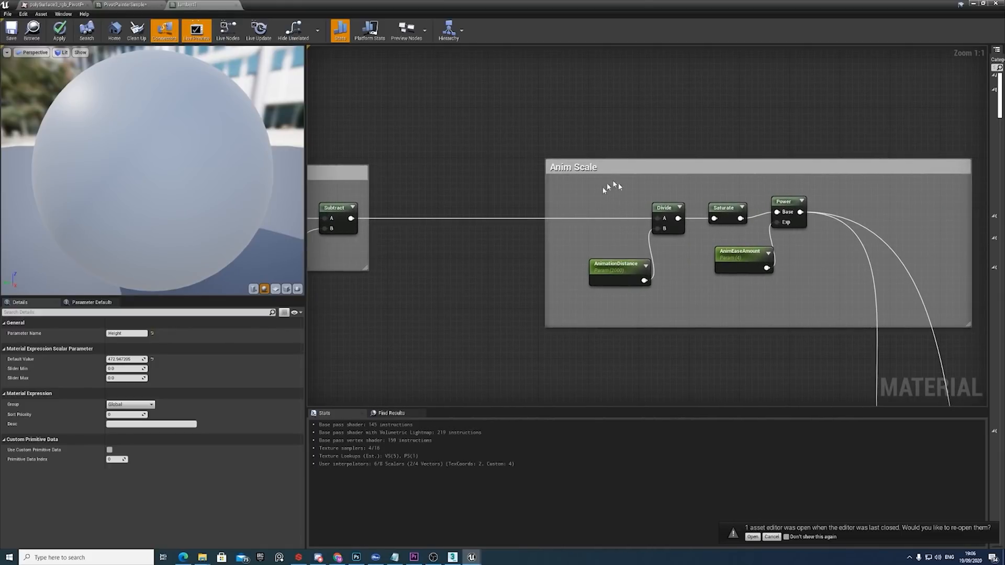
drag(608, 186, 662, 269)
drag(662, 216, 636, 212)
click(602, 241)
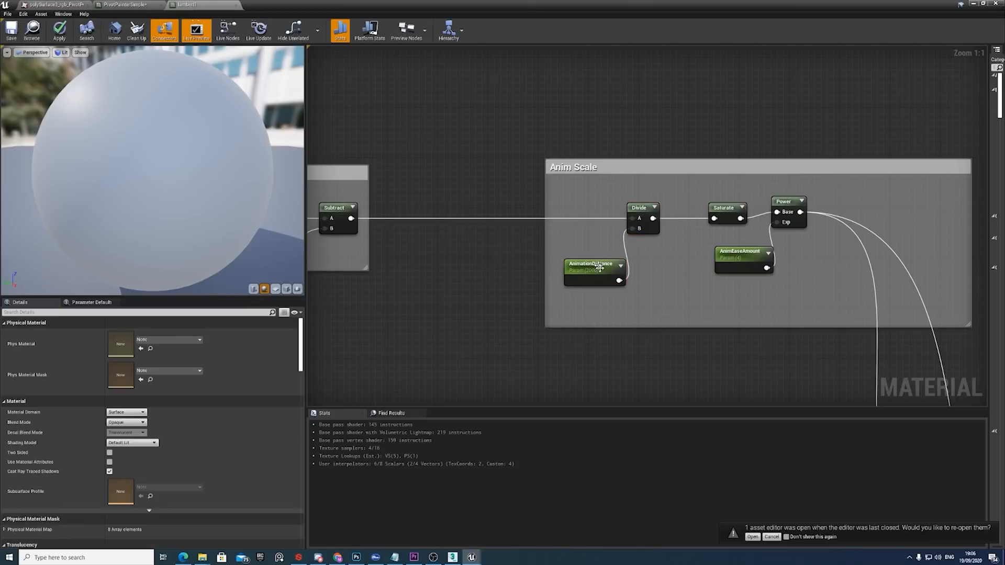
drag(600, 267, 583, 250)
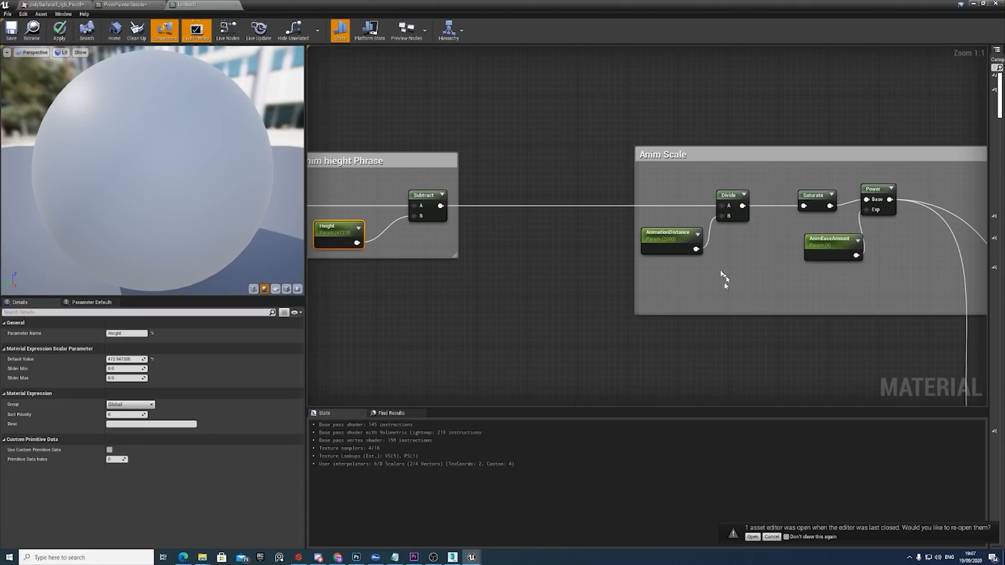
click(676, 247)
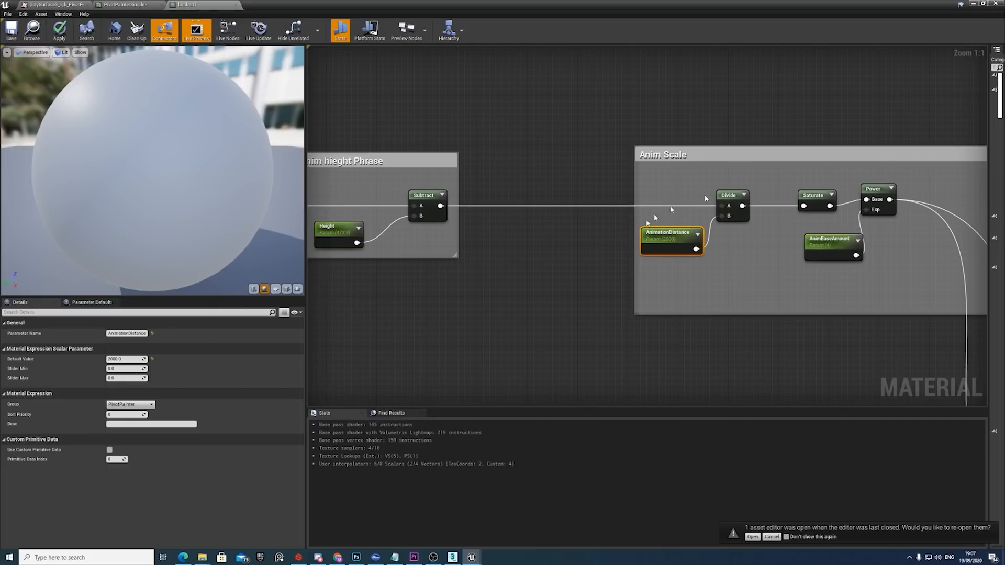
Align the Power node with Saturate in the Anim Scale group and place AnimEaseAmount below and left of Power.
right_drag(838, 183, 718, 196)
drag(722, 195, 752, 253)
drag(760, 208, 760, 214)
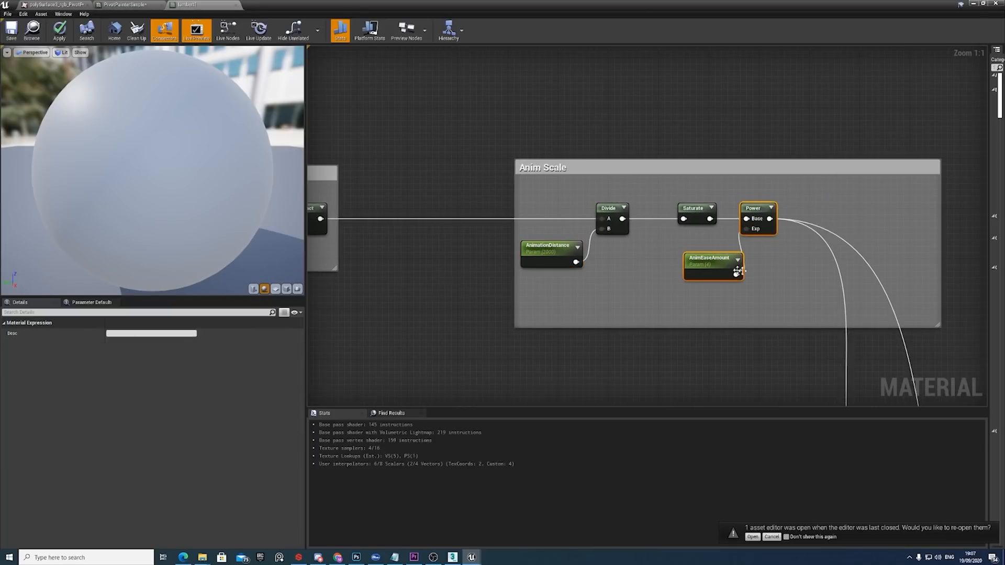
click(705, 247)
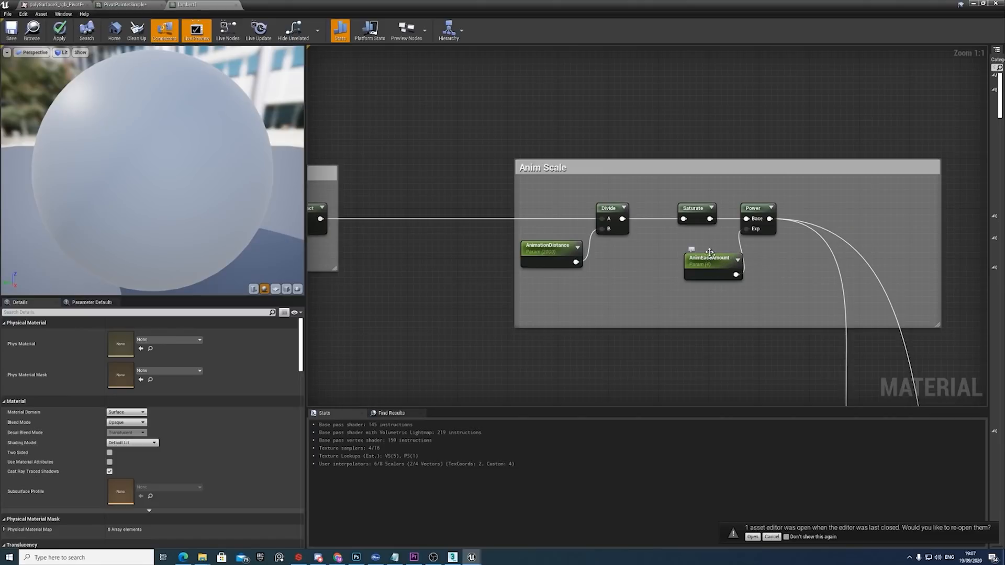
drag(712, 266, 687, 259)
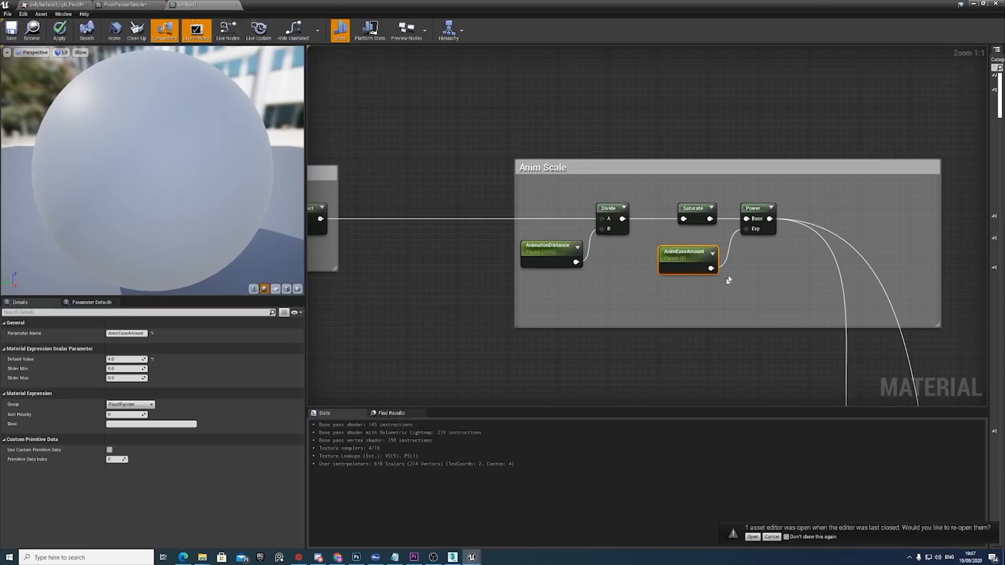
right_drag(756, 282, 702, 267)
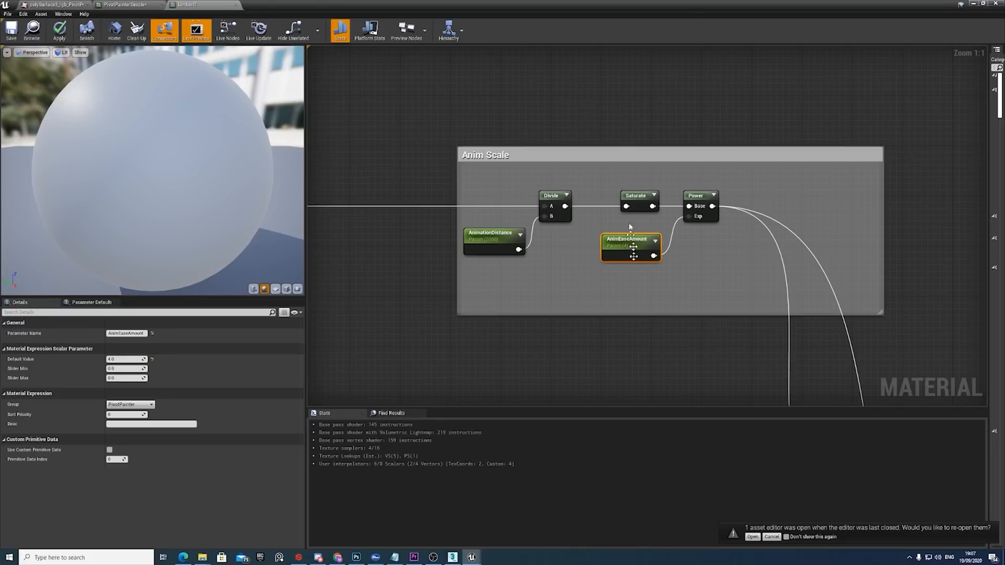
Wire the Anim Scale group's Power output toward the material output to preview the height gradient on the buildings.
double_click(687, 14)
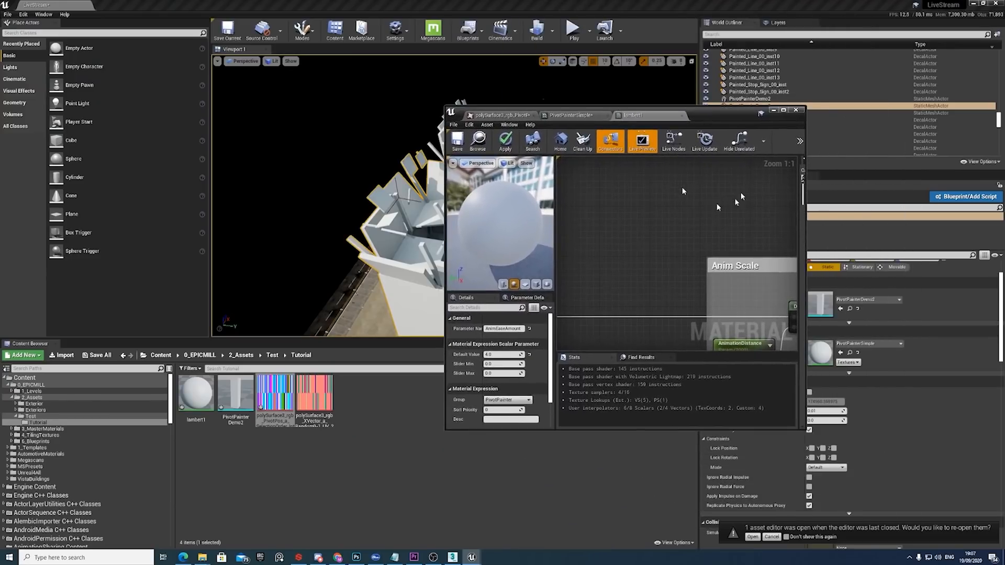
click(783, 110)
scroll(497, 191, down, 3)
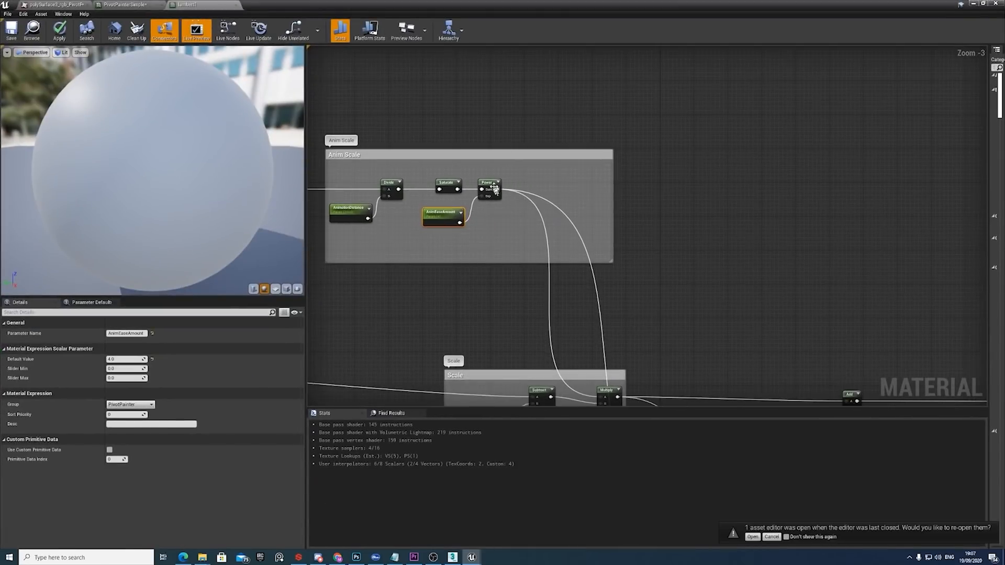
drag(496, 190, 904, 231)
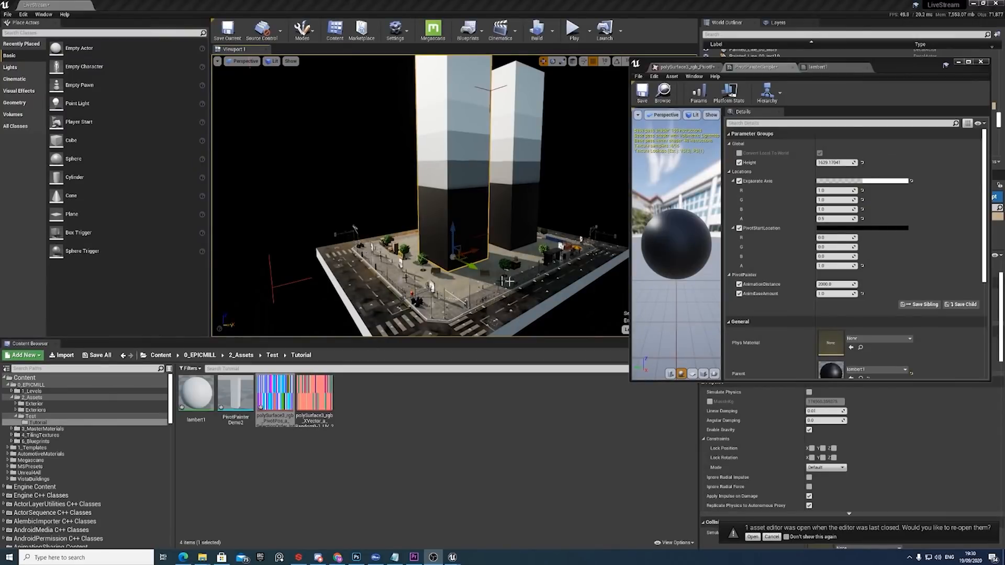
Examine the gradient bands on the two towers and set the material instance's AnimationDistance to 1000.
right_drag(533, 300, 525, 285)
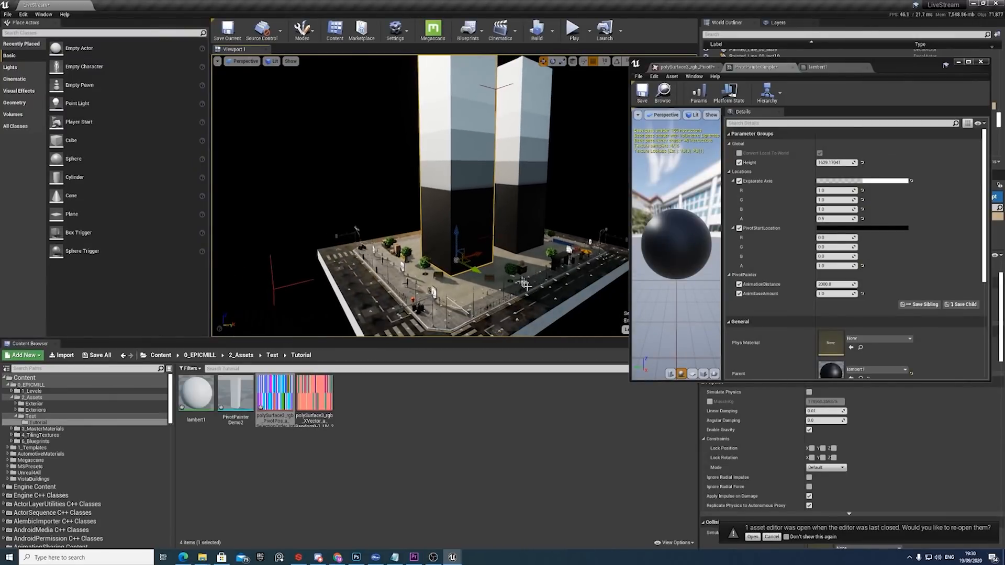
right_drag(529, 197, 528, 186)
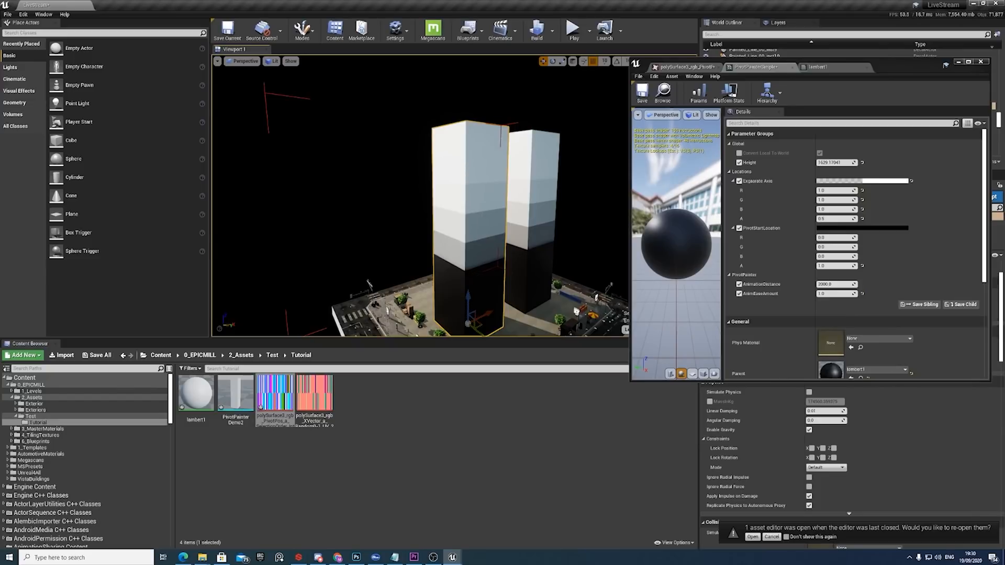
right_drag(481, 215, 479, 251)
right_drag(473, 312, 469, 320)
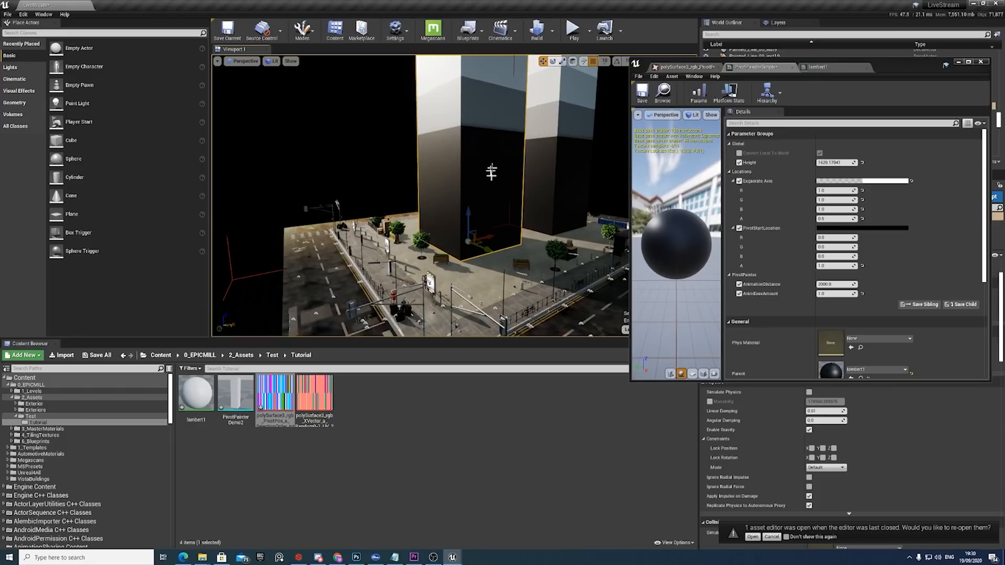
right_drag(491, 172, 491, 157)
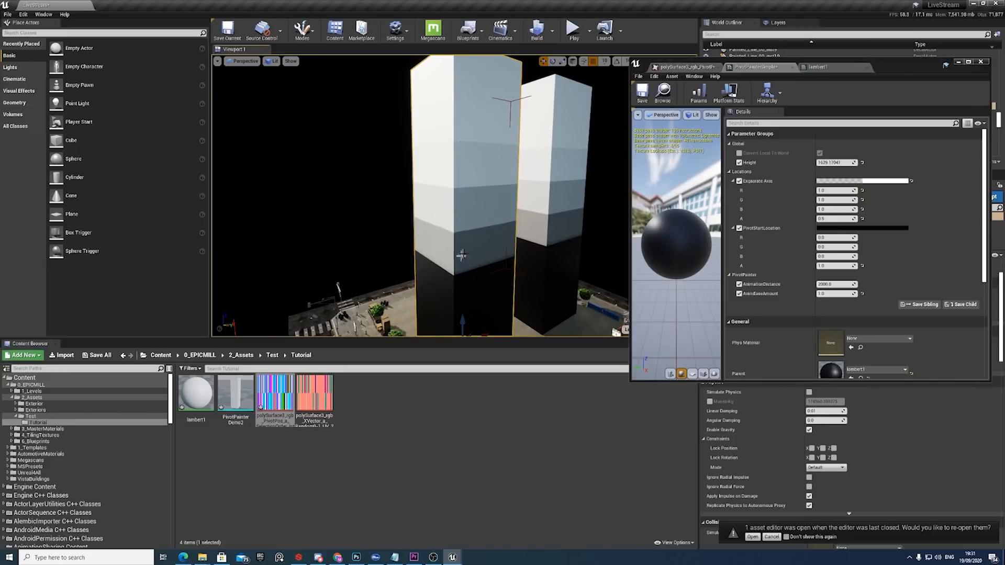
click(859, 284)
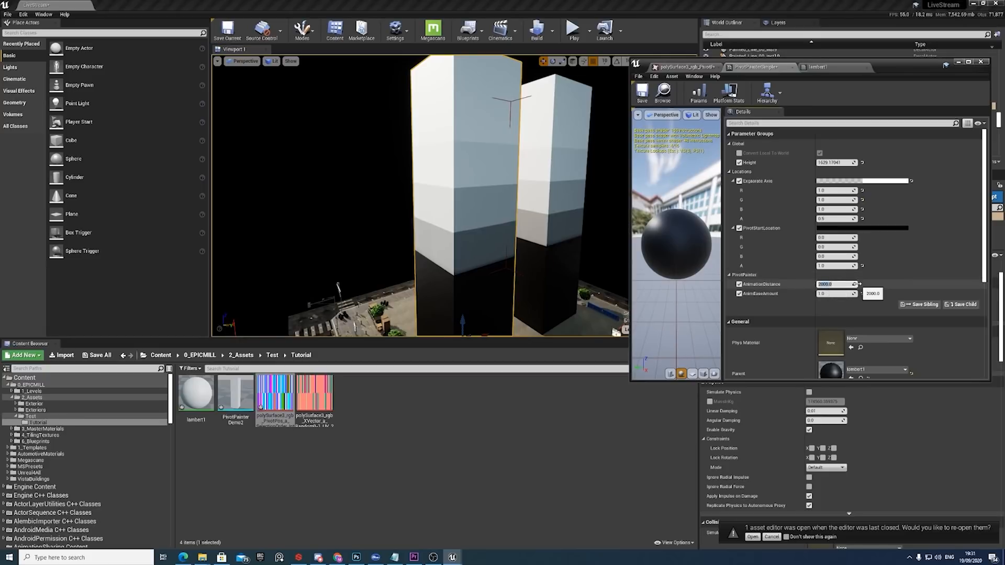
click(830, 294)
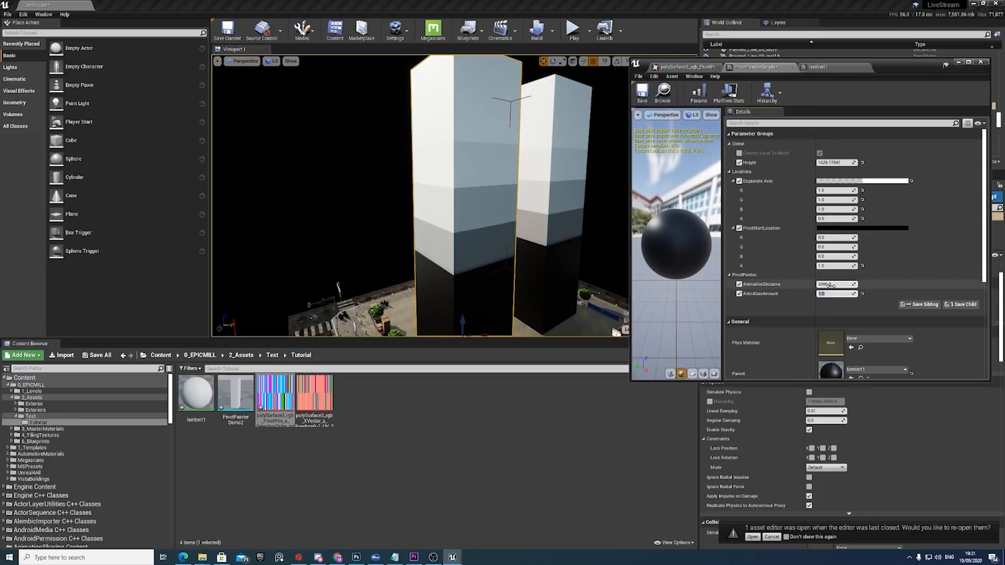
click(832, 285)
text(1000)
key(Return)
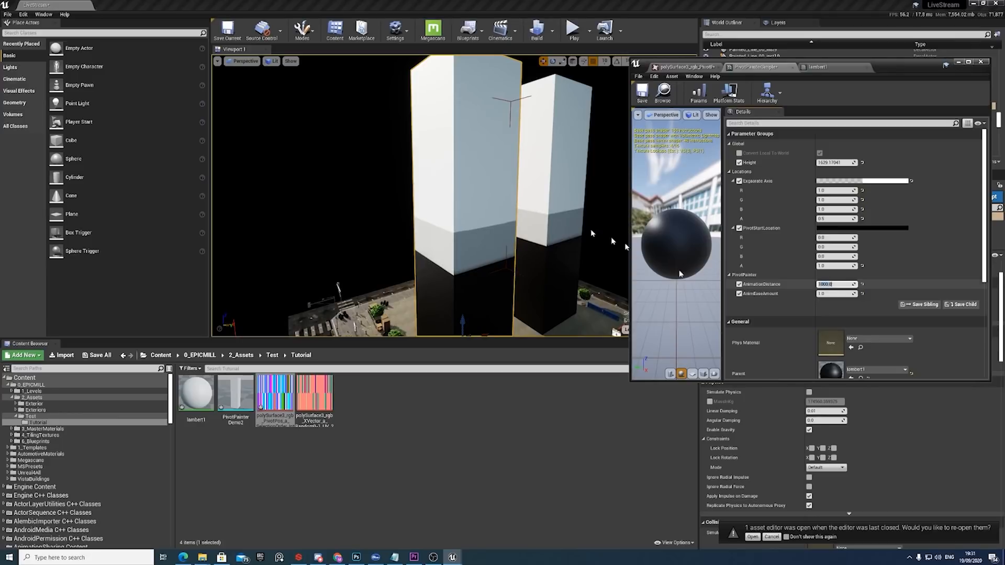
Set the material instance's AnimationDistance to 1 and examine the gradient's transition on the nearer tower up close.
right_drag(477, 200, 484, 215)
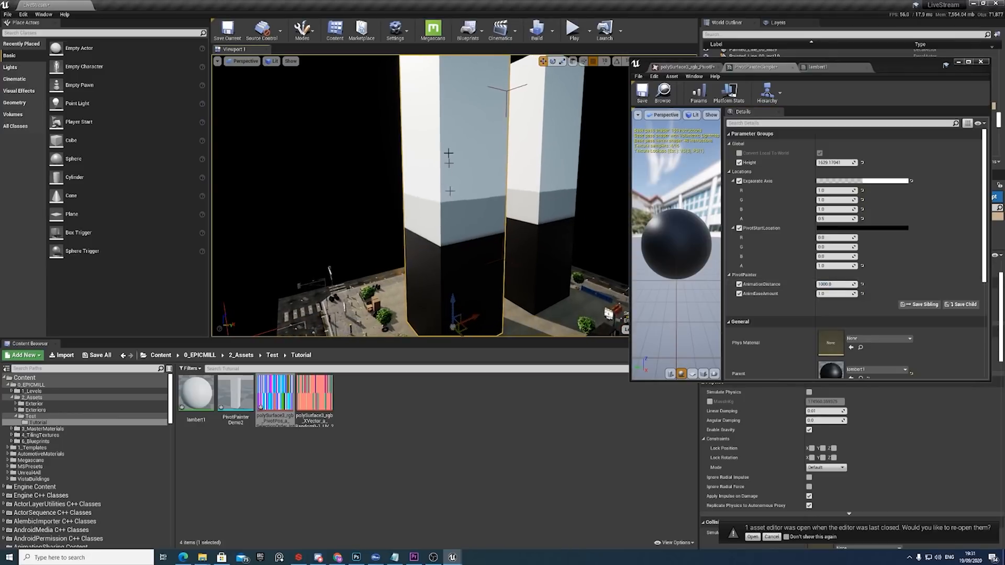
right_drag(449, 152, 449, 180)
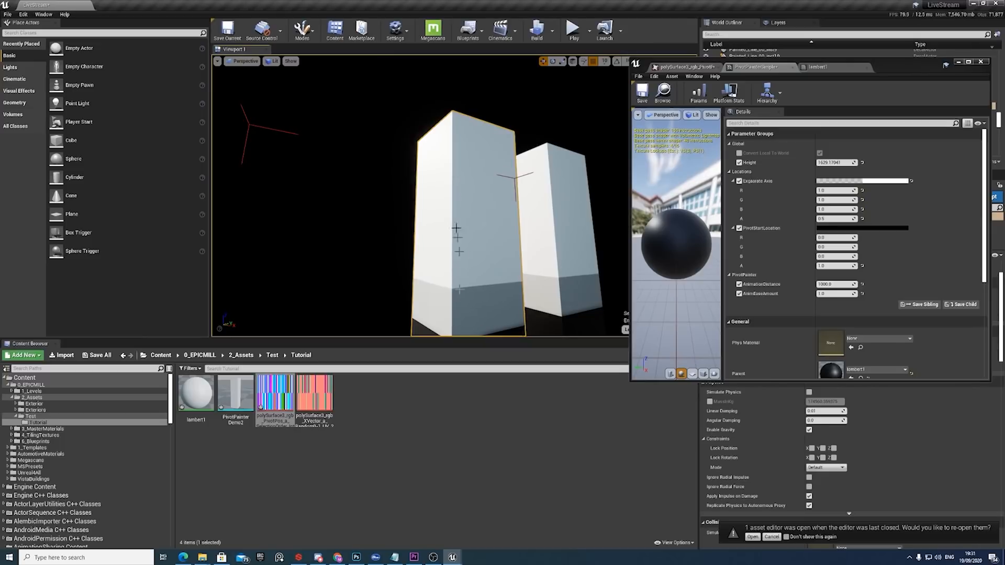
click(831, 284)
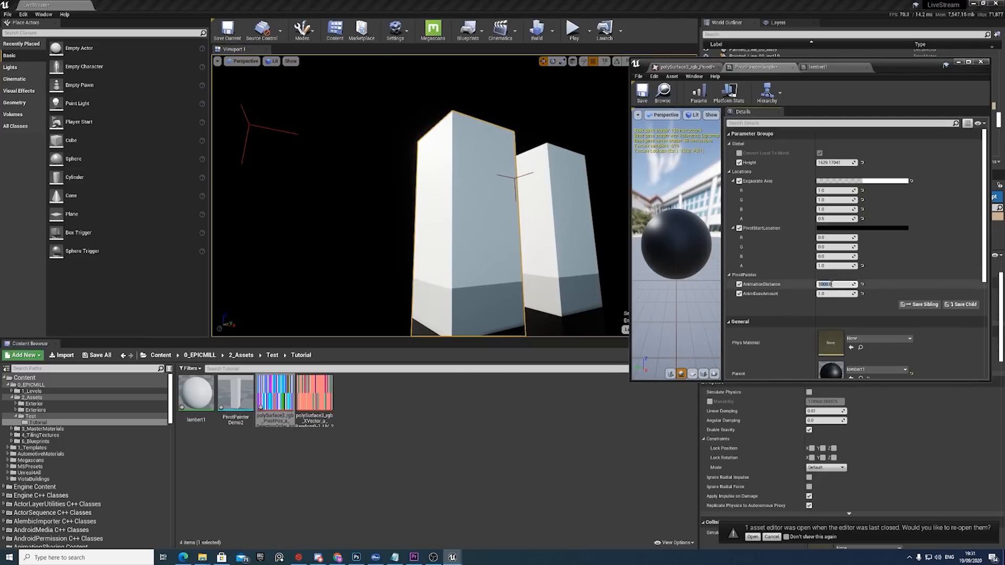
text(1)
key(Return)
right_drag(445, 275, 445, 314)
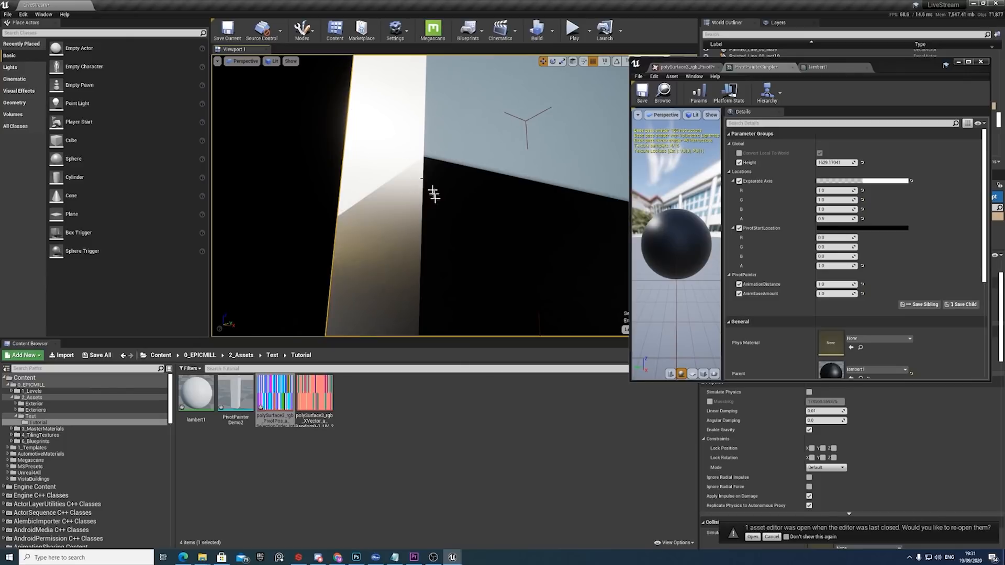
Set the material instance's AnimationDistance to 2000 and view the gradient bands across both towers.
click(832, 284)
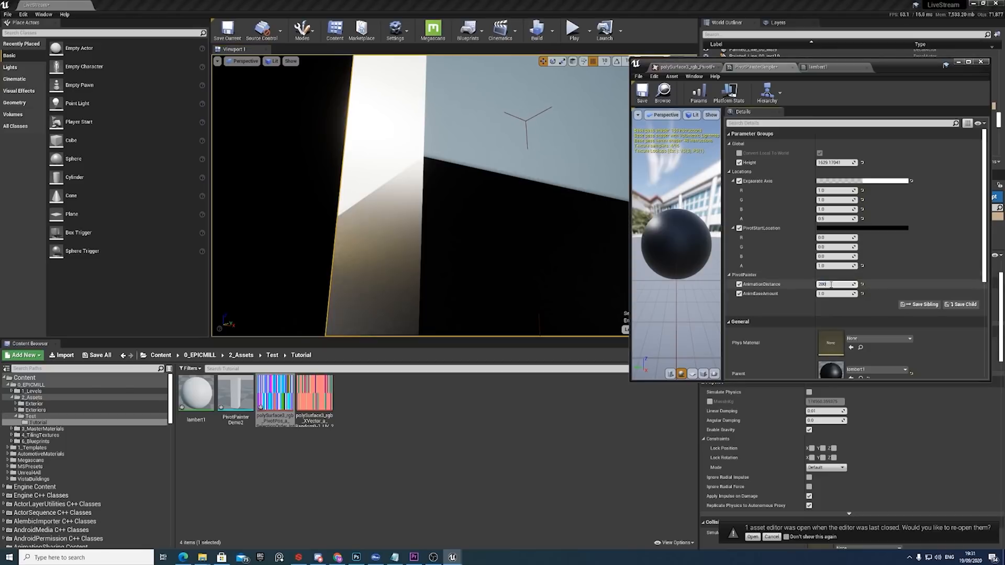
text(2000.)
key(Return)
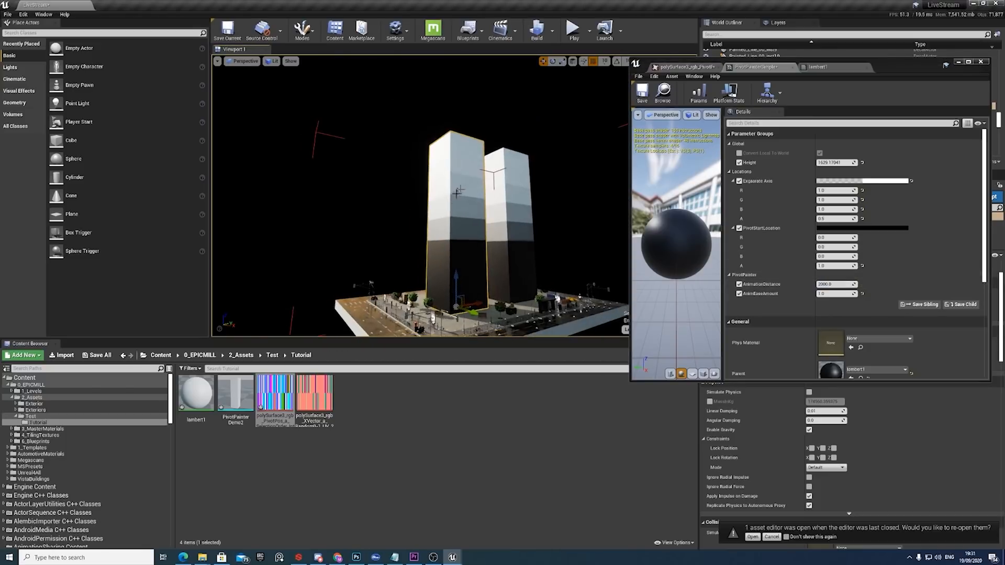
Compare AnimEaseAmount values of 4, 1 and 2 on the towers' gradient, finishing with the value at 4.
click(828, 293)
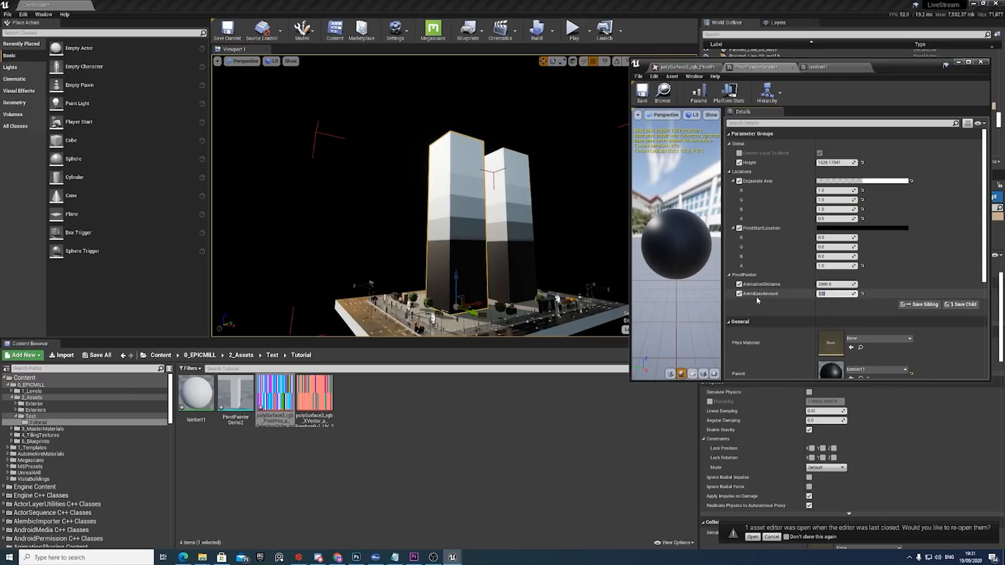
text(4)
key(Return)
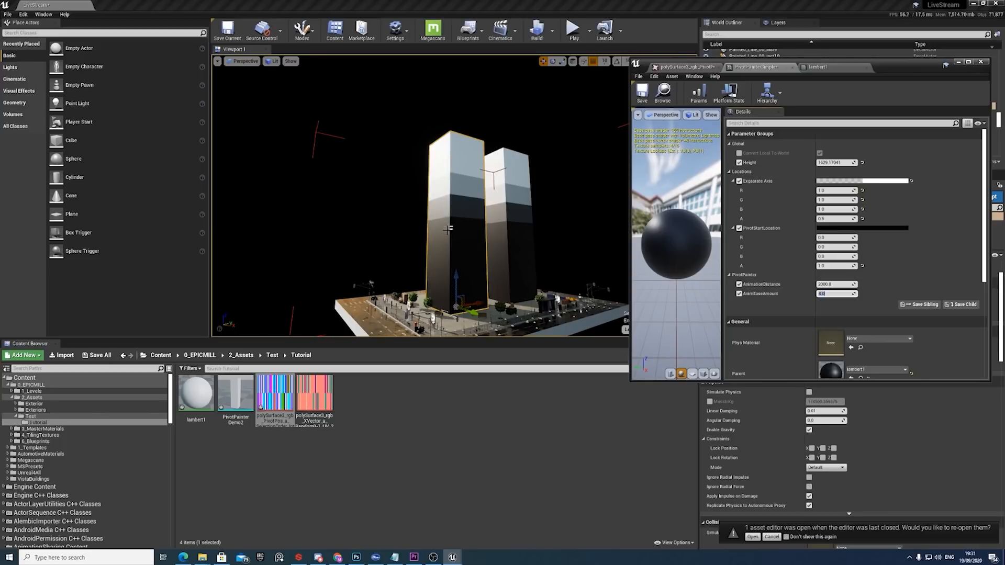
text(1)
key(Return)
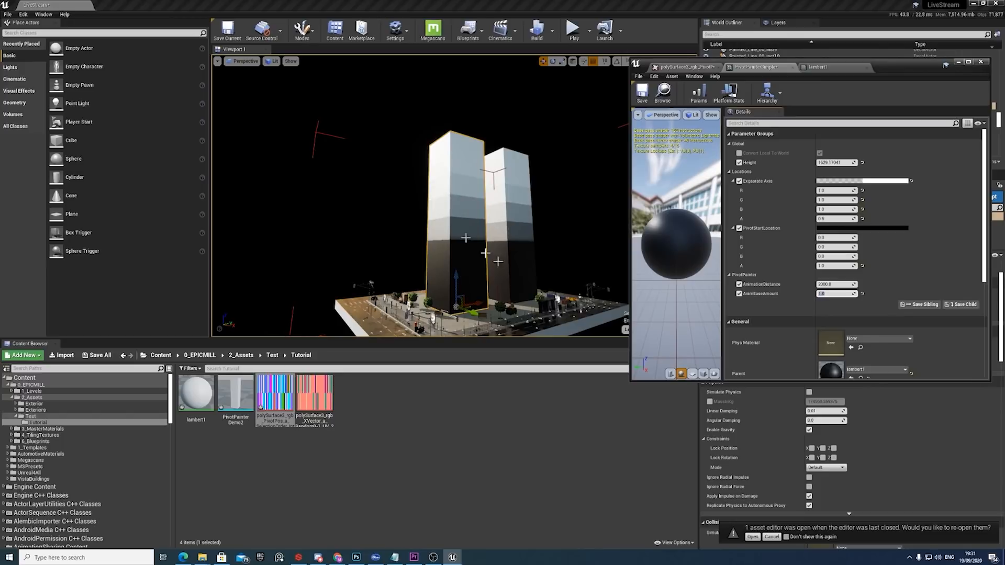
text(2)
key(Return)
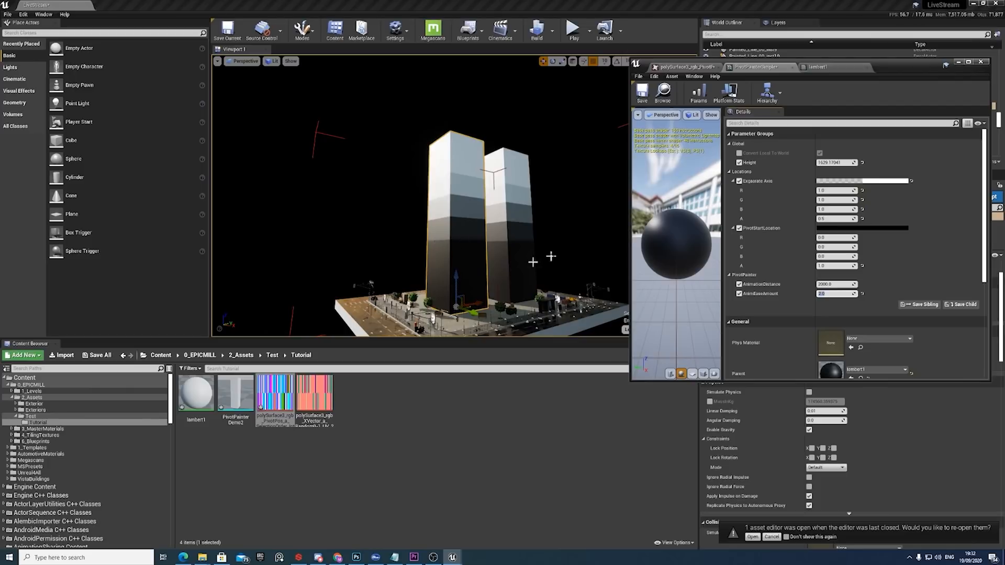
text(4)
key(Return)
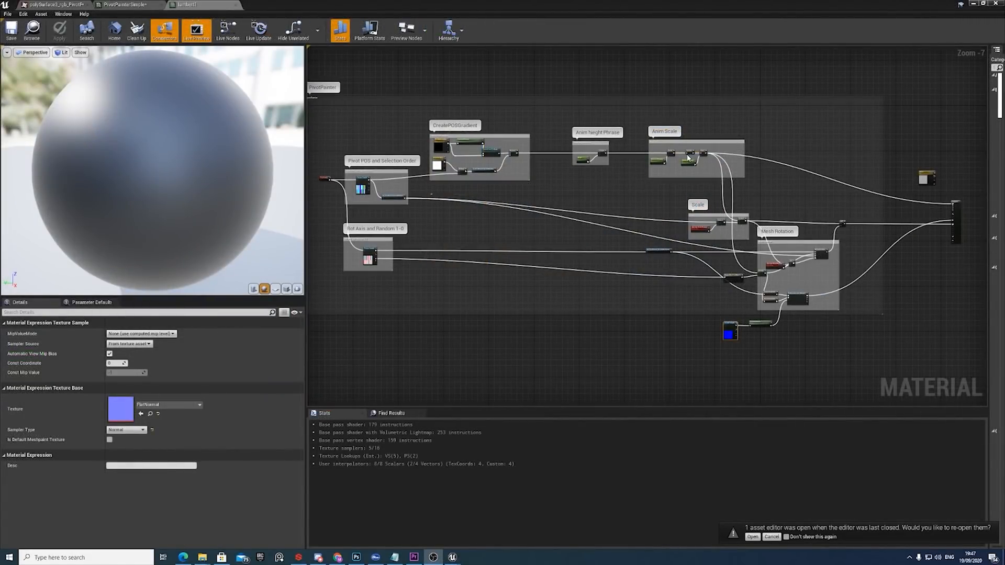
Examine the Anim Scale group in the material graph, inspecting its Saturate, AnimationDistance and Power nodes.
scroll(711, 163, up, 3)
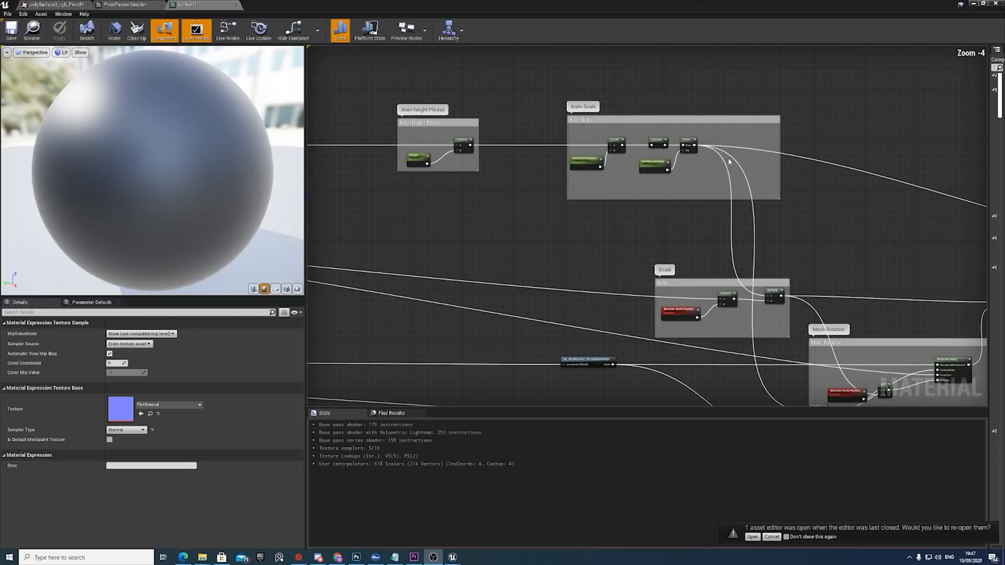
scroll(697, 150, up, 2)
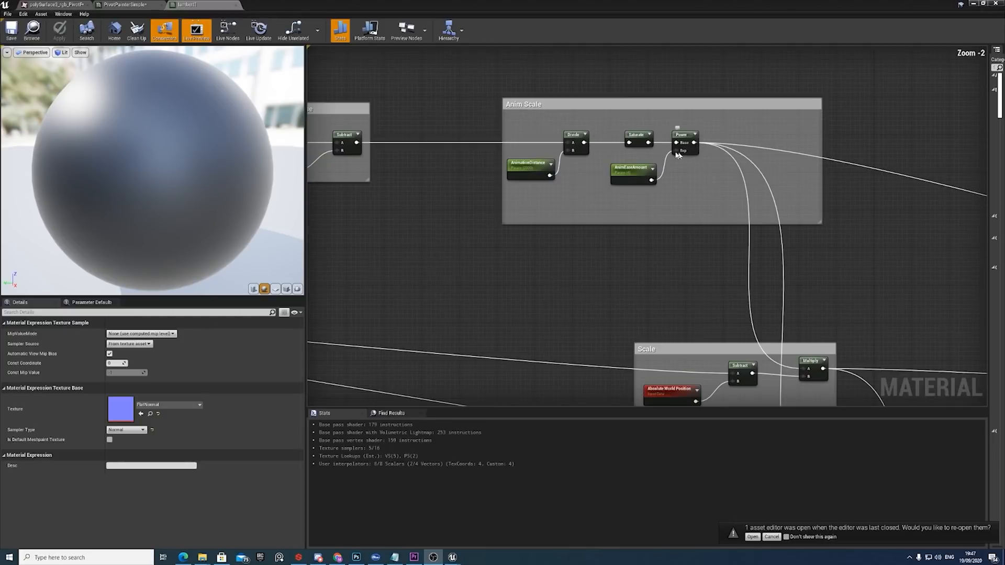
click(631, 131)
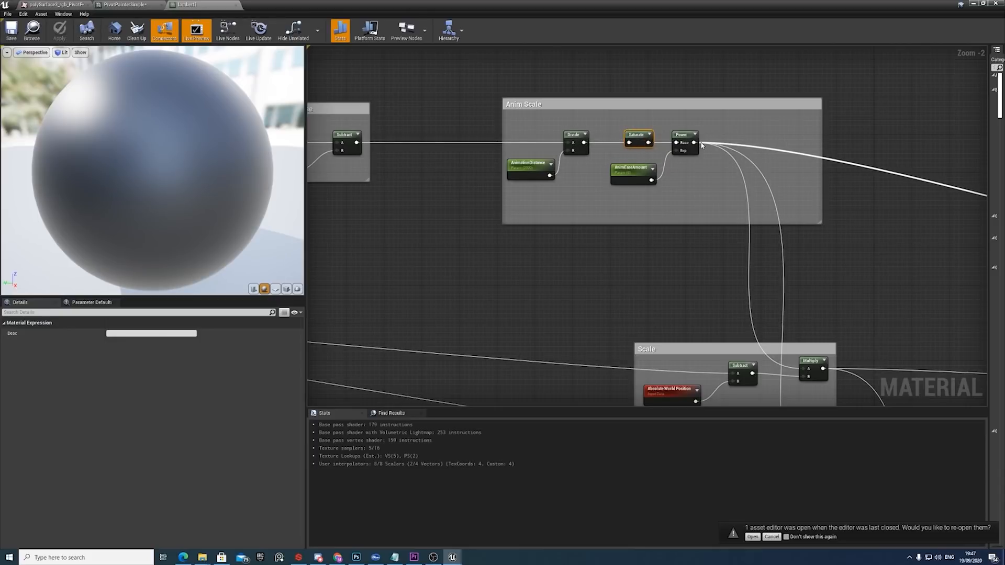
scroll(552, 172, down, 1)
right_drag(552, 172, 636, 177)
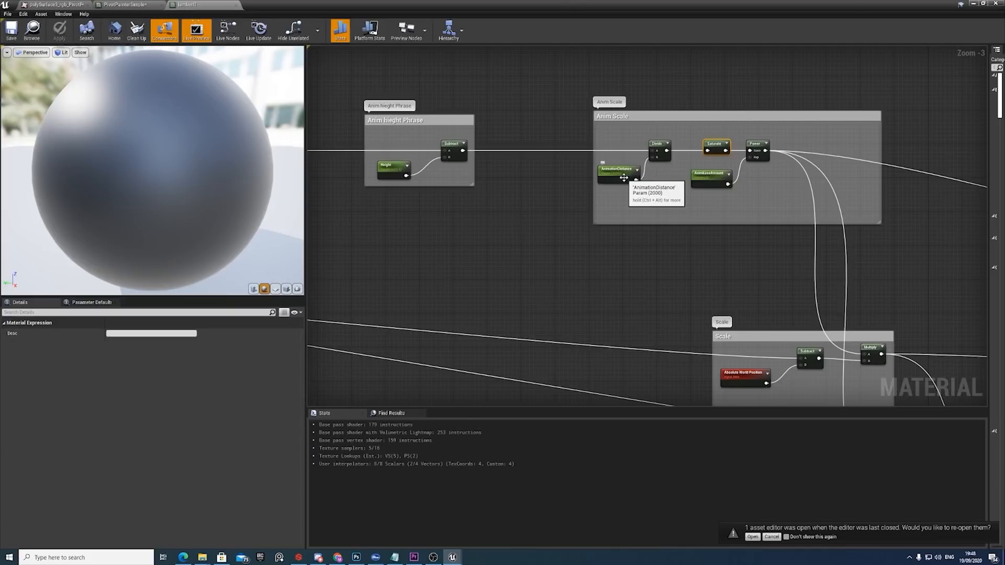
click(624, 178)
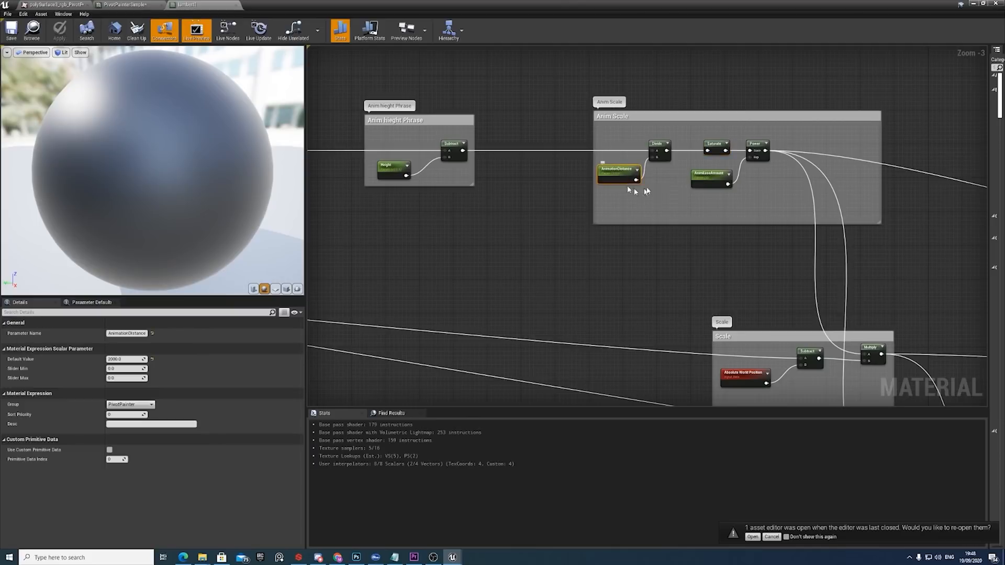
click(715, 147)
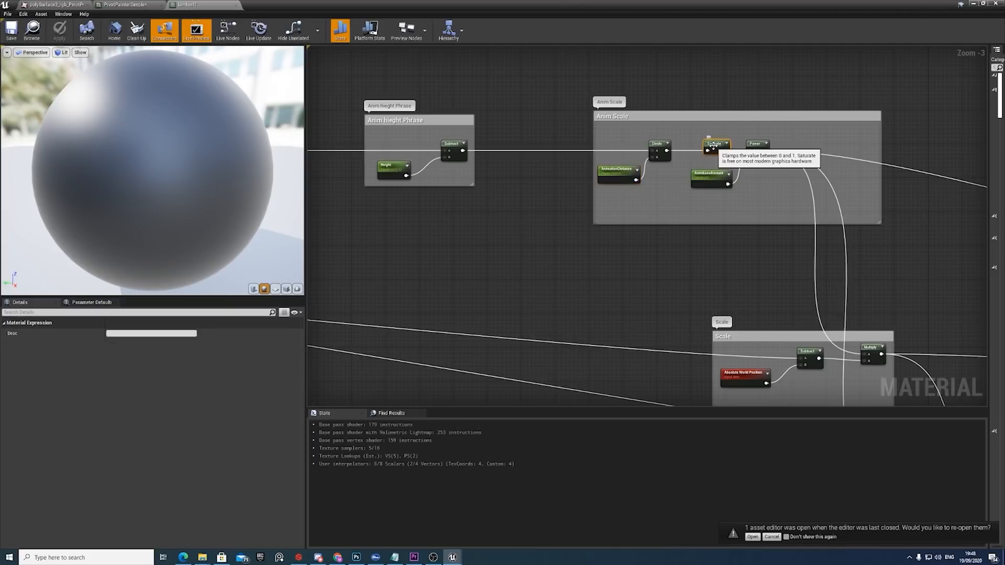
right_drag(815, 225, 777, 176)
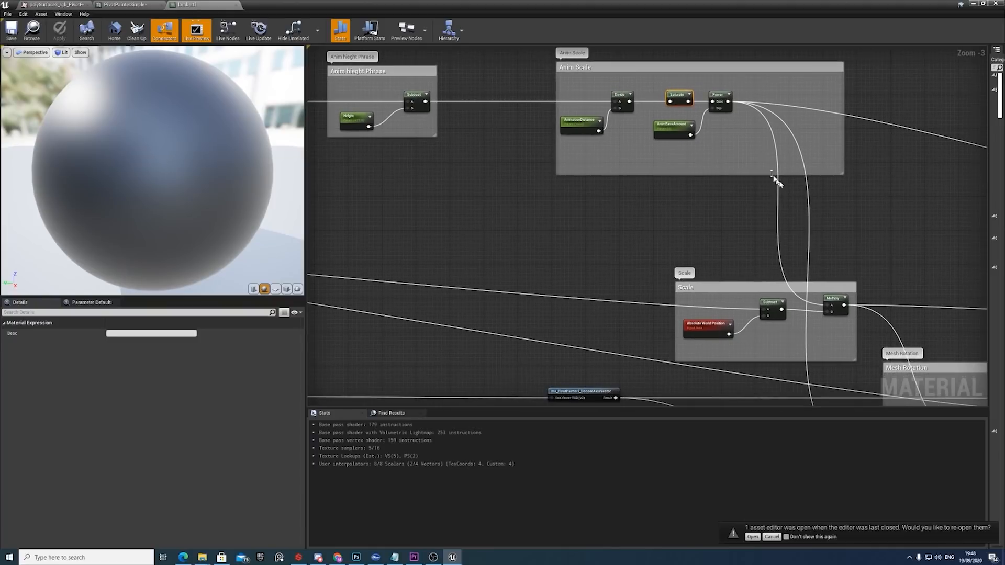
Move the ms_PivotPainter2_DecodePosition node out of the Pivot POS and Selection Order group to just before the Scale group.
scroll(733, 256, down, 3)
right_drag(640, 258, 749, 246)
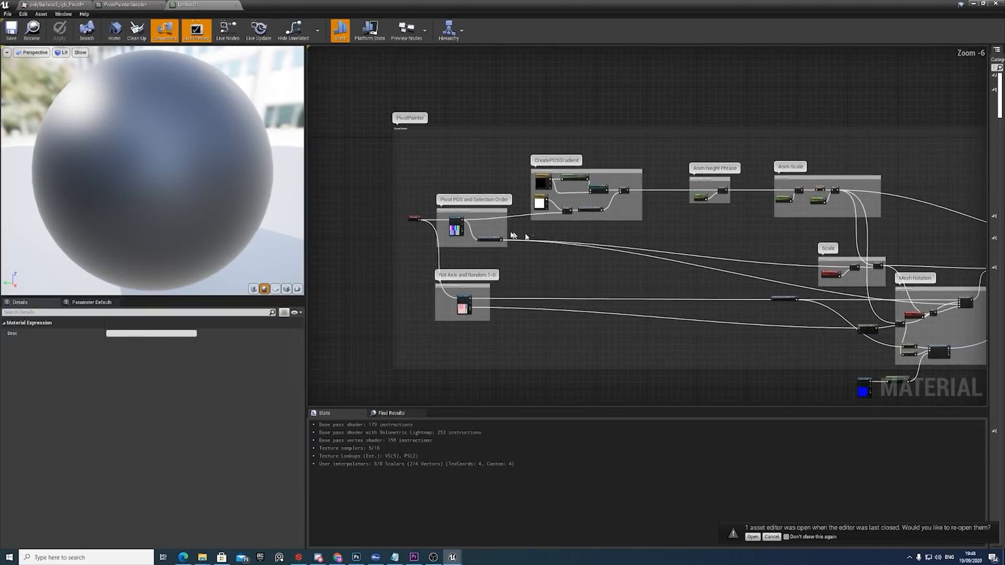
scroll(507, 238, up, 3)
drag(474, 249, 851, 262)
right_drag(850, 262, 523, 218)
drag(527, 217, 879, 287)
right_drag(880, 287, 657, 239)
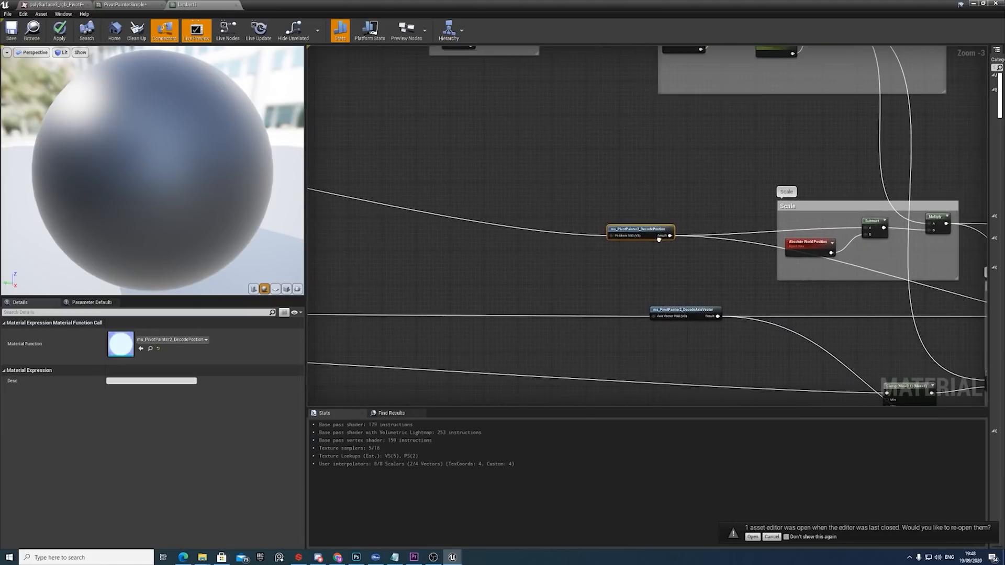
right_drag(744, 248, 662, 243)
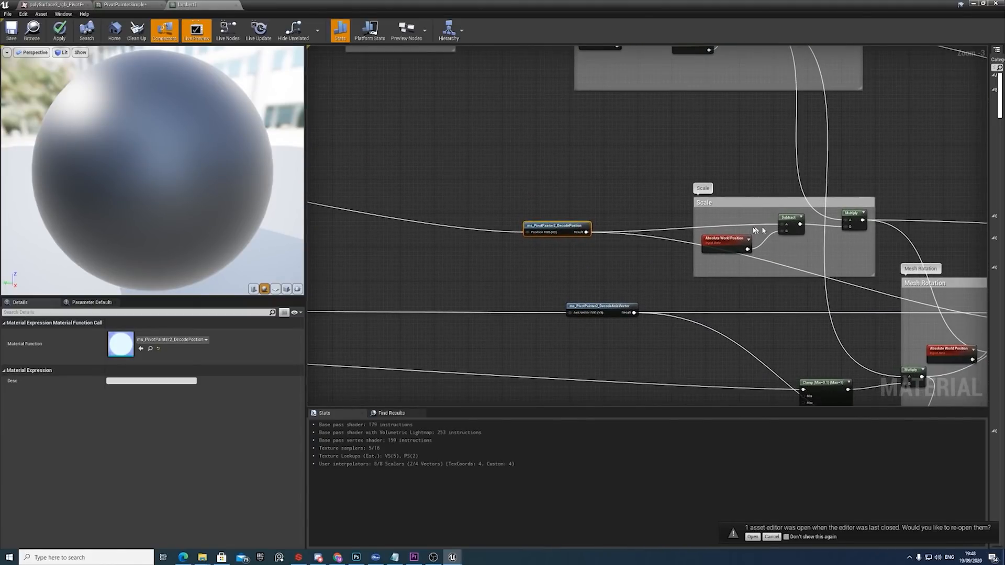
Shift Subtract and Absolute World Position slightly down and left in the Scale group, and bring ms_PivotPainter2_DecodePosition closer to the group.
click(788, 222)
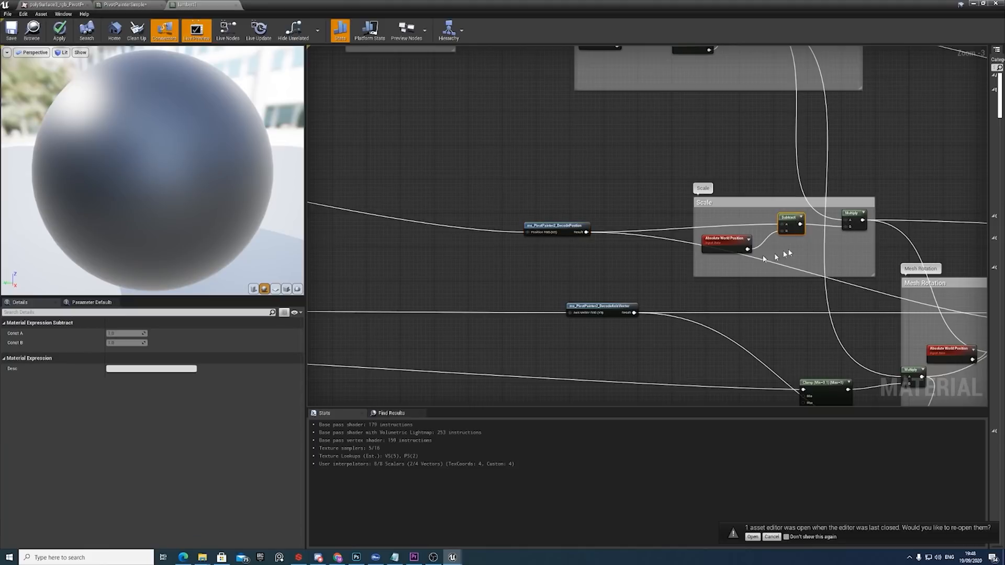
drag(791, 248, 767, 243)
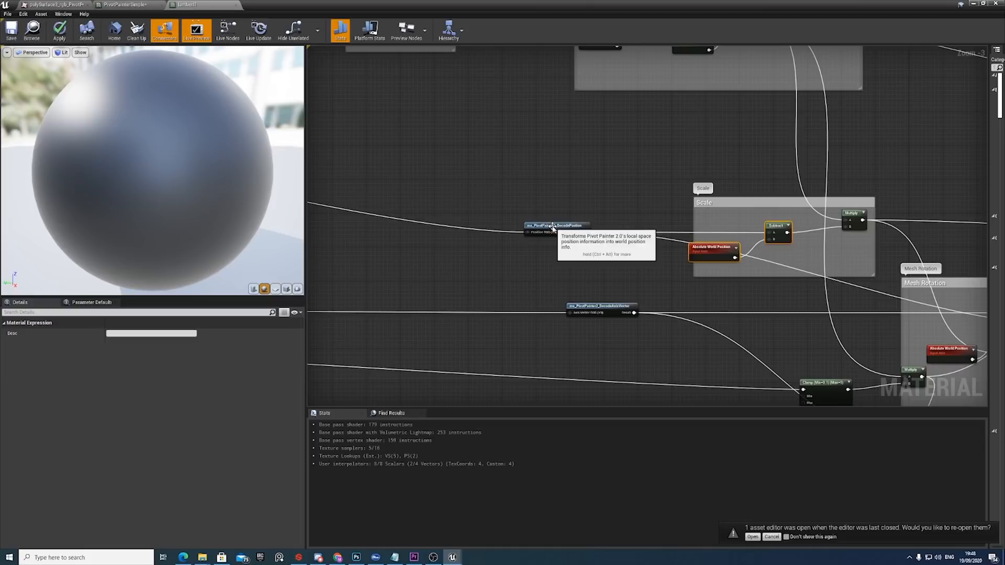
drag(550, 227, 634, 222)
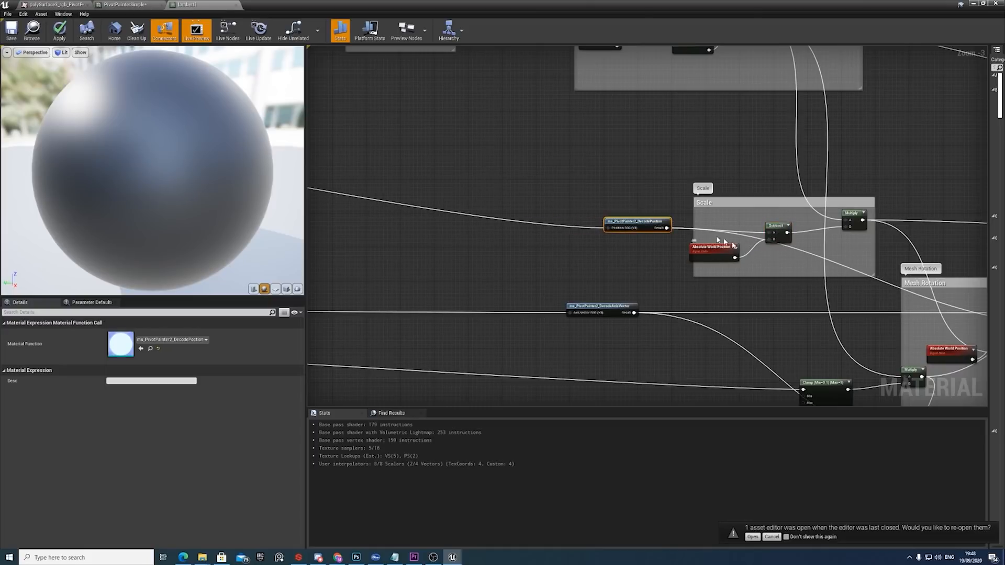
right_drag(809, 235, 794, 237)
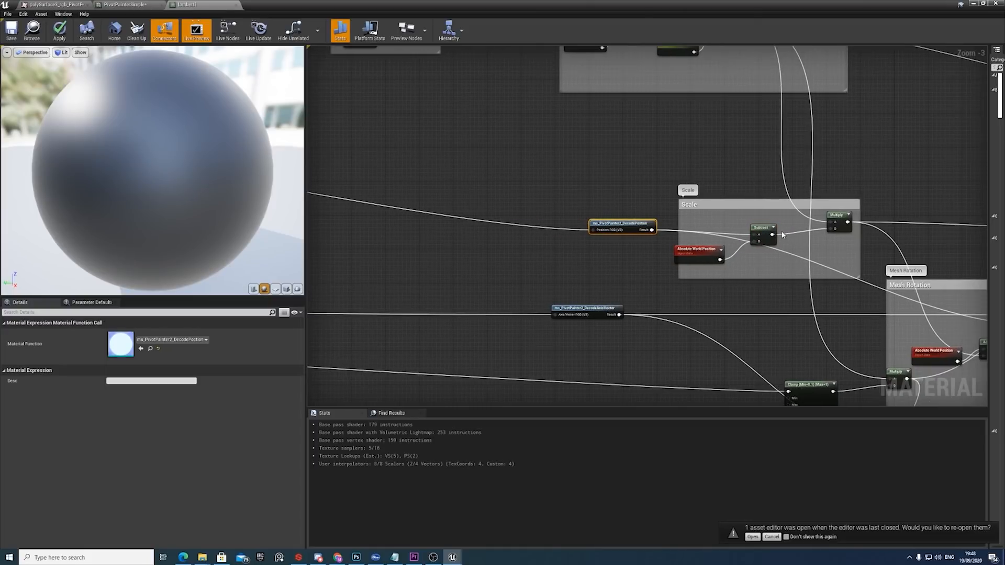
Examine how the Anim Scale output feeds the Scale group's Multiply node, and nudge Multiply slightly down to align with Subtract.
click(841, 227)
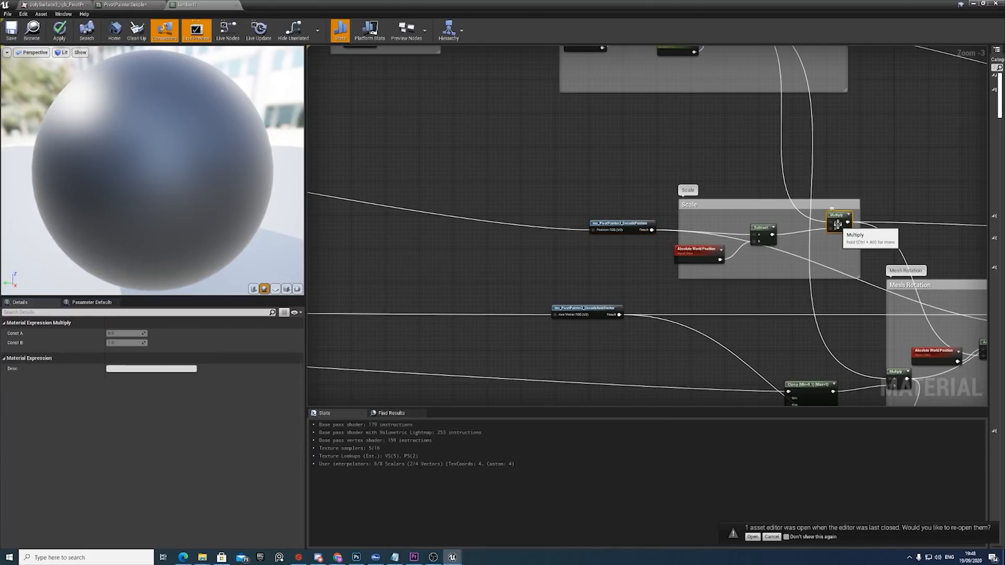
right_drag(828, 204, 796, 229)
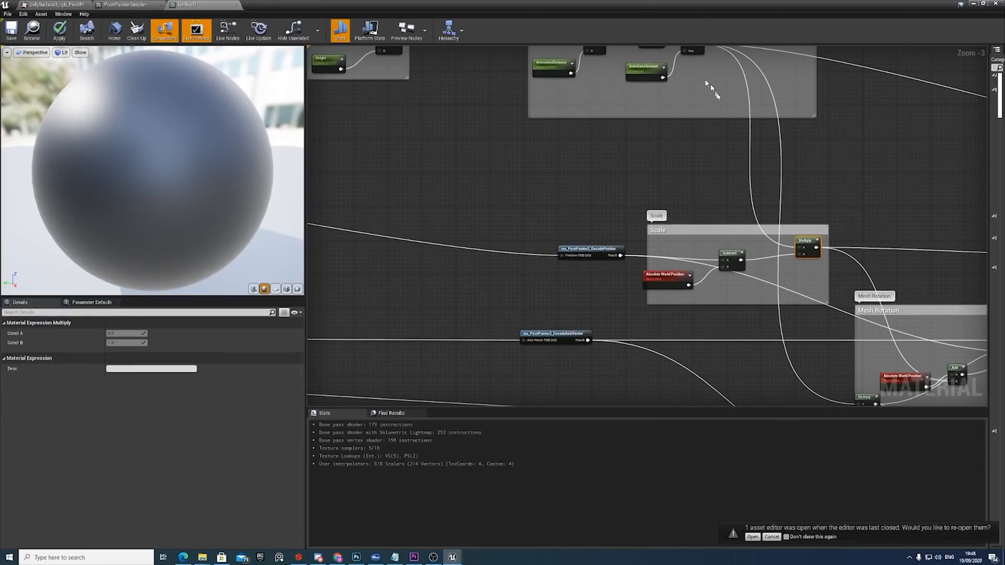
right_drag(706, 61, 676, 104)
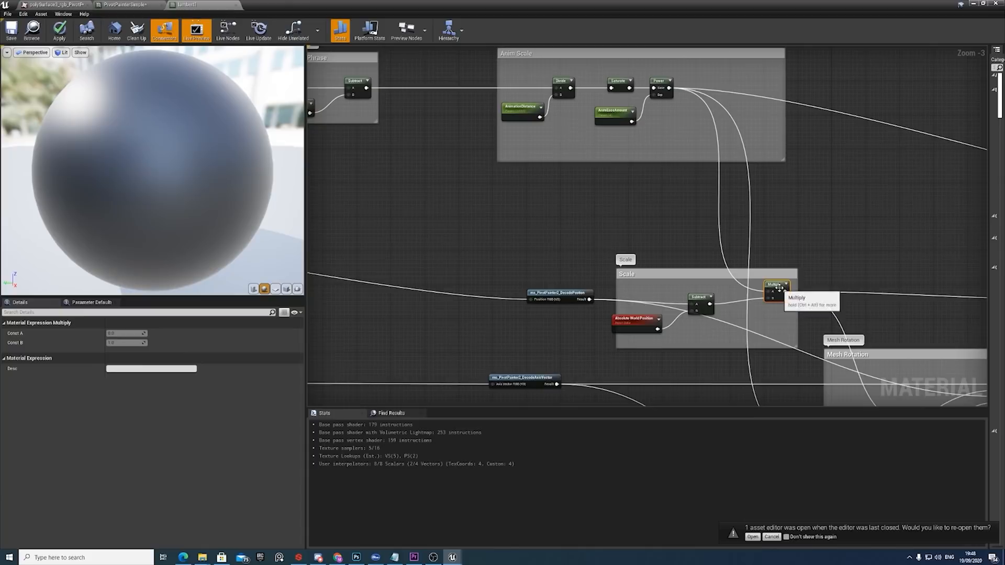
right_drag(779, 287, 780, 268)
drag(776, 270, 771, 276)
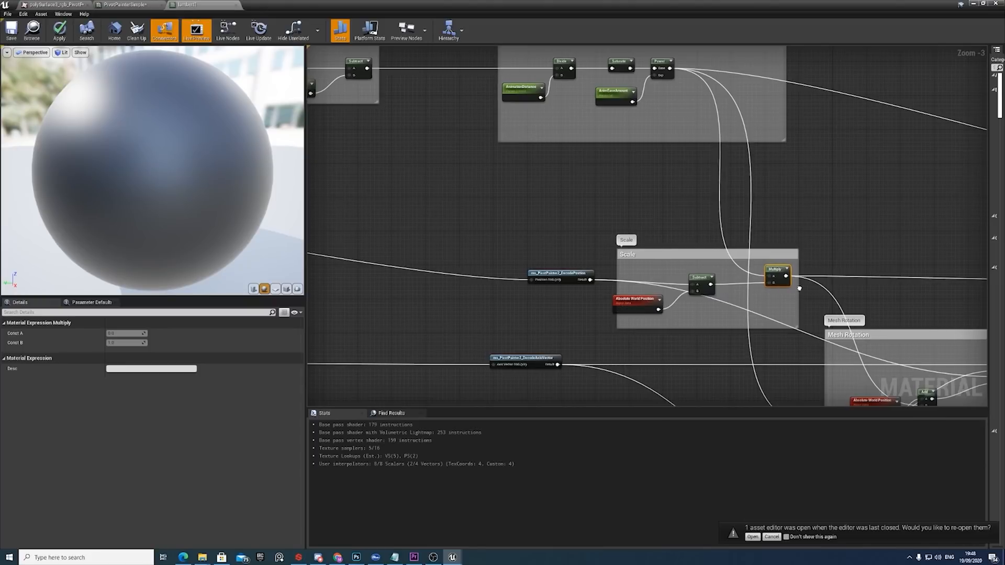
Inspect RotateAboutAxis in the Mesh Rotation group and the texture sample in the Rot Axis and Random 1-0 group.
right_drag(799, 287, 672, 243)
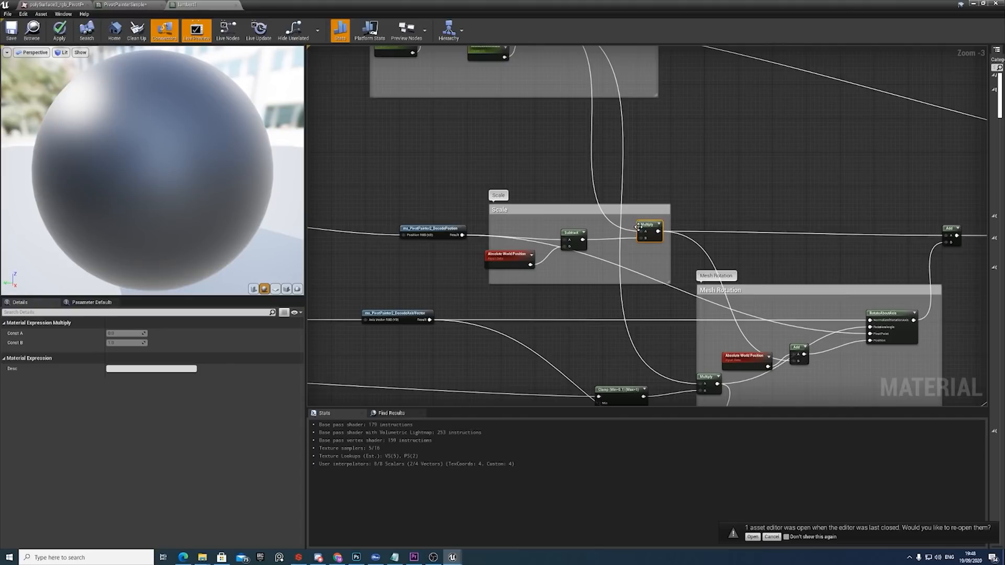
right_drag(870, 322, 816, 294)
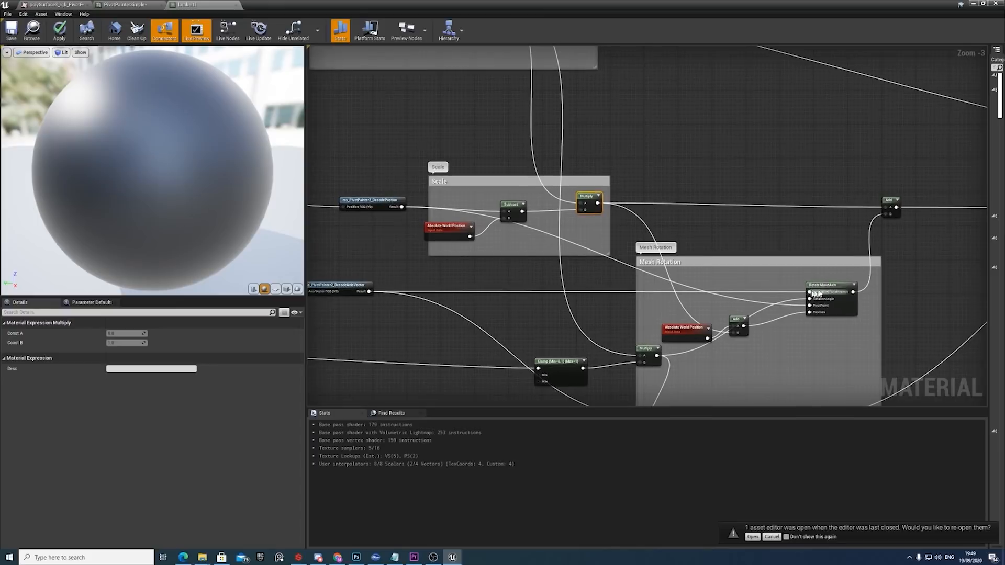
click(832, 287)
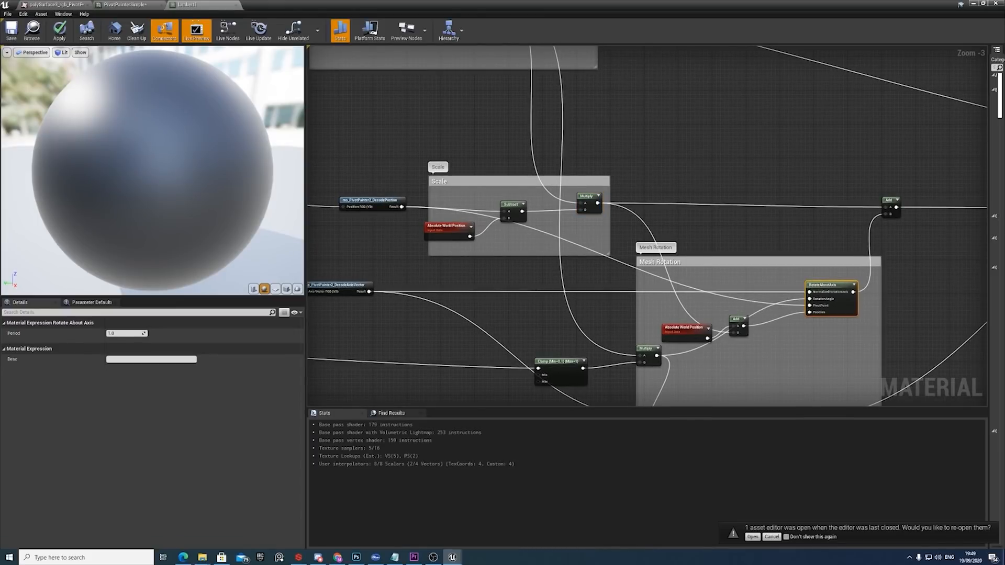
scroll(799, 269, down, 5)
right_drag(411, 283, 604, 269)
scroll(604, 269, up, 6)
scroll(604, 271, up, 2)
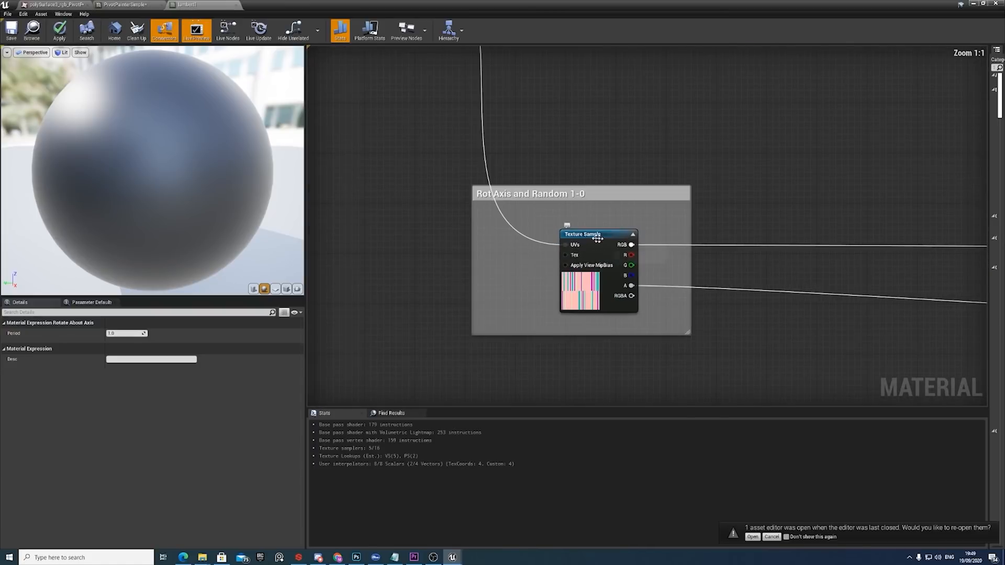
click(633, 247)
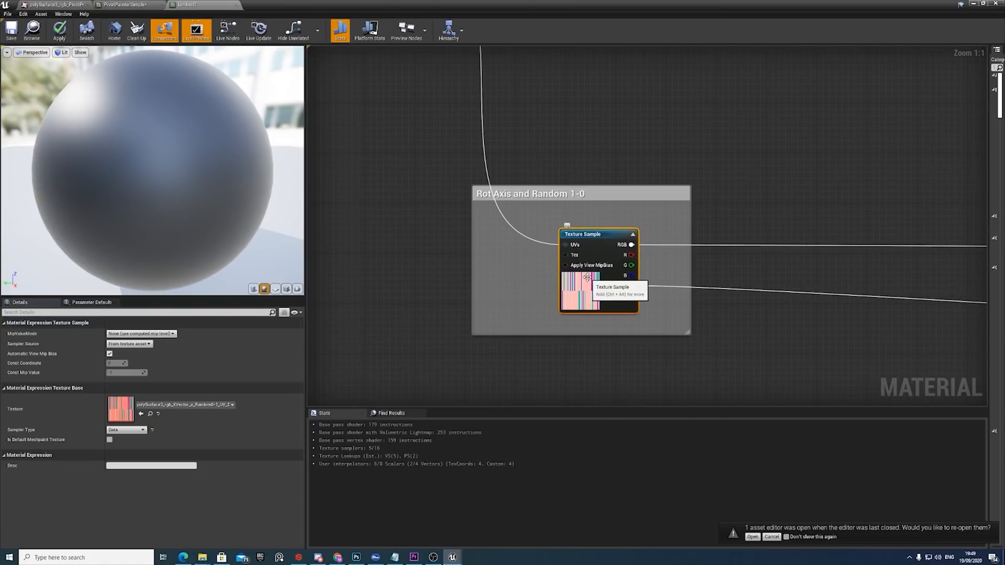
Trace the rotation axis through ms_PivotPainter2_DecodeAxisVector into RotateAboutAxis, and inspect the Absolute World Position and Add nodes feeding its position.
scroll(753, 281, down, 4)
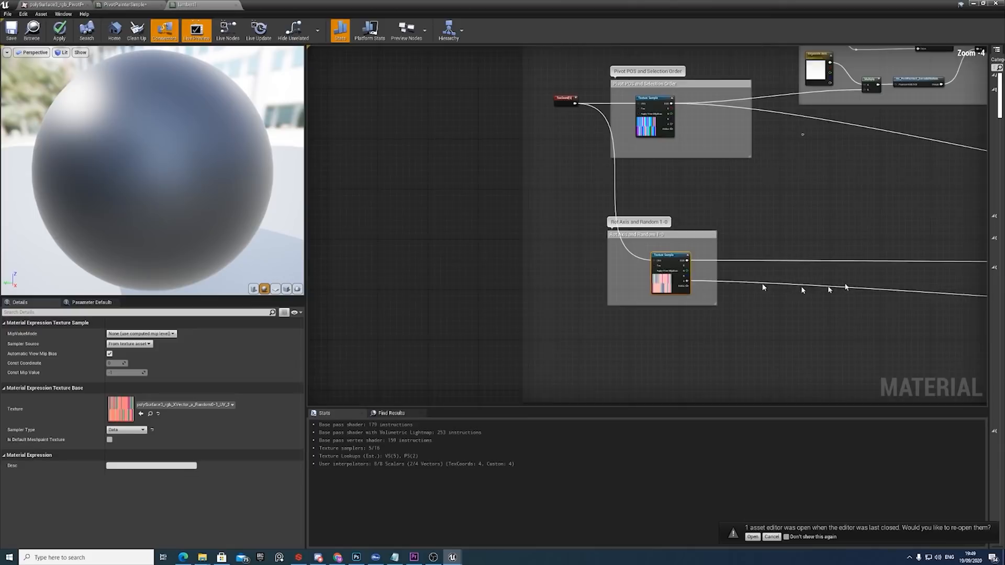
right_drag(951, 279, 630, 272)
right_drag(930, 261, 665, 257)
scroll(679, 255, up, 4)
click(740, 244)
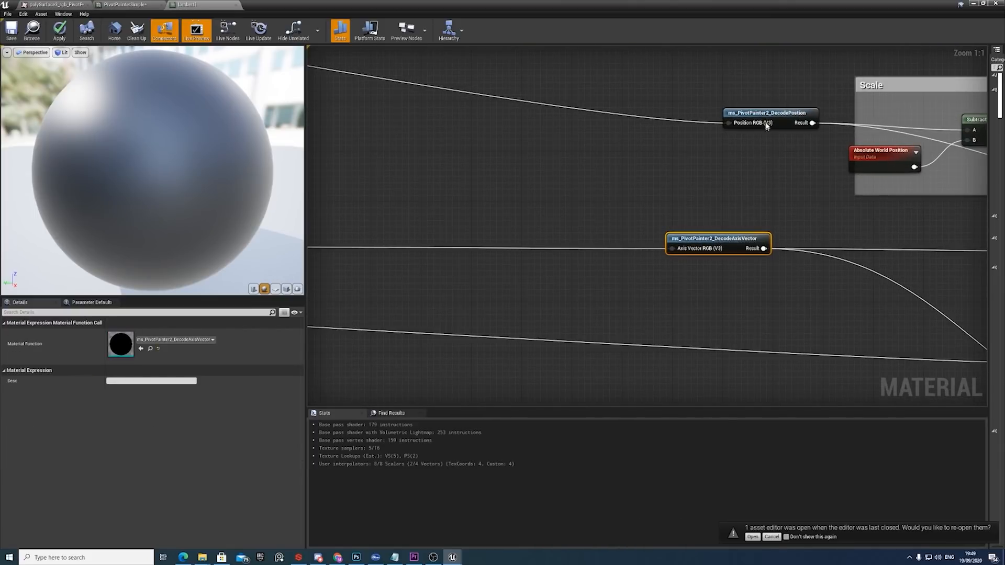
right_drag(886, 247, 425, 243)
right_drag(722, 256, 502, 246)
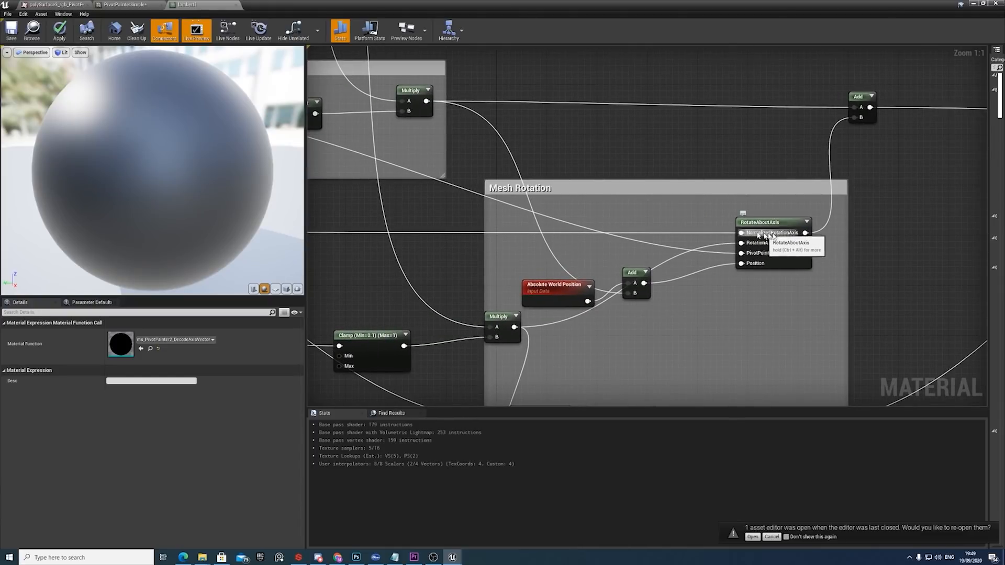
click(765, 224)
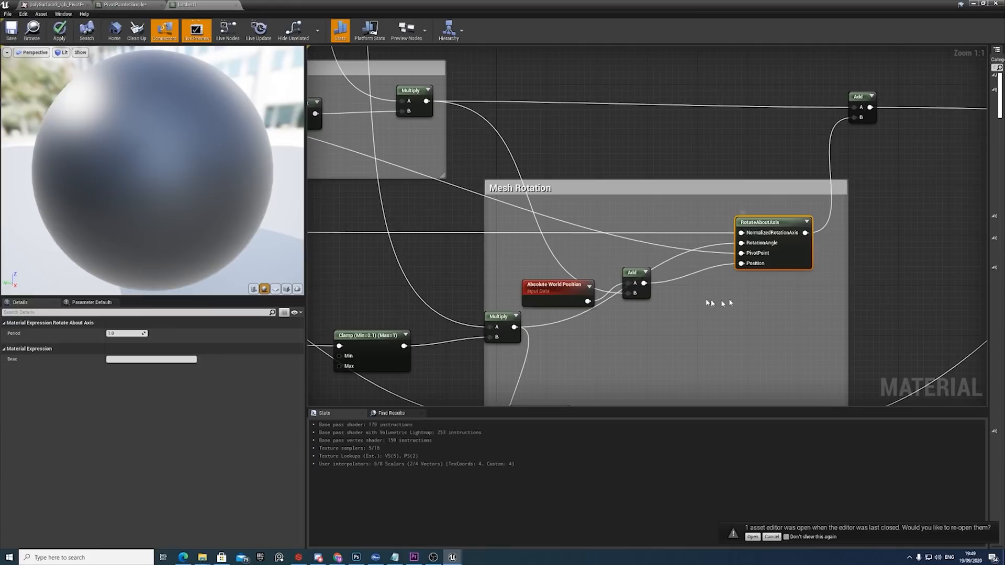
drag(648, 315, 624, 297)
drag(635, 314, 573, 278)
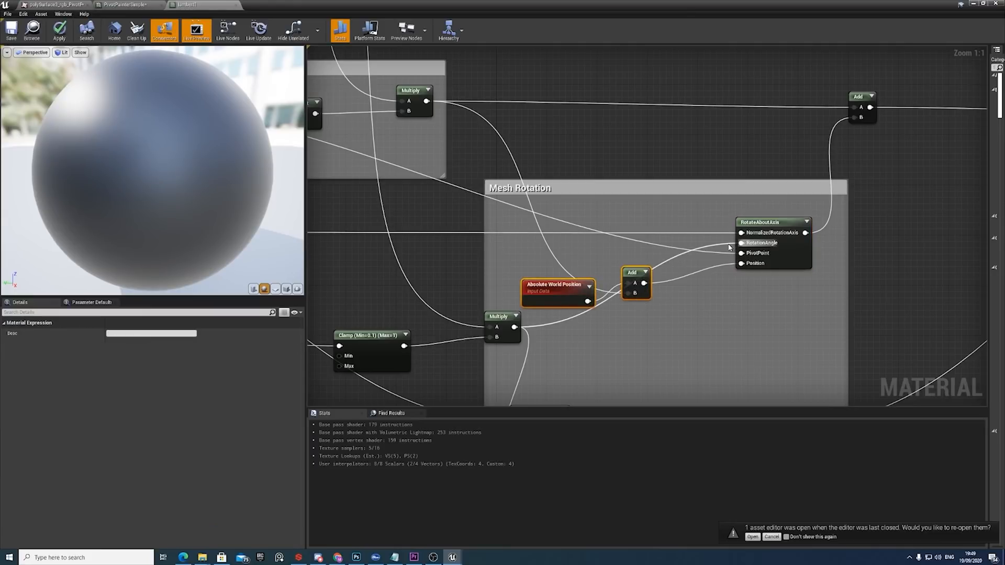
Trace RotateAboutAxis's rotation angle back to the Rot Axis and Random 1-0 texture sample, and inspect the Clamp node feeding its Multiply.
scroll(733, 246, down, 4)
right_drag(482, 287, 852, 269)
right_drag(552, 256, 877, 270)
scroll(667, 260, up, 3)
click(601, 256)
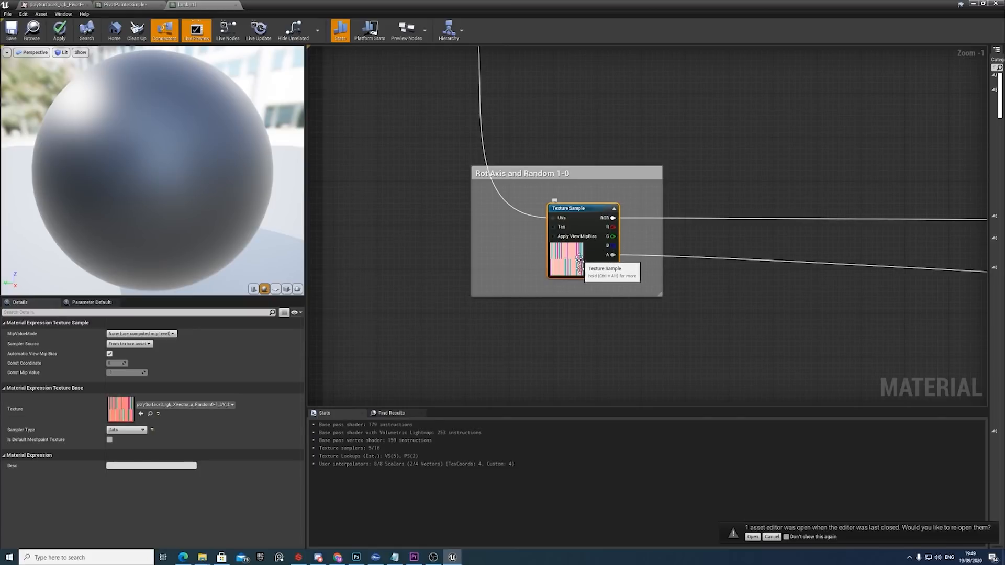
scroll(618, 262, down, 5)
scroll(689, 296, up, 7)
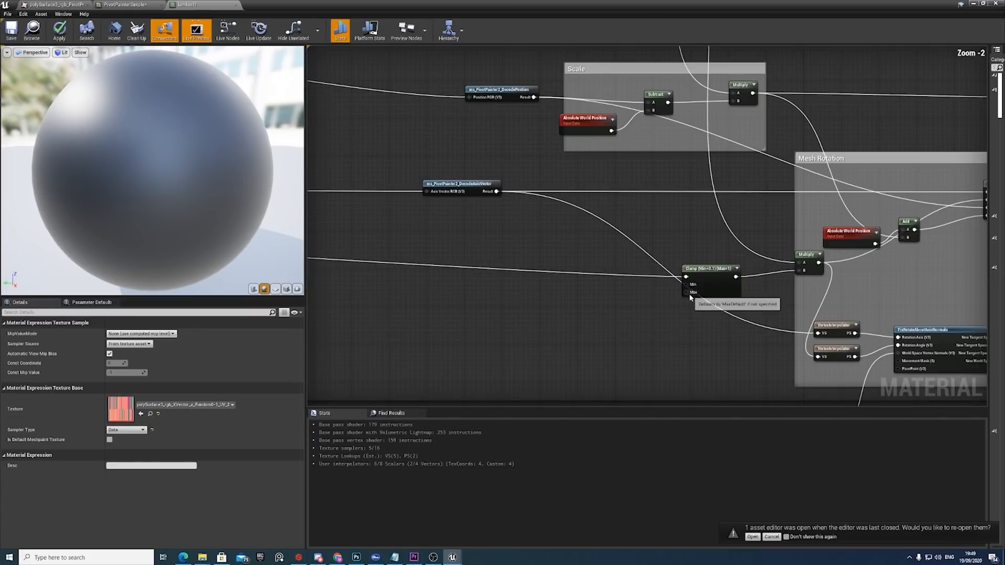
click(715, 264)
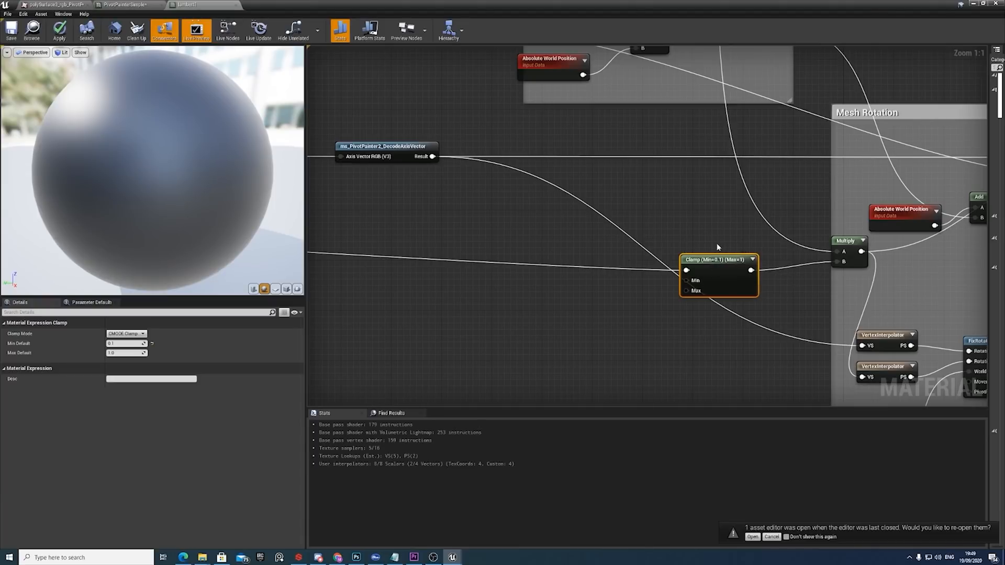
right_drag(804, 283, 687, 297)
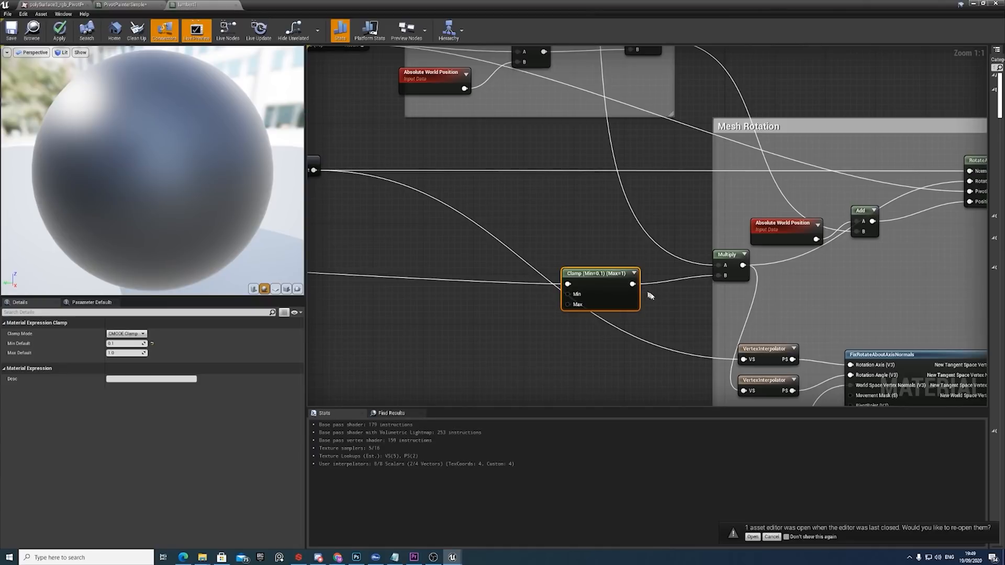
Trace RotateAboutAxis's PivotPoint input back to the ms_PivotPainter2_DecodePosition function node.
scroll(647, 288, down, 4)
right_drag(715, 357, 692, 273)
scroll(707, 282, up, 2)
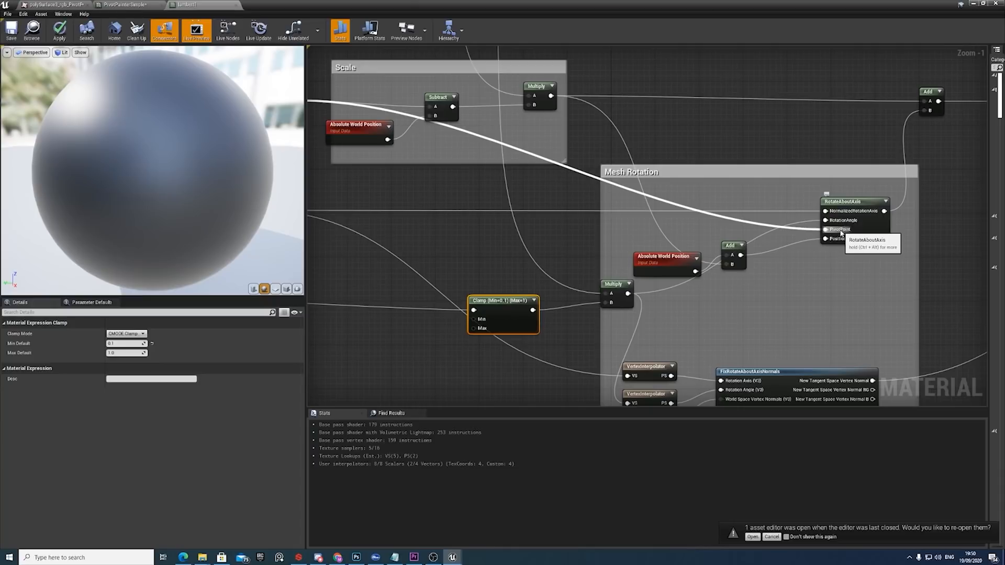
scroll(841, 234, down, 2)
click(468, 129)
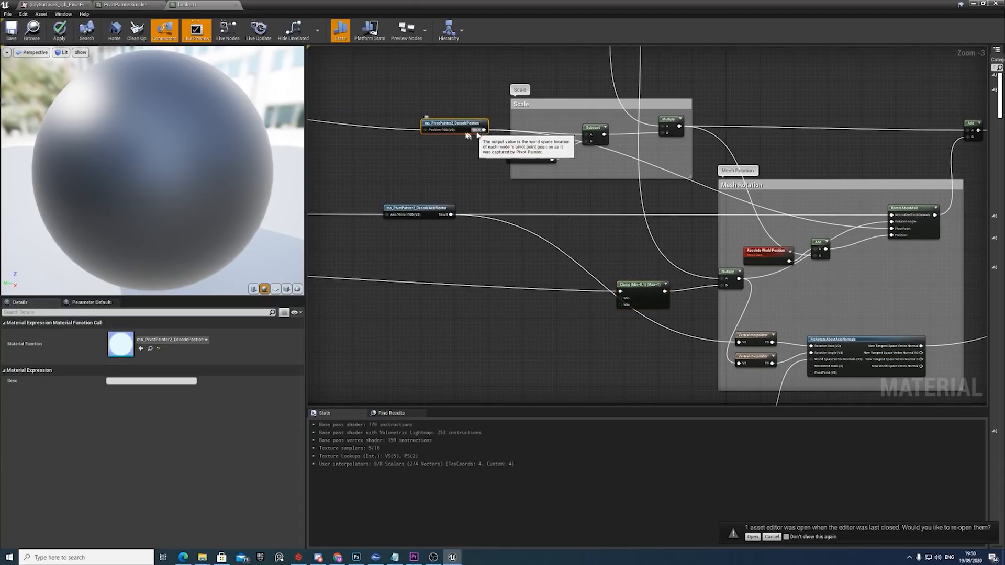
right_drag(605, 166, 520, 161)
scroll(555, 172, down, 1)
scroll(733, 216, up, 5)
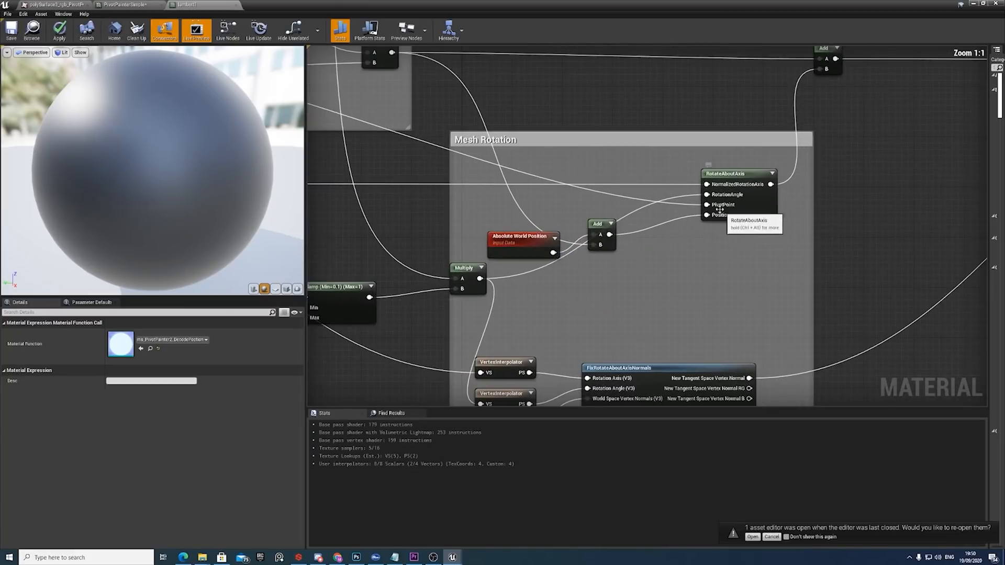
Select the Scale group's Subtract, Absolute World Position and Multiply nodes to examine how they feed the rotation position.
right_drag(530, 205, 656, 248)
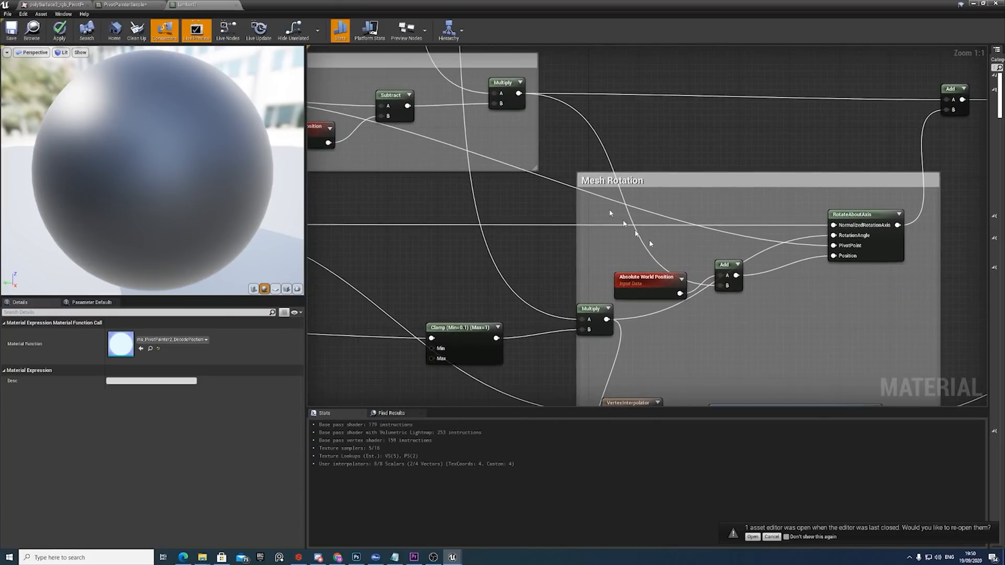
right_drag(522, 128, 649, 163)
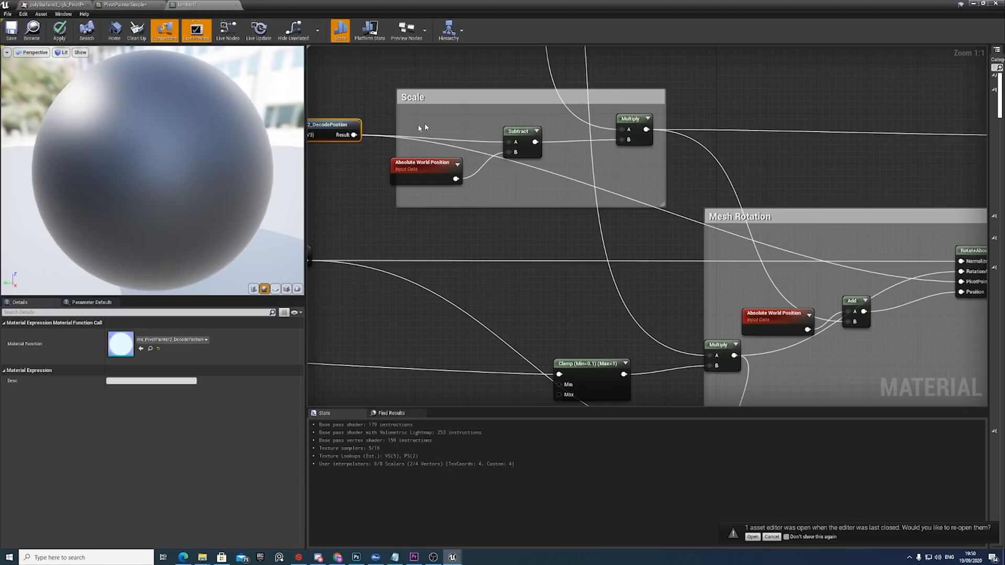
drag(424, 128, 647, 160)
right_drag(644, 152, 631, 121)
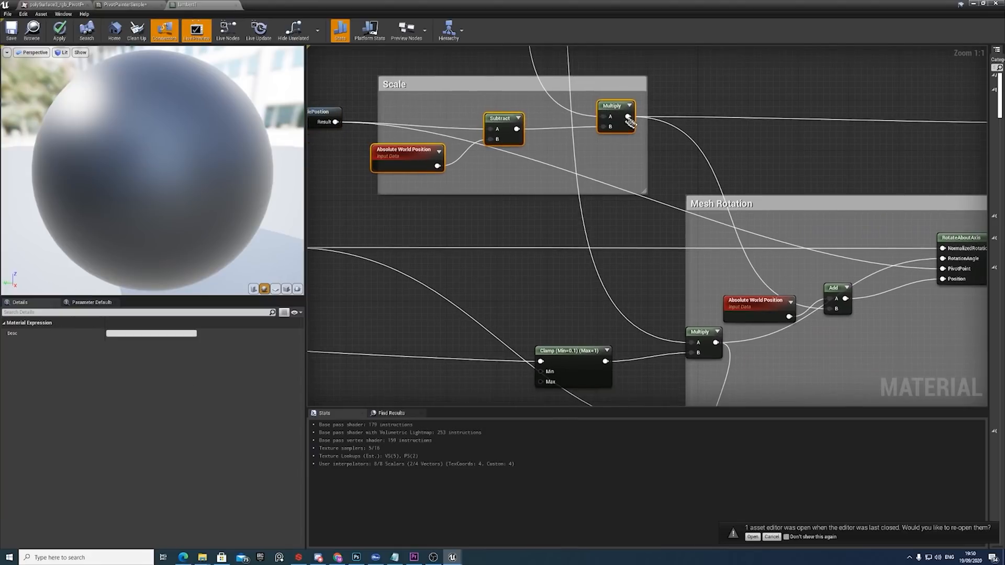
Shift the Absolute World Position node in the Mesh Rotation group slightly up and left of the Add node.
drag(783, 308, 770, 282)
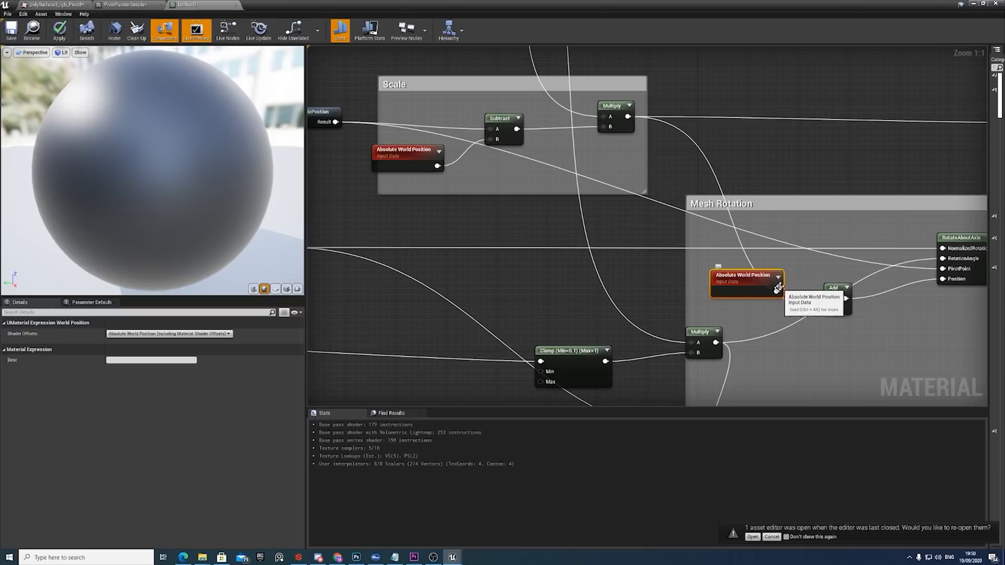
drag(738, 281, 735, 295)
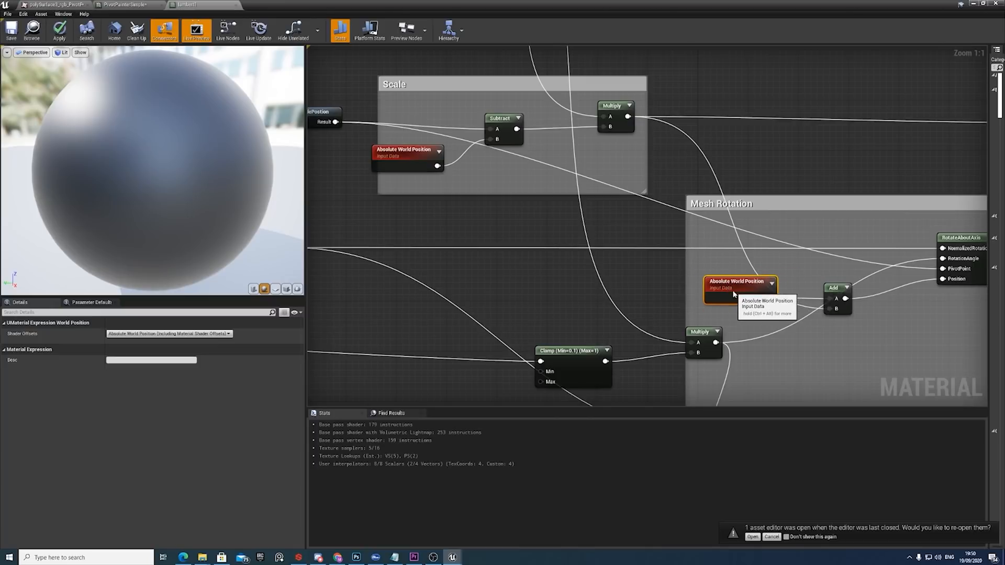
right_drag(733, 291, 425, 310)
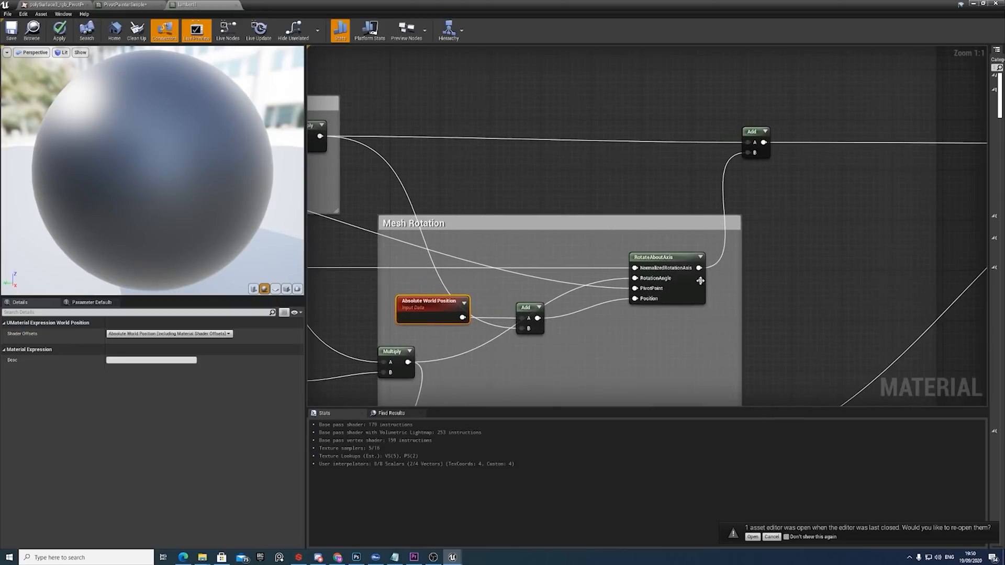
Compare the Absolute World Position nodes in the Scale and Mesh Rotation groups, and inspect RotateAboutAxis's settings.
right_drag(620, 294, 525, 108)
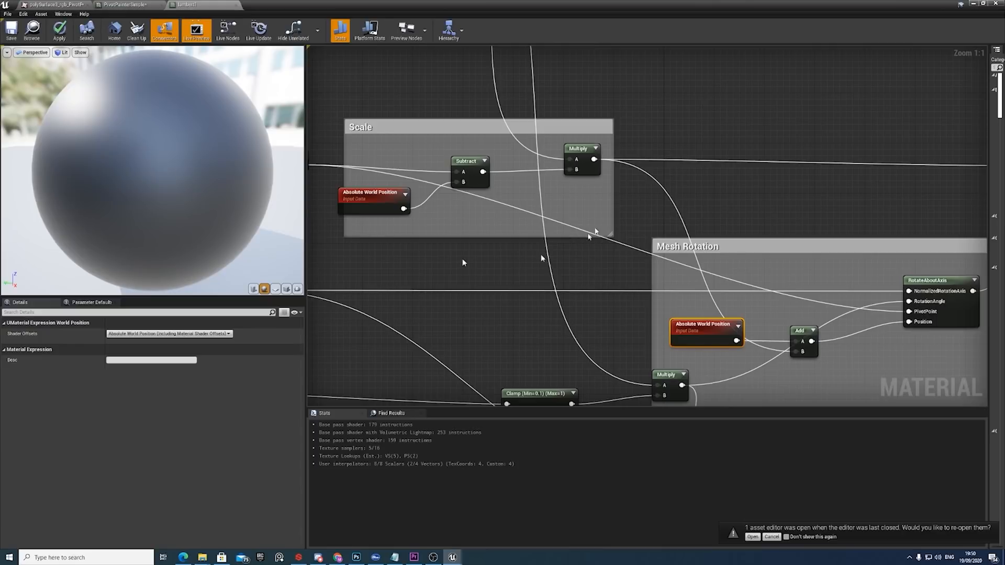
right_drag(411, 199, 449, 180)
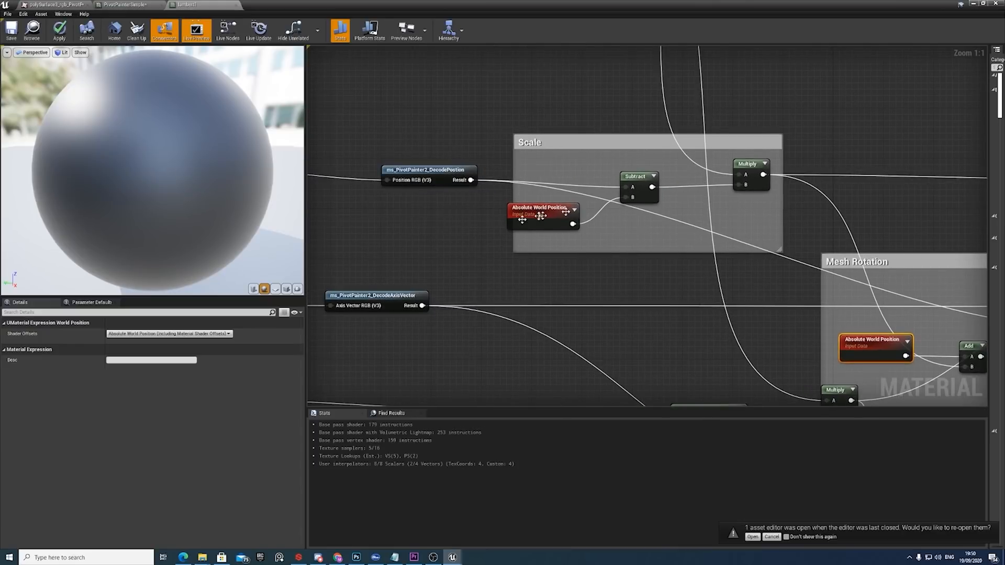
right_drag(561, 270, 538, 206)
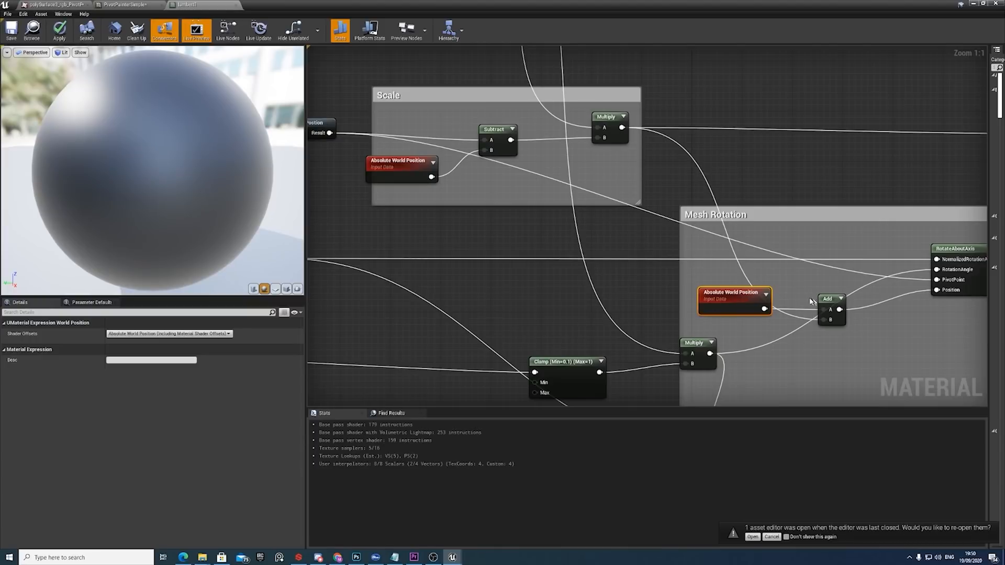
right_drag(806, 302, 667, 298)
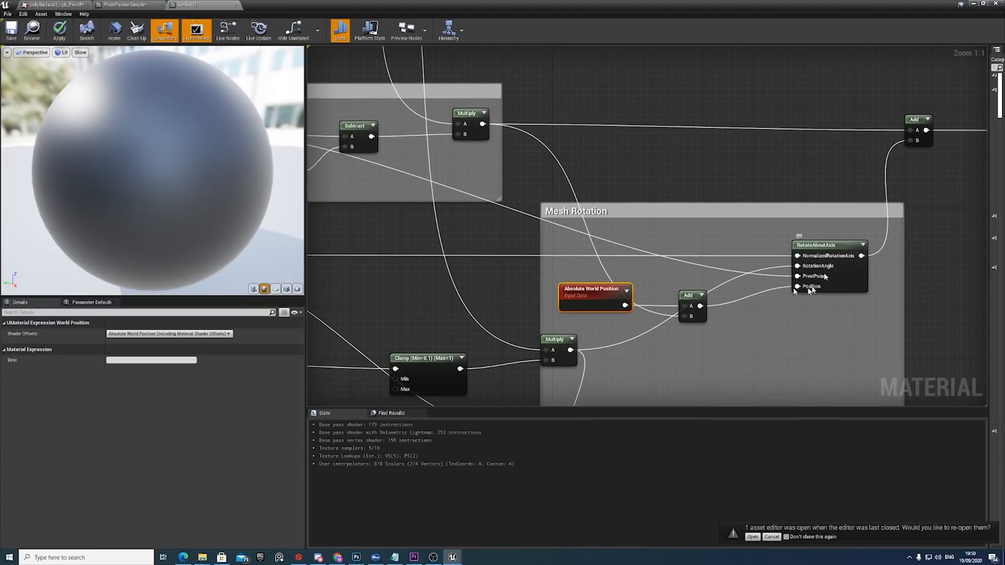
click(817, 249)
scroll(845, 279, down, 1)
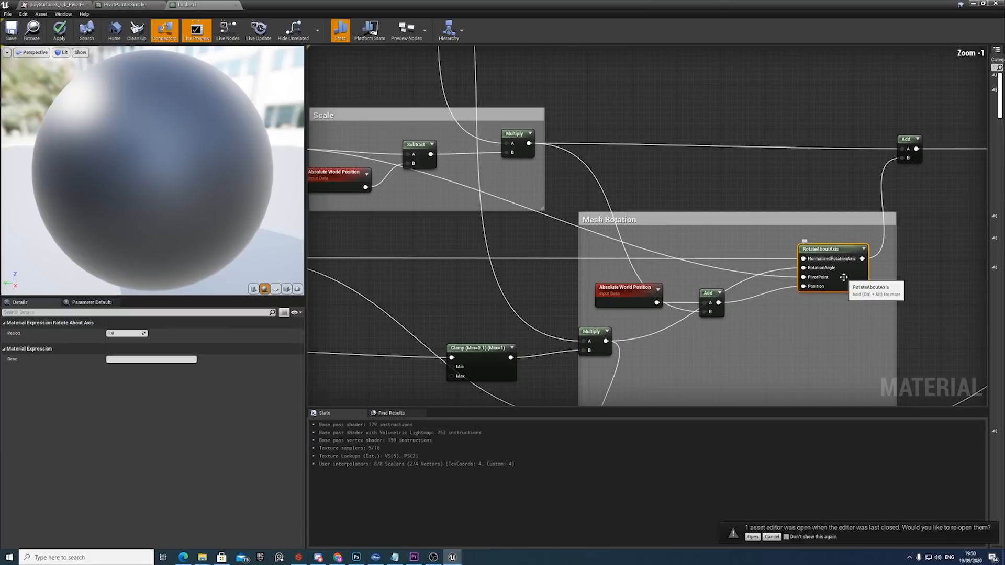
Trace the Scale and RotateAboutAxis outputs through the final Add node into lambert1's World Position Offset.
right_drag(846, 279, 647, 274)
right_drag(758, 204, 557, 231)
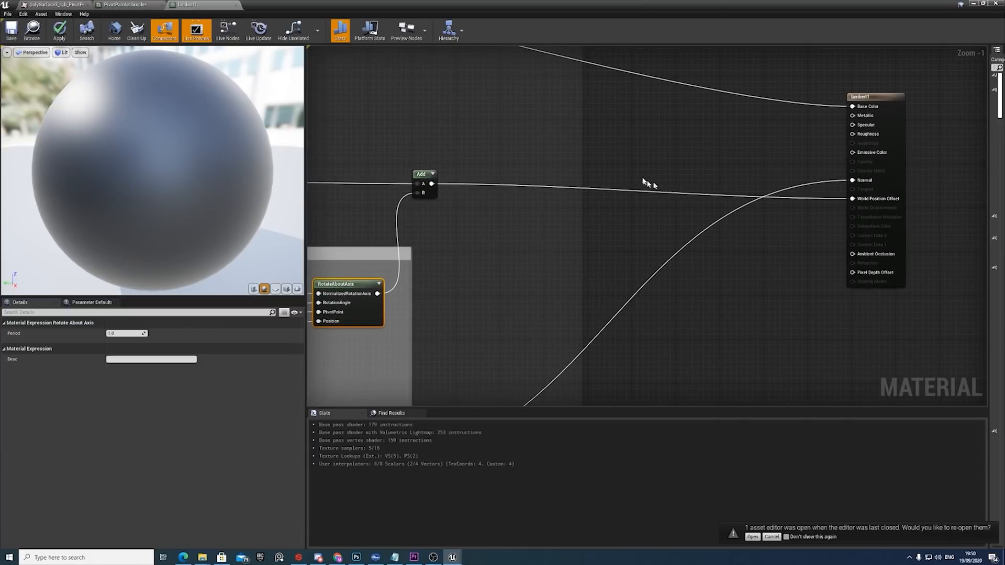
right_drag(441, 226, 641, 232)
right_drag(615, 181, 976, 213)
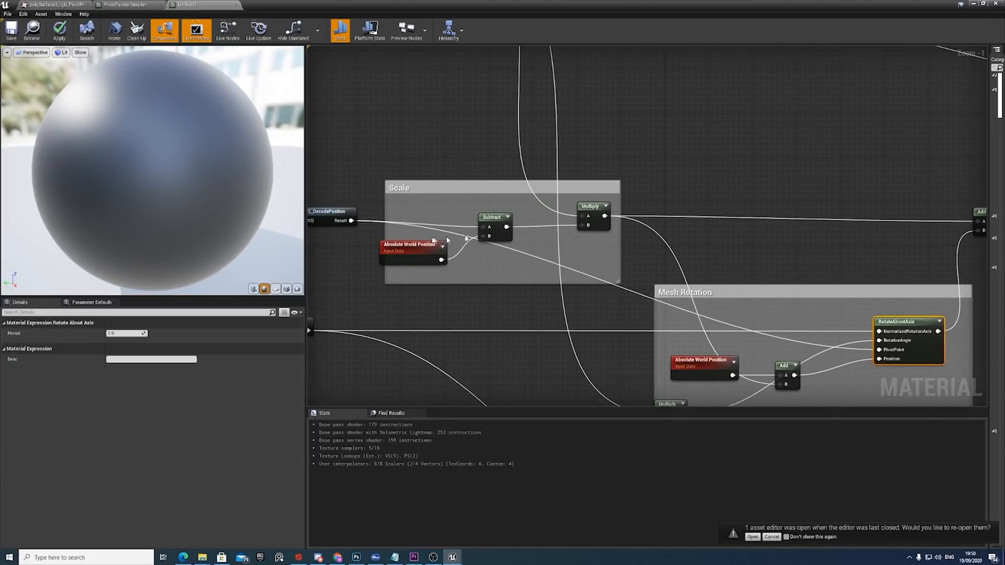
right_drag(799, 244, 475, 214)
right_drag(756, 202, 465, 179)
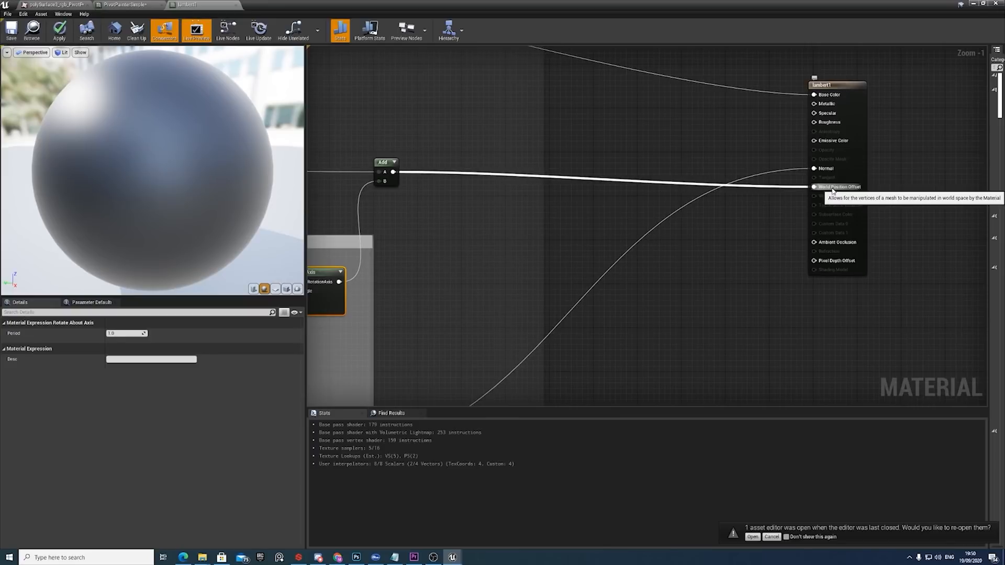
Inspect FixRotateAboutAxisNormals and trace its Rotation Axis input through the upper VertexInterpolator back to ms_PivotPainter2_DecodeAxisVector.
scroll(817, 204, down, 3)
right_drag(663, 270, 843, 217)
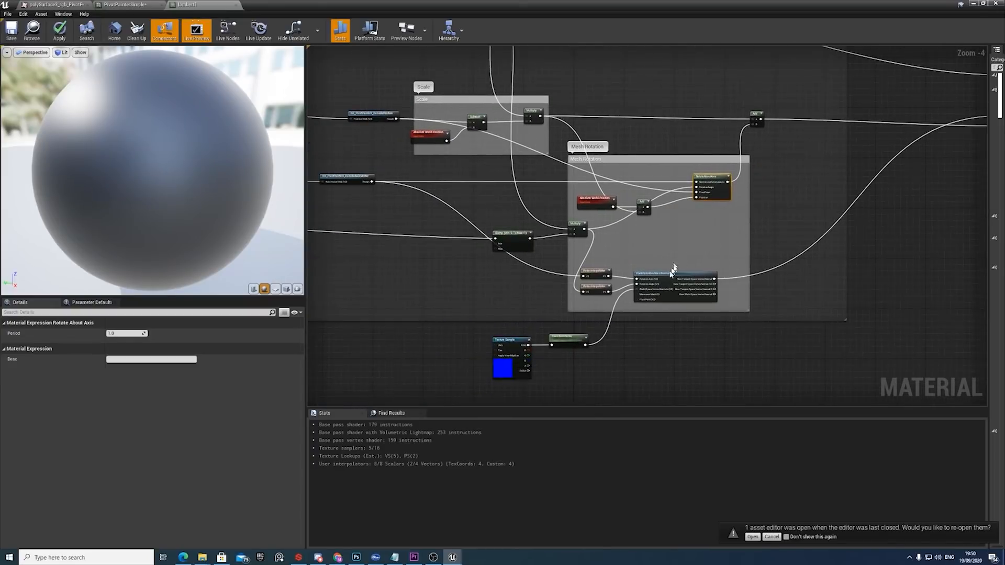
scroll(706, 260, up, 5)
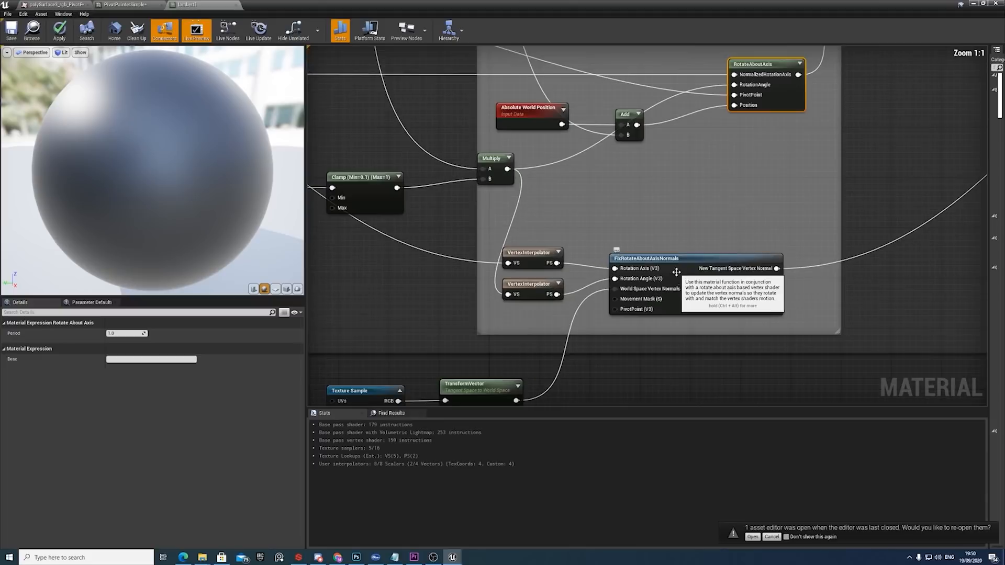
click(670, 263)
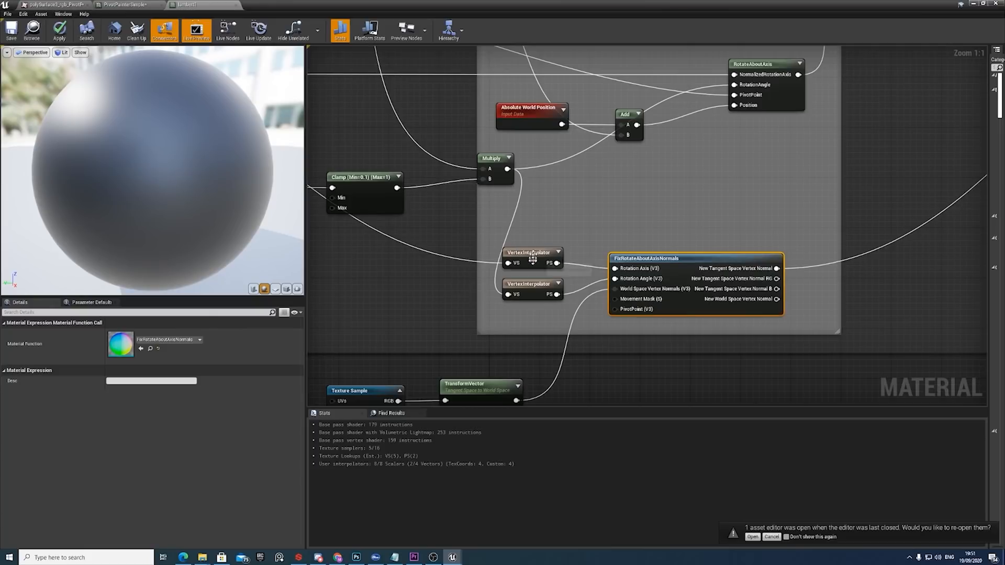
scroll(536, 253, down, 3)
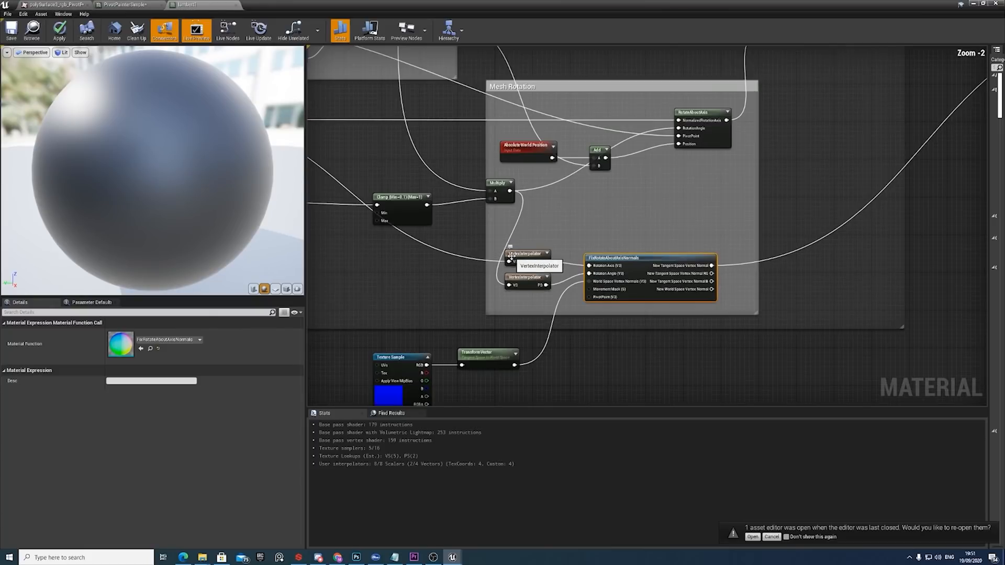
right_drag(620, 287, 718, 286)
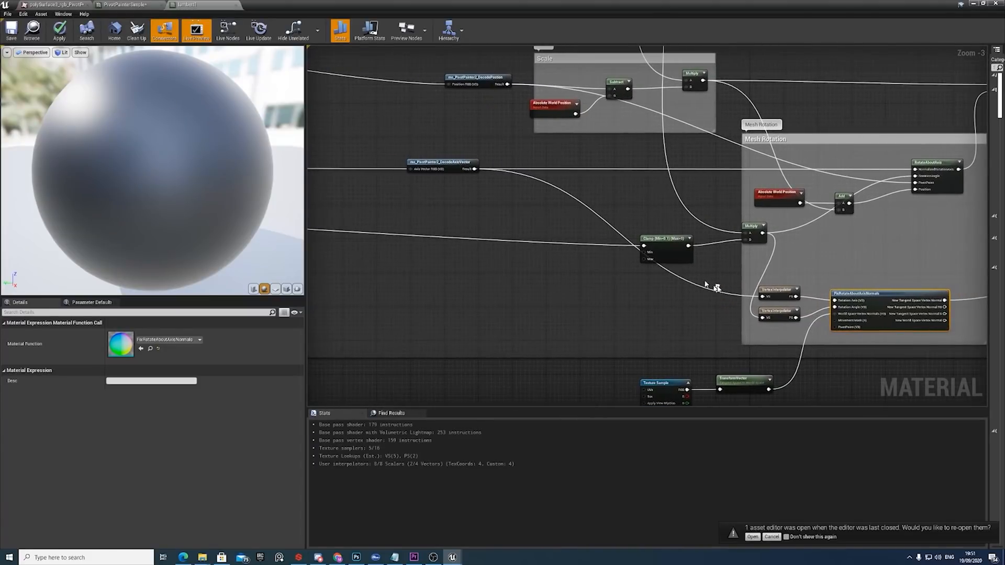
click(466, 163)
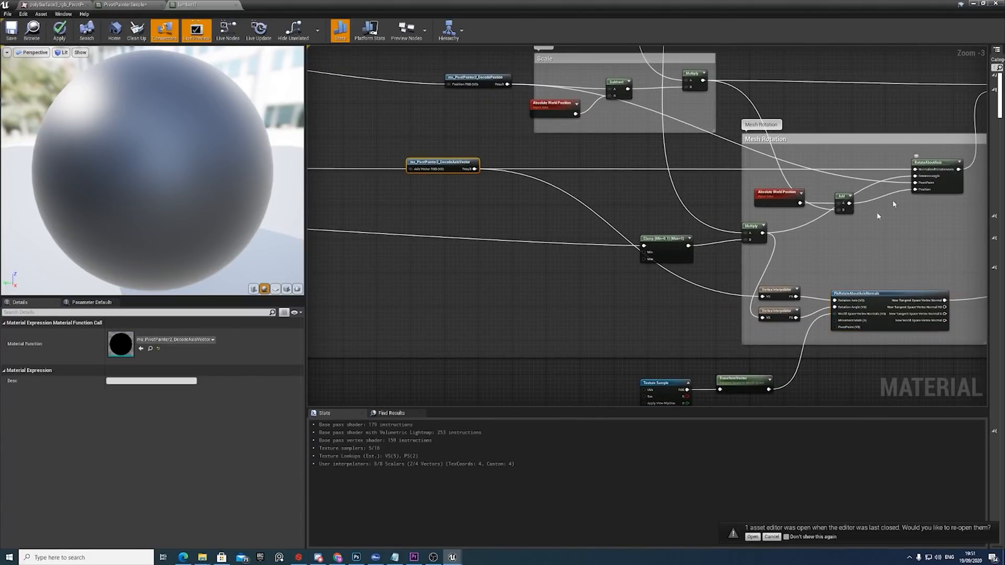
click(787, 297)
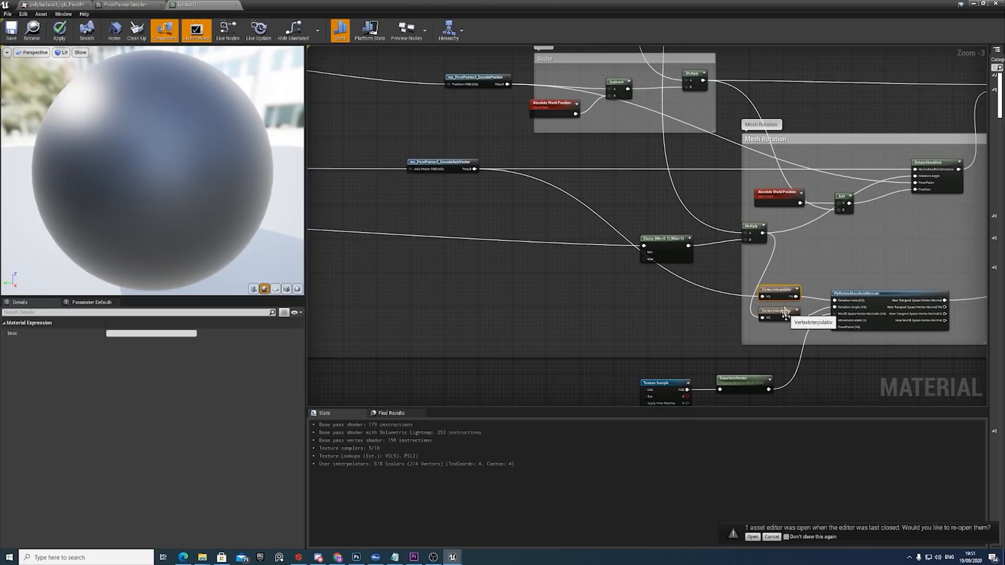
scroll(787, 296, up, 3)
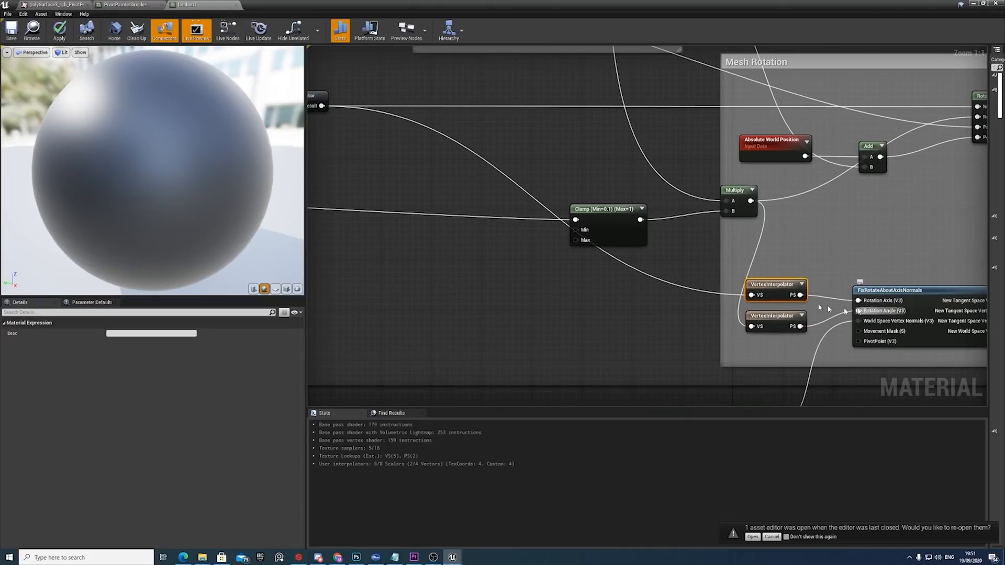
Examine how the rotation angle feeds both RotateAboutAxis and, through the lower VertexInterpolator, FixRotateAboutAxisNormals.
scroll(744, 249, down, 5)
right_drag(744, 249, 722, 345)
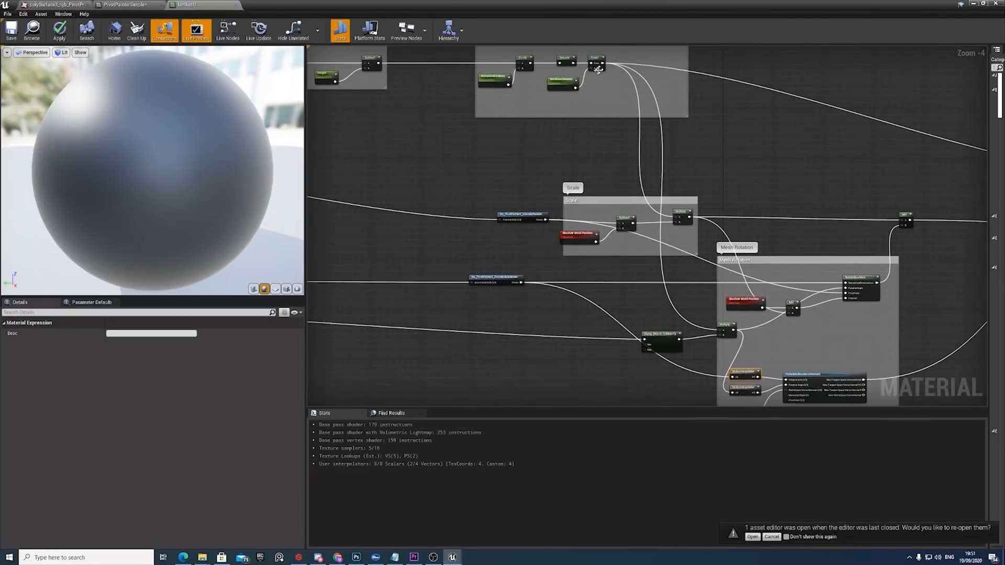
right_drag(775, 283, 725, 181)
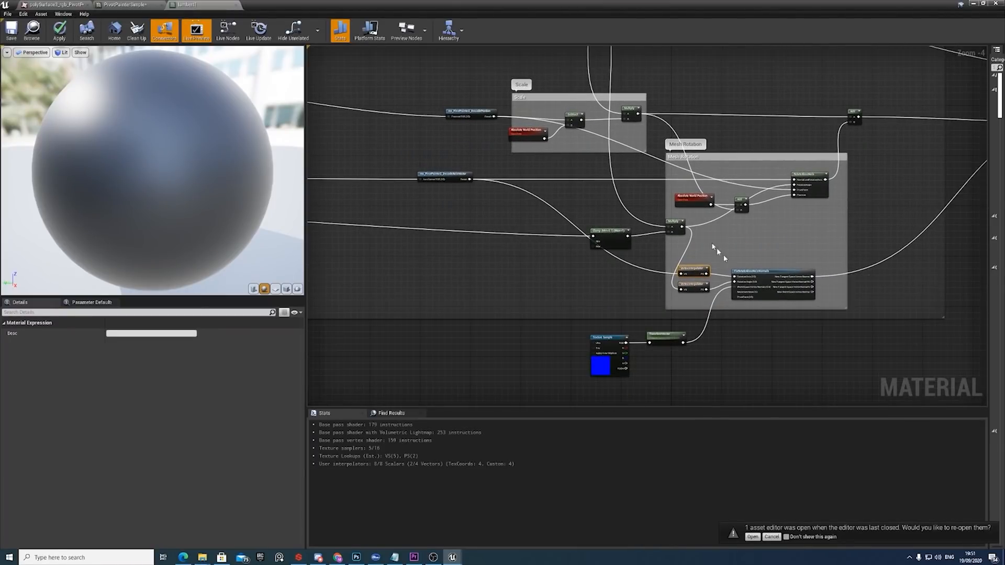
scroll(725, 220, up, 3)
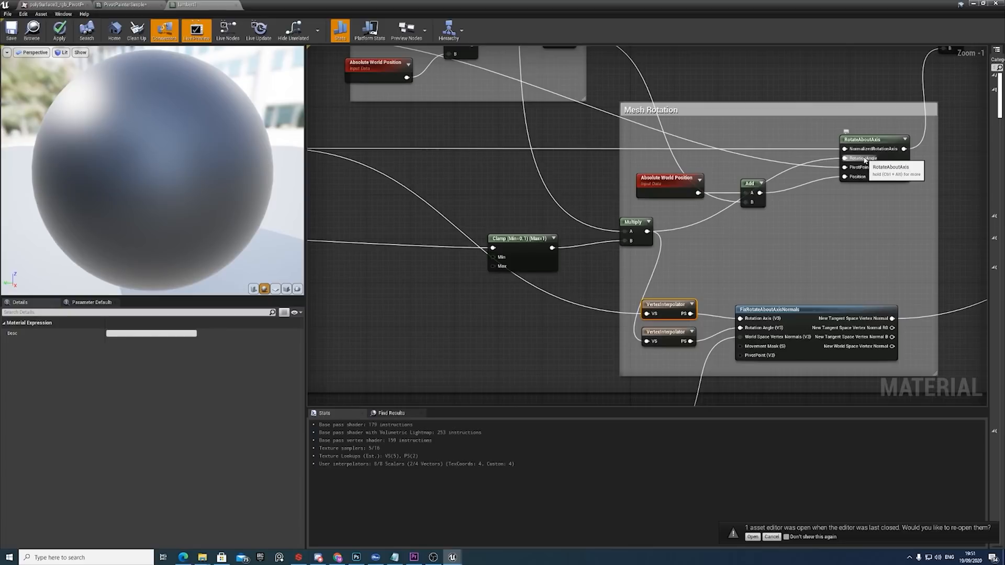
click(865, 160)
click(659, 333)
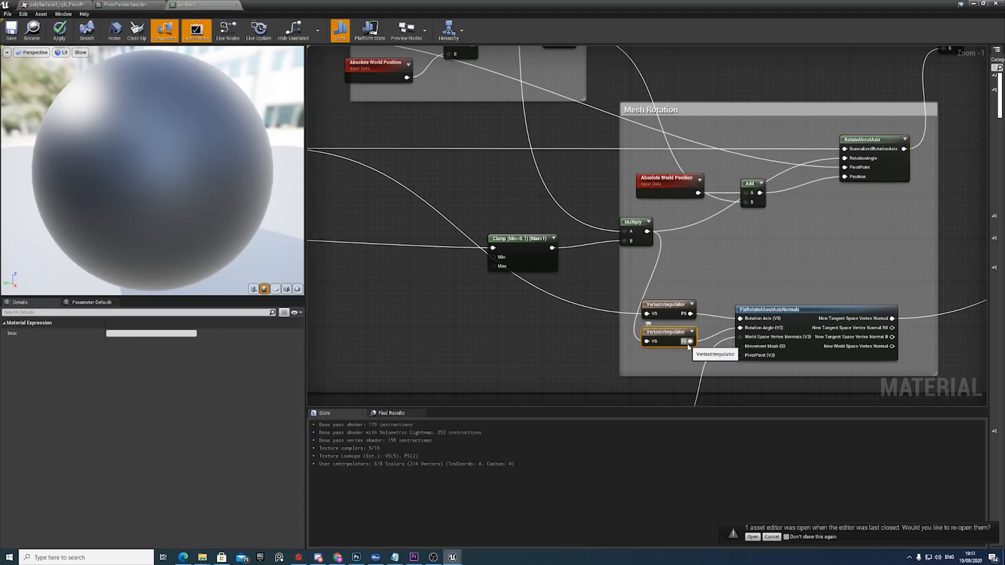
Select the normal map Texture Sample and TransformVector nodes that feed the World Space Vertex Normals input.
scroll(732, 306, down, 1)
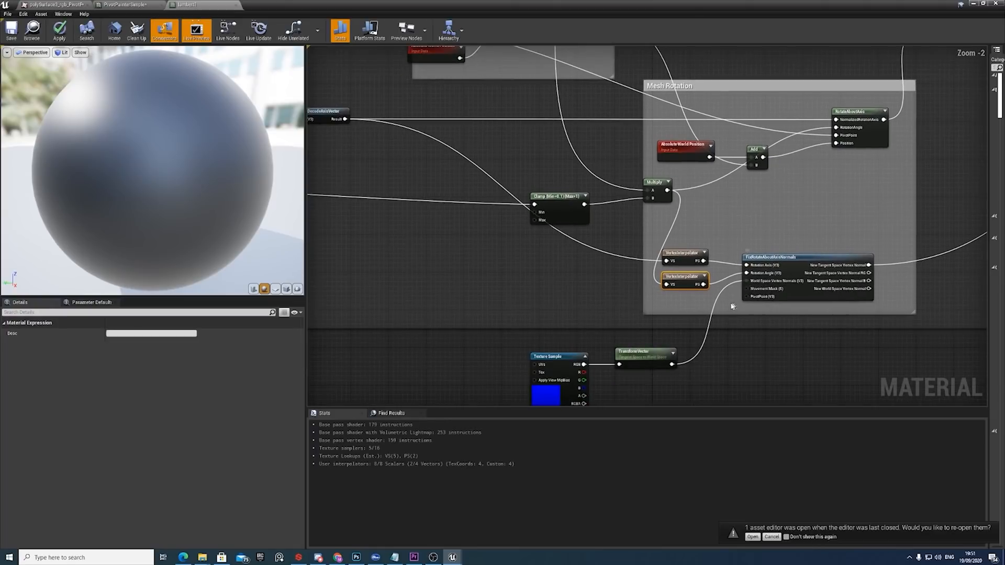
right_drag(648, 325, 653, 314)
drag(688, 369, 559, 326)
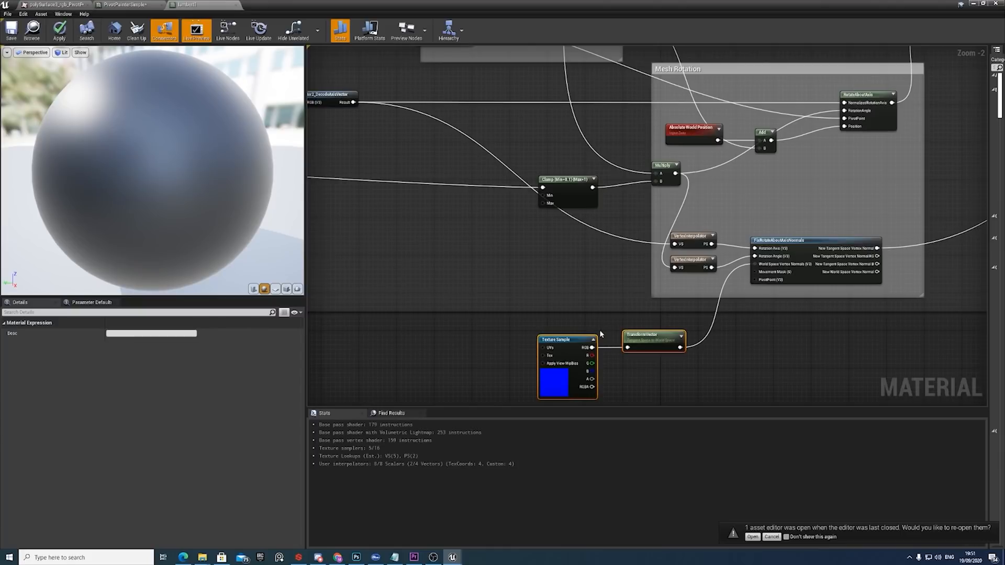
Inspect the FlatNormal Texture Sample and the TransformVector node's Tangent Space to World Space conversion.
click(609, 359)
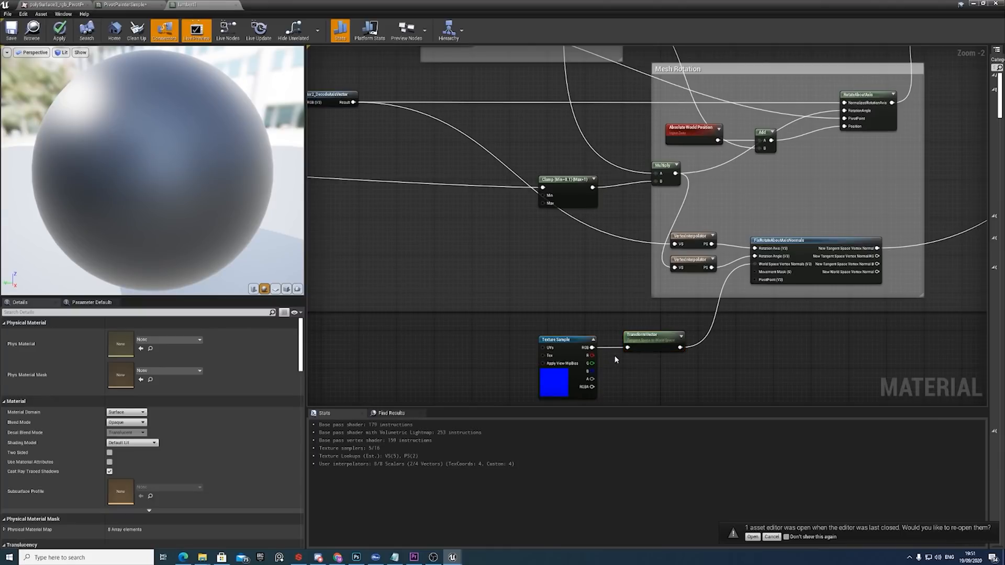
scroll(610, 356, up, 2)
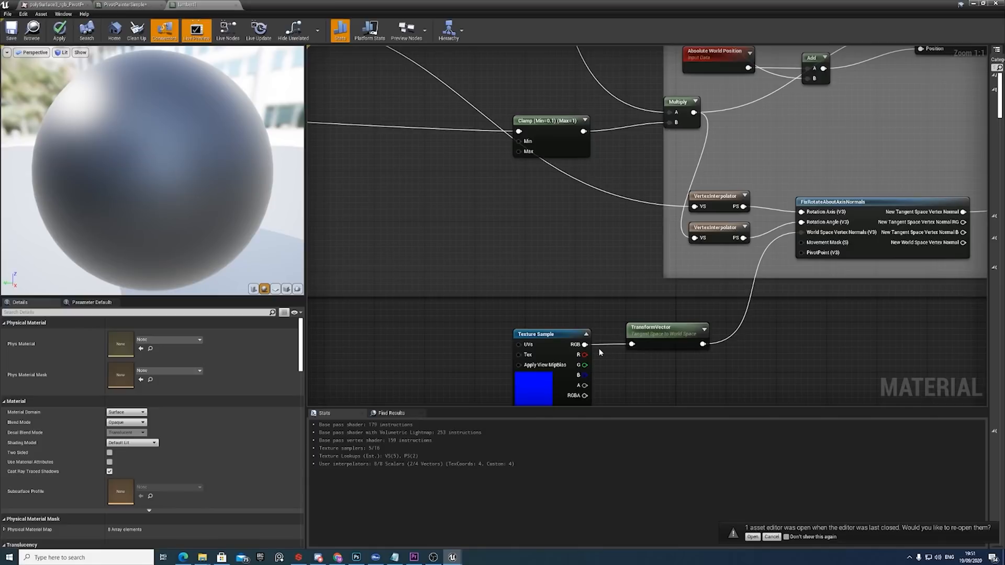
click(562, 342)
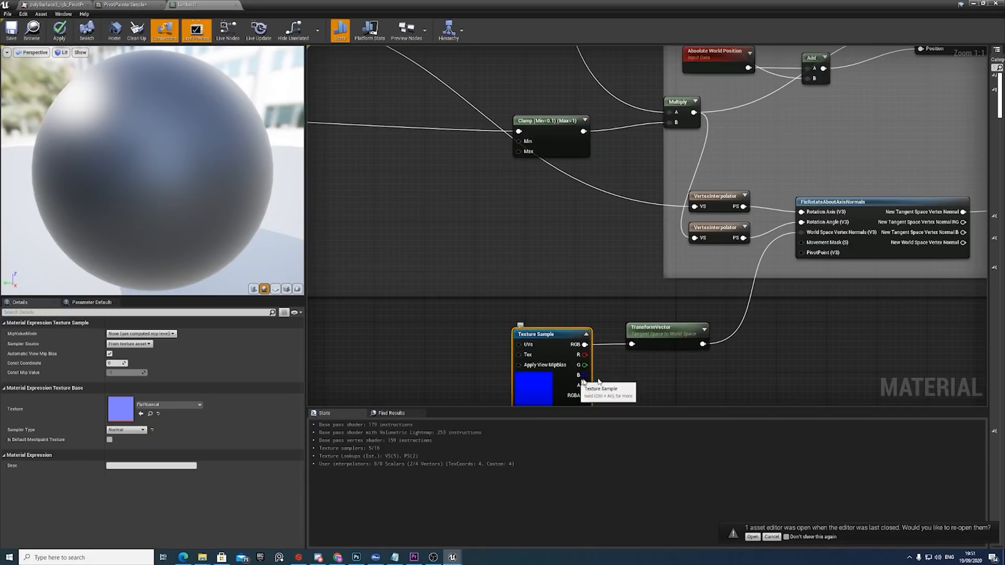
click(670, 344)
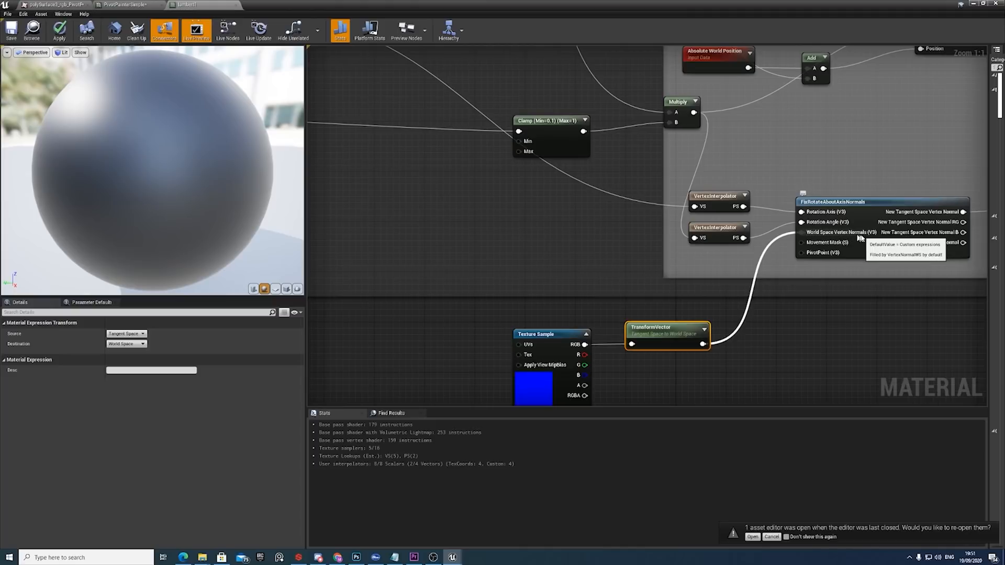
Trace the vertex normals connection through FixRotateAboutAxisNormals to lambert1's Normal input.
right_drag(857, 232, 655, 247)
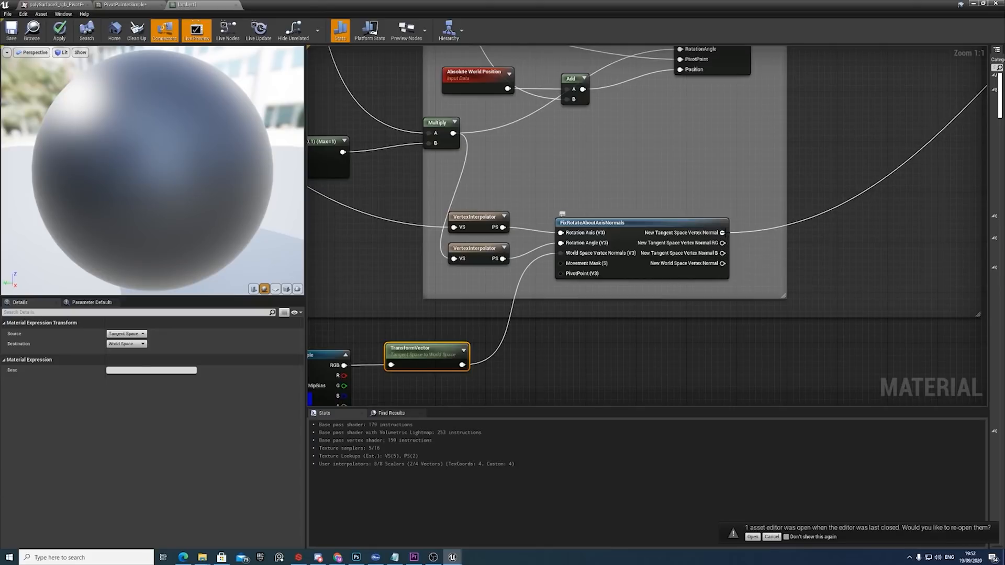
scroll(732, 235, down, 7)
scroll(828, 164, up, 6)
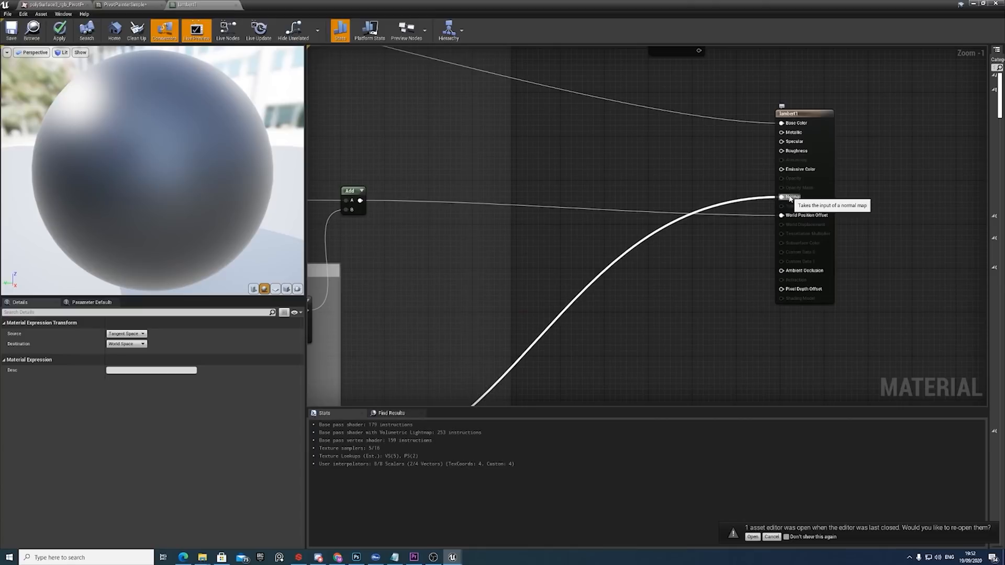
scroll(790, 199, down, 5)
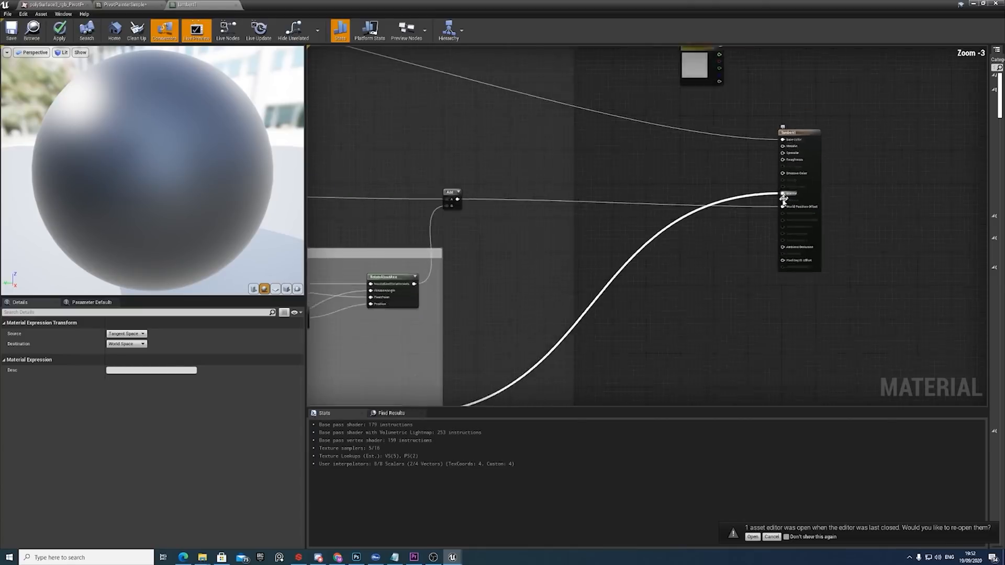
Delete the small stray node below the CreatePOSGradient group in the PivotPainter graph.
right_drag(528, 180, 740, 187)
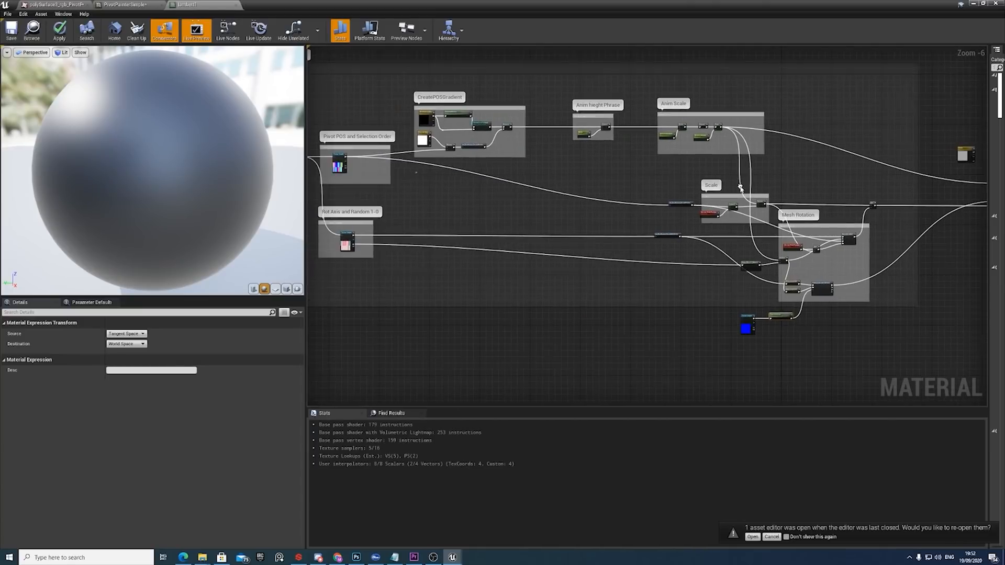
right_drag(460, 178, 549, 269)
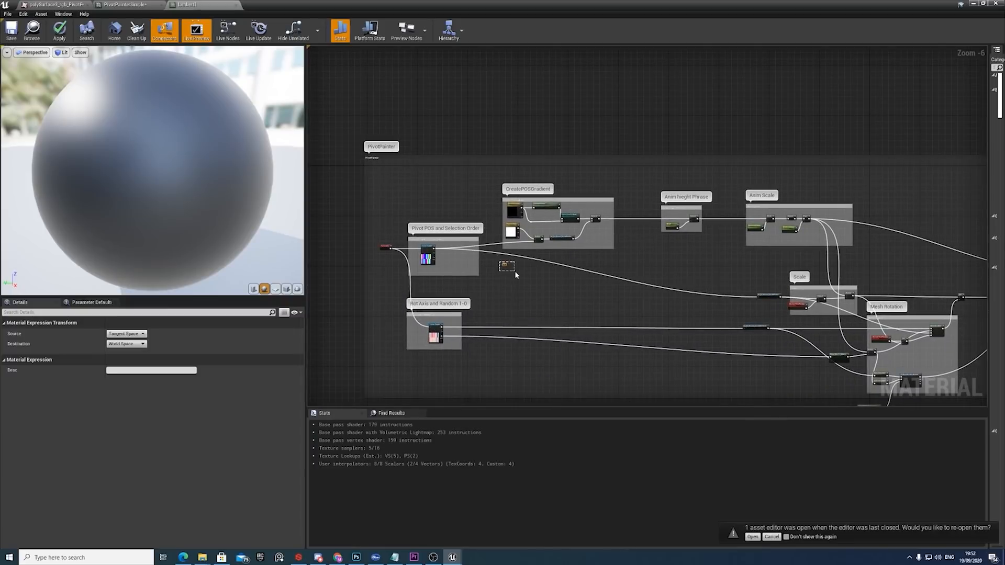
key(Delete)
scroll(587, 262, down, 2)
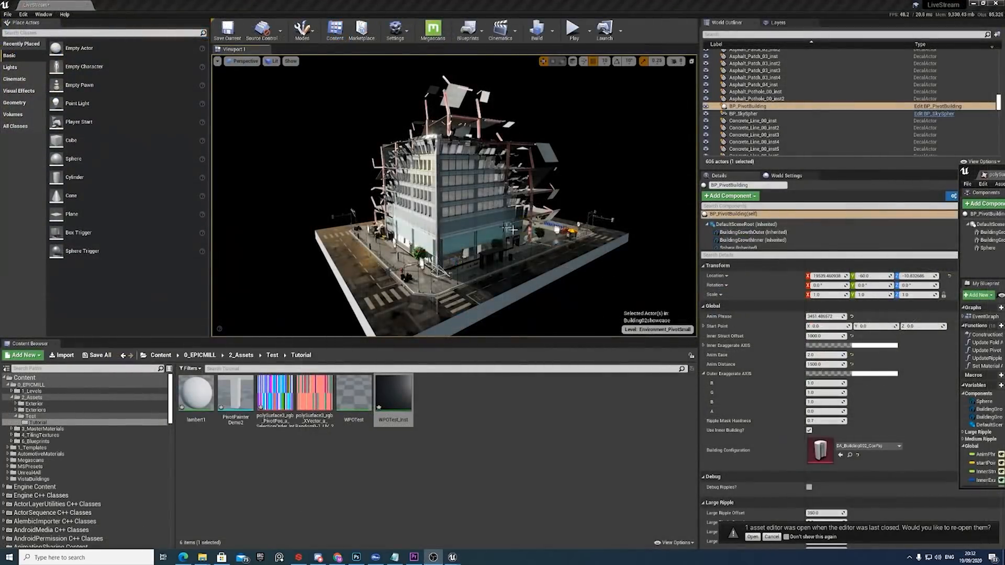
Select the pivot building in the level and raise its Anim Phrase to about 3778.
click(482, 224)
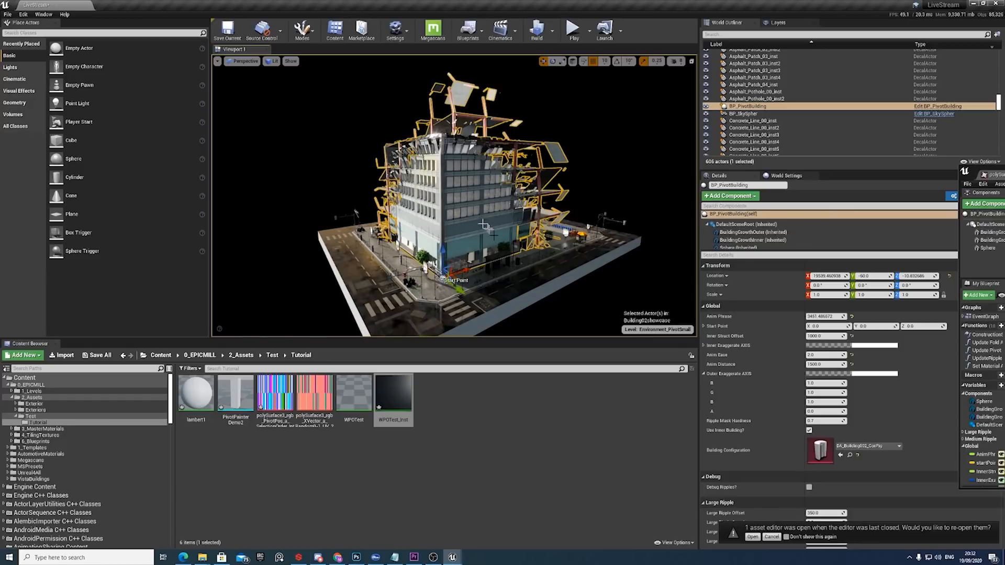
key(d)
right_drag(482, 224, 456, 224)
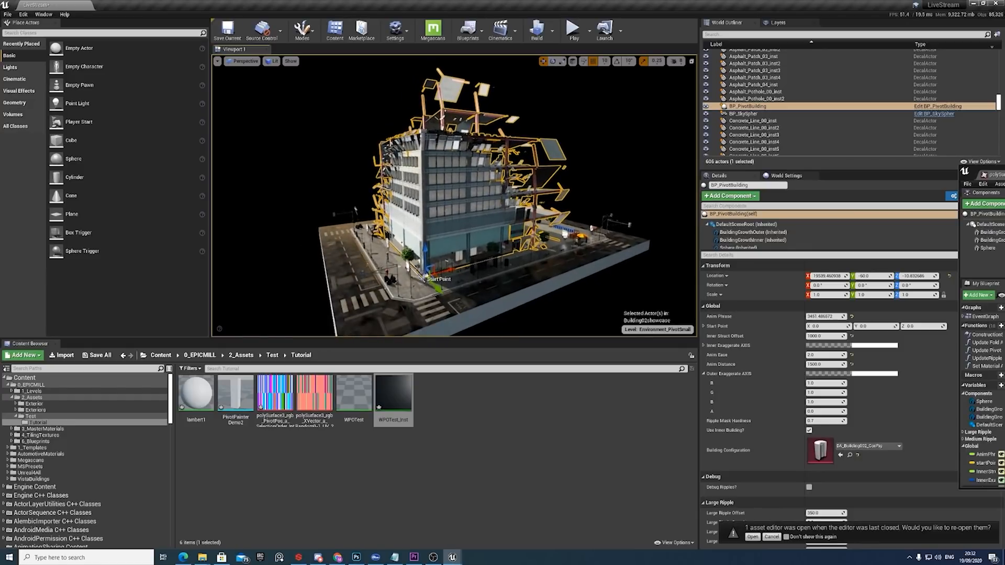
right_drag(542, 258, 539, 258)
key(a)
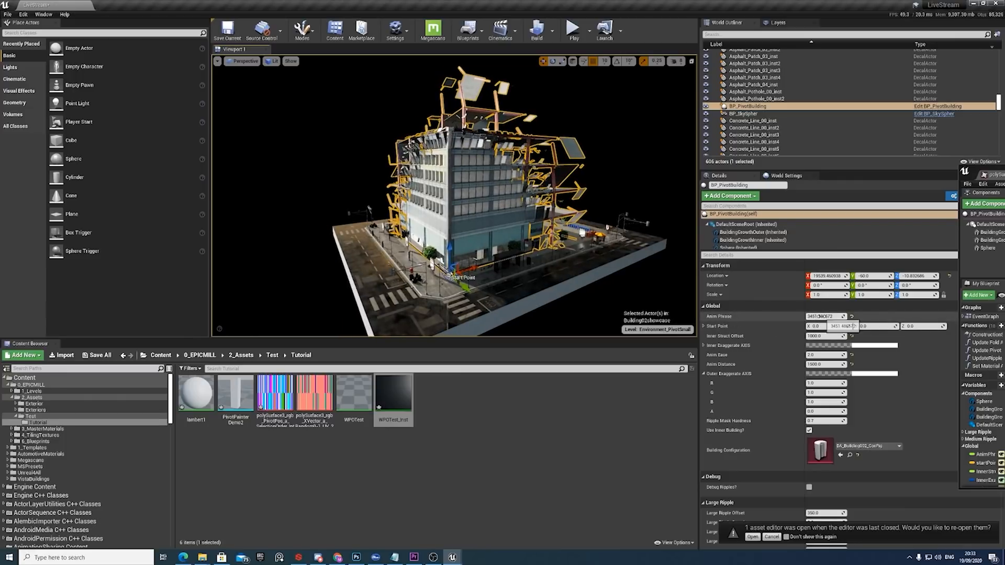
drag(833, 317, 853, 317)
middle_drag(544, 238, 543, 168)
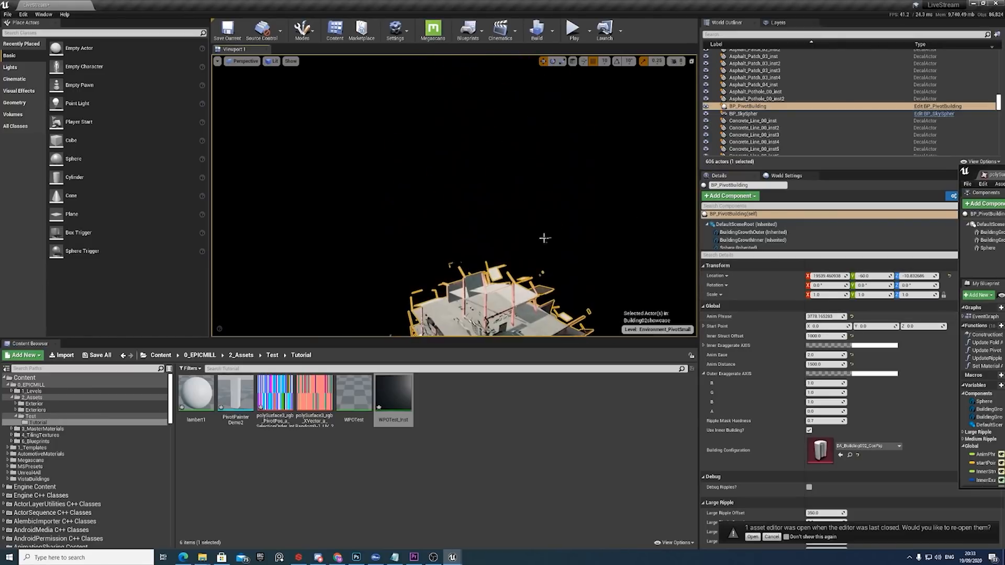
right_drag(544, 238, 543, 283)
Try the building's Inner Struct Offset at 0 and at a negative value, and restore it to 1000.
right_drag(504, 227, 518, 250)
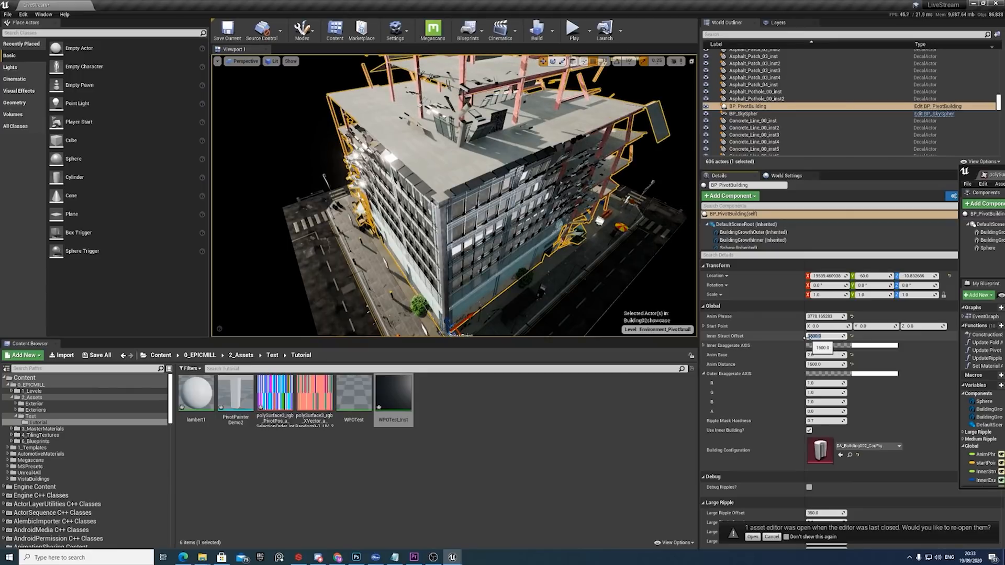
text(0)
key(Return)
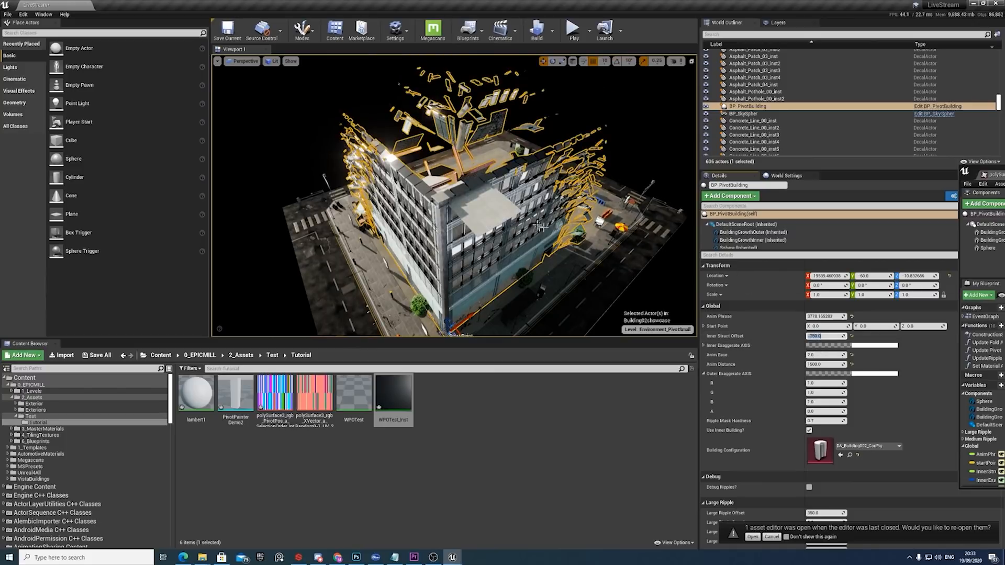
mouse_move(549, 209)
right_down()
mouse_move(497, 209)
mouse_move(558, 205)
right_up()
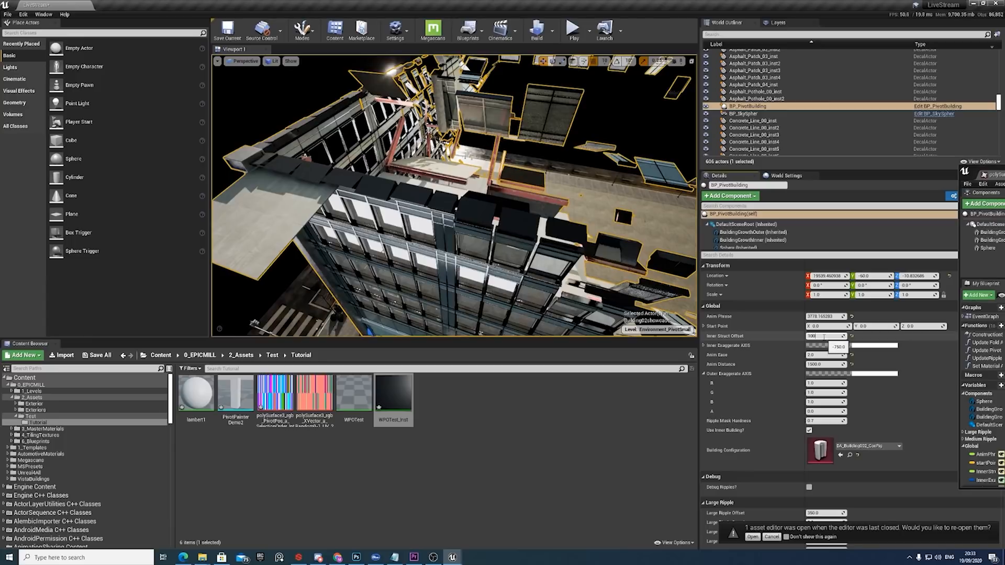
key(Return)
Move the building's Start Point handle along the facade and up to a Z of about 800.
right_drag(502, 214, 453, 293)
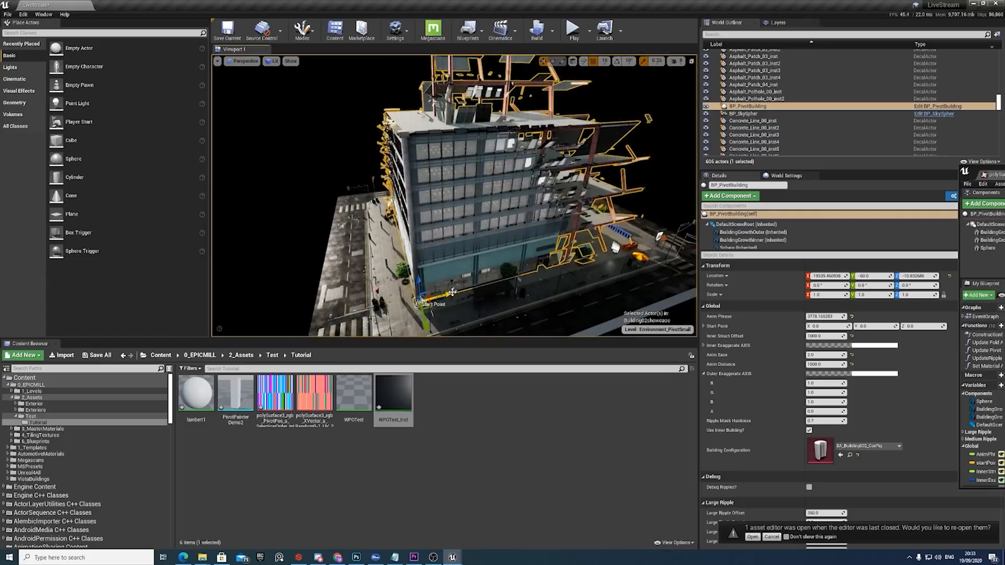
drag(445, 295, 528, 239)
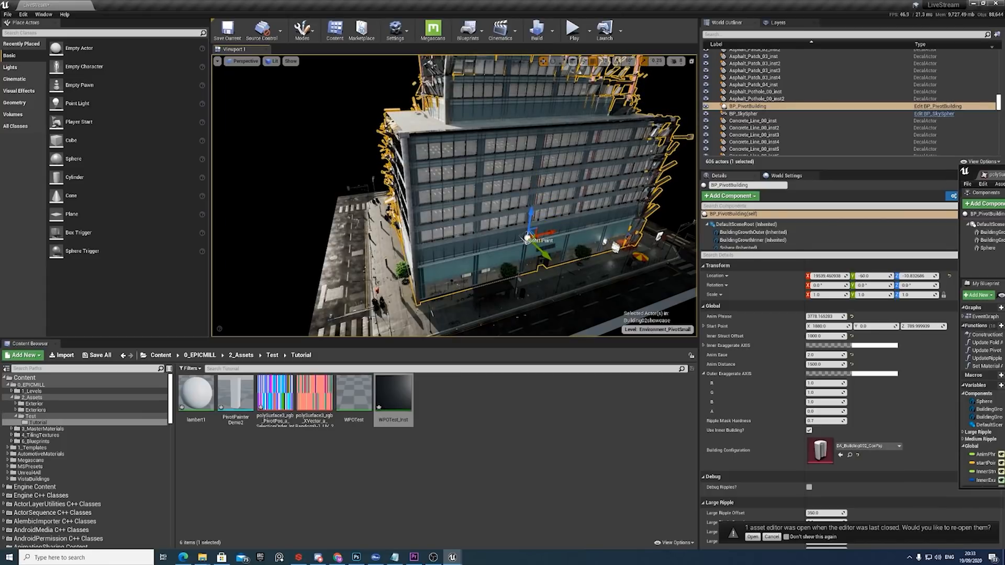
Bring the BP_PivotBuilding blueprint editor window fully into view and maximize it.
drag(1004, 168, 693, 137)
drag(942, 138, 846, 121)
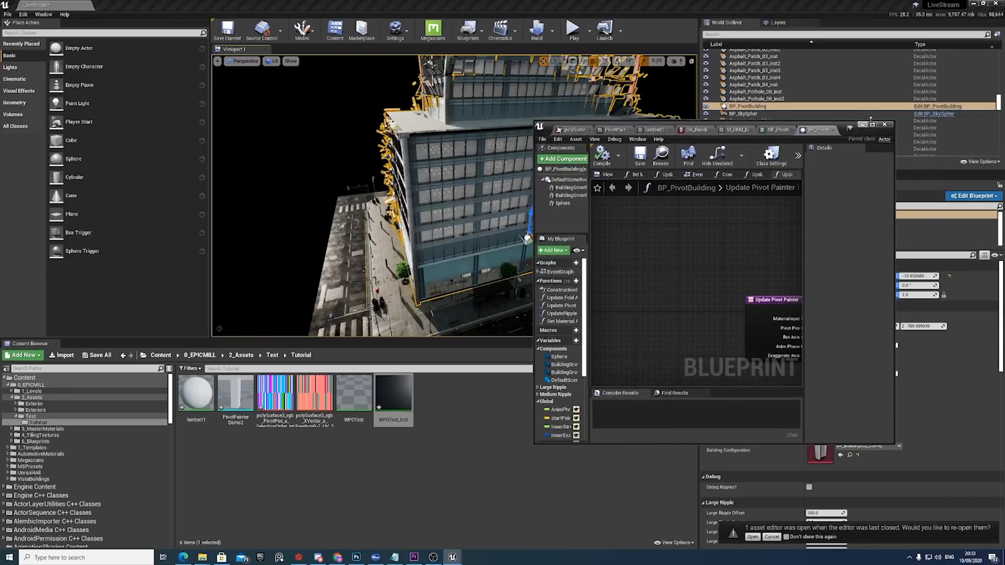
click(870, 122)
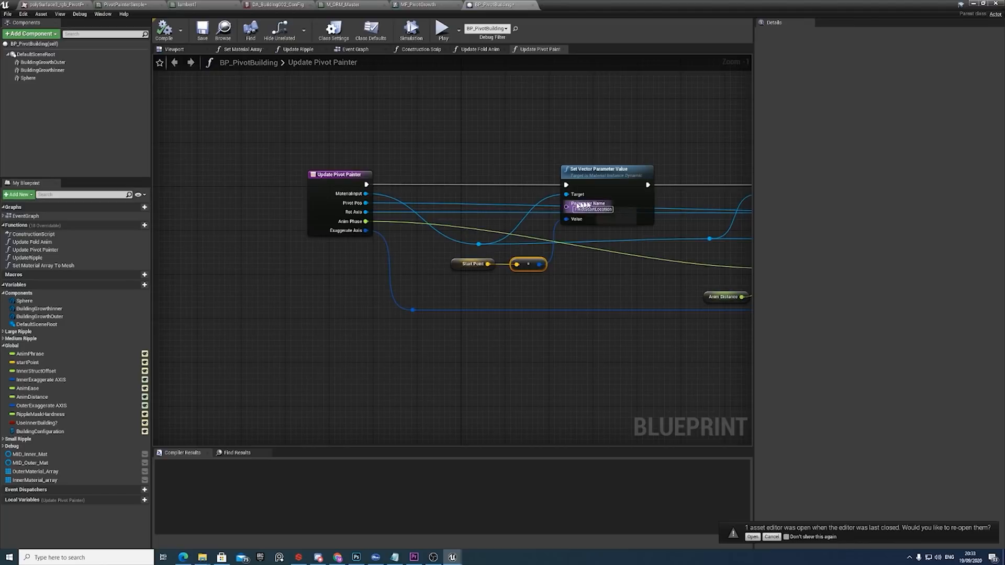
Compare the PivotStartLocation name on Set Vector Parameter Value with the matching vector parameter in MF_PivotGrowth's CreatePOSGradient group.
scroll(608, 209, up, 1)
click(607, 210)
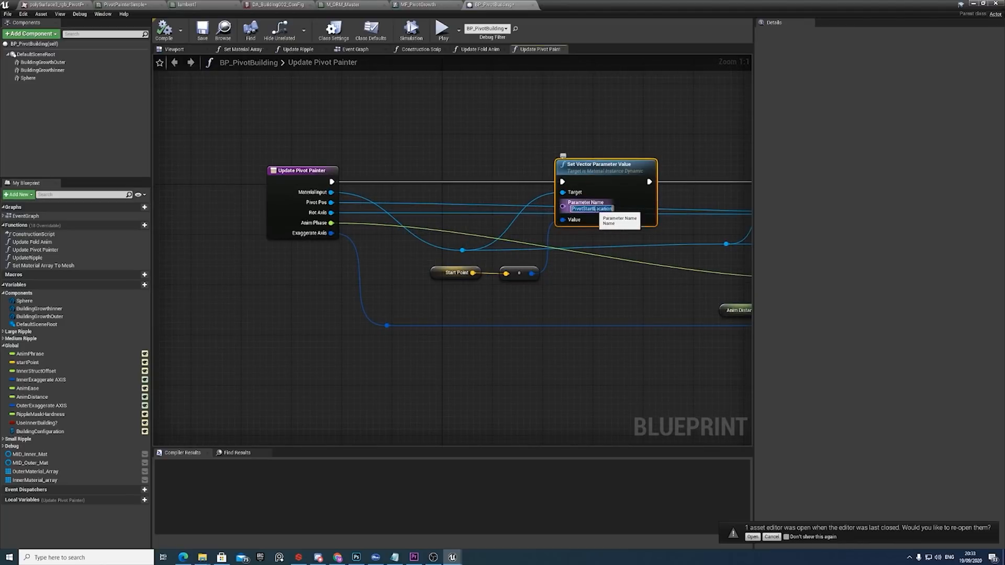
click(593, 209)
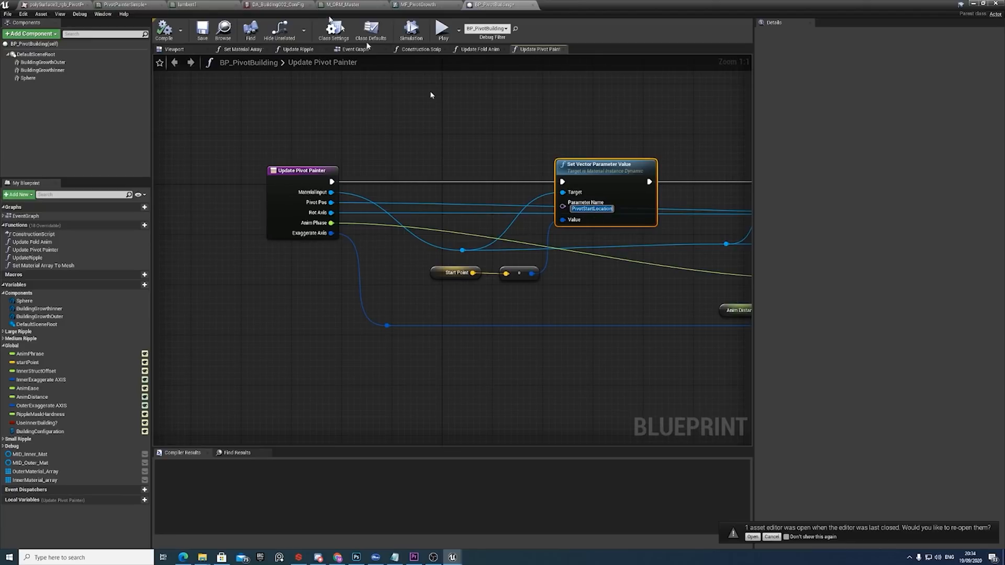
click(418, 4)
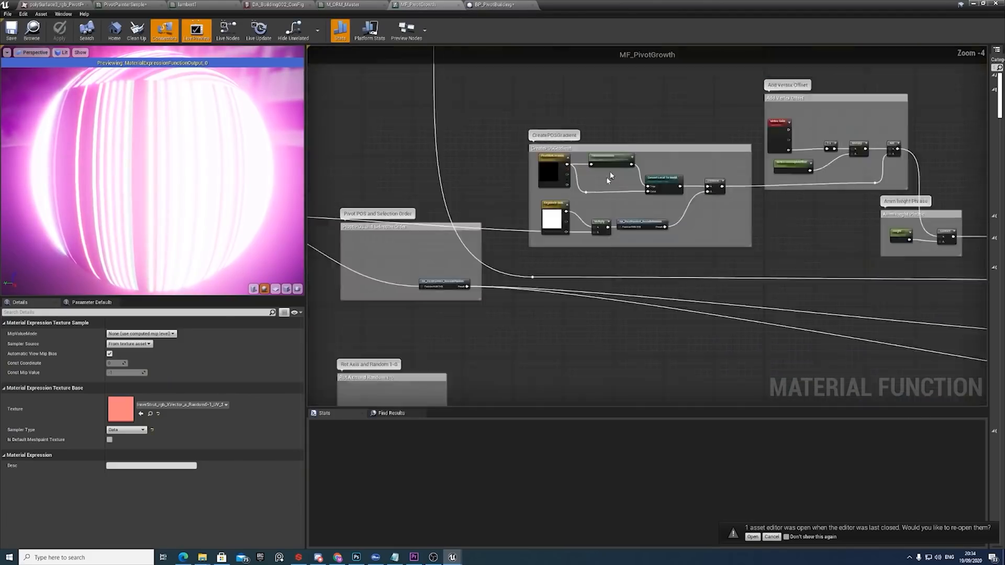
scroll(610, 177, up, 5)
click(542, 178)
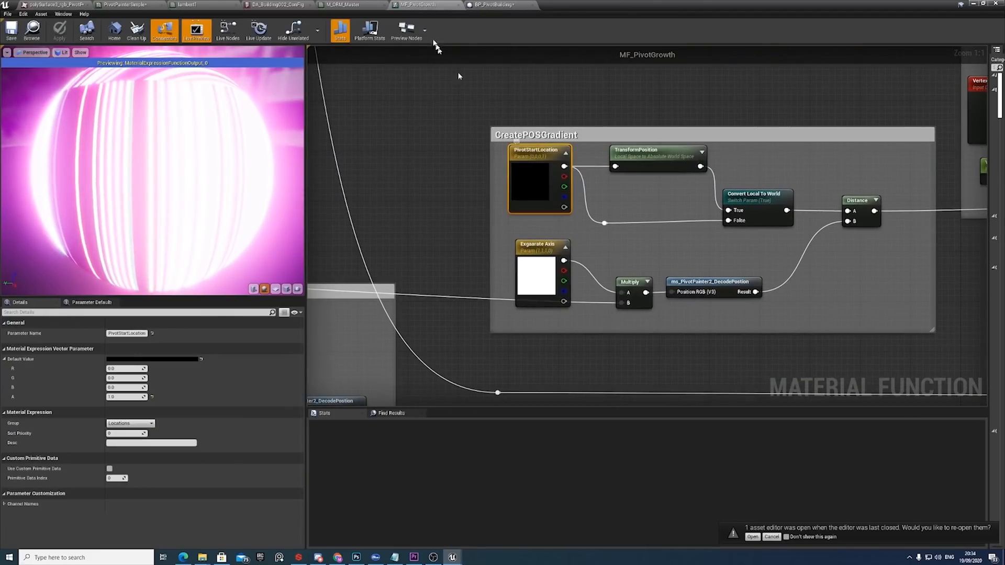
Inspect the startPoint variable's settings in BP_PivotBuilding, including its Show 3D Widget option.
click(494, 5)
click(454, 273)
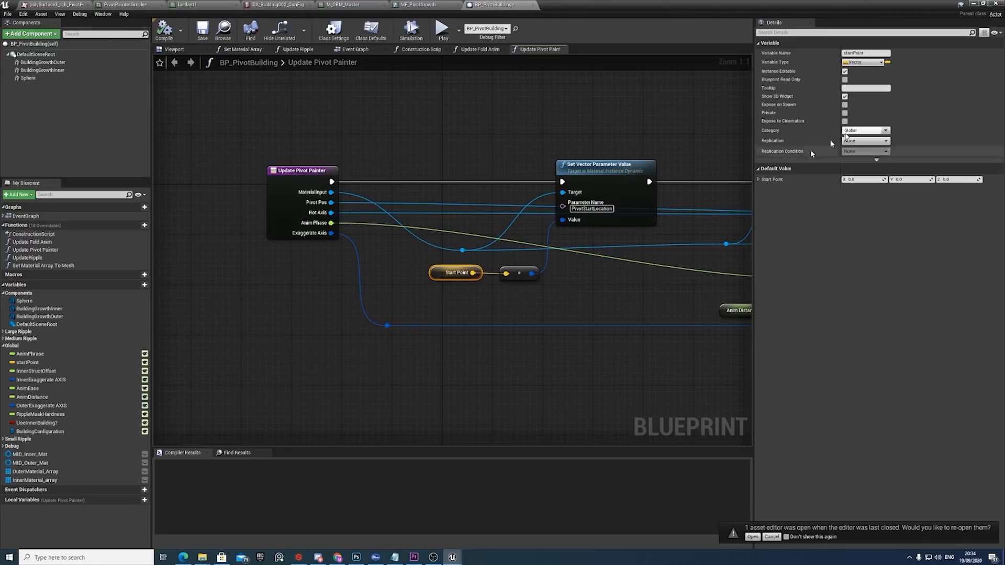
click(845, 97)
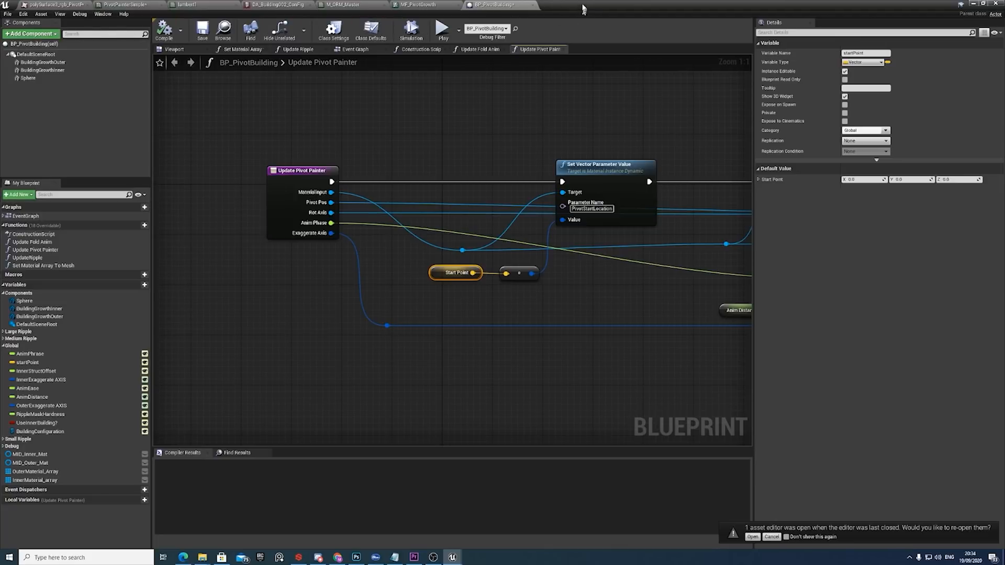
Open M_ORM_Master and select the PivotPos and RotXVector texture parameters feeding MF_PivotGrowth.
click(343, 4)
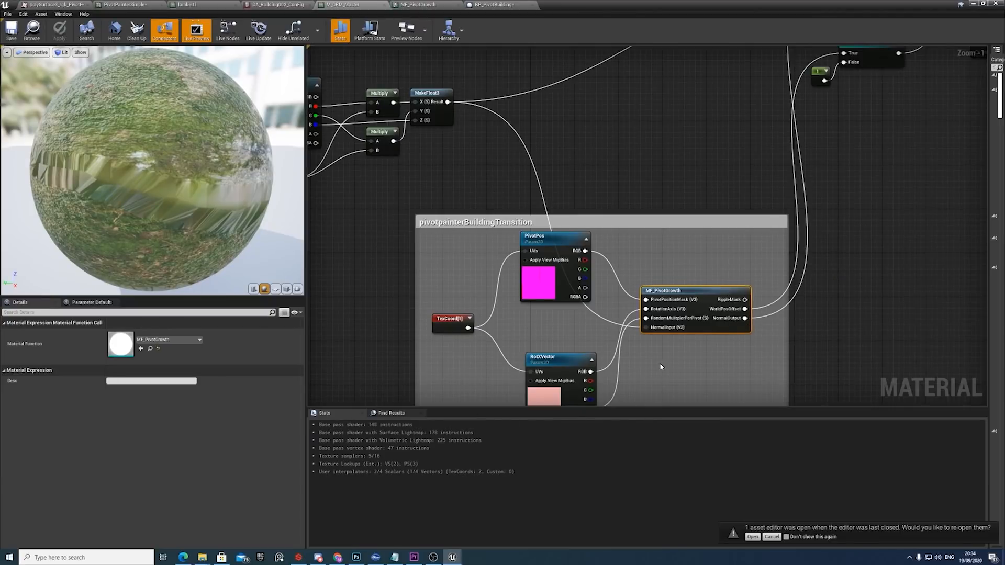
right_drag(661, 367, 707, 336)
click(596, 209)
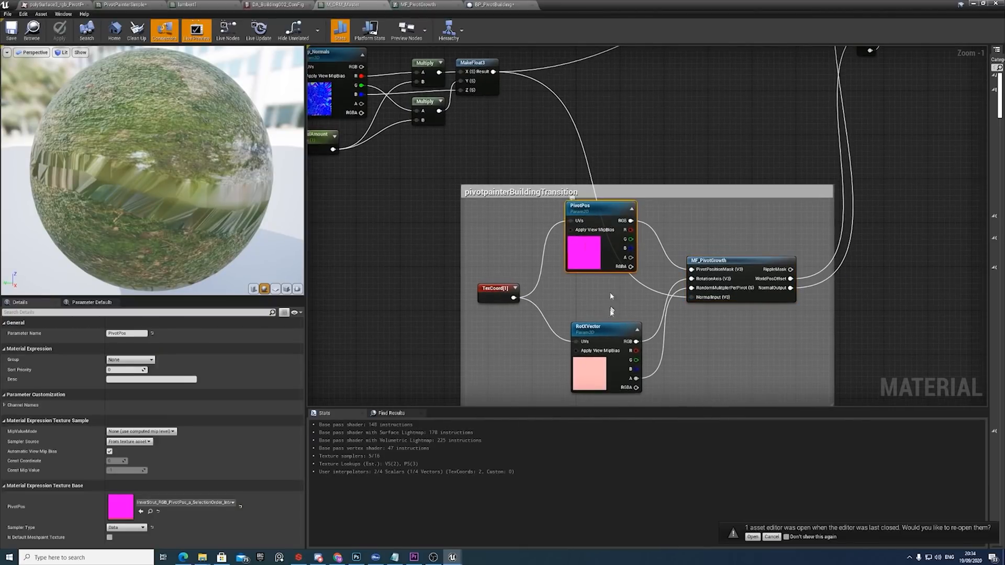
ctrl+click(599, 333)
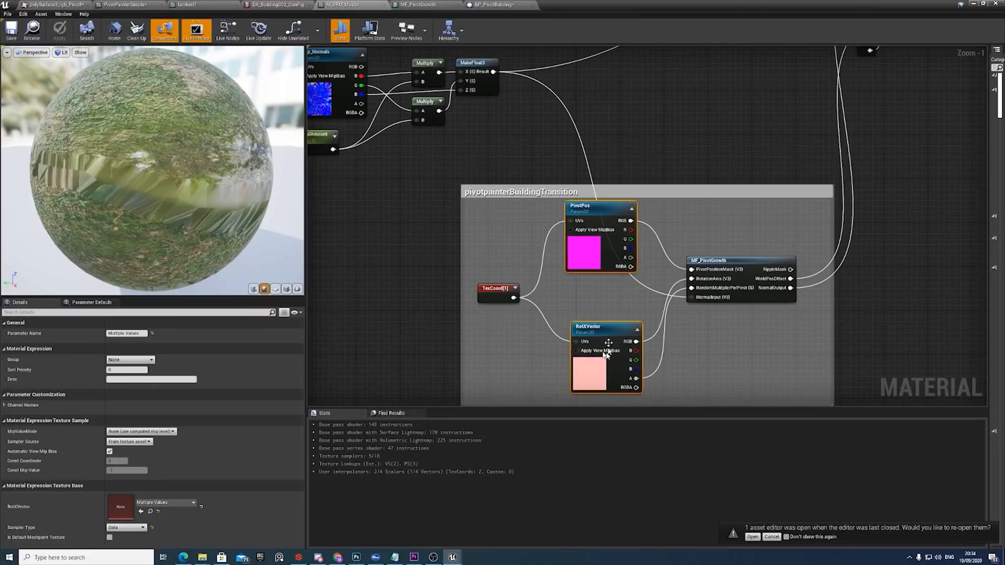
Trace MF_PivotGrowth's NormalInput back through MakeFloat3 and select the Map_Normals texture parameter.
right_drag(516, 122, 535, 132)
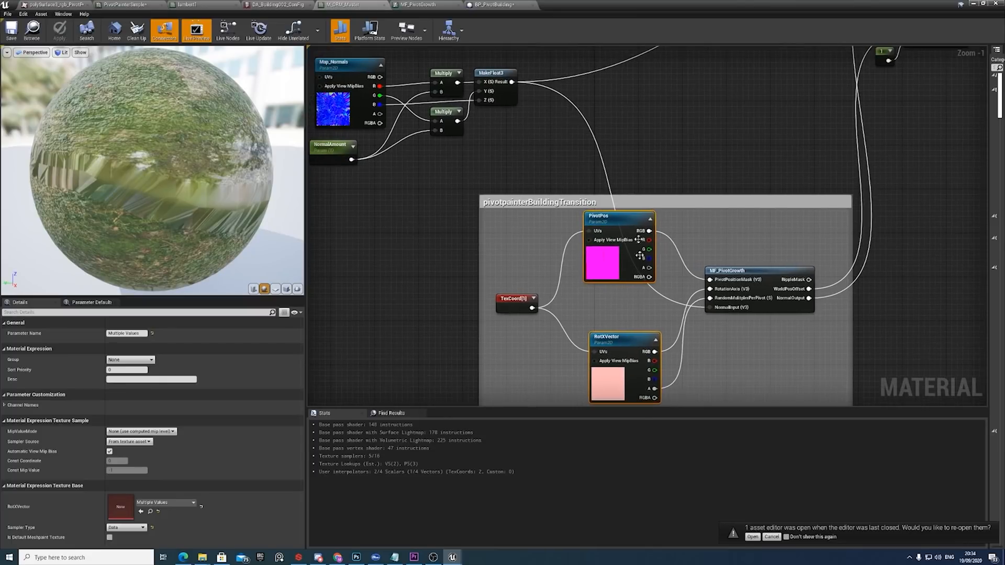
right_drag(454, 133, 550, 141)
click(443, 118)
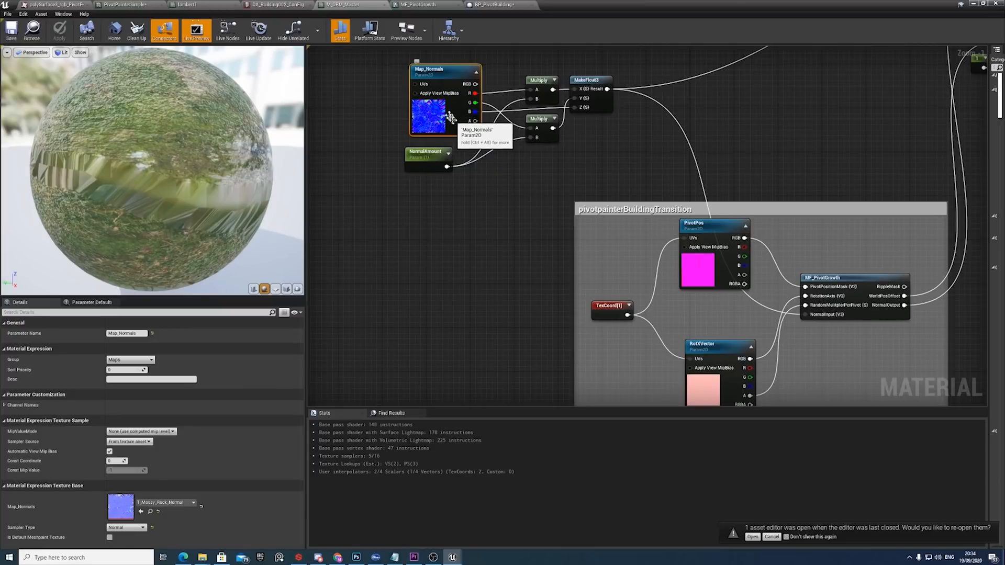
drag(451, 121, 445, 118)
Follow MF_PivotGrowth's outputs and examine the two PivotPainterTransition? switches feeding Normal and World Position Offset.
scroll(805, 296, down, 8)
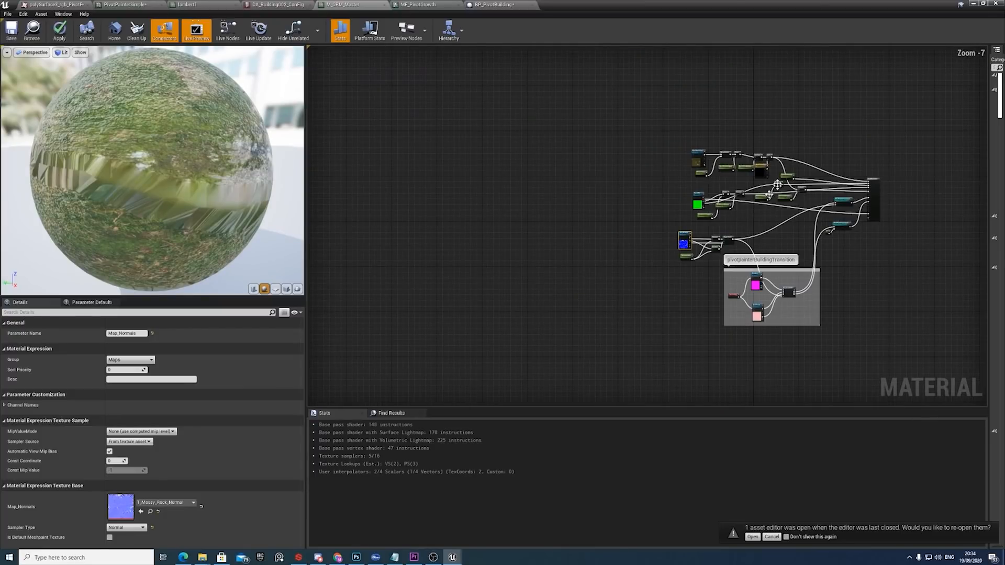
scroll(779, 275, up, 6)
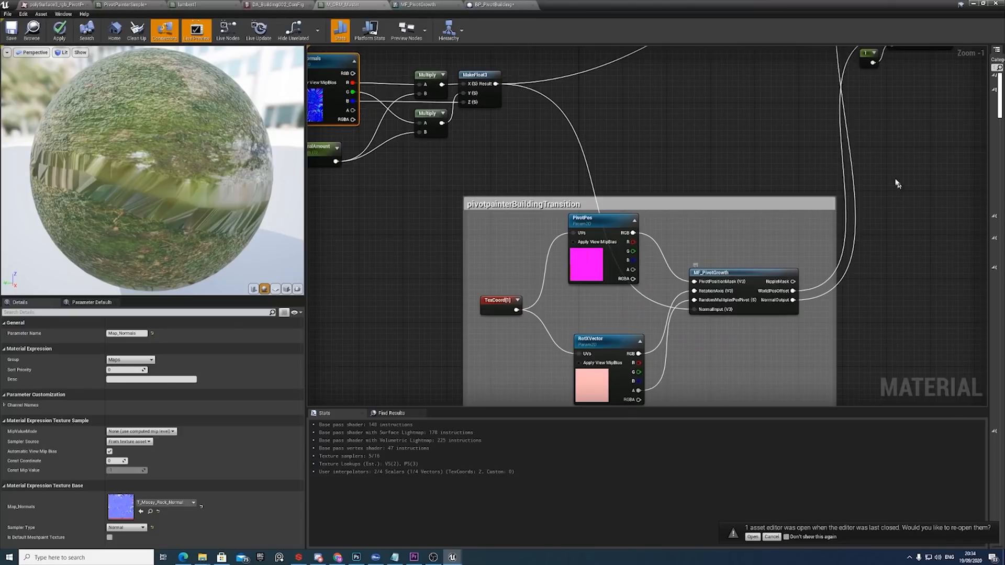
right_drag(895, 181, 657, 363)
click(663, 116)
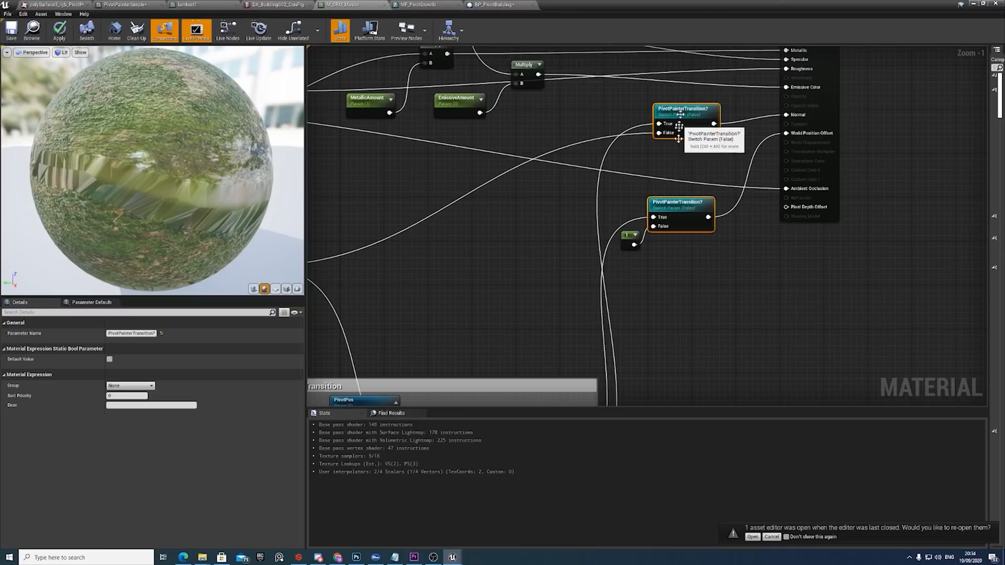
Open the MF_PivotGrowth function from the pivotpainterBuildingTransition group and survey its overall node layout.
scroll(681, 210, down, 2)
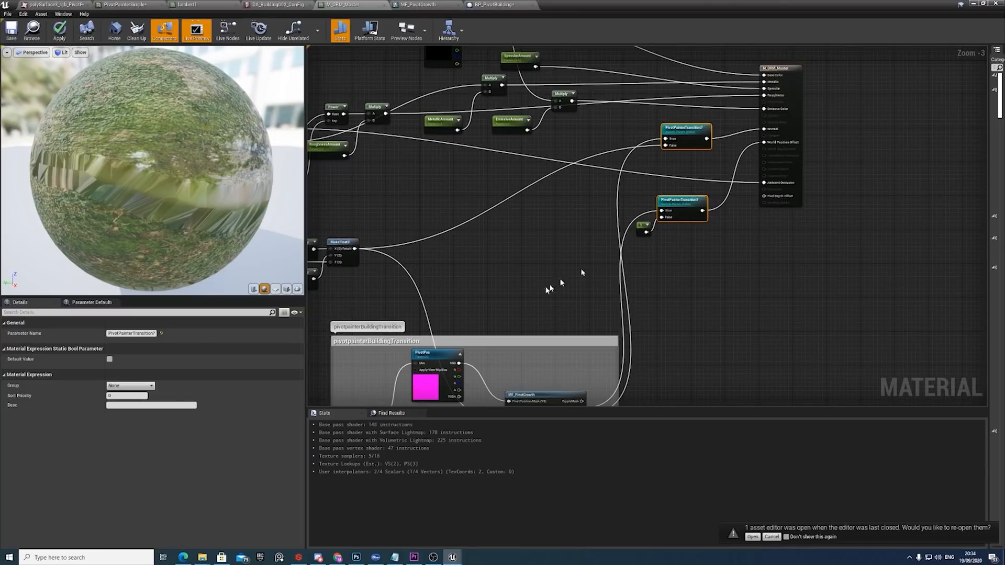
right_drag(545, 287, 585, 176)
right_drag(589, 285, 599, 230)
double_click(599, 231)
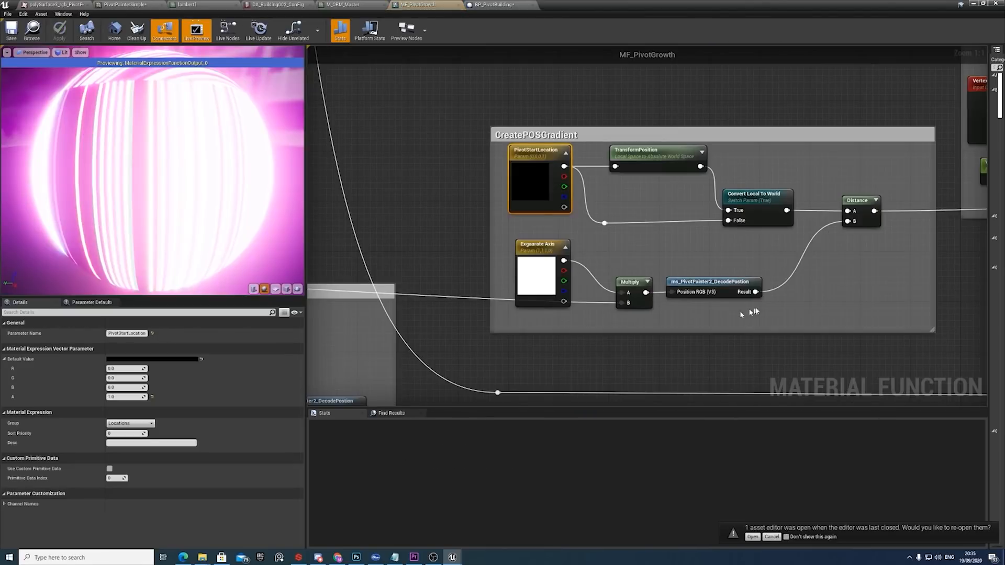
scroll(754, 311, down, 6)
scroll(753, 325, down, 2)
right_drag(752, 357, 590, 258)
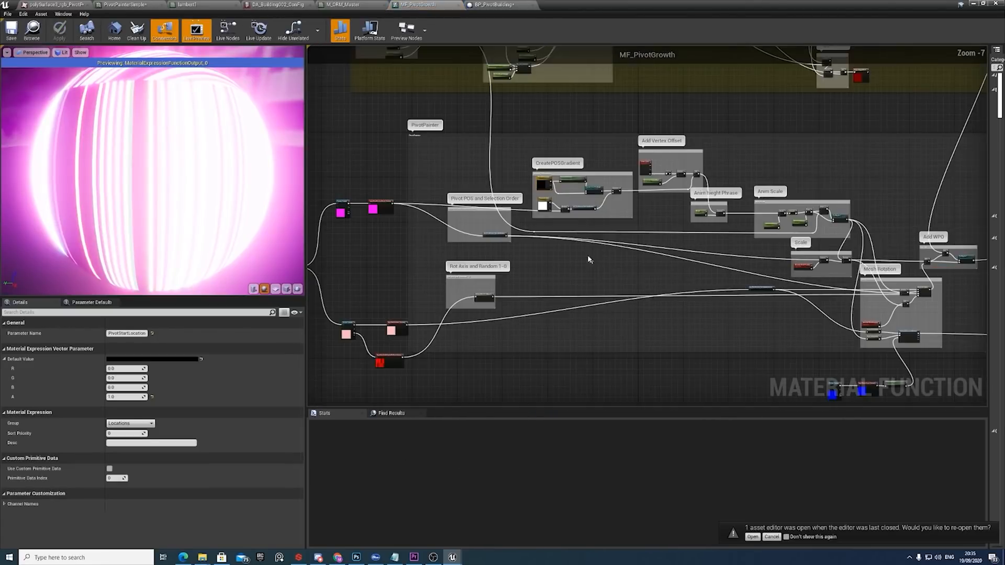
Find the Mesh Rotation section of MF_PivotGrowth and select the NormalInput function input beneath it.
right_drag(759, 284, 695, 269)
scroll(768, 276, up, 4)
right_drag(790, 303, 651, 139)
right_drag(723, 346, 620, 222)
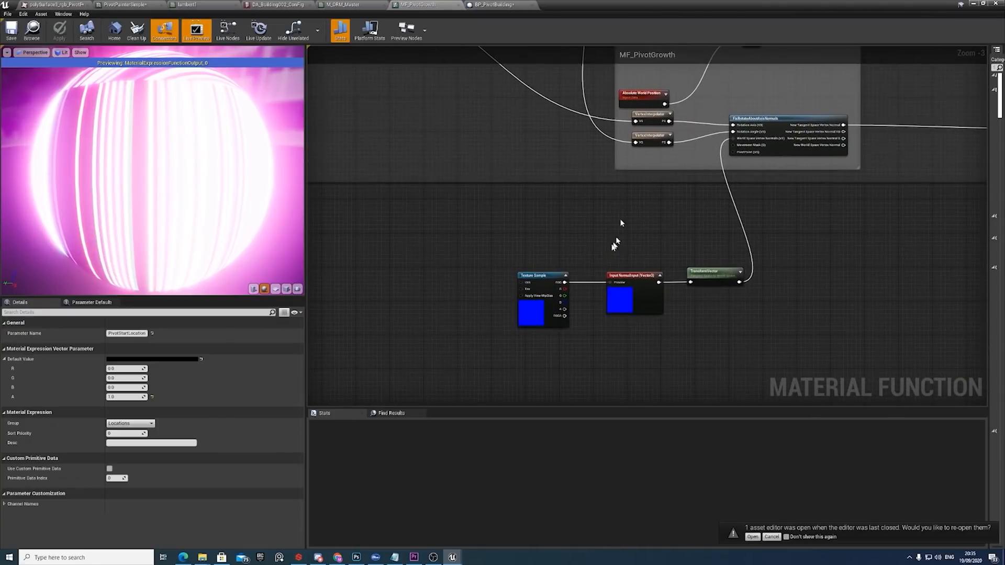
click(631, 278)
Select the RotationAxis and PivotPositionMask function inputs and follow their connections into the PivotPainter groups.
scroll(631, 278, down, 5)
right_drag(540, 236, 737, 264)
right_drag(526, 239, 692, 244)
scroll(565, 287, up, 5)
click(565, 286)
click(600, 187)
right_drag(595, 119, 590, 343)
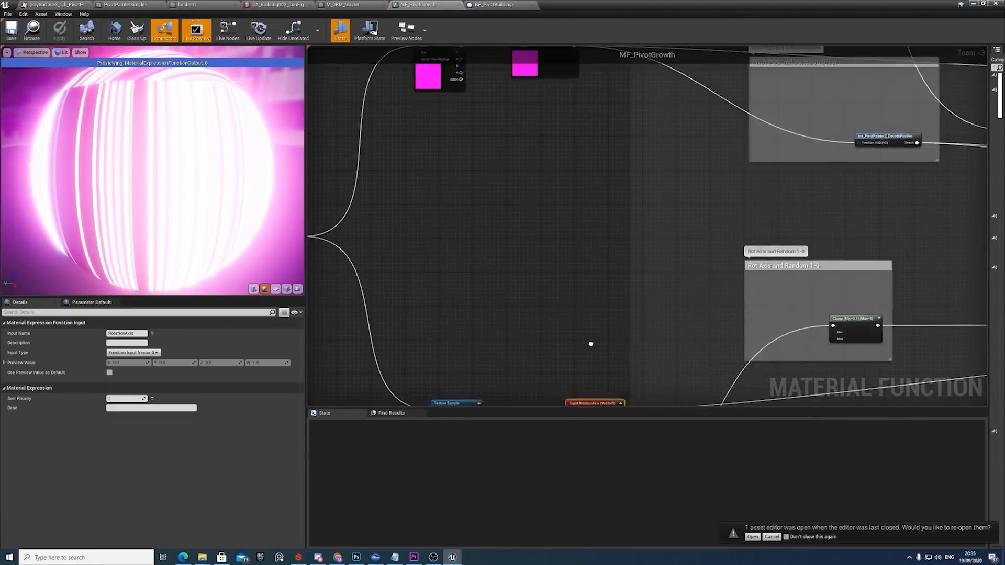
right_drag(560, 157, 542, 294)
click(526, 207)
right_drag(803, 285, 635, 269)
scroll(669, 262, down, 4)
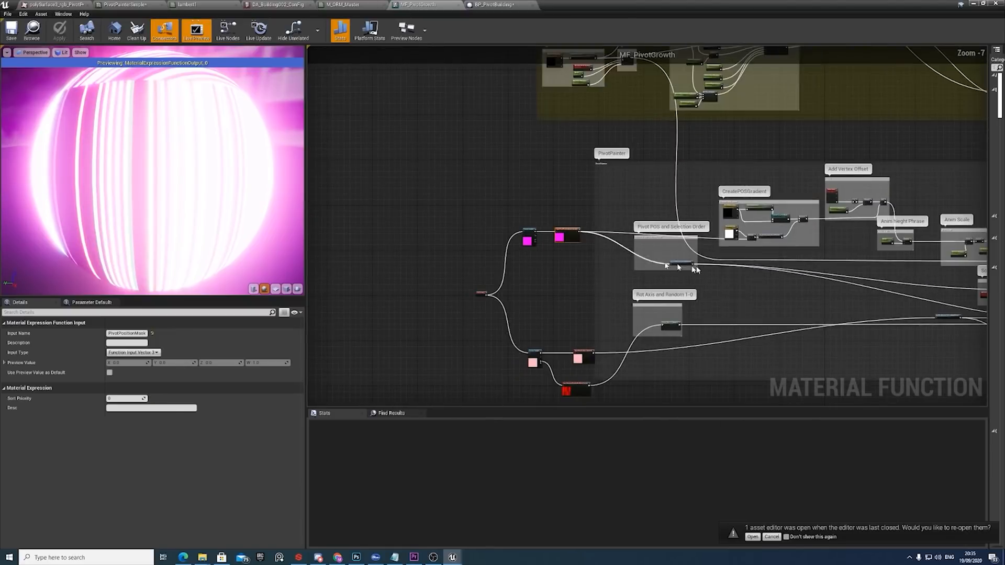
scroll(701, 268, up, 3)
right_drag(861, 283, 526, 259)
Return to the level editor, shift BP_PivotBuilding's start point along X and scrub Anim Phrase to about 4171.
click(983, 5)
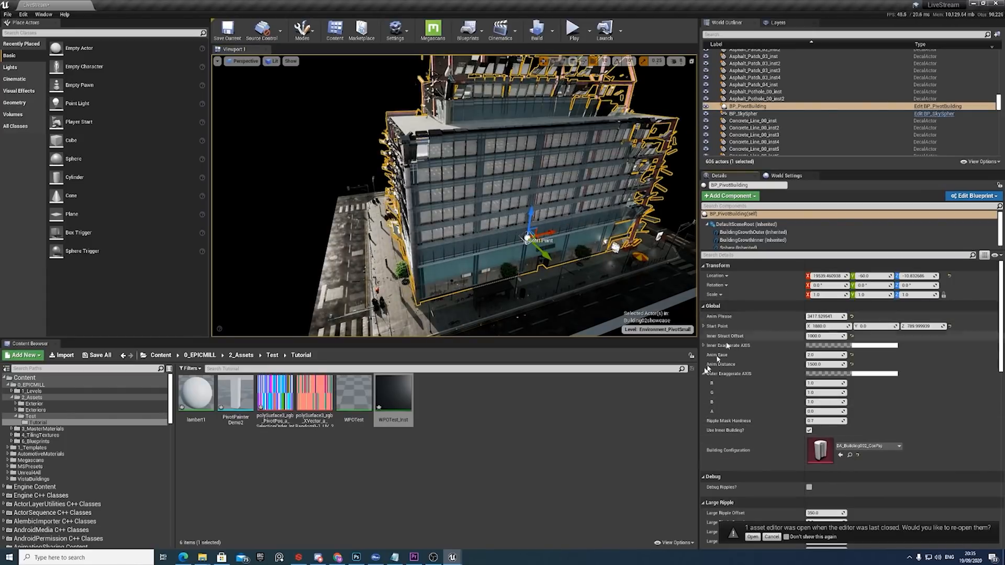
click(704, 374)
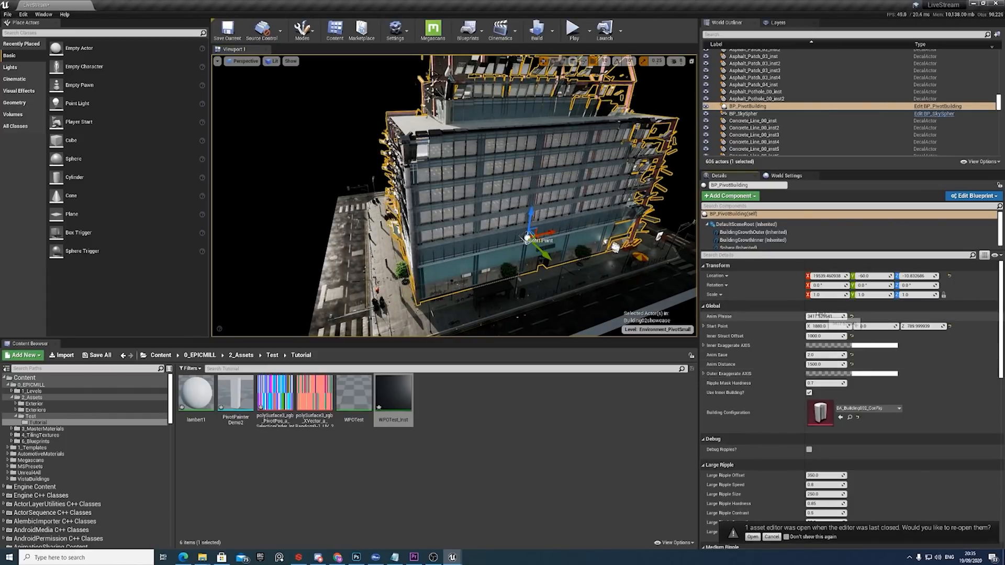
mouse_move(821, 315)
mouse_down()
mouse_move(807, 316)
mouse_move(840, 316)
mouse_move(825, 315)
mouse_up()
right_drag(523, 245, 495, 250)
drag(610, 193, 525, 210)
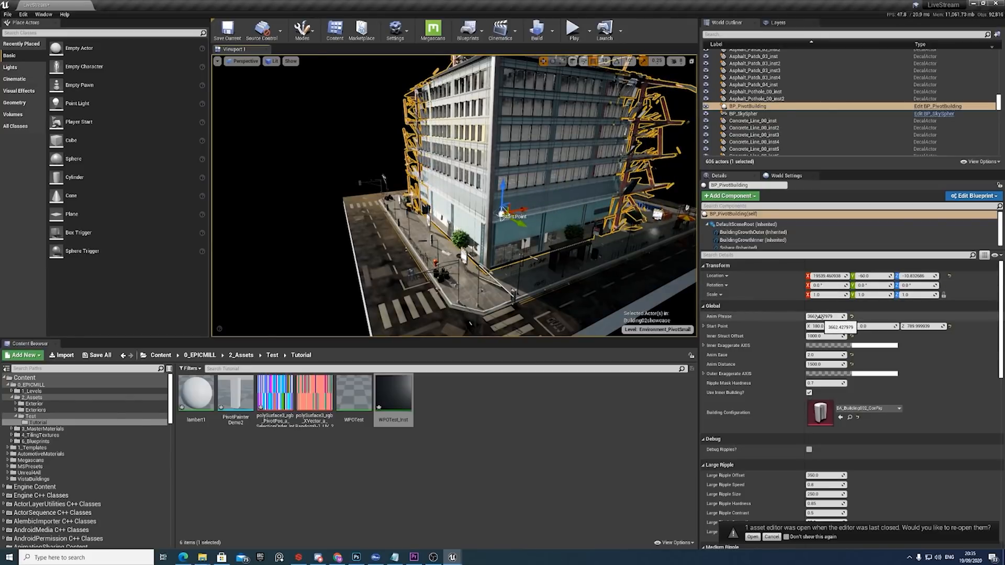
drag(820, 316, 843, 317)
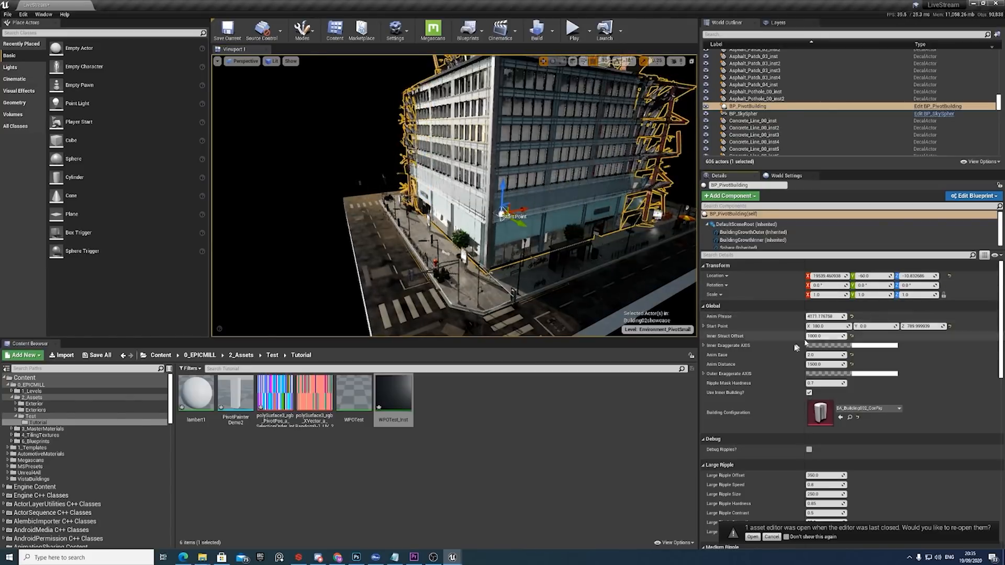
Try Outer Exaggerate AXIS B values of 1.5 and 2 on BP_PivotBuilding and inspect the assembly.
click(704, 374)
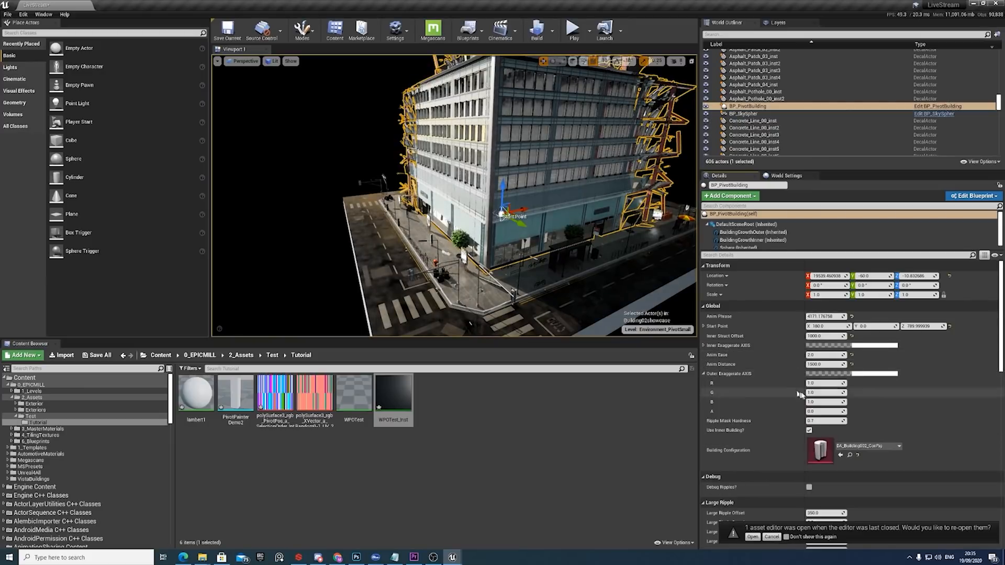
click(822, 403)
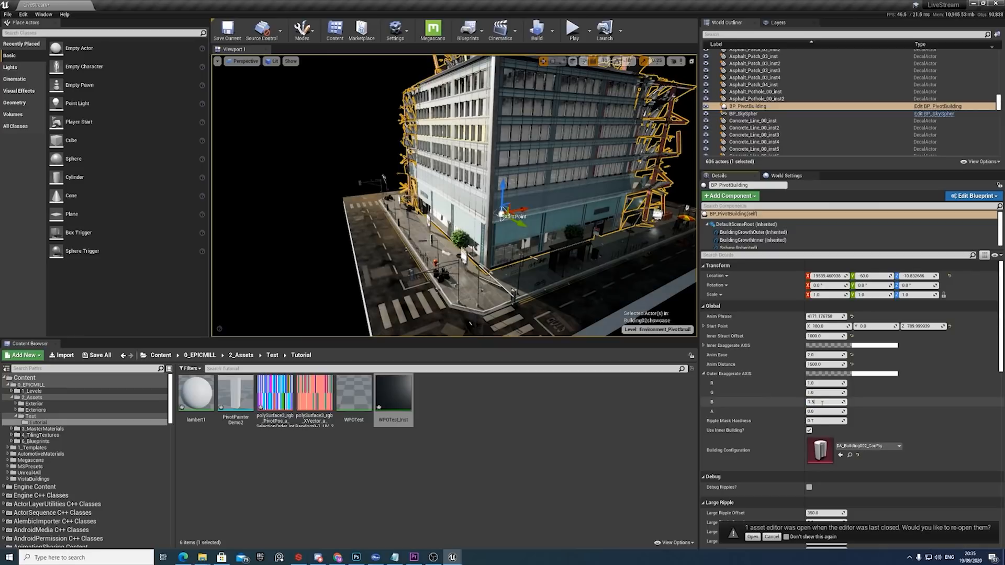
text(1.5)
key(Return)
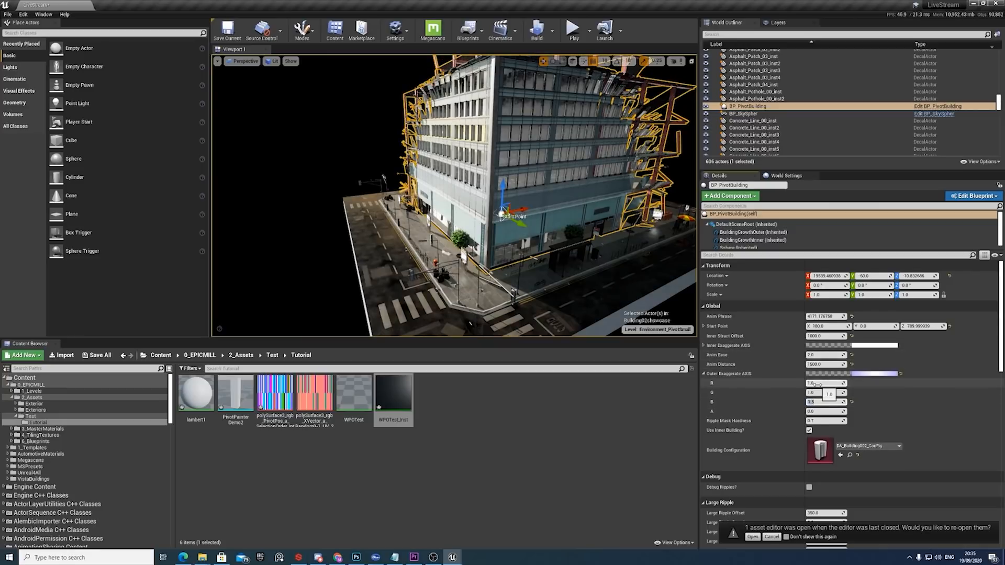
text(2)
key(Return)
right_drag(589, 215, 582, 211)
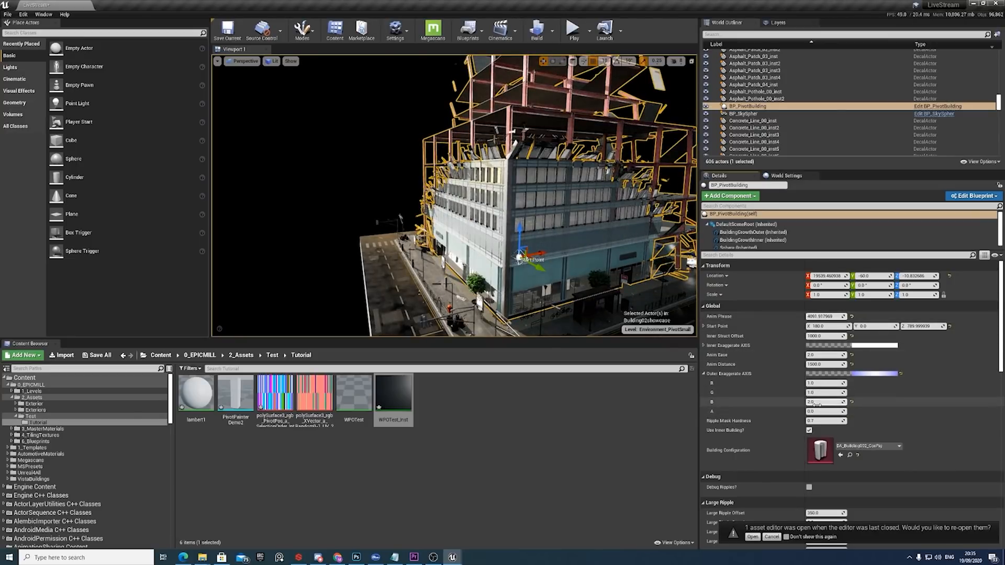
Set Outer Exaggerate AXIS B to 0.5 and scrub Anim Phrase upward to assemble more of the building.
key(Return)
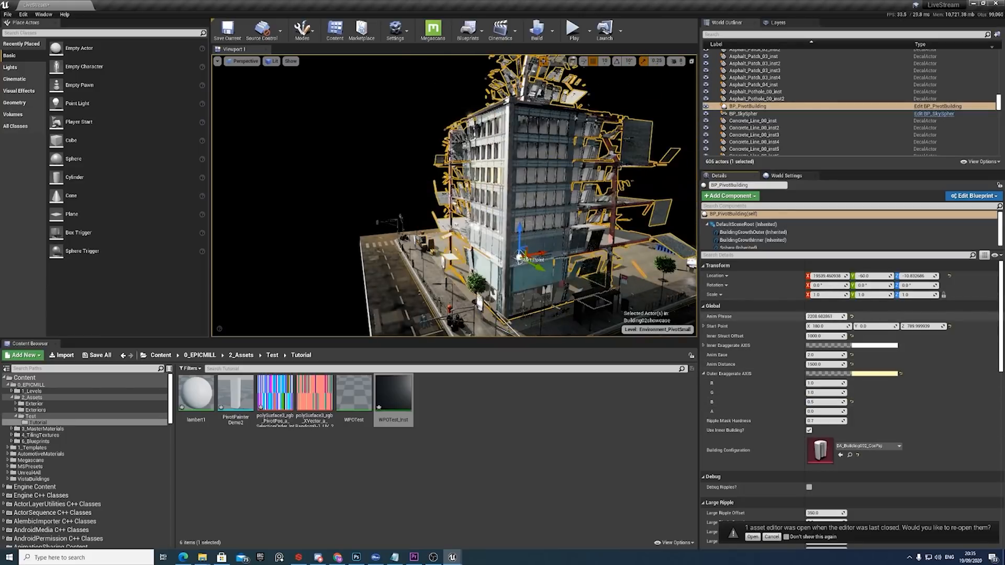
drag(826, 317, 856, 316)
right_drag(576, 220, 596, 207)
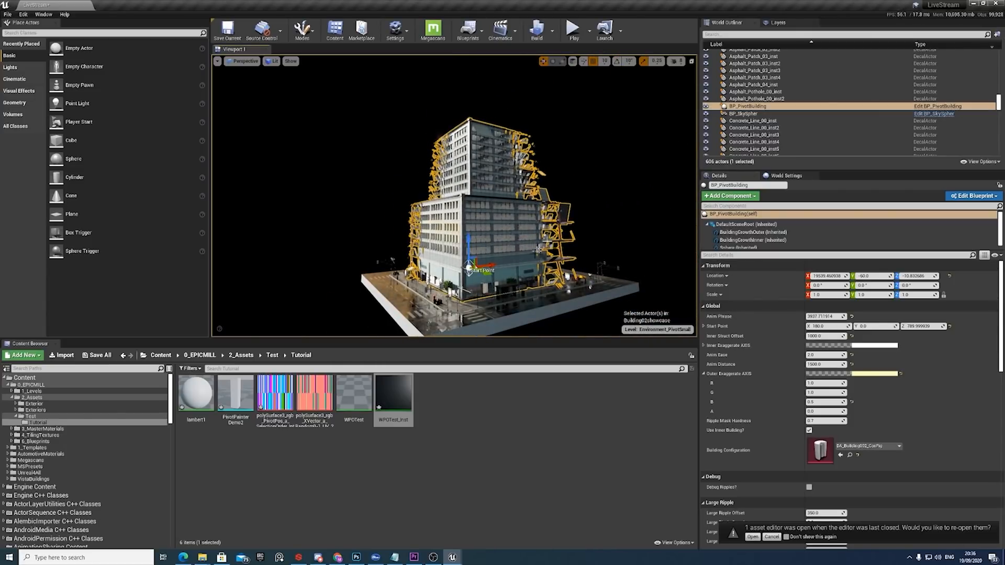
Move the building's start point along X to 500 in the viewport.
mouse_move(483, 266)
mouse_down()
mouse_move(518, 262)
mouse_move(496, 263)
mouse_up()
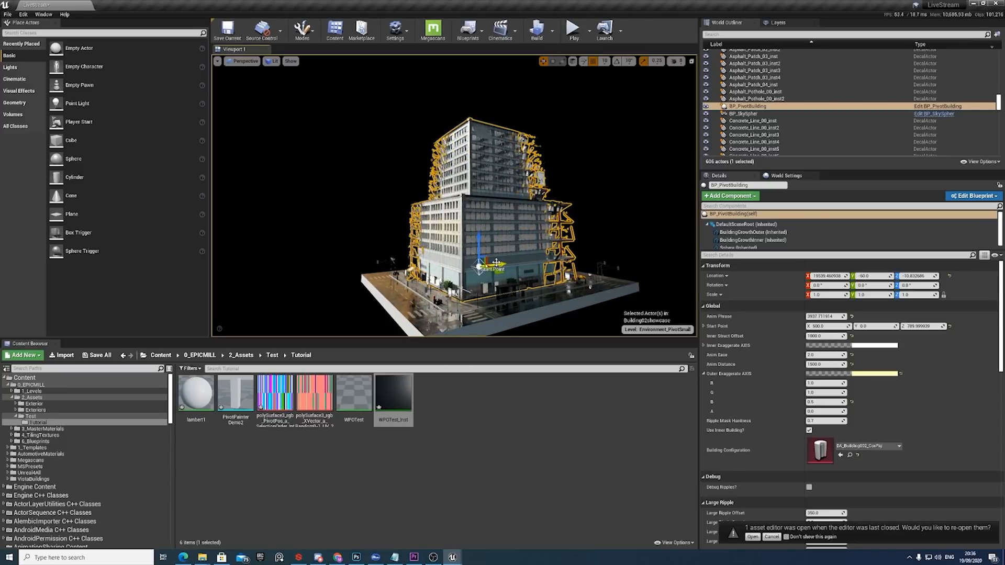
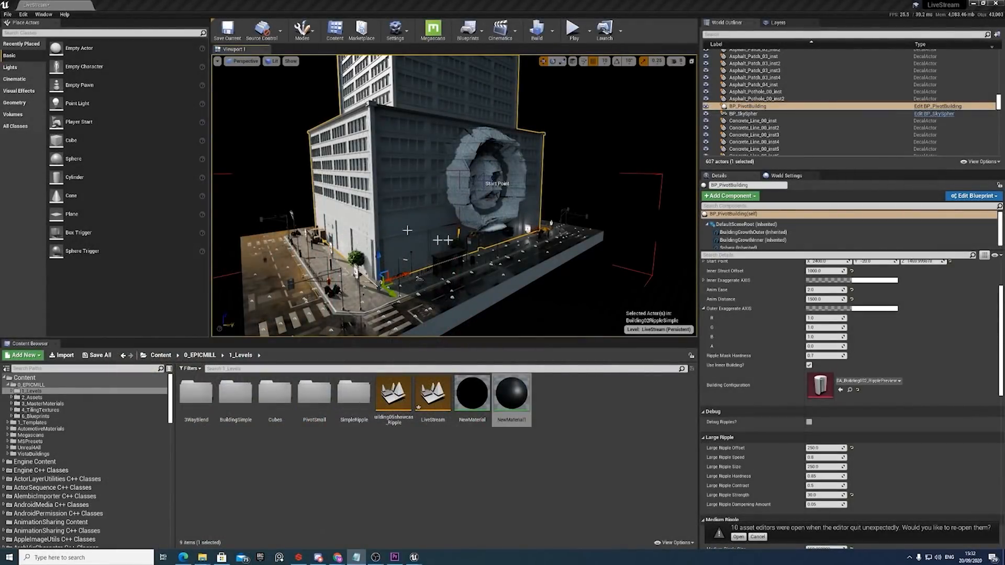
Examine the ripple rings around the start point on BP_PivotBuilding's facade from several angles.
right_drag(451, 224, 456, 223)
key(d)
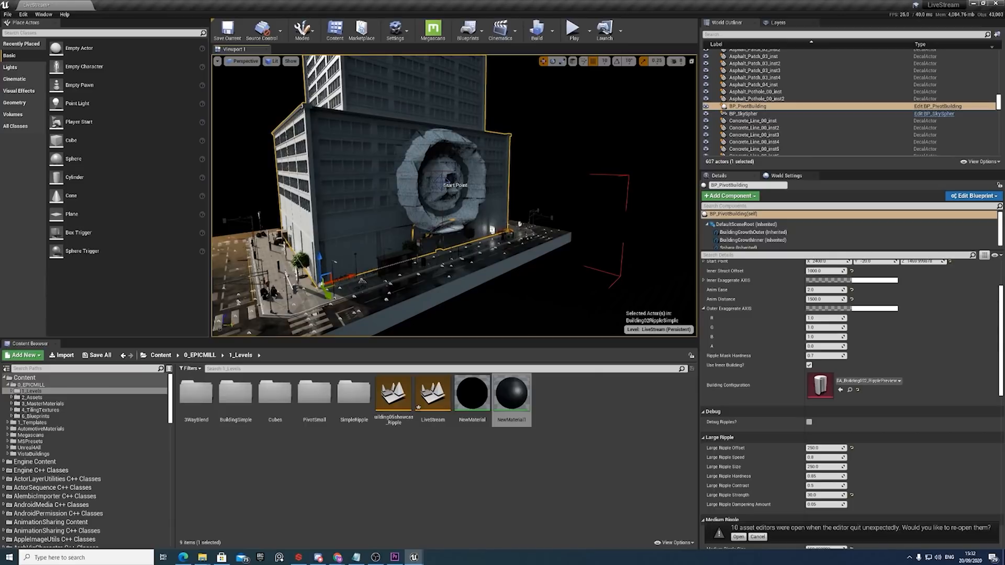
key(d)
click(534, 159)
key(w)
right_drag(483, 213, 486, 249)
key(s)
click(437, 227)
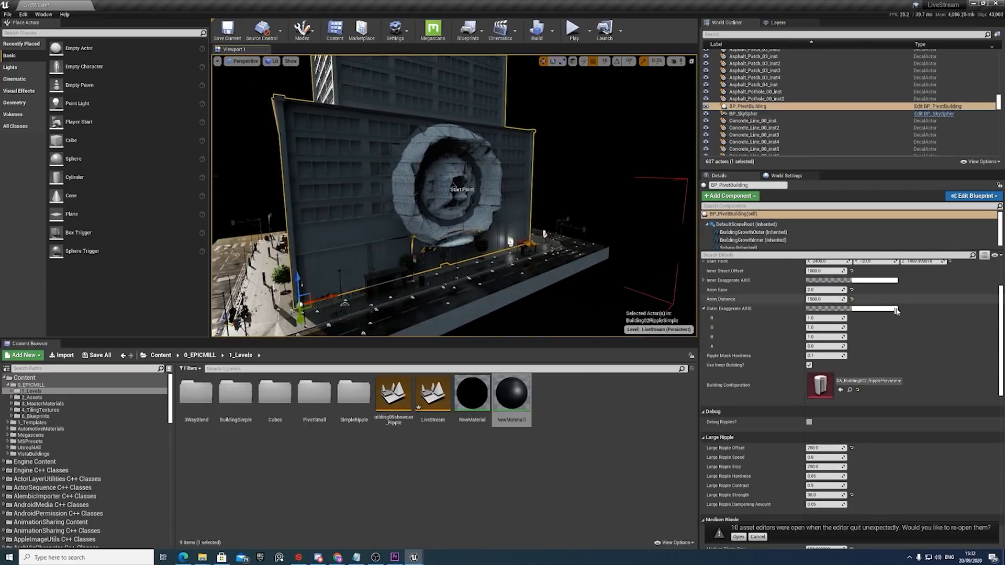
right_drag(611, 274, 612, 266)
key(a)
Scrub BP_PivotBuilding's Anim Phrase far up and back down to watch the ripples spread, ending at about 4082.
scroll(825, 314, up, 4)
drag(825, 314, 942, 314)
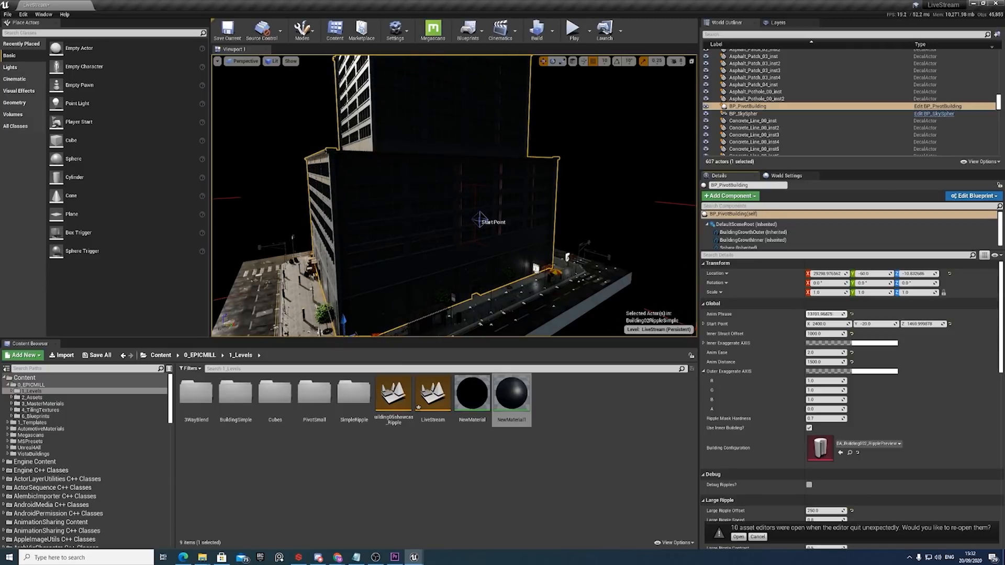
drag(826, 314, 833, 314)
drag(569, 262, 637, 271)
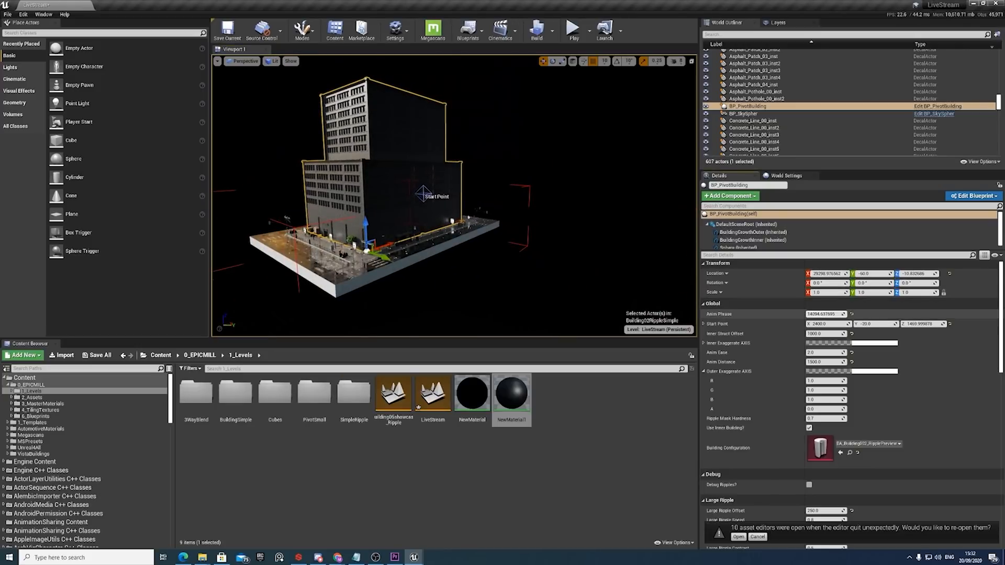
drag(826, 314, 780, 314)
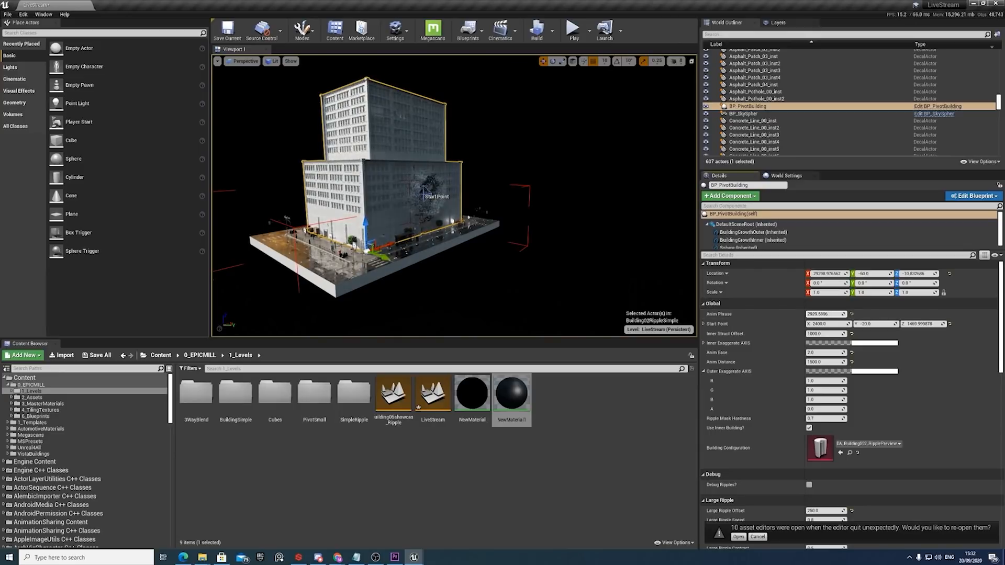
drag(824, 314, 844, 314)
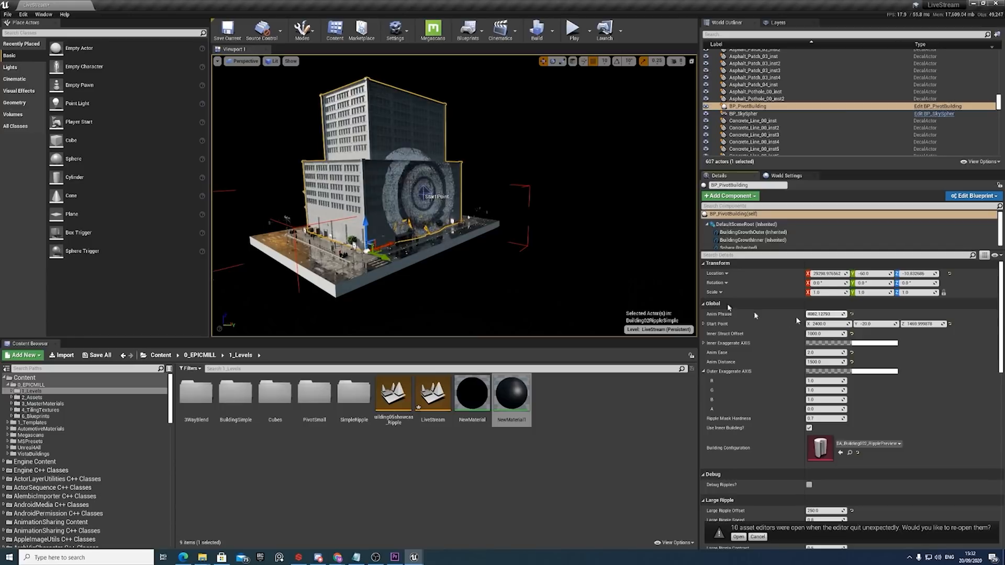
Set both Large Ripple Strength and Medium Ripple Strength to 0 on BP_PivotBuilding.
key(w)
mouse_move(523, 220)
right_down()
mouse_move(495, 217)
mouse_move(508, 216)
right_up()
scroll(824, 379, down, 5)
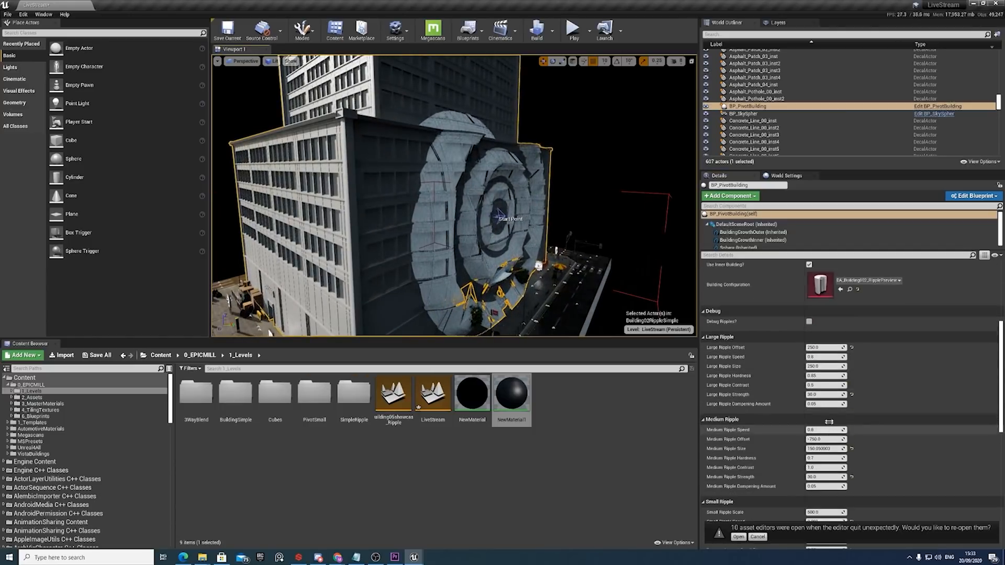
drag(824, 395, 814, 395)
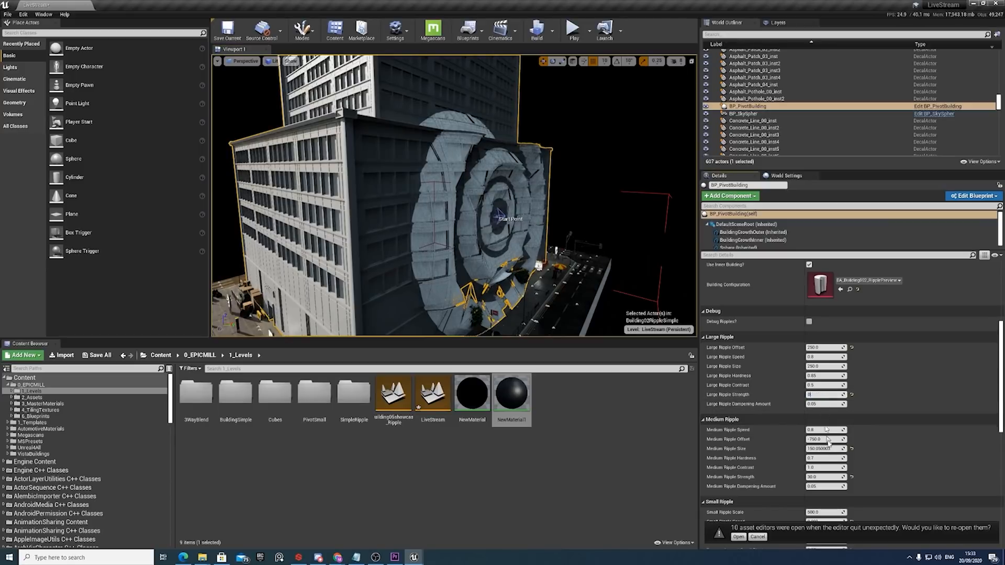
click(824, 477)
text(0)
key(Return)
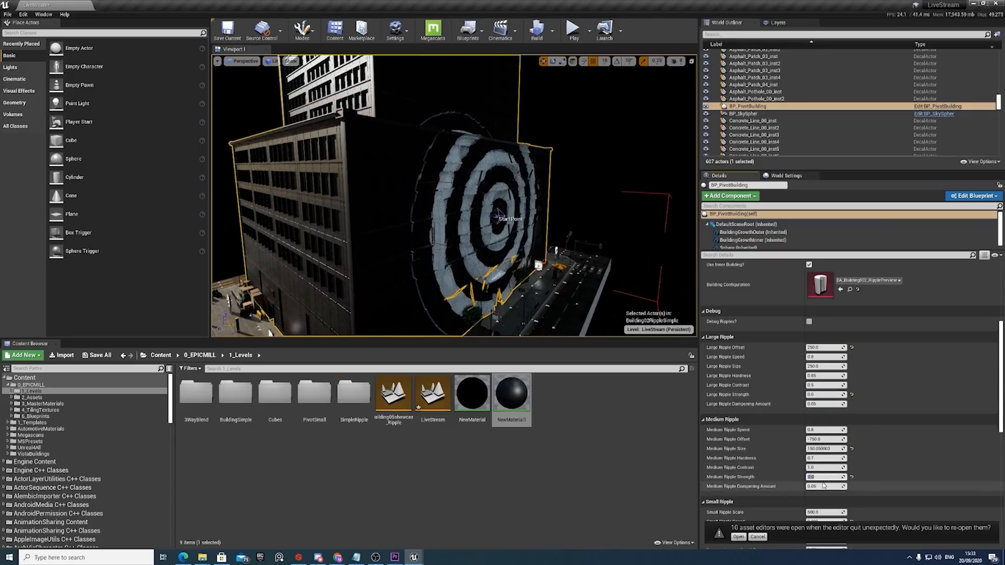
Set Small Ripple Strength to 0 so that all ripples on the facade are switched off.
scroll(825, 471, down, 4)
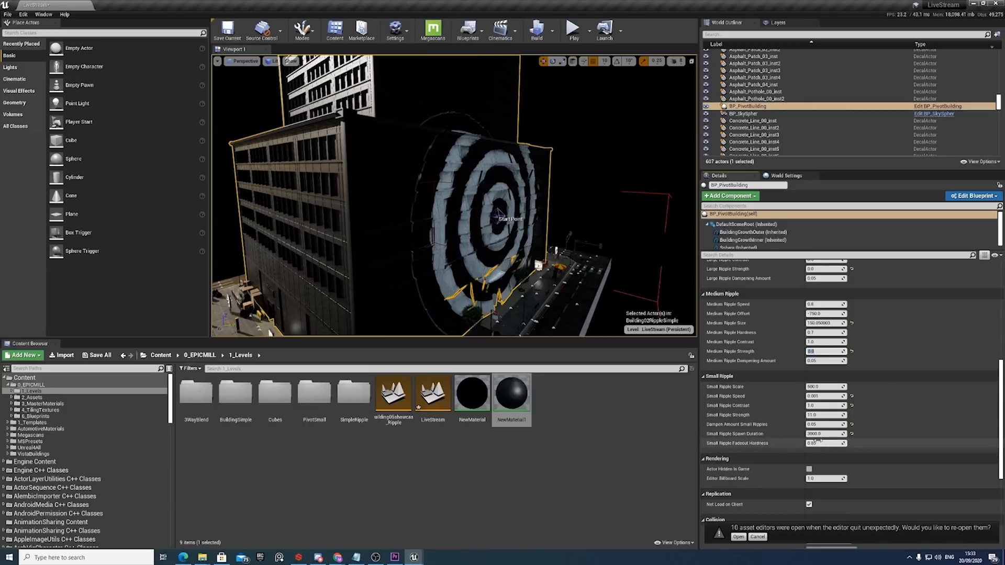
click(824, 415)
text(0)
key(Return)
scroll(821, 411, up, 2)
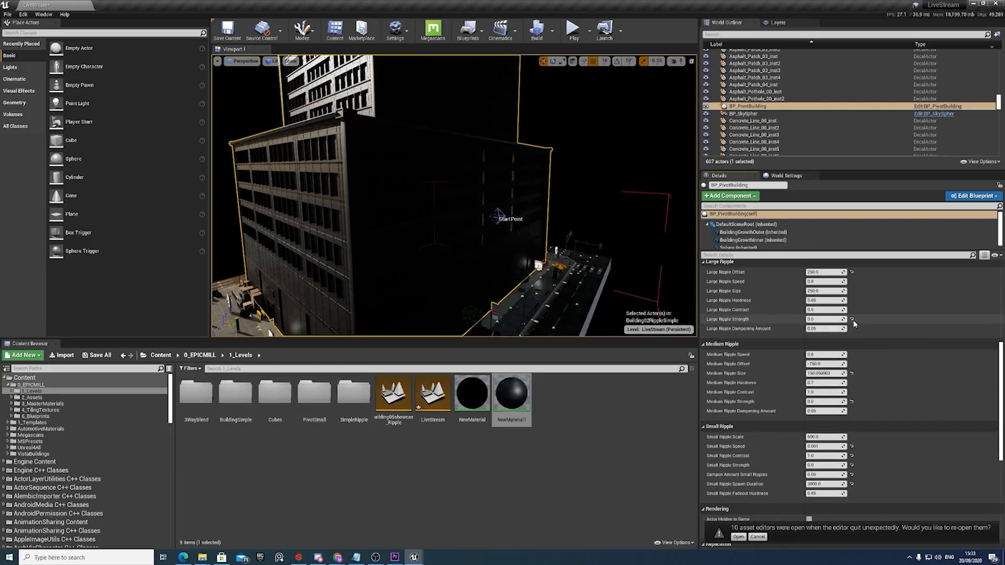
Reset Large Ripple Strength to its default of 25 and scrub Anim Phrase to about 3818.
click(852, 319)
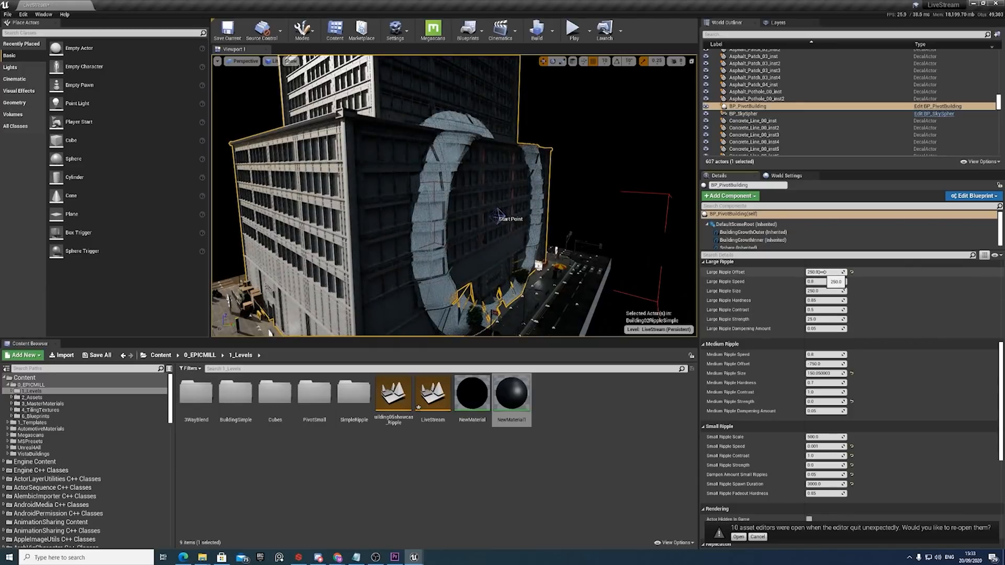
scroll(829, 277, up, 9)
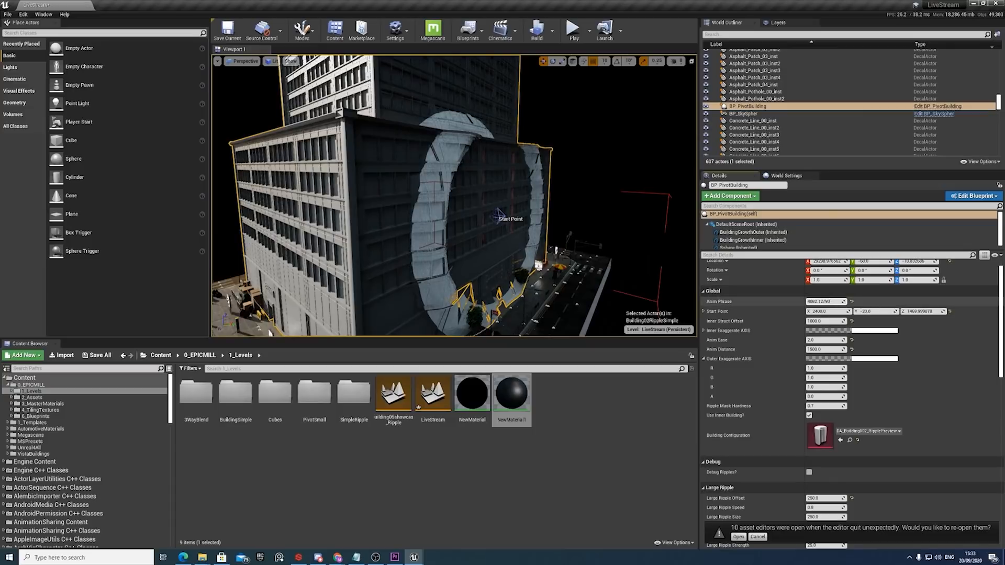
mouse_move(825, 302)
mouse_down()
mouse_move(767, 302)
mouse_move(830, 301)
mouse_up()
scroll(818, 440, down, 2)
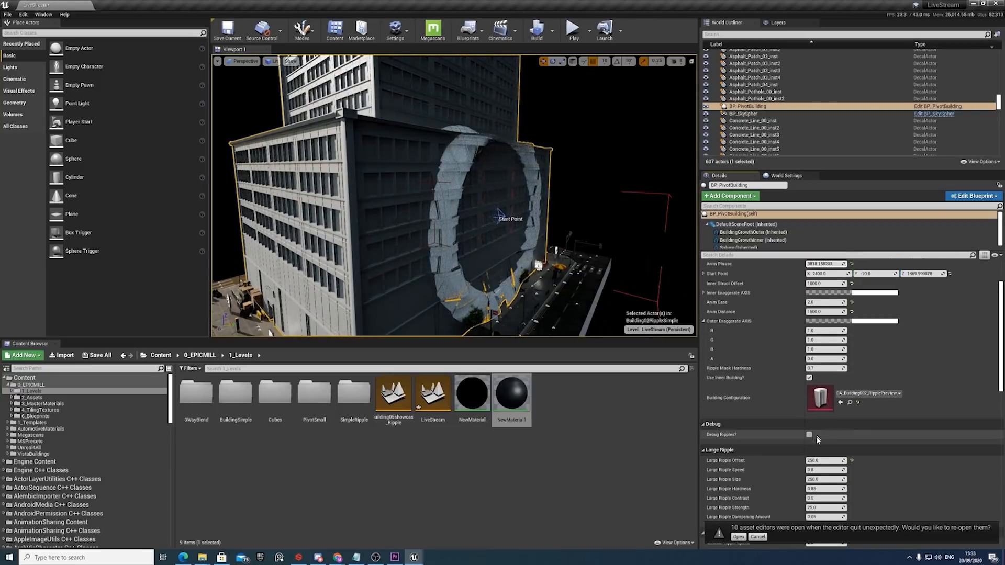
Reset Medium Ripple Strength to 25, then try another Medium Ripple Offset and restore it to -750.
scroll(819, 445, down, 5)
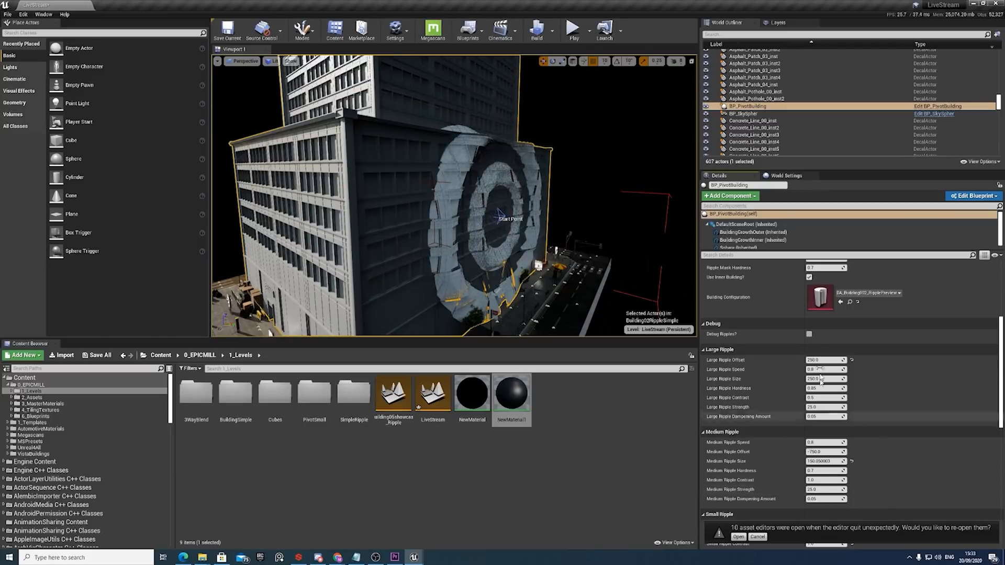
scroll(828, 325, up, 5)
scroll(827, 326, down, 4)
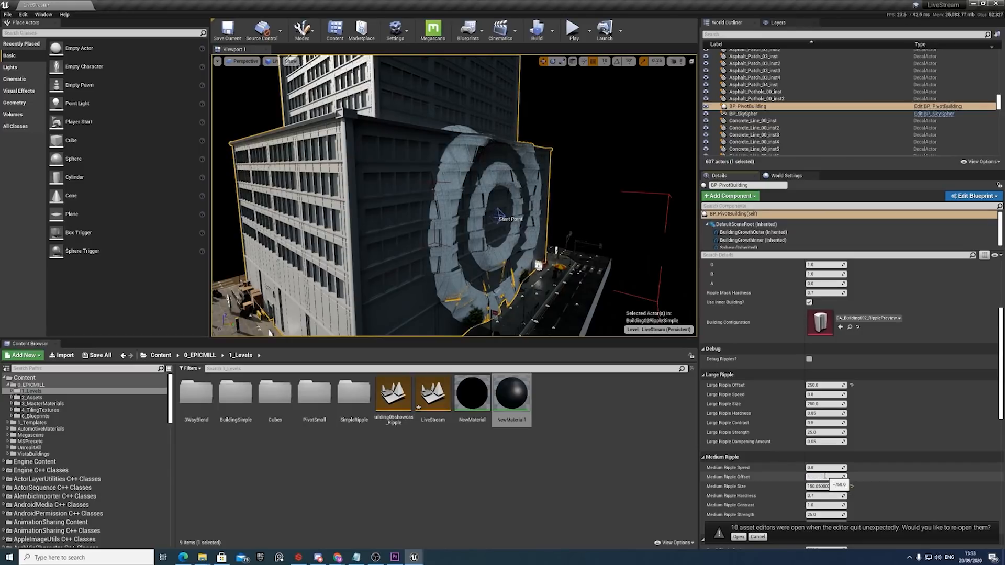
key(Return)
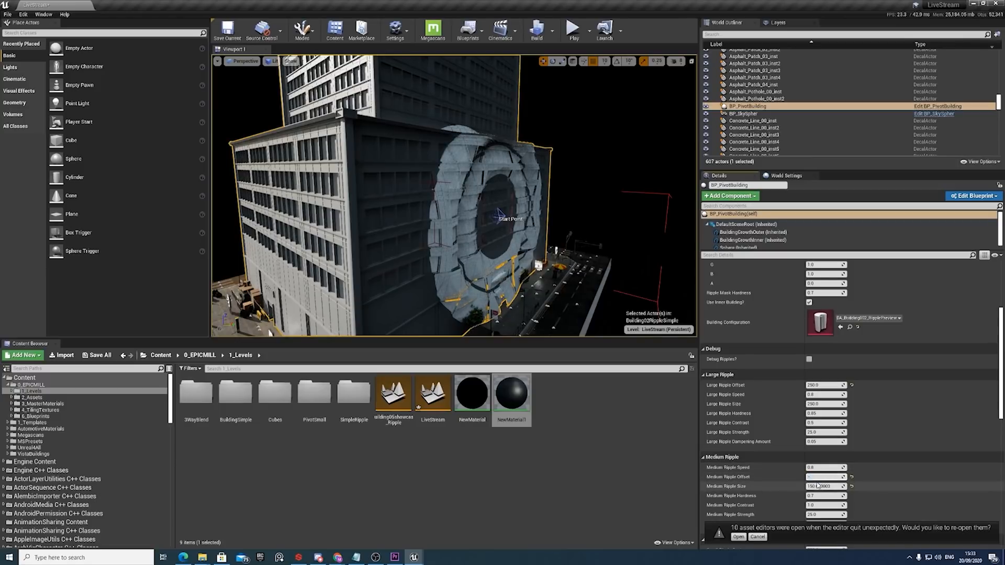
text(-750)
key(Return)
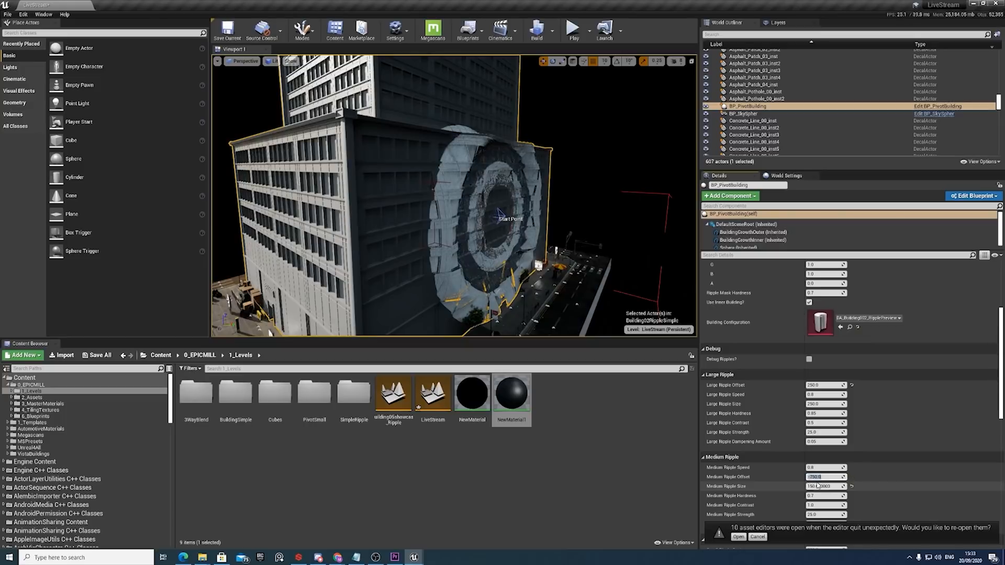
Scrub Anim Phrase up to about 4478 and inspect the large and medium ripples close to the facade.
scroll(834, 311, up, 2)
scroll(834, 310, up, 5)
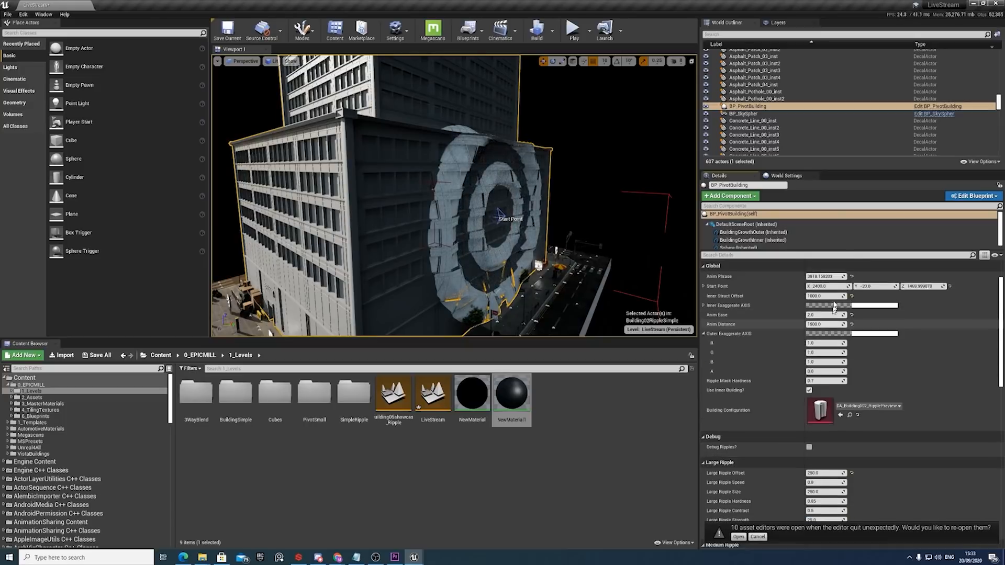
mouse_move(832, 314)
mouse_down()
mouse_move(814, 314)
mouse_move(848, 313)
mouse_move(824, 314)
mouse_up()
middle_drag(576, 199, 534, 215)
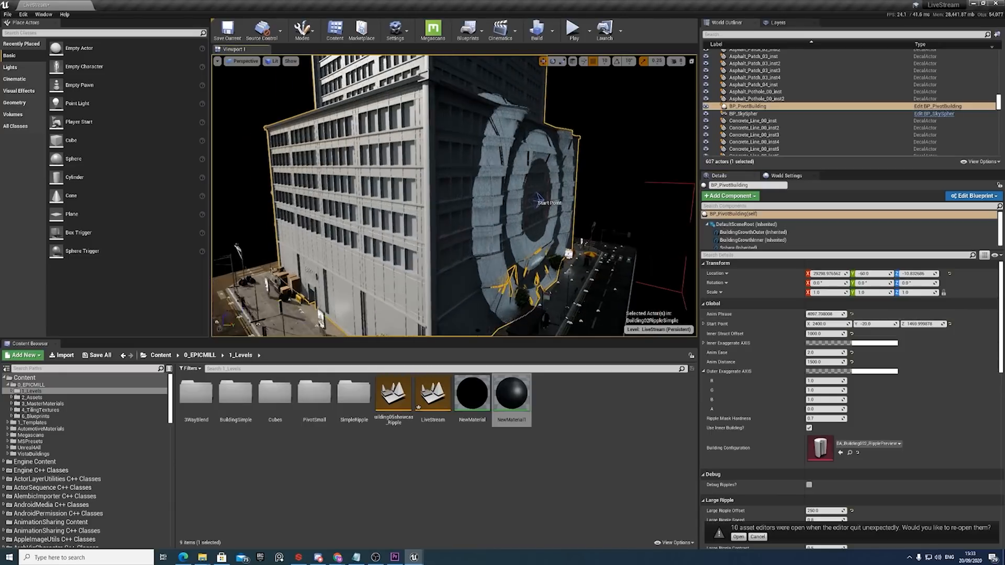
key(w)
mouse_move(586, 255)
right_down()
mouse_move(576, 249)
mouse_move(586, 255)
right_up()
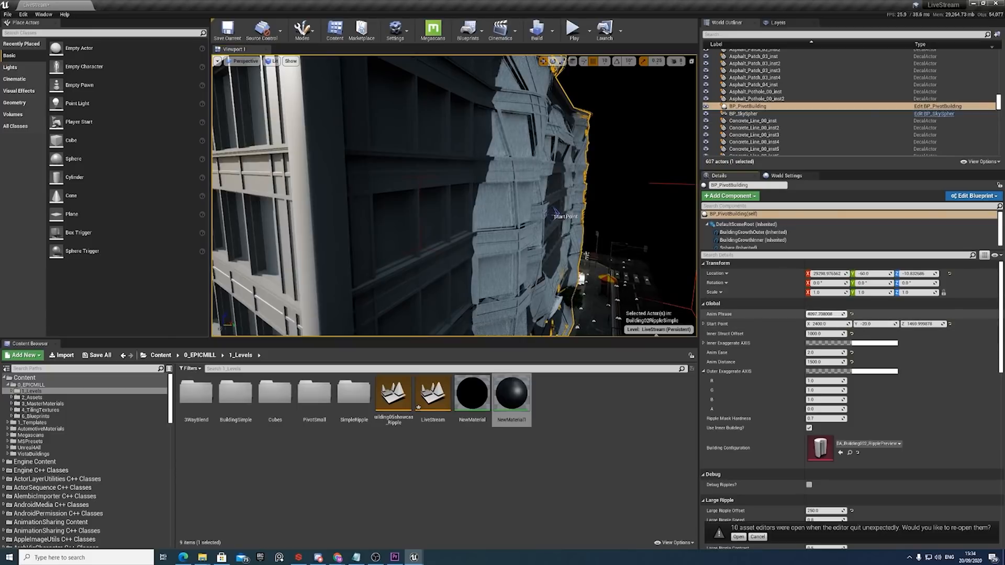
mouse_move(825, 314)
mouse_down()
mouse_move(853, 314)
mouse_move(808, 313)
mouse_move(837, 314)
mouse_up()
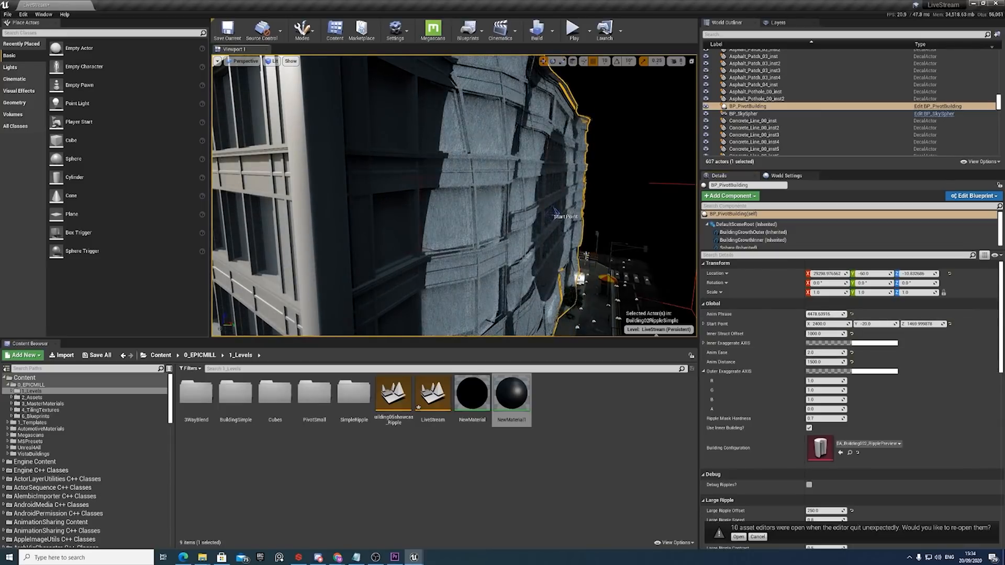
right_drag(419, 199, 461, 199)
Reset Small Ripple Strength to its default of 11 to bring the small ripples back.
scroll(847, 431, down, 3)
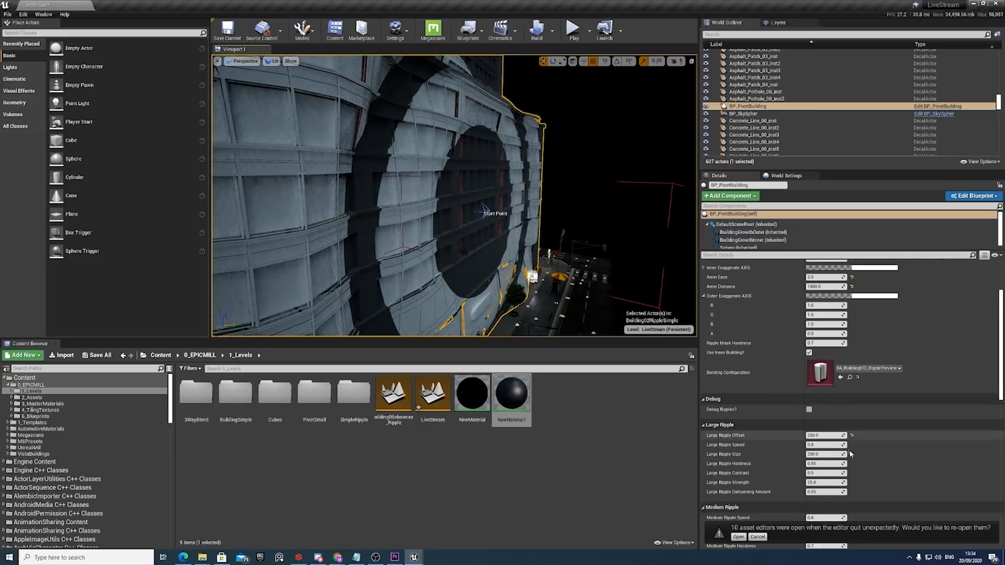
scroll(851, 454, down, 4)
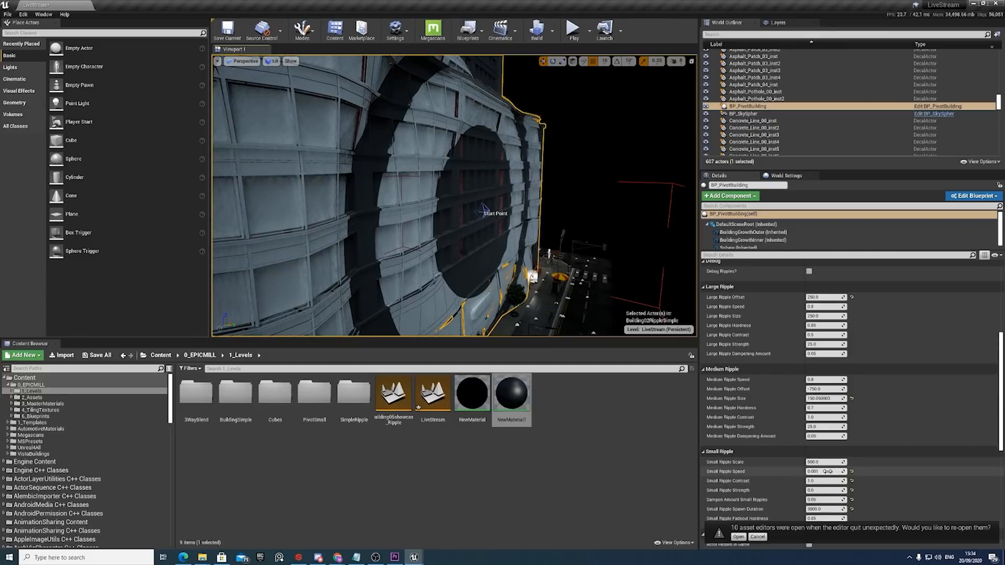
scroll(824, 477, down, 1)
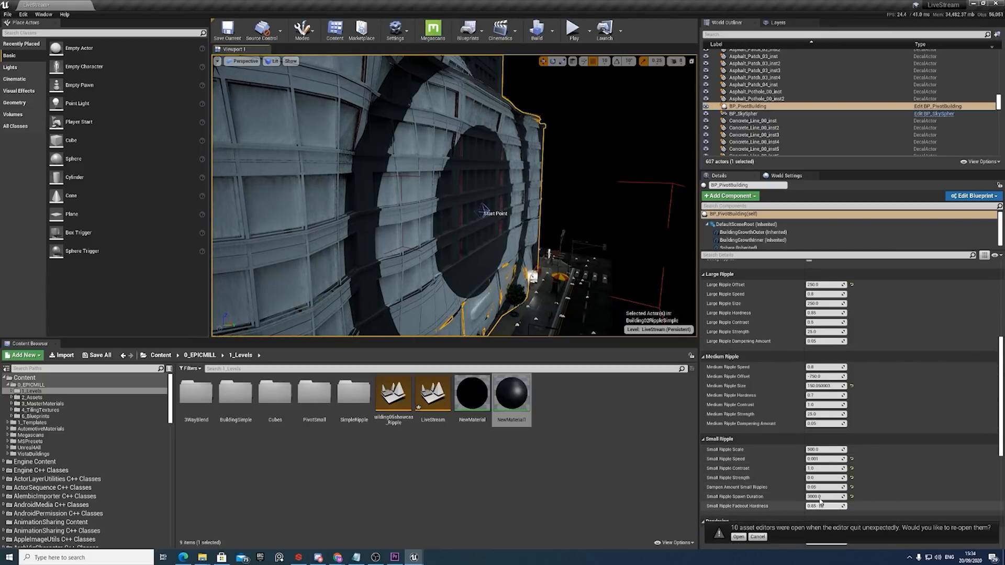
click(851, 479)
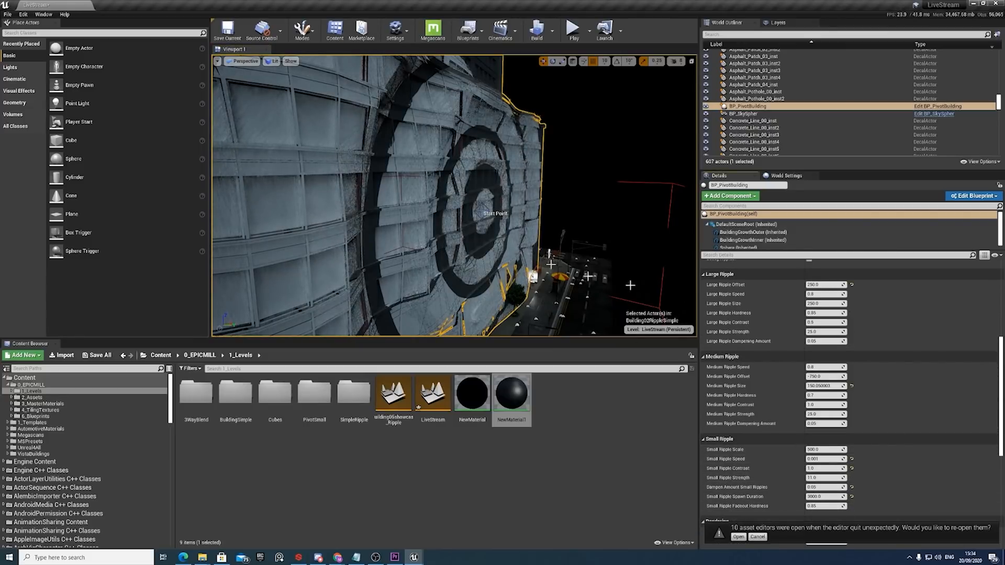
Isolate the small ripples by setting Large Ripple Strength and Medium Ripple Strength to 0.
scroll(858, 338, up, 4)
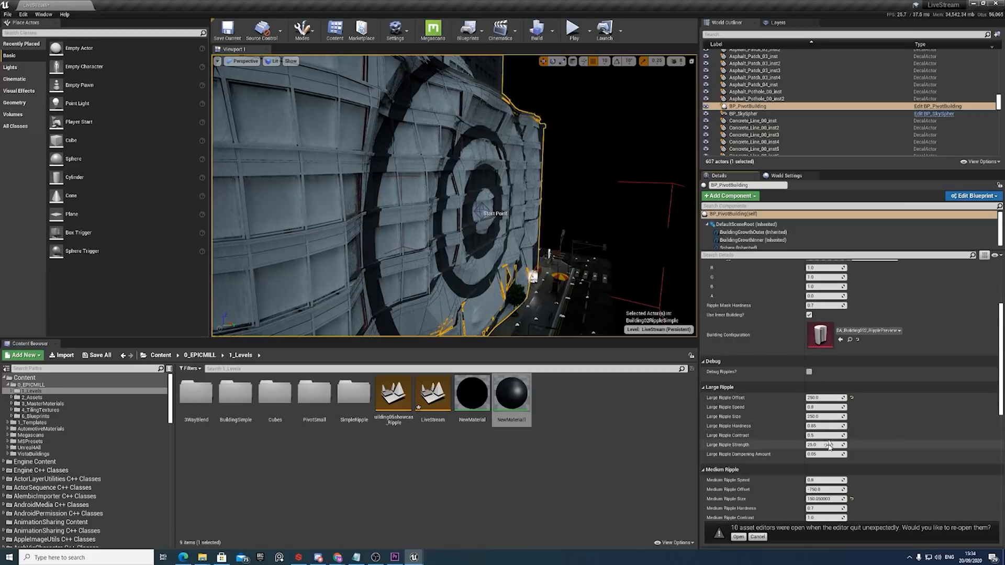
scroll(837, 443, down, 1)
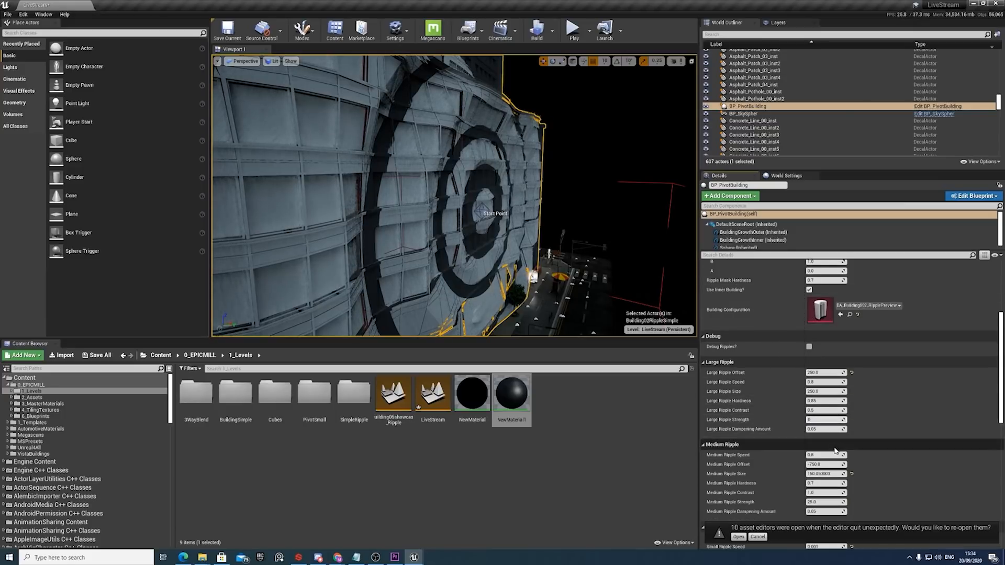
key(Return)
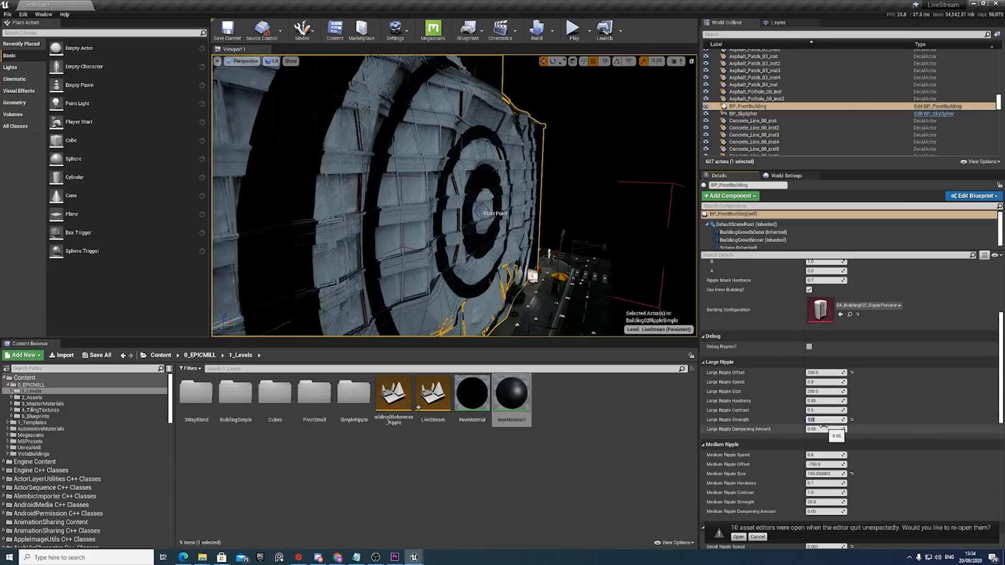
scroll(824, 456, down, 1)
scroll(820, 470, down, 1)
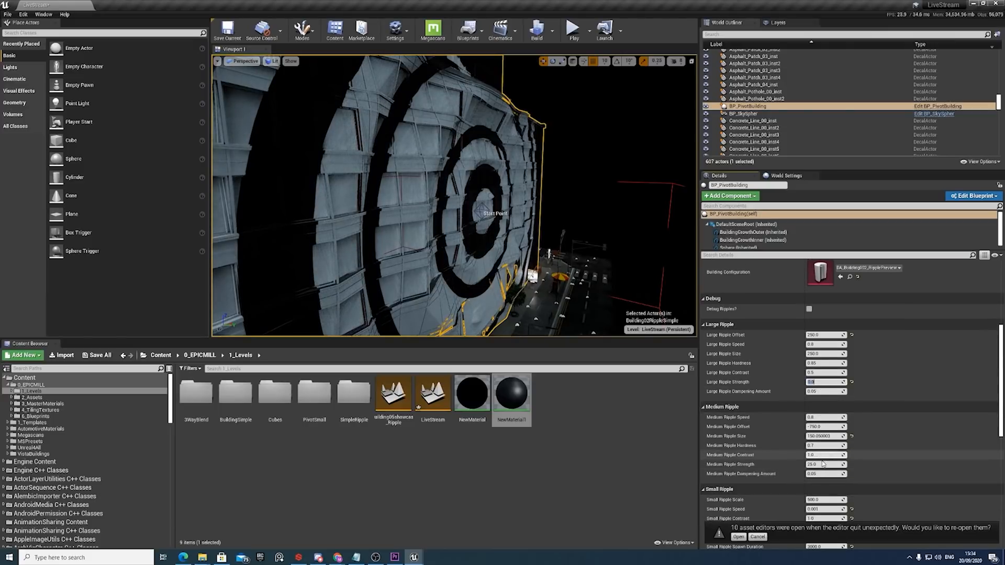
click(822, 465)
text(0)
key(Return)
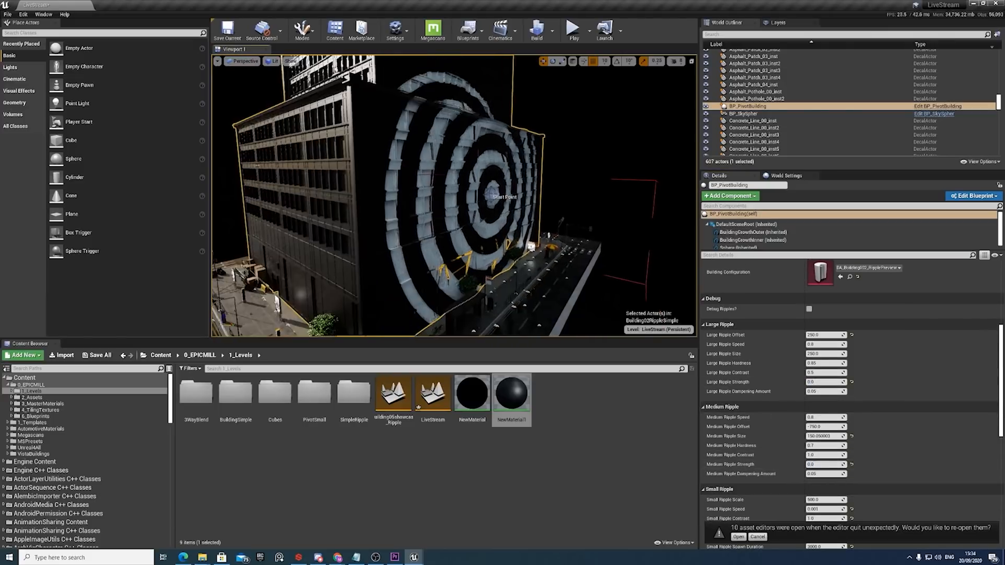
Scrub the animation until the small ripples reach the building's corner and set Small Ripple Strength to 20.
scroll(815, 333, up, 6)
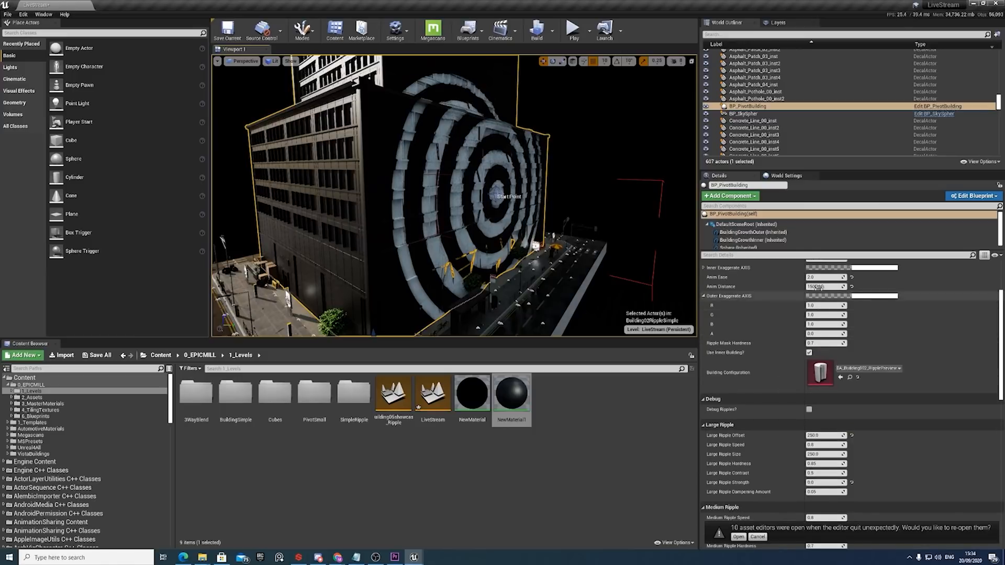
mouse_move(821, 289)
mouse_down()
mouse_move(968, 289)
mouse_move(876, 289)
mouse_move(786, 312)
mouse_move(858, 299)
mouse_up()
scroll(786, 419, down, 5)
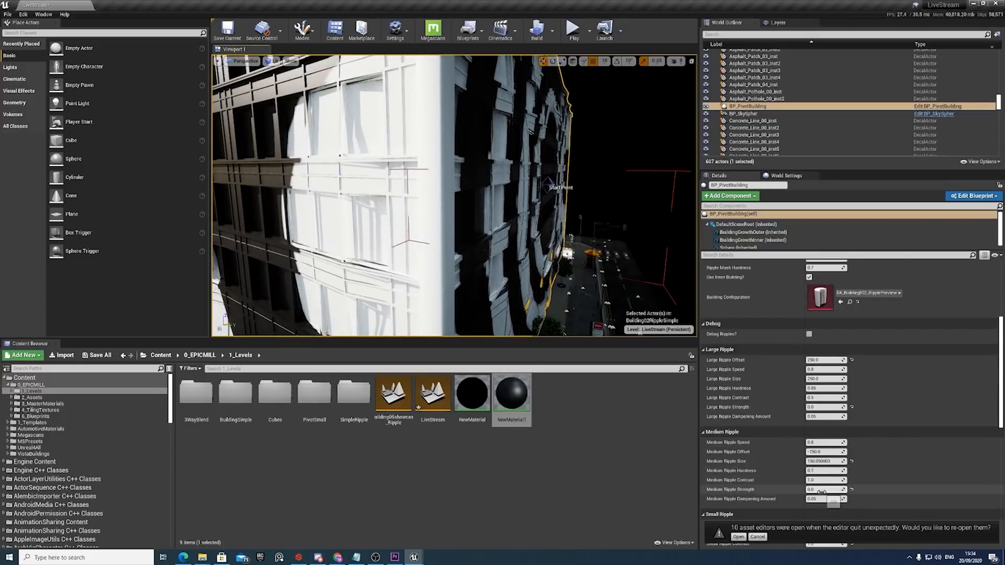
scroll(824, 497, down, 3)
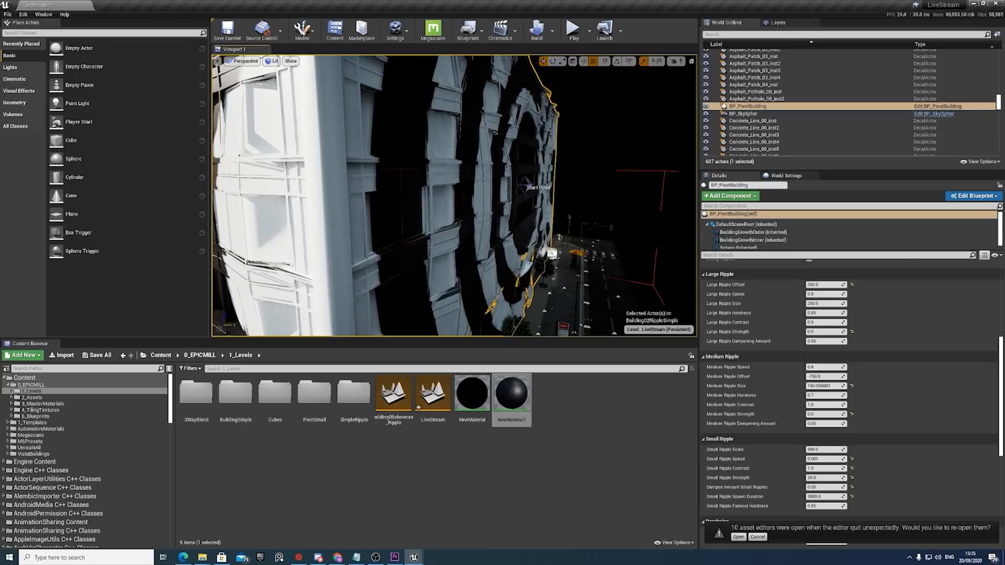
Bring the RippleSimple material editor onto this screen, maximize it and view the nodes feeding the material output.
drag(1004, 111, 1004, 114)
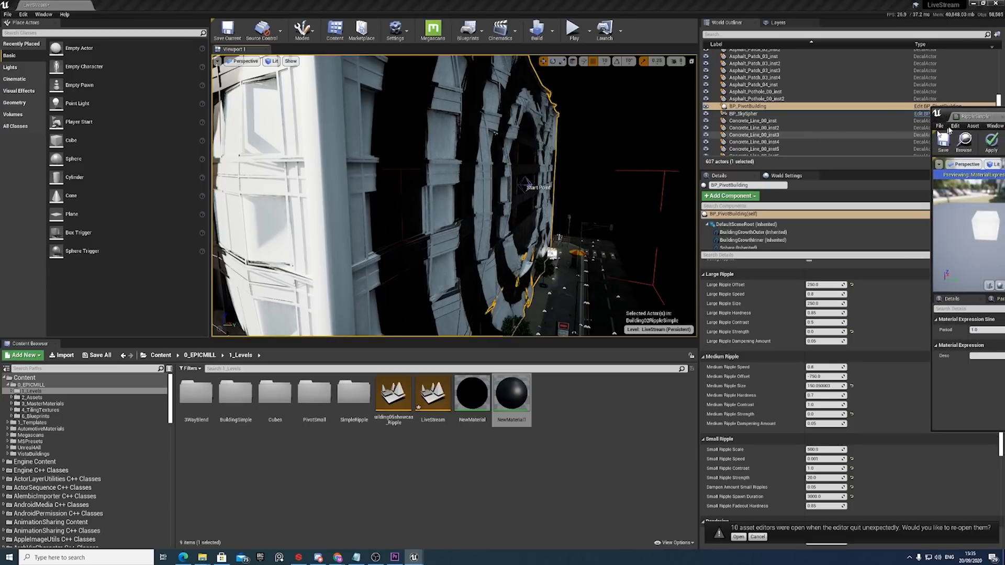
drag(948, 115, 560, 92)
click(848, 86)
scroll(572, 265, down, 4)
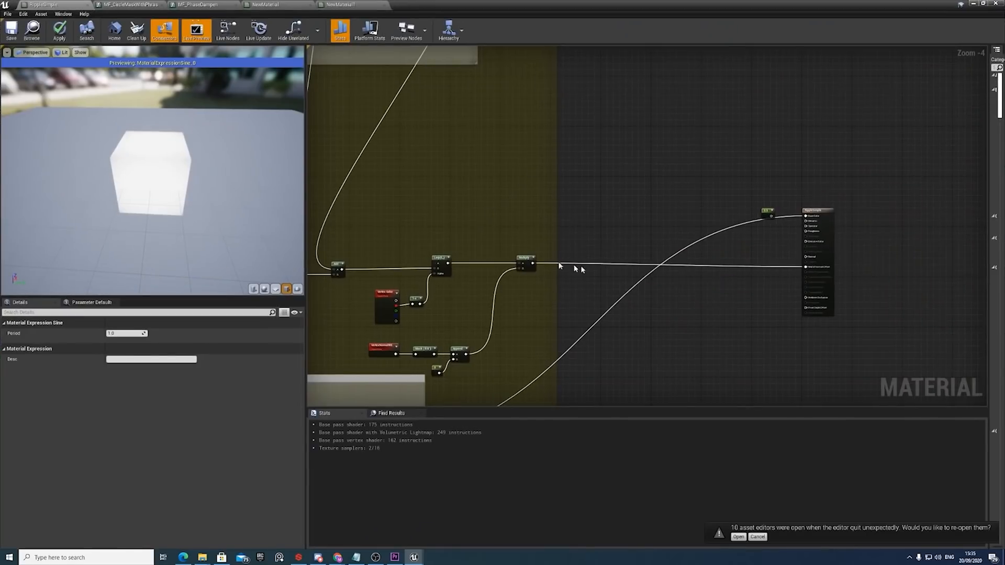
Find the RippleCenter group in the material graph and inspect its RippleStartLocation parameter.
right_drag(557, 267, 635, 261)
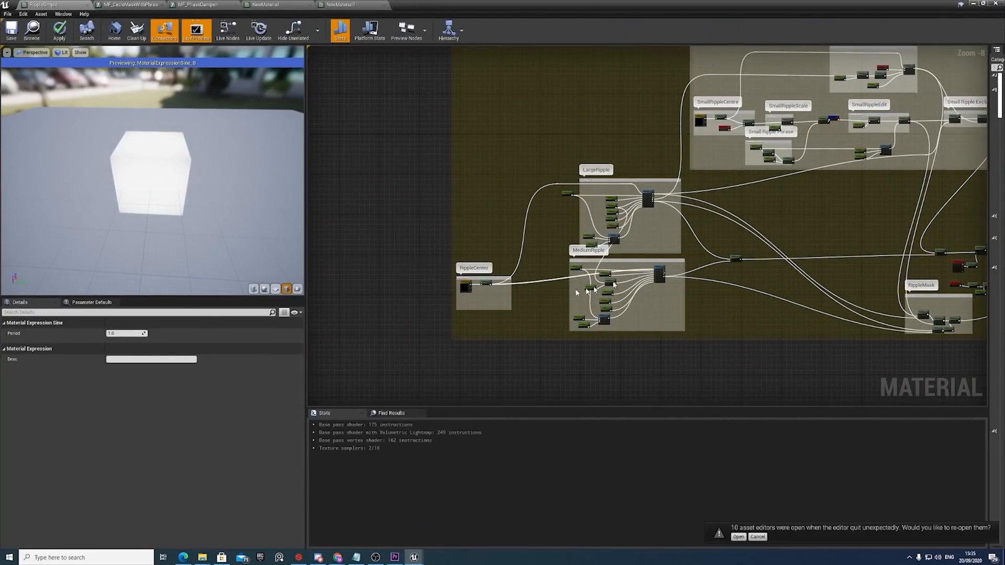
click(466, 290)
scroll(466, 289, up, 5)
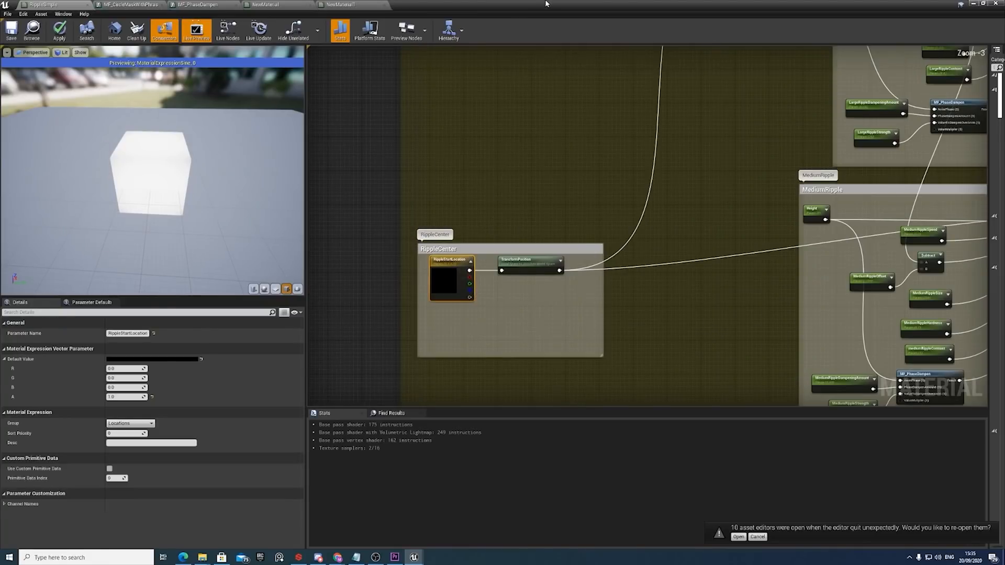
View the ripple start point on the building in the level, and return to the maximized material graph to inspect the TransformPosition node.
drag(545, 4, 646, 356)
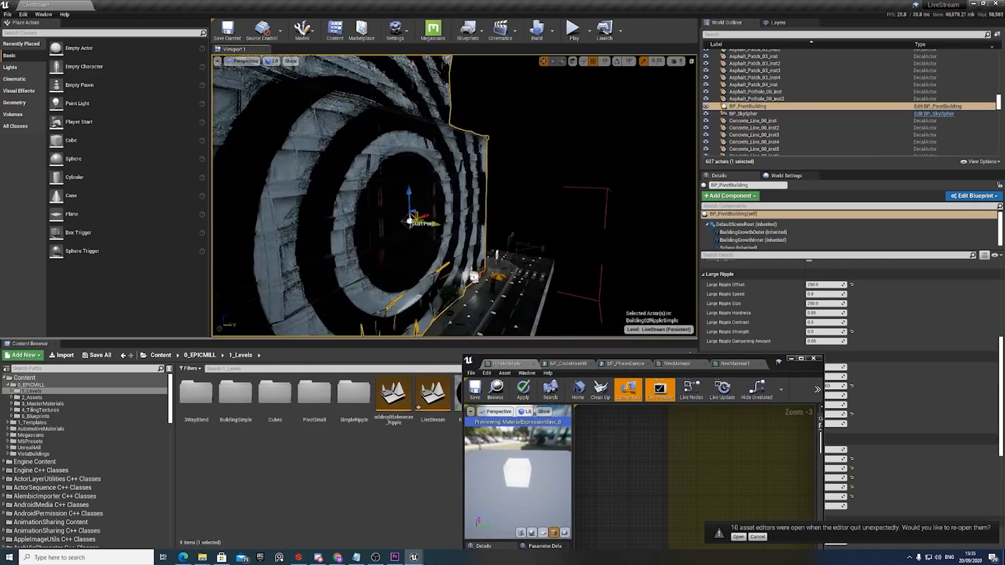
right_drag(540, 234, 535, 239)
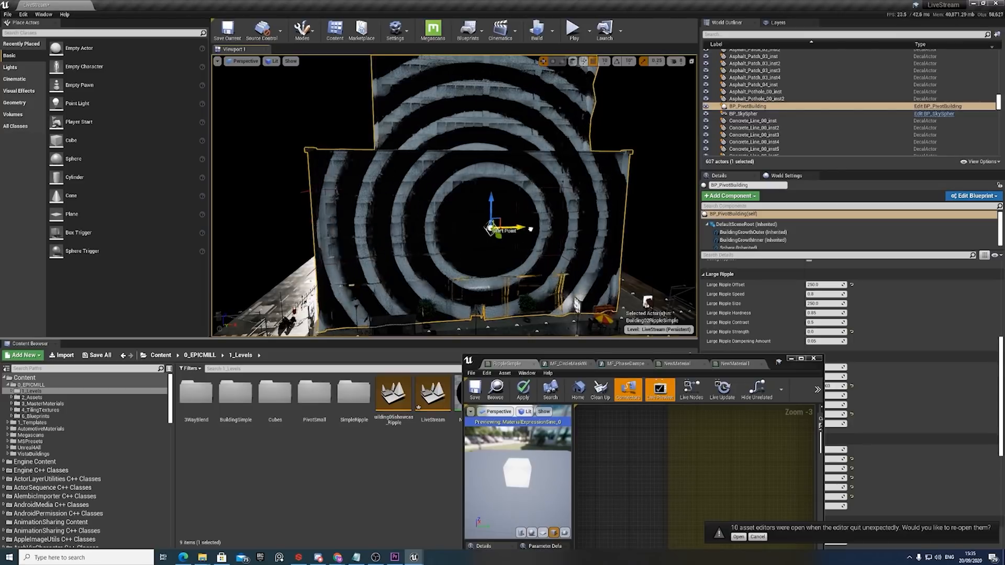
mouse_move(518, 229)
mouse_down()
mouse_move(584, 283)
mouse_move(449, 223)
mouse_move(553, 233)
mouse_move(464, 229)
mouse_move(507, 233)
mouse_up()
click(801, 359)
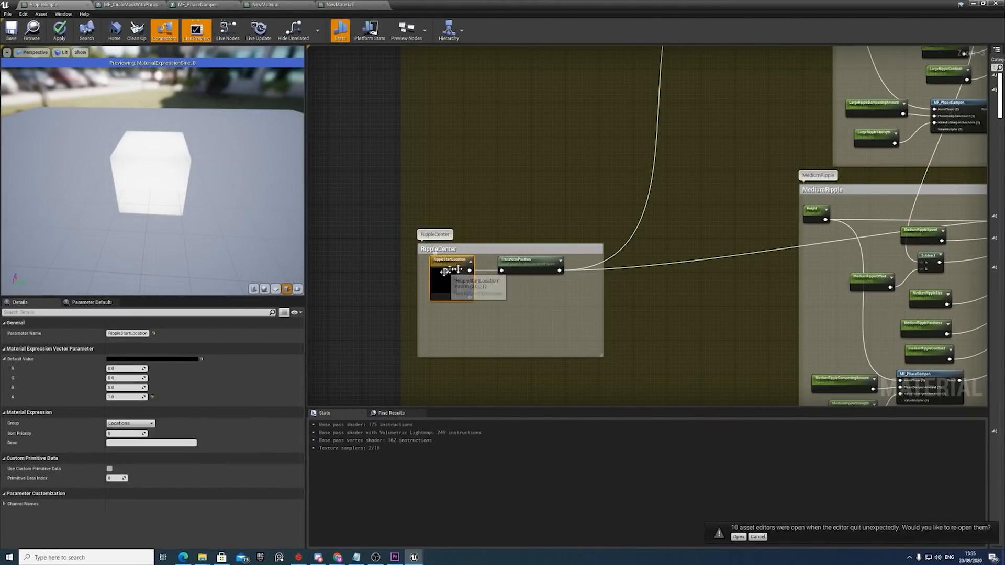
click(526, 266)
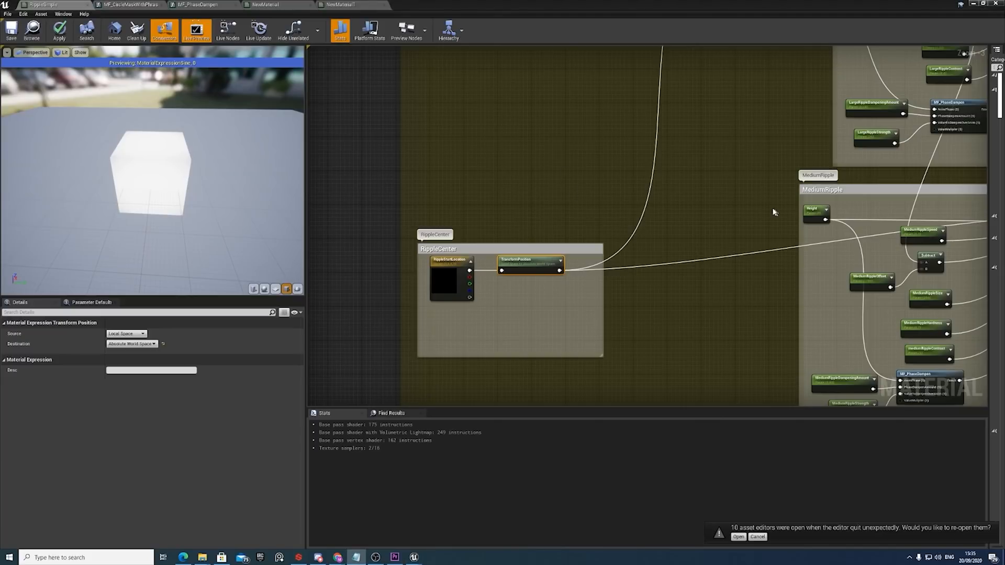
Examine the inputs of MF_CircleMaskWithPhraseAnim in the LargeRipple group and open that material function.
right_drag(775, 212, 696, 392)
right_drag(722, 239, 569, 290)
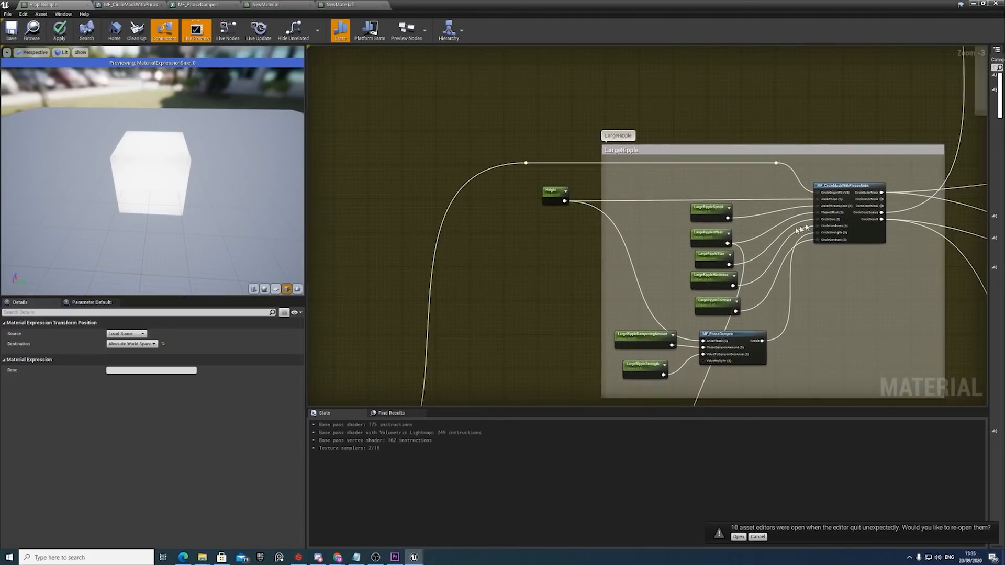
click(851, 190)
right_drag(851, 189, 767, 203)
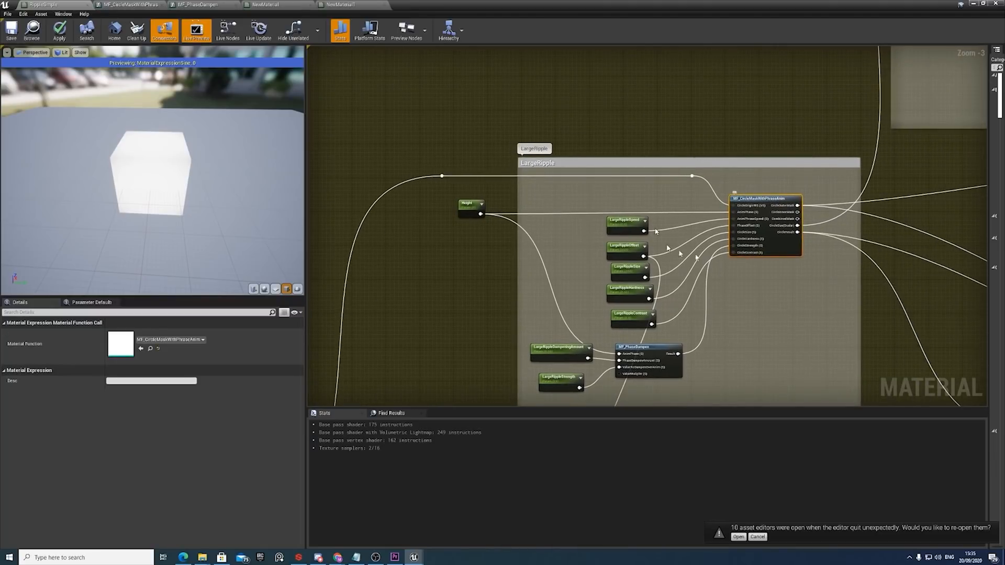
scroll(758, 233, up, 3)
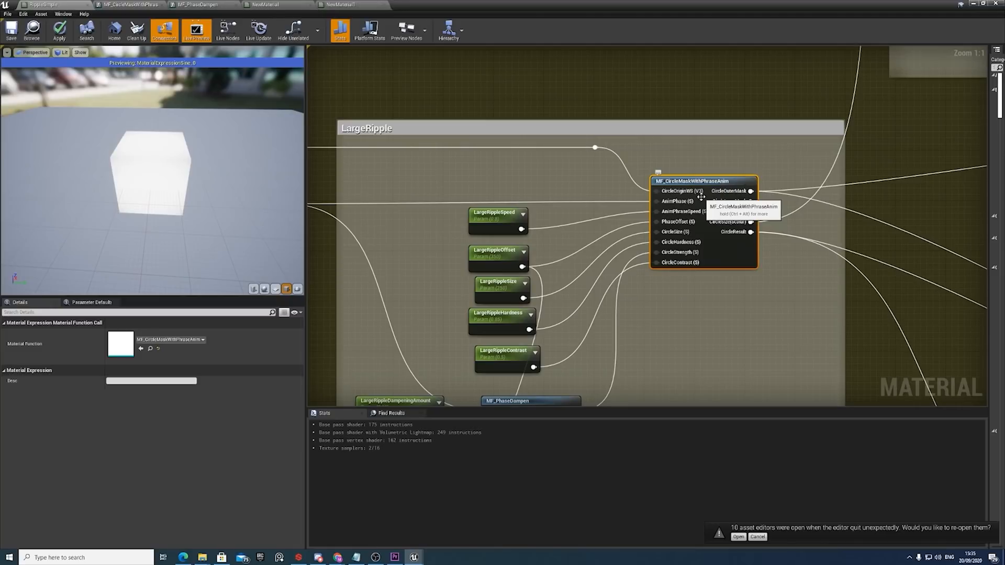
double_click(702, 184)
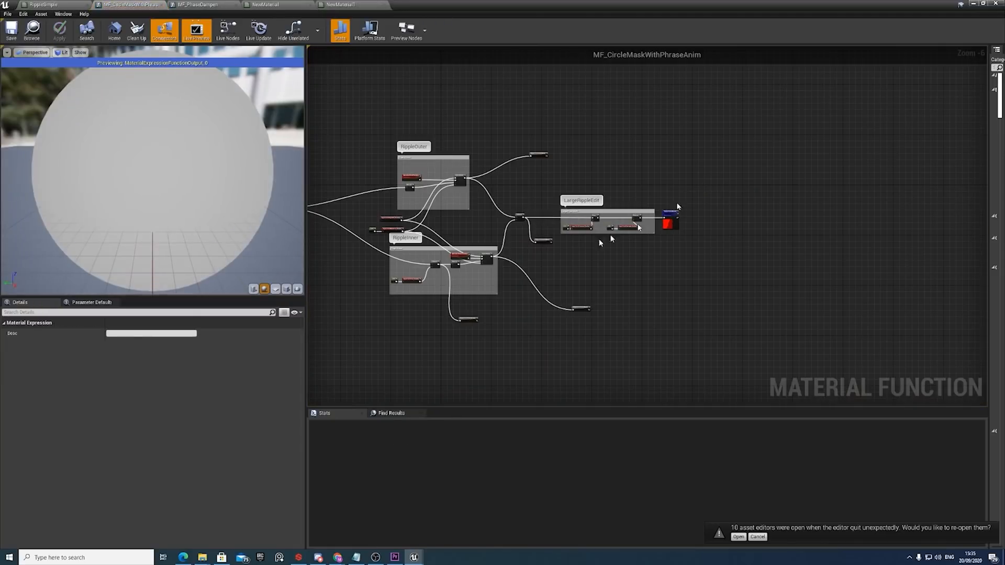
Examine the Ripple Anim And Speed group, inspecting the constants that feed the AnimPhase and AnimPhraseSpeed inputs.
right_drag(417, 270, 684, 287)
right_drag(425, 251, 513, 272)
scroll(510, 266, up, 3)
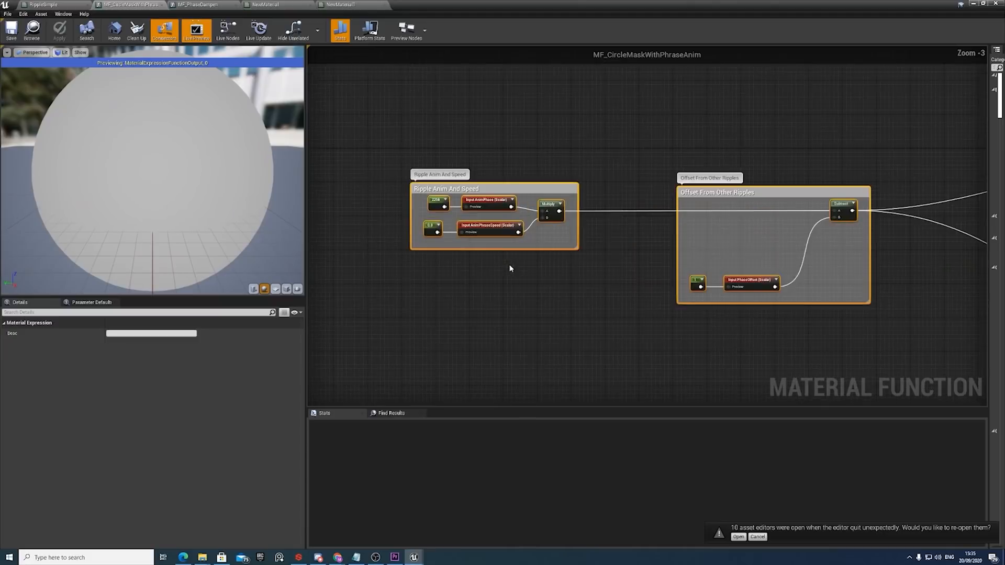
scroll(511, 267, up, 3)
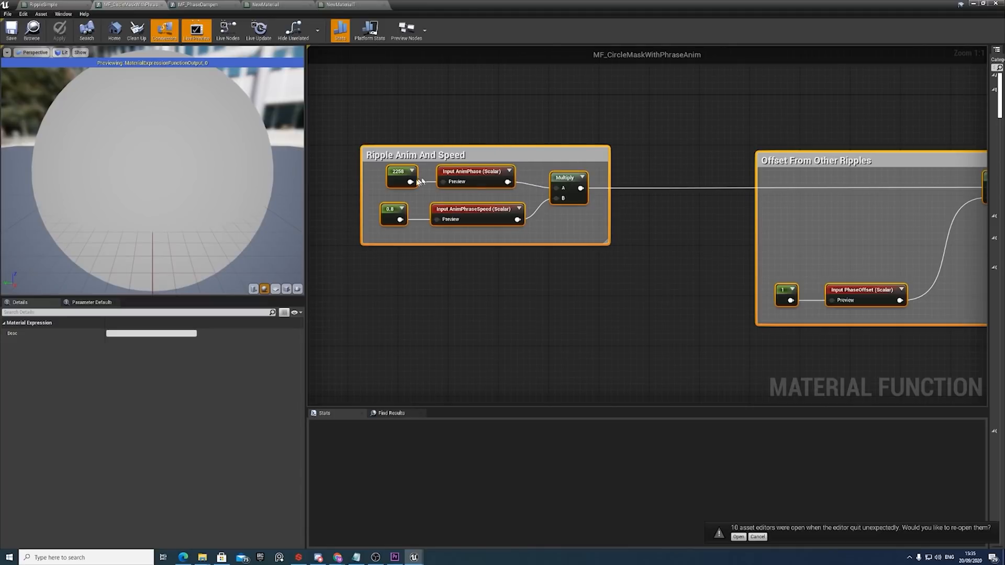
click(451, 273)
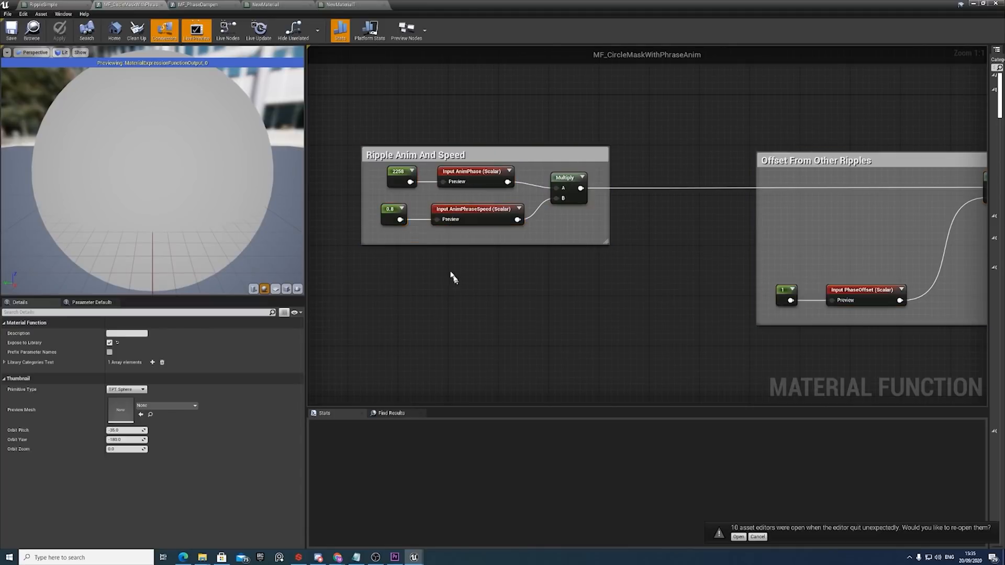
click(397, 180)
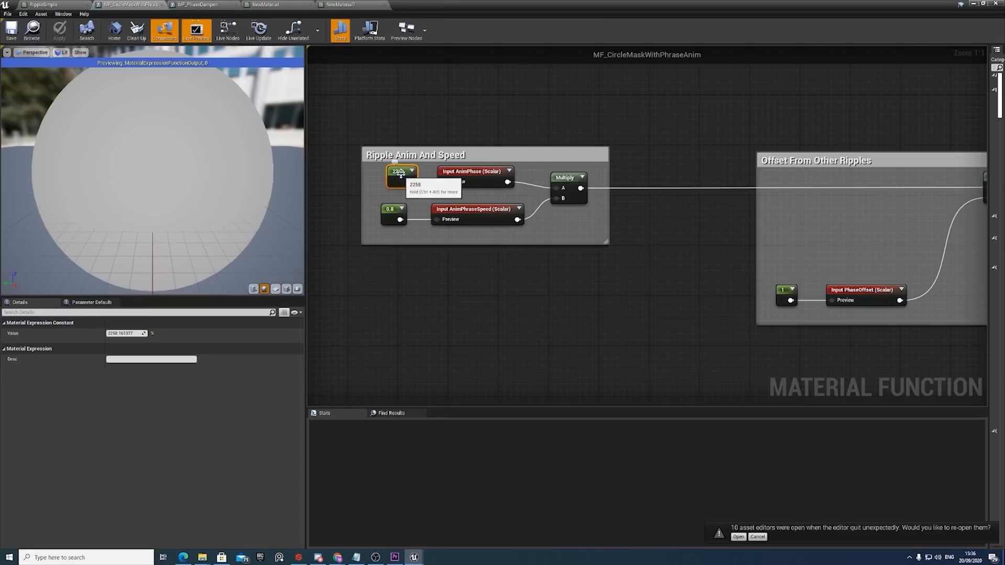
click(392, 214)
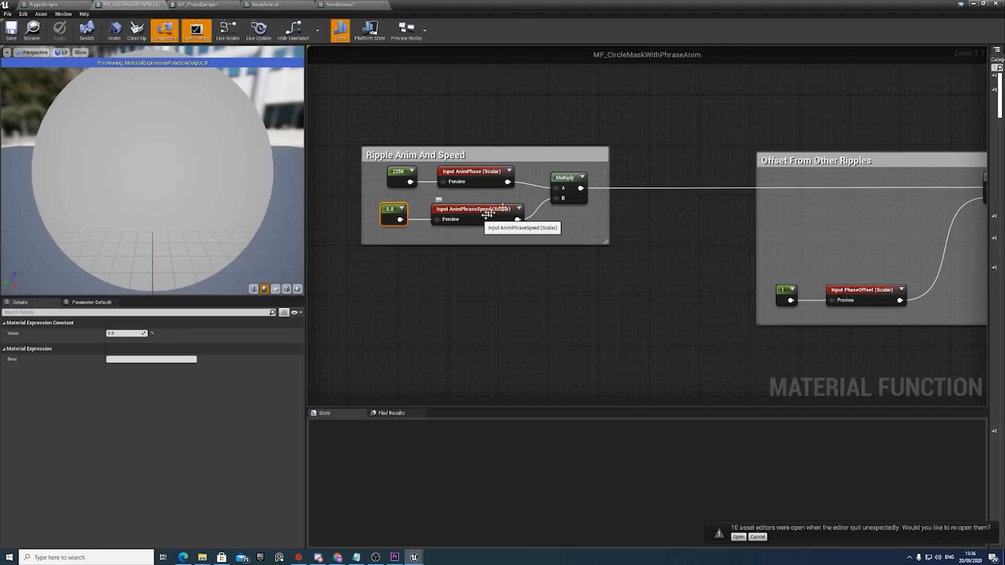
Inspect the Subtract node and the PhaseOffset input in the Offset From Other Ripples group.
right_drag(702, 237, 613, 247)
right_drag(895, 240, 863, 243)
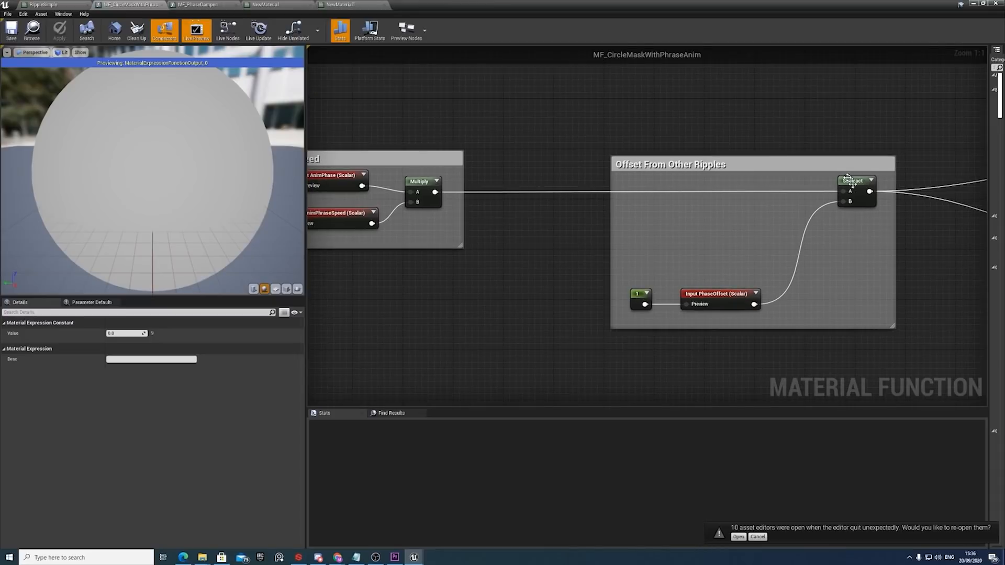
click(854, 183)
click(722, 296)
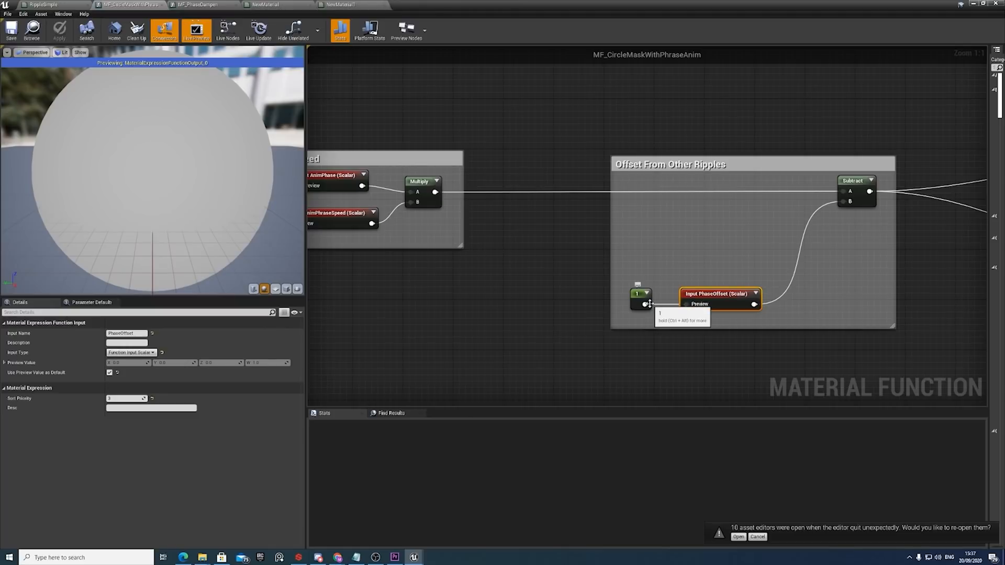
Examine how the RippleOuter group's SphereMask gets its radius, origin and hardness, comparing it with the RippleInner group.
scroll(790, 251, down, 6)
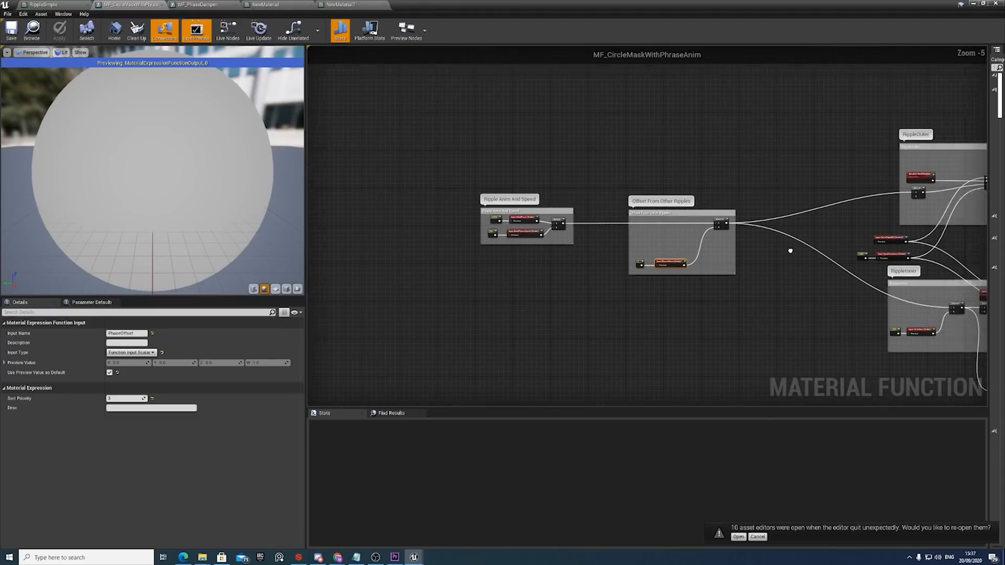
right_drag(790, 251, 513, 232)
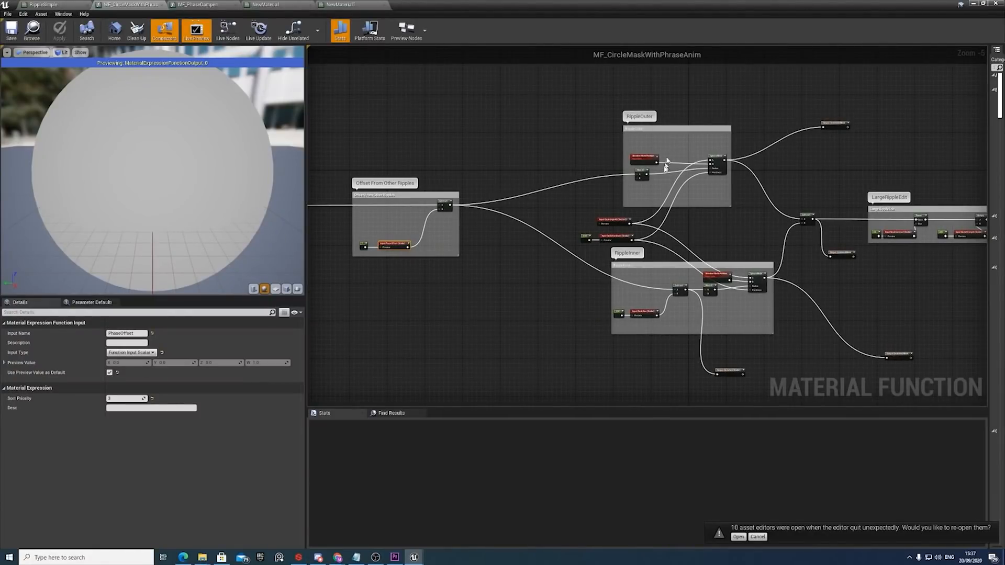
scroll(651, 260, up, 5)
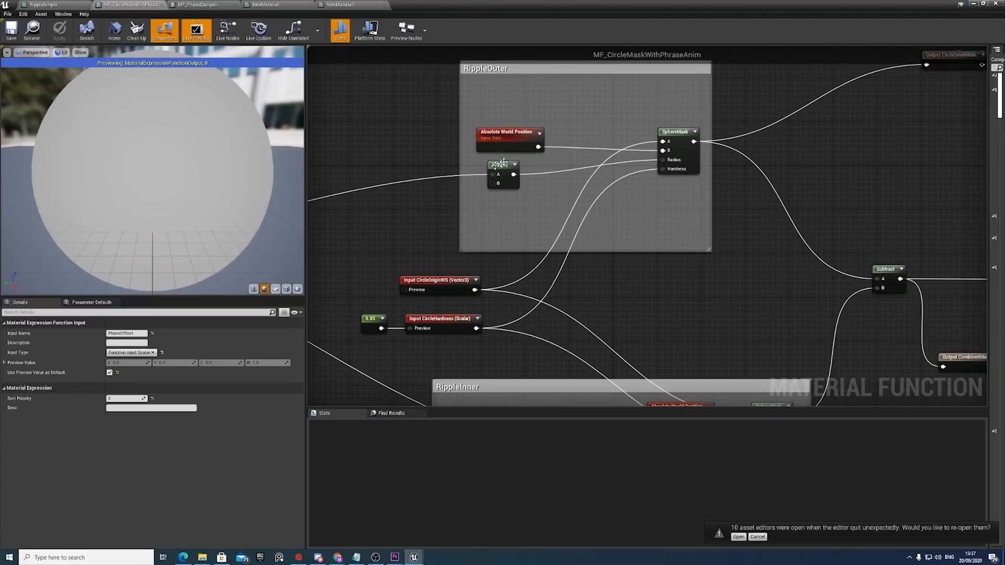
right_drag(538, 267, 544, 235)
right_drag(617, 387, 633, 341)
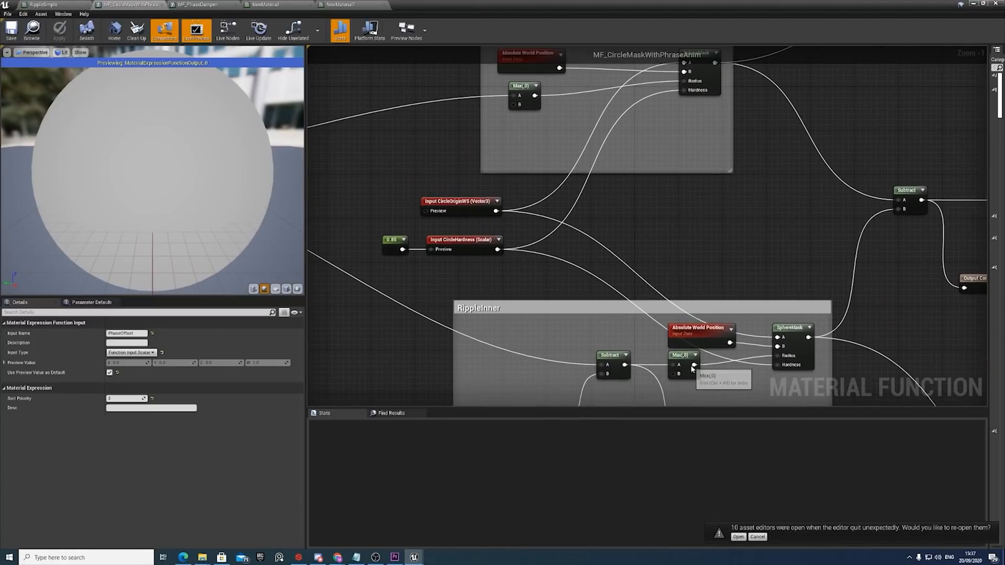
right_drag(592, 187, 586, 259)
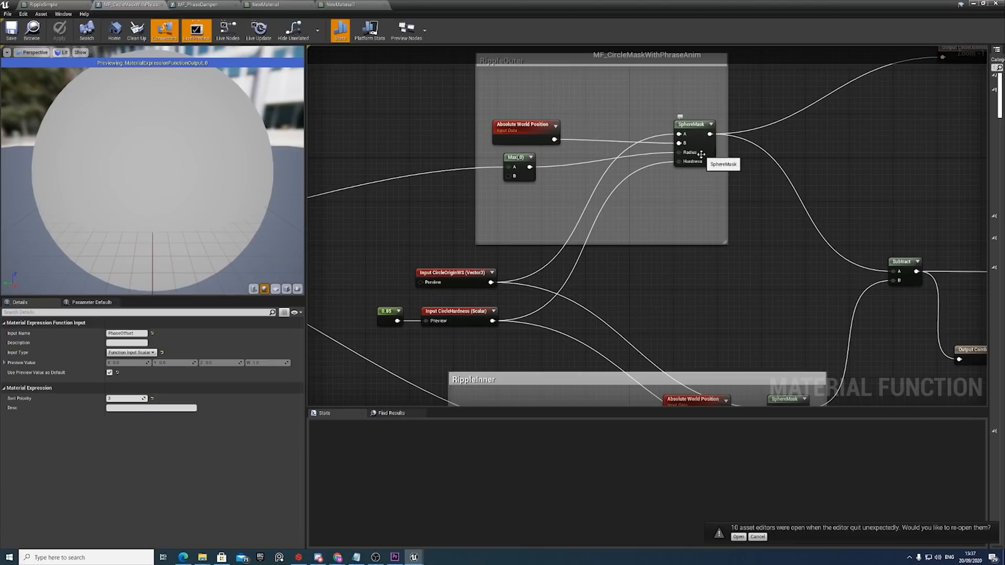
Examine the RippleInner group, where the CircleSize input is subtracted before the SphereMask radius.
scroll(709, 162, down, 1)
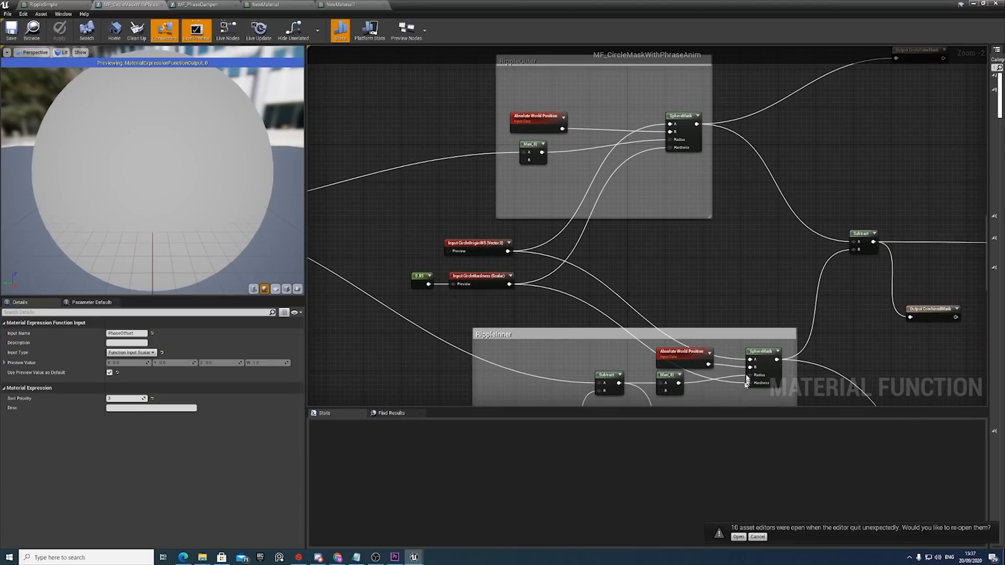
right_drag(710, 301, 681, 216)
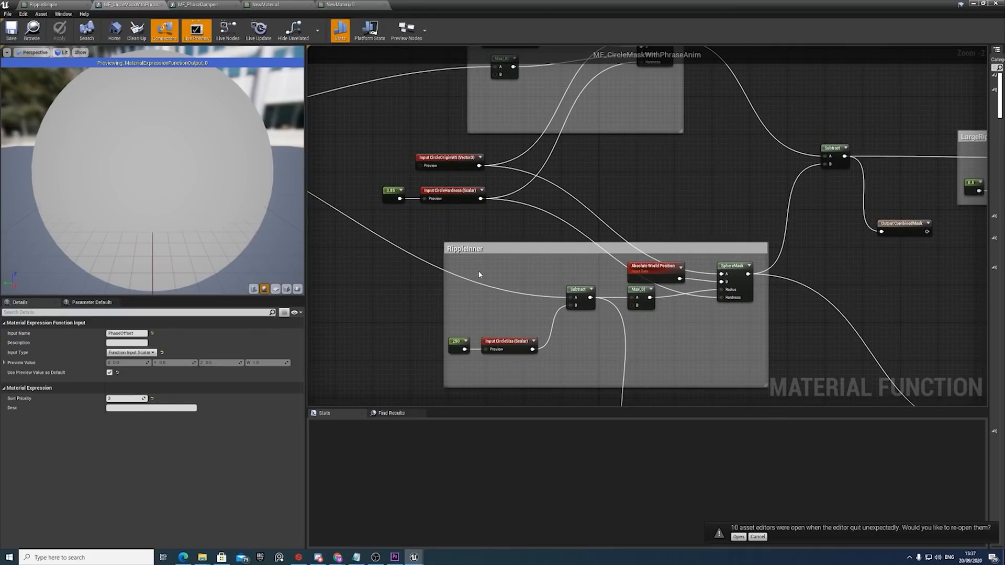
right_drag(422, 230, 443, 234)
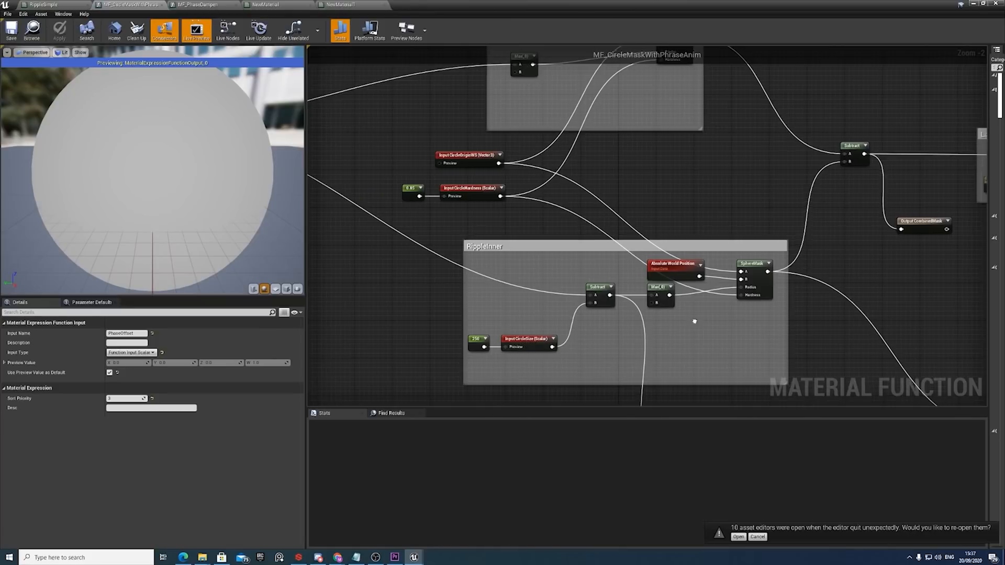
Trace both SphereMask outputs to the Subtract node that combines them and inspect that node.
right_drag(695, 322, 558, 322)
right_drag(567, 115, 555, 180)
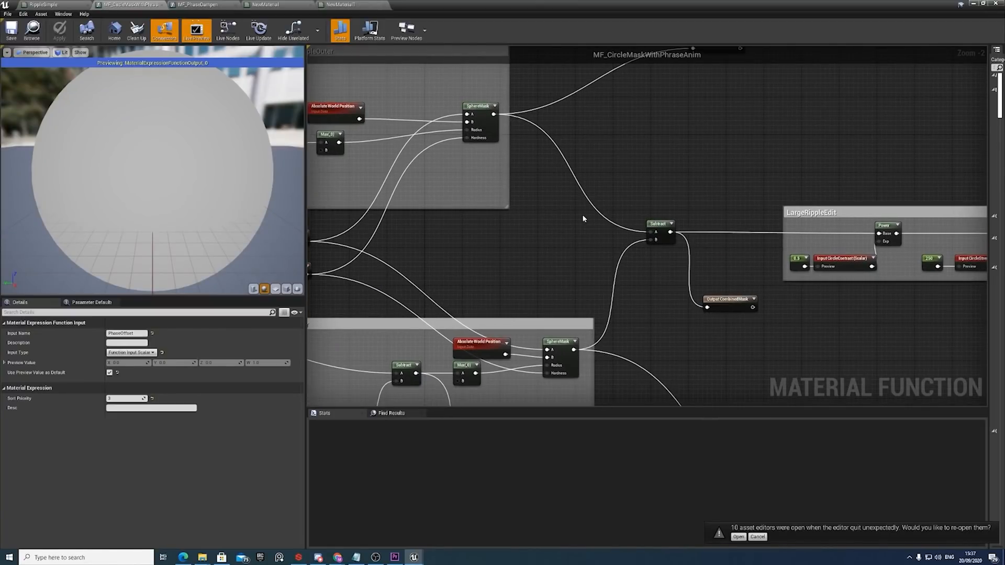
click(650, 226)
Inspect the LargeRippleEdit group's Power node with CircleContrast and its Multiply node with CircleStrength.
right_drag(766, 251, 693, 281)
right_drag(775, 285, 681, 276)
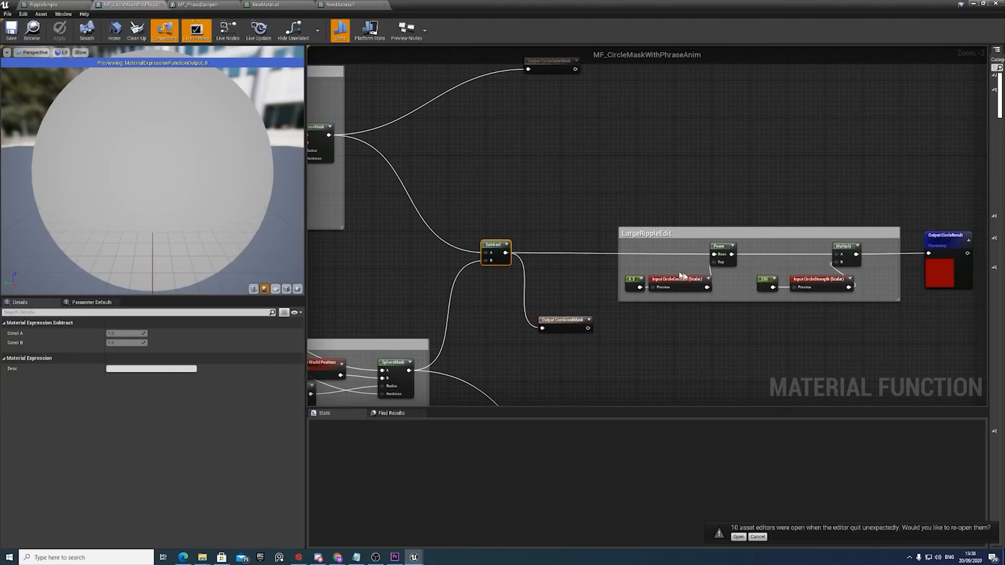
click(723, 259)
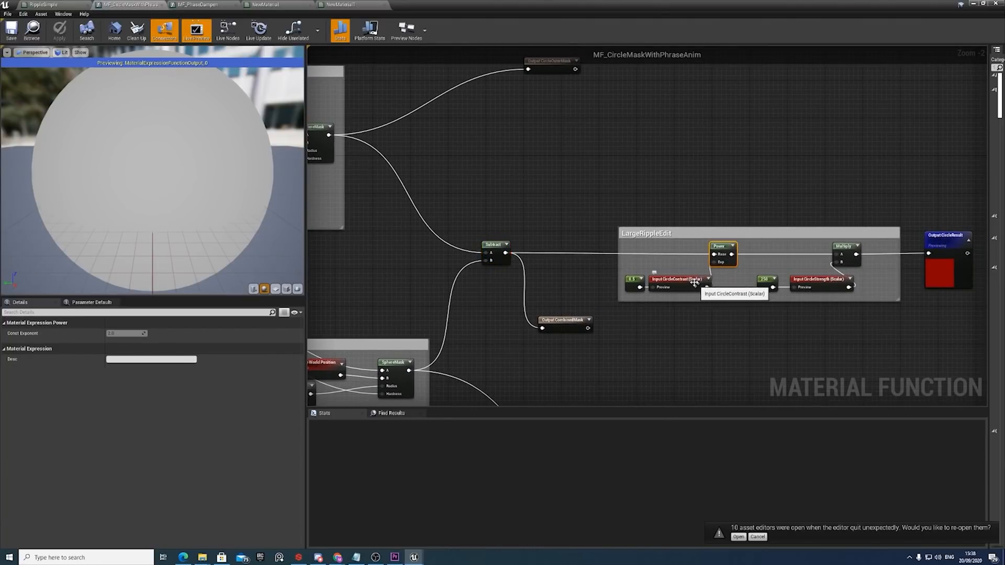
click(842, 256)
ctrl+click(818, 283)
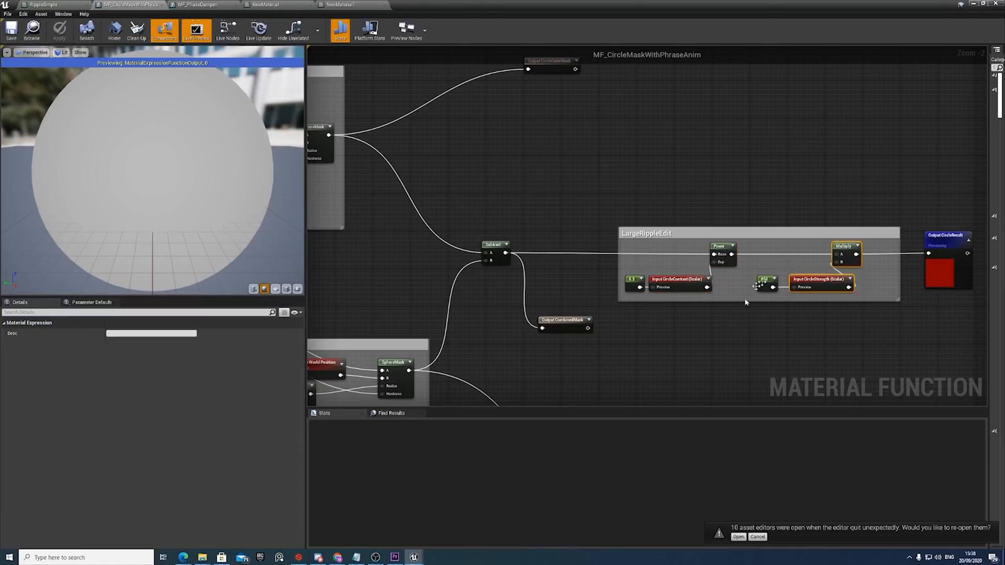
Inspect the function's CombinedMask and CircleOuterMask outputs and the masks that feed them.
scroll(759, 282, down, 2)
scroll(680, 235, up, 3)
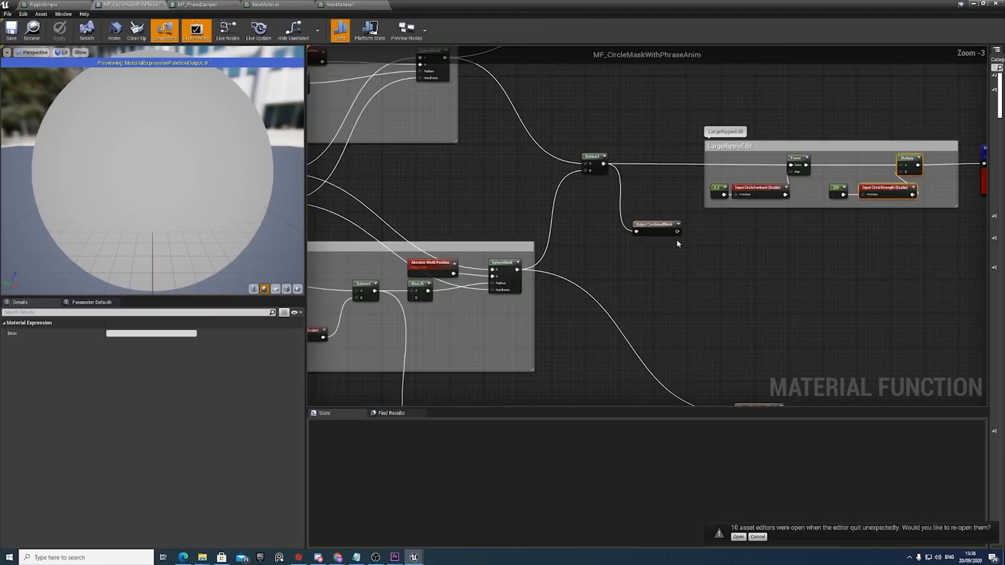
click(659, 219)
right_drag(659, 220, 611, 458)
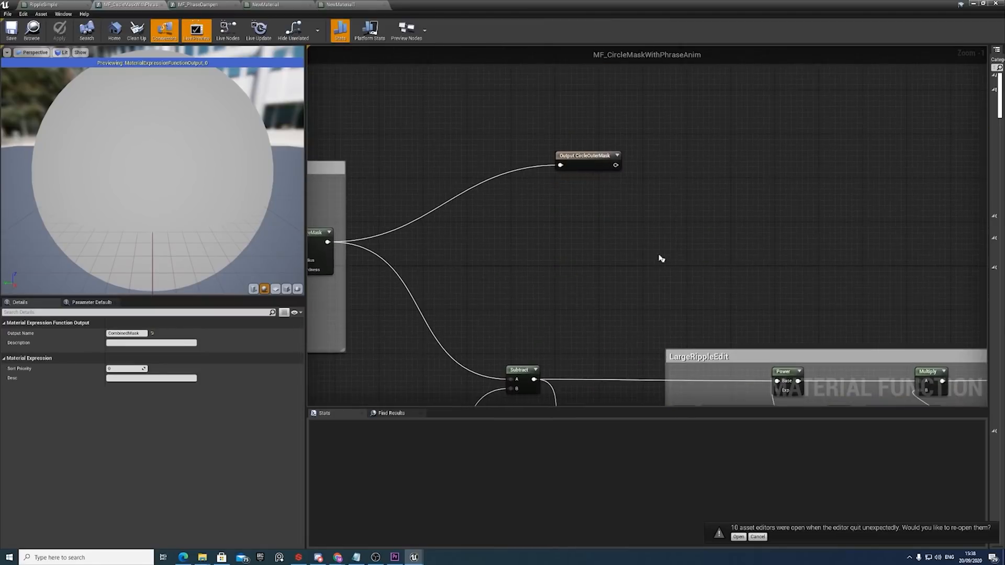
click(599, 161)
right_drag(605, 356, 607, 258)
right_drag(614, 343, 612, 316)
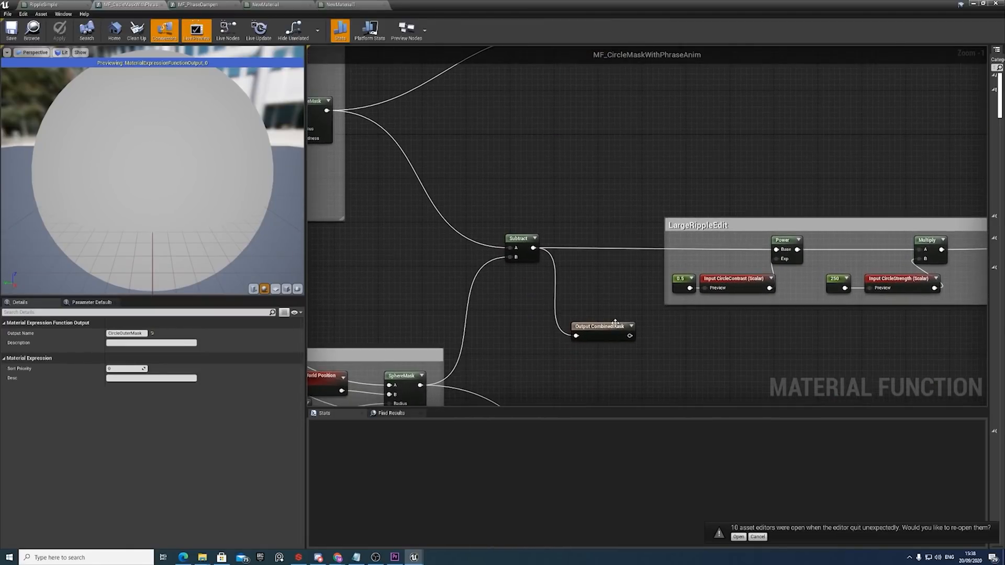
click(602, 327)
right_drag(664, 354, 606, 170)
click(605, 162)
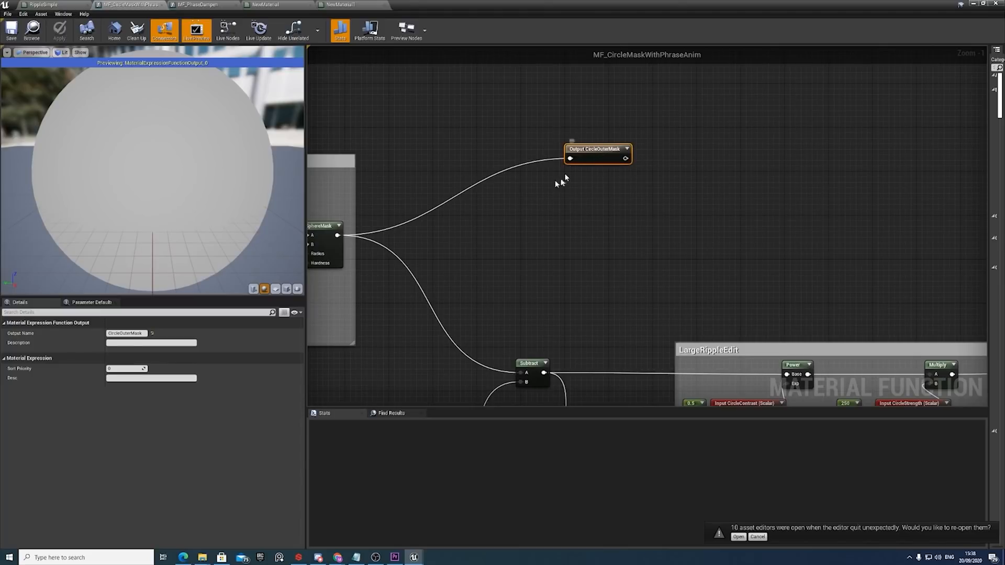
Inspect the CircleSize(Scalar) output below the RippleInner group and the Subtract node that feeds it.
scroll(559, 194, down, 4)
scroll(583, 325, up, 3)
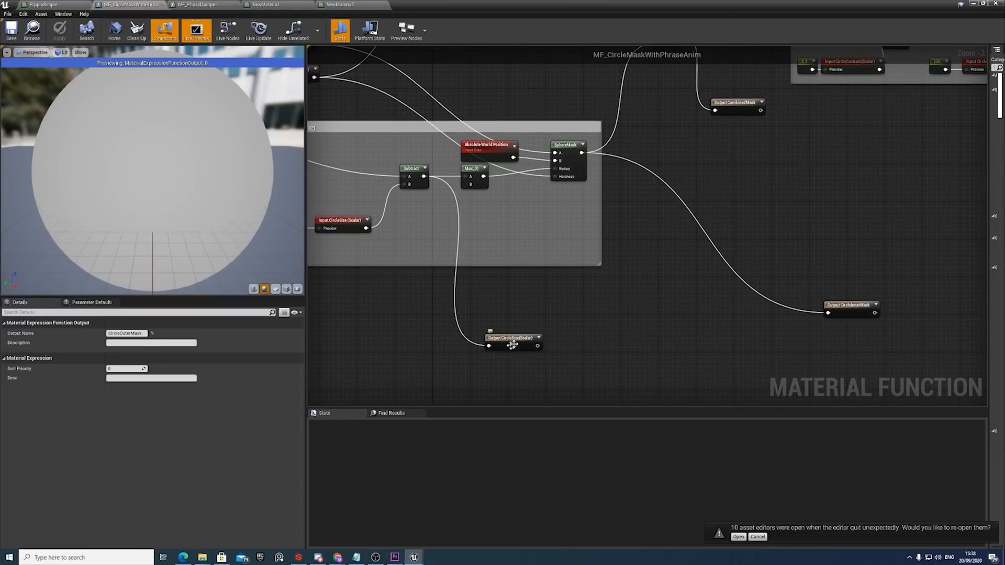
click(513, 346)
right_drag(427, 188, 440, 194)
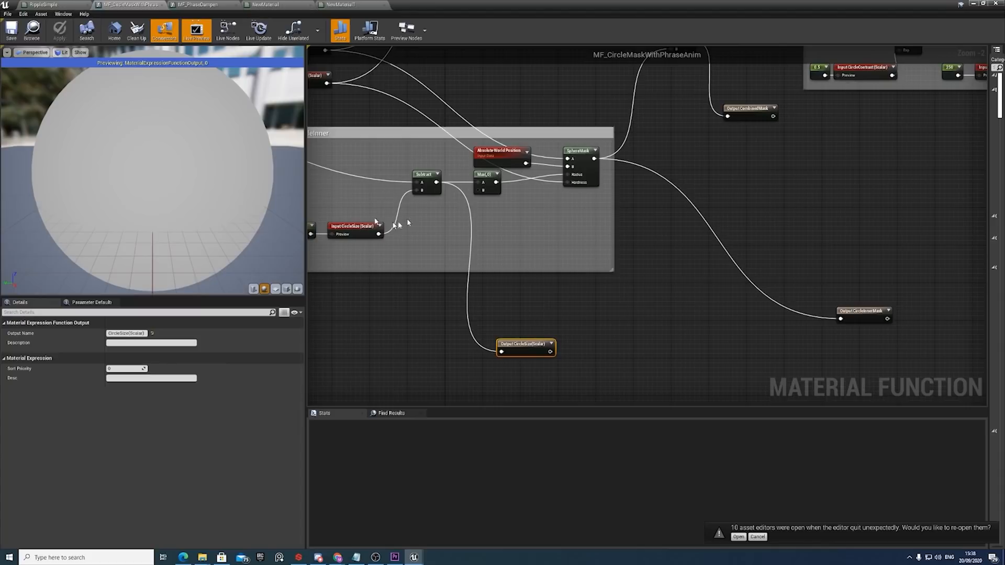
Inspect the function's CircleInnerMask output and the LargeRippleEdit chain that leads to the CircleResult output.
right_drag(398, 223, 397, 251)
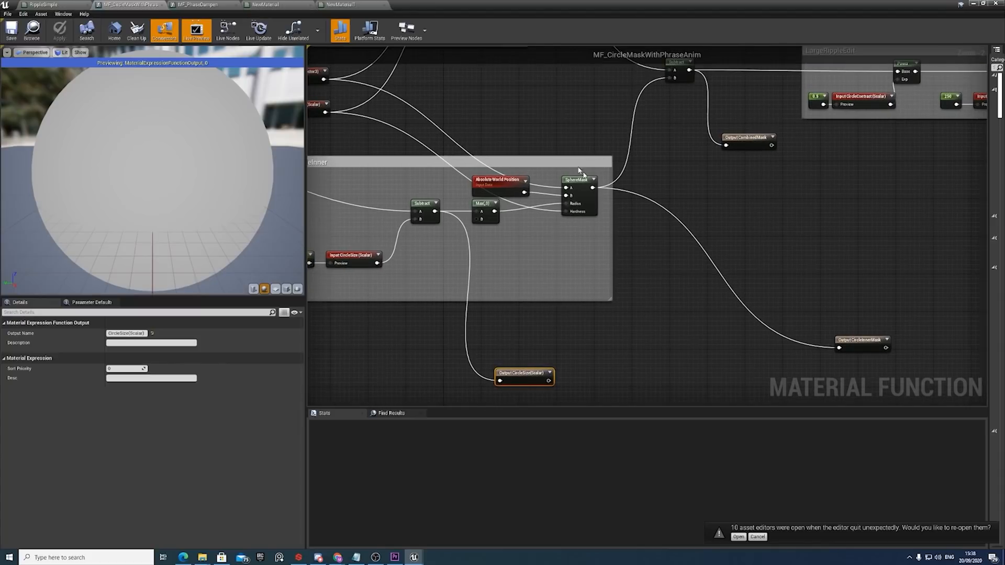
right_drag(722, 325, 684, 341)
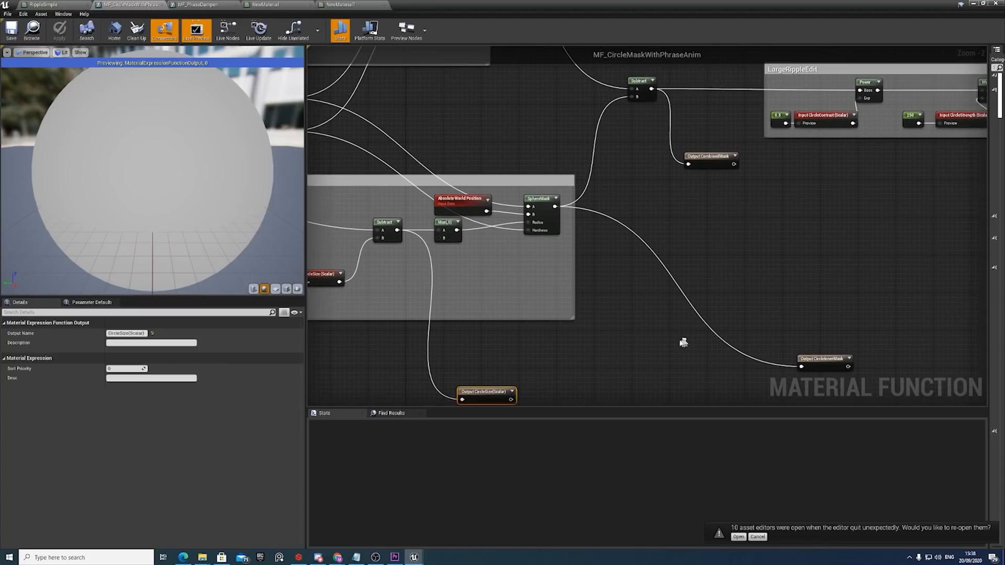
right_drag(776, 278, 757, 294)
right_drag(758, 197, 516, 214)
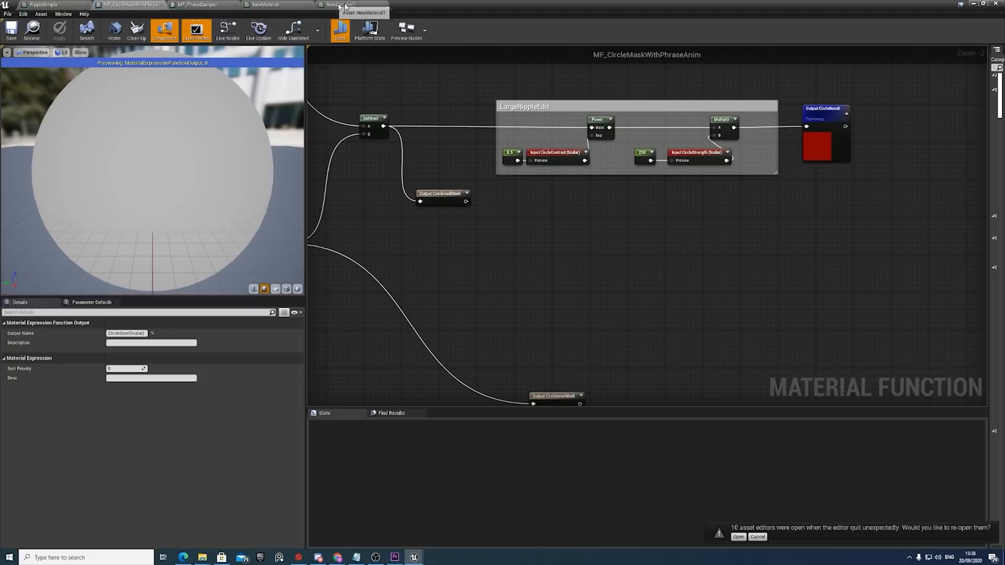
Return to the RippleSimple material and compare the LargeRipple and MediumRipple groups, including the offset link between them and the MediumRipple function call.
click(52, 6)
right_drag(615, 314, 516, 276)
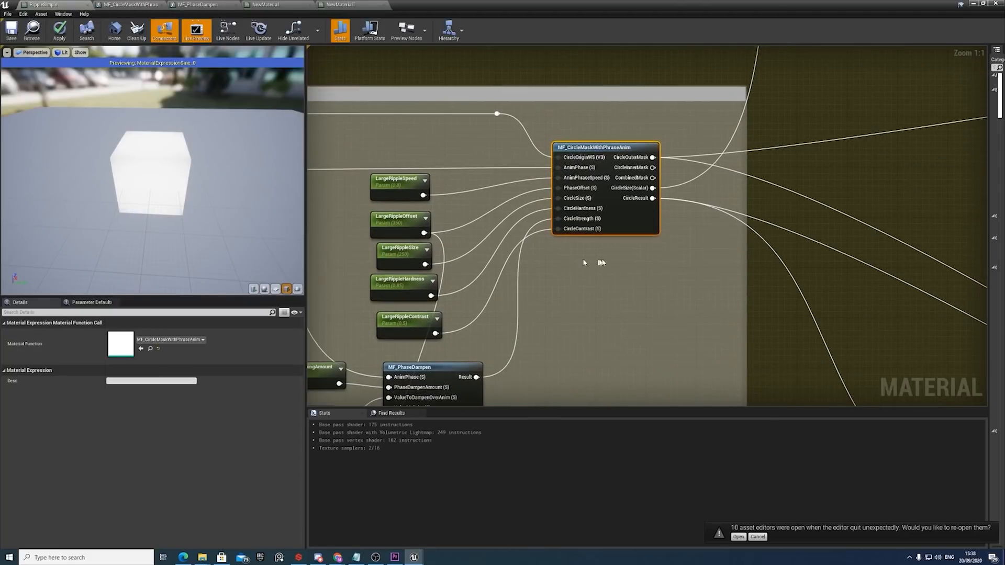
scroll(584, 263, down, 3)
scroll(561, 168, down, 1)
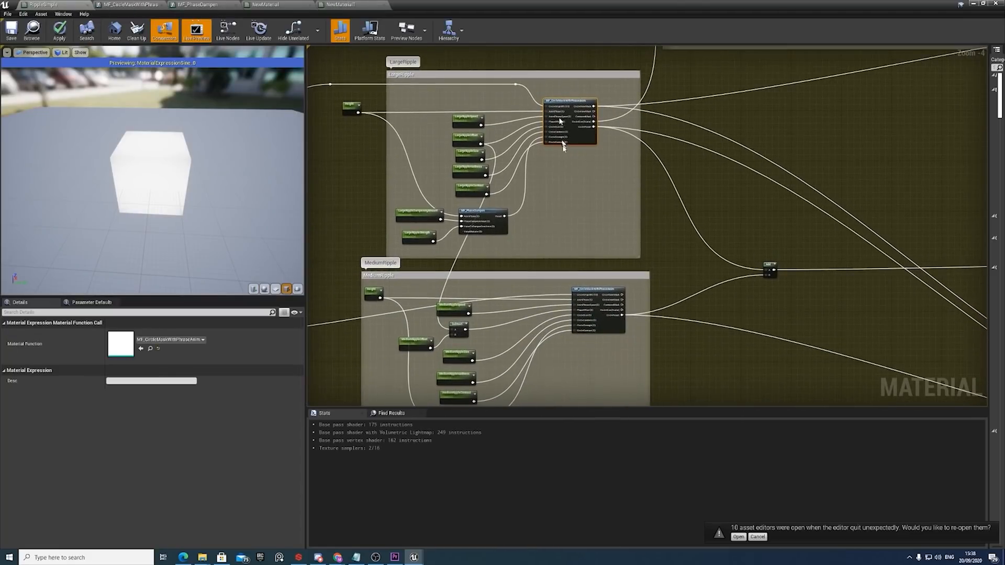
scroll(535, 229, up, 2)
right_drag(530, 94, 527, 143)
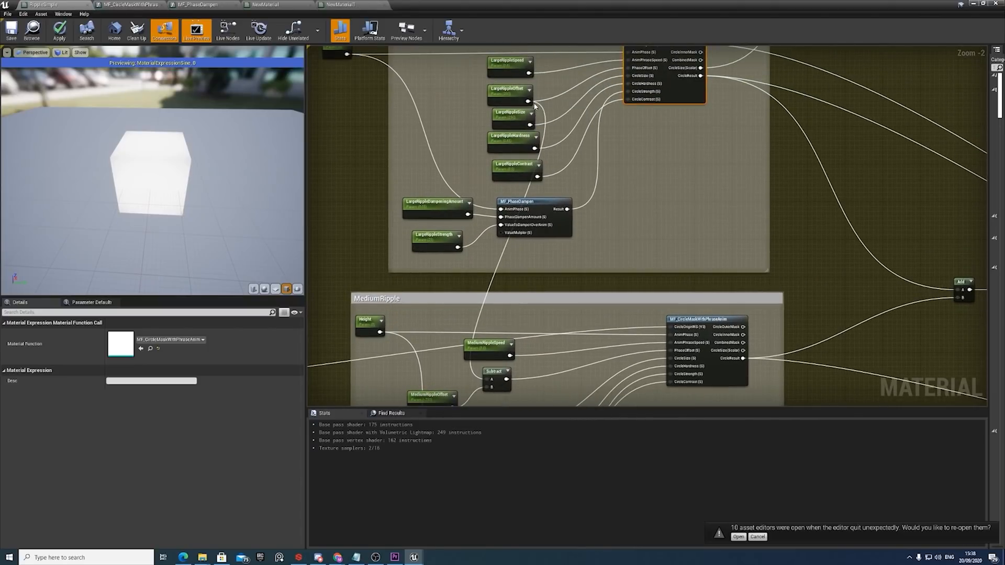
right_drag(507, 302, 553, 236)
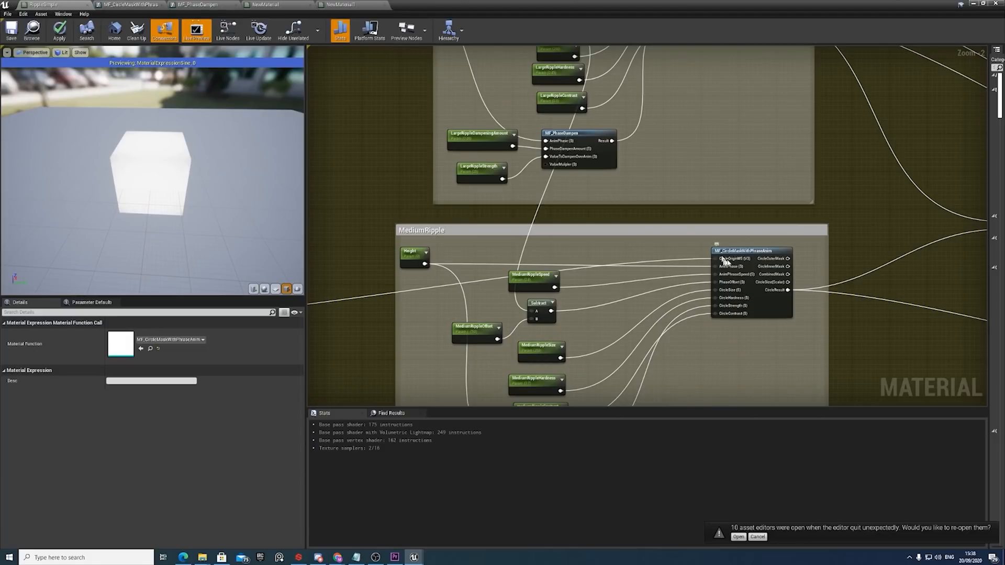
scroll(722, 259, down, 2)
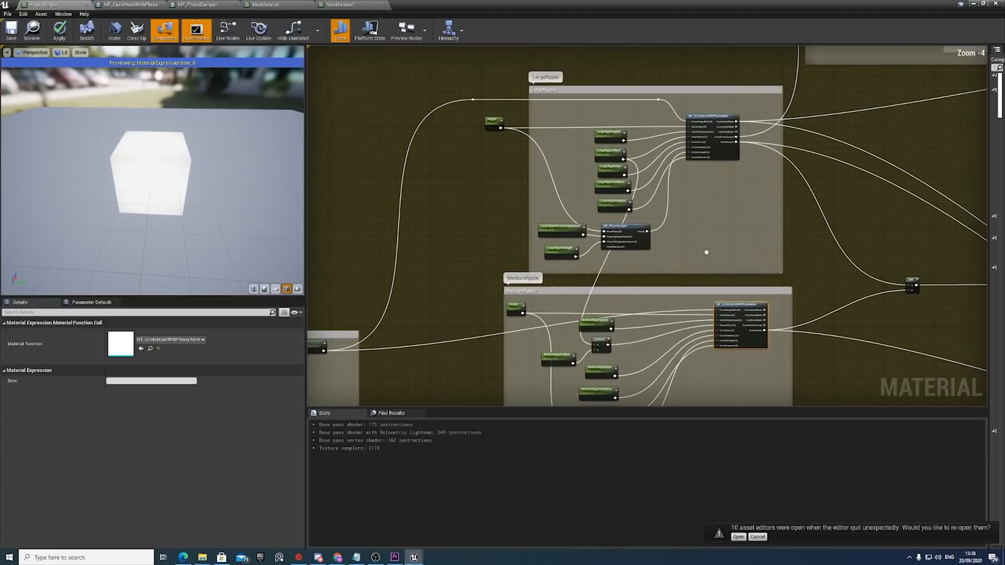
Examine the parameters feeding the LargeRipple function call and inspect the LargeRippleOffset parameter's properties.
scroll(644, 167, up, 3)
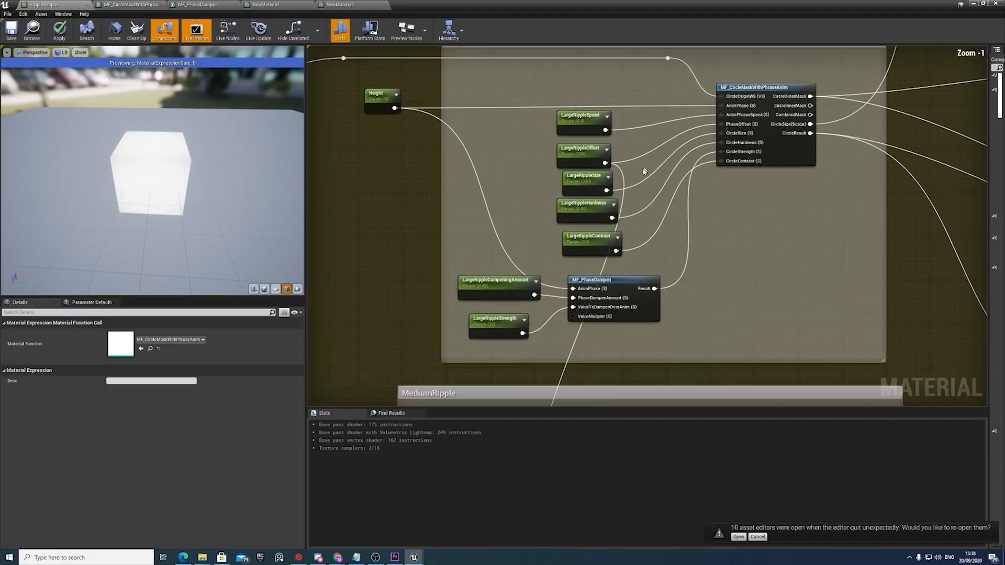
right_drag(832, 224, 718, 220)
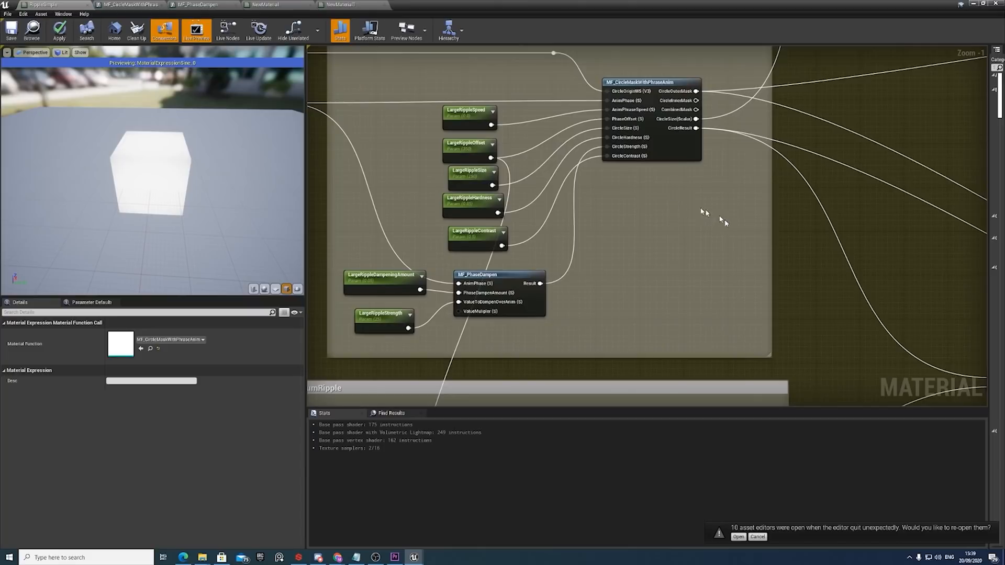
right_drag(450, 145, 468, 155)
scroll(590, 171, down, 1)
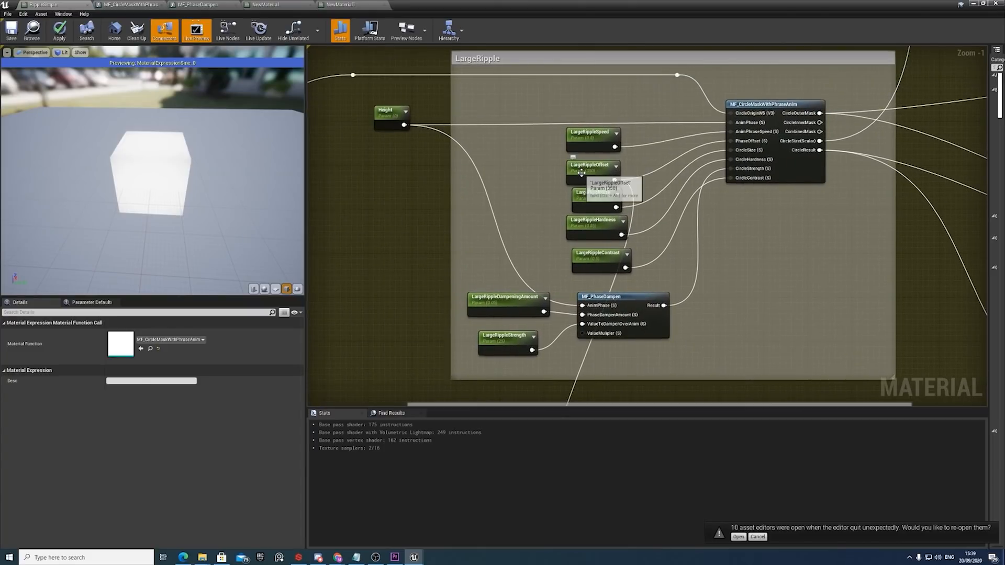
click(591, 171)
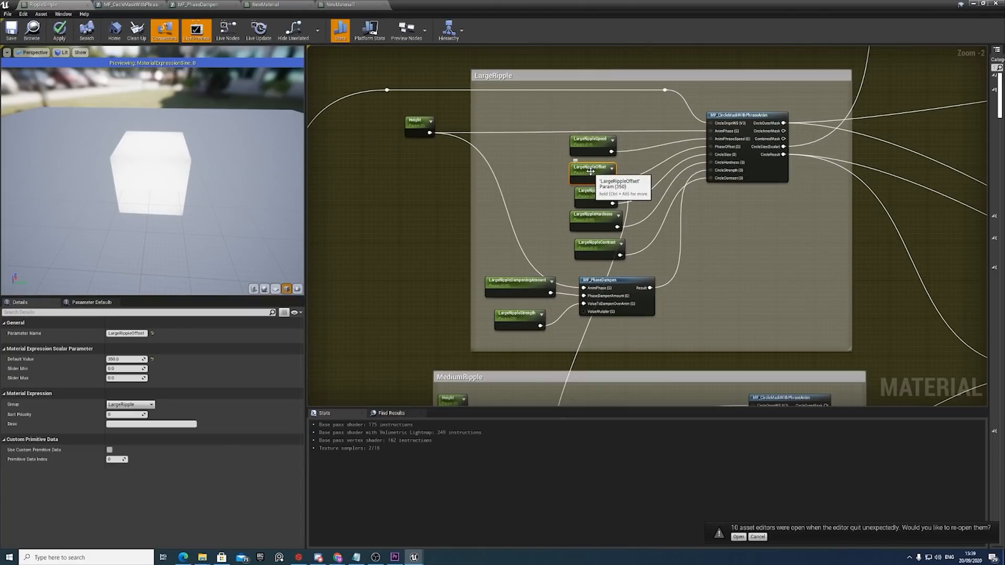
Trace the CircleResult outputs of the LargeRipple and MediumRipple function calls to the Add node that combines them.
scroll(596, 172, down, 2)
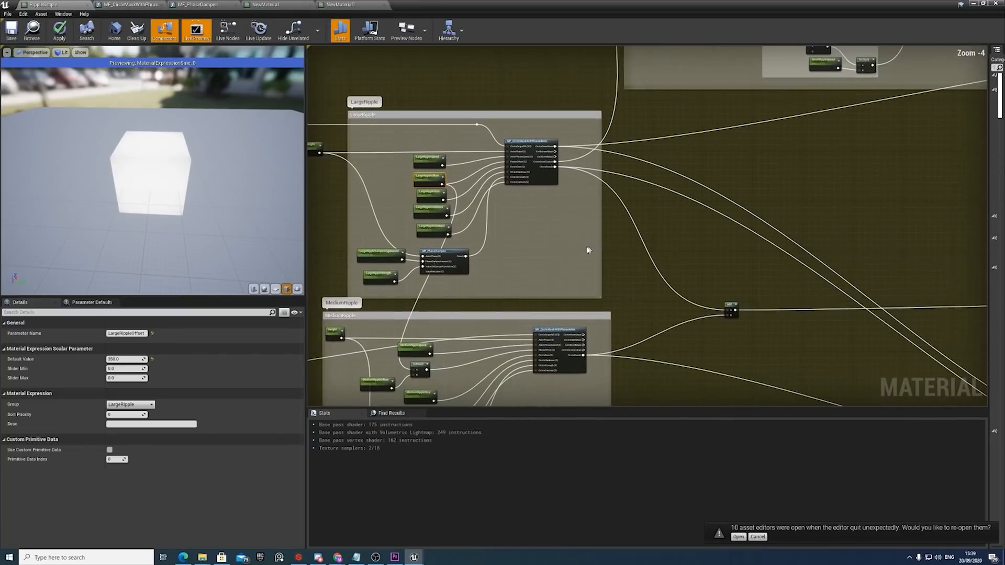
scroll(581, 182, down, 1)
right_drag(676, 276, 584, 224)
scroll(543, 230, up, 2)
right_drag(488, 150, 544, 207)
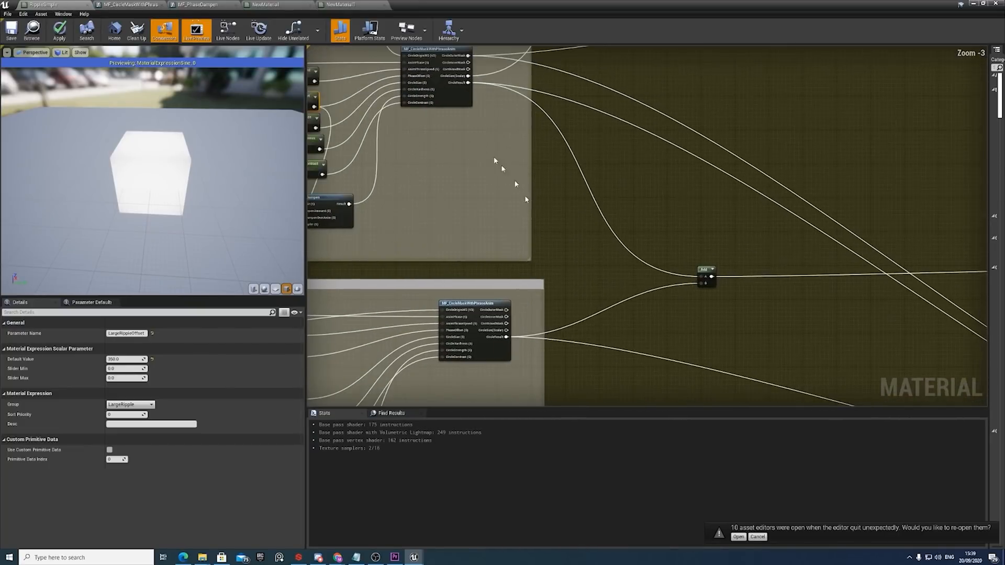
scroll(468, 118, up, 3)
right_drag(469, 105, 463, 116)
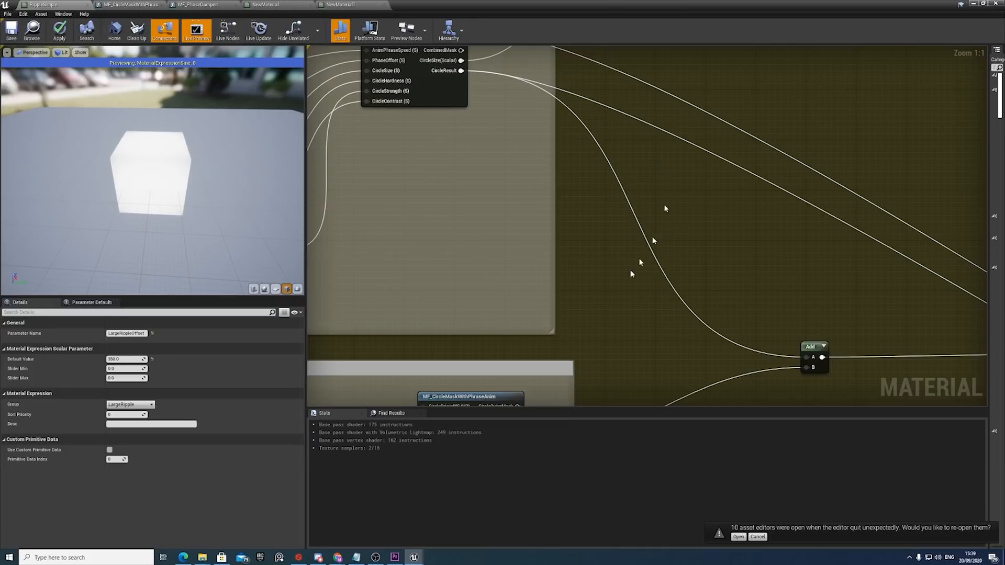
right_drag(752, 338, 639, 268)
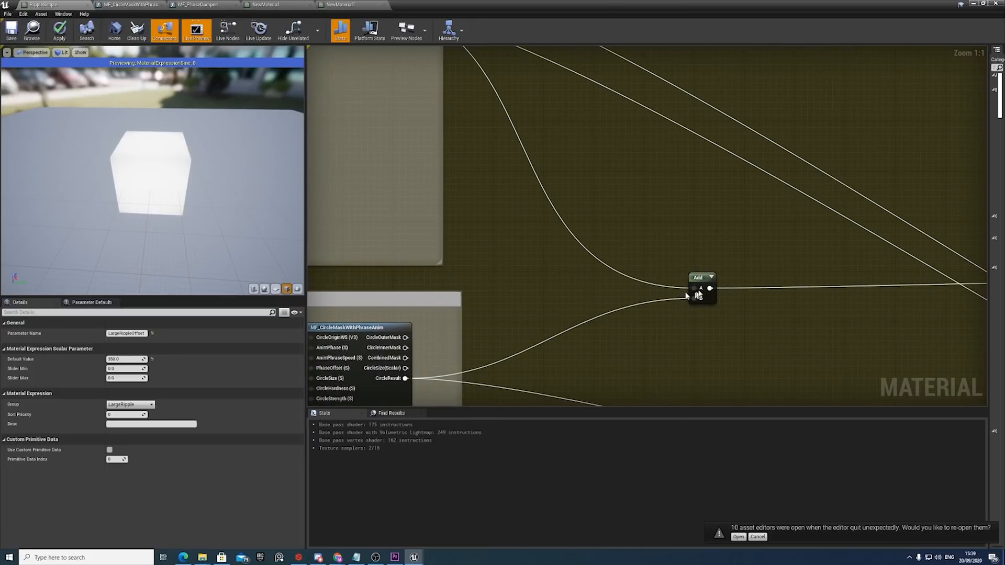
Follow the combined ripple result to the second Add node and the Lerp, Vertex Color and Multiply nodes after it.
scroll(626, 294, down, 3)
right_drag(775, 302, 518, 287)
right_drag(785, 279, 508, 263)
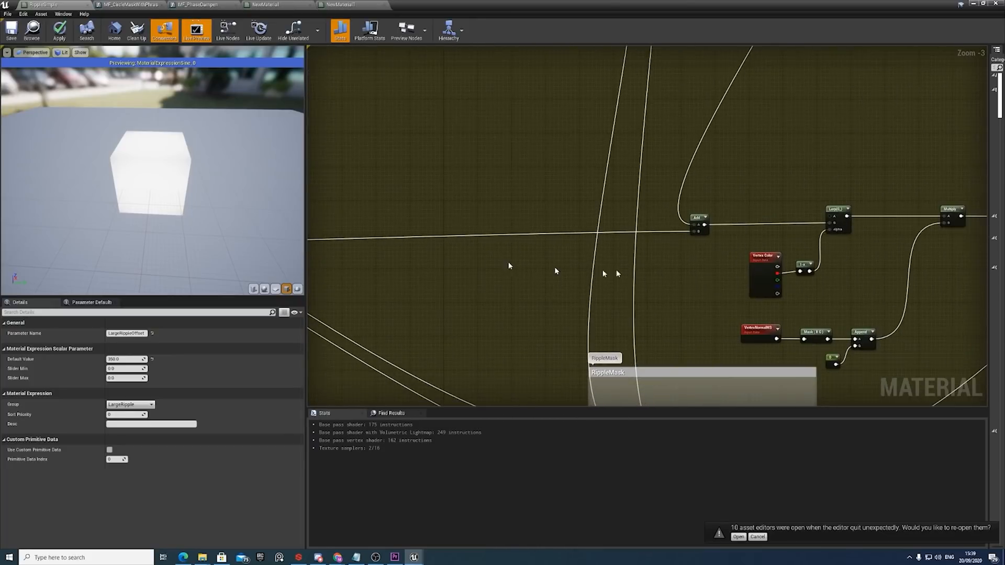
right_drag(599, 257, 605, 267)
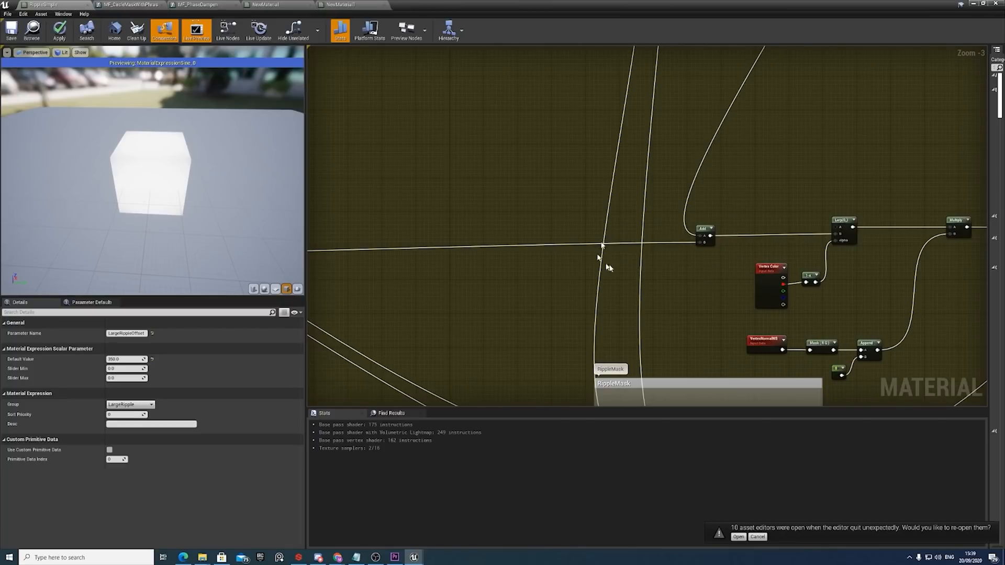
right_drag(597, 229, 653, 231)
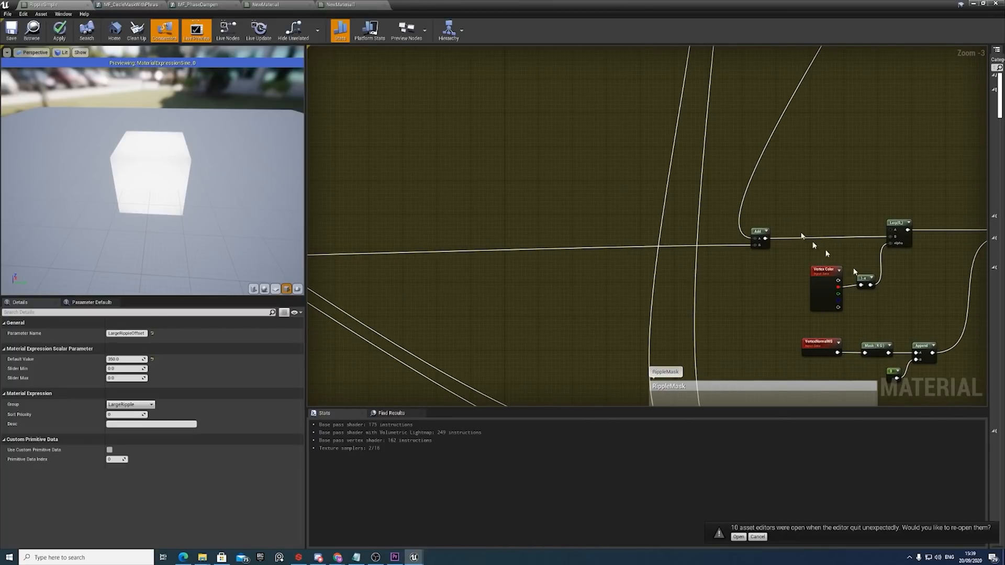
Locate the SmallRipples section and inspect the RippleStartLocation parameter in its SmallRippleCentre group.
scroll(765, 232, down, 6)
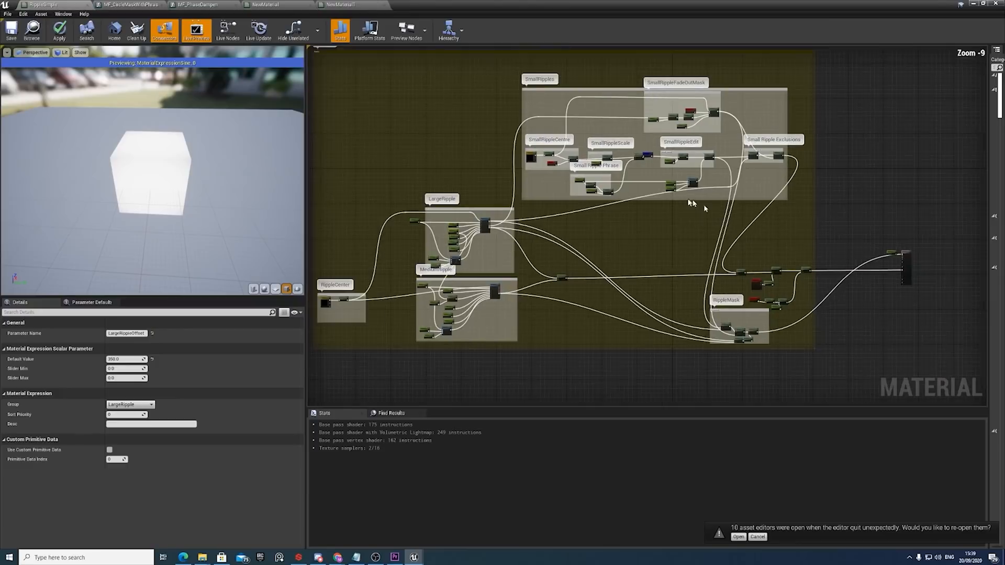
scroll(582, 245, up, 5)
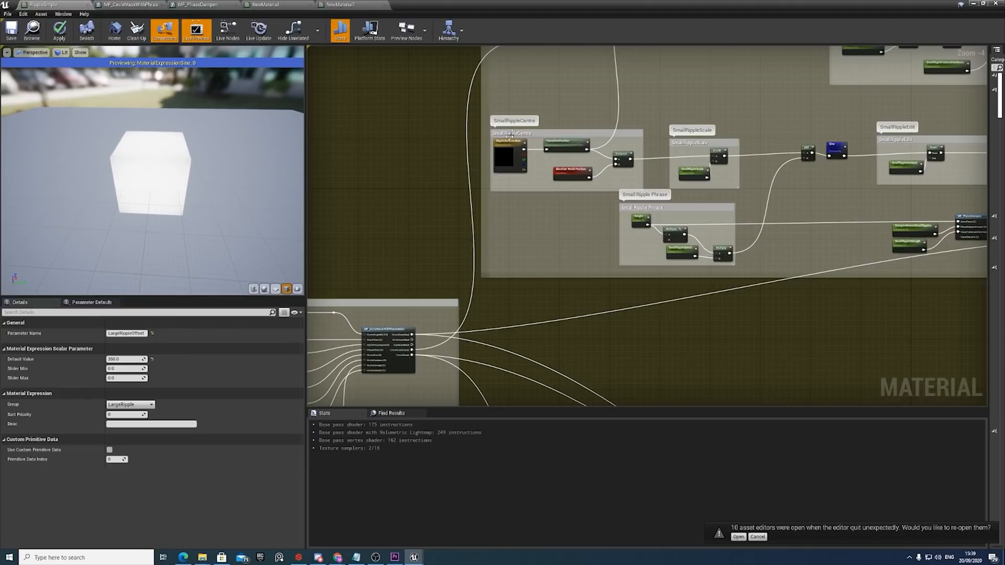
scroll(511, 134, up, 4)
click(488, 189)
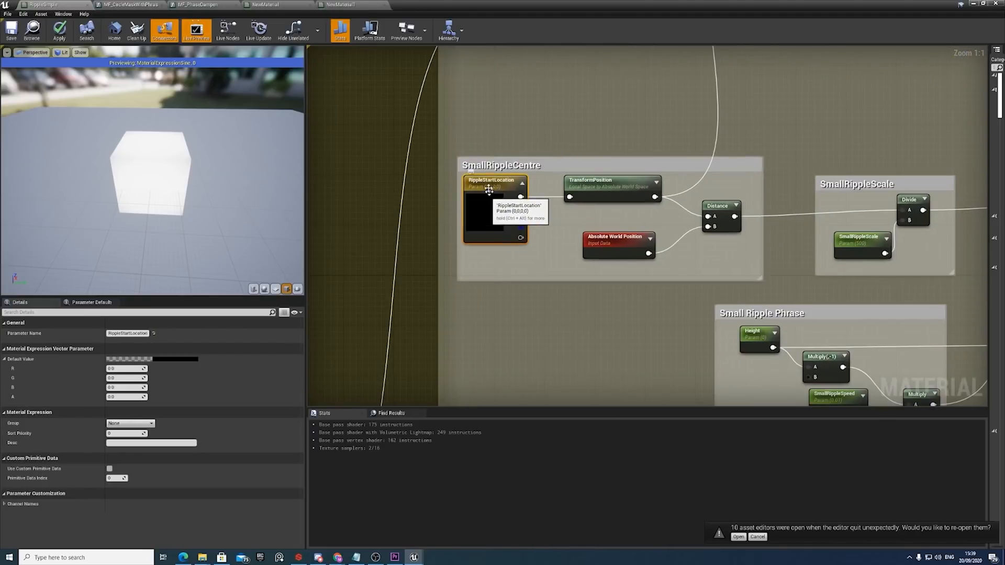
Inspect the RippleStartLocation parameter in the RippleCenter group for comparison with the small ripple's one.
scroll(495, 198, down, 6)
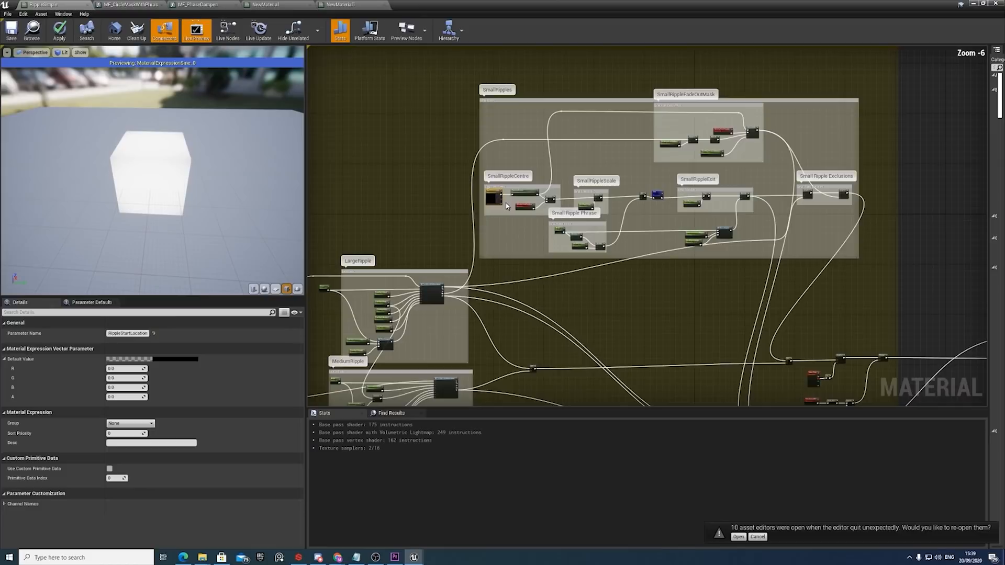
scroll(506, 206, down, 1)
scroll(486, 269, up, 6)
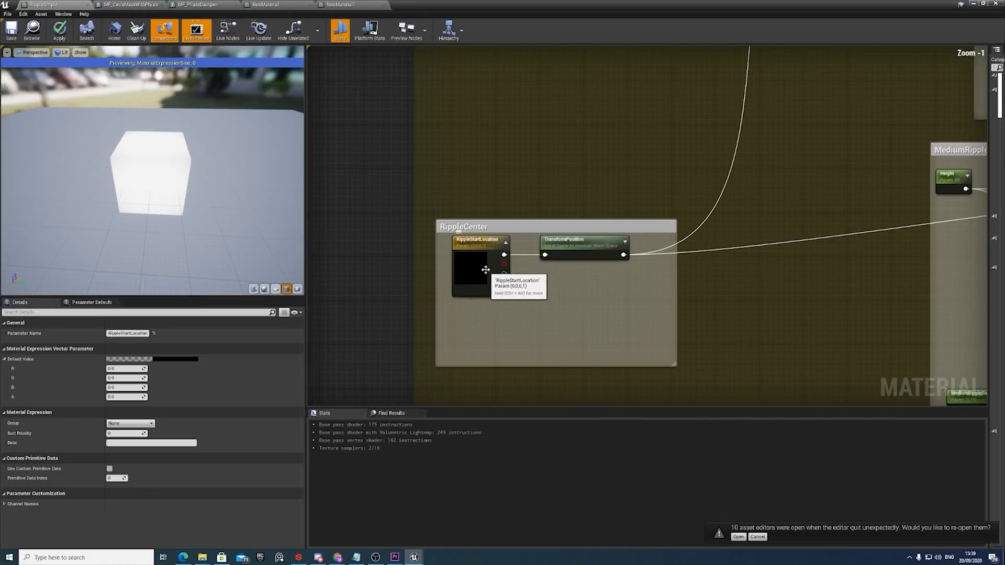
click(486, 270)
scroll(485, 269, down, 5)
right_drag(709, 167, 556, 269)
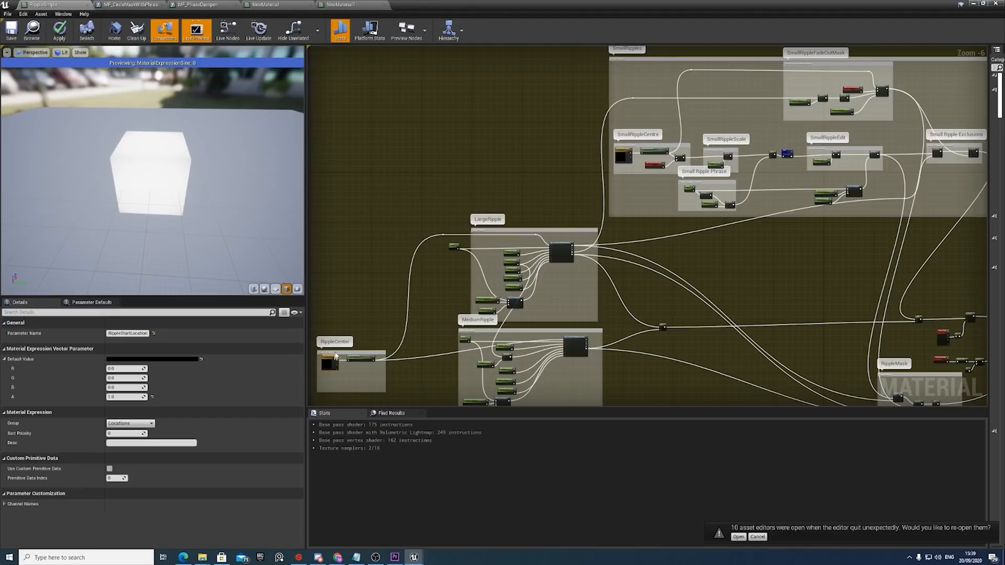
Inspect SmallRippleCentre's RippleStartLocation parameter and the TransformPosition node's source and destination space settings.
click(625, 155)
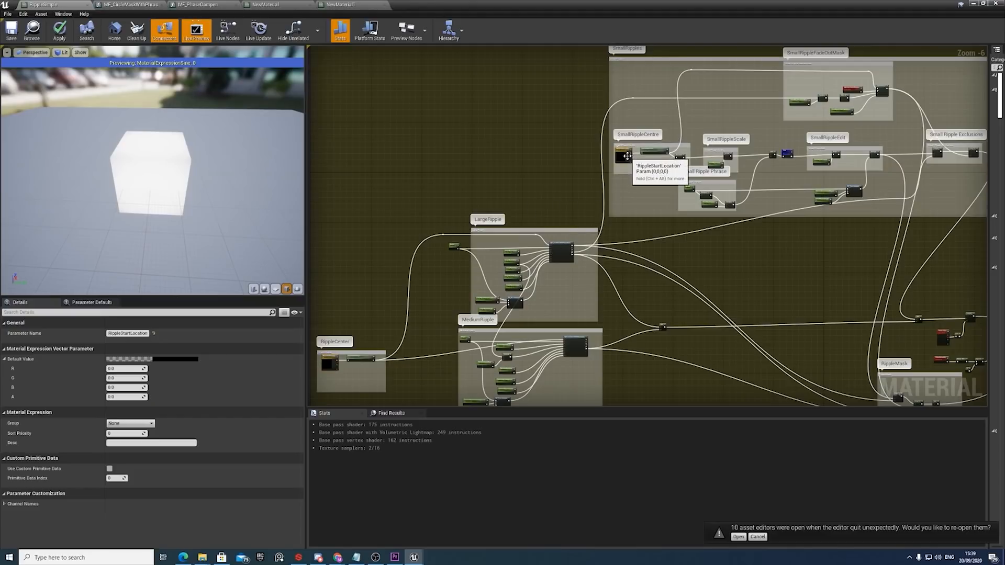
scroll(628, 155, up, 3)
right_drag(681, 169, 532, 255)
scroll(513, 296, up, 3)
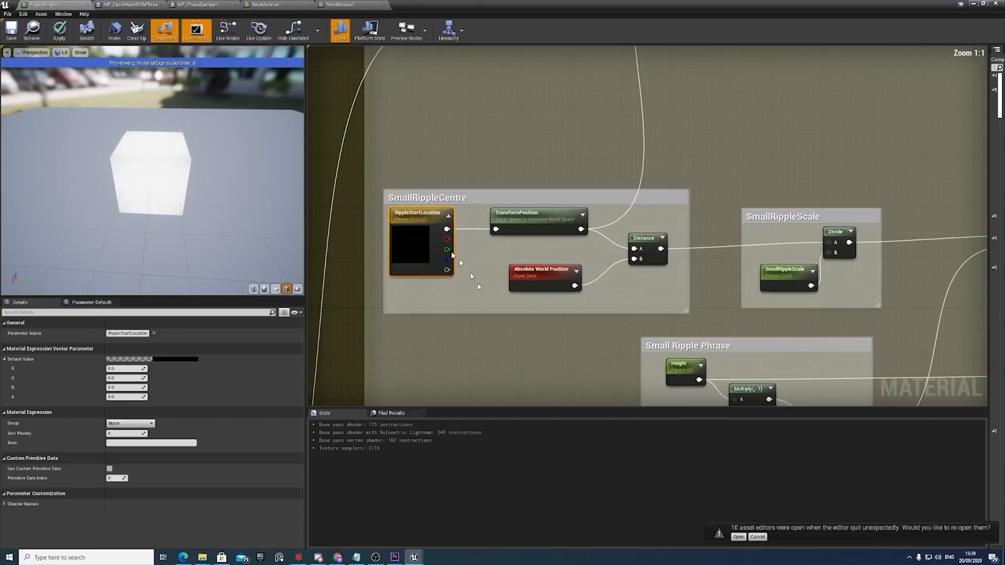
click(527, 225)
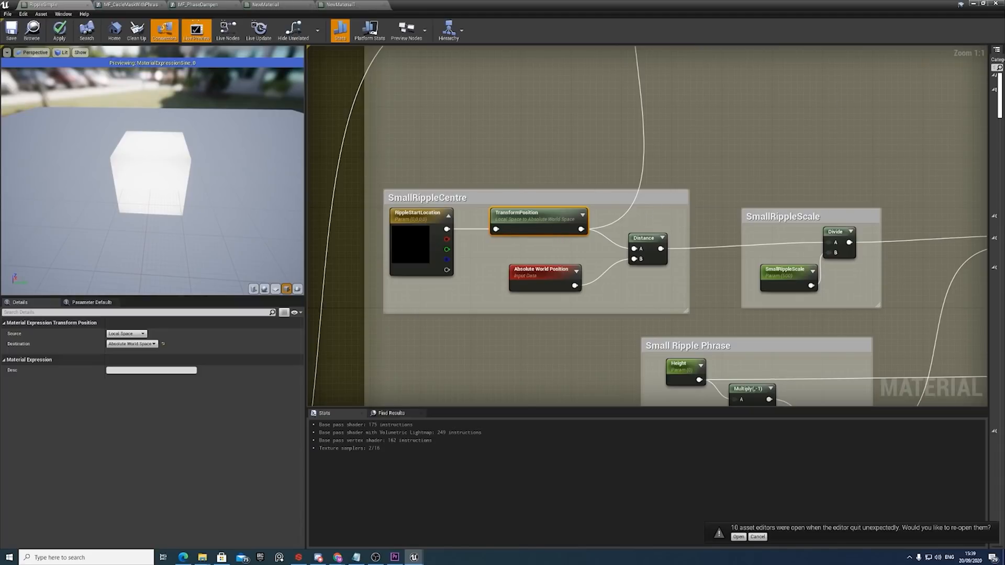
right_drag(840, 282, 809, 280)
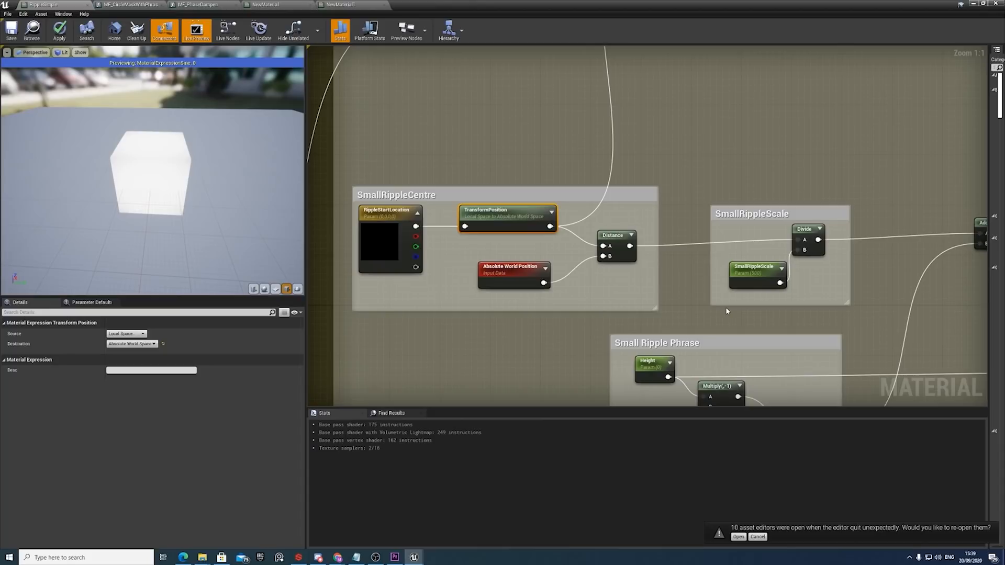
Inspect the LargeRipple group's function call, and examine the small ripple chain from the Distance node to the Sine node.
scroll(726, 309, down, 10)
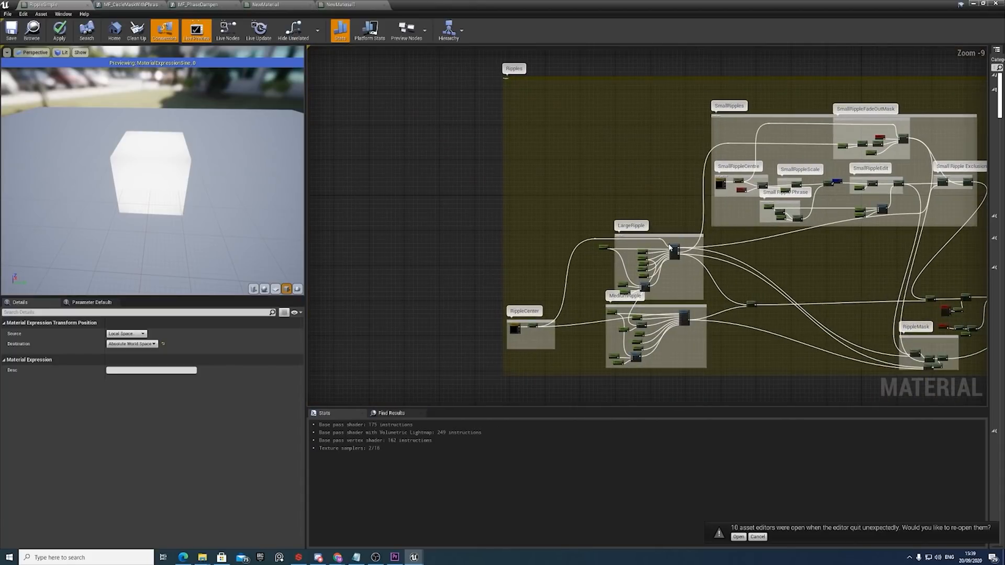
click(673, 250)
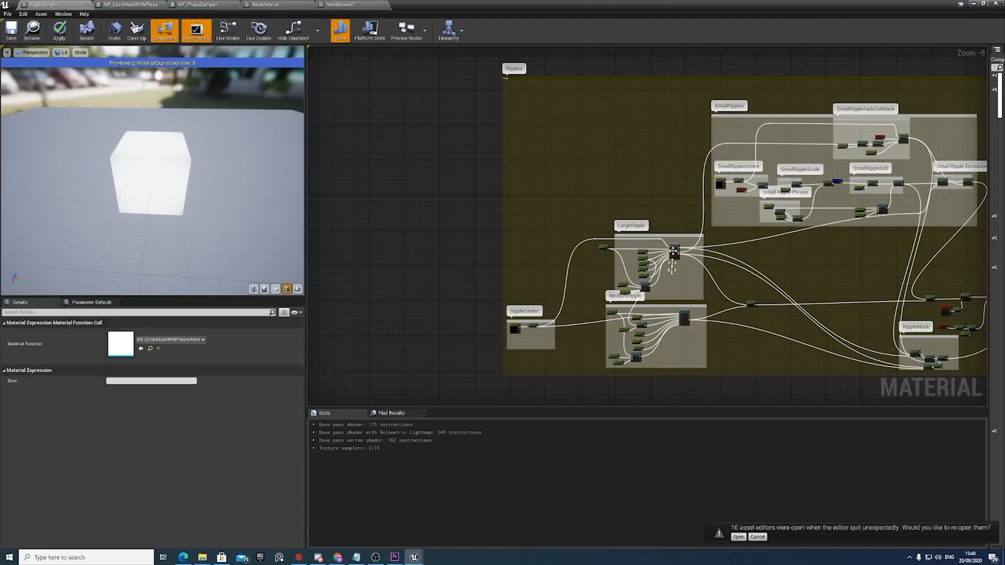
scroll(718, 287, up, 7)
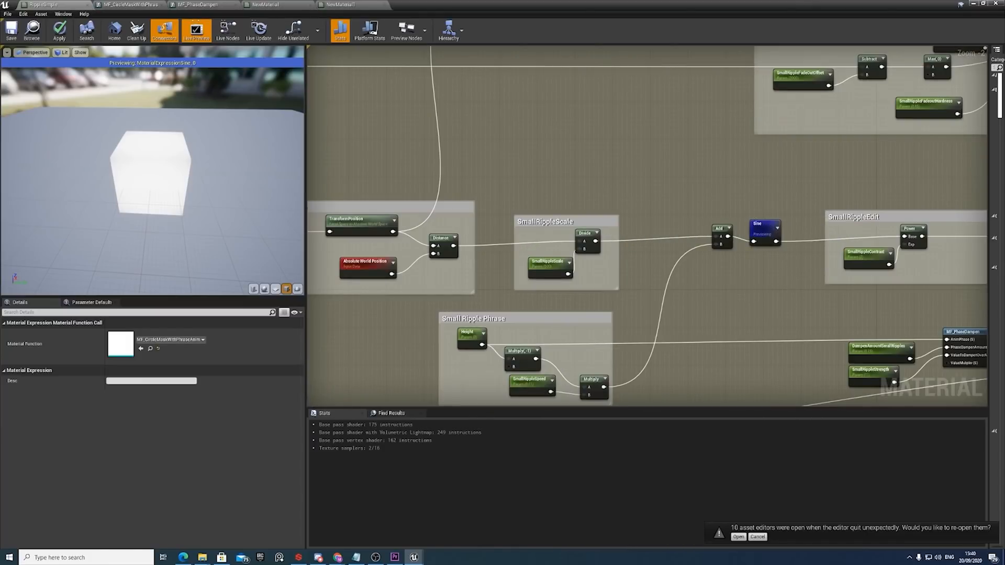
View the sine wave diagram in the browser, put its window away, and examine the Distance node in SmallRippleCentre.
drag(1004, 124, 563, 107)
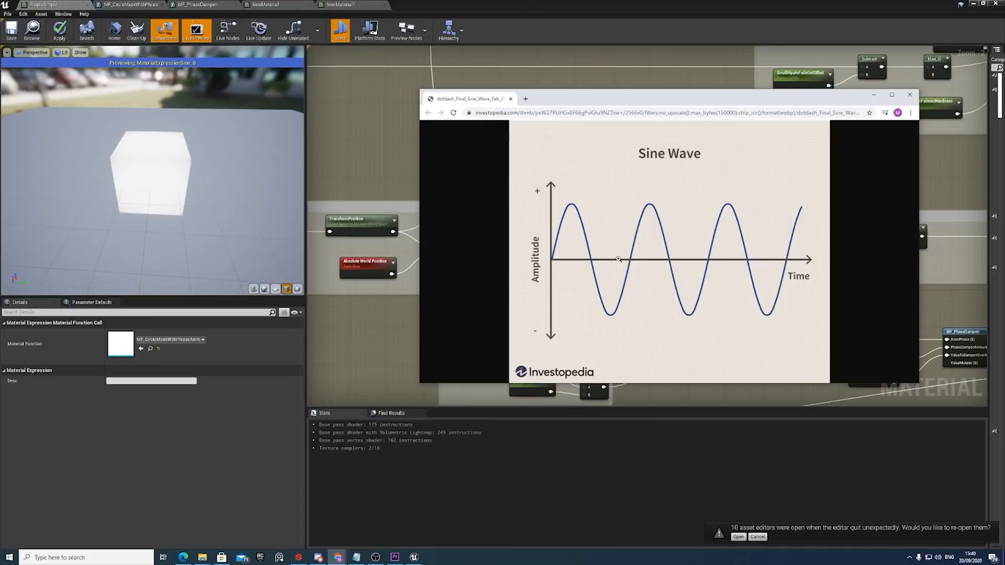
click(874, 97)
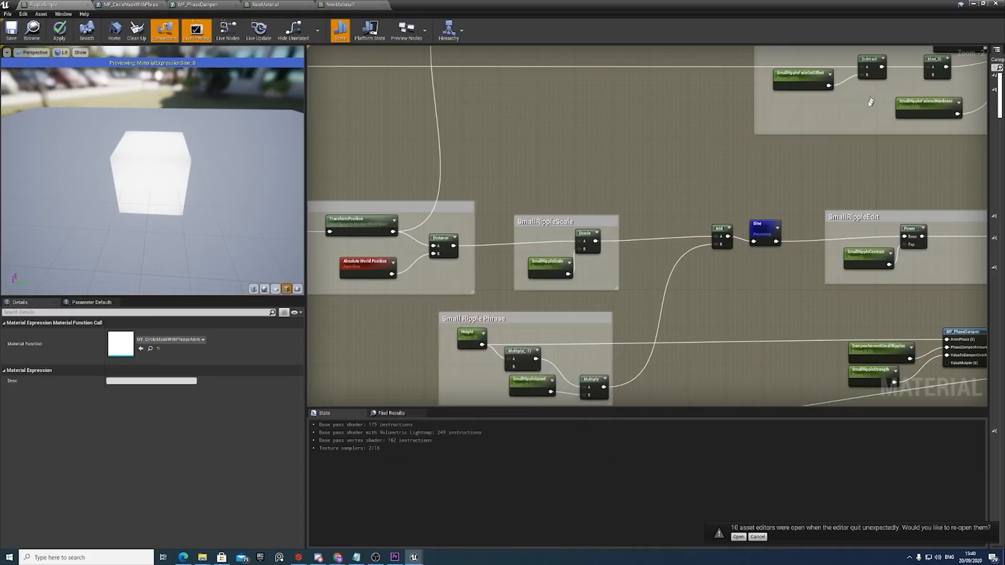
right_drag(468, 228, 485, 210)
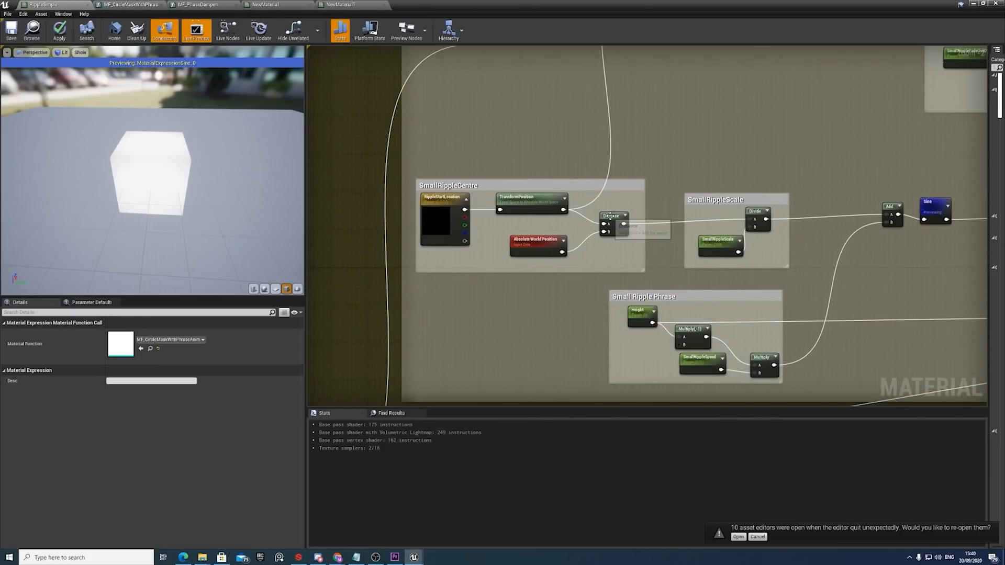
Inspect the Distance and Absolute World Position nodes in SmallRippleCentre and the SmallRippleScale parameter that divides the distance.
click(611, 223)
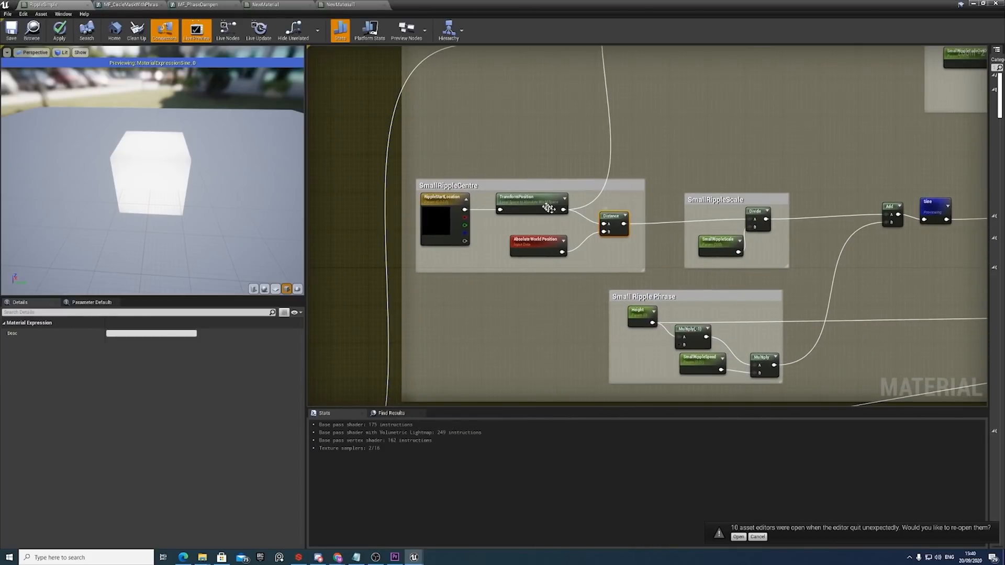
click(541, 243)
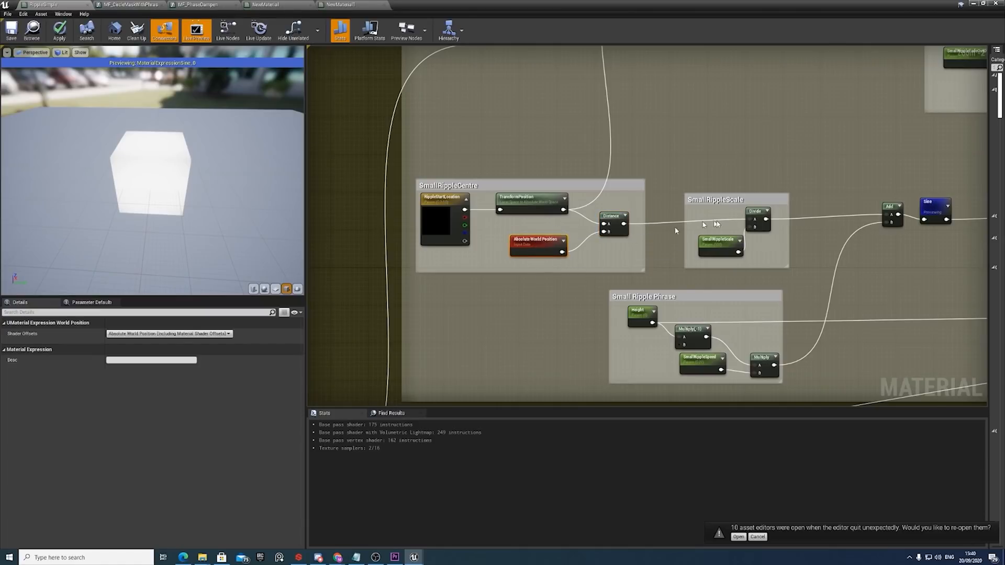
right_drag(675, 231, 630, 238)
click(682, 254)
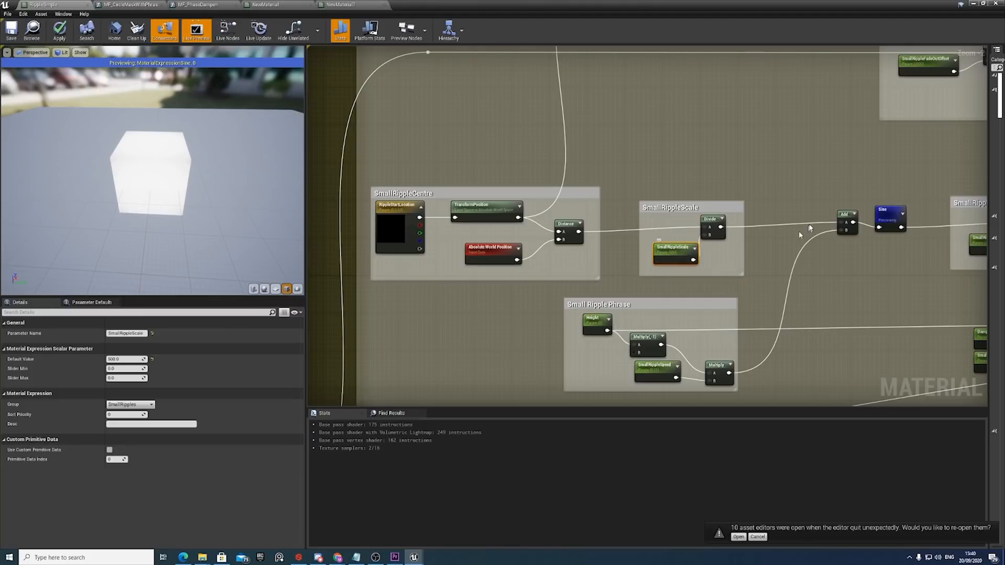
Inspect the Height parameter in the Small Ripple Phrase group and compare it with the Height parameter feeding the LargeRipple group.
right_drag(695, 317, 688, 276)
scroll(597, 283, up, 2)
click(595, 285)
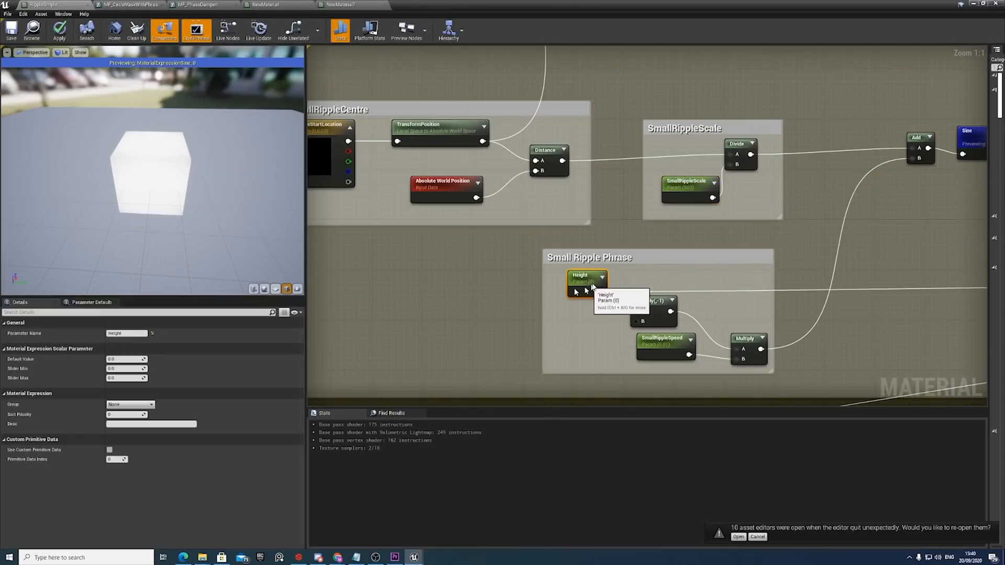
mouse_move(594, 285)
mouse_down()
mouse_move(576, 293)
mouse_move(582, 286)
mouse_up()
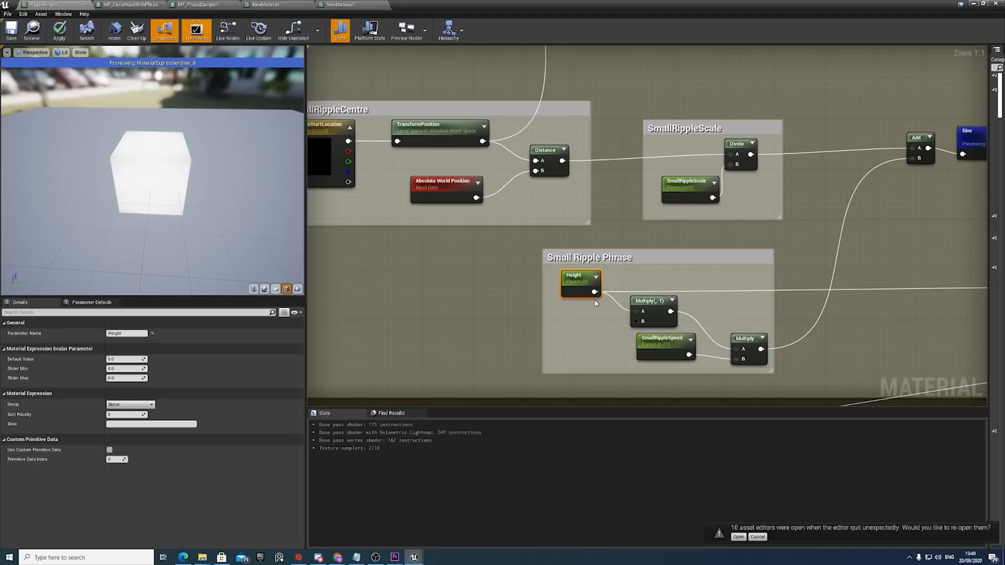
scroll(586, 288, down, 8)
scroll(523, 288, up, 7)
right_drag(451, 338, 588, 294)
click(492, 223)
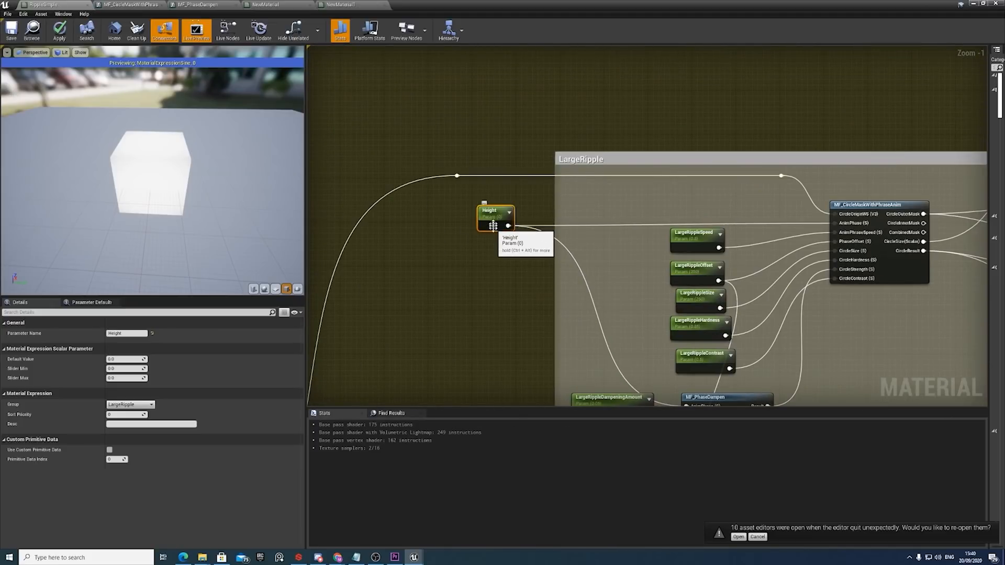
Inspect the Multiply(,-1) node and the SmallRippleSpeed parameter in the Small Ripple Phrase group.
scroll(514, 238, down, 4)
right_drag(815, 216, 689, 293)
scroll(764, 246, up, 3)
right_drag(764, 246, 711, 262)
scroll(678, 240, up, 1)
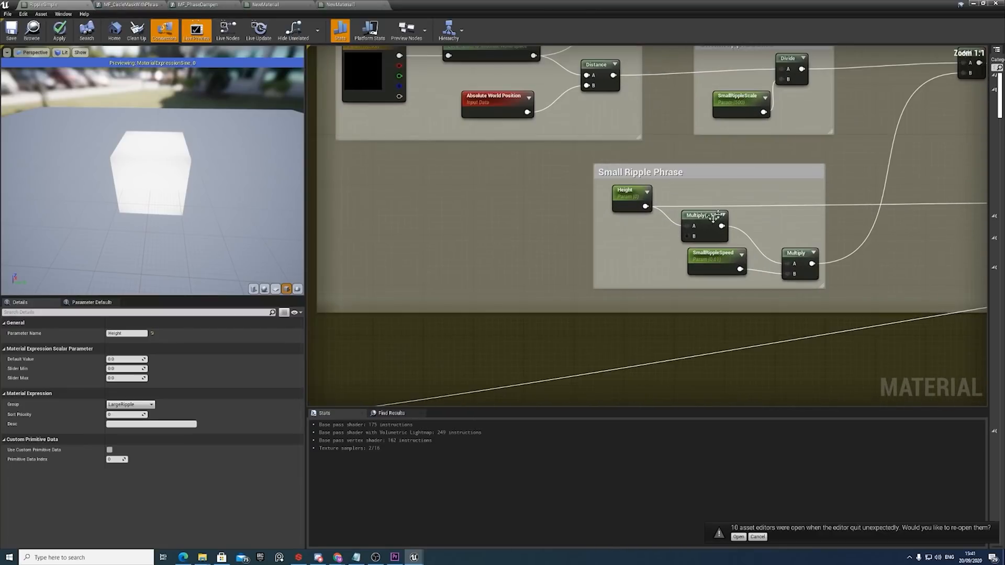
click(712, 227)
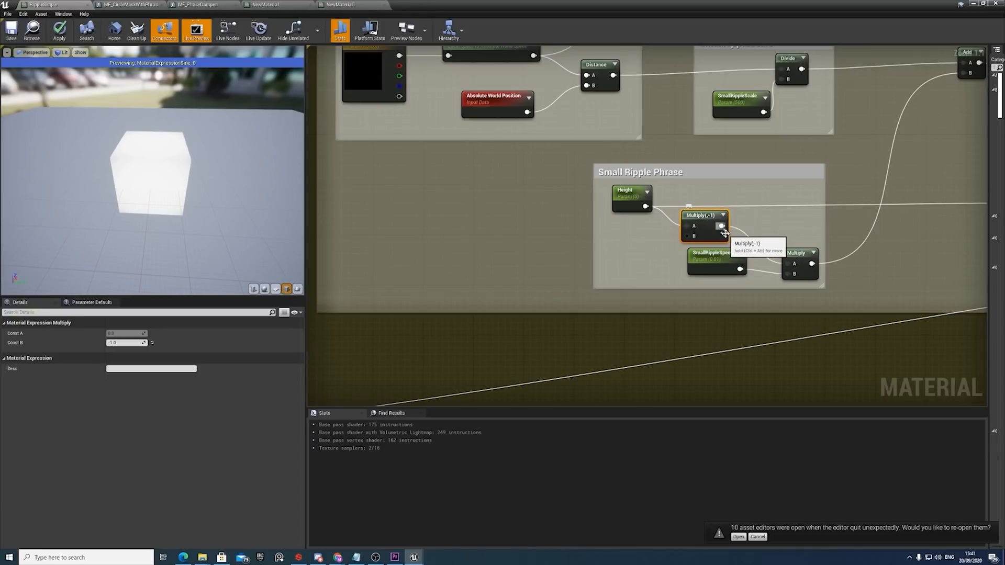
click(728, 259)
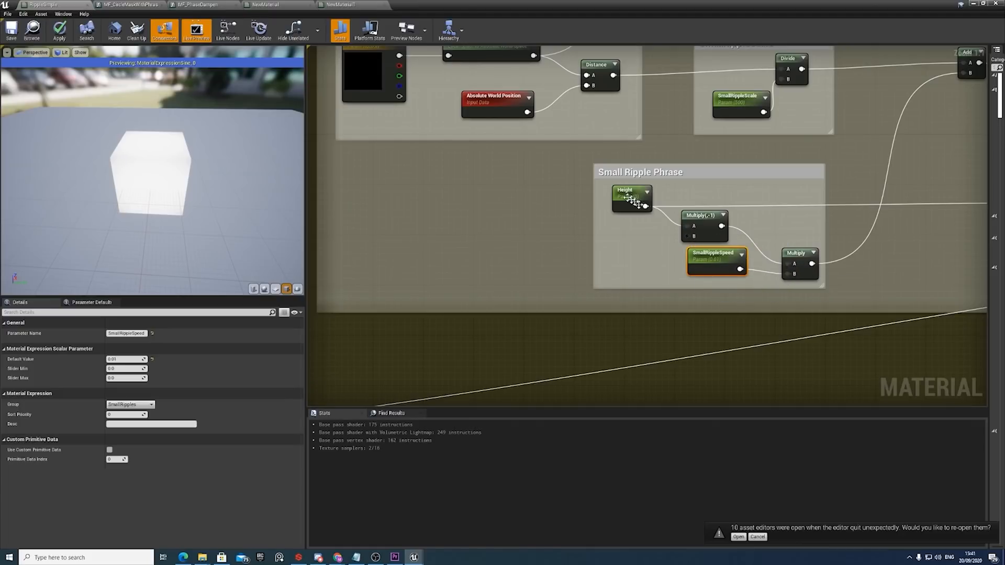
Trace the small ripple's scale and phrase outputs into the Add node, and inspect the Add and Sine nodes.
right_drag(801, 238, 702, 235)
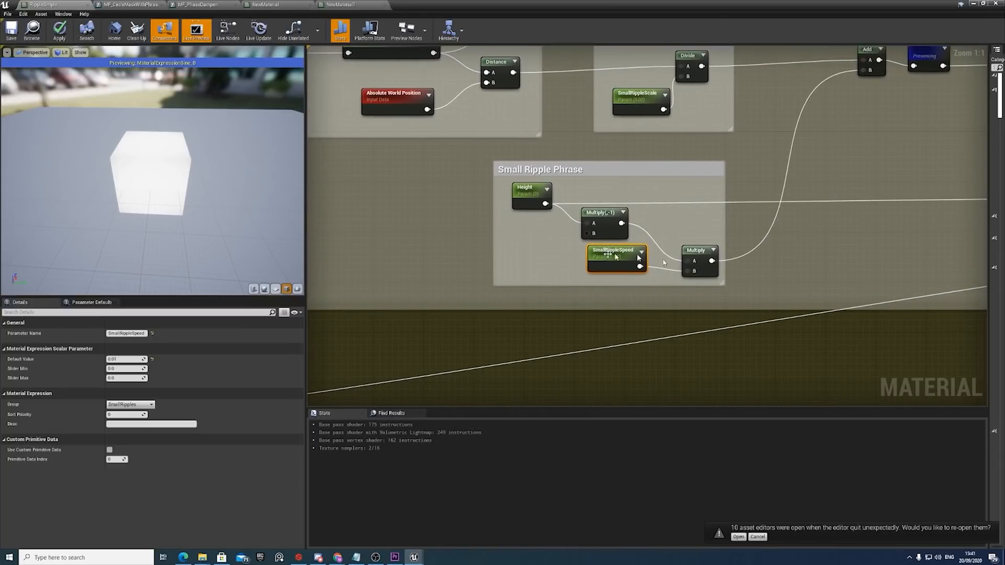
right_drag(787, 173, 702, 267)
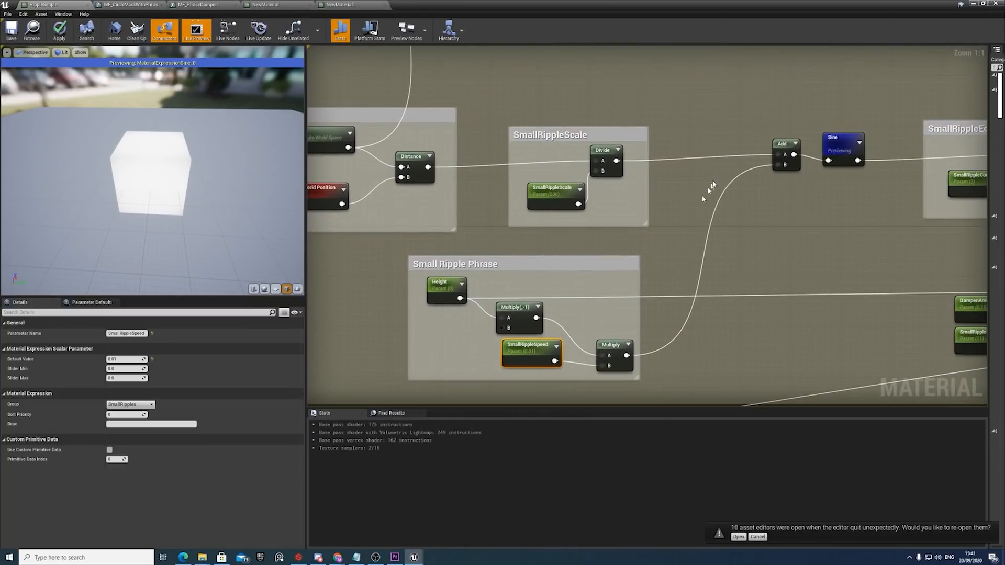
click(783, 153)
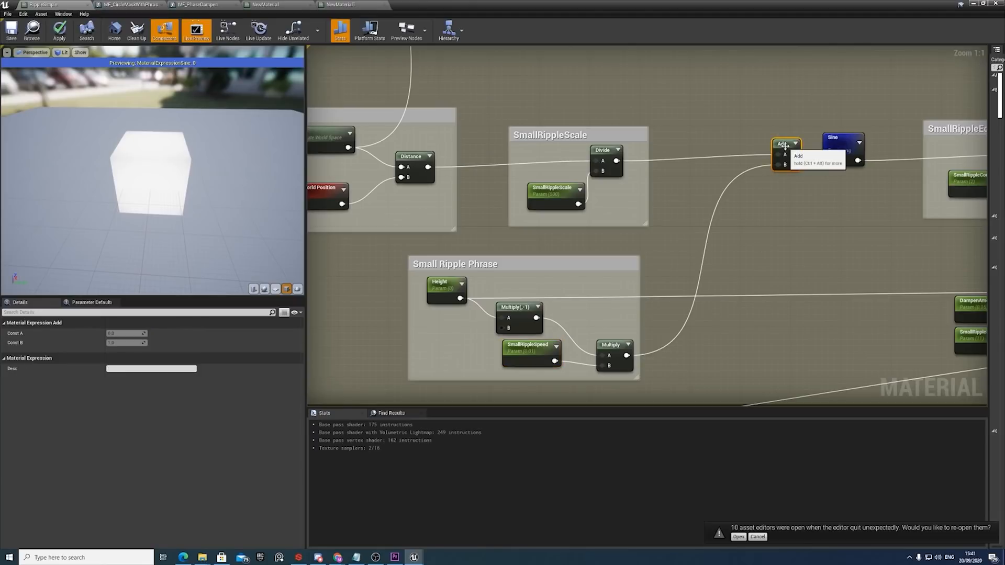
right_drag(582, 170, 816, 169)
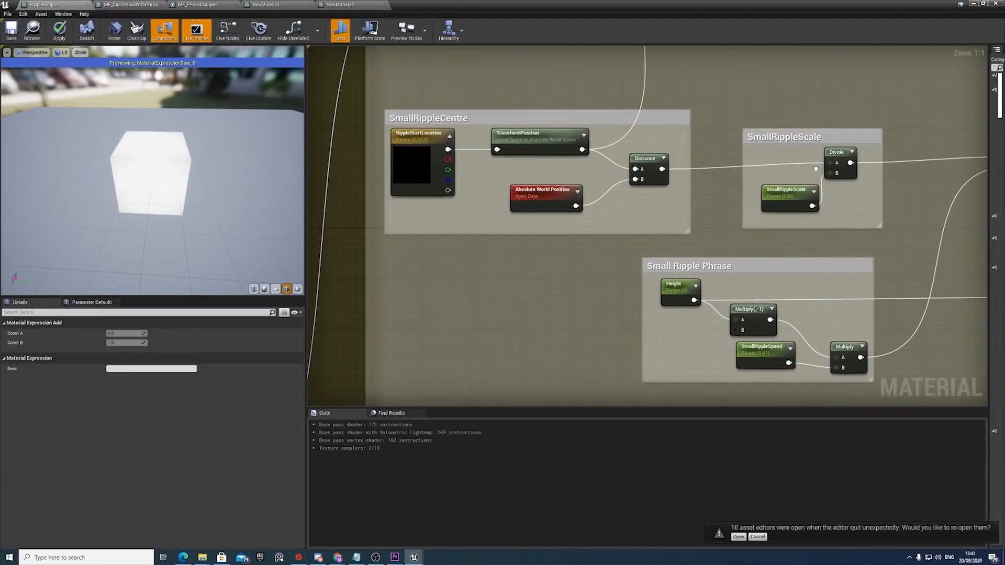
right_drag(892, 169, 797, 179)
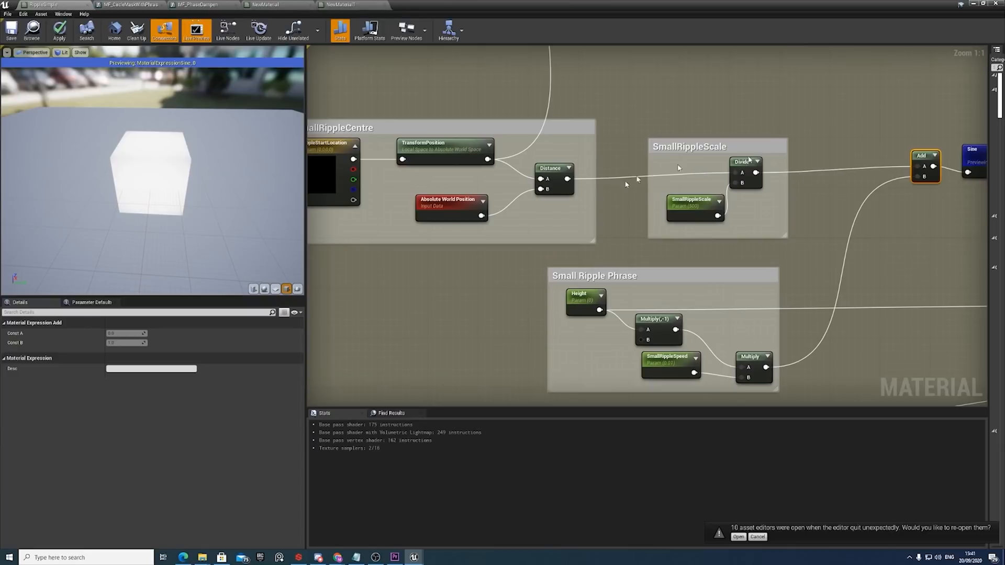
right_drag(873, 219, 743, 230)
click(845, 180)
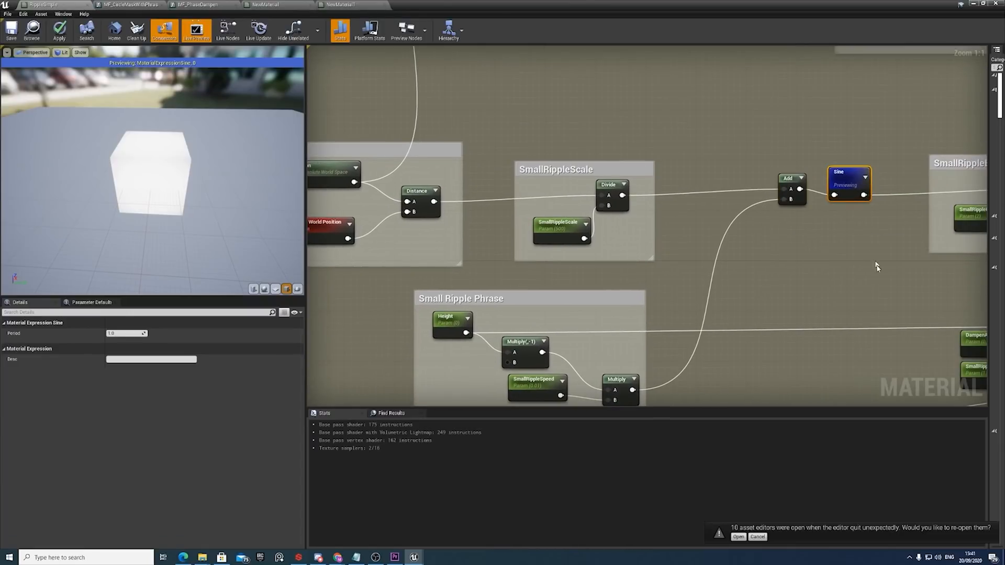
Inspect the SmallRippleContrast parameter and the final Multiply node in the SmallRippleEdit group.
right_drag(882, 246, 788, 247)
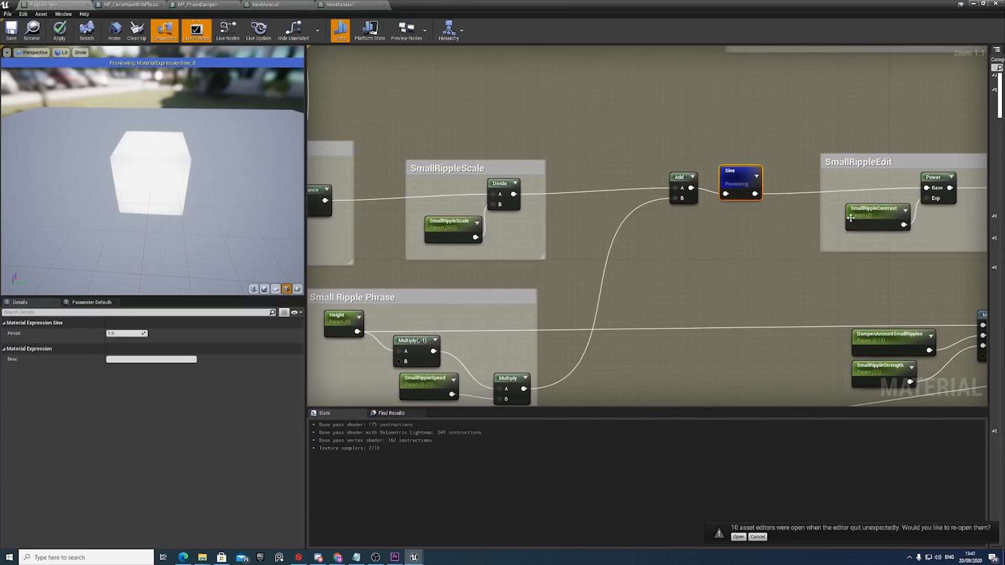
right_drag(850, 218, 668, 213)
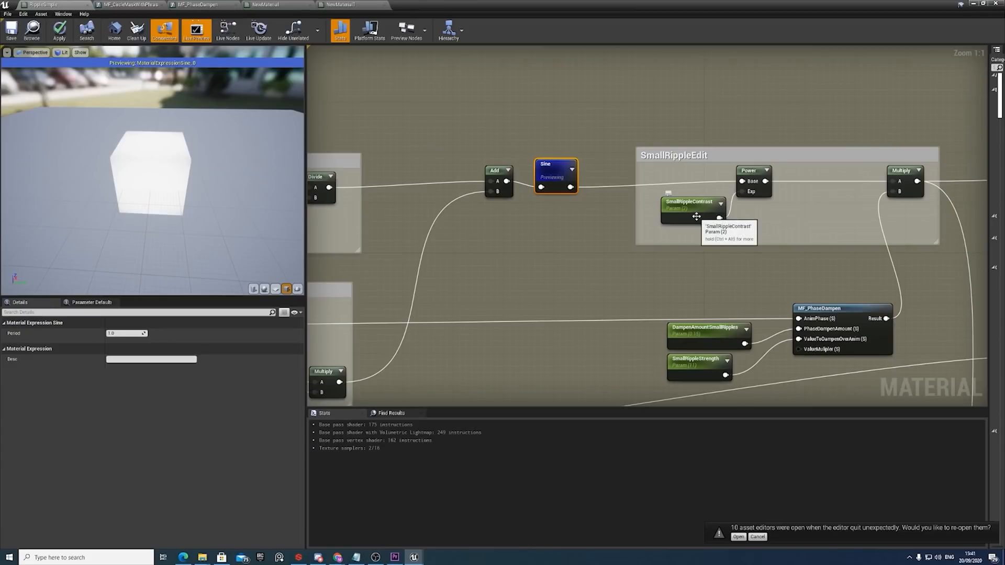
click(702, 209)
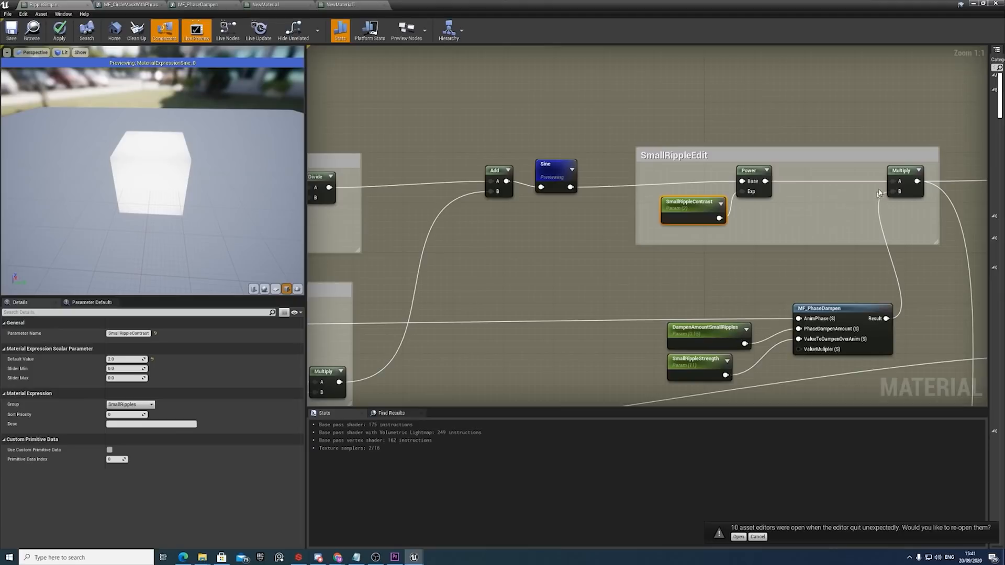
scroll(817, 191, down, 2)
scroll(775, 285, up, 1)
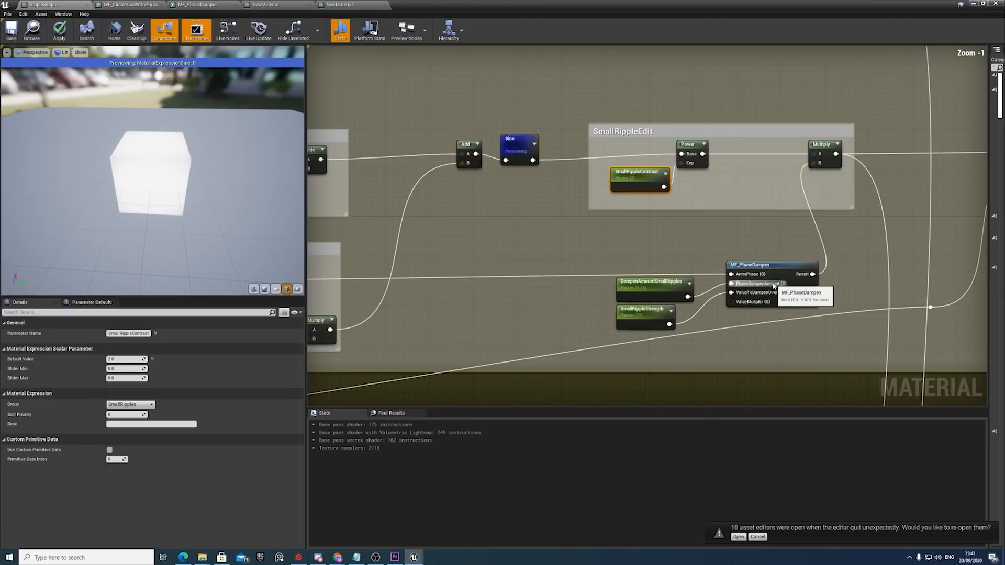
click(824, 152)
Examine the LargeRipple group's MF_PhaseDampen call and its inputs for comparison with the small ripple's one.
scroll(780, 268, down, 4)
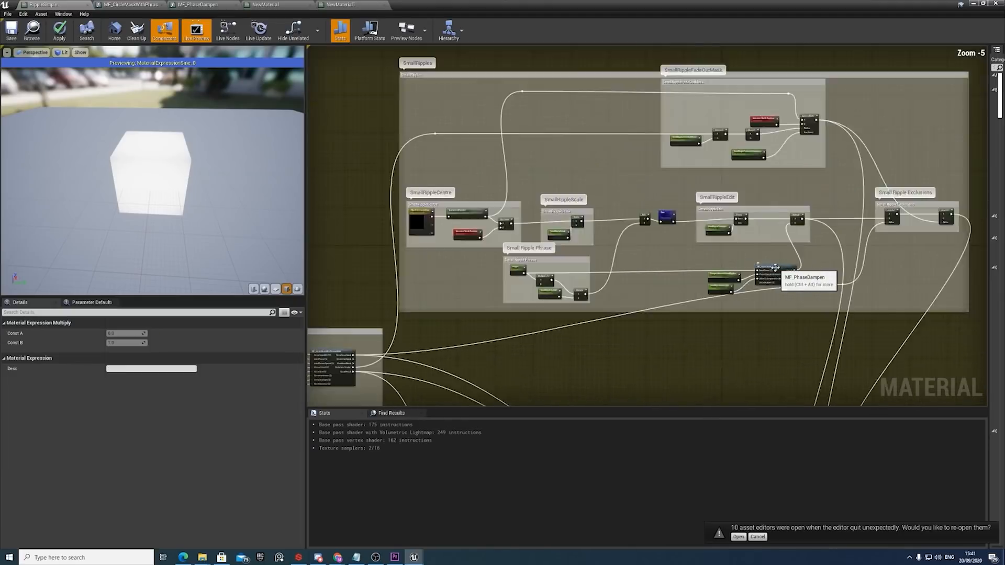
scroll(774, 268, down, 5)
scroll(675, 259, up, 9)
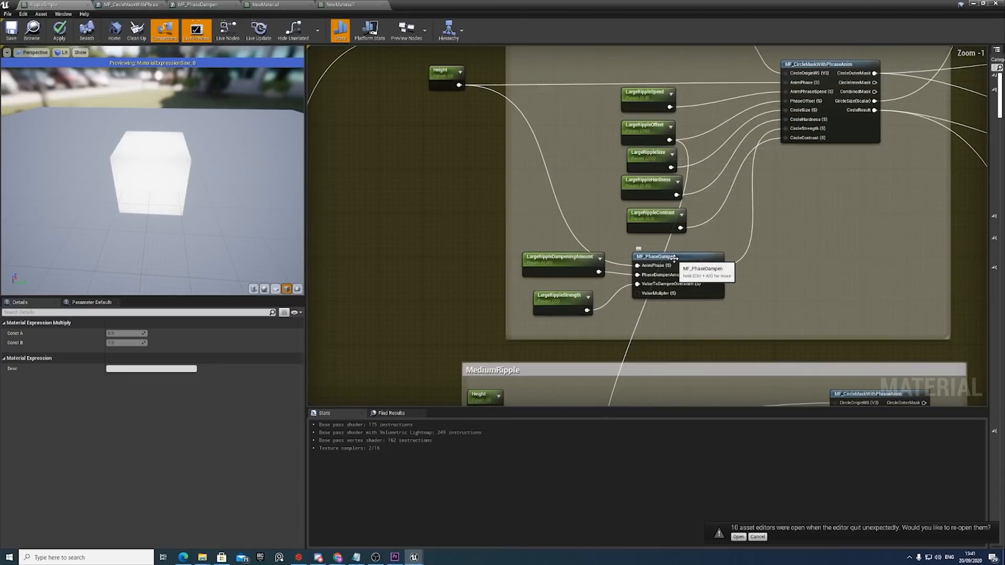
scroll(763, 197, down, 5)
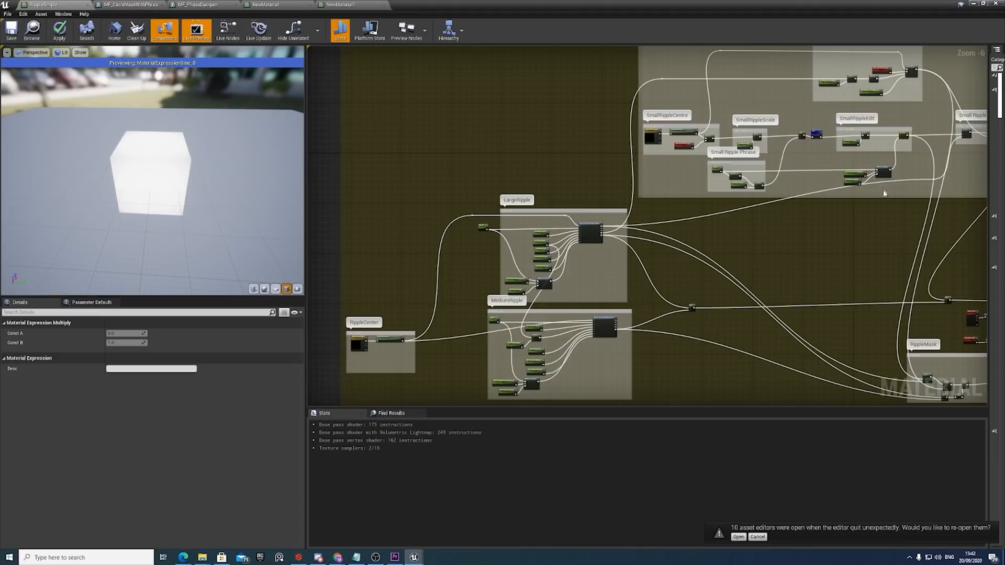
Examine the small ripple's MF_PhaseDampen call and trace its AnimPhase input back to the Height parameter.
scroll(810, 212, up, 7)
right_drag(813, 205, 680, 242)
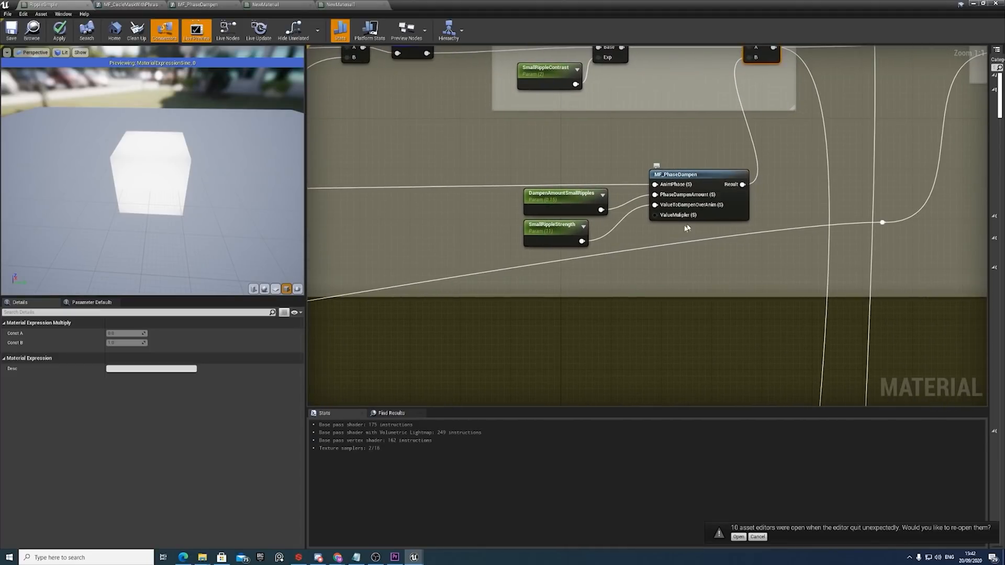
right_drag(560, 194, 817, 211)
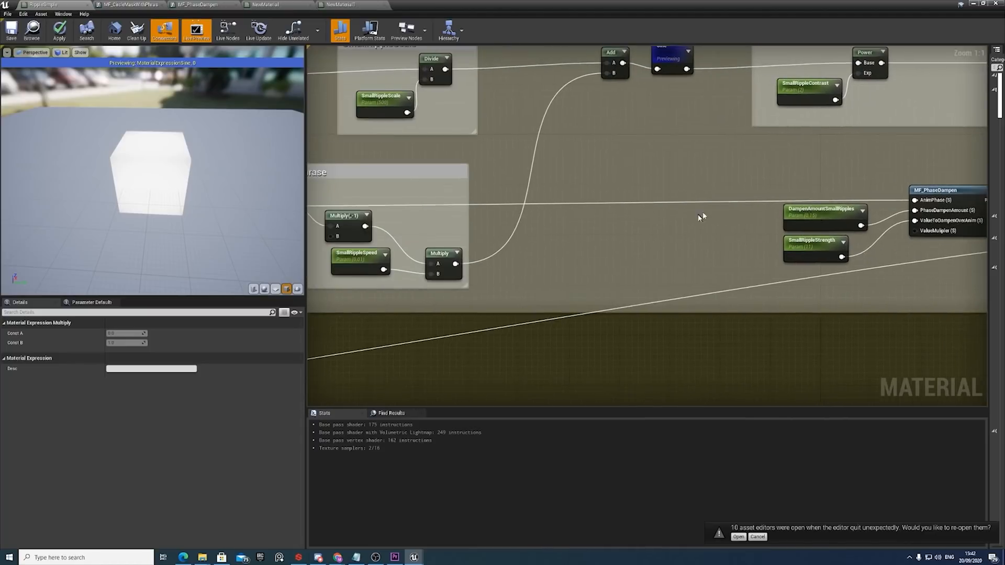
scroll(701, 212, down, 2)
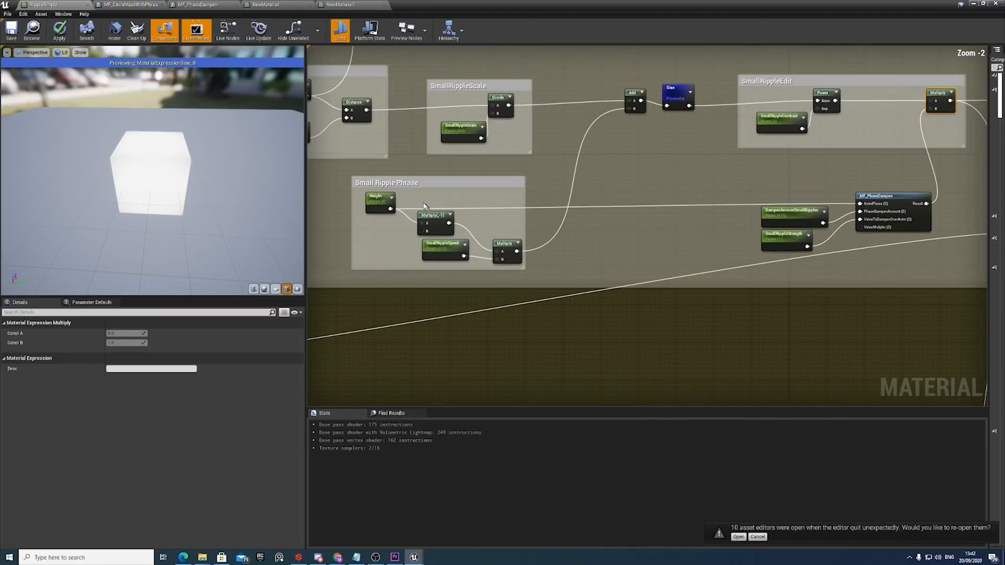
click(377, 211)
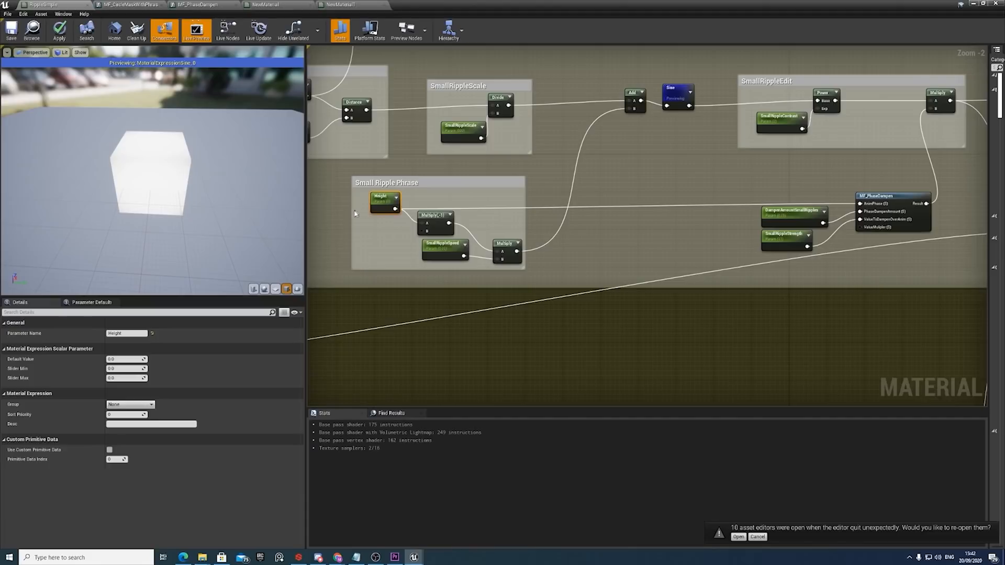
scroll(715, 203, up, 2)
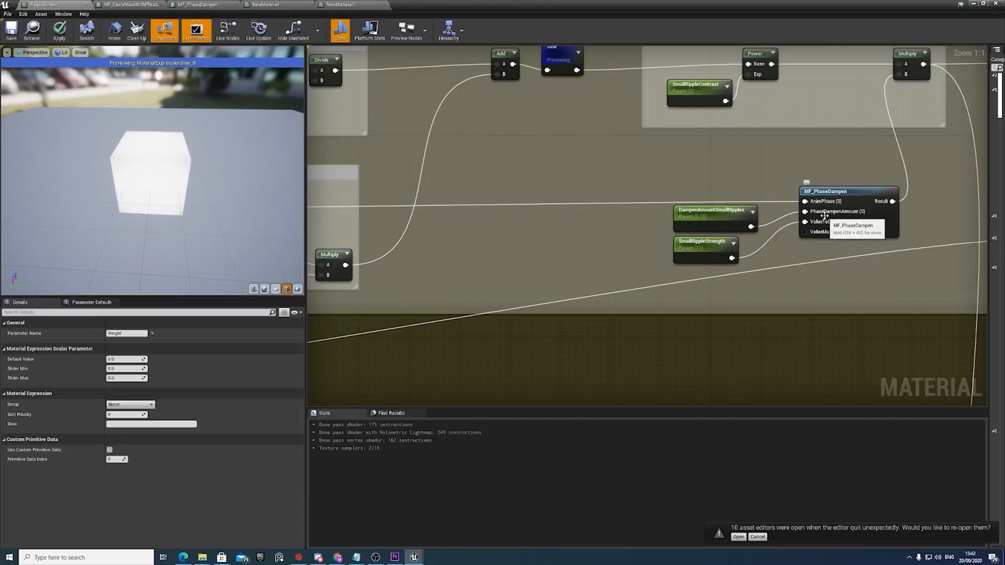
Review the Height and DampenAmountSmallRipples inputs of the small ripple's MF_PhaseDampen call, and inspect the SmallRippleStrength parameter.
right_drag(672, 237, 867, 235)
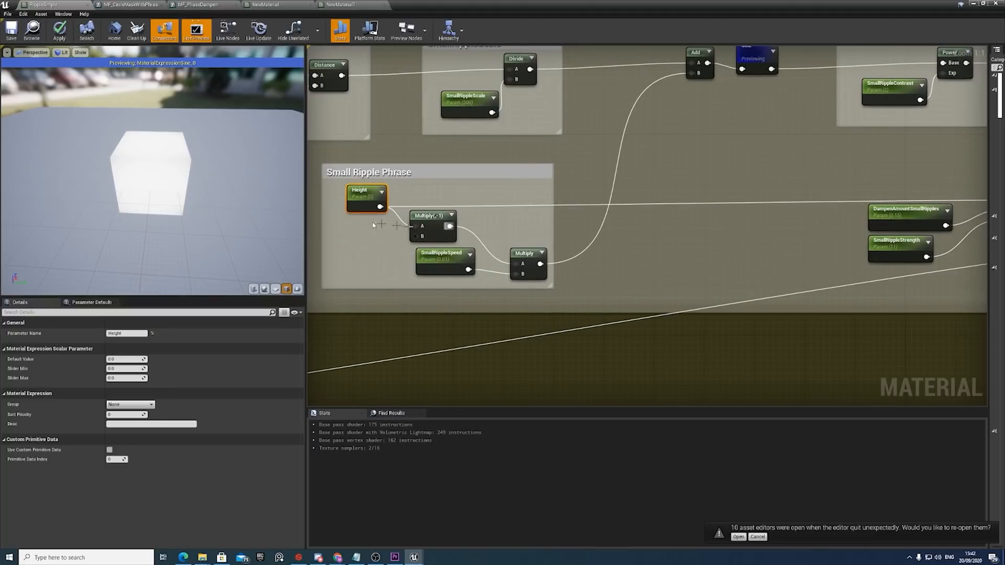
right_drag(810, 220, 713, 225)
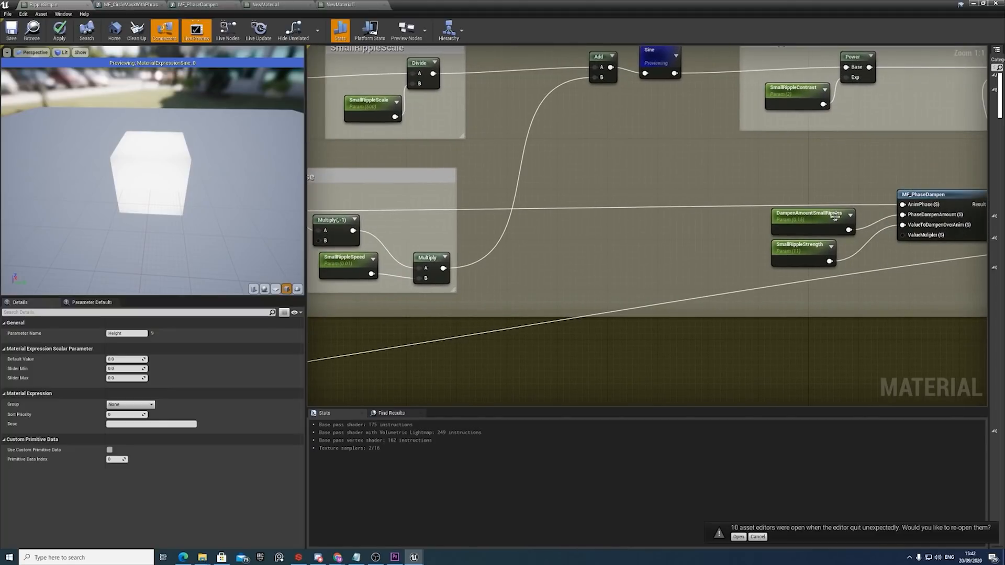
click(785, 256)
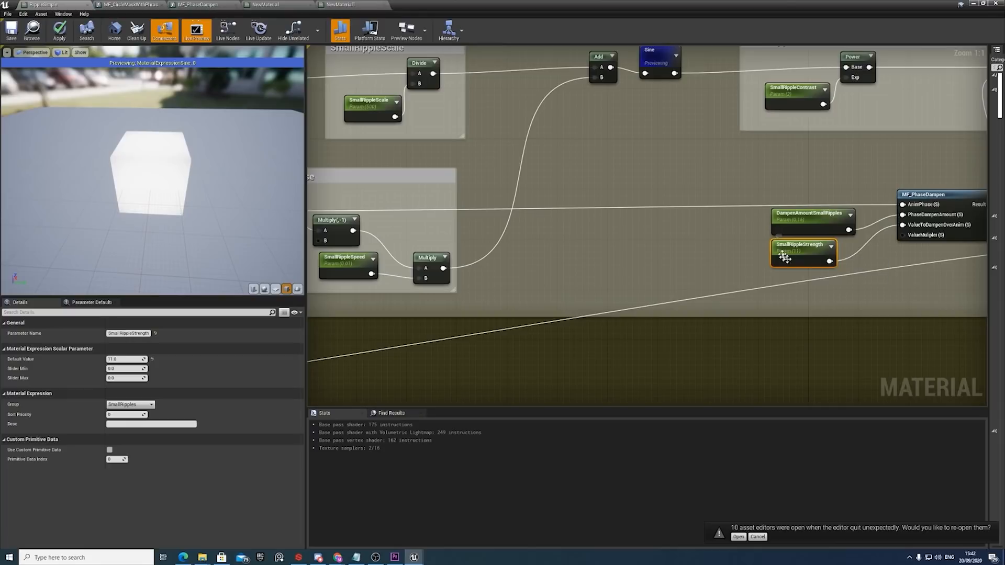
right_drag(854, 247, 755, 251)
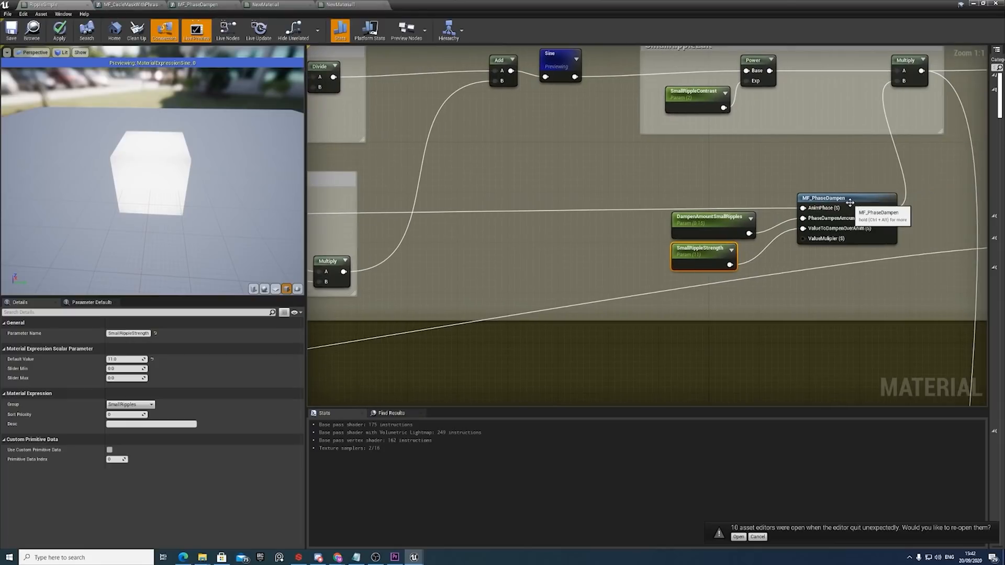
Open the MF_PhaseDampen function and inspect its ValueToDampenOverAnim and ValueMultiplier inputs.
double_click(849, 203)
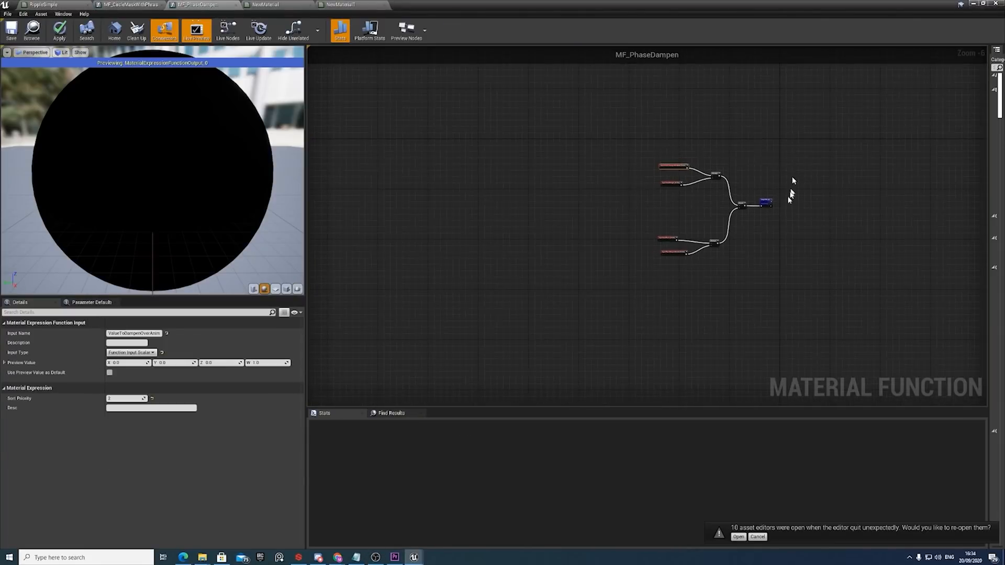
scroll(791, 195, up, 4)
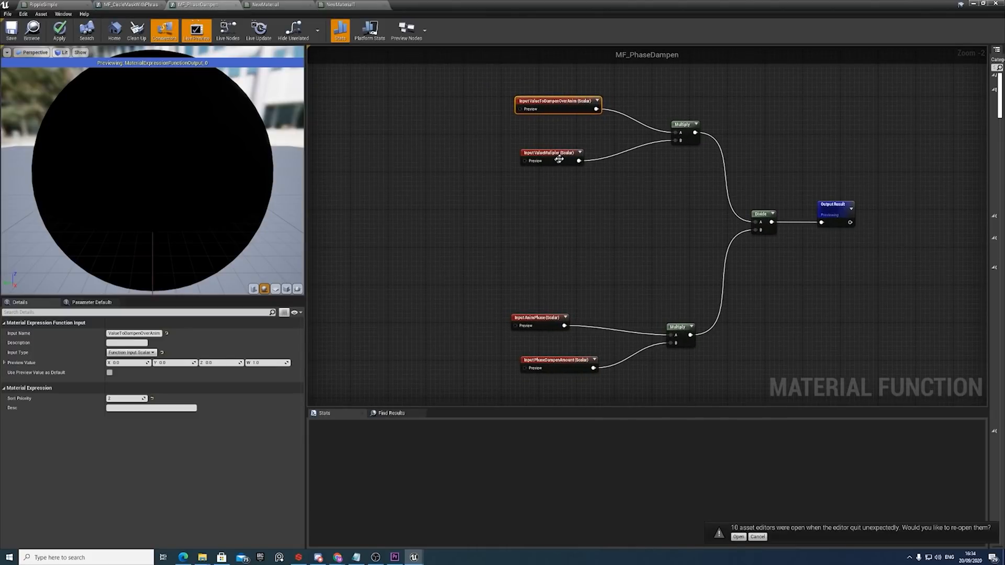
drag(564, 104, 551, 109)
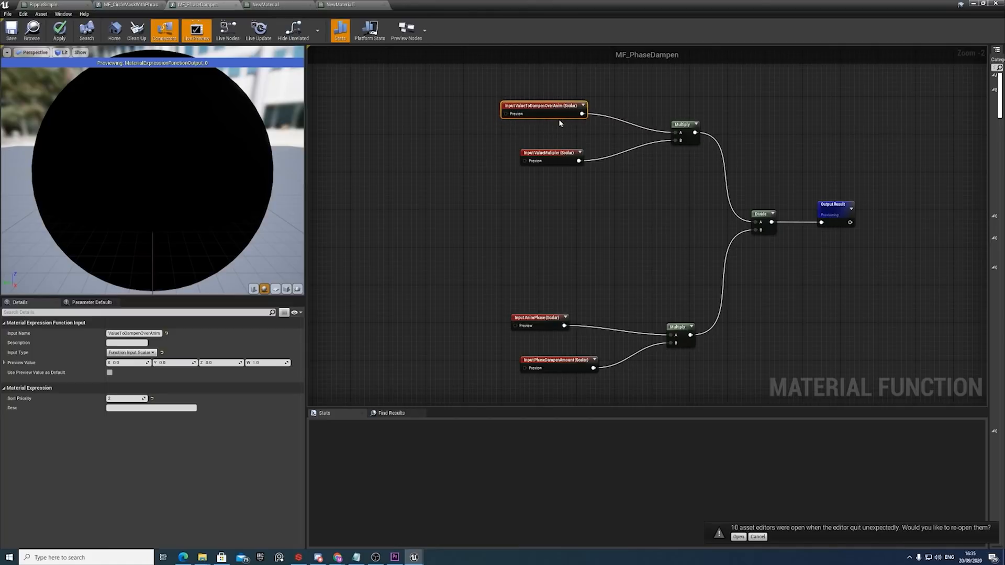
click(529, 153)
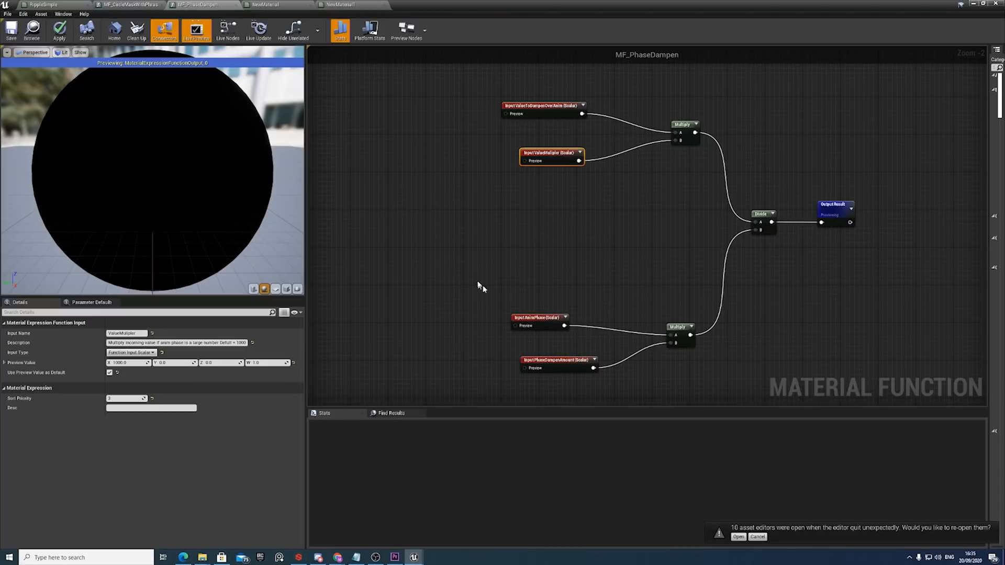
Inspect MF_PhaseDampen's AnimPhase and PhaseDampenAmount inputs, their Multiply, the Divide node and the ValueMultiplier input.
drag(478, 285, 702, 381)
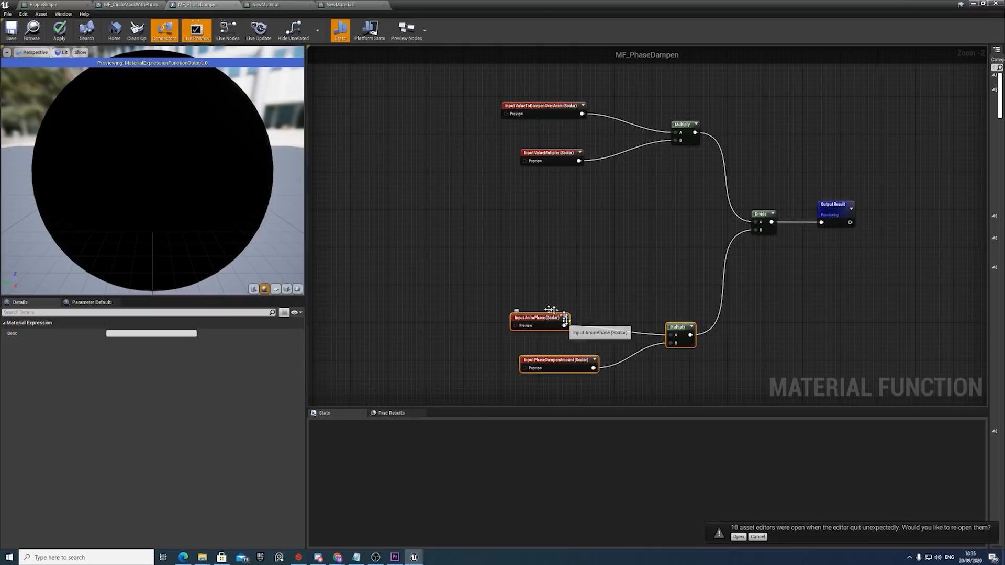
click(677, 335)
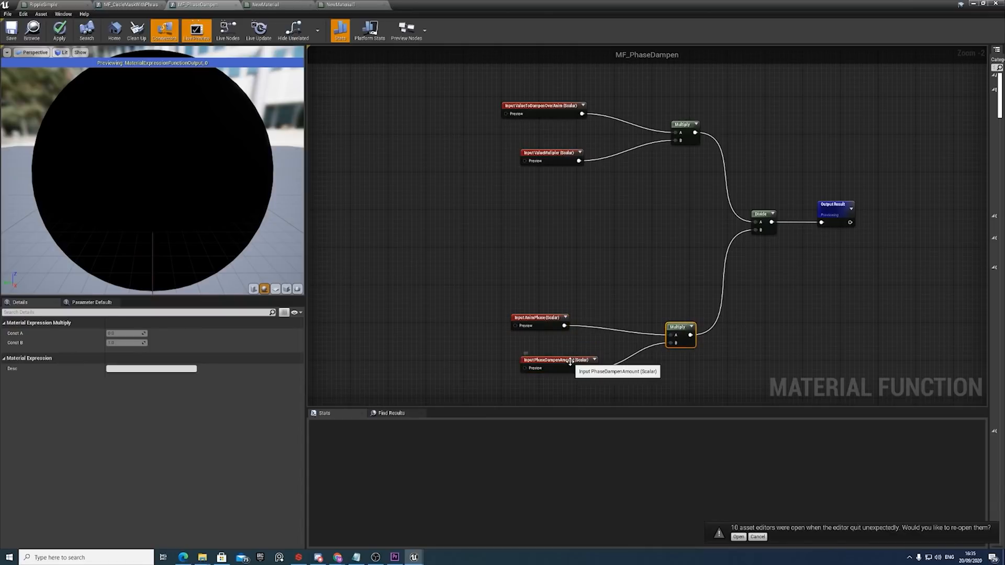
click(583, 361)
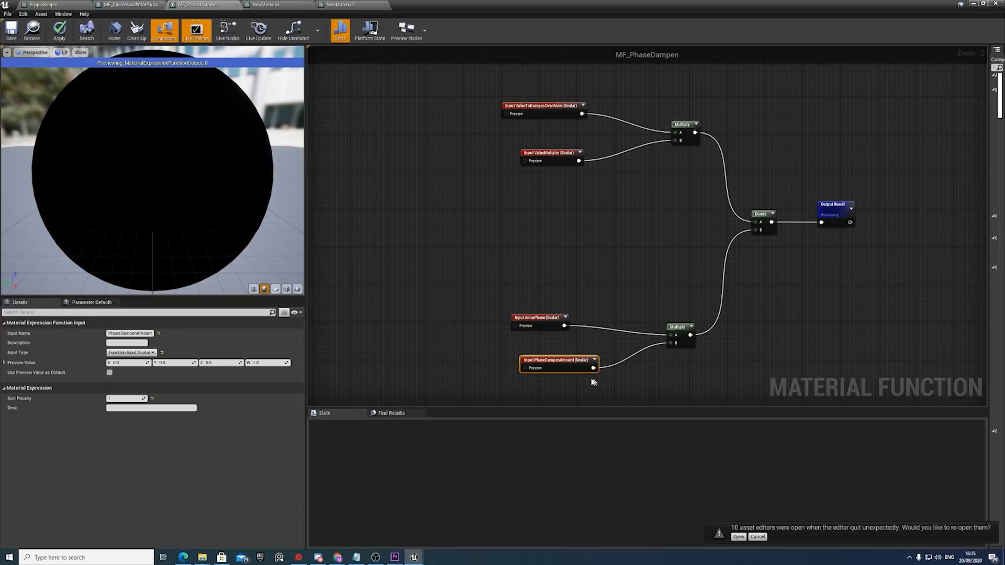
click(542, 320)
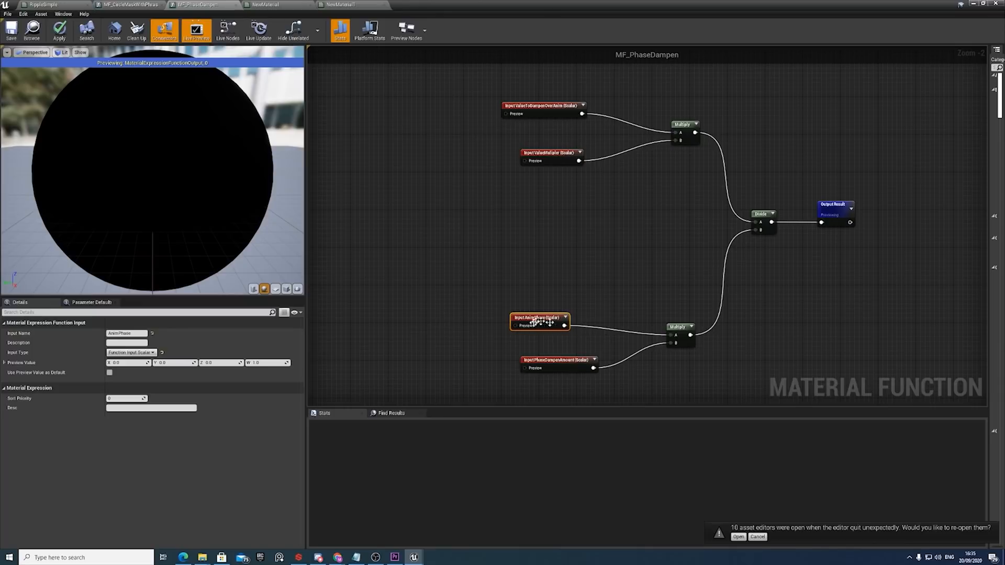
click(760, 225)
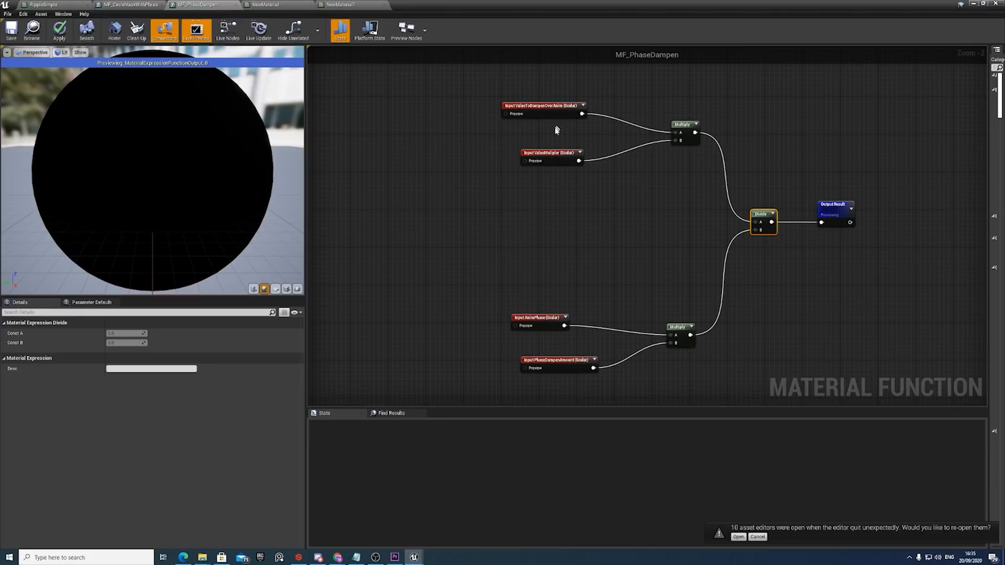
click(558, 152)
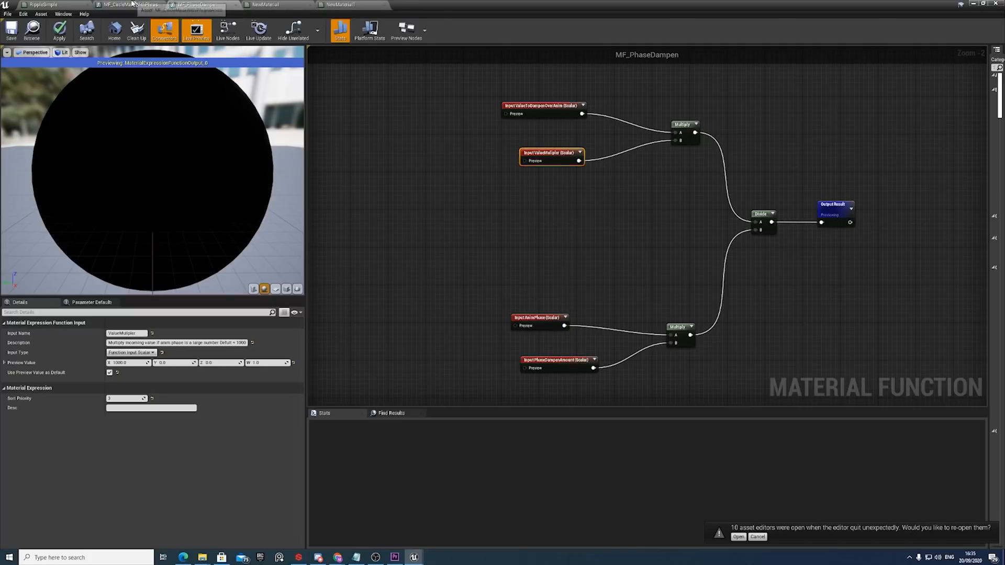
Return to the RippleSimple material and compare the MF_PhaseDampen calls in the large, medium and small ripple groups.
click(54, 5)
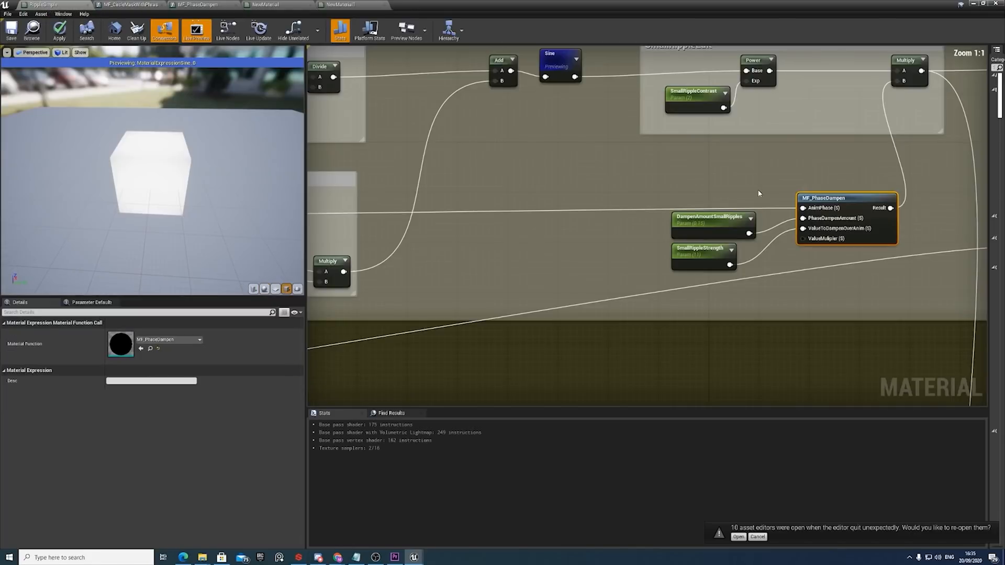
scroll(758, 189, down, 10)
scroll(759, 210, up, 3)
right_drag(758, 214, 801, 174)
scroll(593, 180, up, 4)
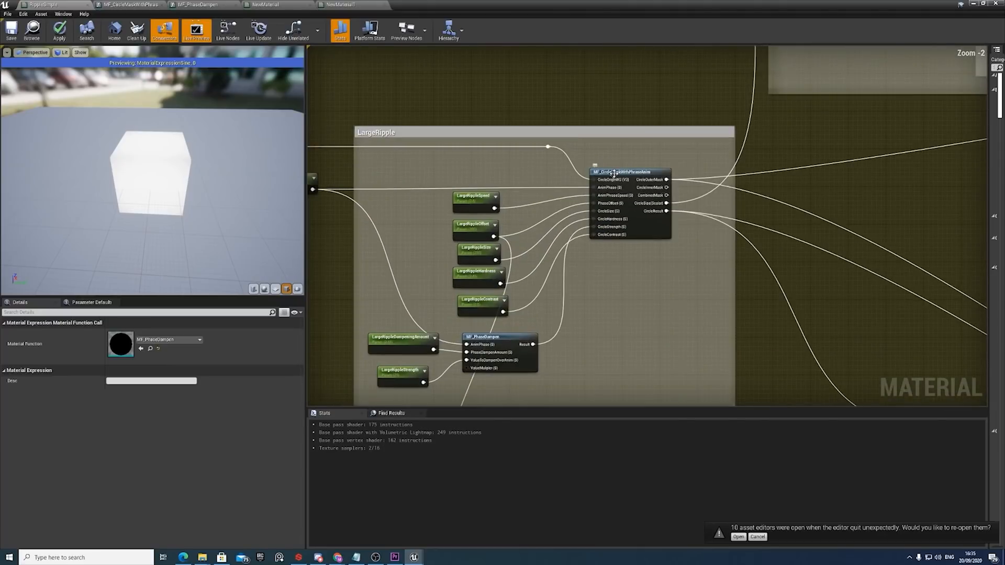
click(593, 180)
right_drag(602, 257, 621, 172)
click(537, 253)
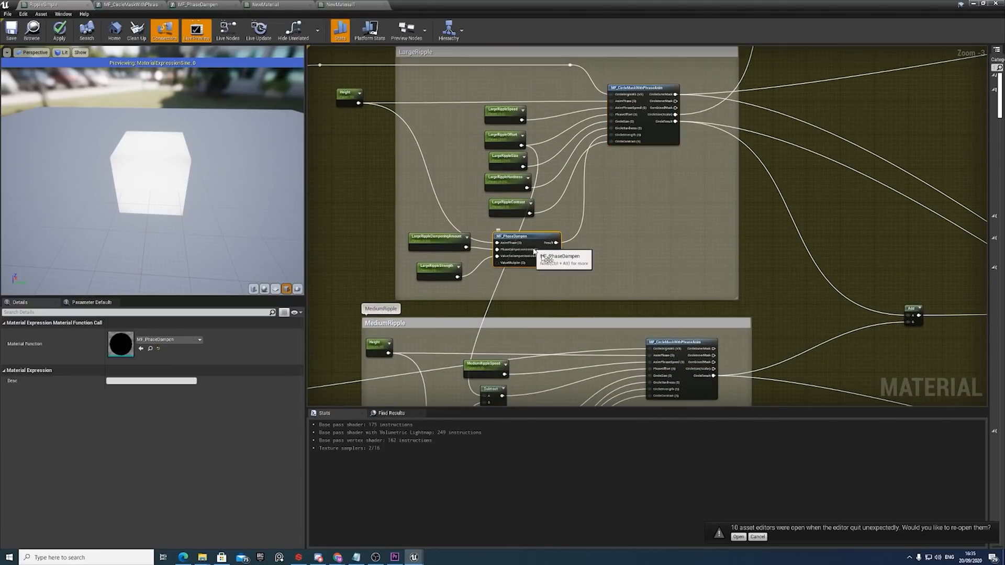
right_drag(573, 290, 586, 112)
click(508, 341)
scroll(507, 341, down, 5)
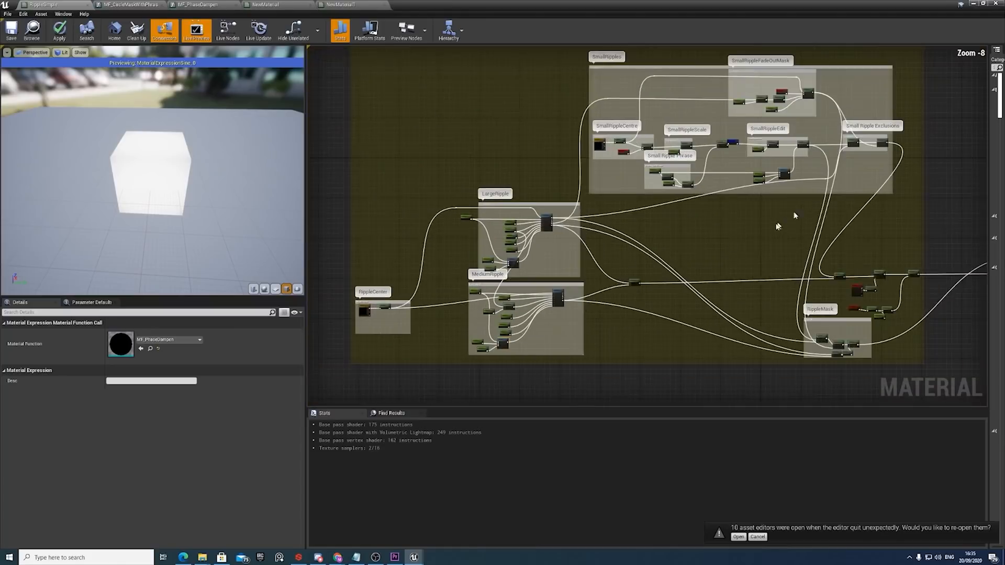
scroll(707, 214, up, 6)
click(707, 214)
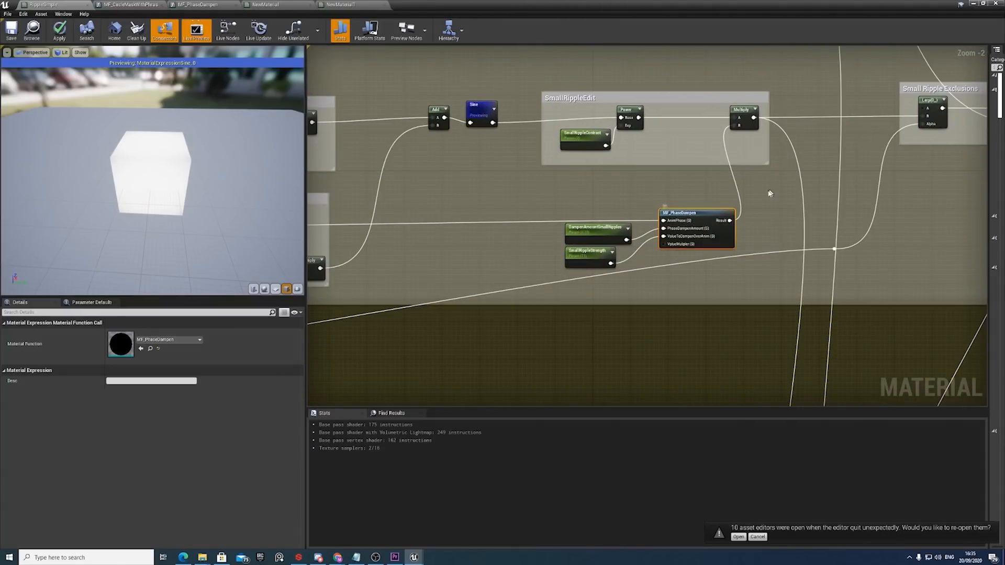
Inspect the first Lerp in Small Ripple Exclusions and trace its Alpha input back to the large ripple's CircleOuterMask output.
scroll(756, 199, down, 1)
right_drag(742, 213, 537, 254)
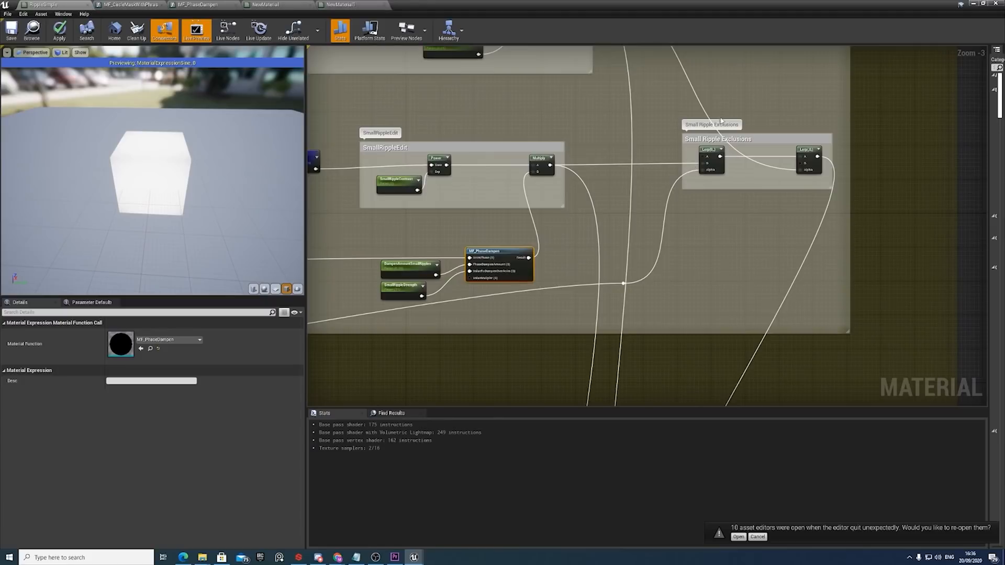
click(713, 154)
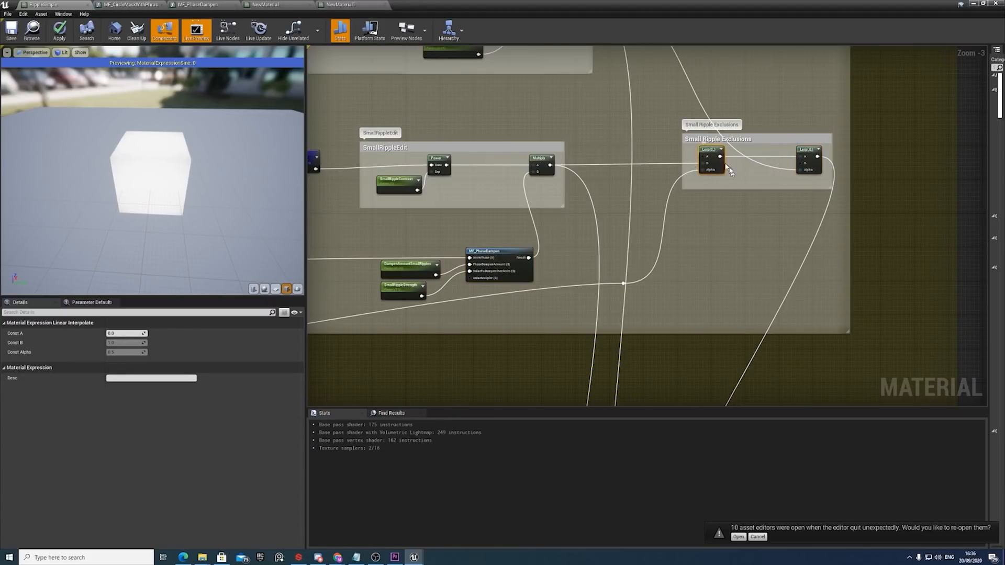
scroll(711, 154, down, 5)
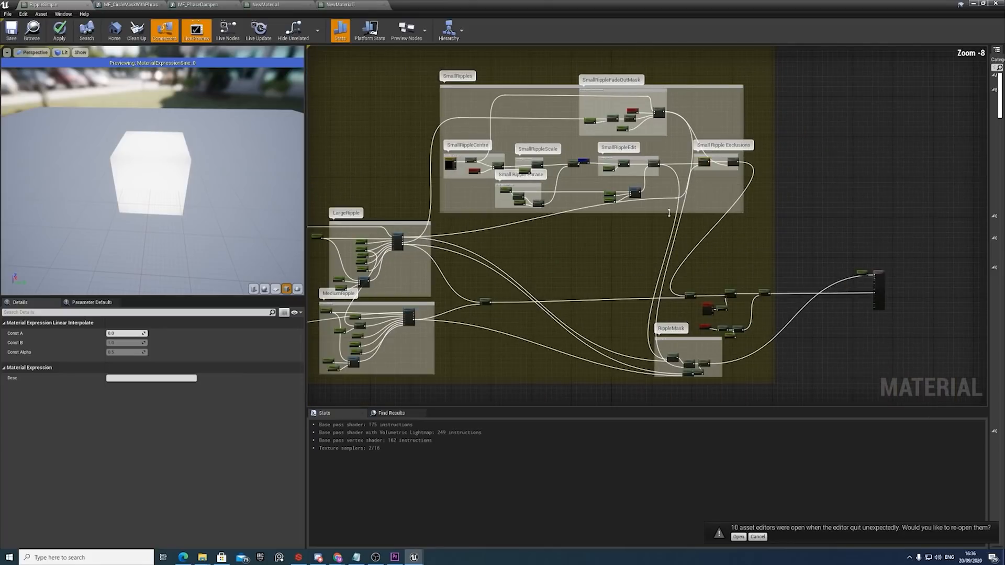
scroll(693, 192, up, 2)
right_drag(610, 219, 747, 188)
scroll(492, 239, up, 3)
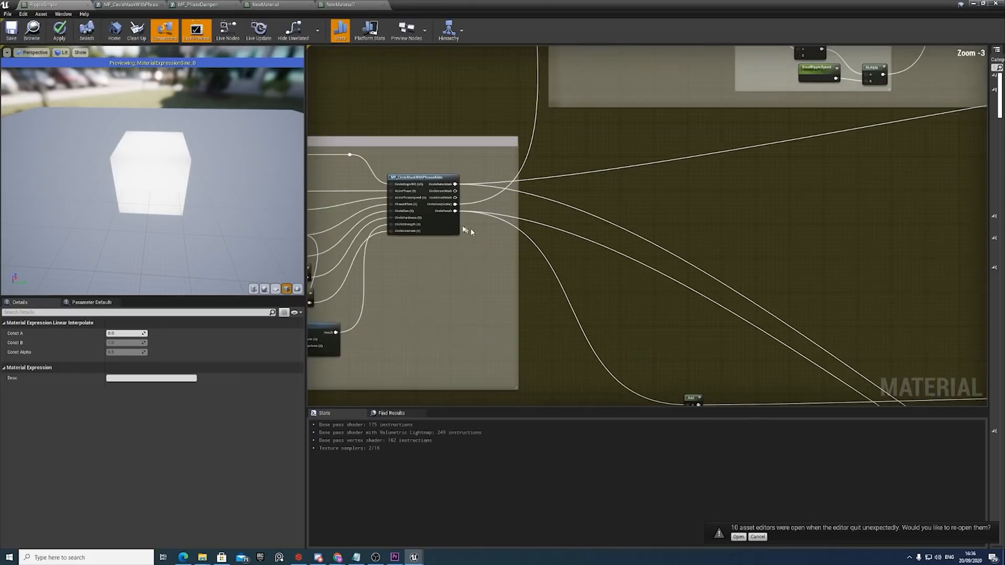
right_drag(459, 206, 579, 208)
scroll(578, 207, up, 3)
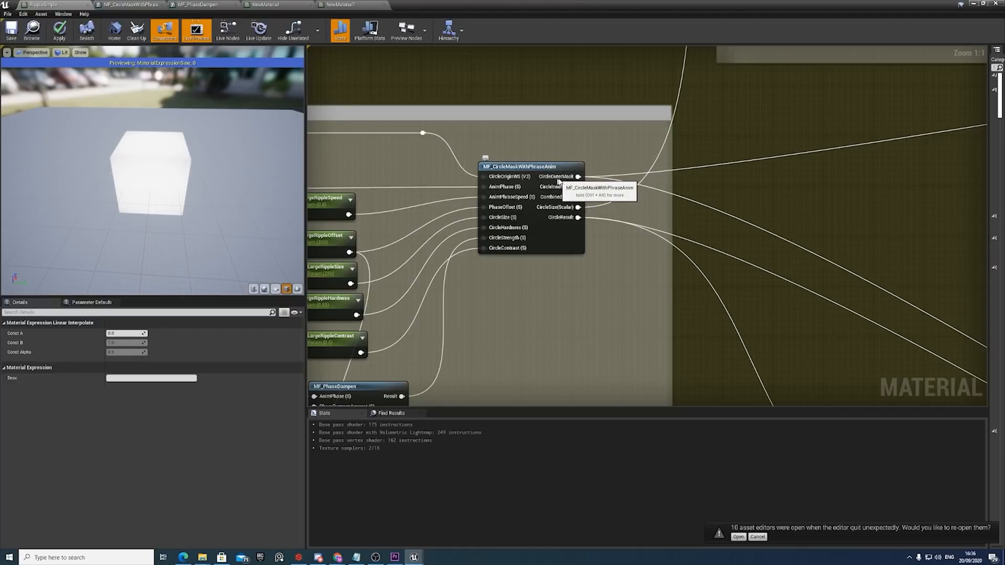
Follow the large ripple's CircleOuterMask connection to the first exclusion Lerp and review the Lerp's B input from SmallRippleEdit.
scroll(640, 180, down, 5)
scroll(628, 193, up, 4)
scroll(610, 212, down, 4)
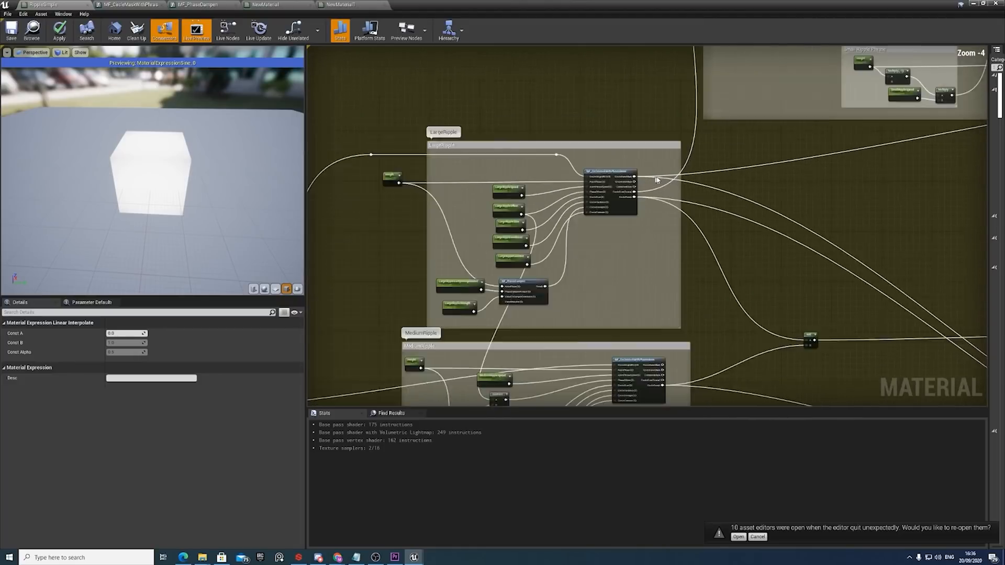
right_drag(786, 176, 572, 221)
right_drag(766, 161, 723, 215)
scroll(737, 196, up, 4)
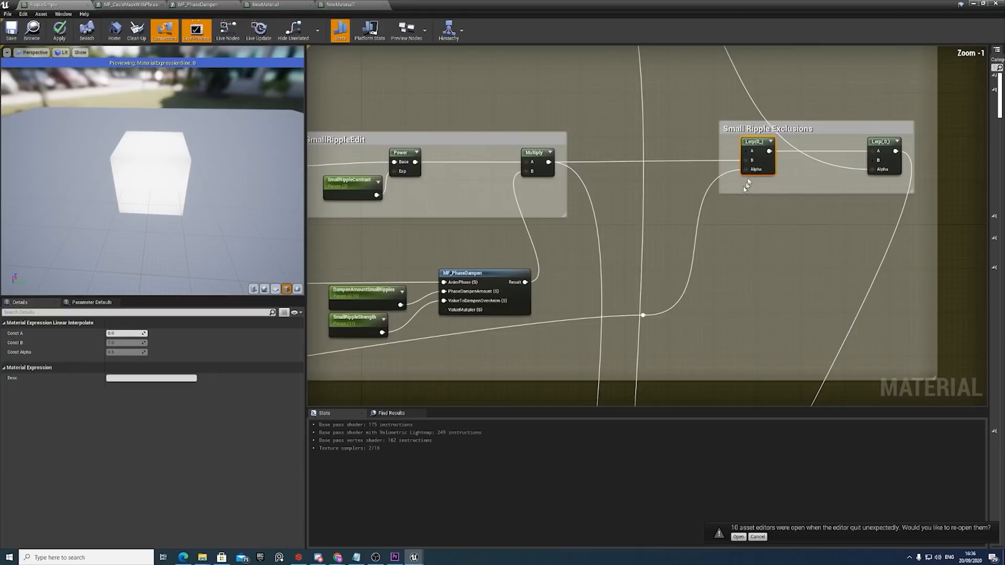
scroll(746, 174, down, 3)
scroll(741, 182, up, 2)
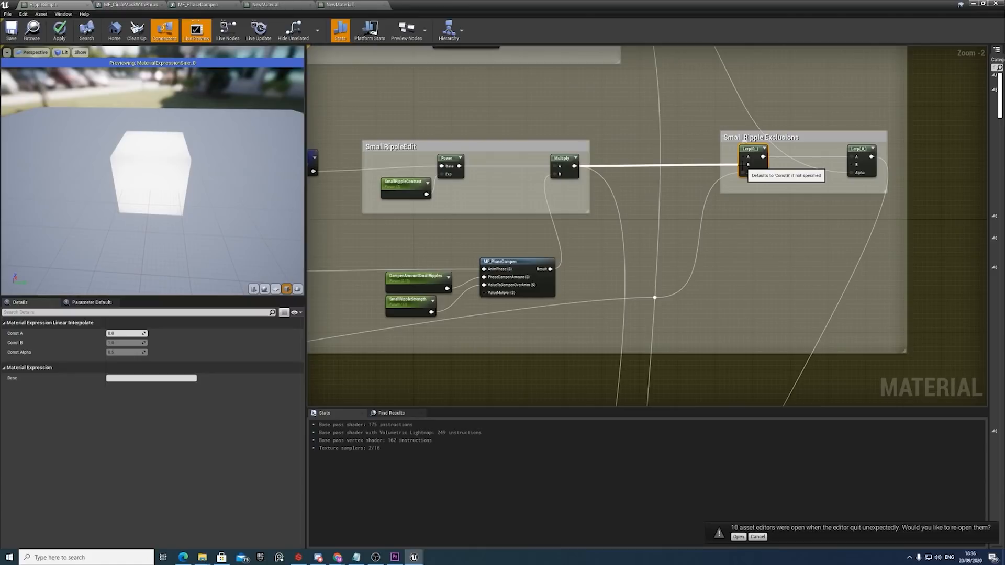
Examine the SmallRippleFadeOutMask group's nodes and inspect the SmallRippleFadeOutOffset parameter.
scroll(743, 166, down, 2)
right_drag(699, 103, 803, 203)
right_drag(408, 176, 607, 190)
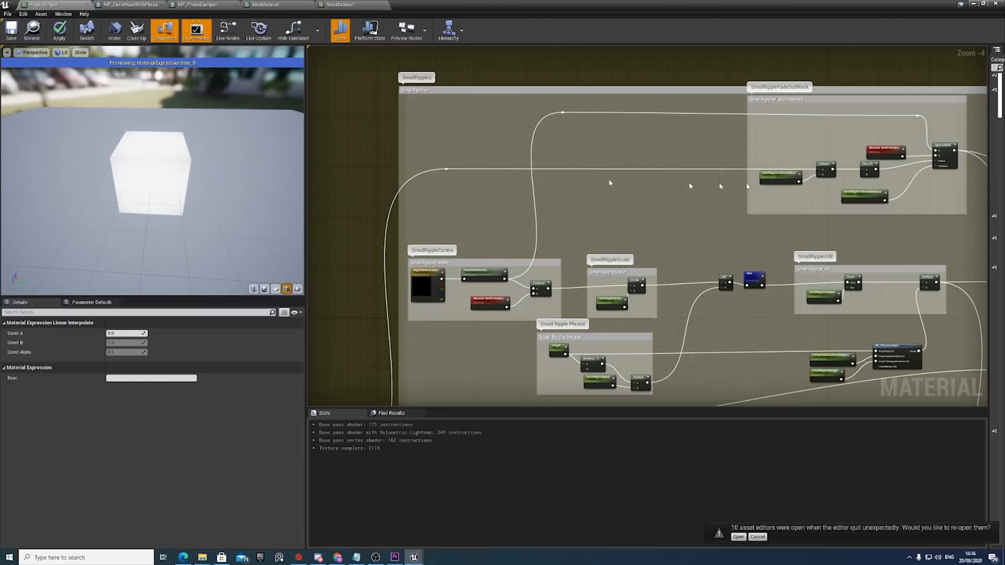
right_drag(748, 187, 737, 159)
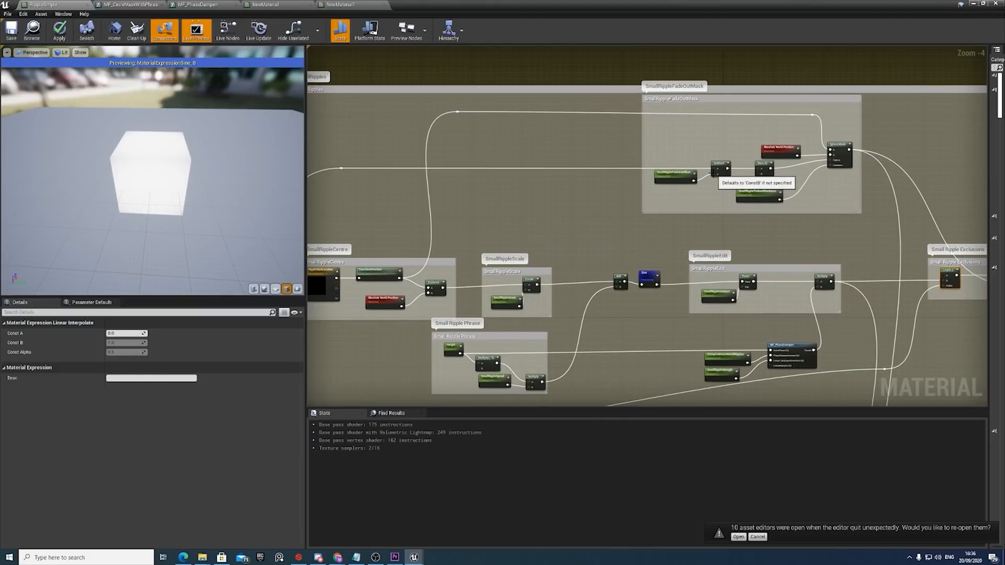
scroll(697, 178, up, 5)
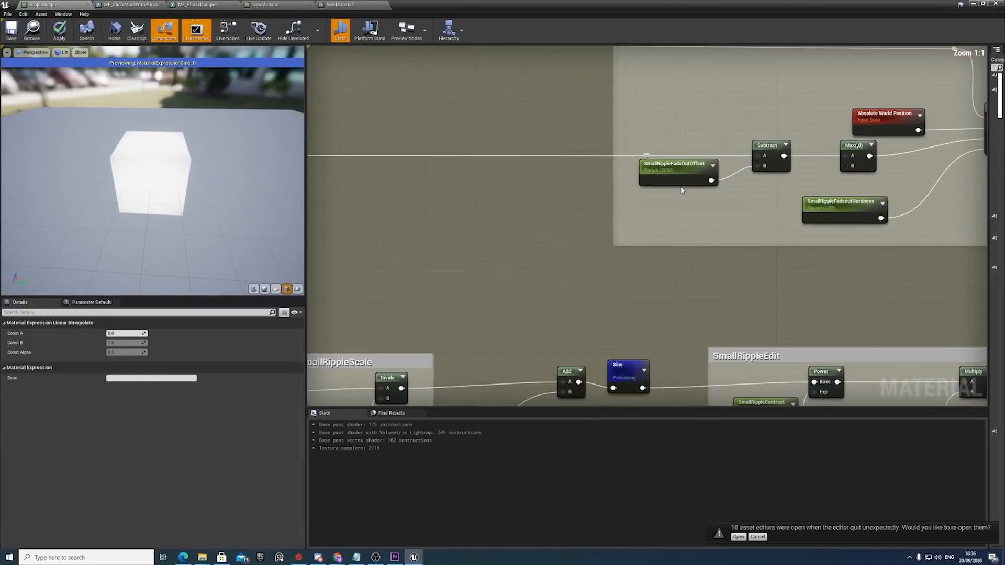
right_drag(834, 216, 700, 235)
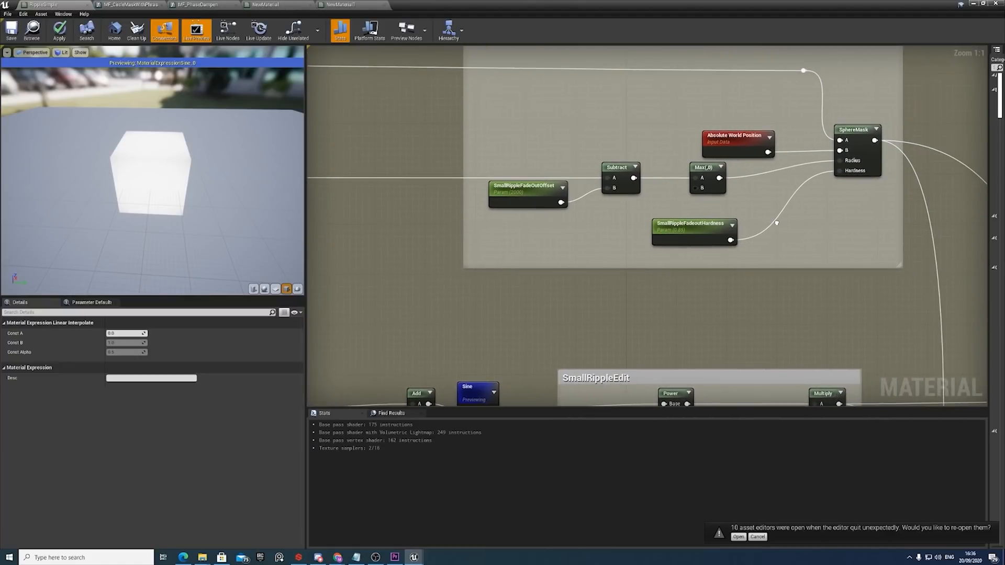
click(529, 196)
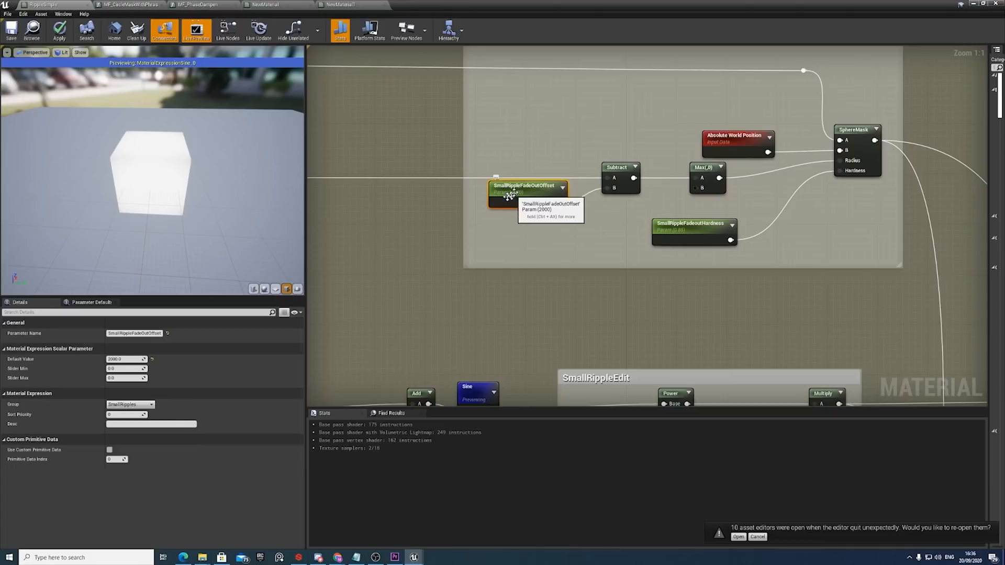
scroll(522, 196, down, 6)
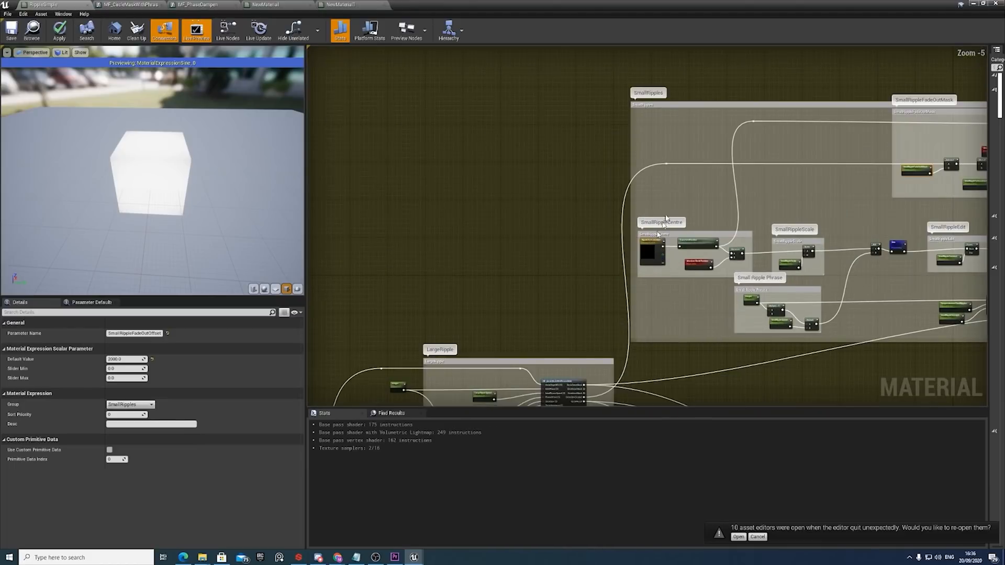
Trace the fade-out mask's Subtract input to the large ripple's CircleSize(Scalar) output and back to SmallRippleFadeOutOffset.
right_drag(665, 222, 681, 185)
right_drag(607, 355, 635, 298)
scroll(635, 298, up, 5)
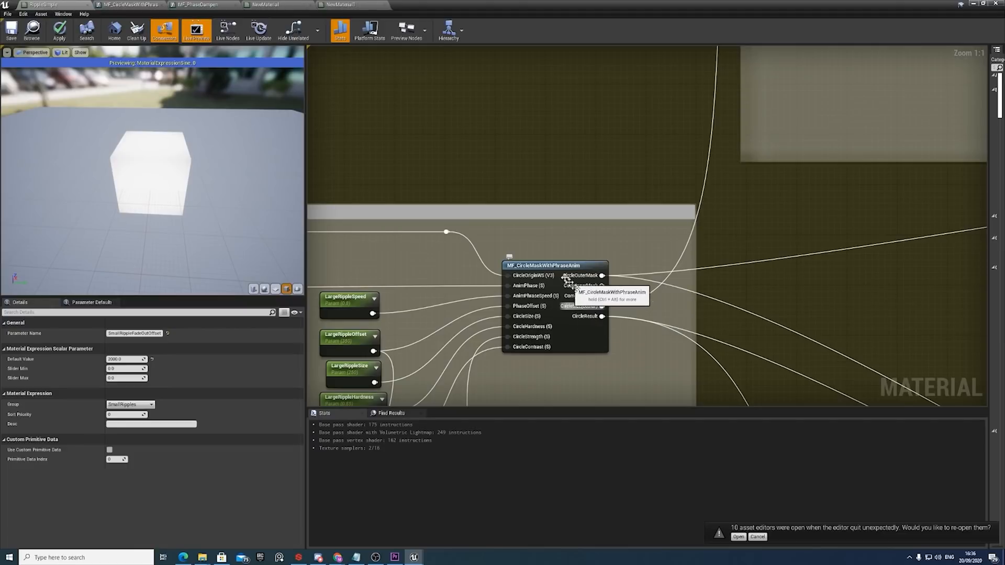
right_drag(526, 253, 708, 255)
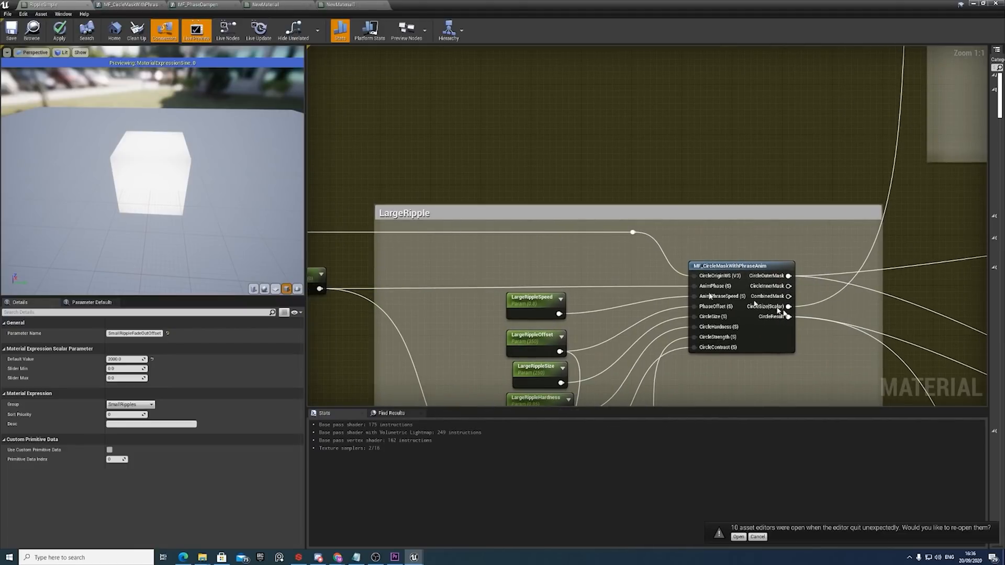
scroll(824, 302, down, 4)
right_drag(861, 191, 735, 290)
right_drag(835, 94, 670, 220)
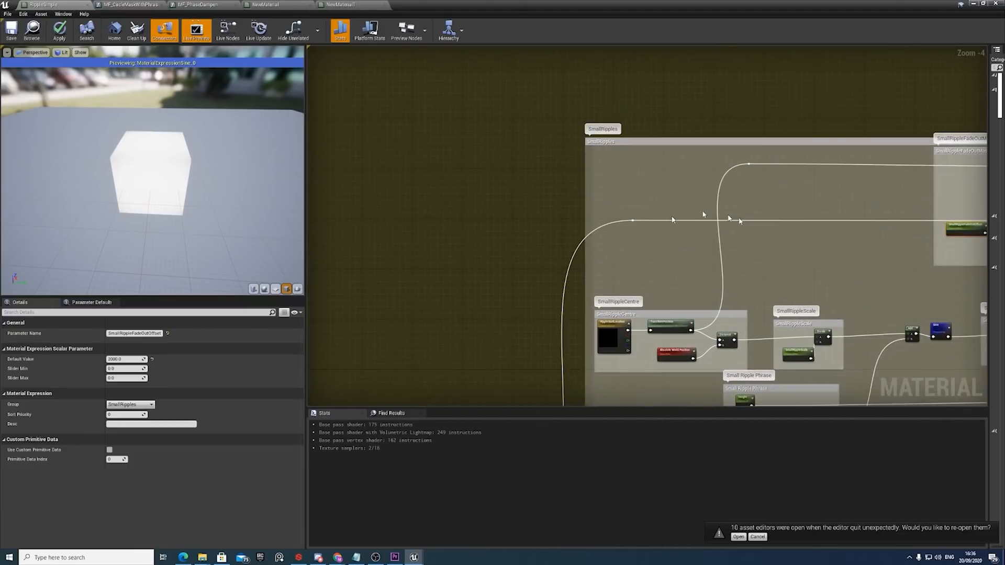
right_drag(950, 238, 771, 222)
scroll(773, 227, up, 2)
right_drag(842, 218, 827, 223)
scroll(897, 201, up, 2)
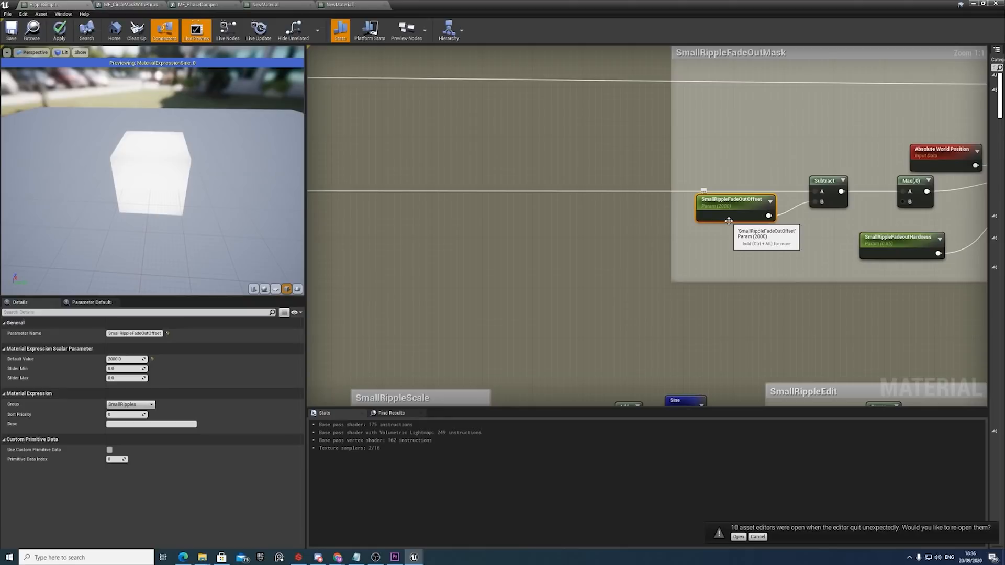
scroll(729, 221, down, 5)
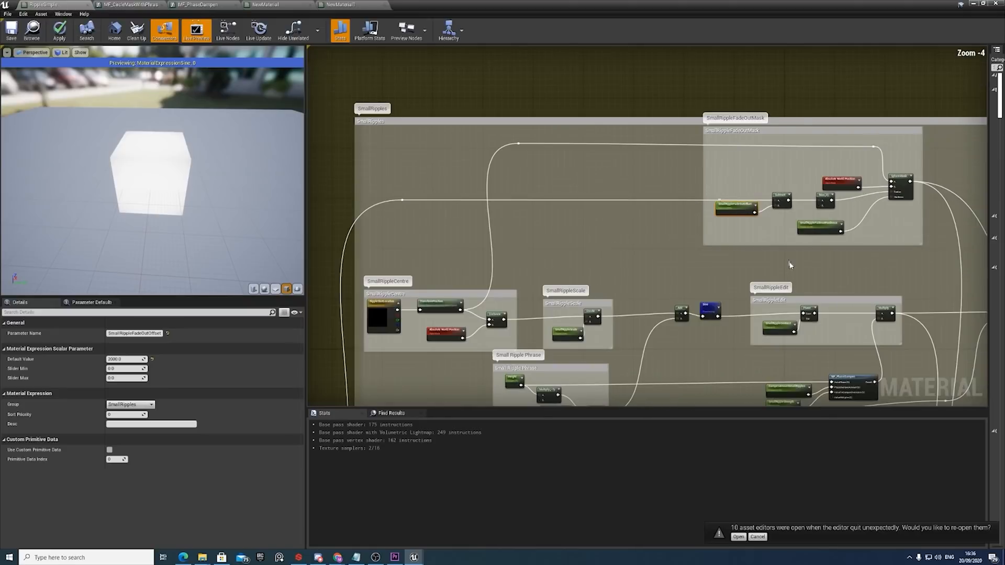
scroll(698, 251, up, 5)
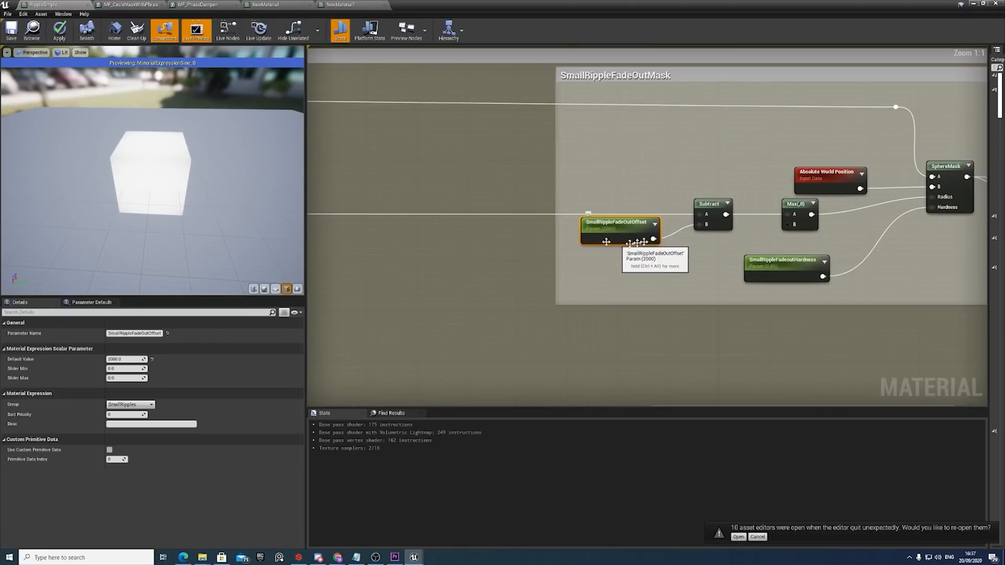
Inspect the Max node feeding the SphereMask radius and follow the SphereMask output to the second Lerp in Small Ripple Exclusions.
click(793, 205)
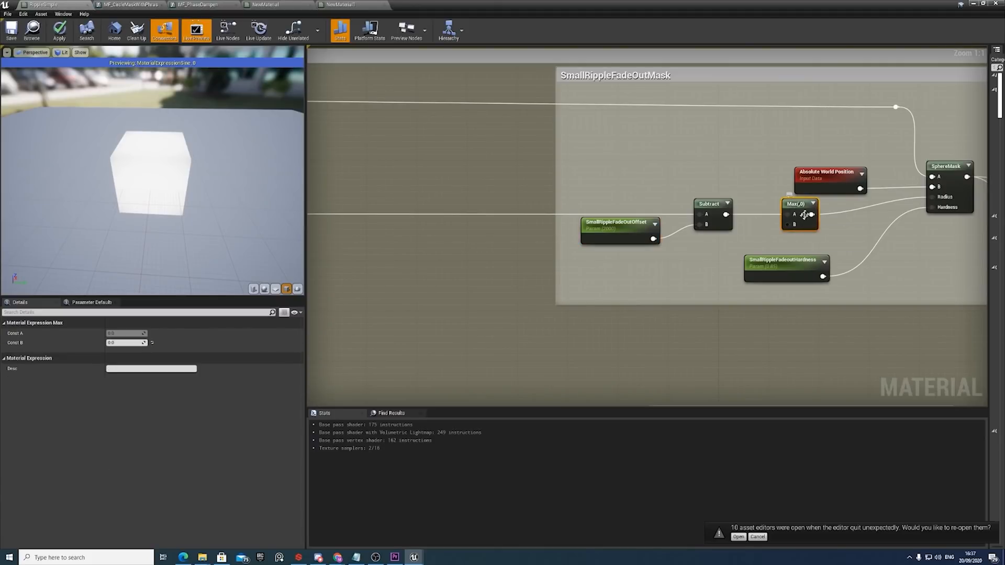
right_drag(916, 219, 822, 220)
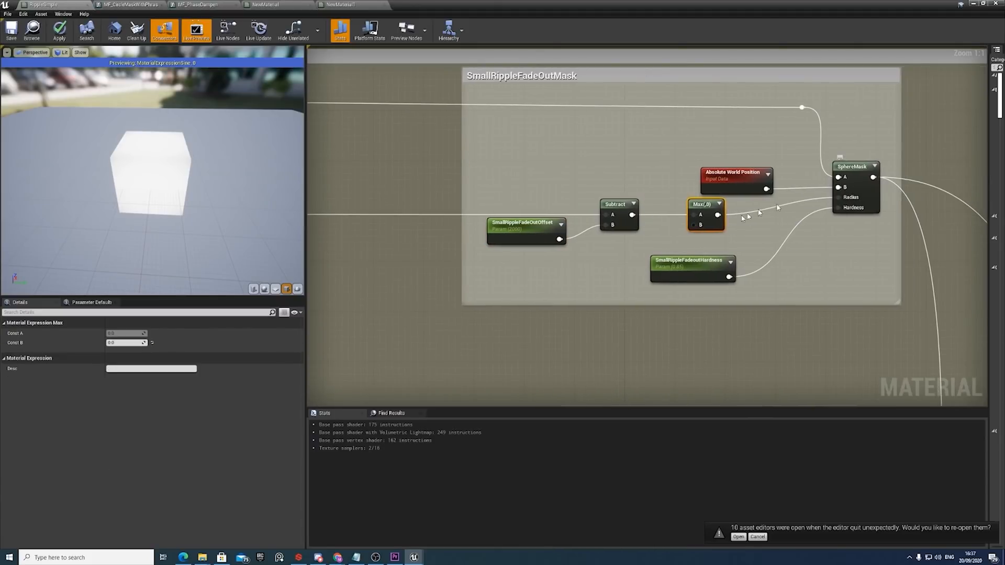
scroll(862, 202, down, 4)
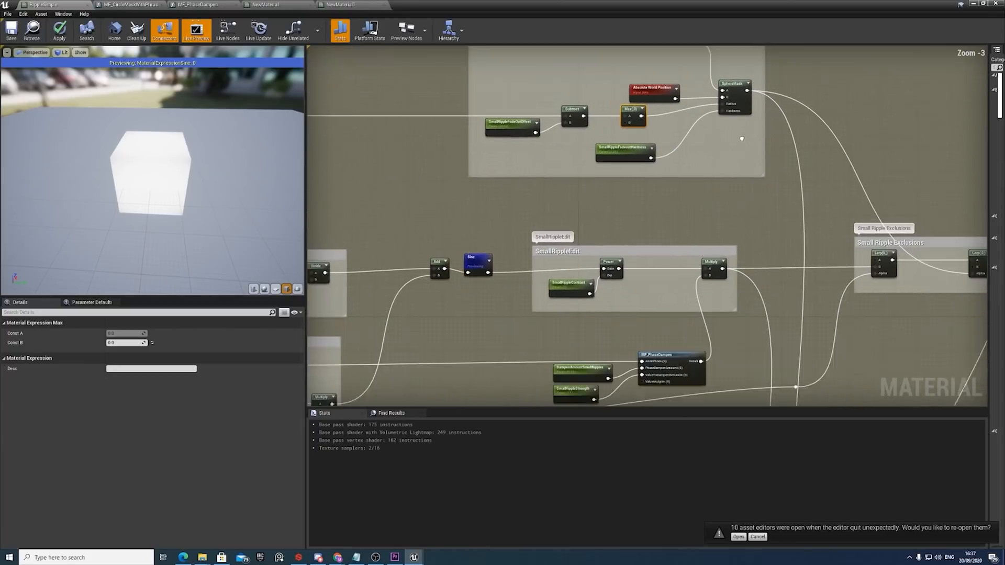
right_drag(870, 219, 807, 191)
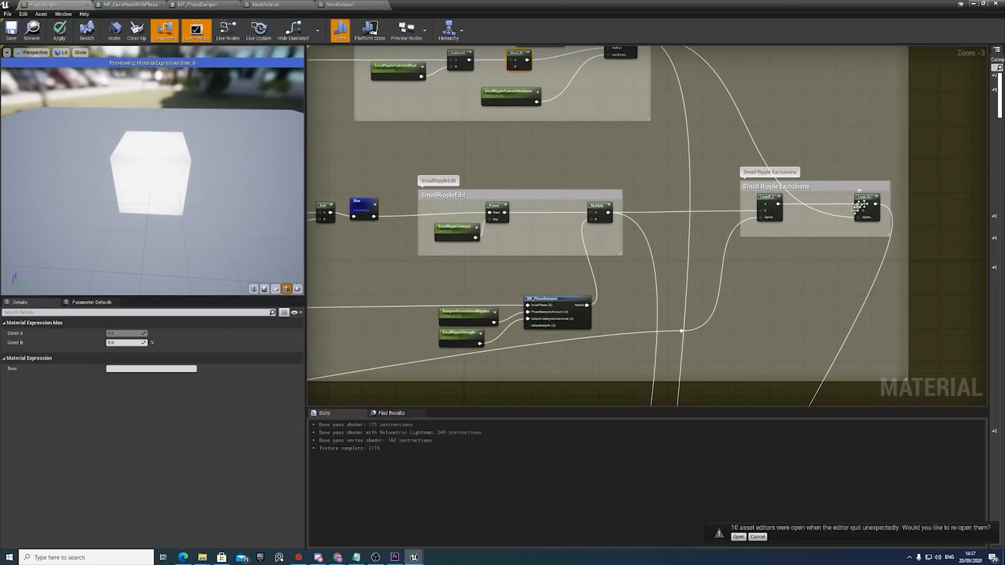
Switch to the level view and scrub BP_PivotBuilding's Anim Phrase to preview how the small ripples disappear behind the large ripple.
drag(866, 6, 620, 393)
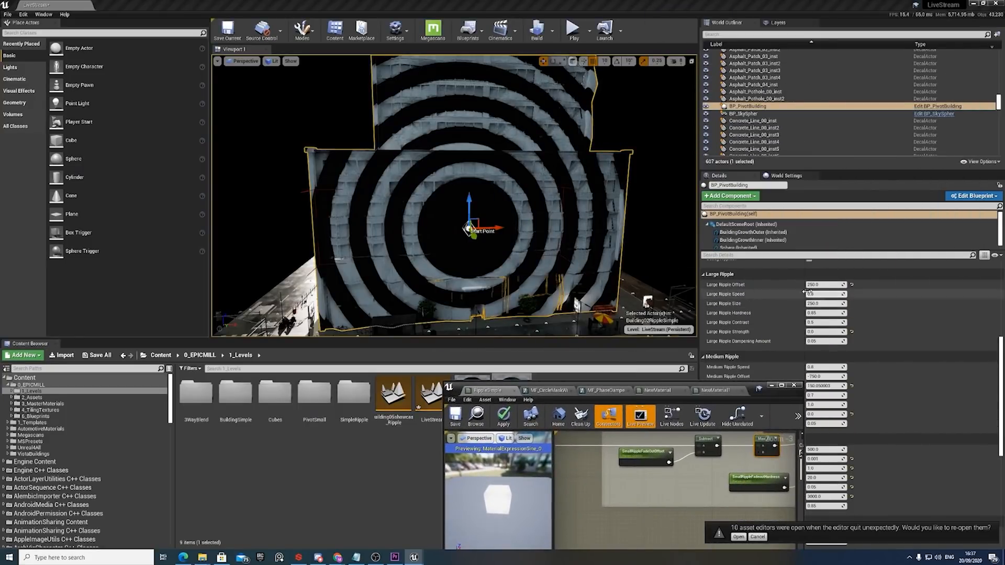
scroll(813, 289, up, 3)
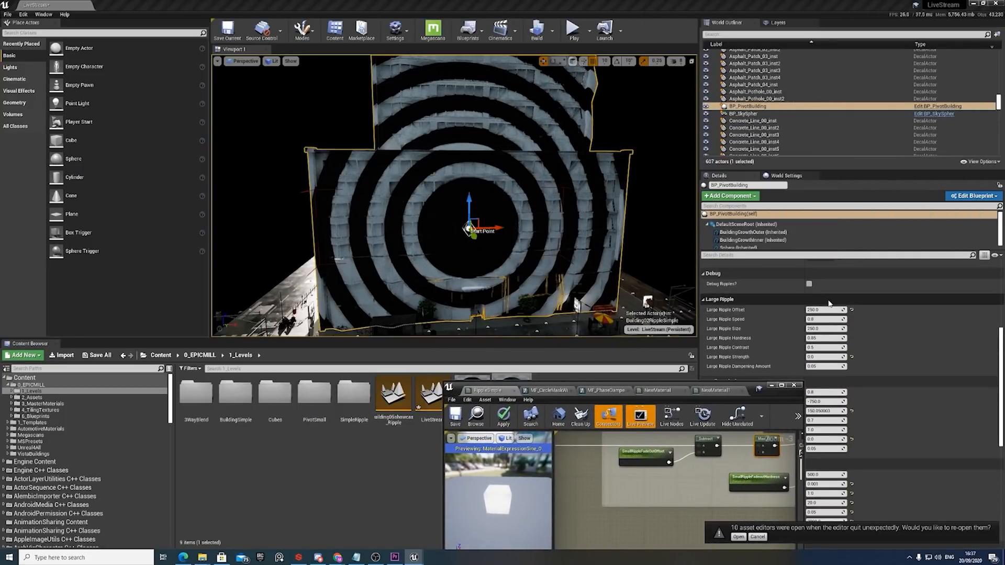
scroll(829, 307, up, 6)
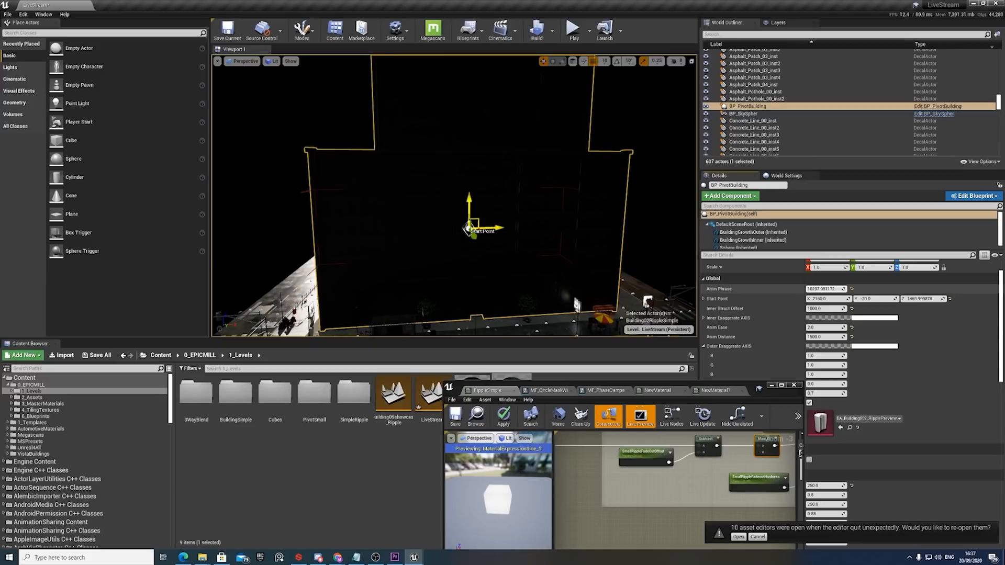
drag(825, 289, 812, 289)
Edit BP_PivotBuilding's Small Ripple Spawn Duration and scrub Anim Phrase to about 6025 to preview the small ripples' fade-out.
scroll(861, 341, down, 1)
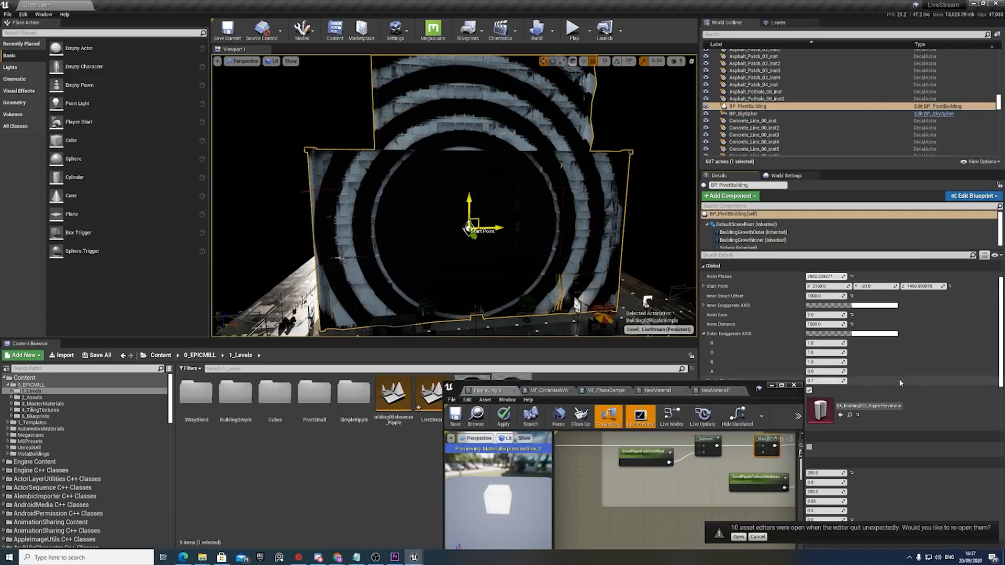
scroll(884, 432, down, 8)
scroll(884, 433, down, 5)
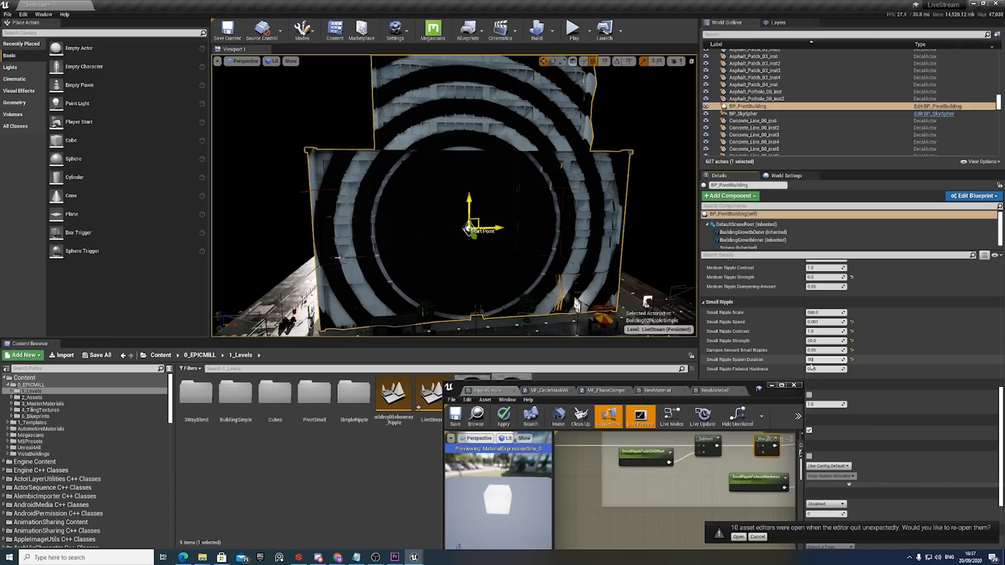
scroll(838, 341, up, 5)
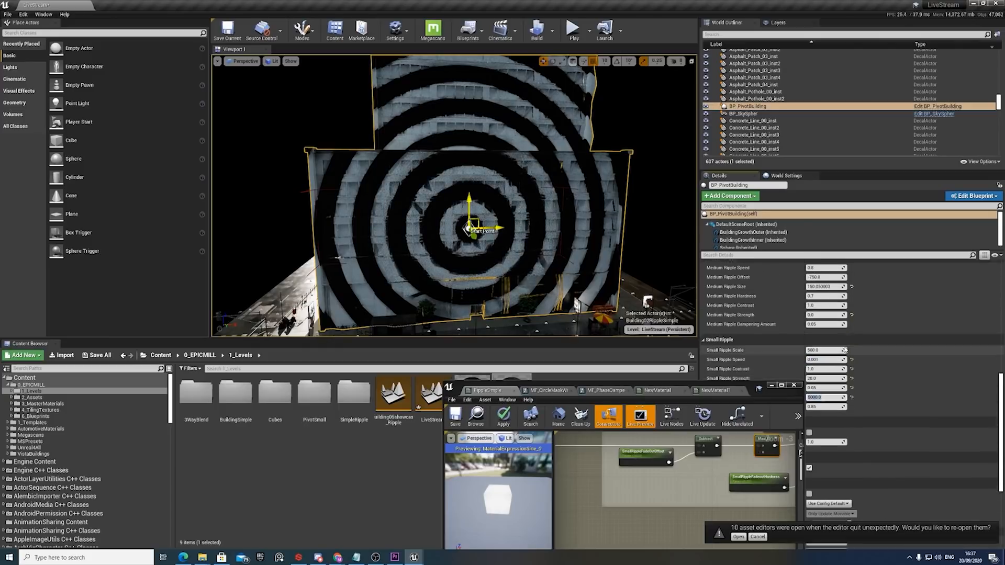
scroll(838, 315, up, 5)
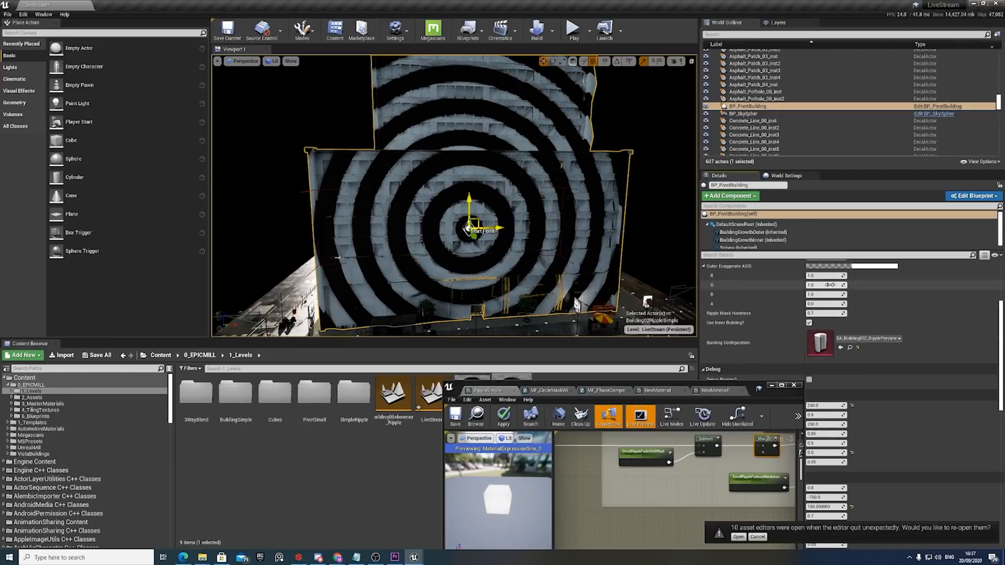
scroll(829, 285, up, 2)
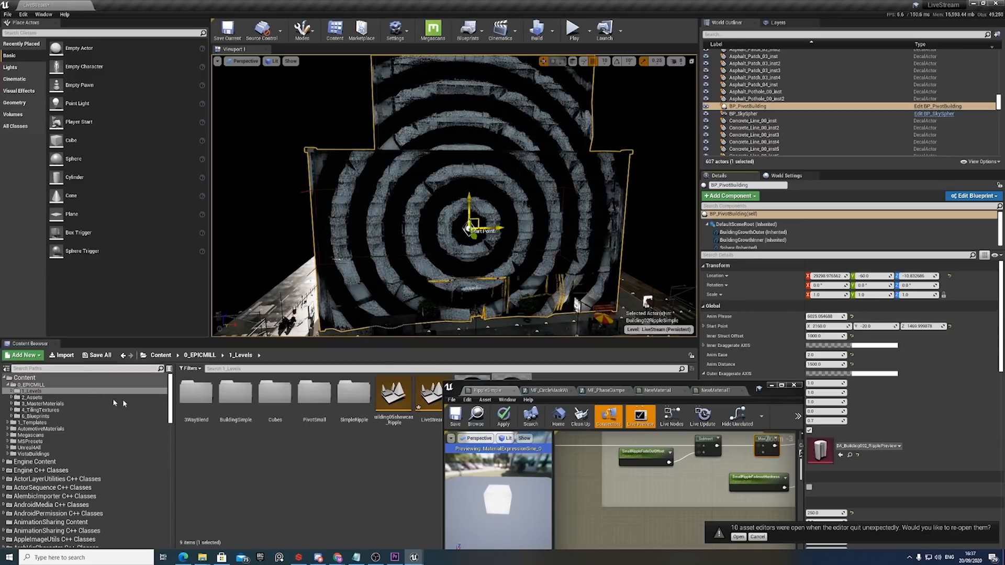
Return to the full-size RippleSimple material graph and review the SphereMask feeding the second Lerp in Small Ripple Exclusions.
drag(583, 388, 446, 212)
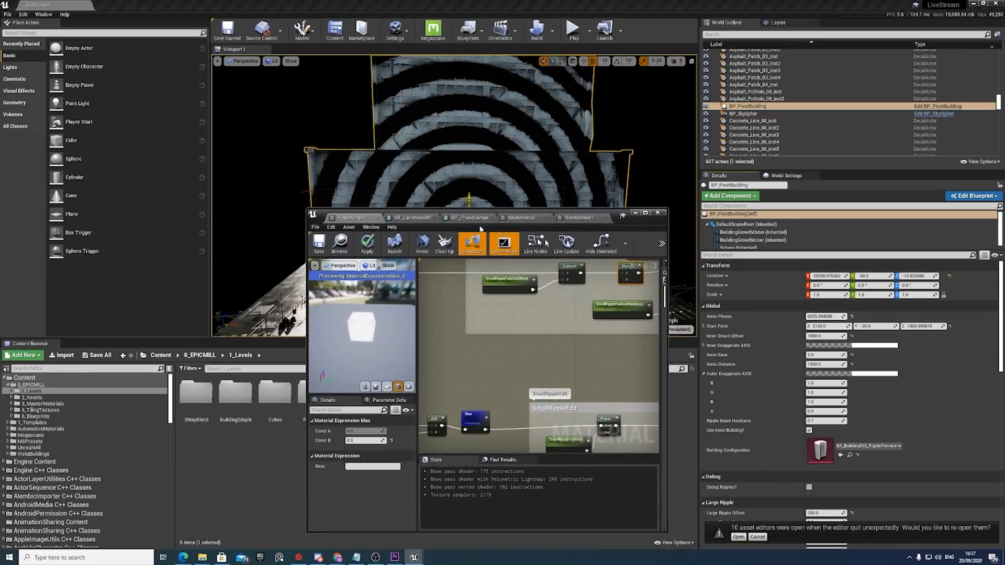
click(644, 211)
right_drag(594, 164, 567, 150)
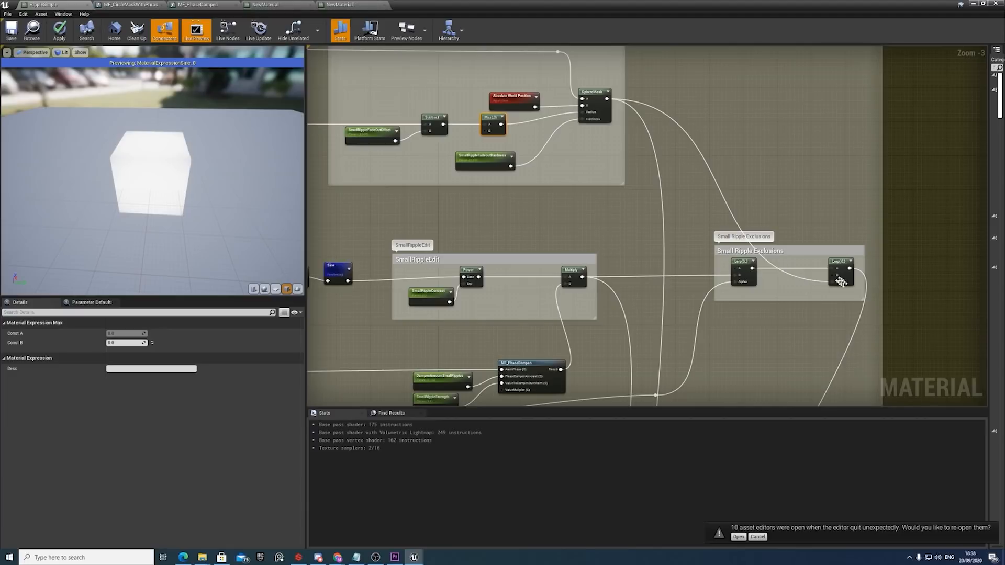
right_drag(704, 306, 739, 273)
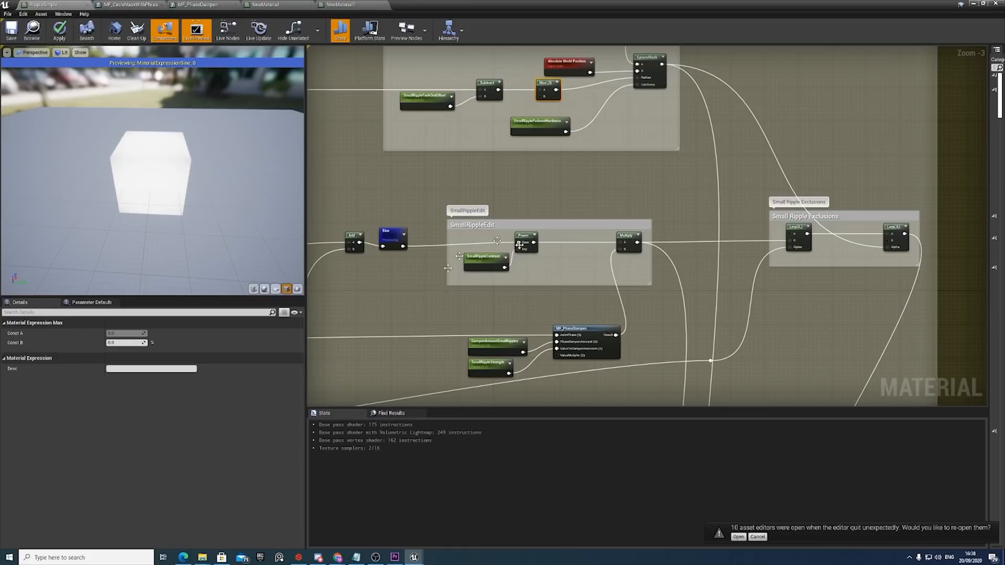
Trace the large and medium ripple outputs through their Add node to the Add that brings in the small ripples.
scroll(788, 281, down, 5)
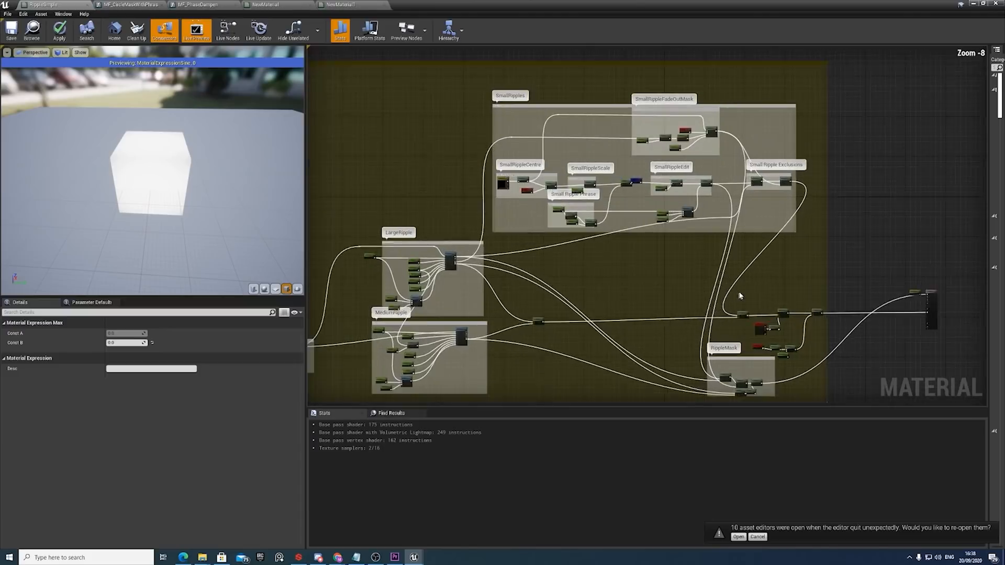
scroll(740, 296, up, 6)
scroll(749, 264, down, 6)
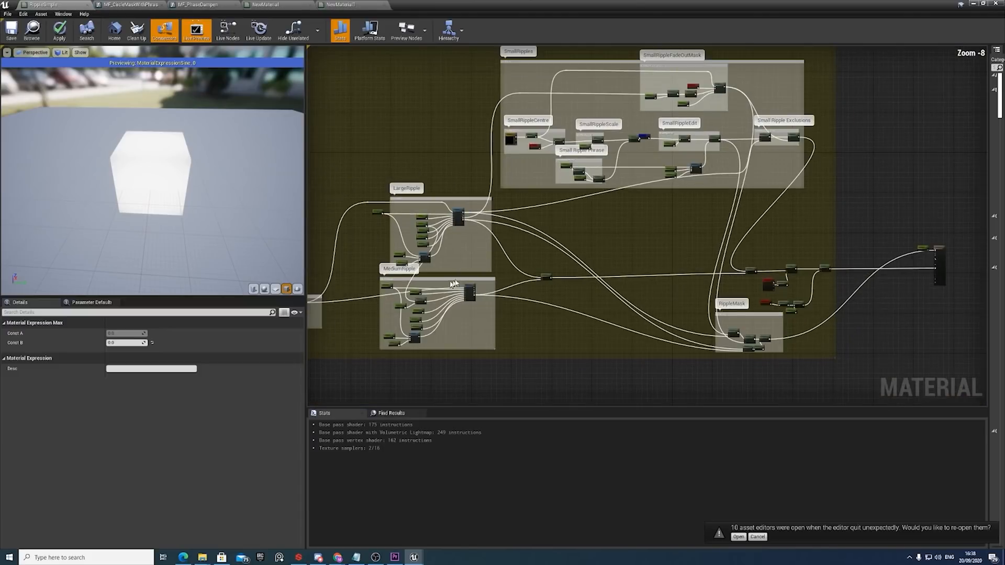
scroll(541, 279, up, 4)
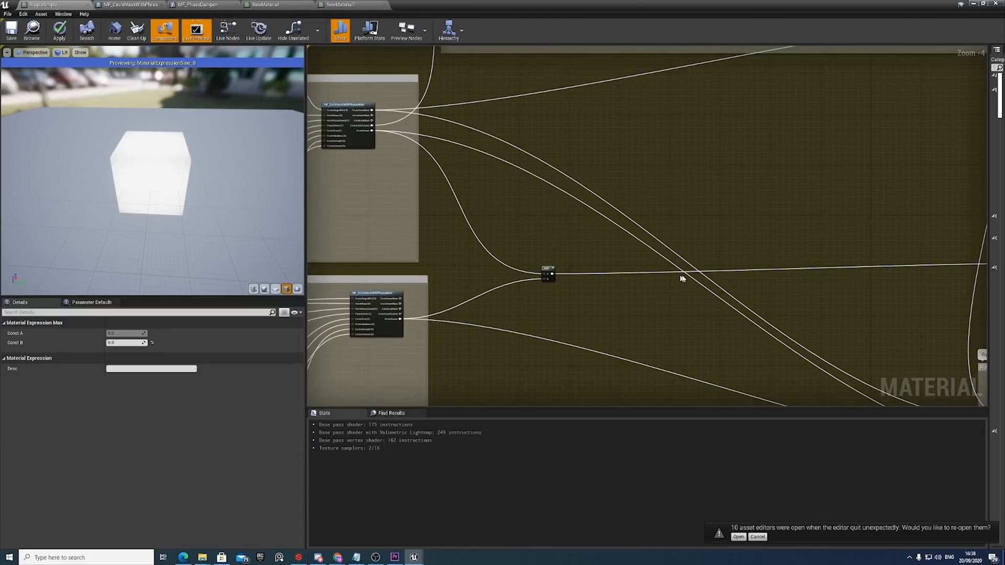
right_drag(683, 278, 766, 280)
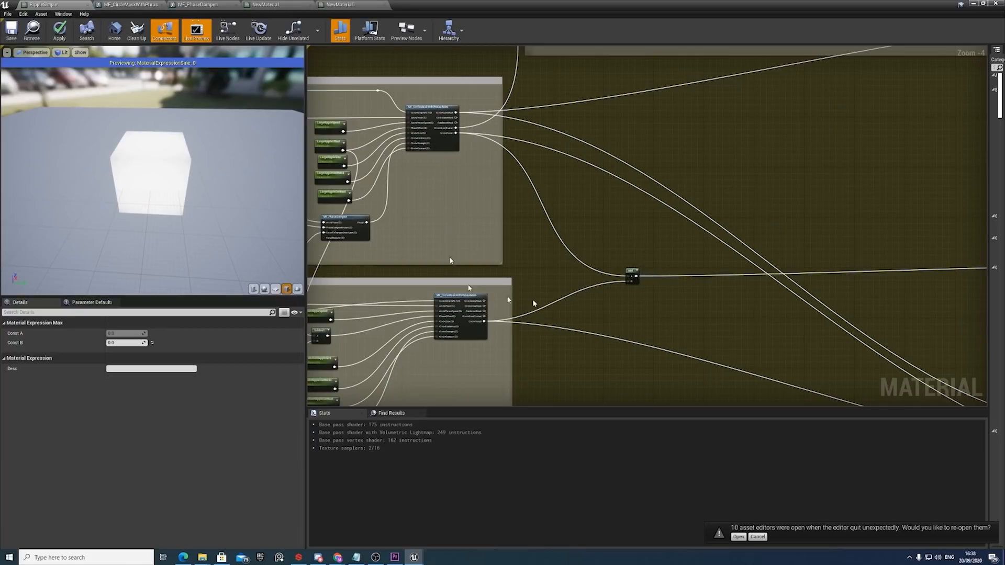
right_drag(846, 298, 524, 280)
right_drag(859, 289, 646, 284)
scroll(715, 252, up, 4)
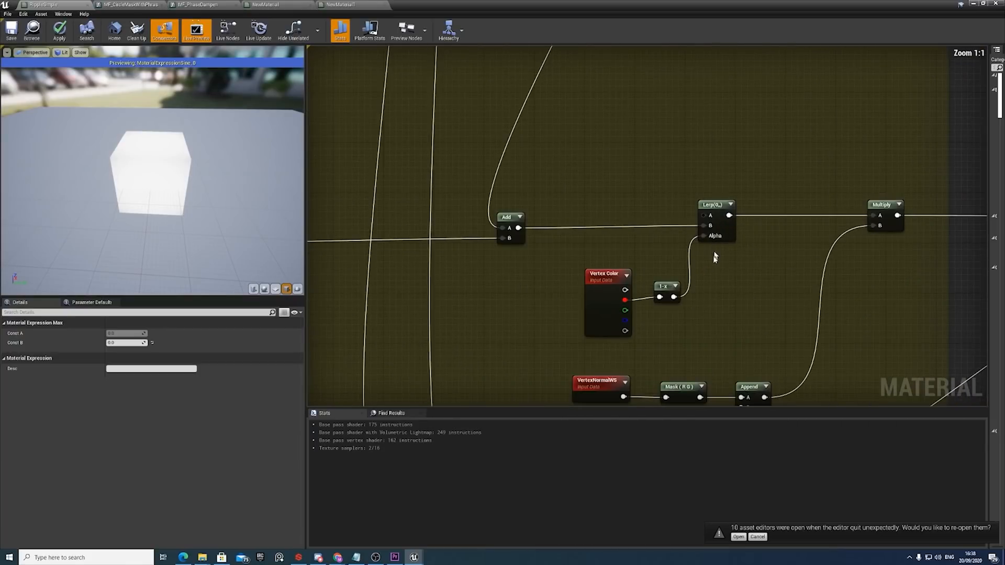
Inspect the Lerp after the combined ripples and the 1-x node feeding its Alpha from the Vertex Color red channel.
click(714, 211)
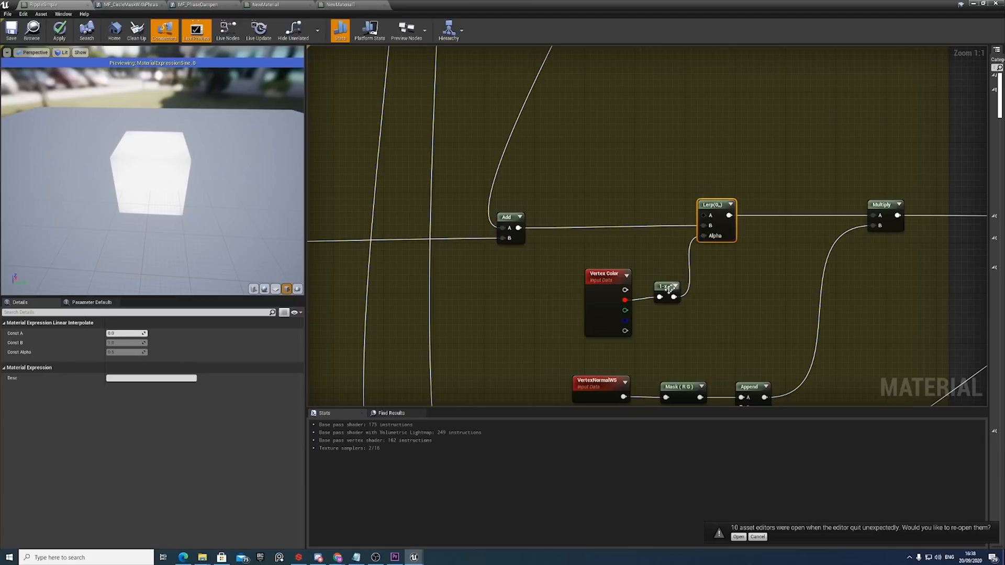
drag(667, 290, 669, 296)
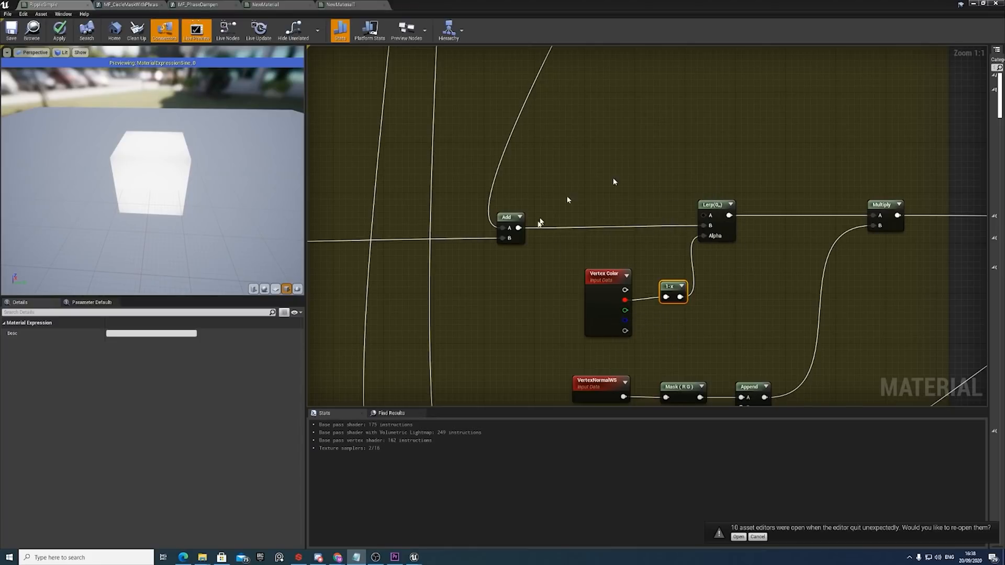
scroll(632, 275, down, 1)
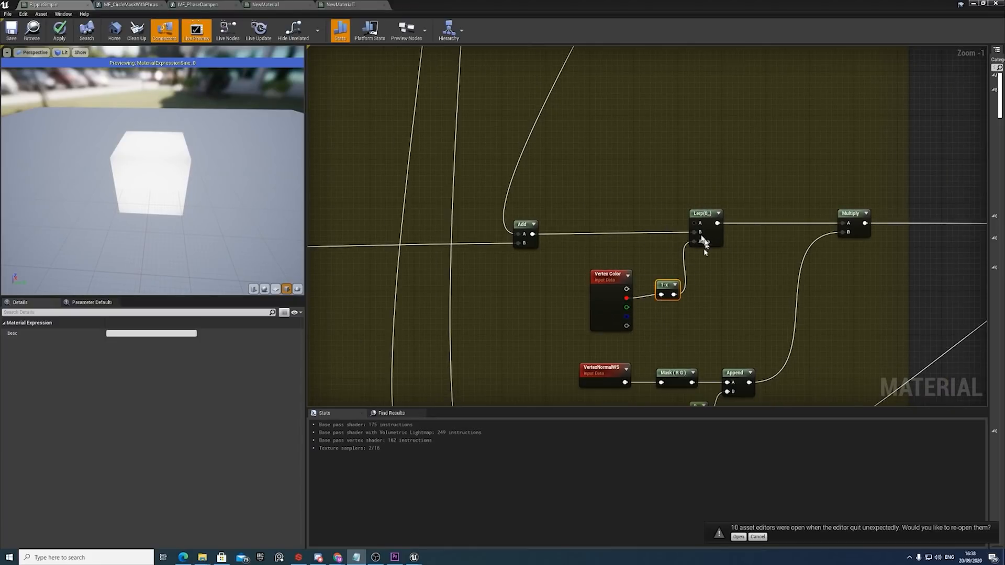
Inspect the Multiply node after the Lerp and trace its B input back to the Append node.
right_drag(772, 294, 752, 288)
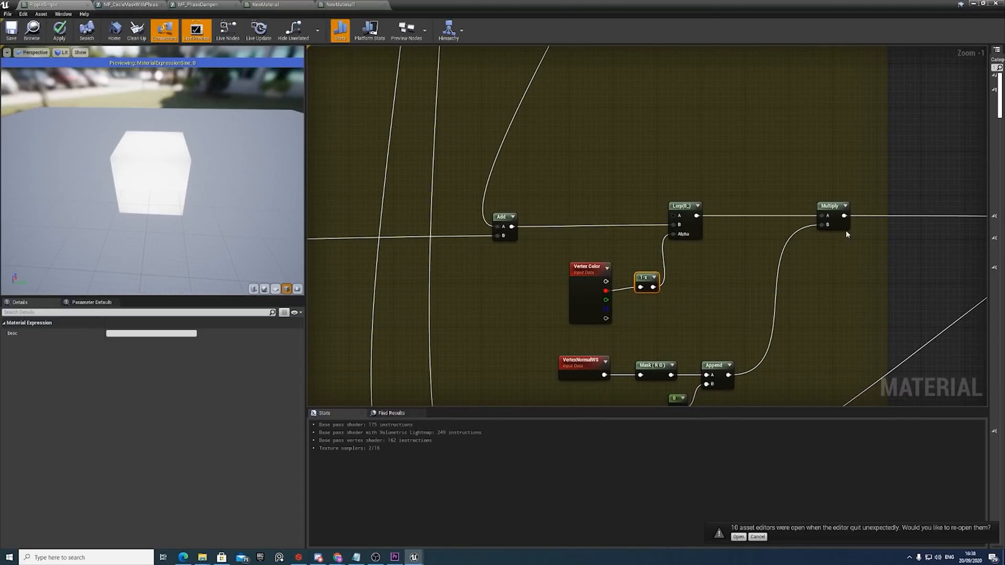
right_drag(846, 230, 797, 222)
click(781, 202)
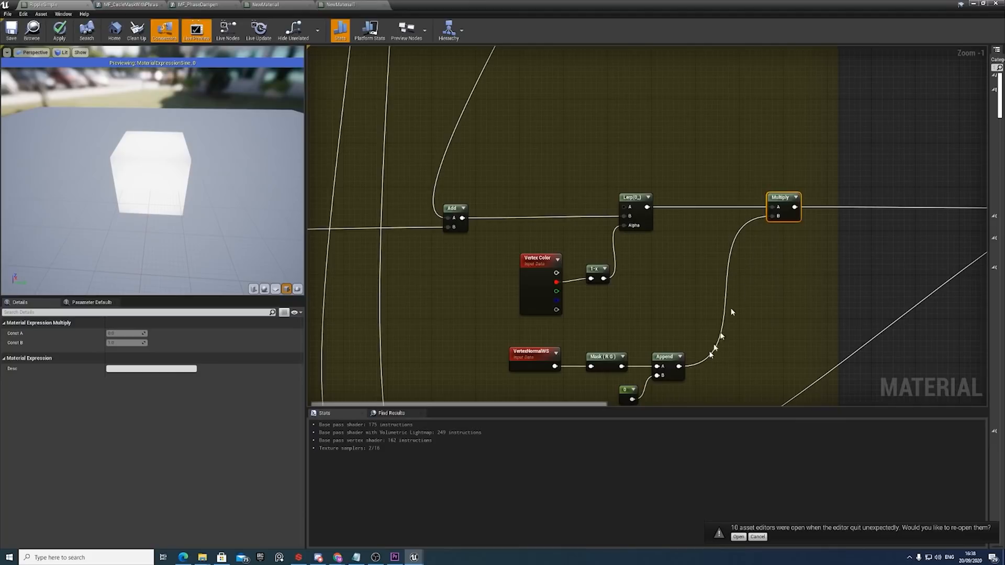
right_drag(694, 369, 709, 343)
scroll(583, 343, up, 1)
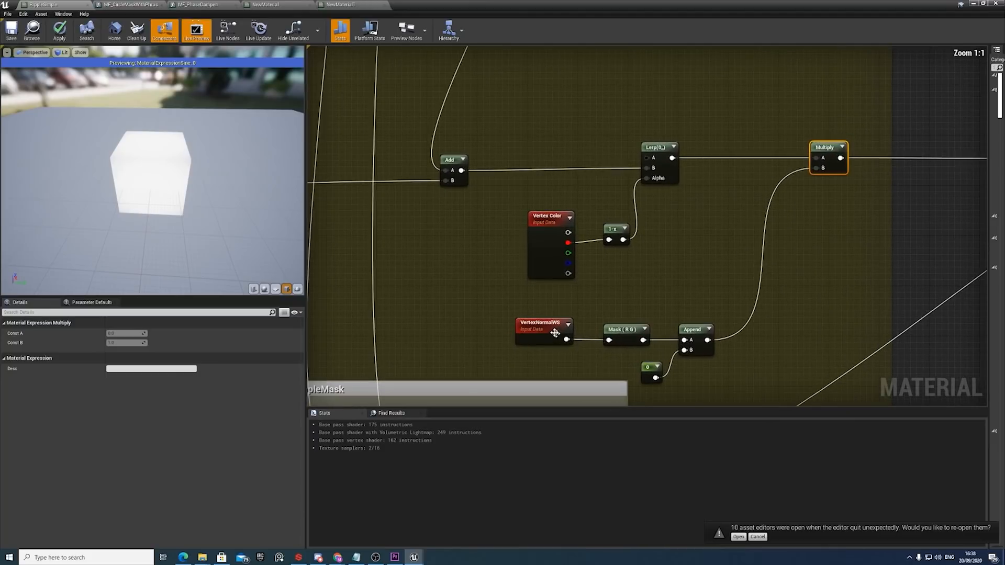
Inspect the VertexNormalWS, Mask (R G) and constant 0 nodes that feed the Append node.
click(548, 330)
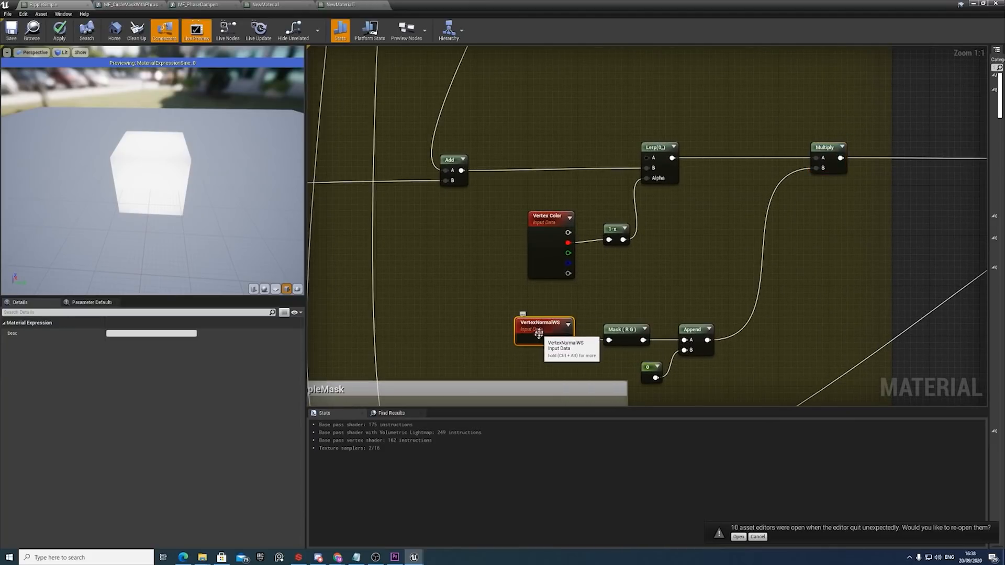
click(632, 334)
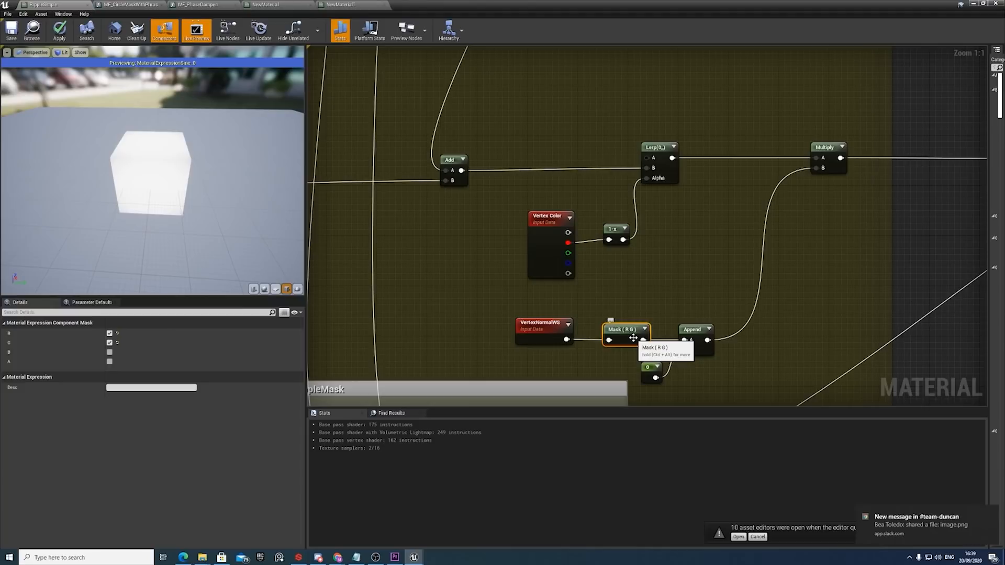
click(650, 371)
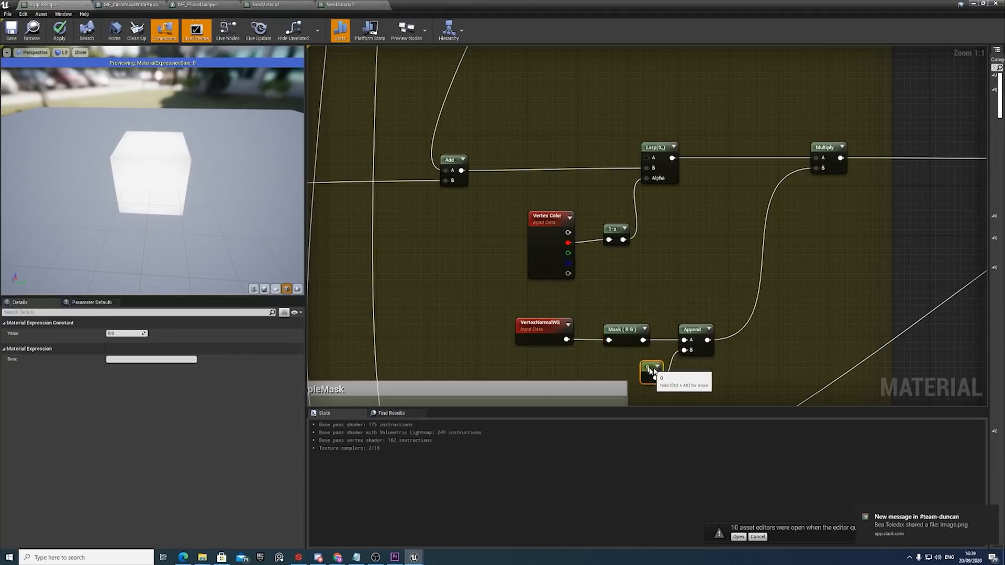
drag(651, 370, 645, 364)
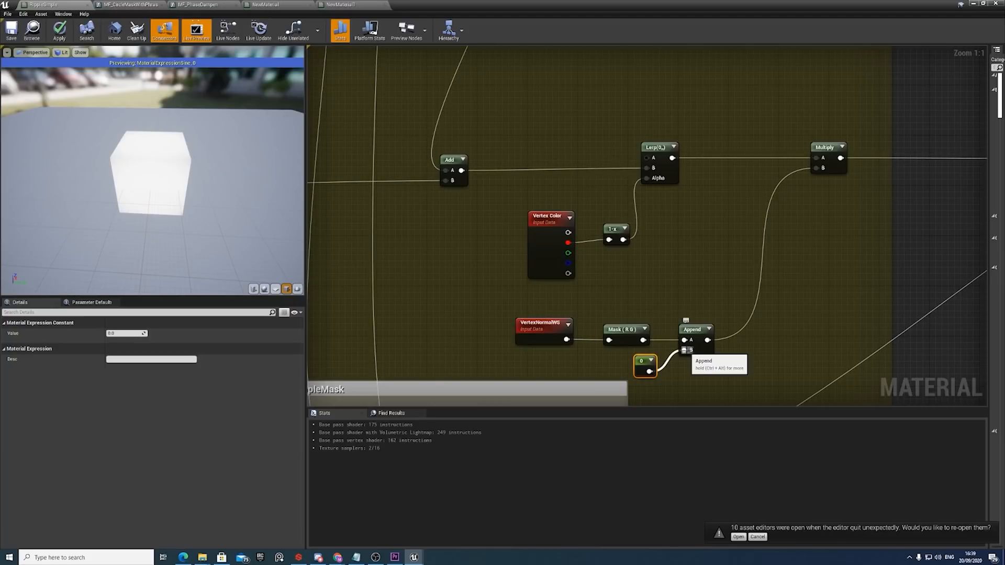
right_drag(675, 350, 641, 344)
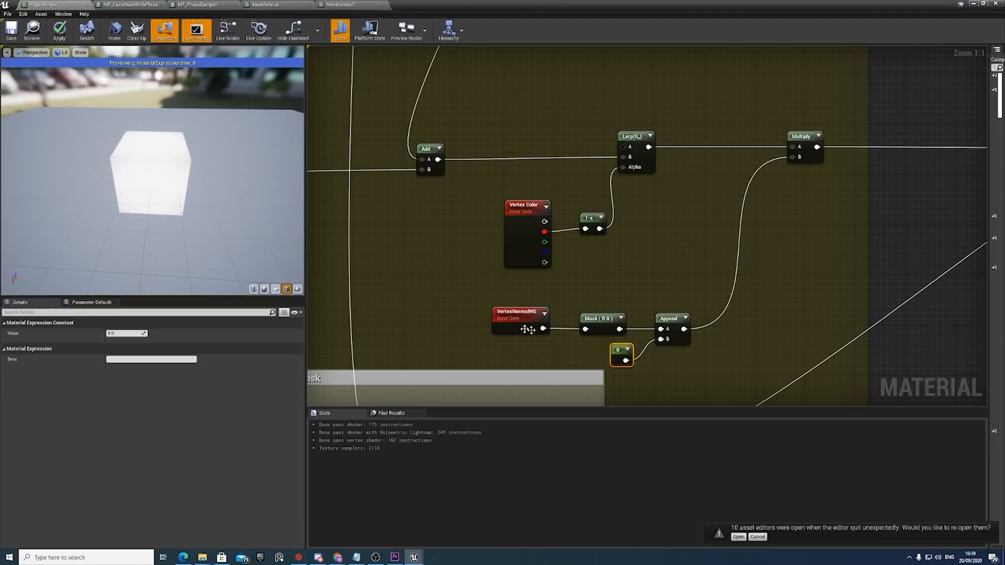
Follow the Multiply node's output to the World Position Offset input of the RippleSimple material node.
right_drag(812, 186, 761, 228)
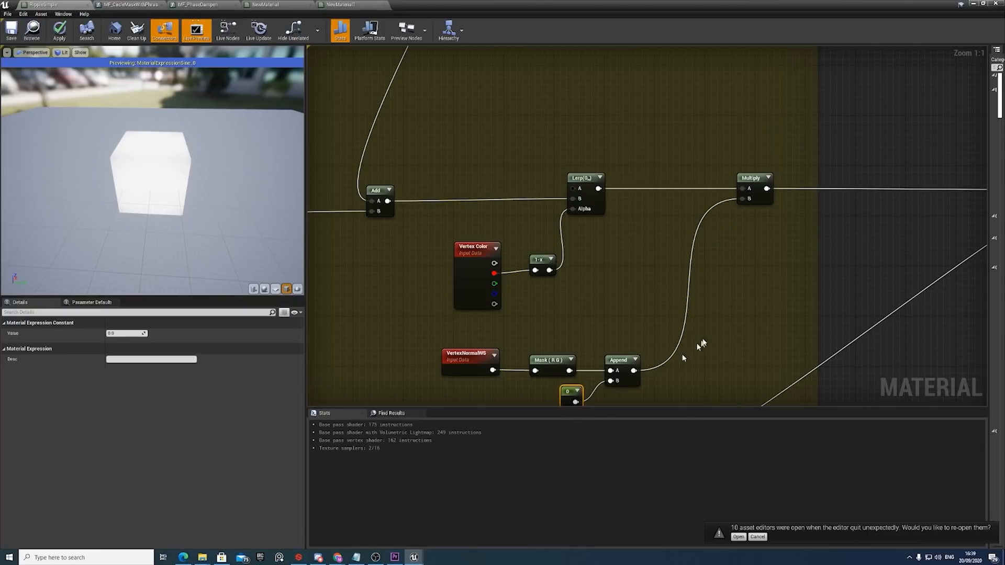
scroll(683, 358, down, 4)
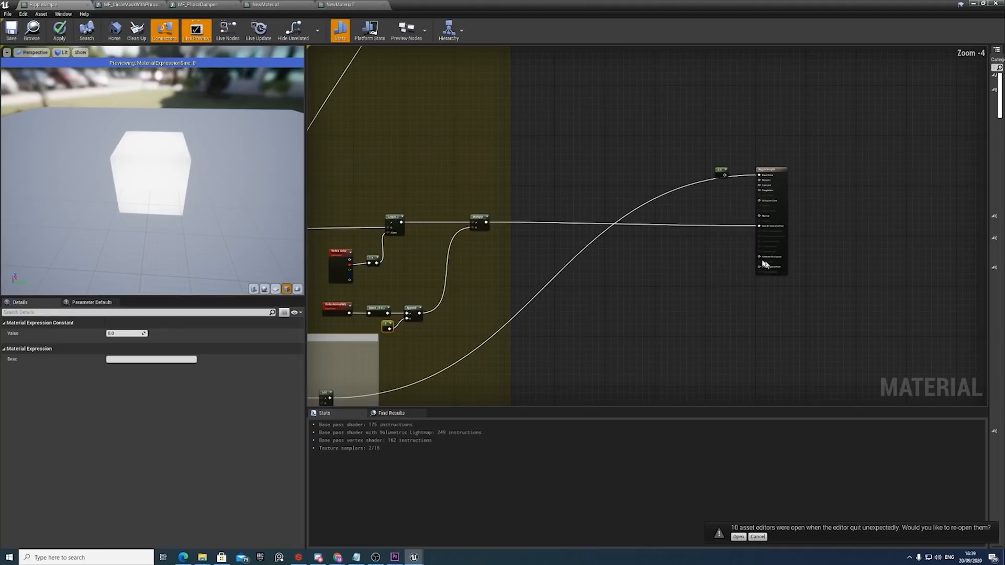
scroll(728, 235, up, 1)
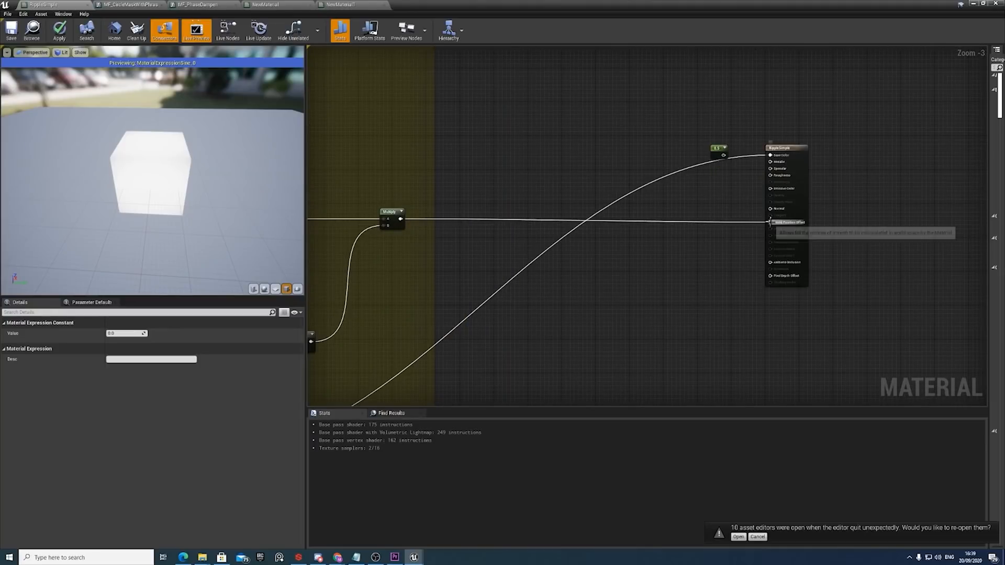
Examine the RippleMask group's nodes, their incoming ripple connections and the output wired to the material's Base Color.
scroll(768, 221, down, 5)
scroll(598, 297, up, 4)
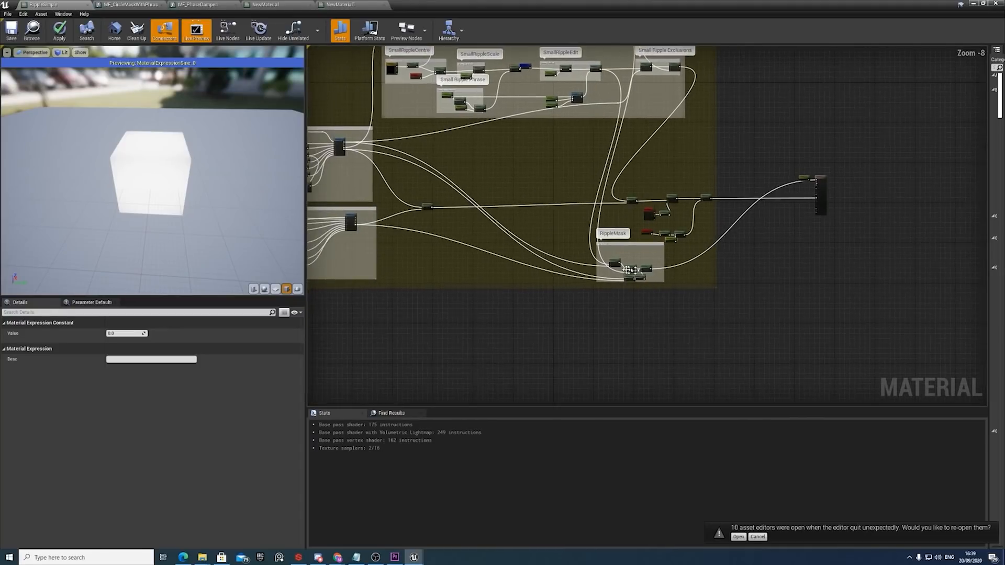
drag(628, 274, 682, 294)
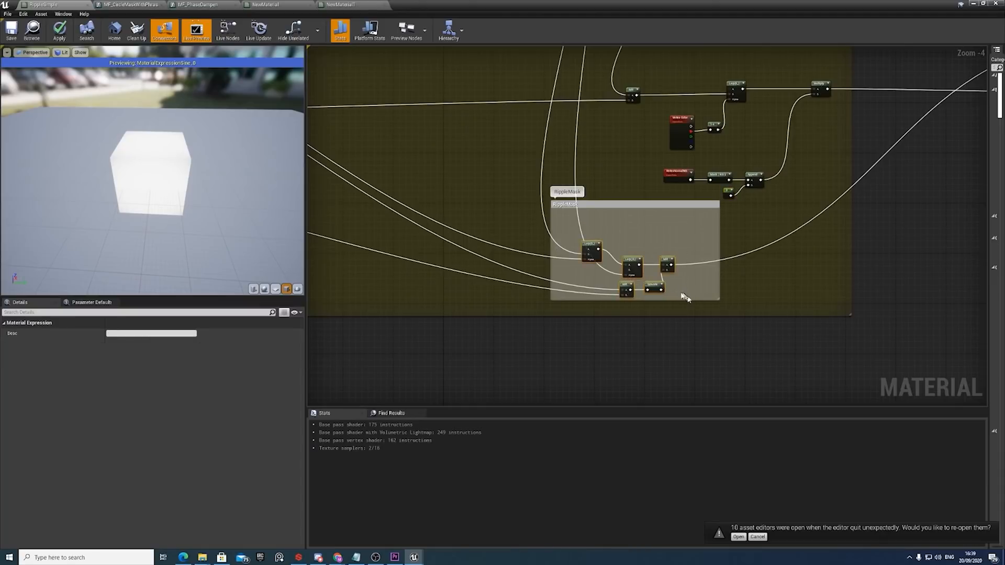
scroll(682, 295, down, 1)
right_drag(984, 115, 853, 166)
right_drag(578, 303, 771, 249)
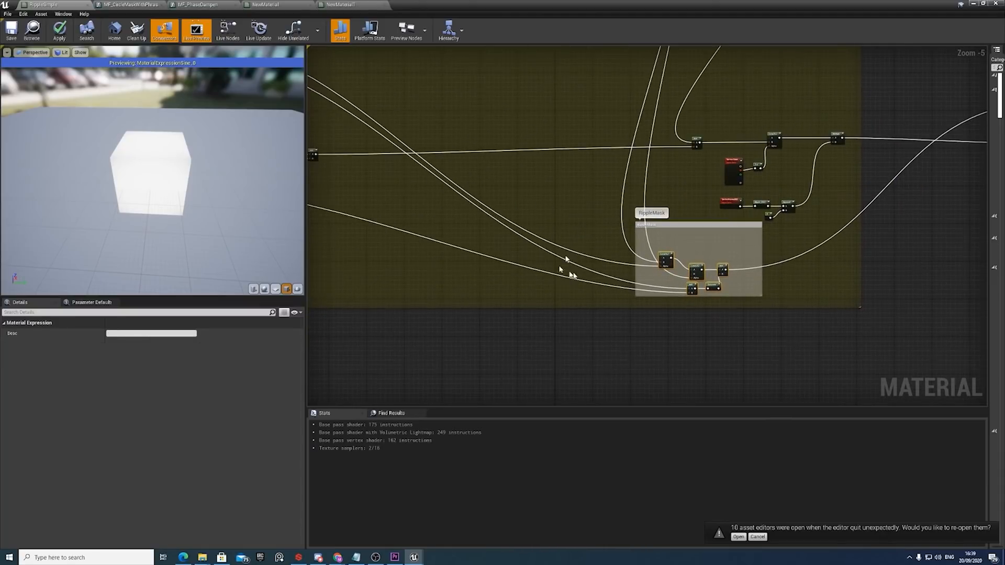
right_drag(987, 122, 735, 235)
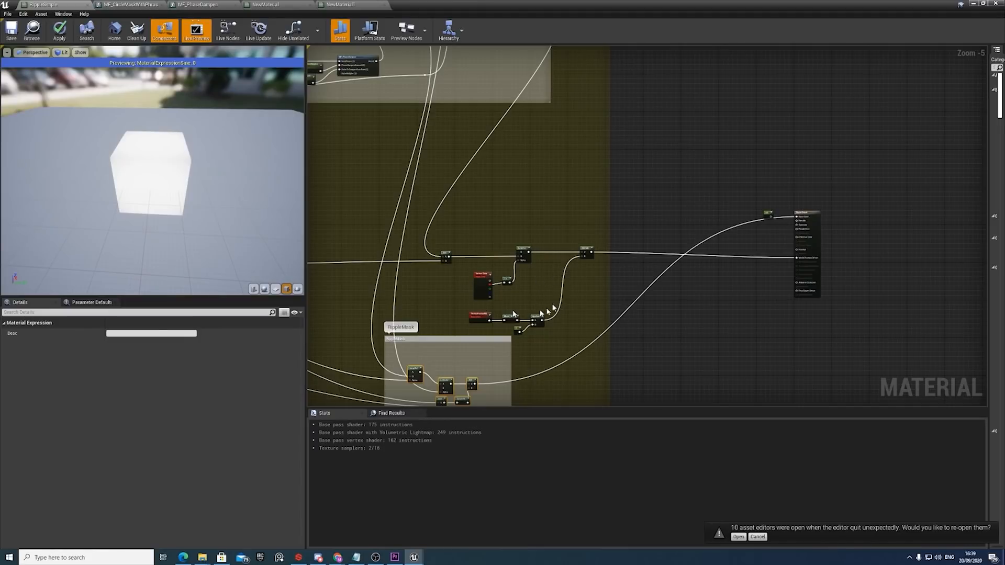
right_drag(500, 292, 650, 301)
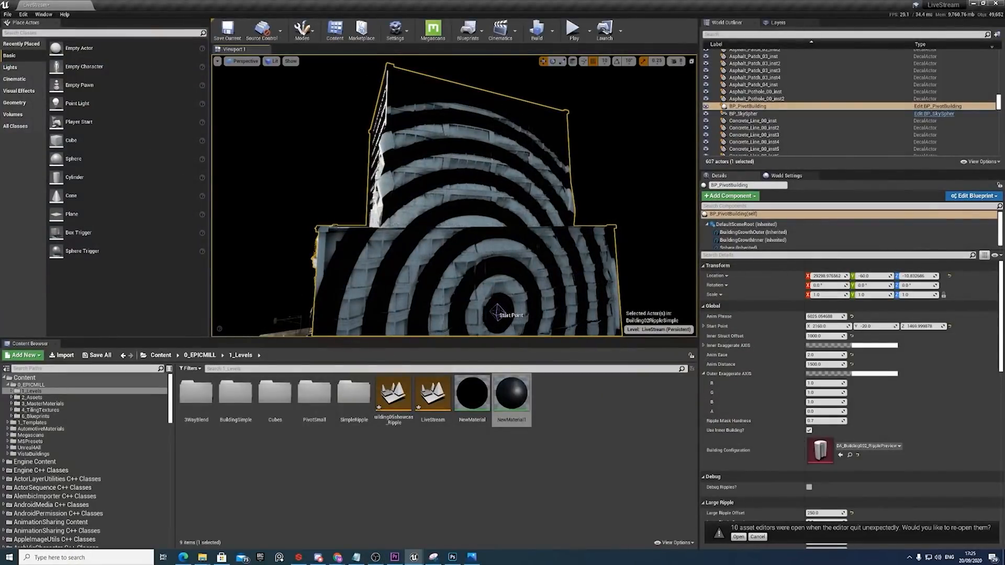
right_drag(545, 275, 482, 273)
scroll(827, 453, down, 3)
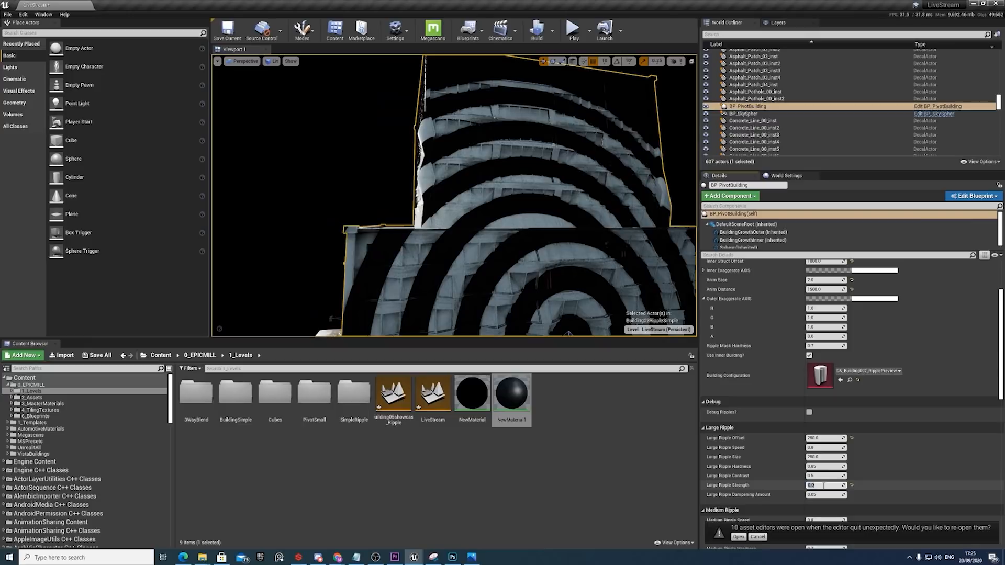
Set BP_PivotBuilding's Large Ripple Strength to 40 and its Medium Ripple Strength to 30.
key(Return)
scroll(822, 488, down, 3)
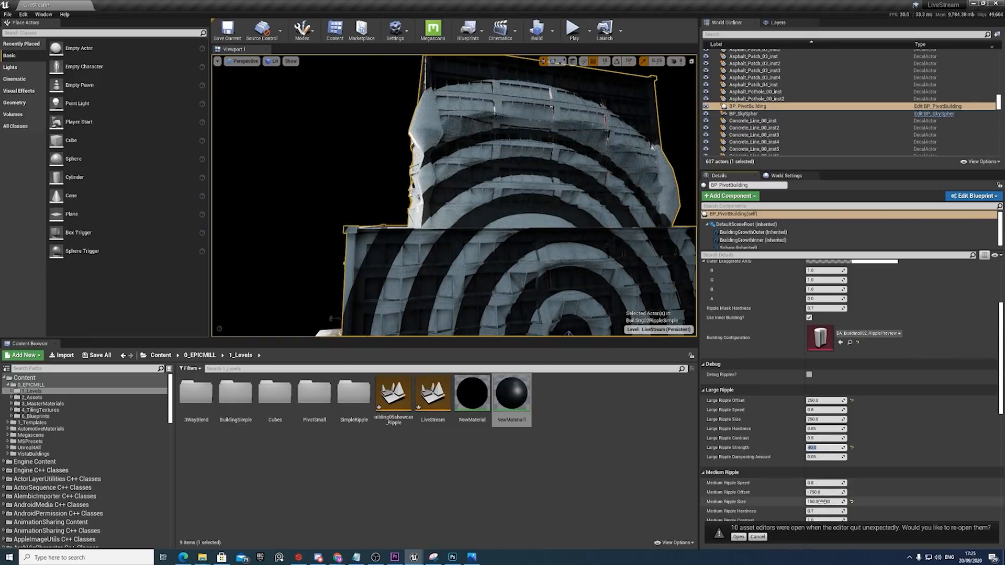
scroll(823, 490, down, 1)
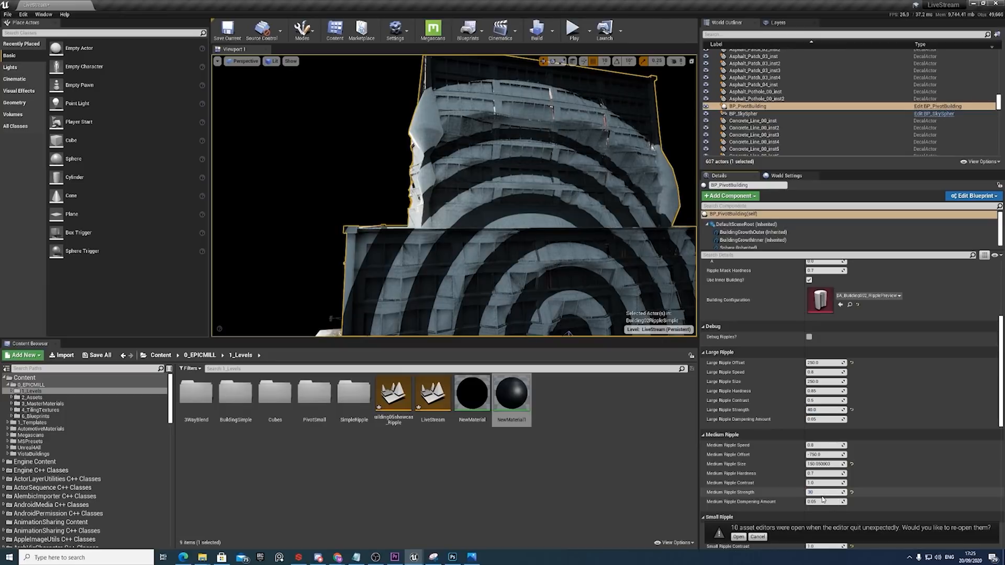
text(30)
key(Return)
Lower the building's Anim Phrase to about 4997 while viewing the upper block's corner.
right_drag(515, 225, 494, 173)
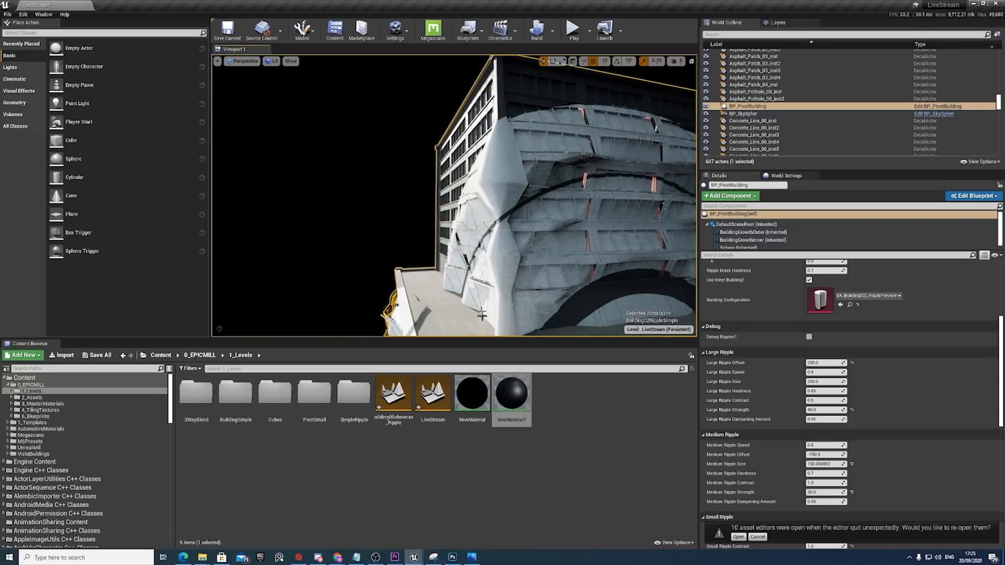
scroll(790, 330, up, 6)
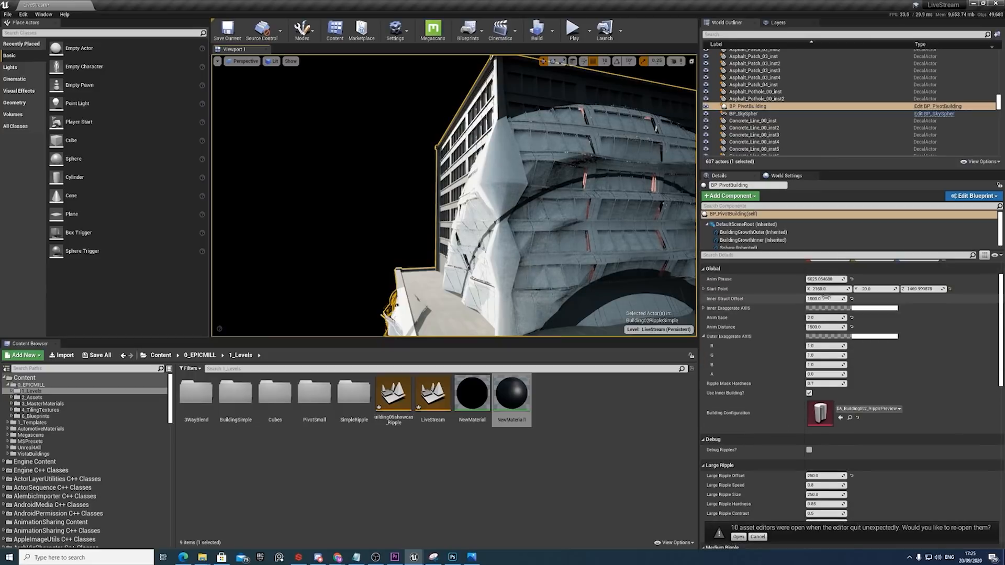
mouse_move(824, 317)
mouse_down()
mouse_move(930, 317)
mouse_move(812, 323)
mouse_up()
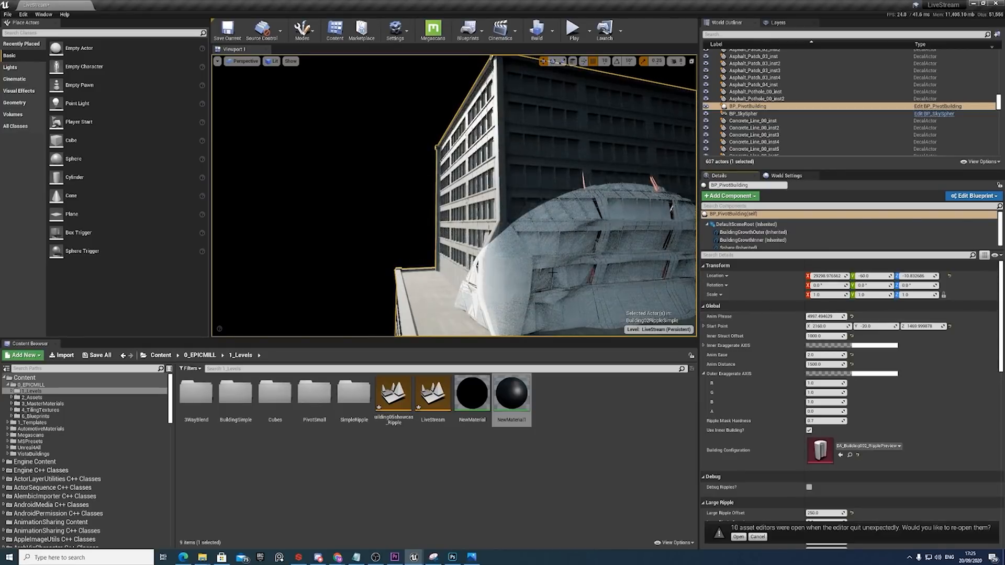
Enter Mesh Paint mode and display the building's red vertex-colour channel to examine its corner edges.
click(303, 30)
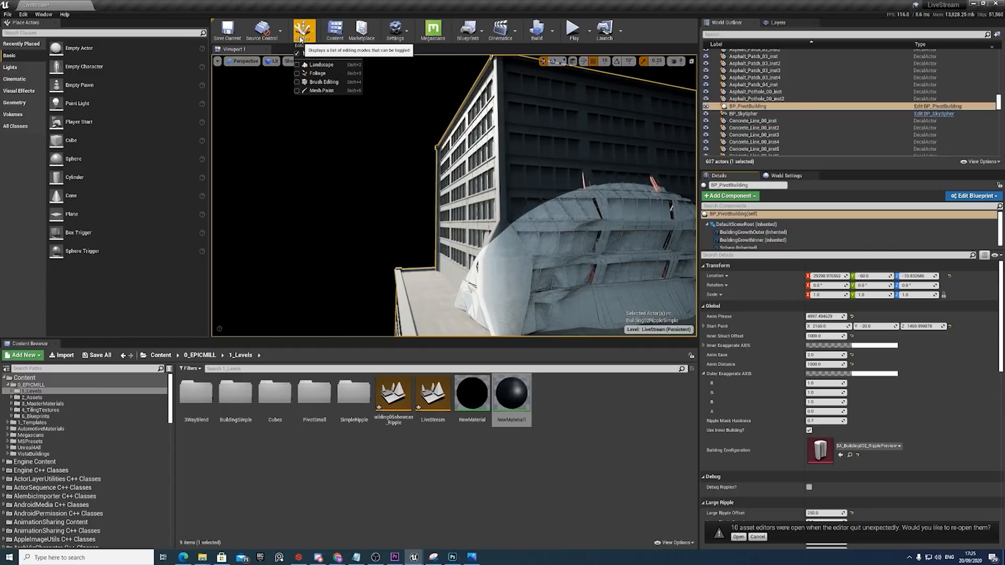
click(311, 91)
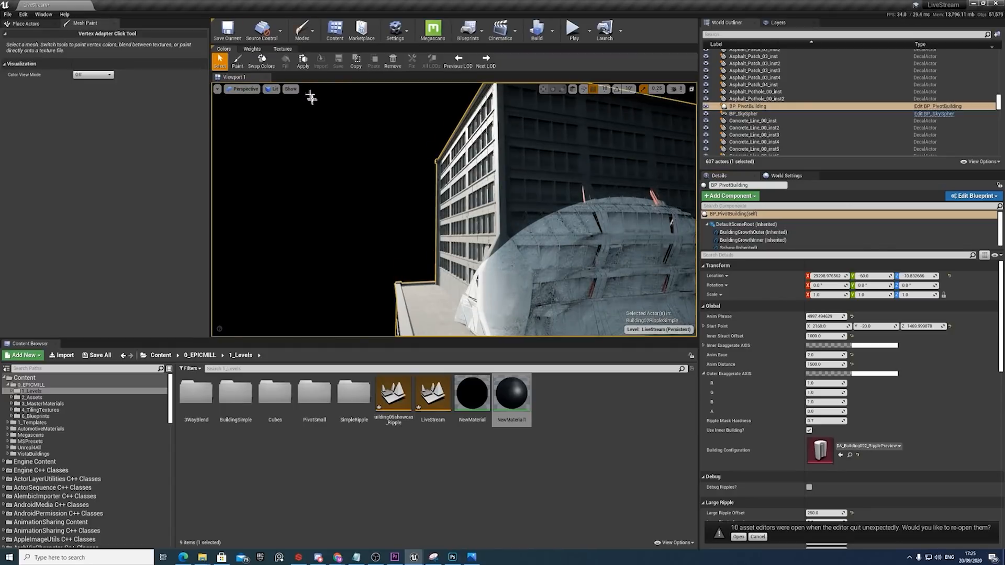
click(94, 74)
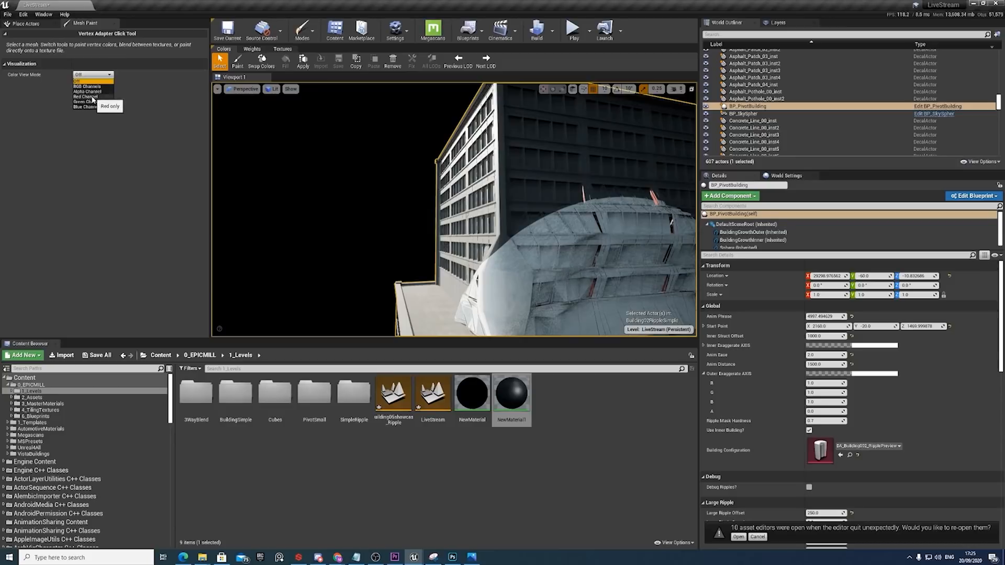
click(85, 97)
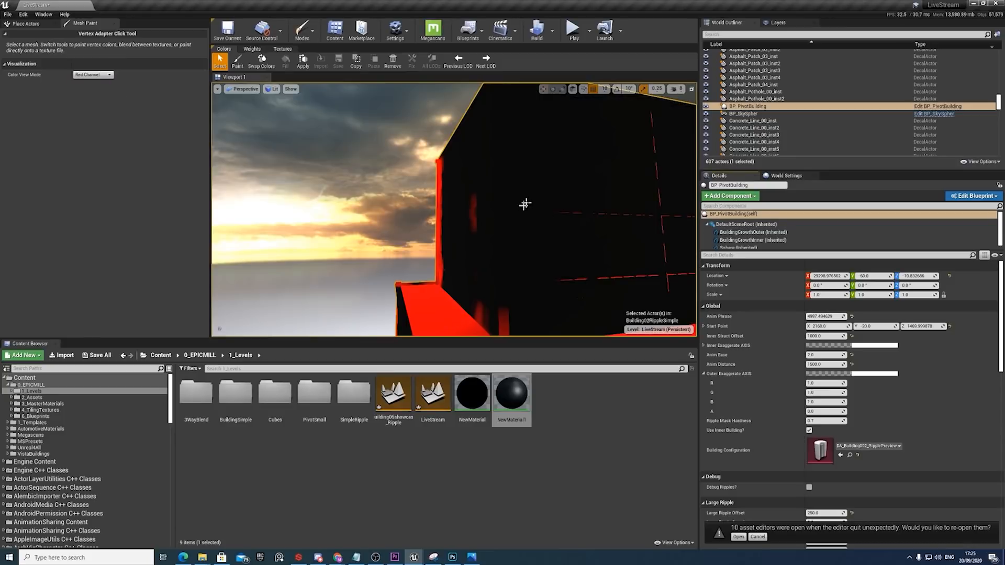
middle_drag(493, 224, 512, 239)
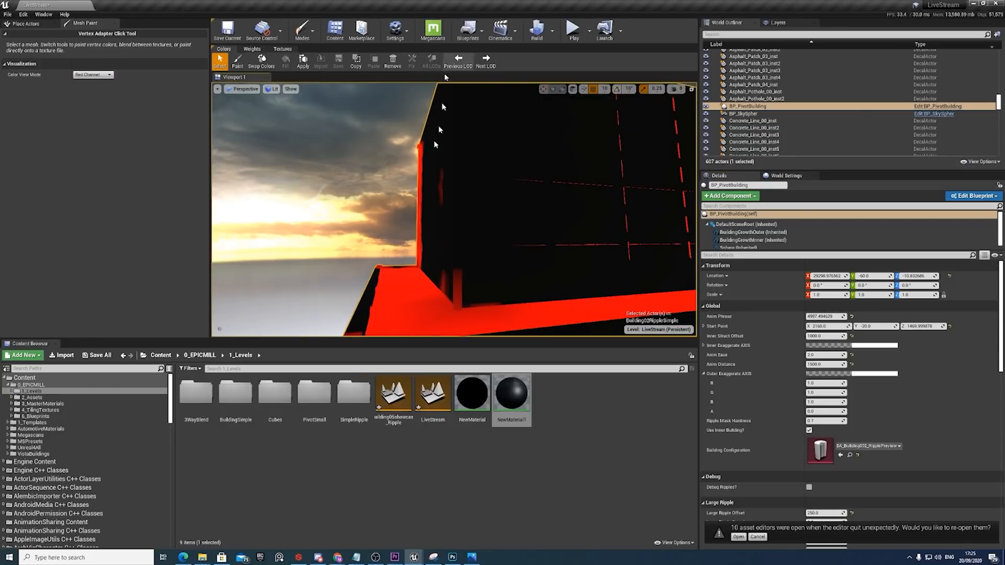
Turn the colour view off and paint white vertex colour along the upper block's vertical corner edge up to the roof.
click(109, 75)
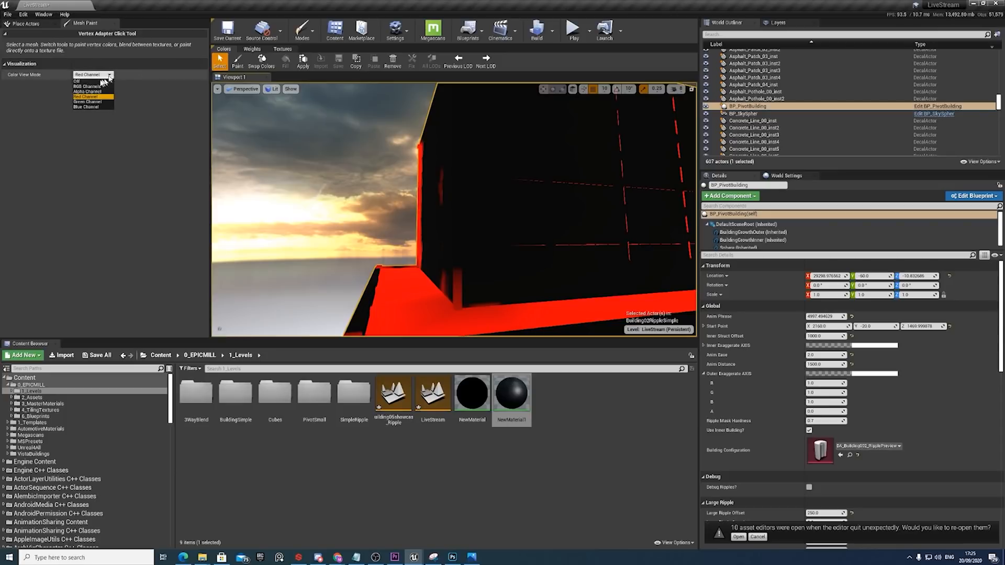
click(84, 83)
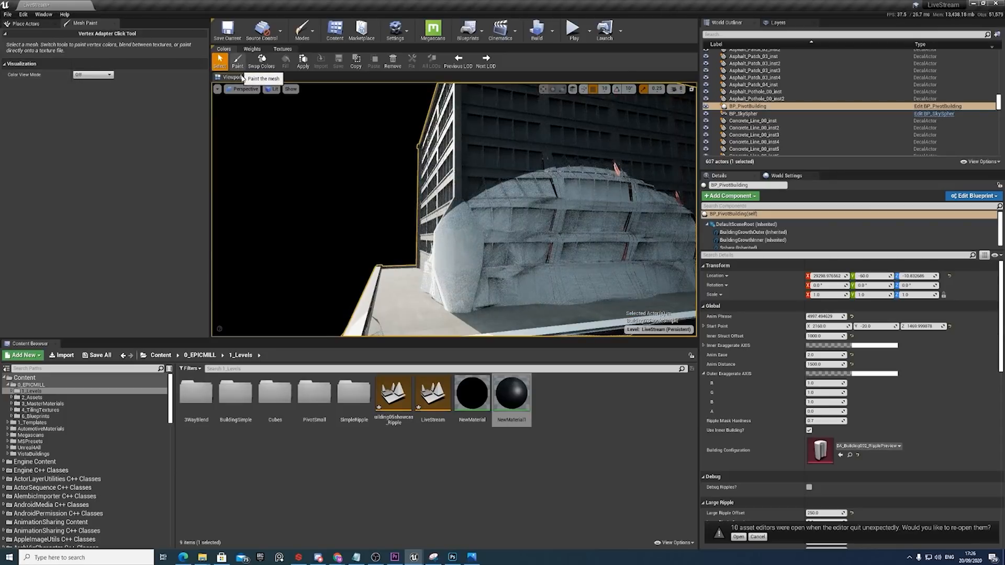
click(240, 67)
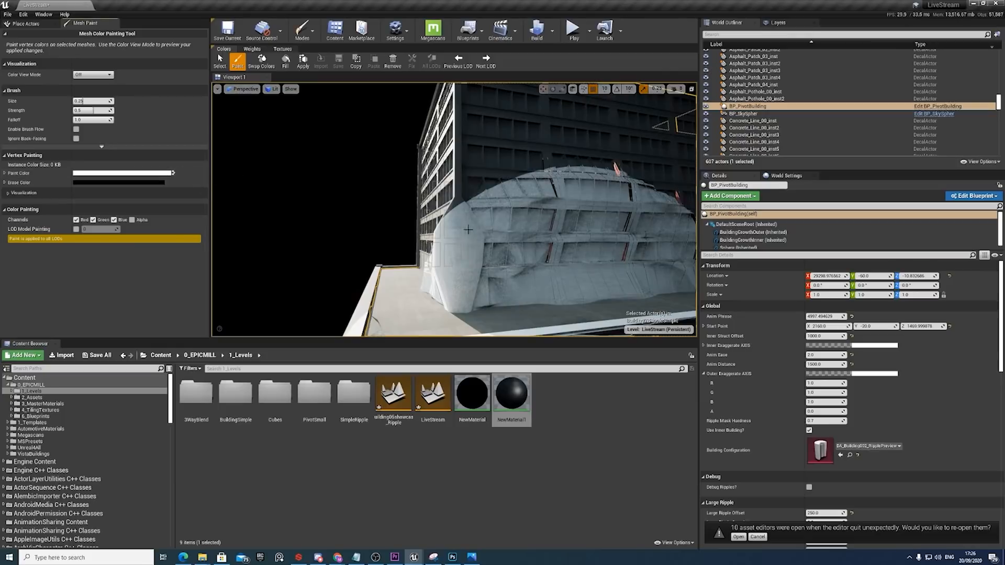
mouse_move(465, 232)
mouse_down()
mouse_move(458, 273)
mouse_move(462, 212)
mouse_move(454, 289)
mouse_move(457, 157)
mouse_up()
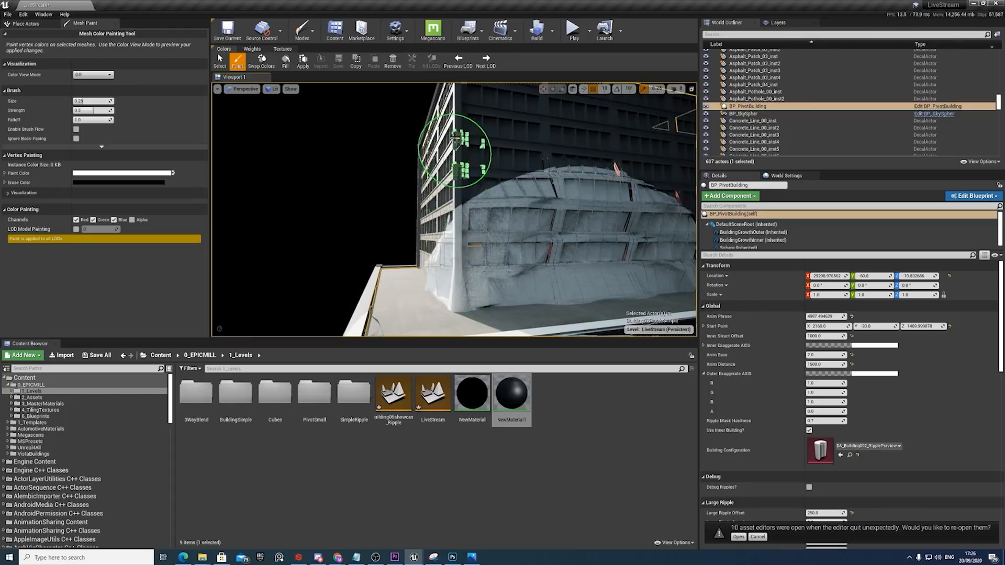
right_drag(477, 122, 466, 84)
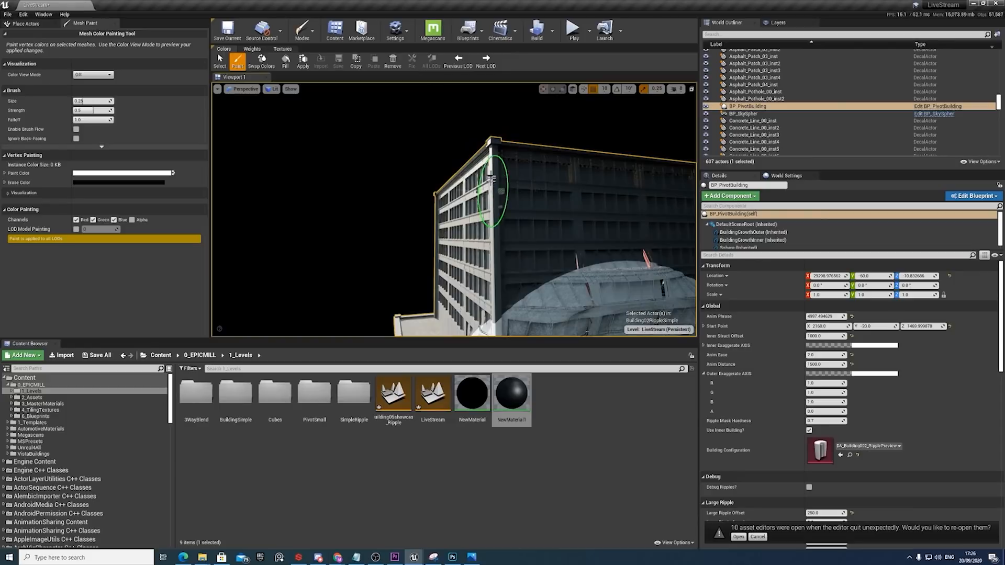
drag(492, 179, 495, 145)
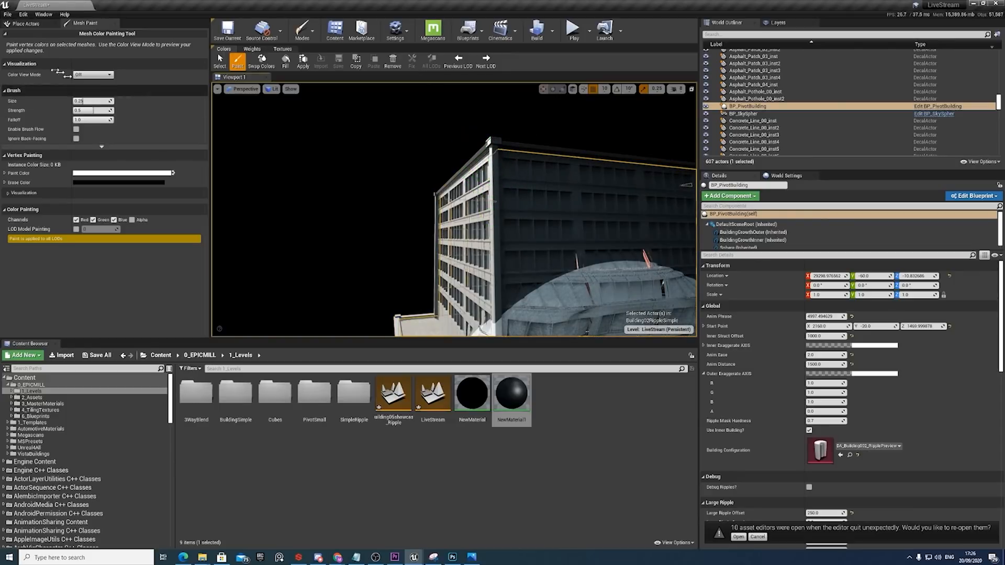
Continue painting the corner edge with the Red Channel view displayed, and return the colour view to Off.
click(107, 76)
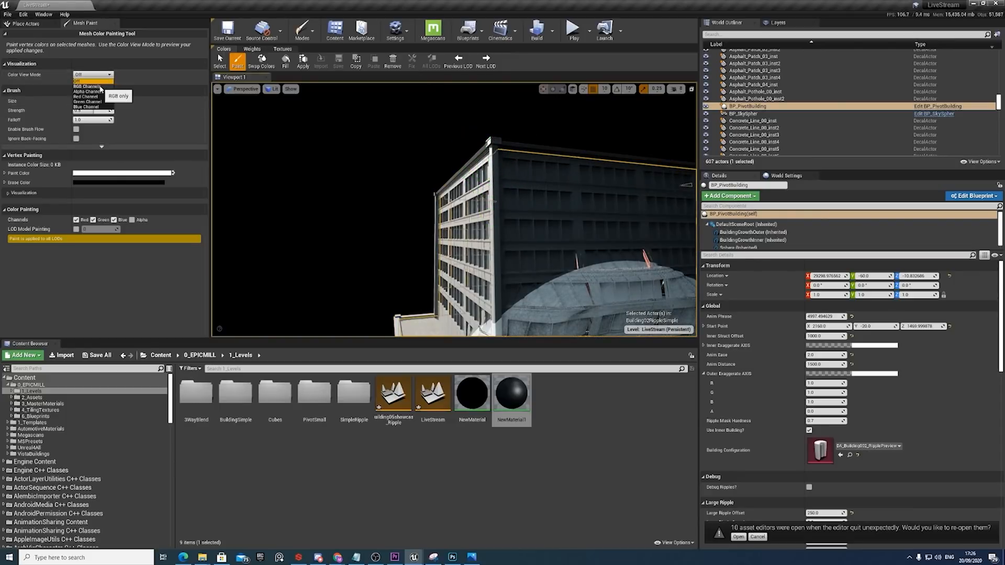
click(94, 97)
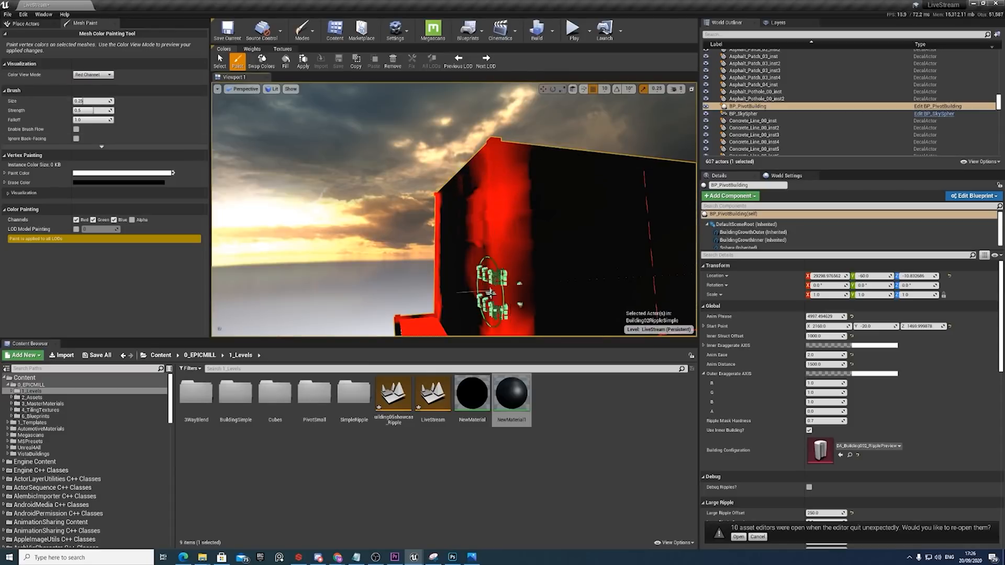
right_drag(507, 262, 531, 159)
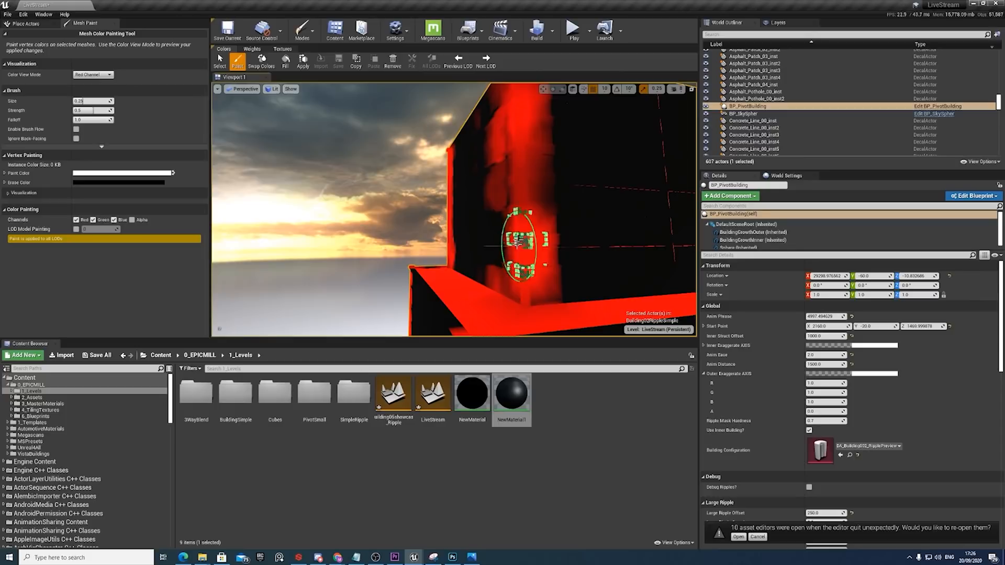
click(99, 75)
click(86, 83)
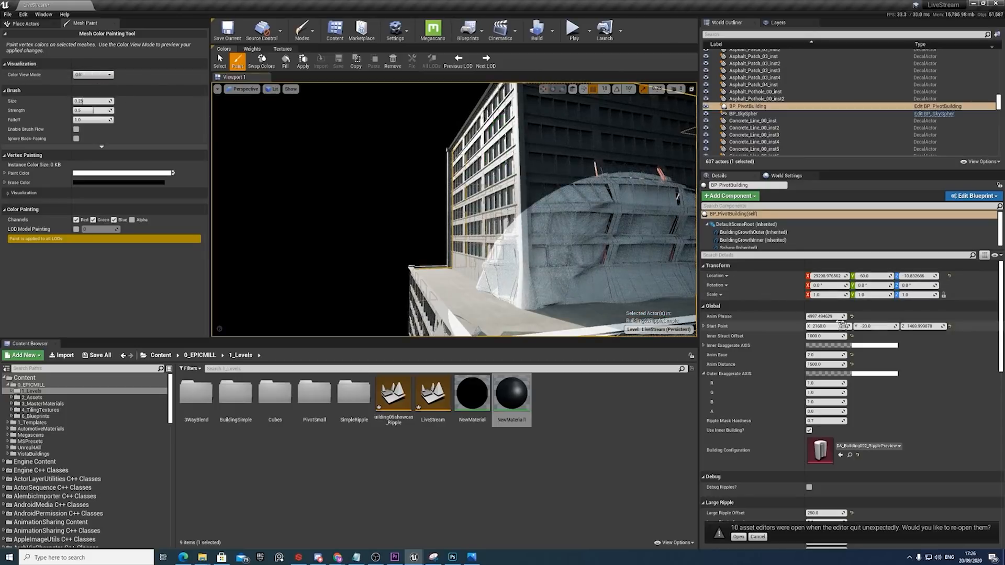
Raise the building's Anim Phrase to about 6463, inspect the ripples around the painted corner, and leave Mesh Paint mode.
drag(824, 317, 882, 317)
right_drag(592, 210, 613, 202)
right_drag(472, 143, 479, 141)
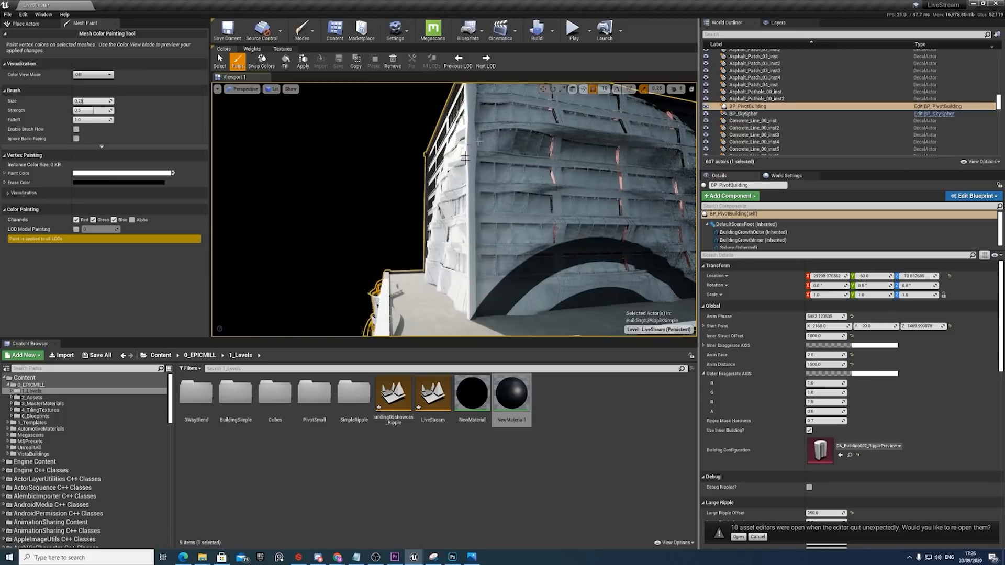
scroll(501, 196, down, 10)
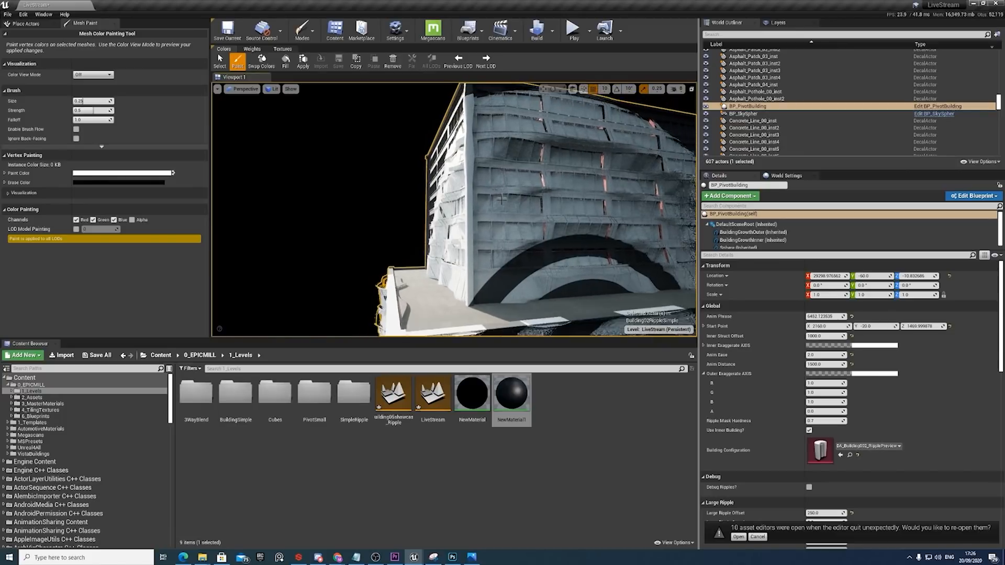
scroll(496, 204, down, 3)
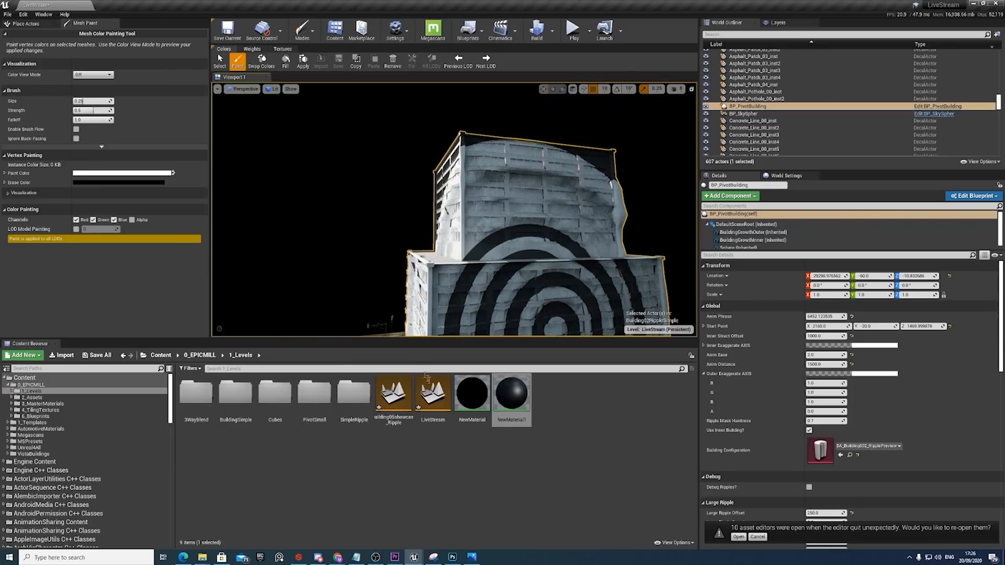
click(25, 24)
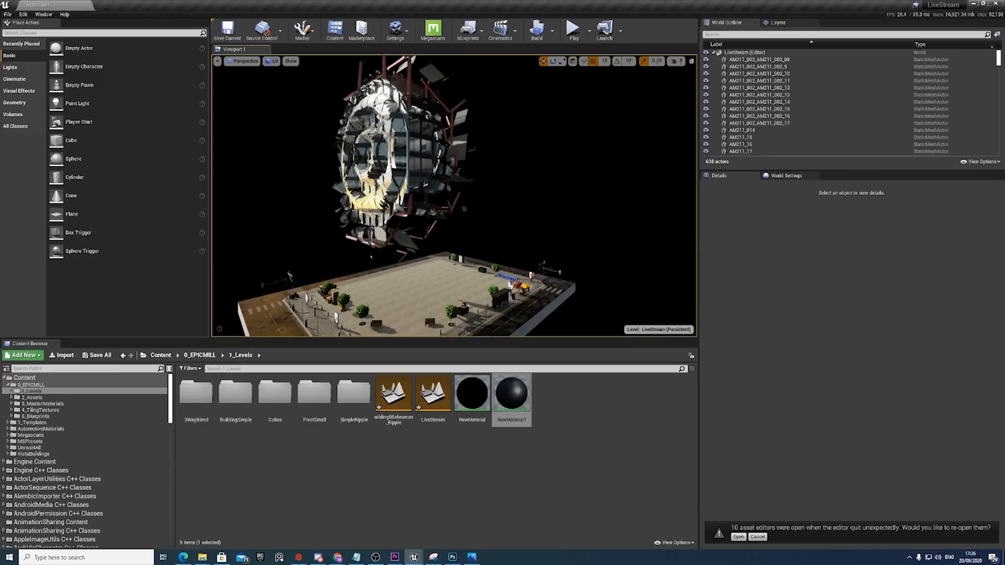
Select BP_PivotBuilding in the Building05showcase_Ripple level and lower its Anim Phrase to about 3486.
click(464, 175)
click(442, 178)
right_drag(556, 246, 532, 248)
click(556, 246)
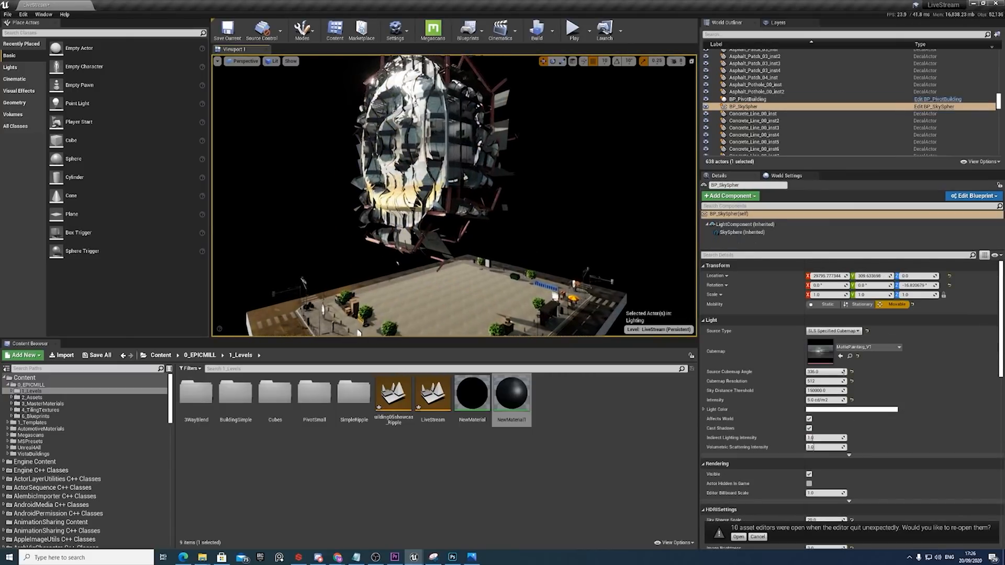
click(397, 196)
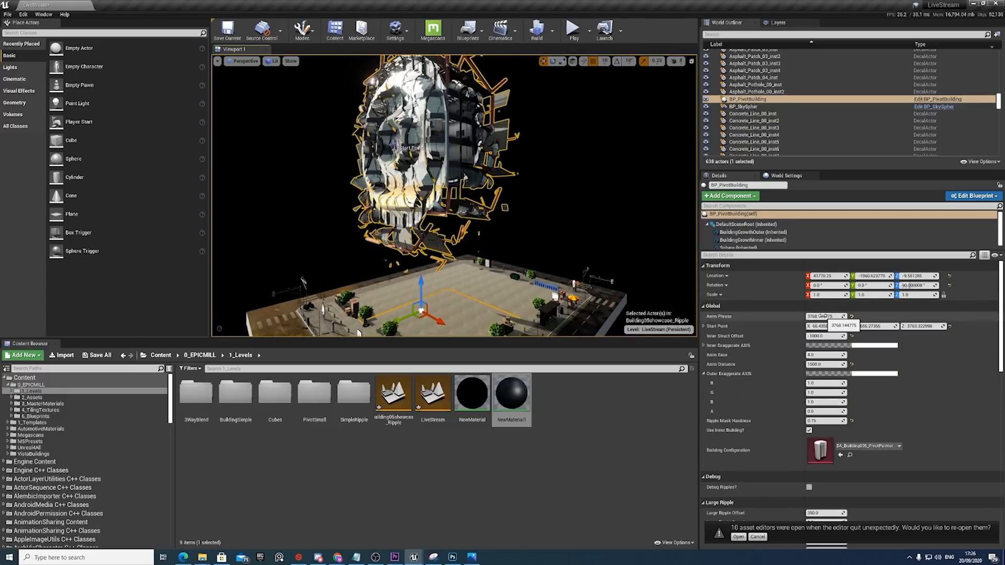
mouse_move(826, 317)
mouse_down()
mouse_move(858, 317)
mouse_move(826, 317)
mouse_up()
Reselect the exploded BP_PivotBuilding, view it from another angle, and raise its Anim Phrase to advance the growth animation.
click(529, 160)
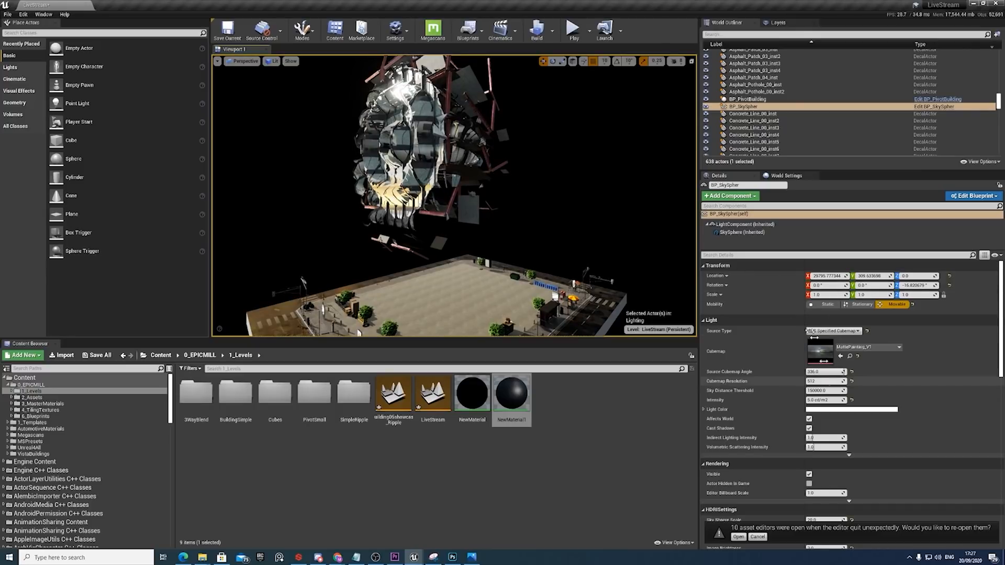
click(471, 135)
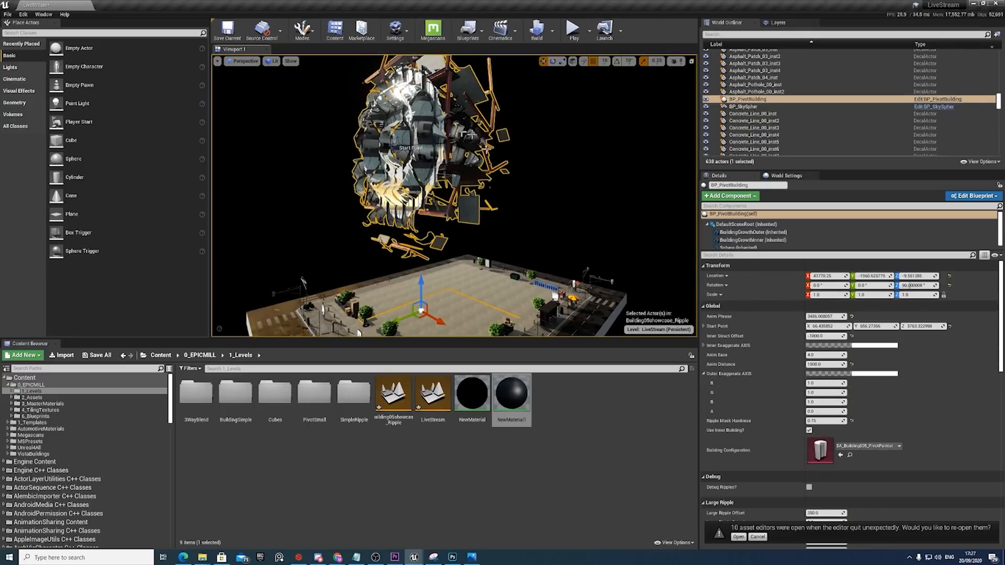
middle_drag(463, 147, 456, 126)
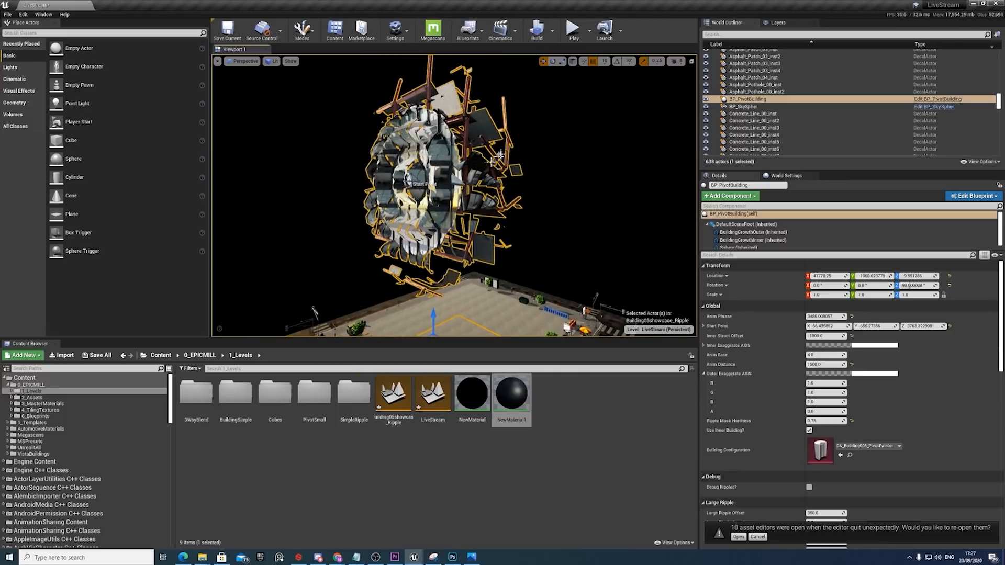
mouse_move(501, 161)
alt+mouse_down()
mouse_move(379, 193)
mouse_move(496, 159)
alt+mouse_up()
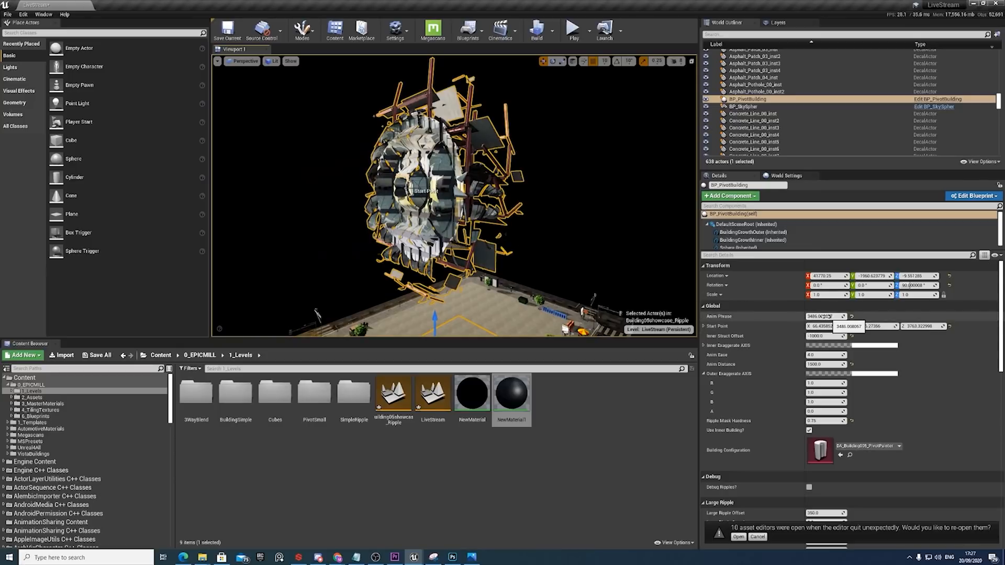
drag(823, 316, 915, 316)
right_drag(467, 213, 471, 243)
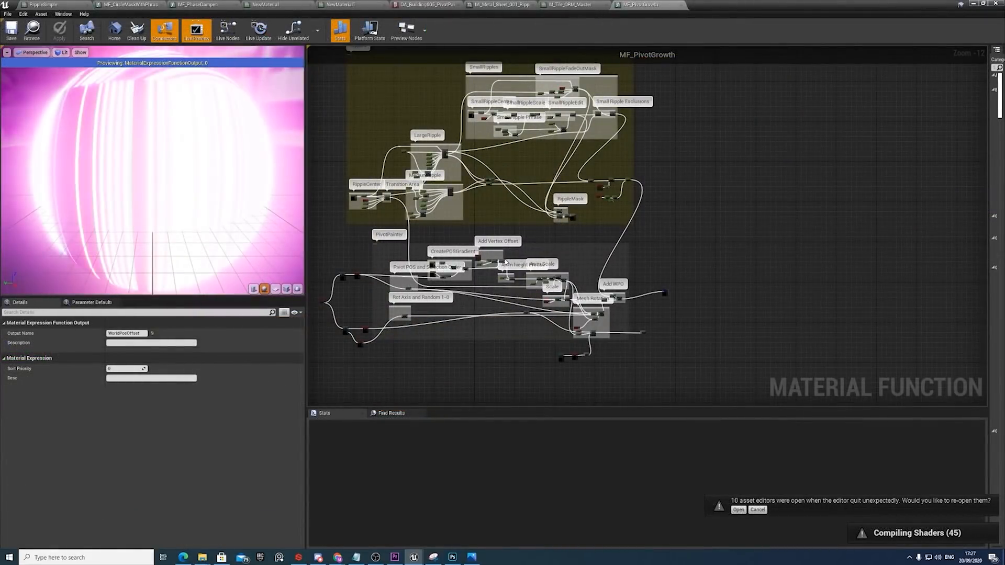
Inspect the Transition Area's SphereMask node and its RippleCenter inputs in the MF_PivotGrowth material function.
scroll(400, 212, up, 8)
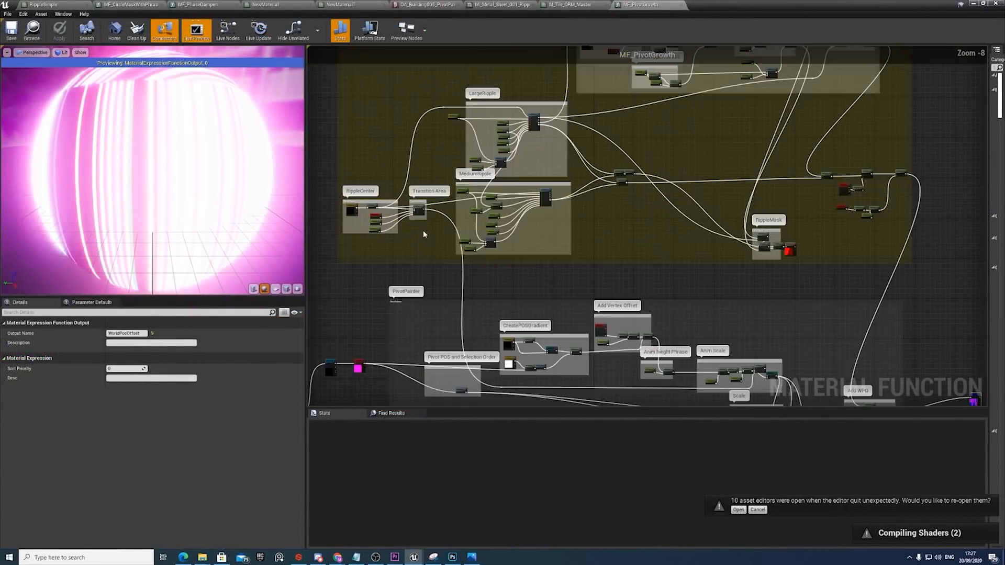
scroll(485, 214, up, 4)
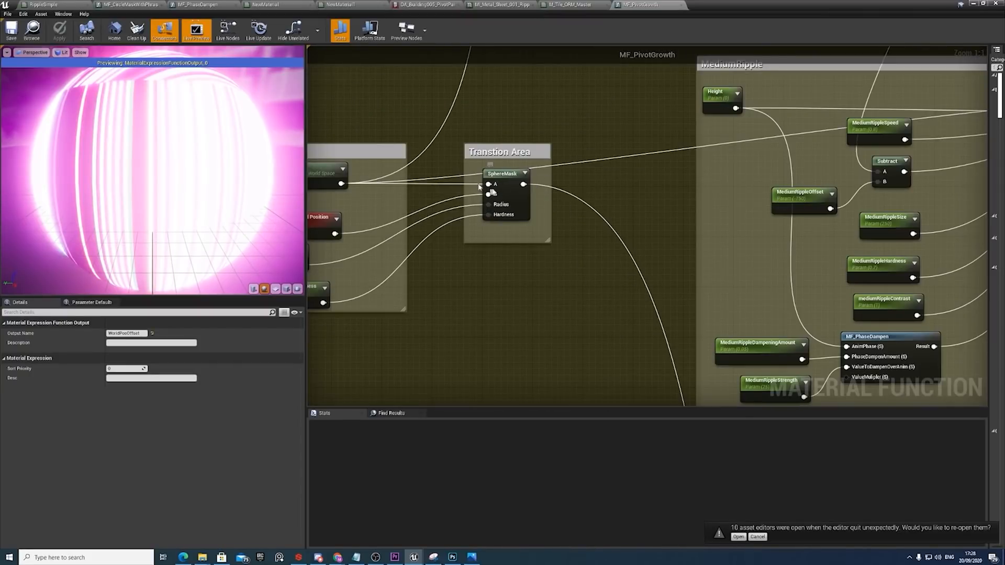
right_drag(503, 186, 559, 187)
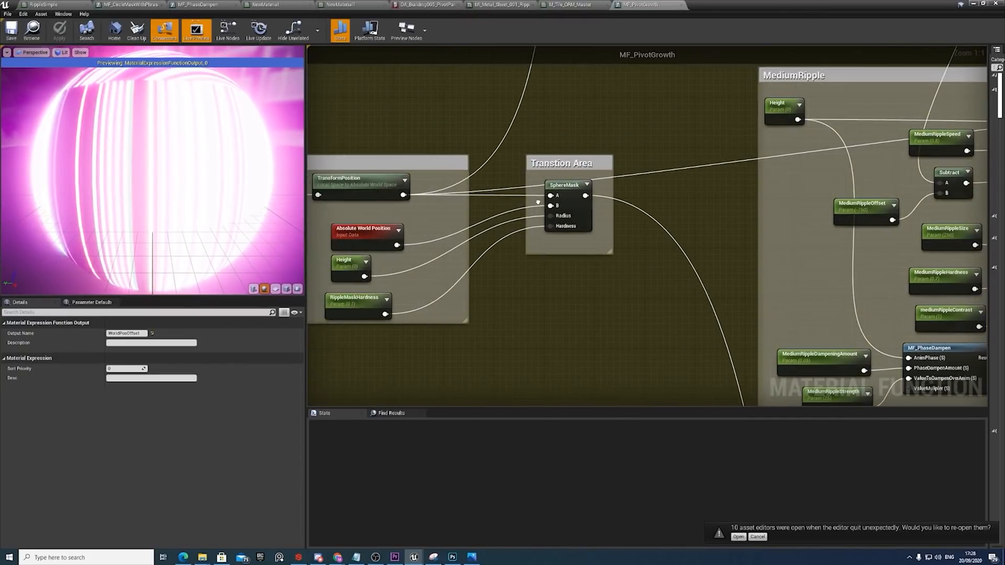
Trace the Transition Area's SphereMask through the graph to the Lerp node in the Anim Scale group.
click(558, 187)
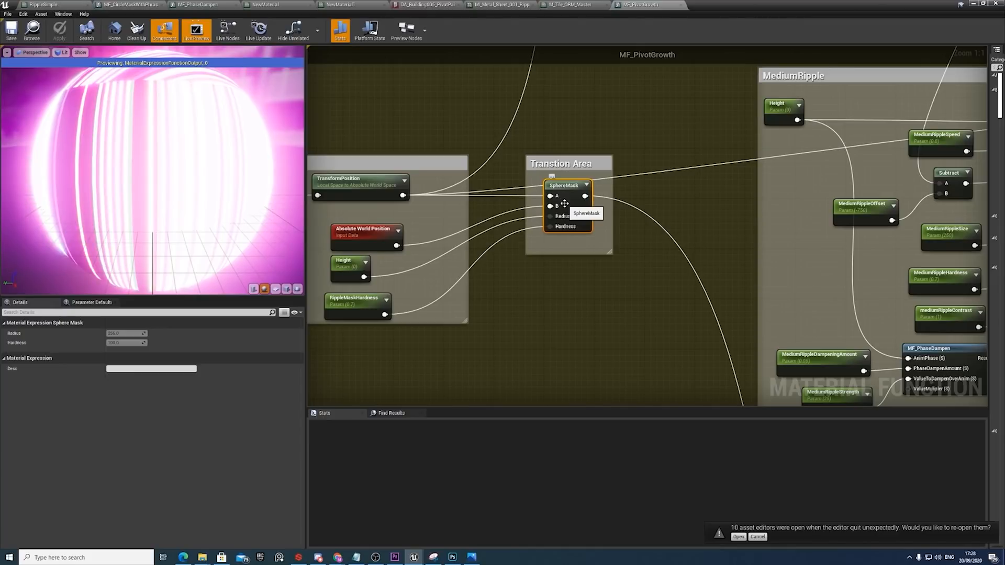
scroll(549, 158, down, 6)
right_drag(549, 162, 564, 262)
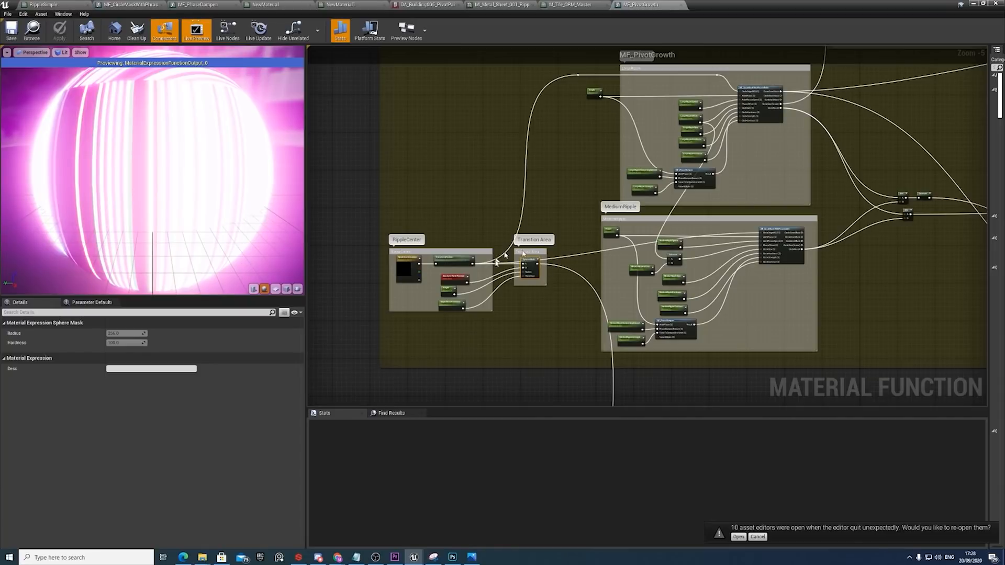
right_drag(564, 285, 539, 192)
right_drag(706, 362, 587, 219)
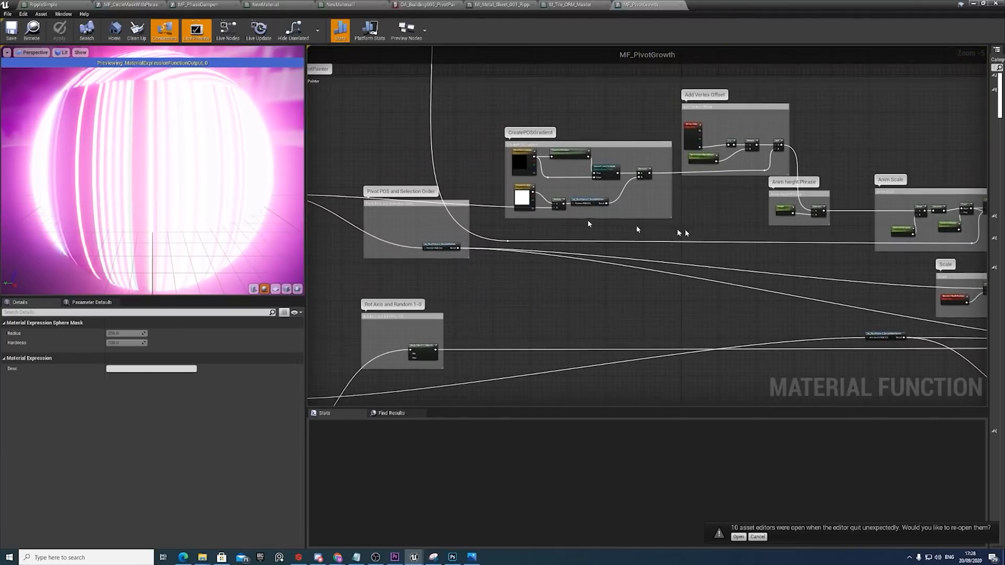
right_drag(709, 233, 565, 218)
right_drag(754, 239, 628, 231)
scroll(722, 217, up, 3)
scroll(723, 216, up, 2)
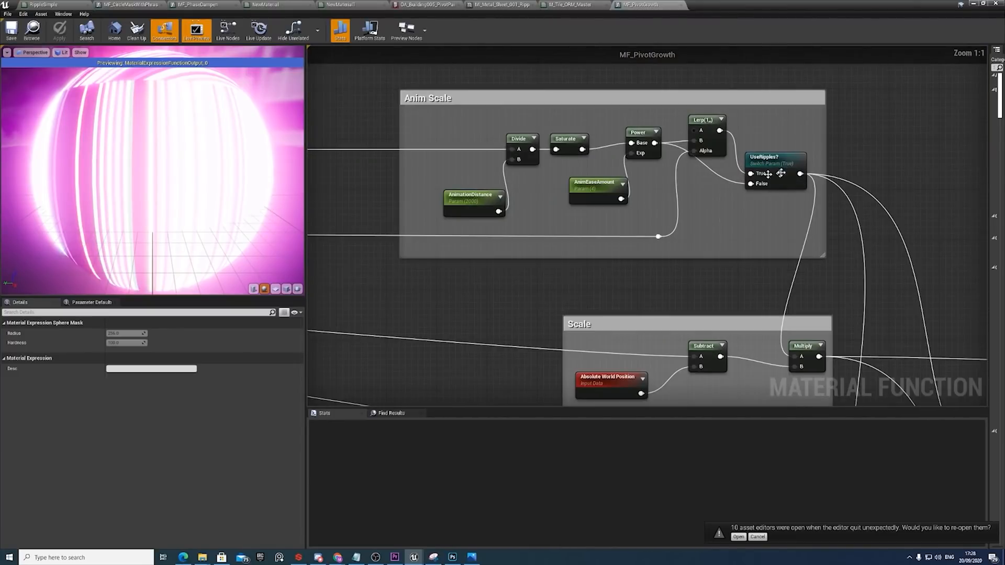
click(703, 121)
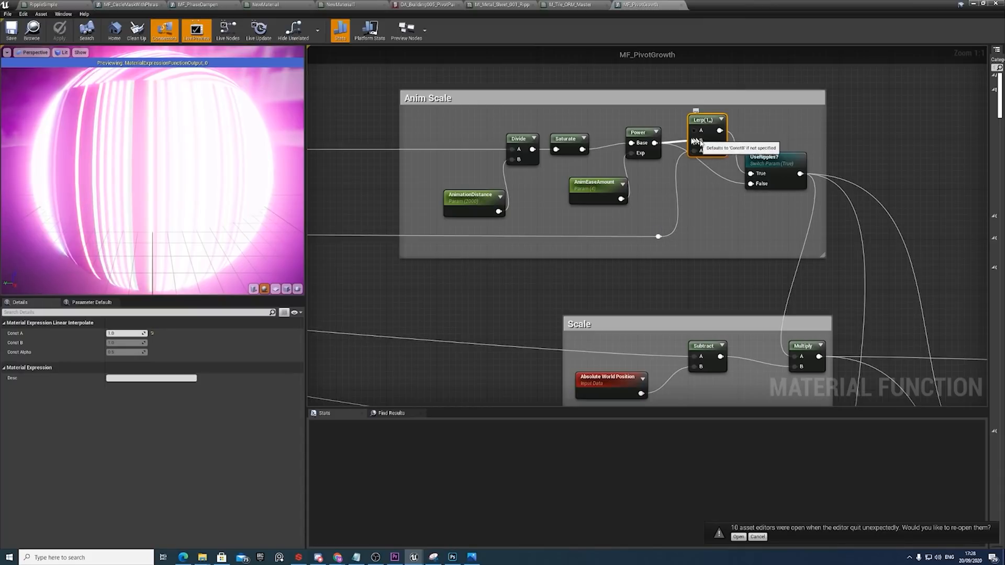
scroll(699, 147, down, 10)
right_drag(603, 127, 576, 116)
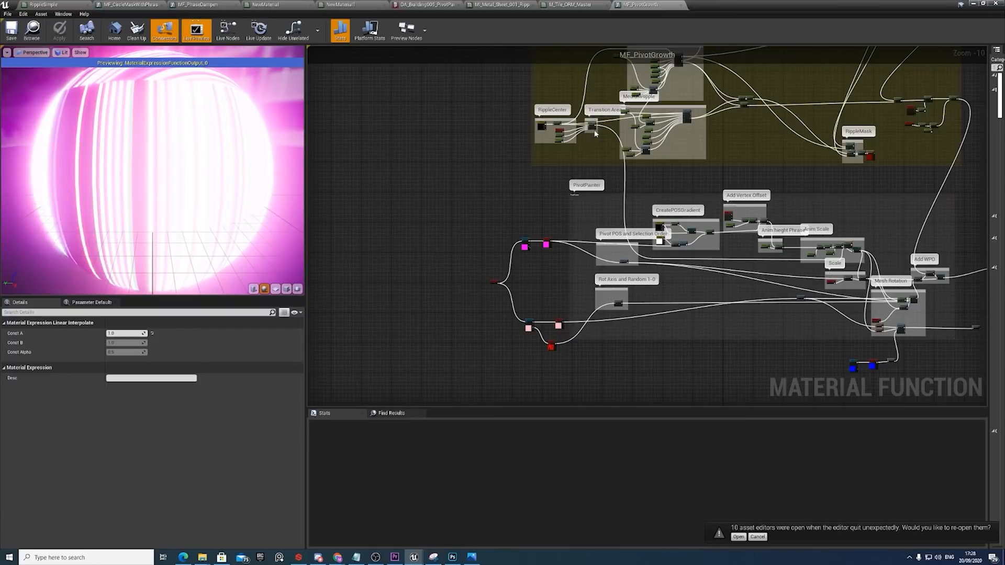
Examine the SphereMask's RippleCenter inputs and the LargeRippleOffset parameter in the LargeRipple group.
scroll(595, 133, up, 9)
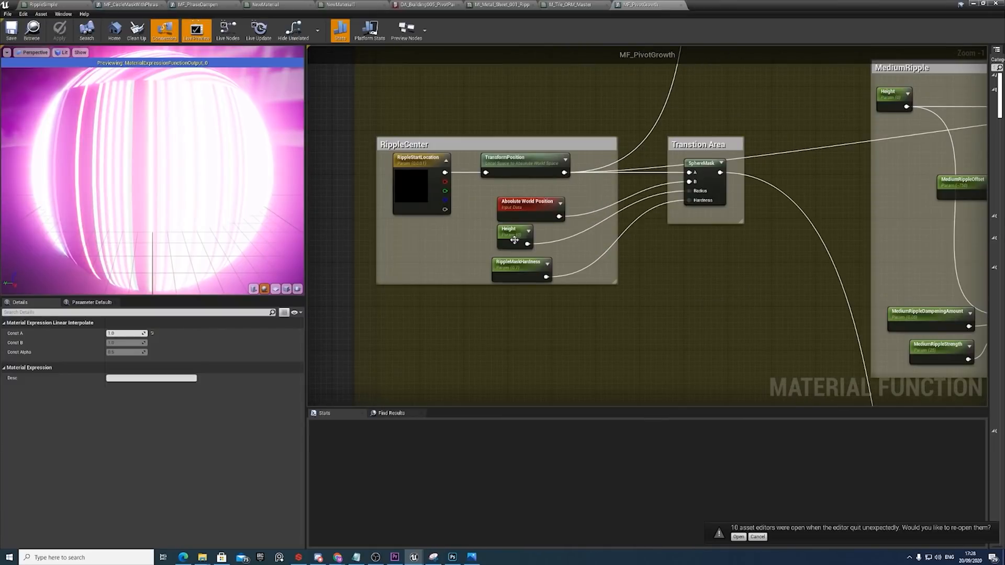
click(703, 164)
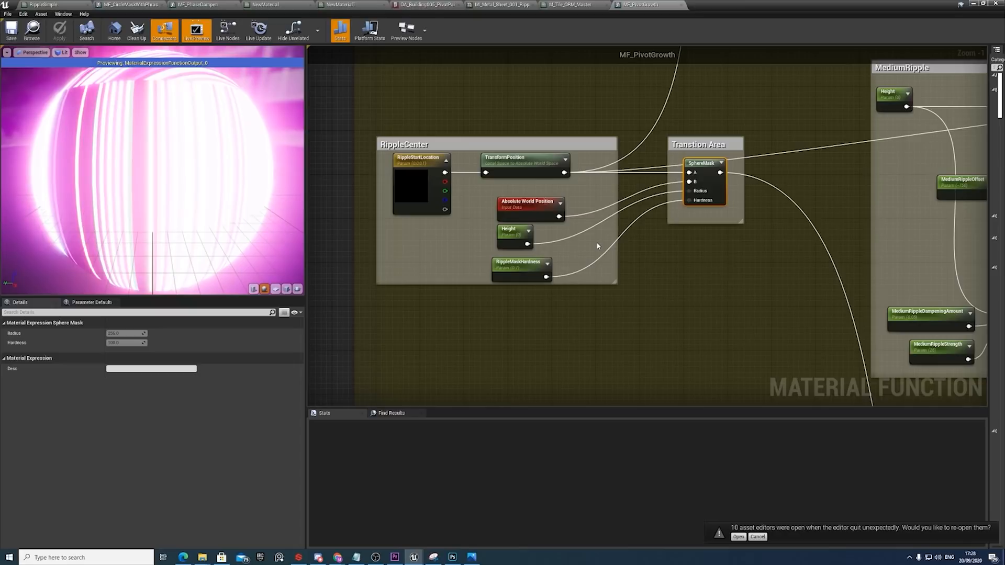
right_drag(770, 169, 618, 249)
scroll(619, 249, down, 5)
right_drag(648, 196, 599, 245)
scroll(607, 220, up, 5)
right_drag(788, 224, 665, 225)
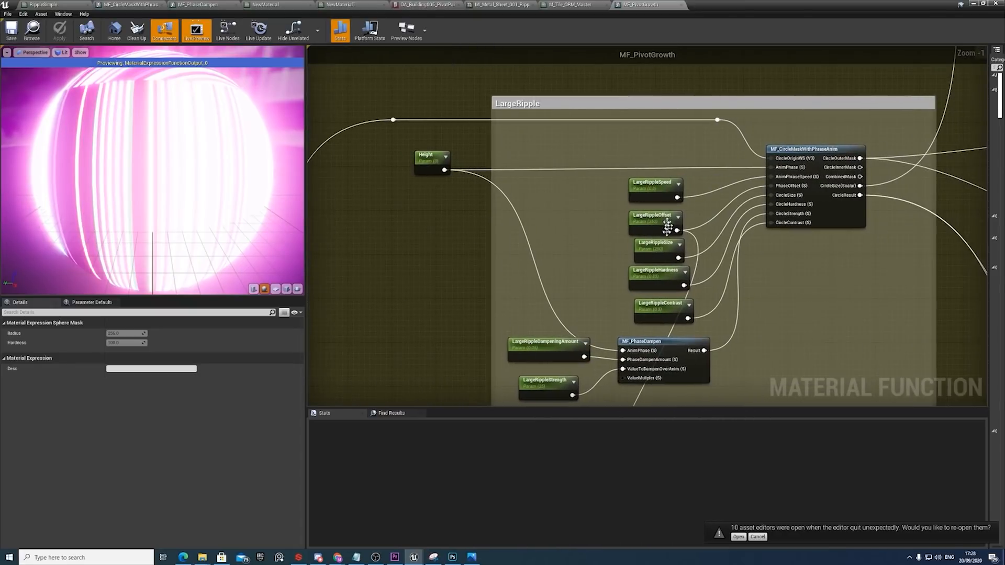
scroll(658, 245, up, 1)
click(652, 217)
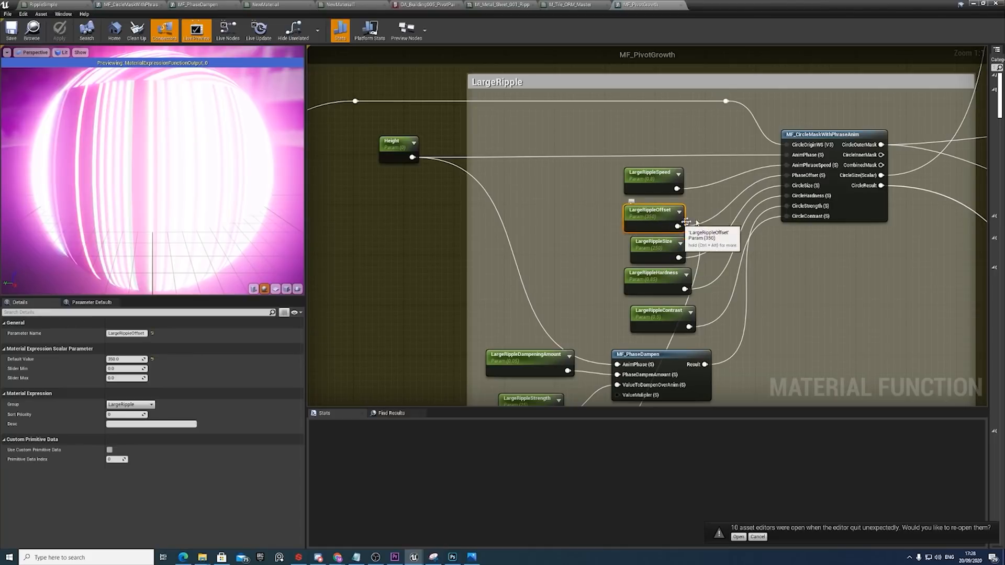
scroll(755, 190, down, 3)
right_drag(646, 235, 725, 113)
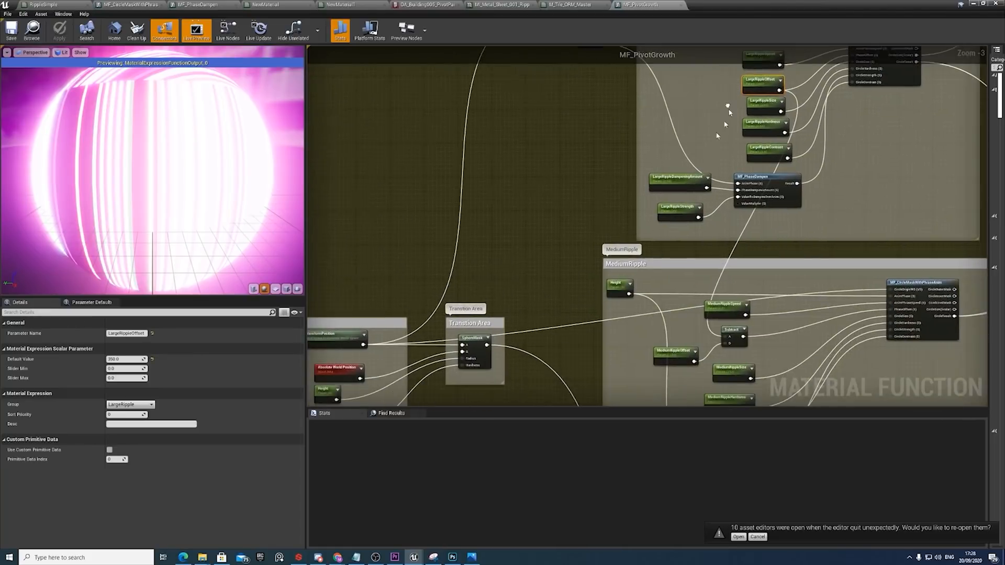
Follow the graph from the SphereMask past Anim Scale to the Vertex Color and VertexNormalWS nodes driving the ripple output.
right_drag(471, 328, 616, 271)
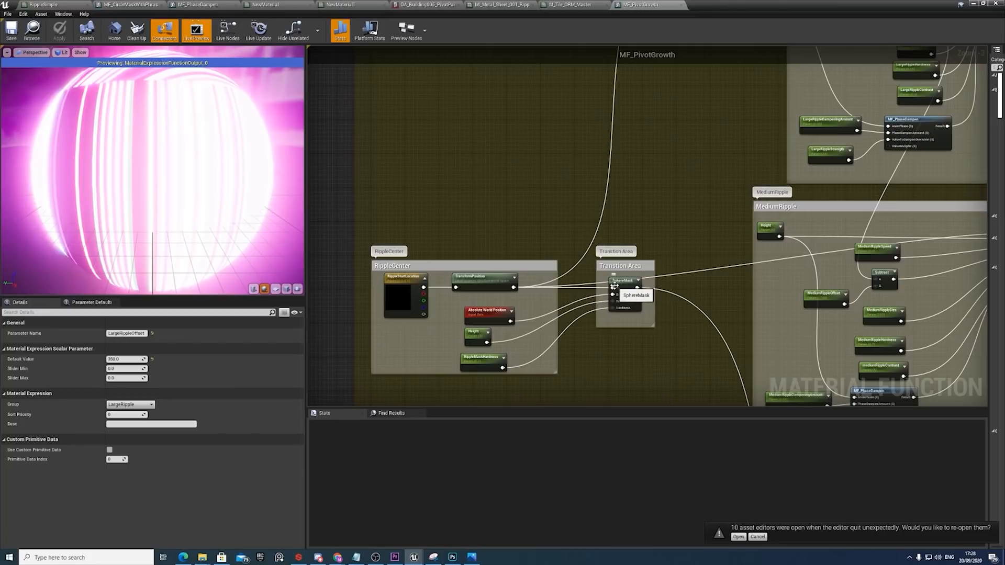
click(614, 286)
scroll(623, 296, down, 2)
right_drag(661, 318, 632, 251)
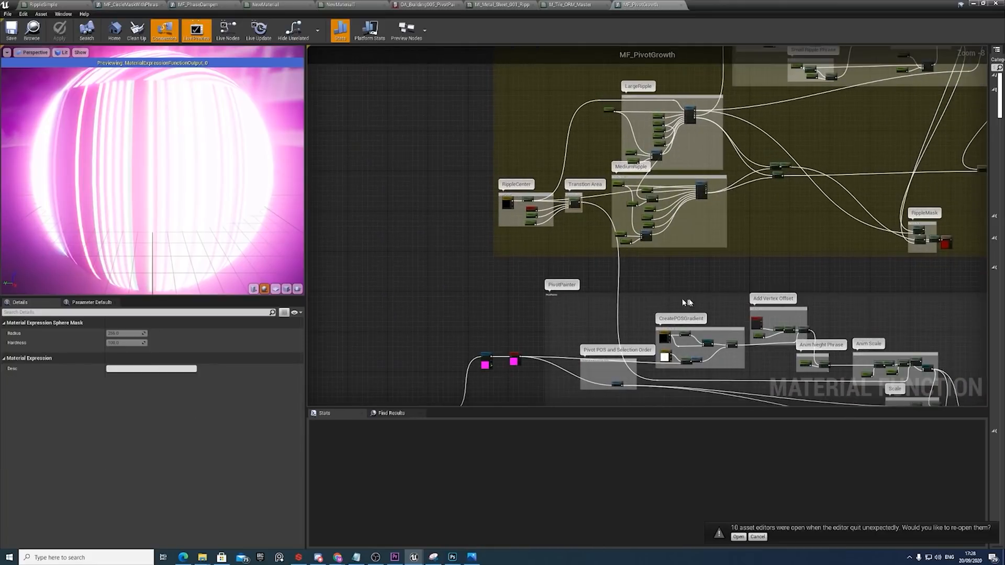
right_drag(689, 300, 556, 207)
right_drag(694, 281, 524, 227)
right_drag(679, 252, 607, 240)
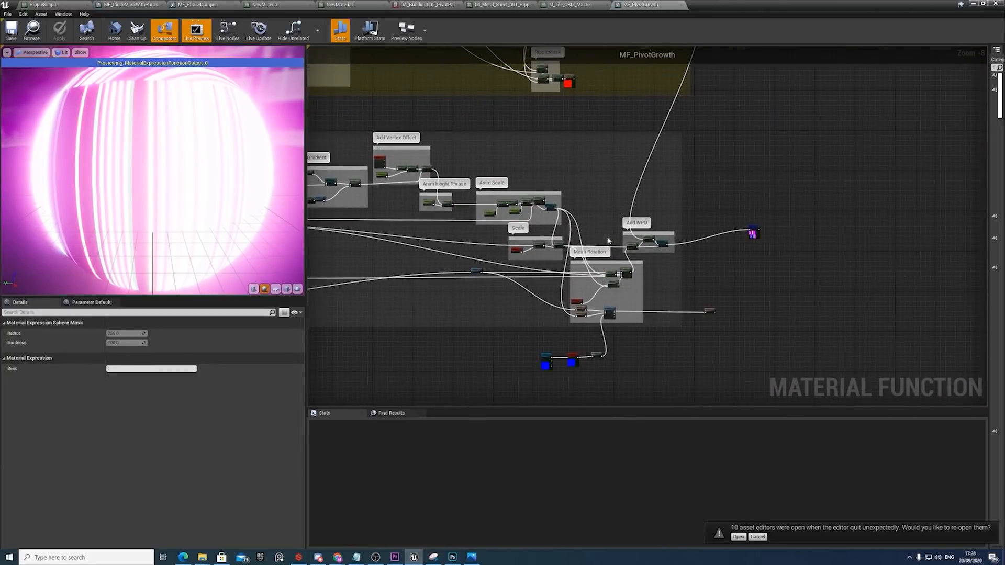
scroll(610, 239, up, 2)
right_drag(670, 200, 571, 330)
right_drag(597, 164, 585, 189)
scroll(565, 139, up, 2)
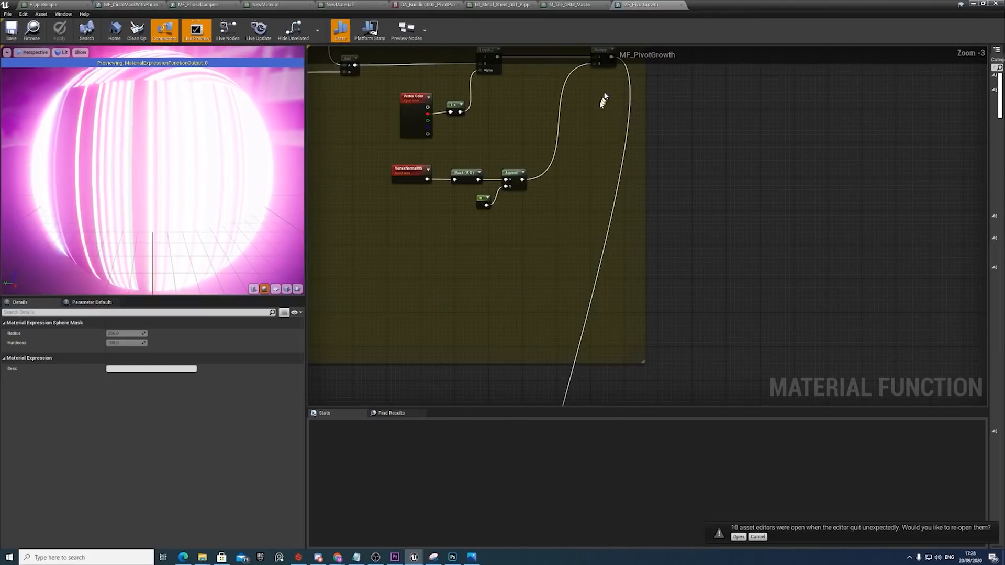
scroll(606, 101, up, 1)
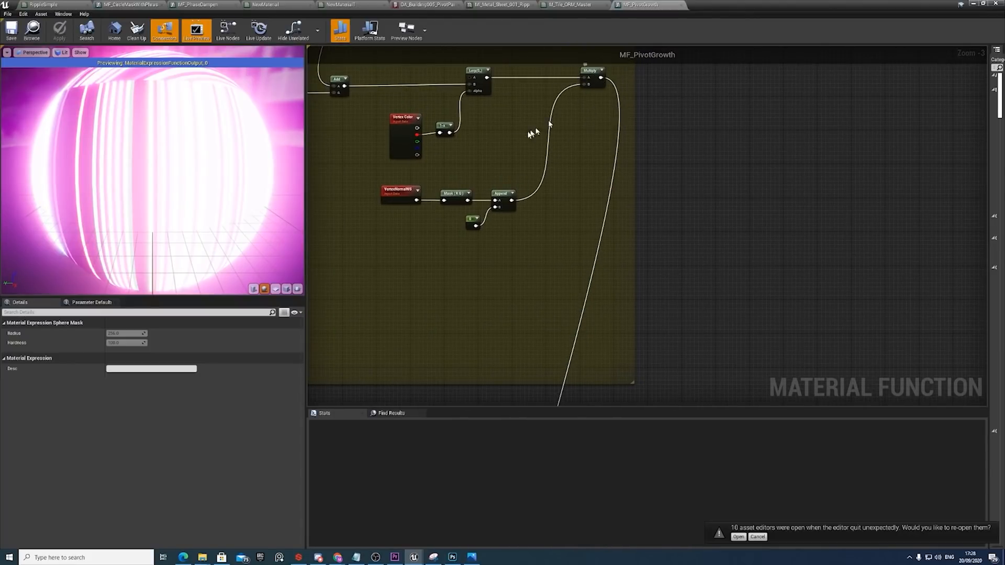
Examine how the Add WPO group combines scale, rotation and ripple offsets through UseRipples? into the WorldPosOffset output.
scroll(626, 114, down, 5)
right_drag(619, 234, 602, 136)
scroll(592, 220, up, 7)
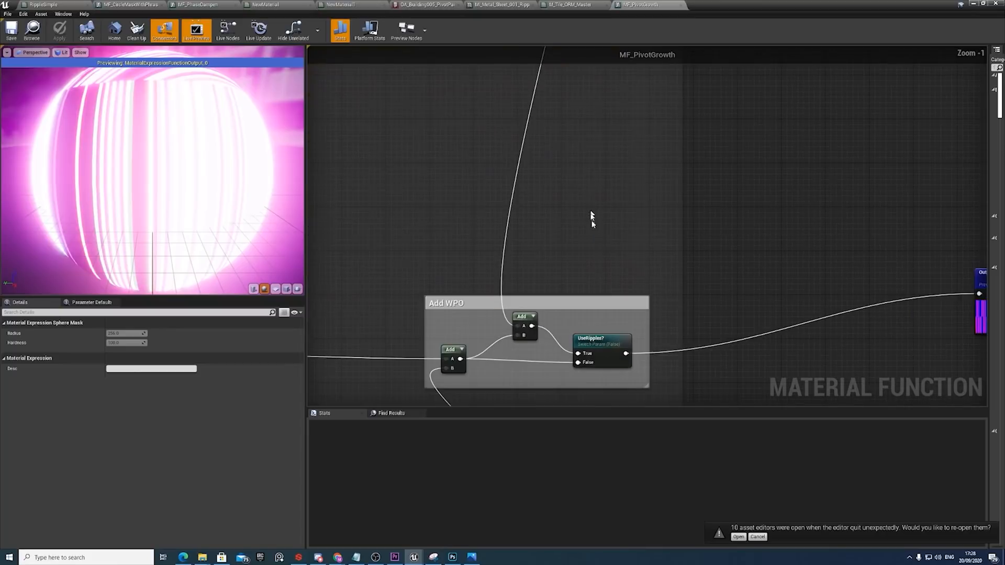
right_drag(530, 331, 542, 272)
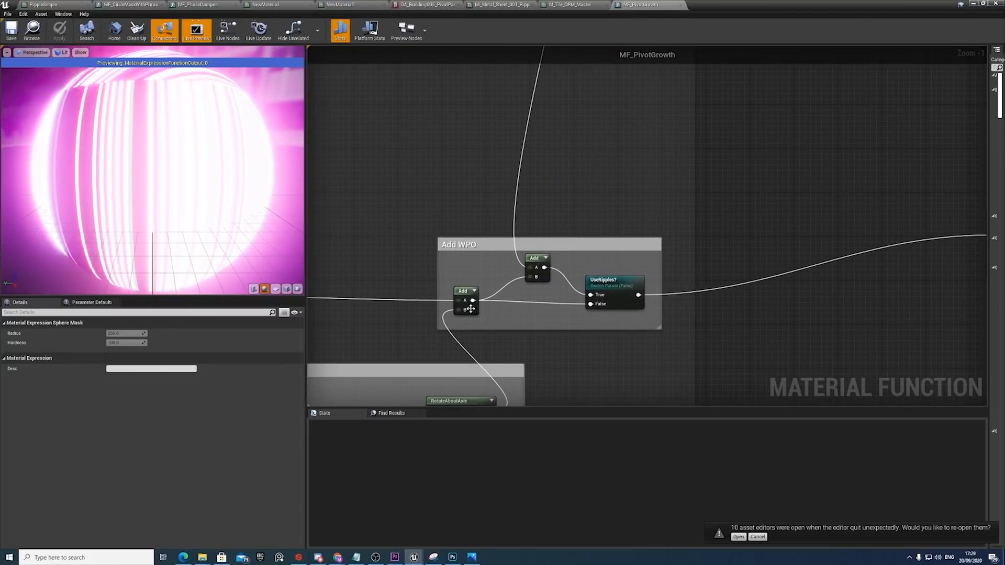
right_drag(504, 299, 603, 240)
scroll(587, 259, down, 2)
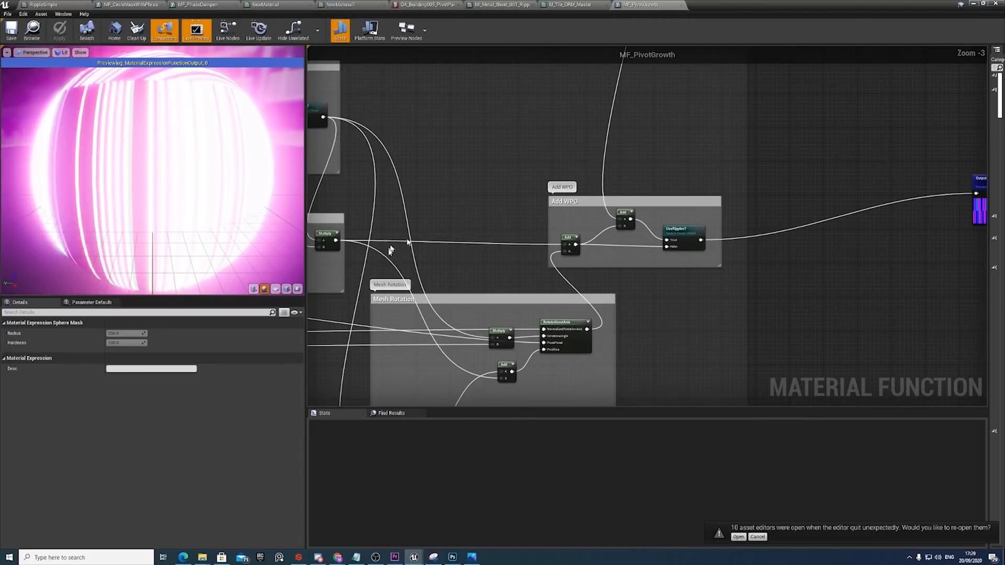
right_drag(391, 251, 490, 235)
right_drag(703, 267, 580, 272)
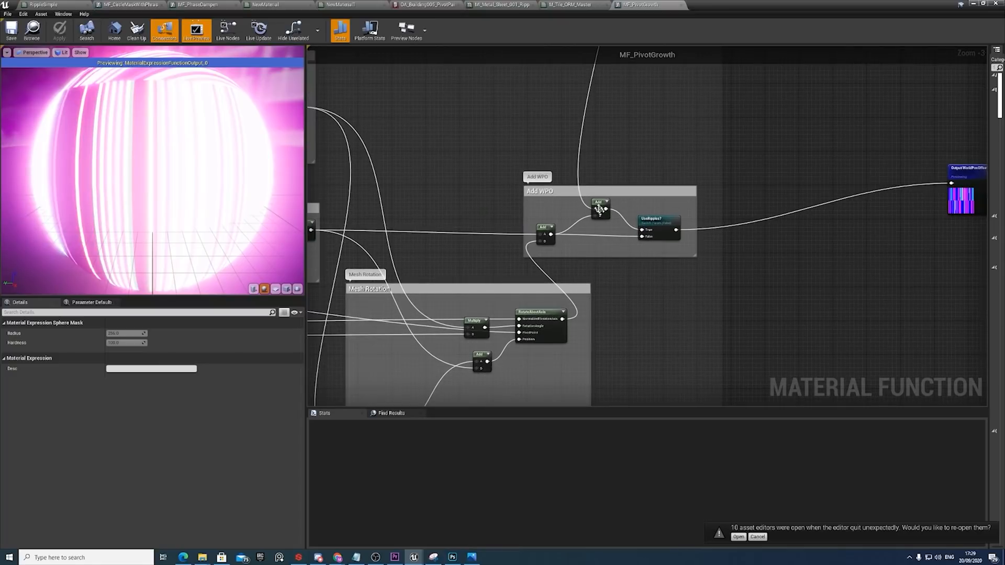
click(597, 207)
right_drag(956, 183, 825, 183)
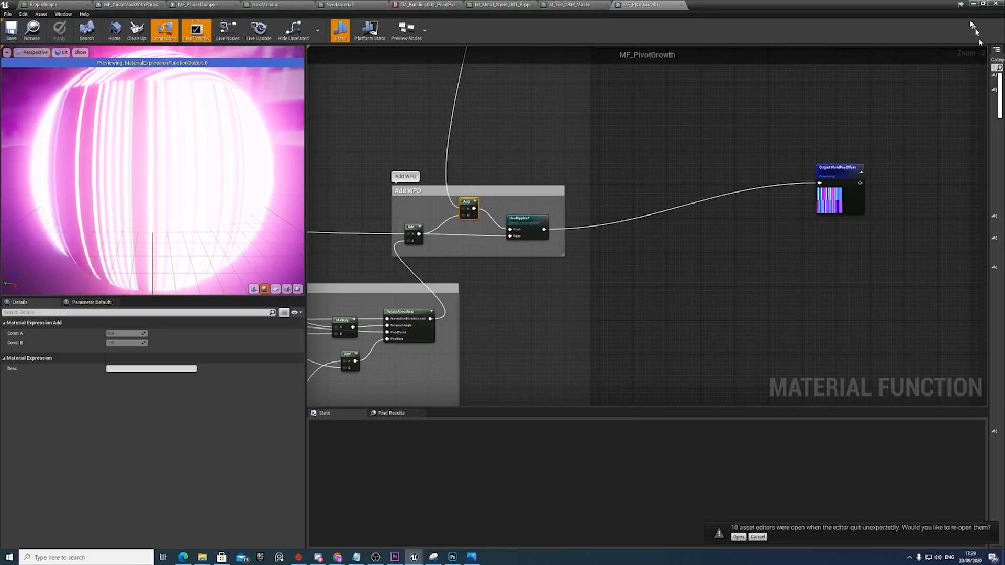
scroll(769, 115, down, 4)
right_drag(762, 107, 675, 237)
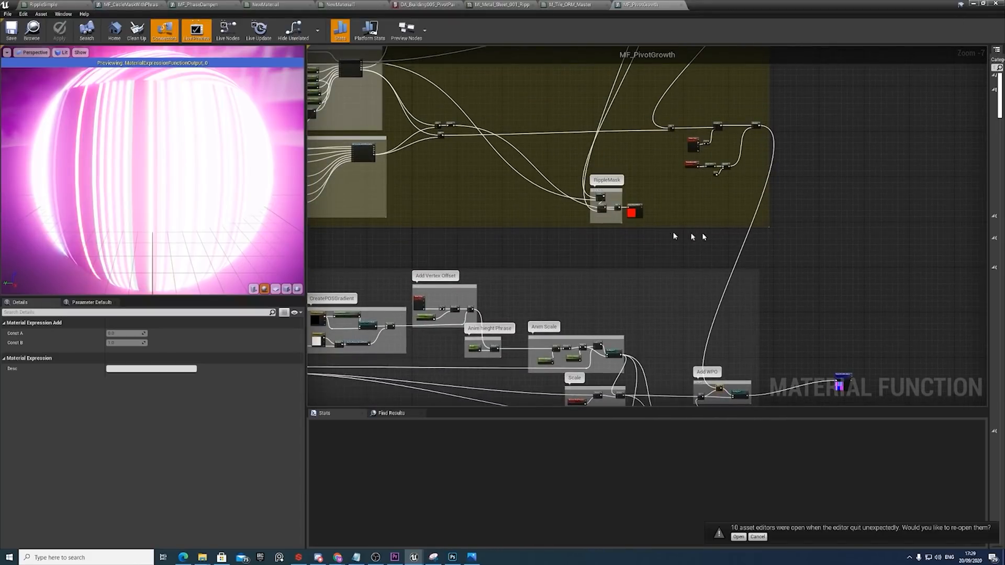
Return to the level and filter the BuildingGrowthOuter component's properties for "eval".
click(973, 4)
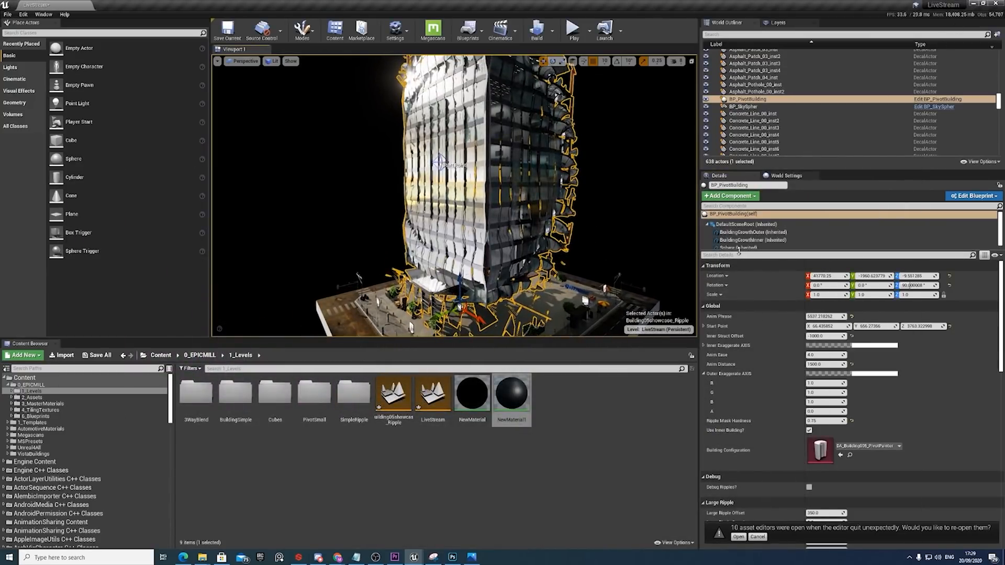
click(750, 233)
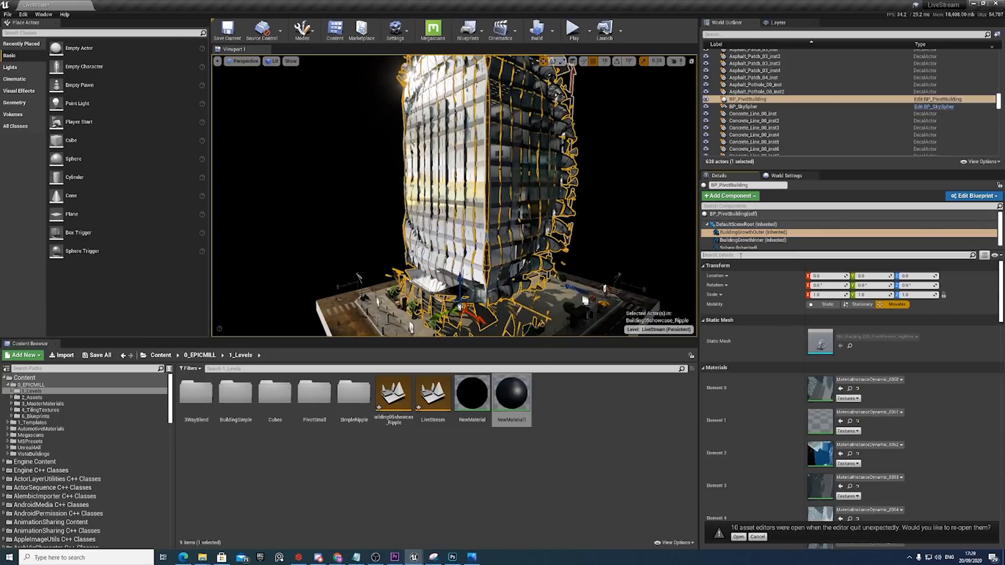
click(741, 255)
text(evu)
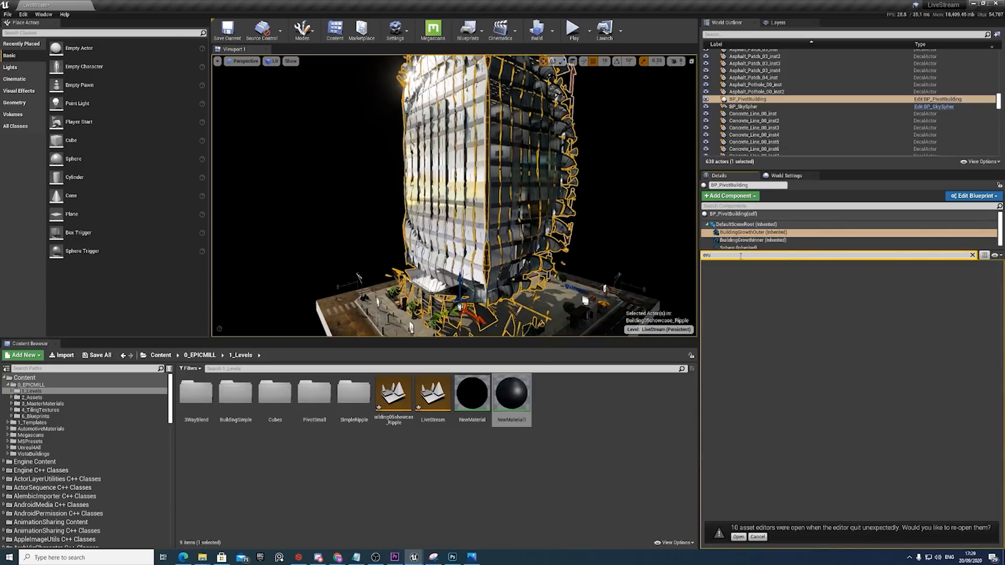
key(BackSpace)
text(al)
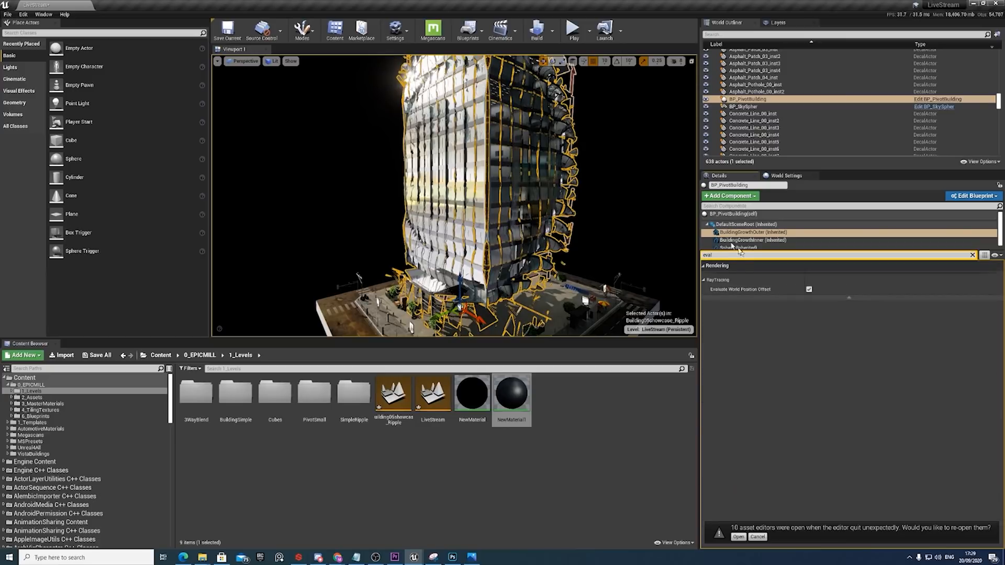
Disable Evaluate World Position Offset on BuildingGrowthOuter, then deselect the building and view its ray-traced lighting.
middle_drag(604, 268, 599, 259)
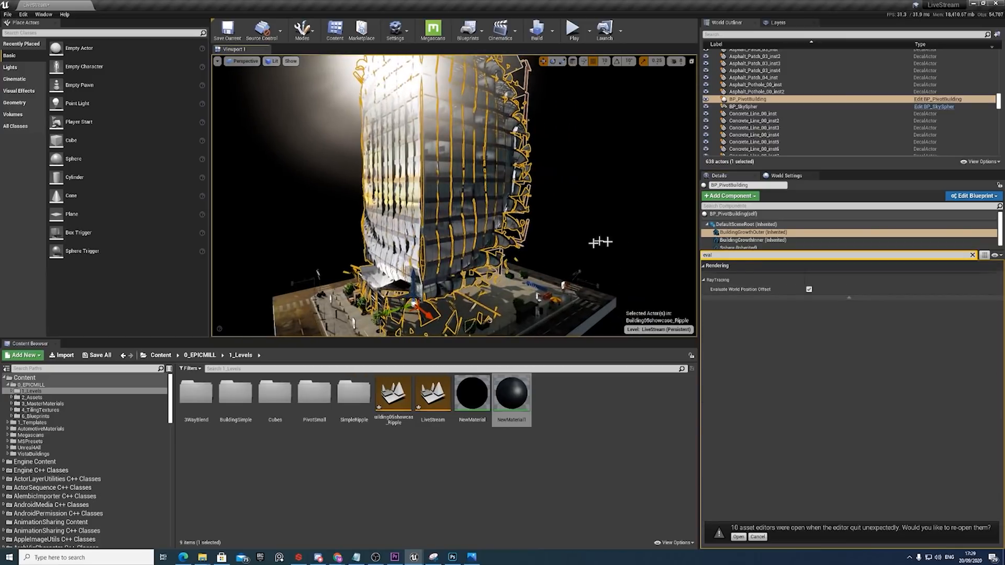
click(810, 289)
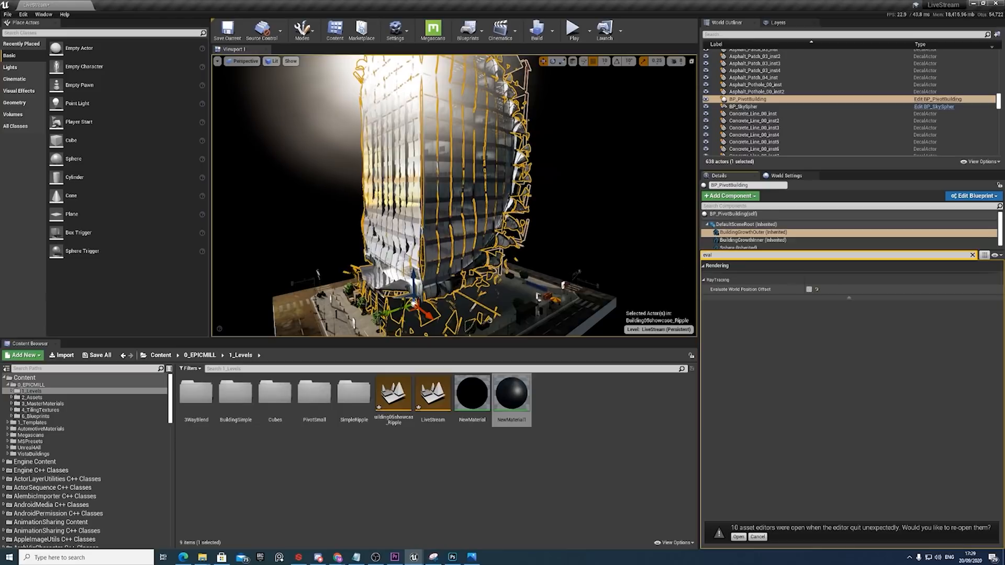
right_drag(594, 223, 587, 234)
click(608, 214)
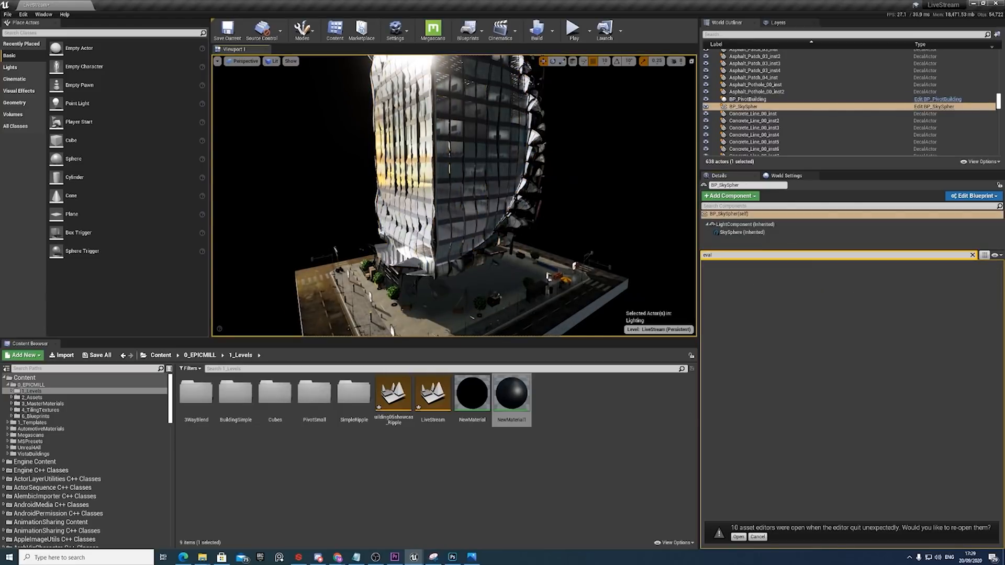
middle_drag(422, 252, 456, 293)
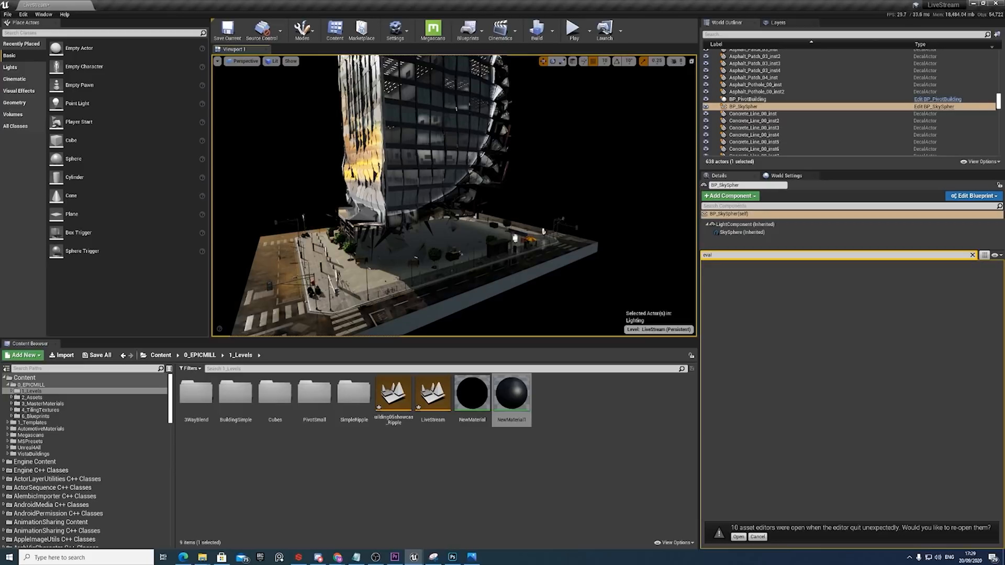
Re-enable Evaluate World Position Offset on BP_PivotBuilding's BuildingGrowthOuter component and deselect the building to compare its lighting.
click(445, 181)
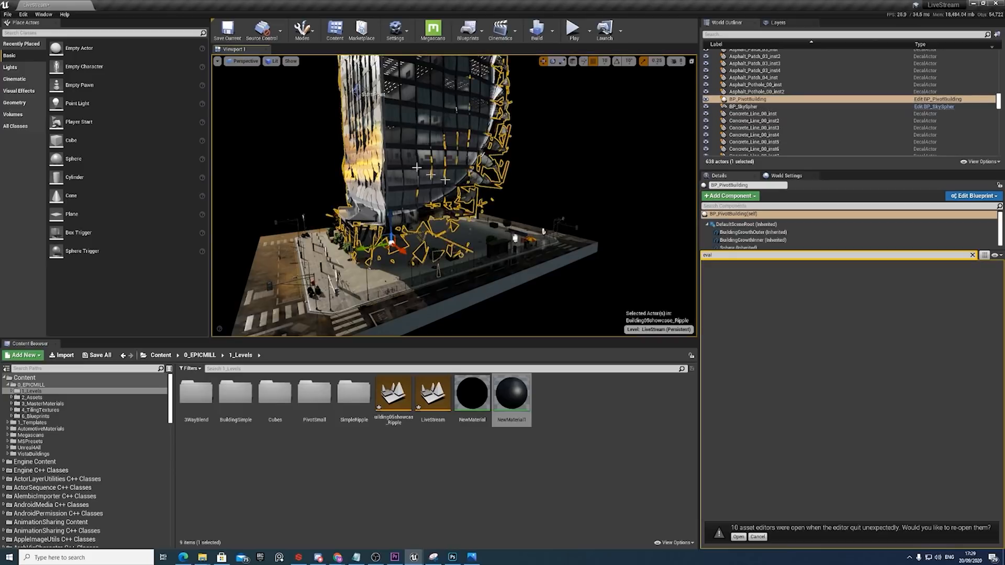
click(742, 233)
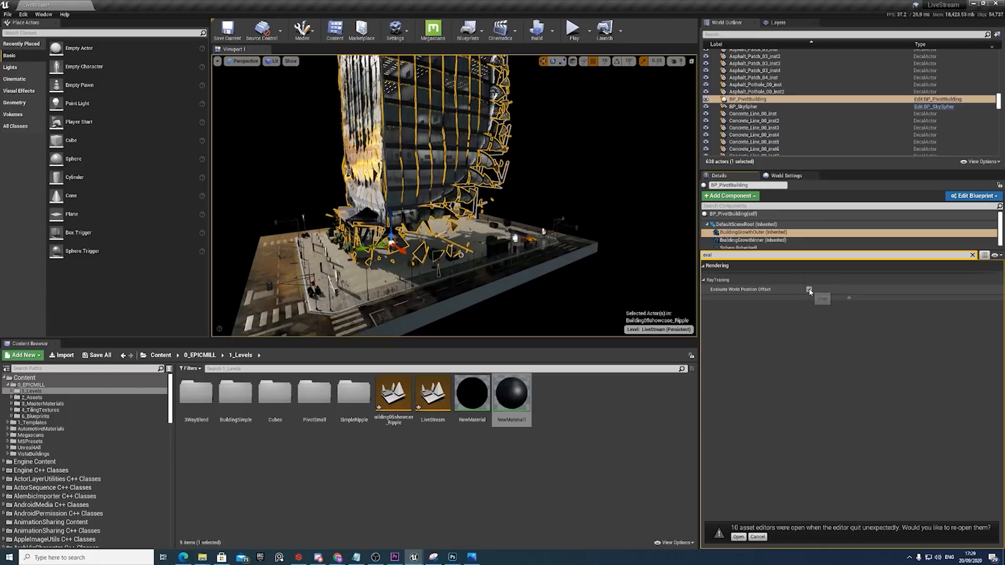
click(809, 289)
right_drag(455, 196, 487, 195)
click(571, 239)
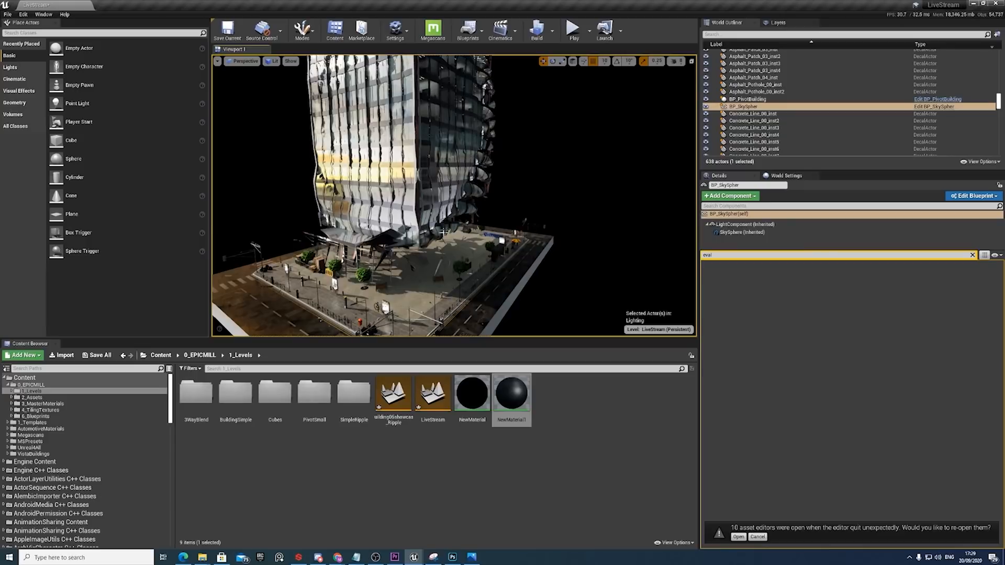
Reselect BP_PivotBuilding and clear the property filter to show all its settings.
right_drag(435, 259, 428, 230)
click(433, 259)
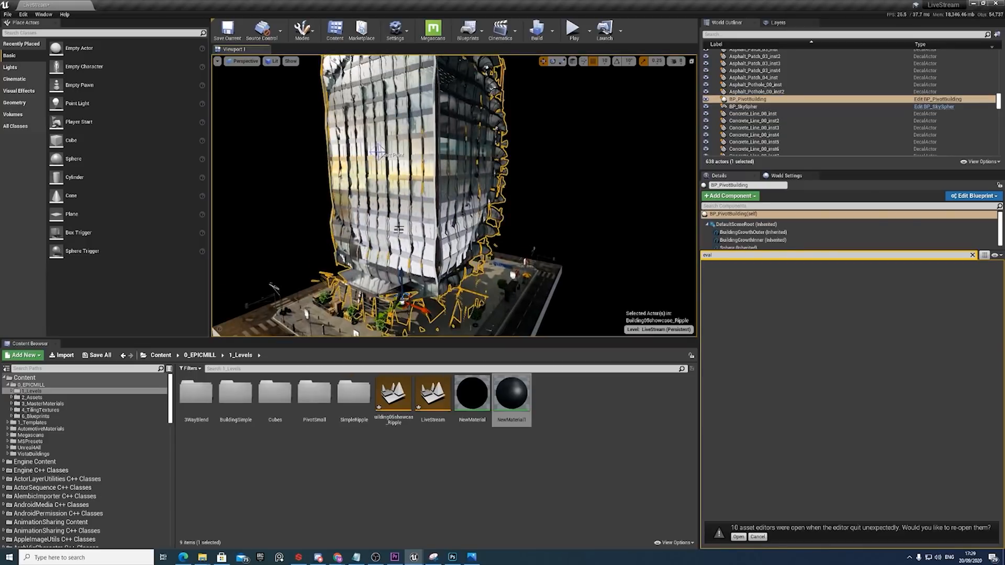
click(973, 255)
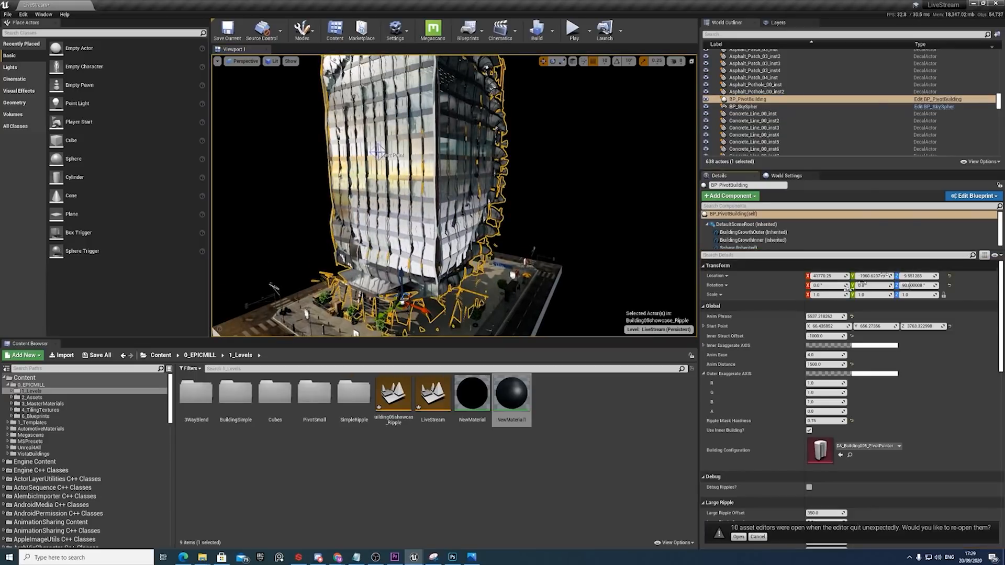
Open BP_PivotBuilding's building configuration asset, review its outer materials, meshes and pivot textures, and return to the level.
double_click(830, 455)
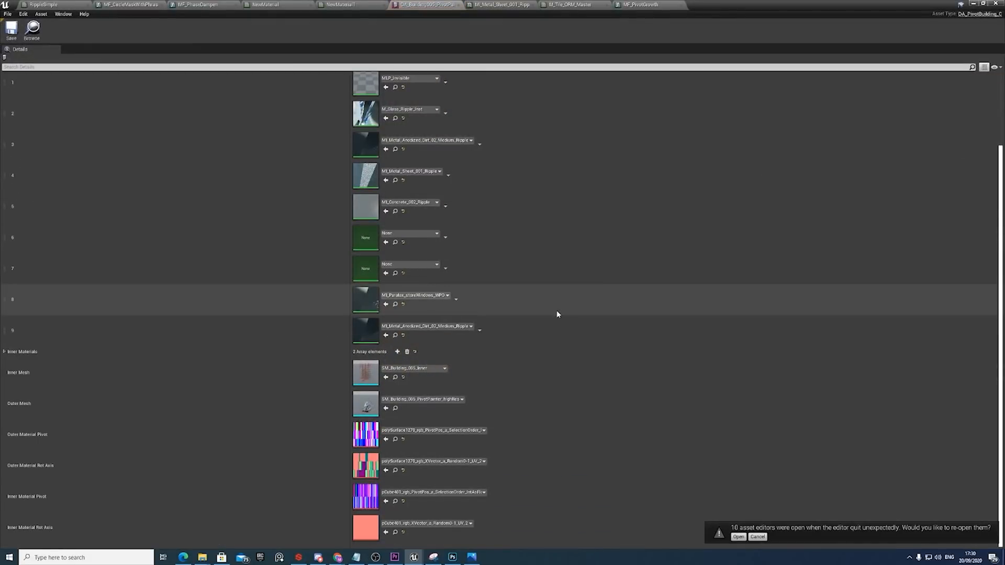
scroll(557, 314, up, 2)
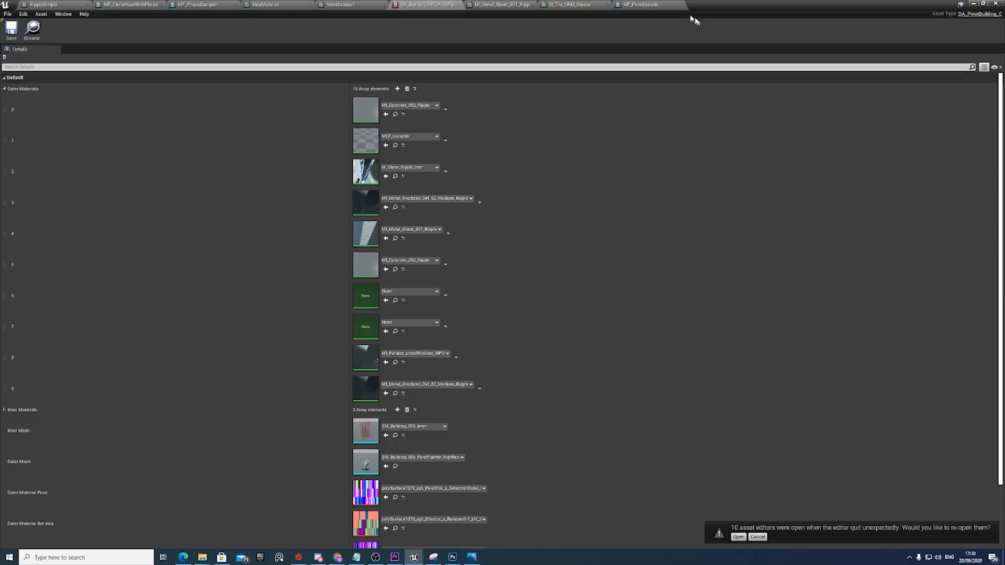
click(974, 4)
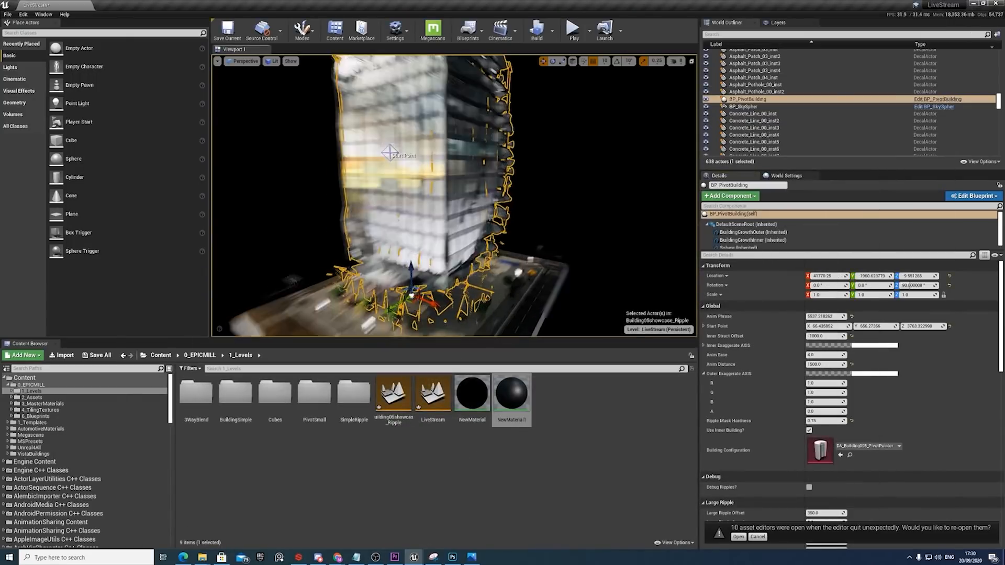
Deselect BP_PivotBuilding in the level and view its ripple effect from another angle.
mouse_move(454, 209)
alt+mouse_down()
mouse_move(456, 181)
mouse_move(469, 188)
mouse_move(450, 193)
alt+mouse_up()
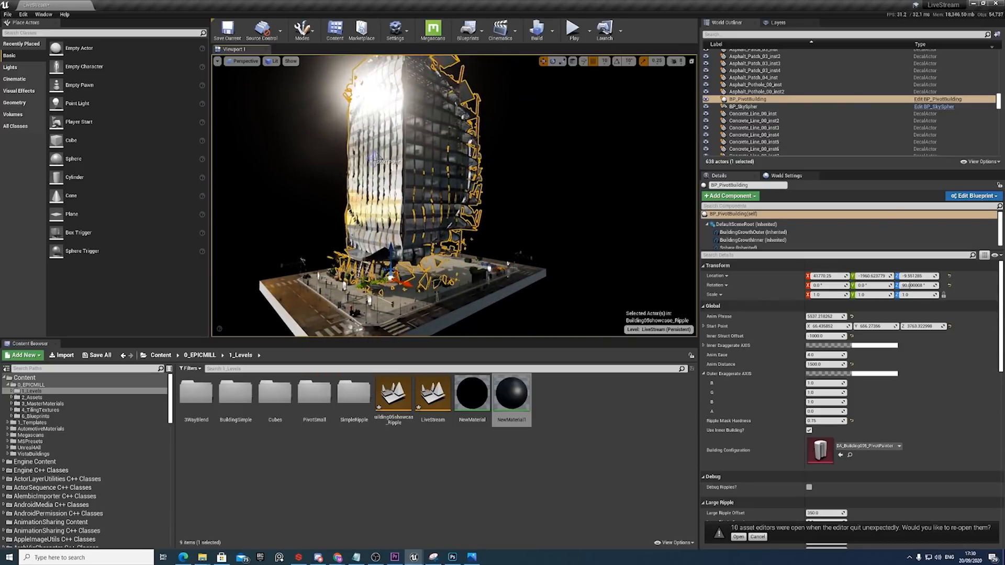
click(616, 247)
right_drag(619, 247, 596, 238)
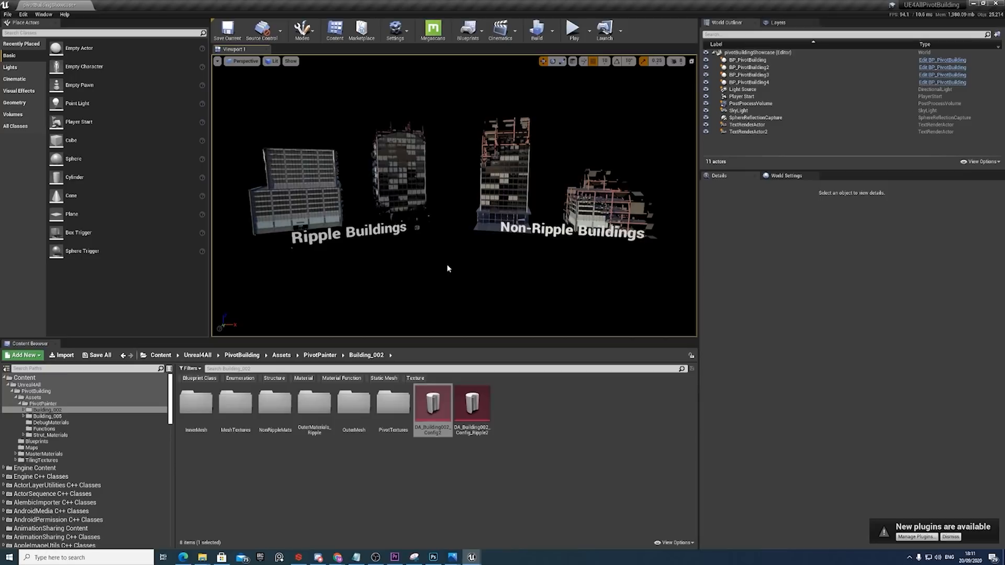
Select the two ripple buildings and the two non-ripple buildings one after another to compare their settings.
click(314, 216)
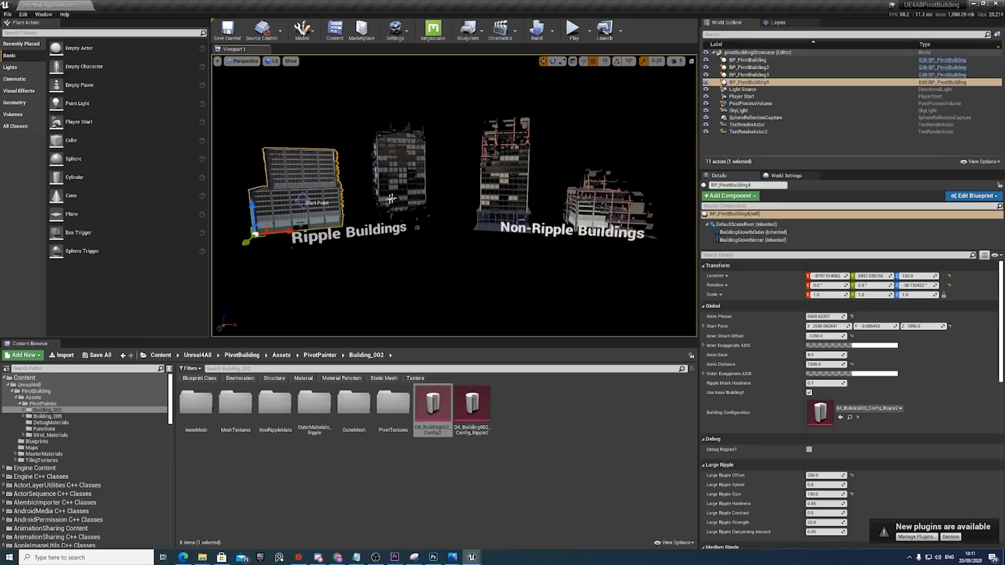
click(391, 200)
click(501, 197)
click(598, 209)
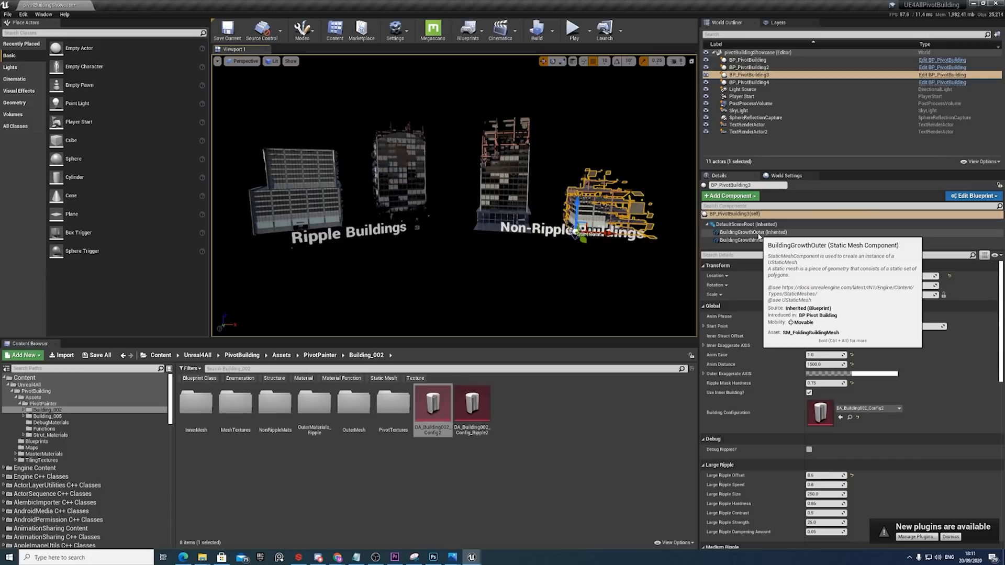
Inspect the BuildingGrowthOuter component of BP_PivotBuilding3 and return to the actor's own settings.
click(759, 237)
click(744, 224)
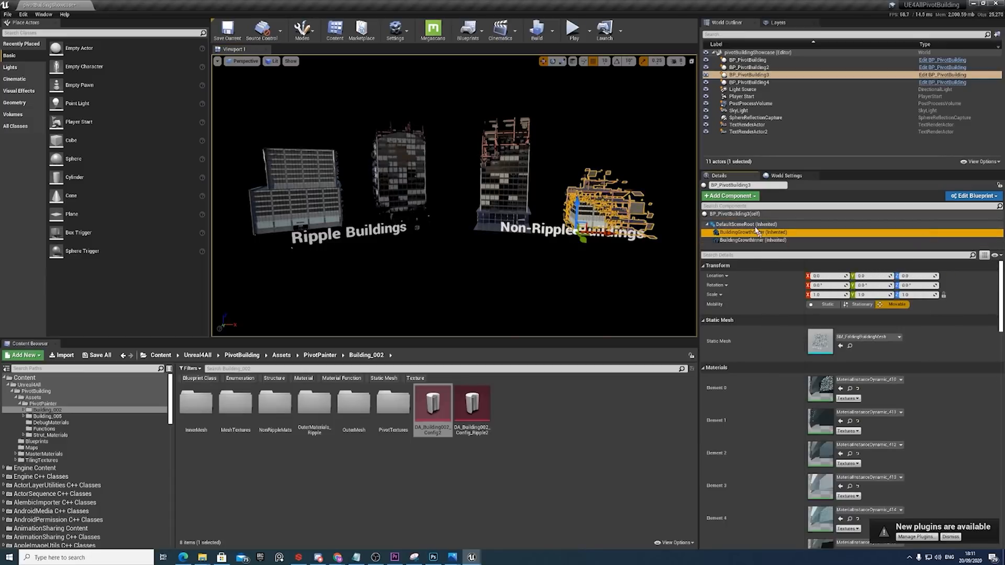
click(733, 214)
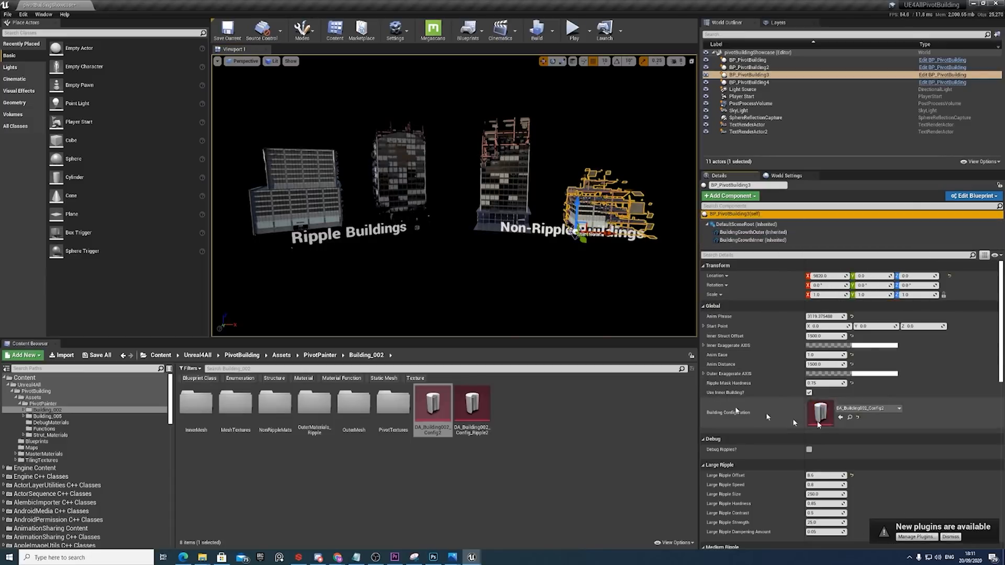
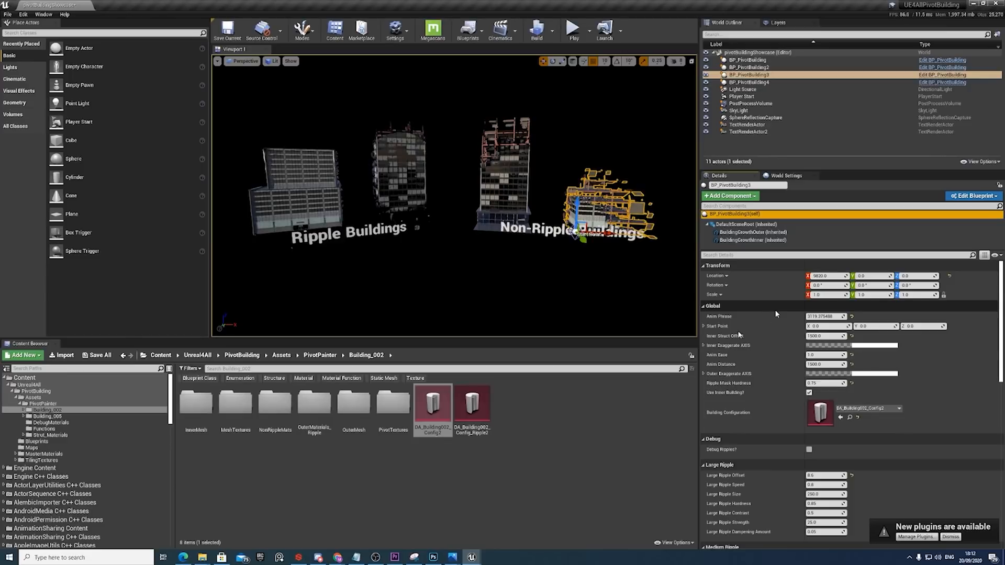
Open the DA_Building002_Config2 asset, review its inner and outer materials, meshes and pivot textures, and return to the level.
double_click(428, 407)
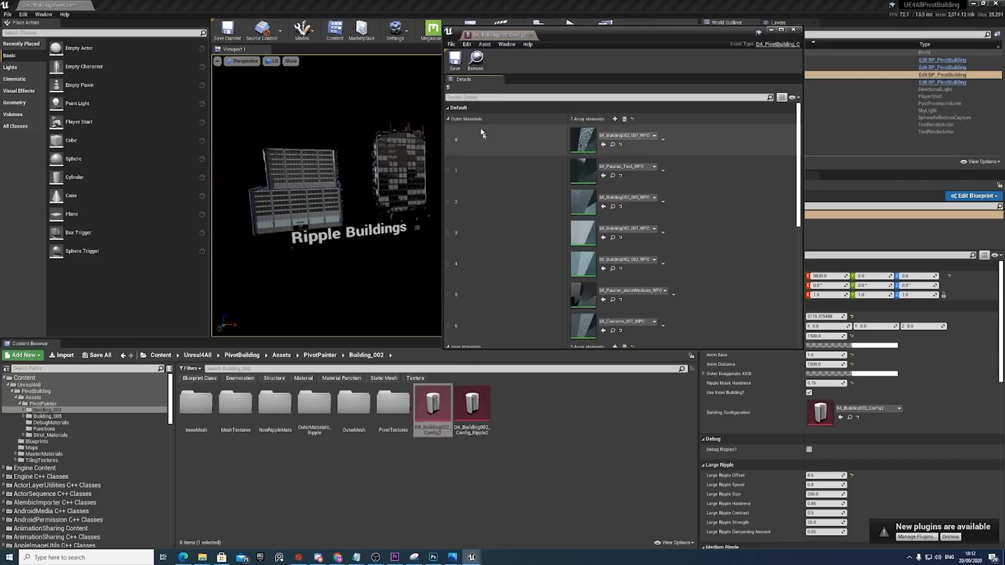
click(781, 30)
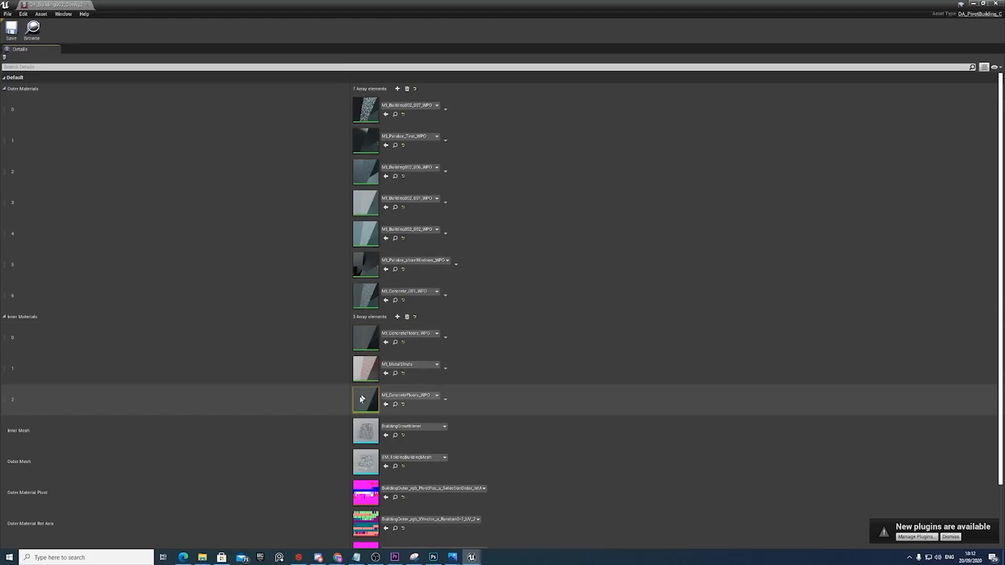
scroll(361, 399, down, 1)
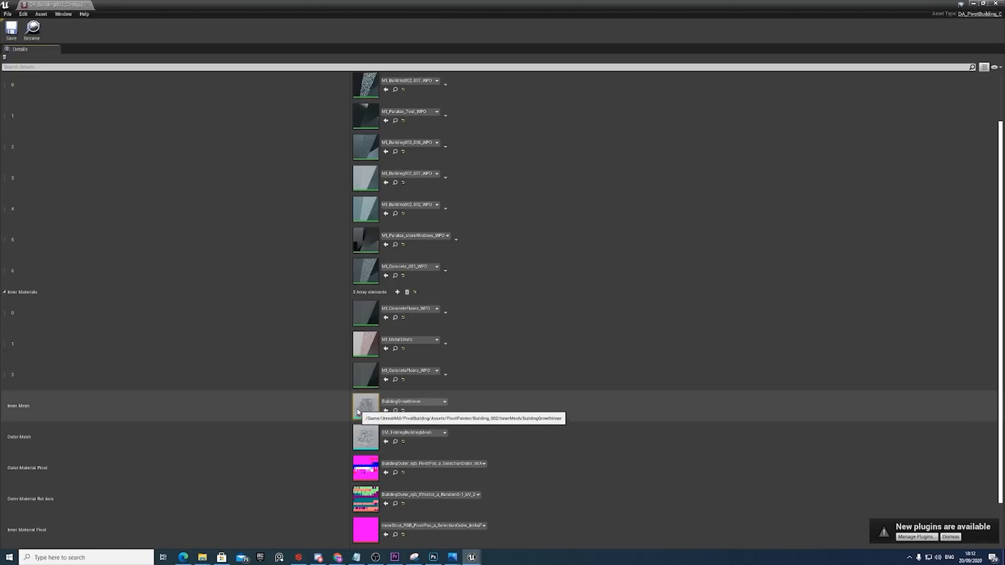
scroll(362, 435, down, 1)
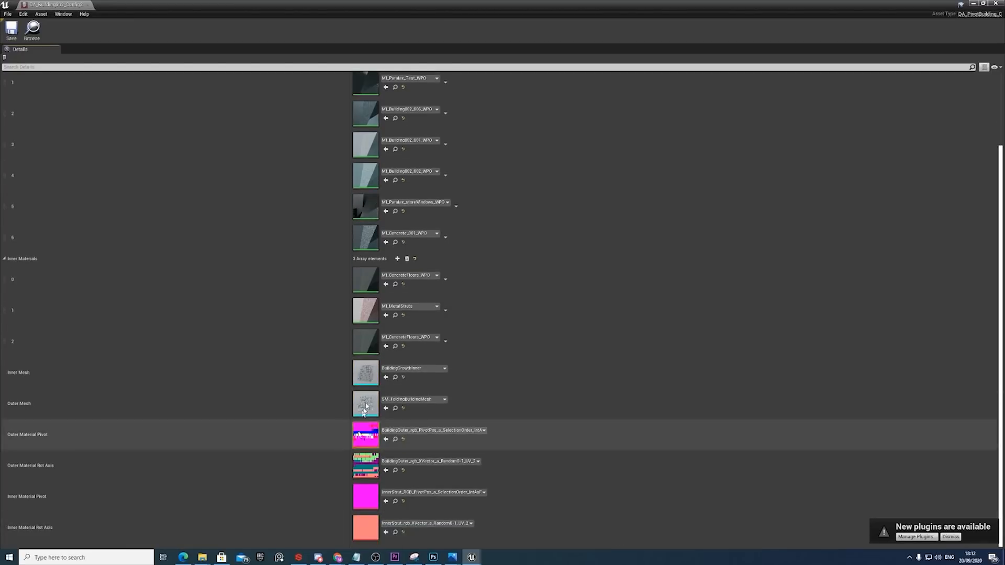
click(995, 3)
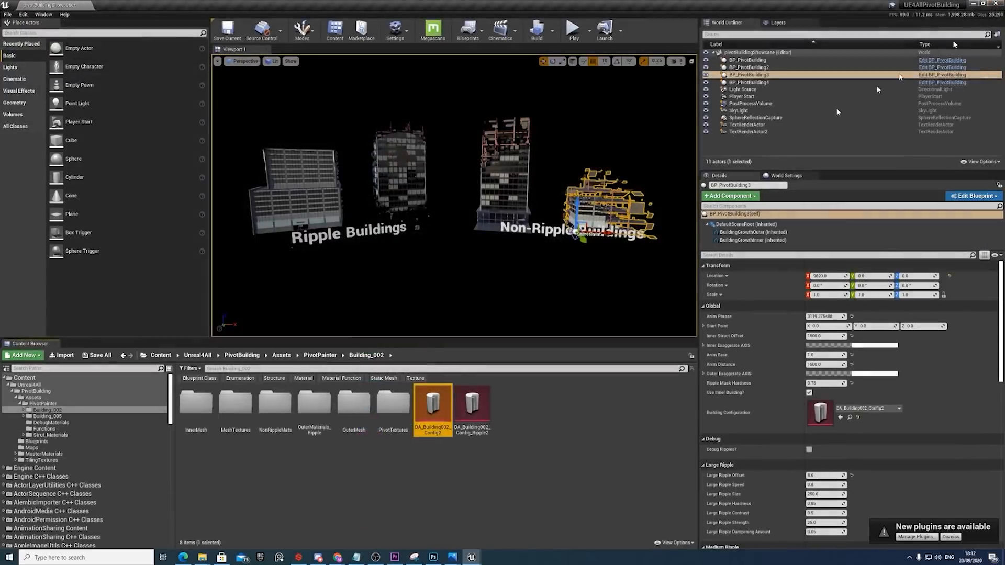
Duplicate BP_PivotBuilding and place the copy in front of the non-ripple buildings at about X 5030, Y 10153.
click(408, 215)
key(f)
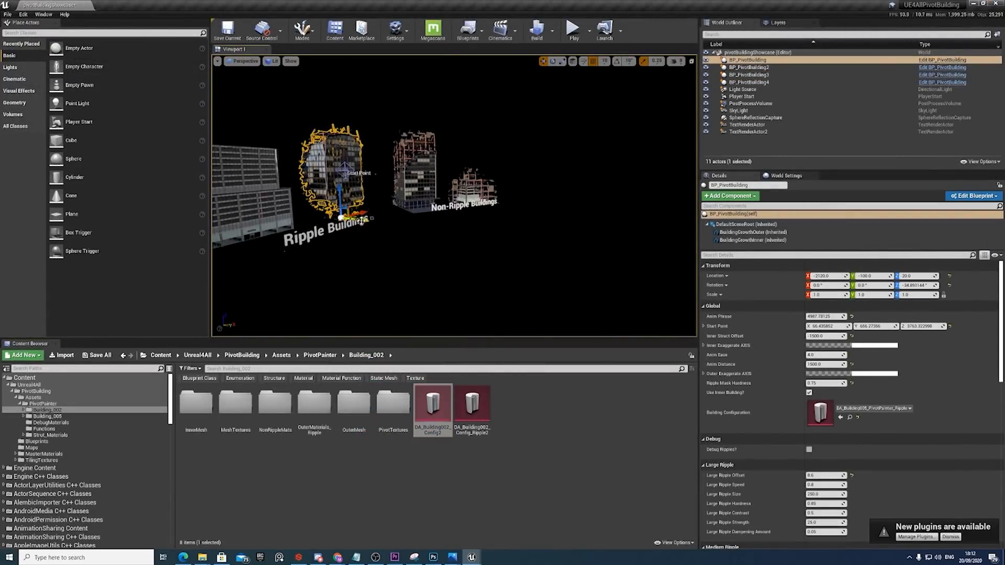
alt+drag(363, 222, 495, 236)
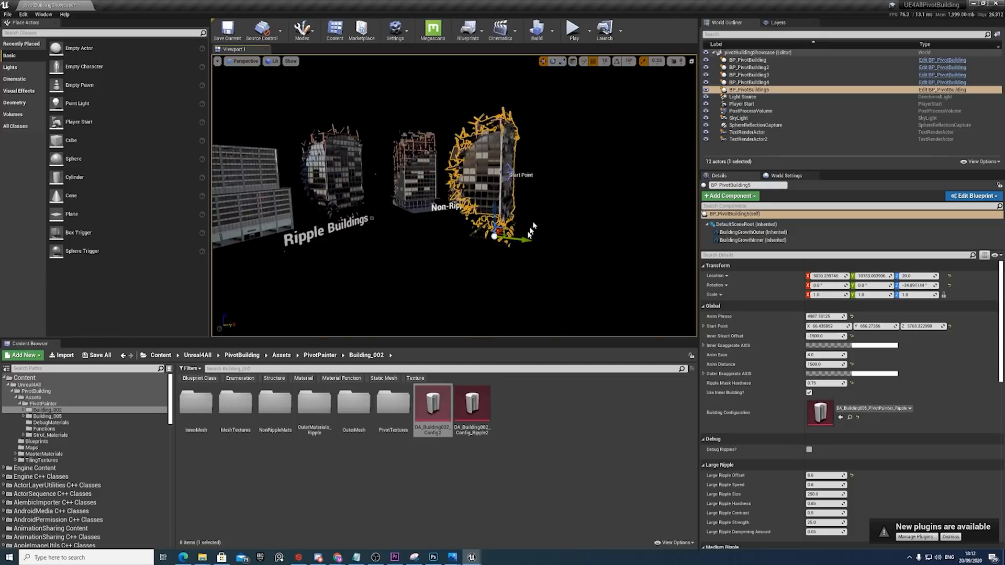
key(f)
click(528, 244)
click(451, 198)
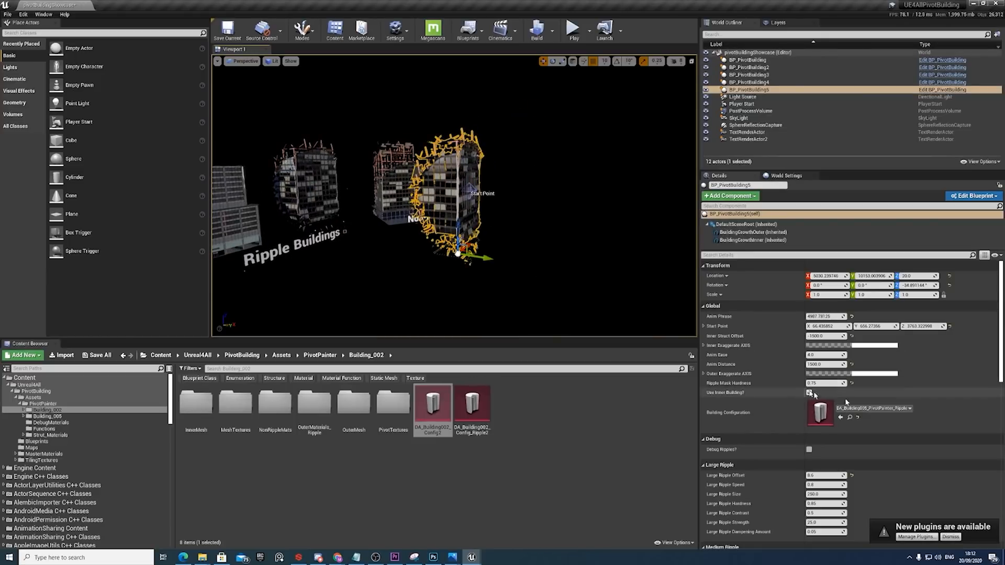
Assign BP_PivotBuilding2's DA_Building005_PivotPainter_NonRipple configuration to the duplicated building and scrub its Anim Phrase to about 5231.
click(406, 208)
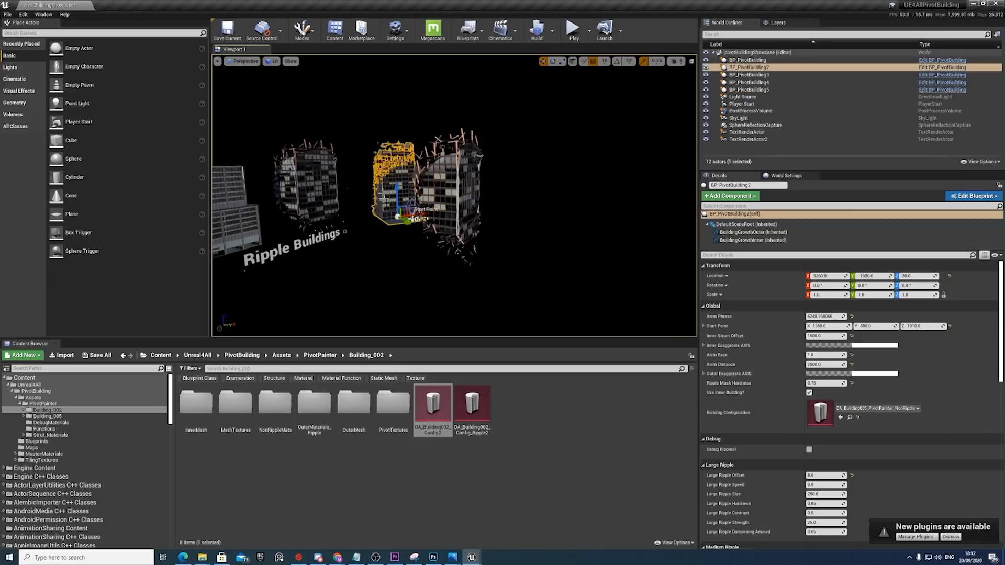
click(850, 418)
drag(394, 406, 827, 416)
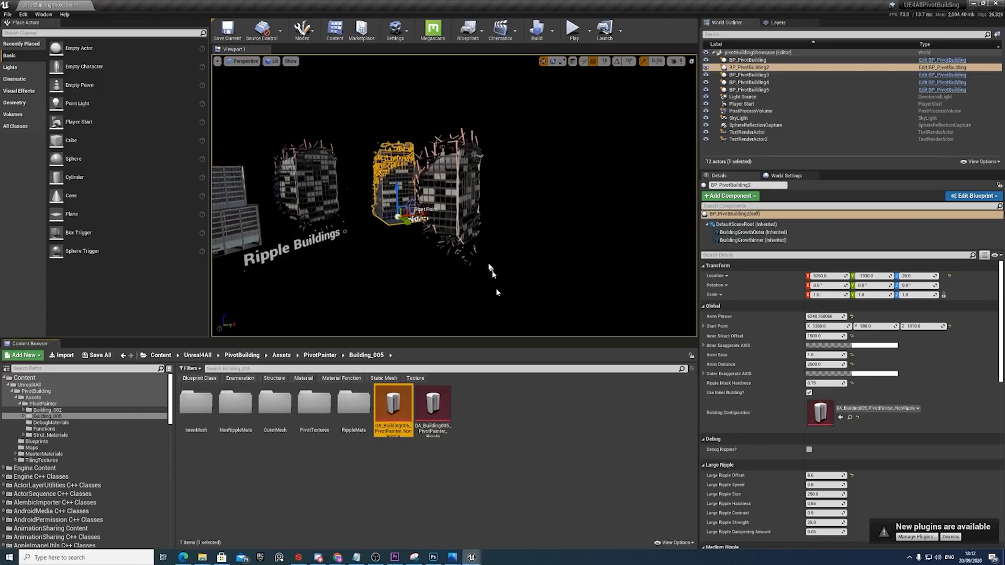
click(465, 230)
drag(393, 405, 818, 411)
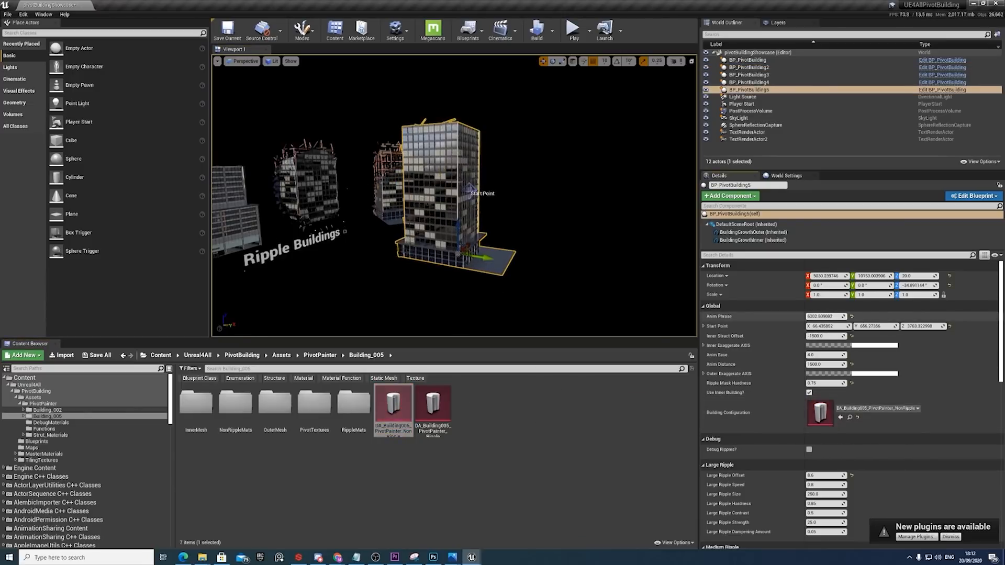
drag(826, 316, 842, 317)
Locate BP_PivotBuilding3's configuration asset DA_Building002_Config2 and assign it as the duplicated building's Building Configuration.
middle_drag(525, 285, 581, 285)
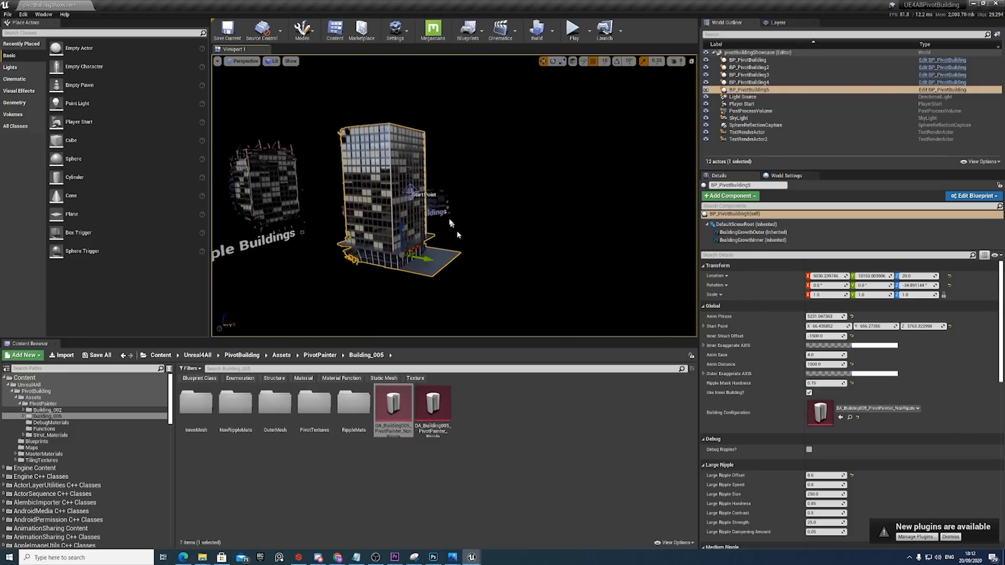
click(436, 200)
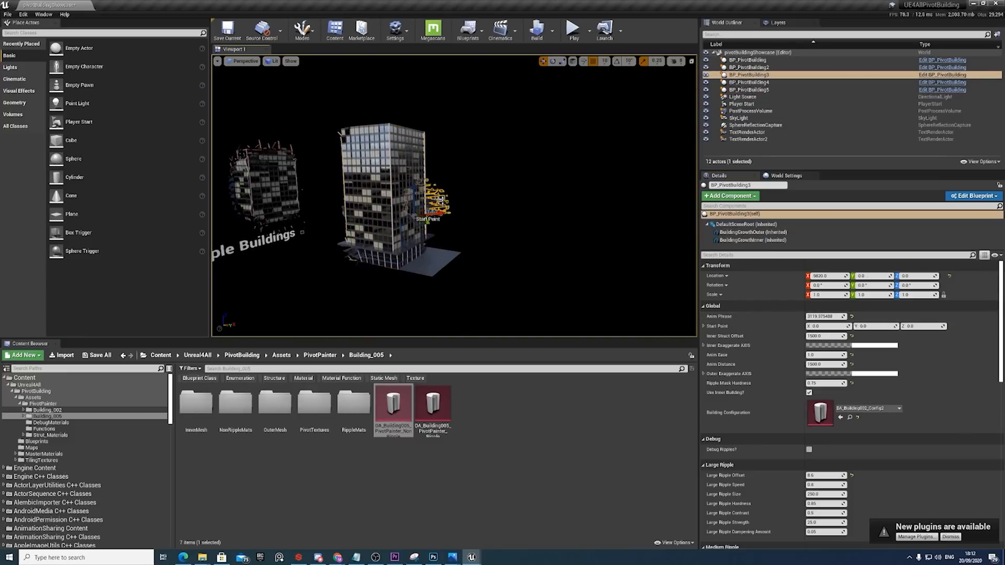
click(849, 417)
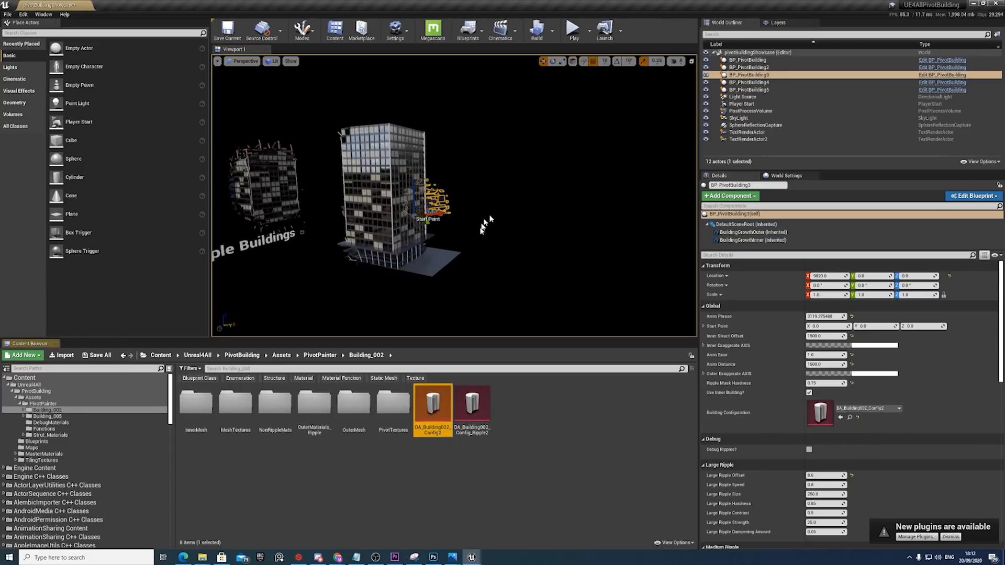
key(d)
right_drag(484, 224, 437, 224)
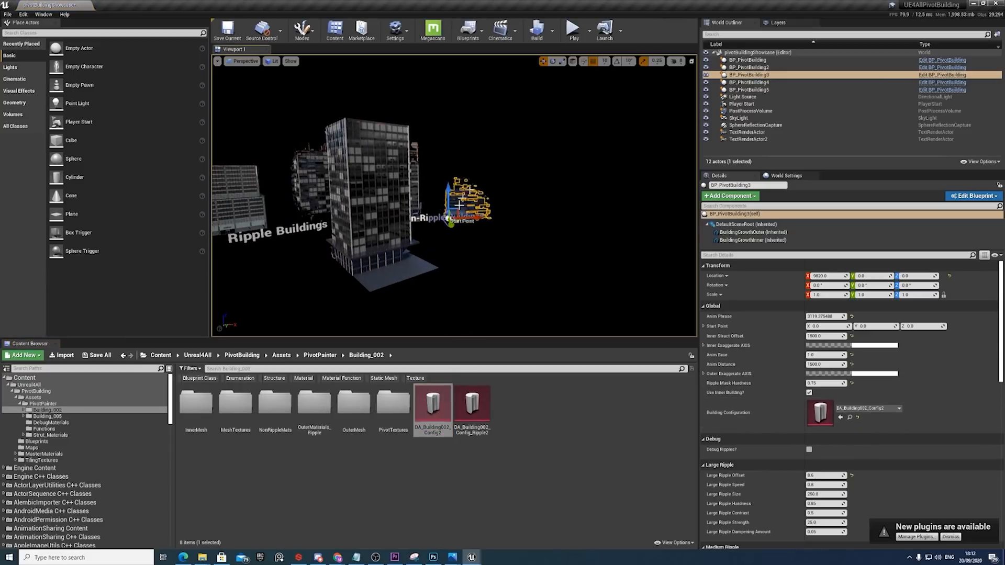
drag(433, 413, 838, 416)
click(369, 250)
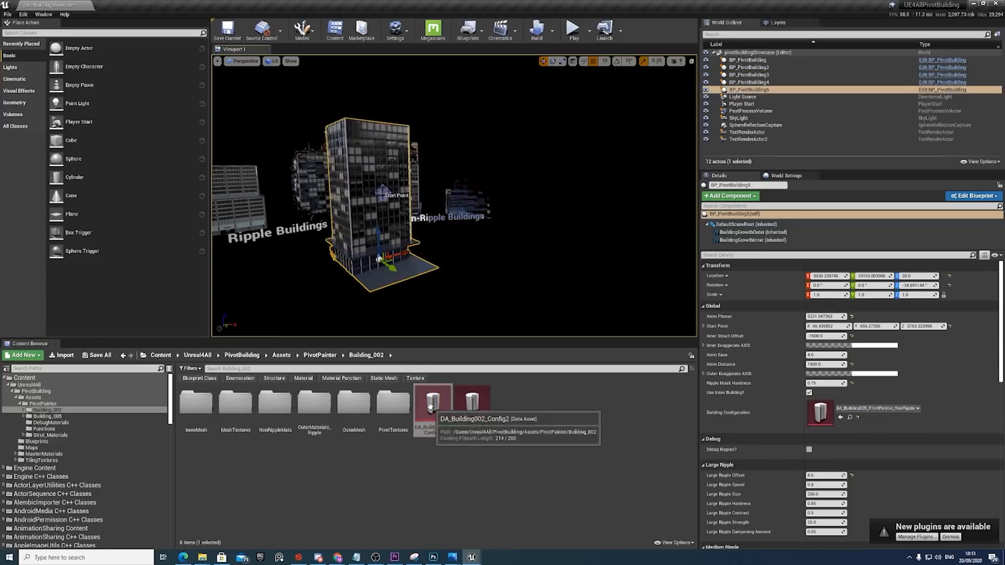
drag(433, 406, 822, 414)
key(f)
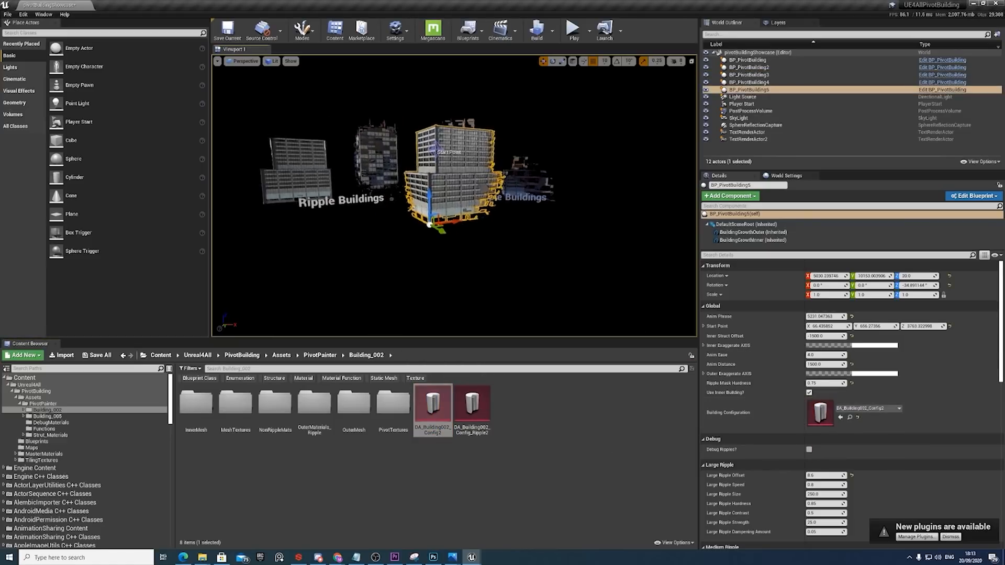
Move the duplicated building's Start Point along the X axis and view the building from closer up.
drag(428, 132, 470, 135)
drag(498, 253, 477, 212)
drag(464, 270, 457, 317)
Set the duplicated building's Building Configuration to DA_Building002_Config_Ripple2, the asset used by BP_PivotBuilding4.
click(300, 191)
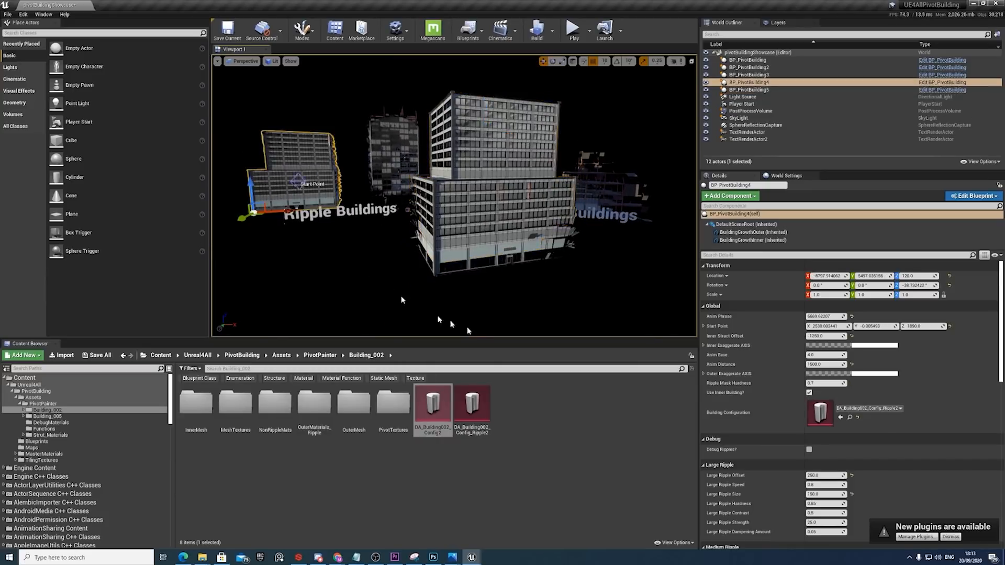
click(472, 409)
click(443, 232)
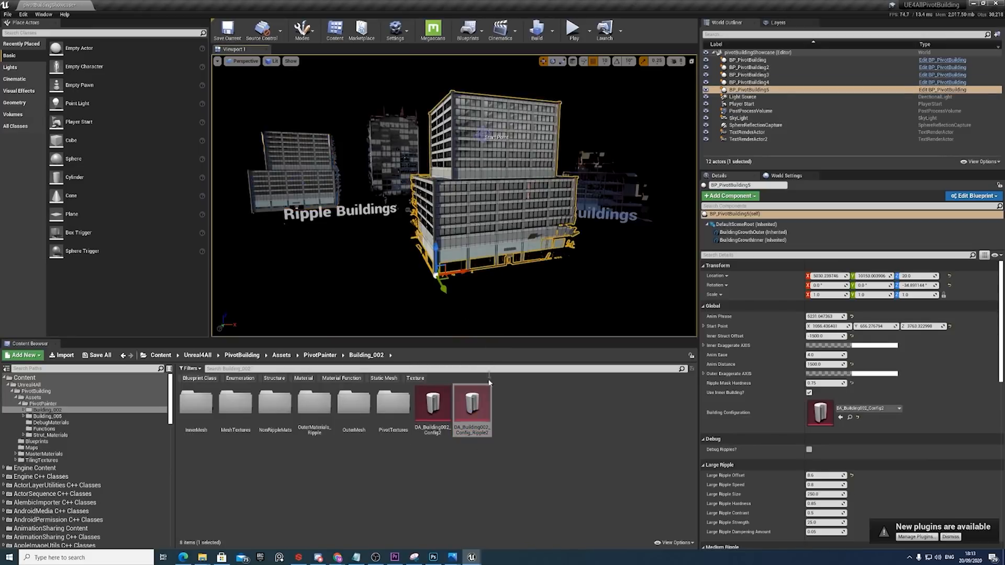
drag(472, 407, 823, 417)
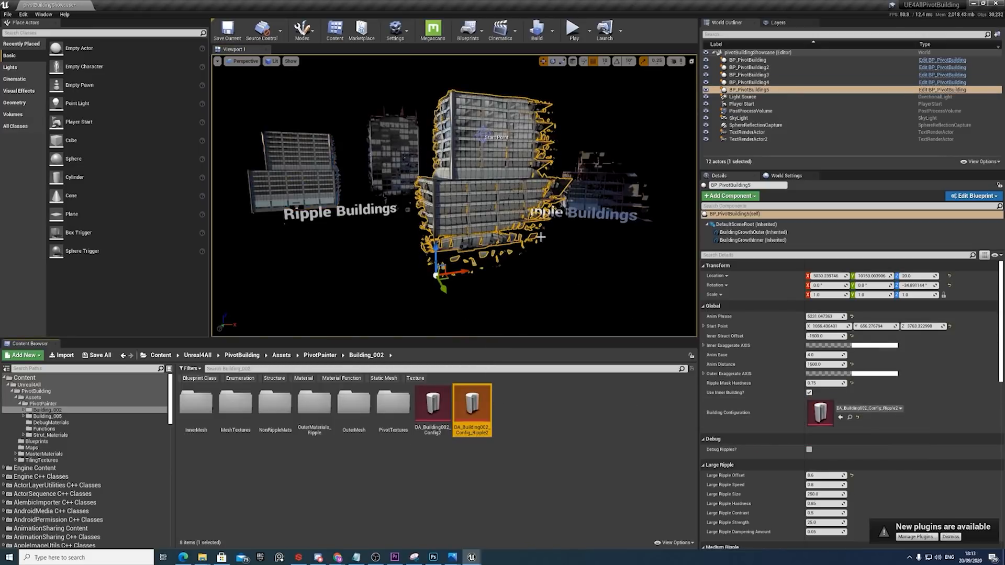
Move BP_PivotBuilding5's Start Point to about X 2256, Y -303 and scrub its Anim Phrase to about 5196.
click(482, 135)
right_drag(469, 205, 469, 206)
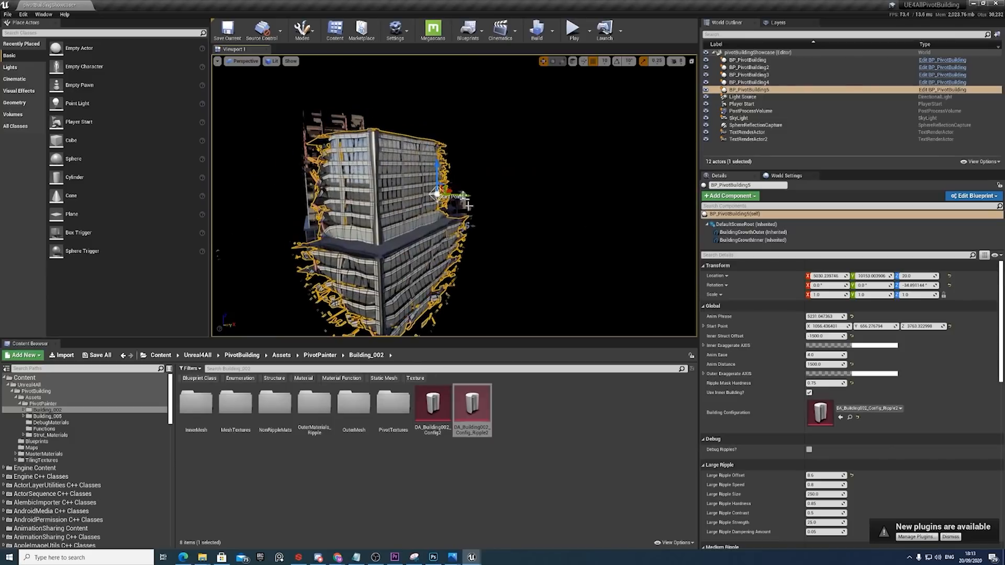
drag(463, 197, 424, 194)
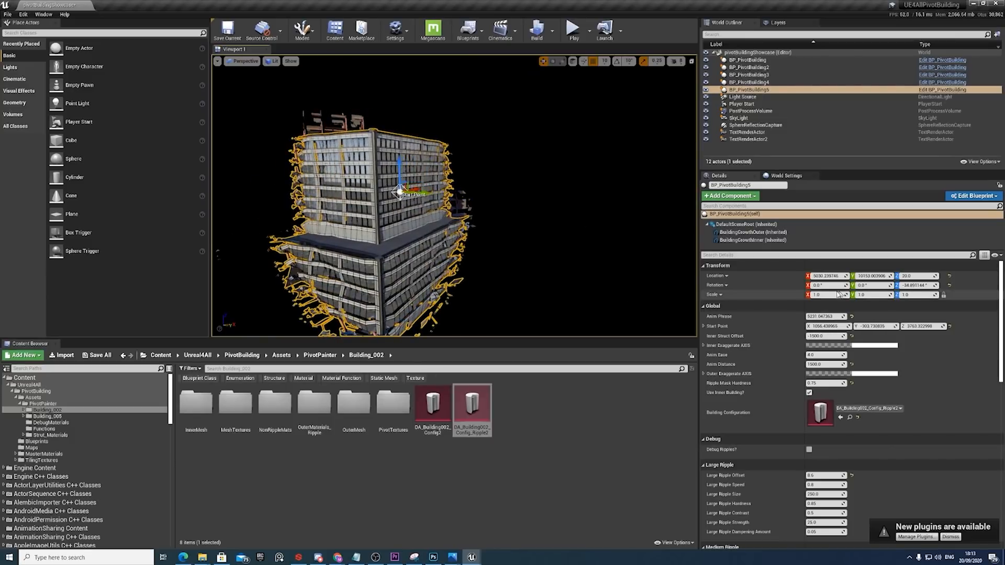
drag(829, 316, 801, 316)
right_drag(549, 225, 563, 223)
right_drag(488, 257, 429, 255)
drag(477, 242, 611, 241)
right_drag(610, 242, 665, 241)
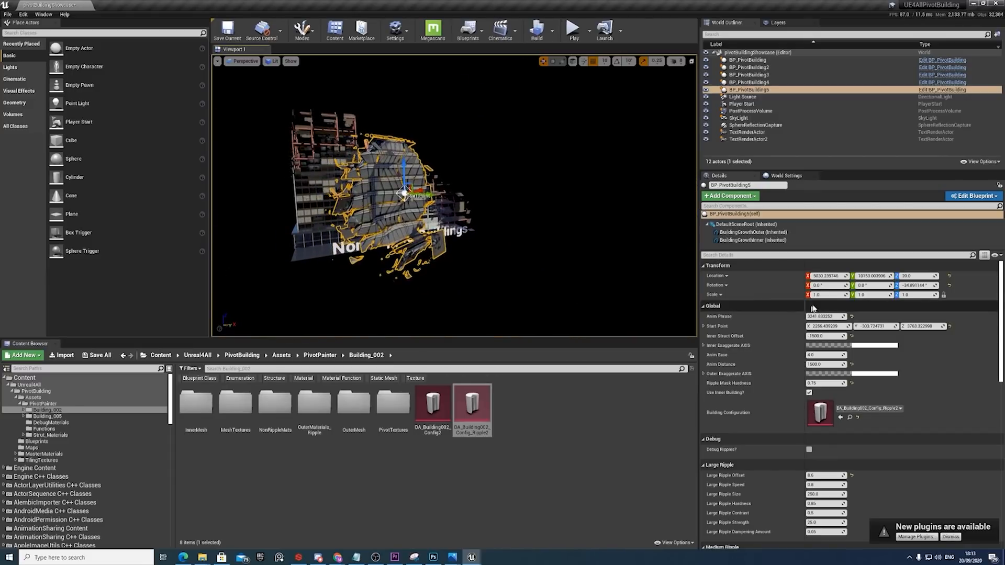
mouse_move(826, 316)
mouse_down()
mouse_move(861, 316)
mouse_move(783, 316)
mouse_move(835, 317)
mouse_up()
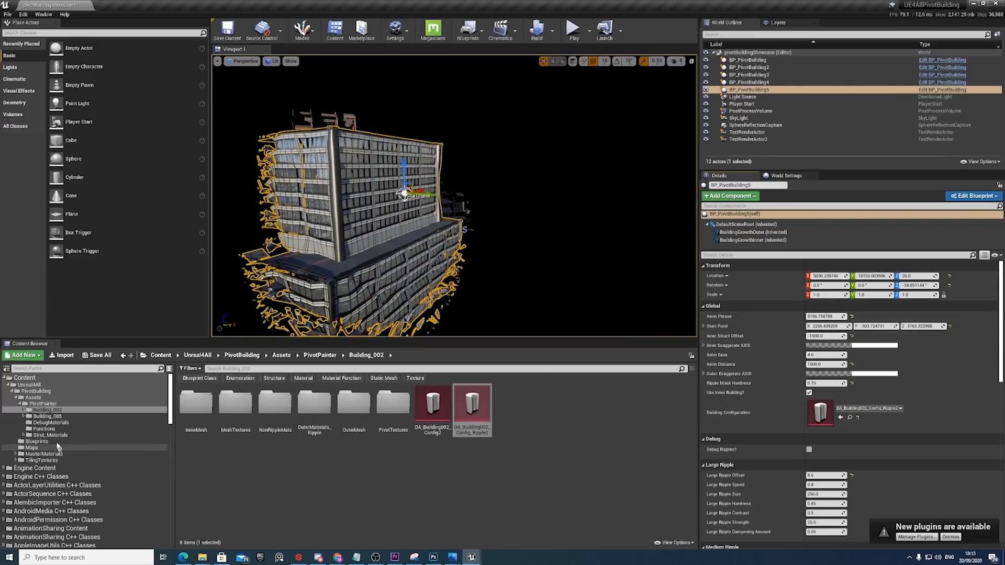
Create a new Blueprint Class with PrimaryDataAsset as its parent in the PivotBuilding Blueprints folder.
click(37, 442)
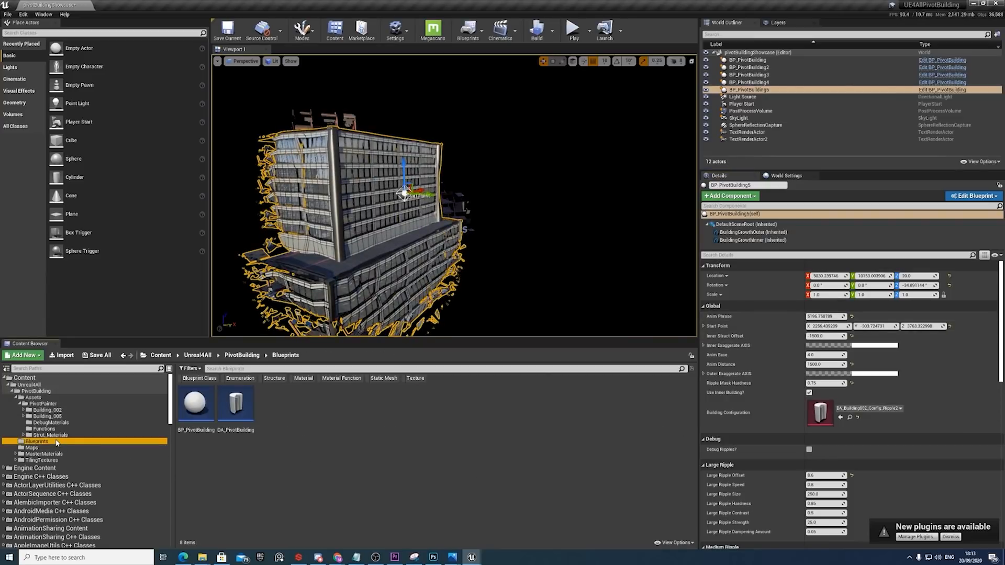
click(236, 416)
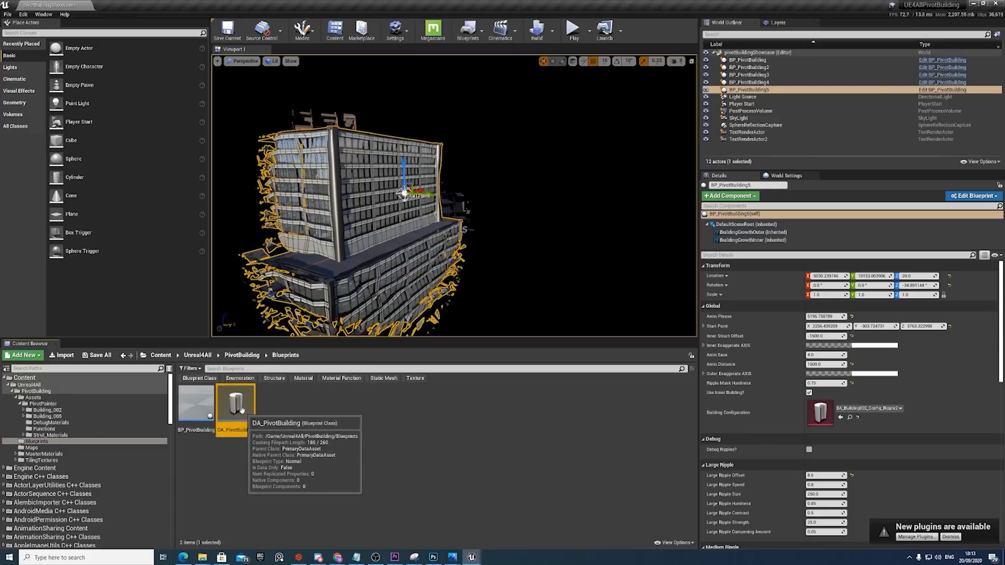
right_click(335, 412)
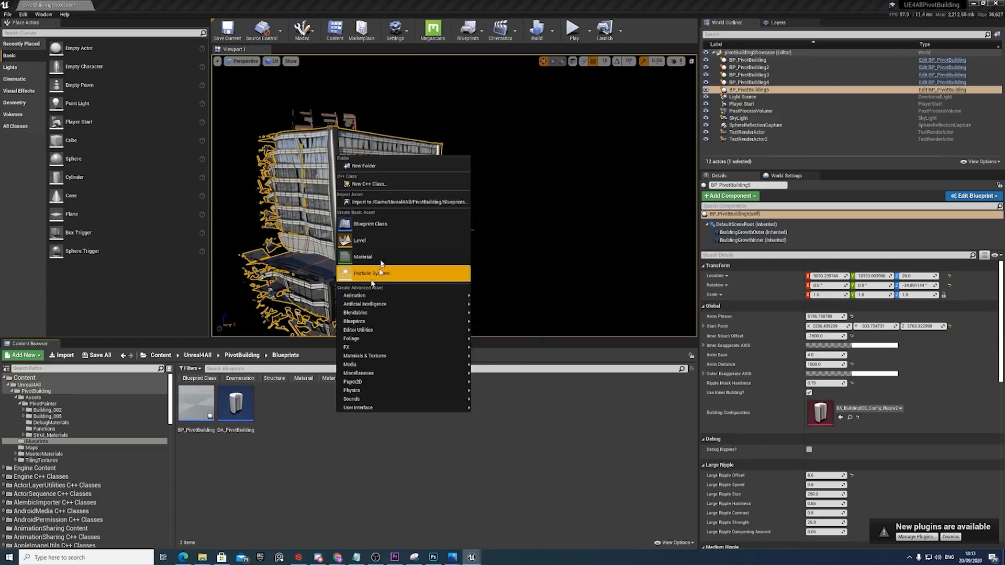
click(370, 224)
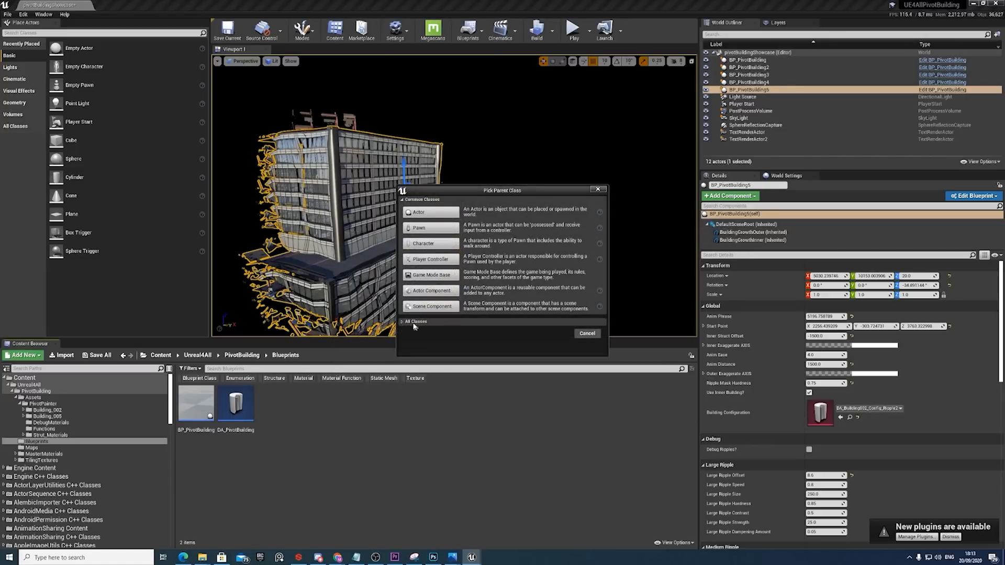
click(403, 323)
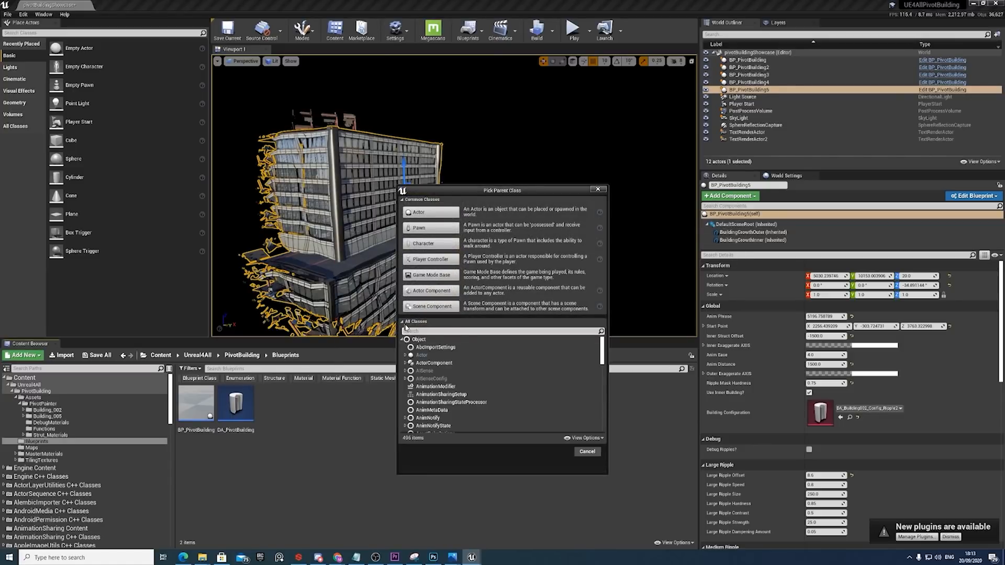
text(data)
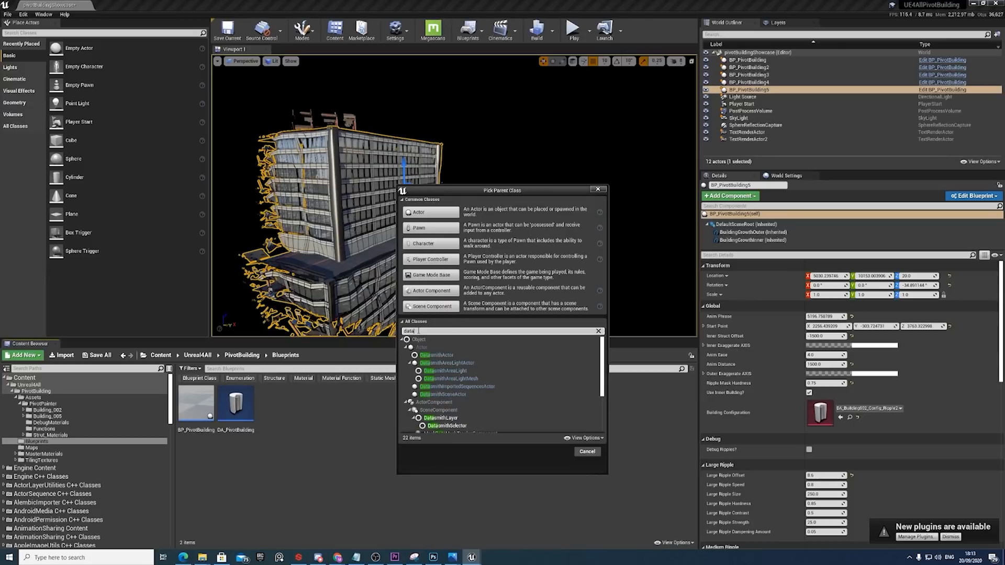
scroll(455, 414, down, 3)
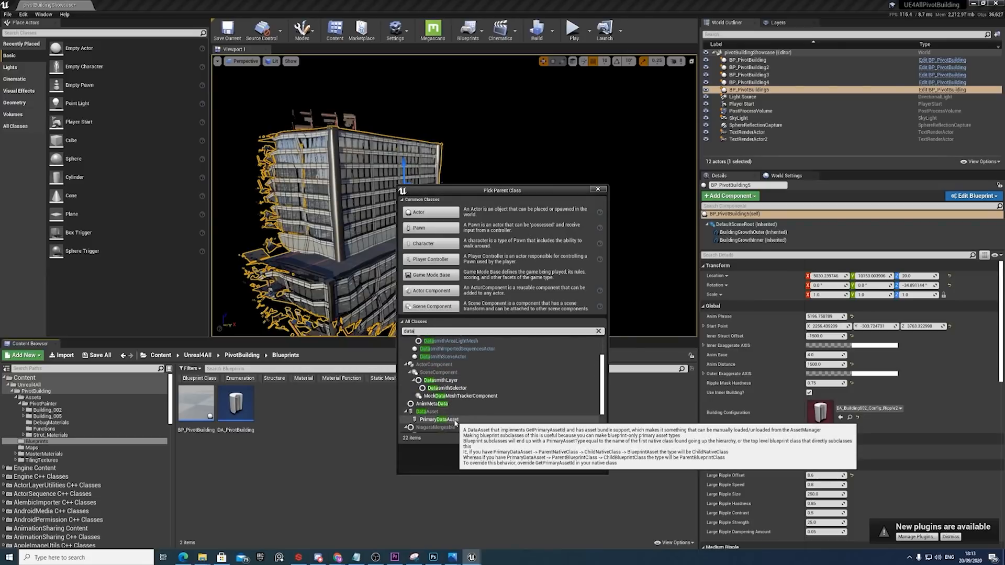
double_click(439, 420)
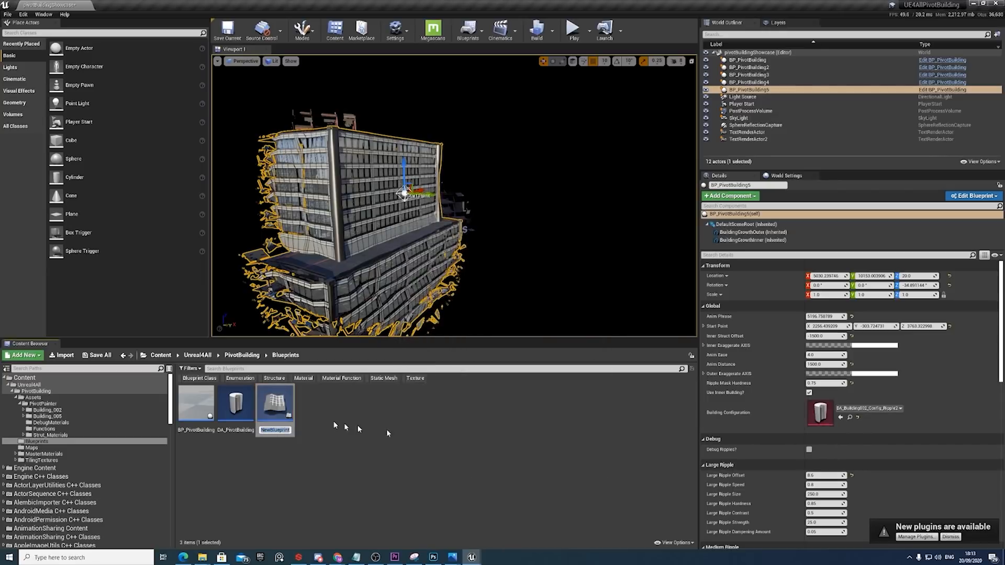
Name the new data asset blueprint DA_BuildingConfig and open it for editing.
key(BackSpace)
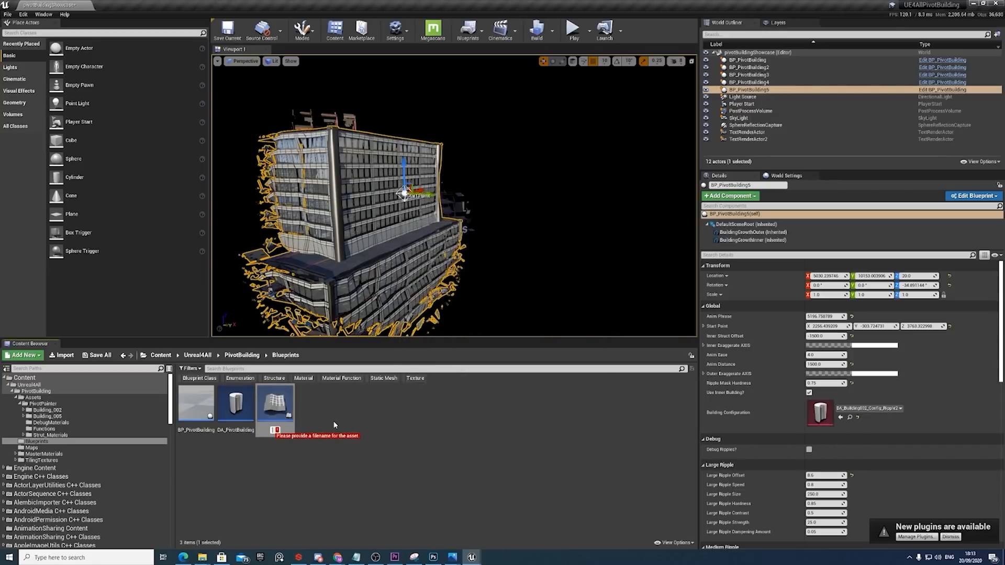
text(DA)
text(_)
text(BuildingCon)
text(fig)
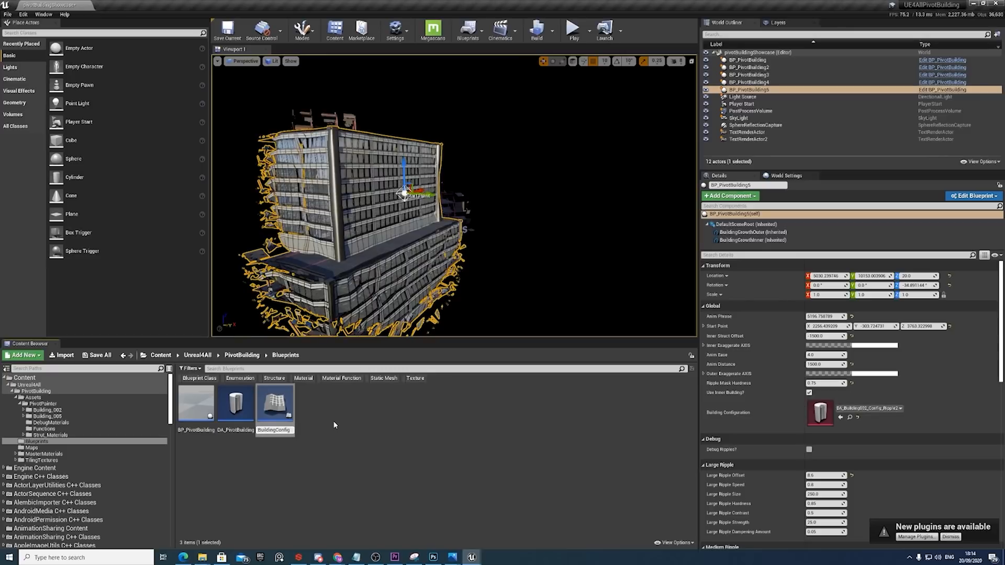
key(Return)
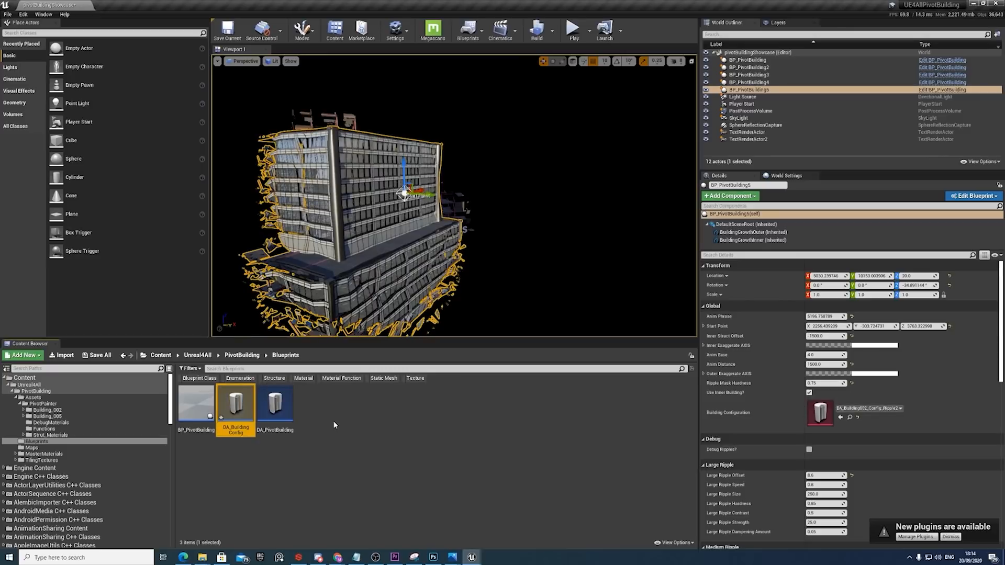
double_click(235, 408)
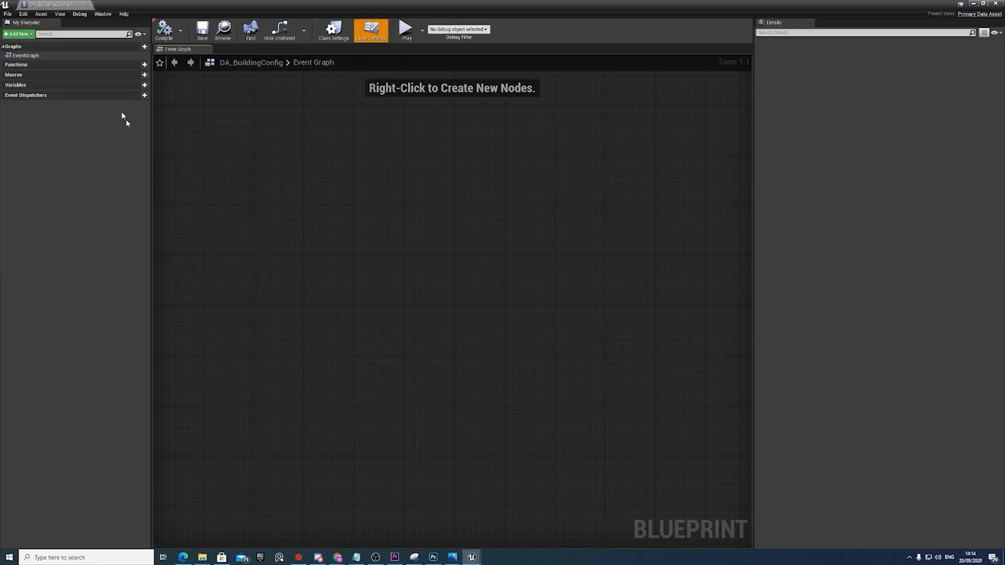
Add five new variables to the DA_BuildingConfig blueprint, keeping their default names and Boolean type.
click(144, 85)
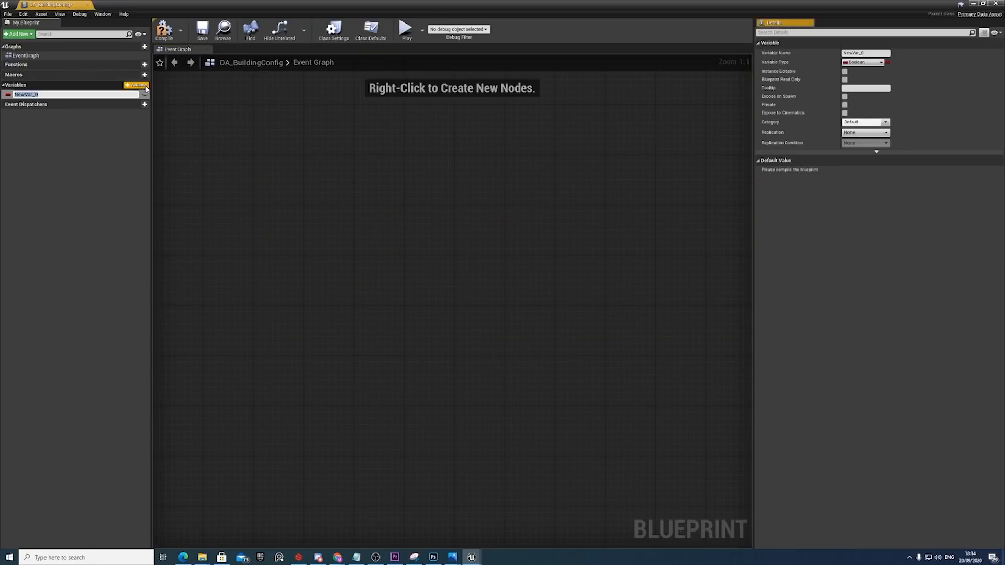
click(143, 85)
click(144, 85)
click(143, 85)
click(144, 85)
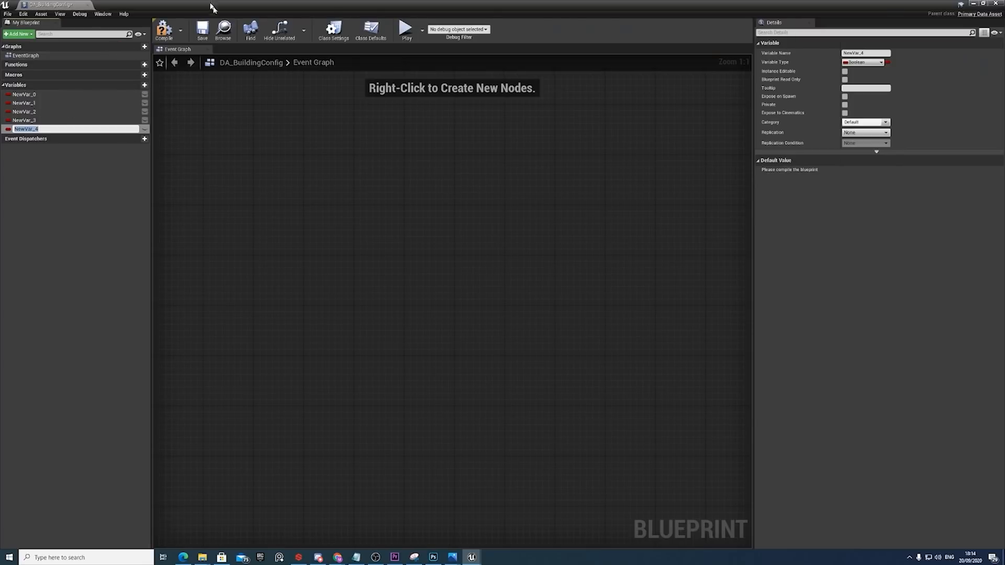
Open DA_PivotBuilding and review its variables: the outer and inner materials, meshes, and pivot and rotation-axis textures.
drag(212, 6, 554, 91)
double_click(283, 411)
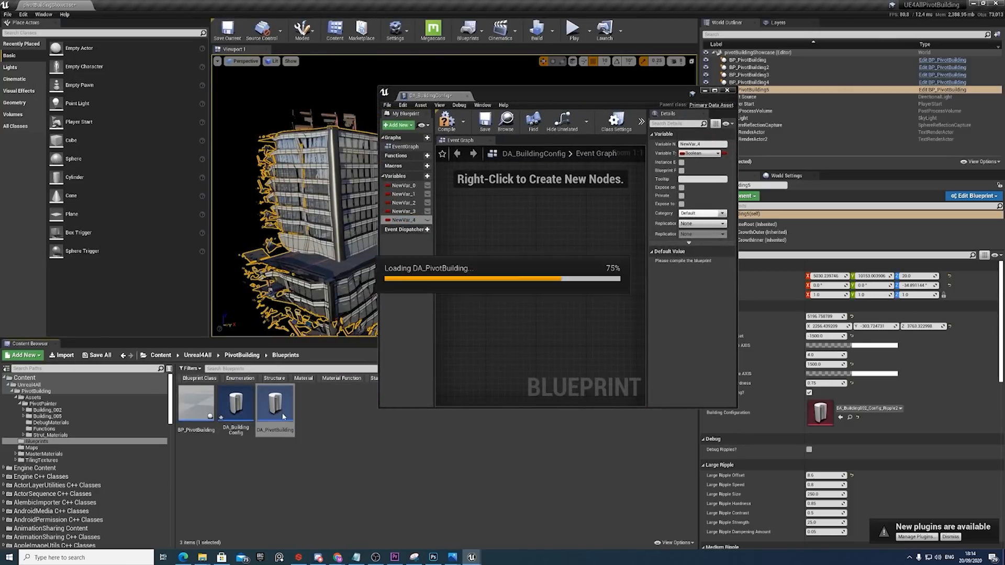
click(407, 185)
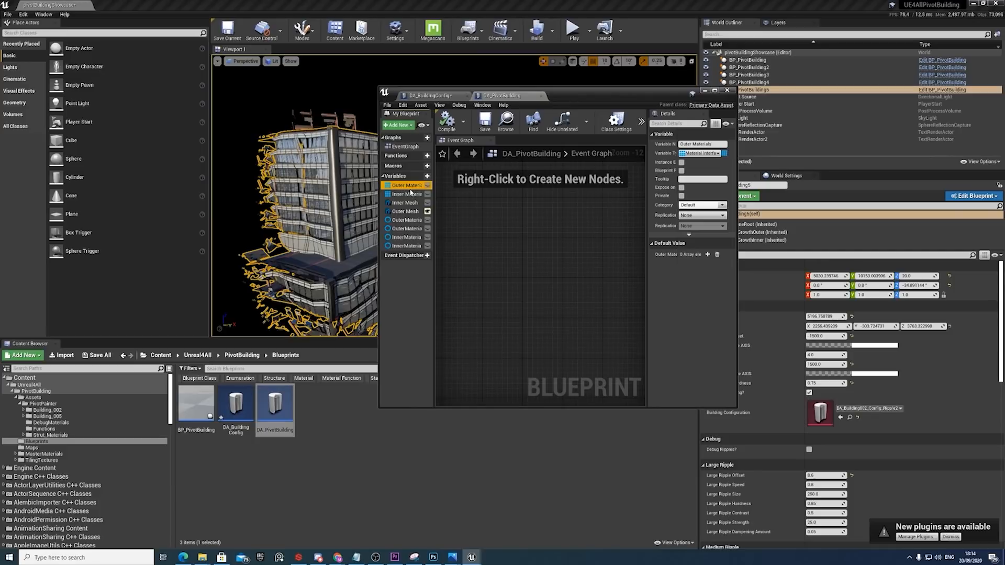
click(409, 194)
click(407, 203)
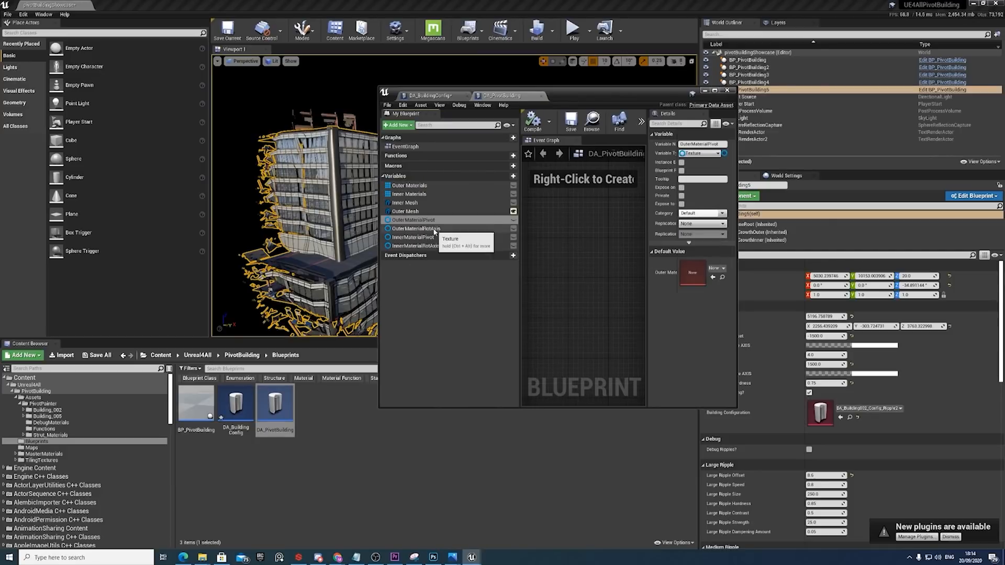
click(432, 229)
click(435, 221)
click(433, 229)
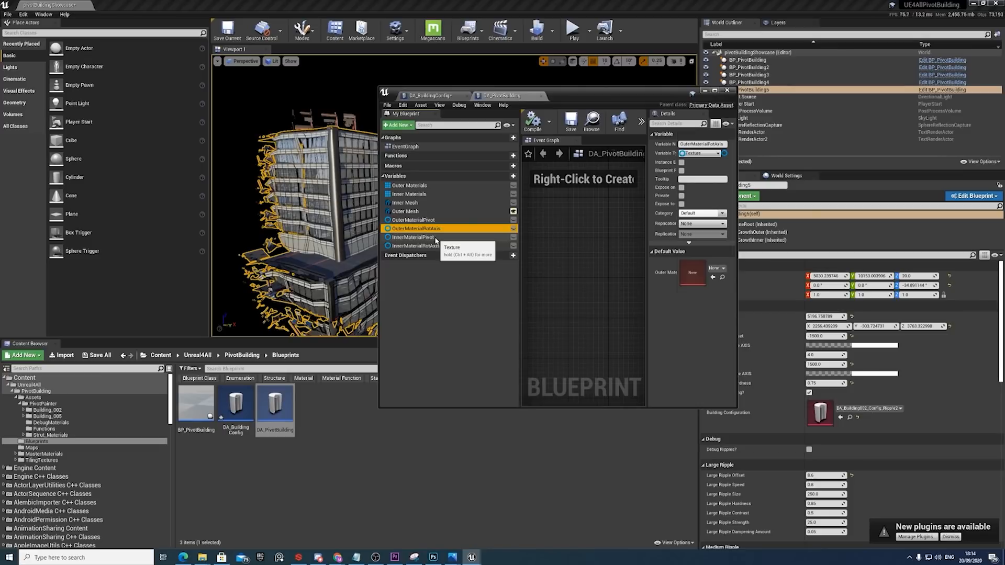
click(432, 220)
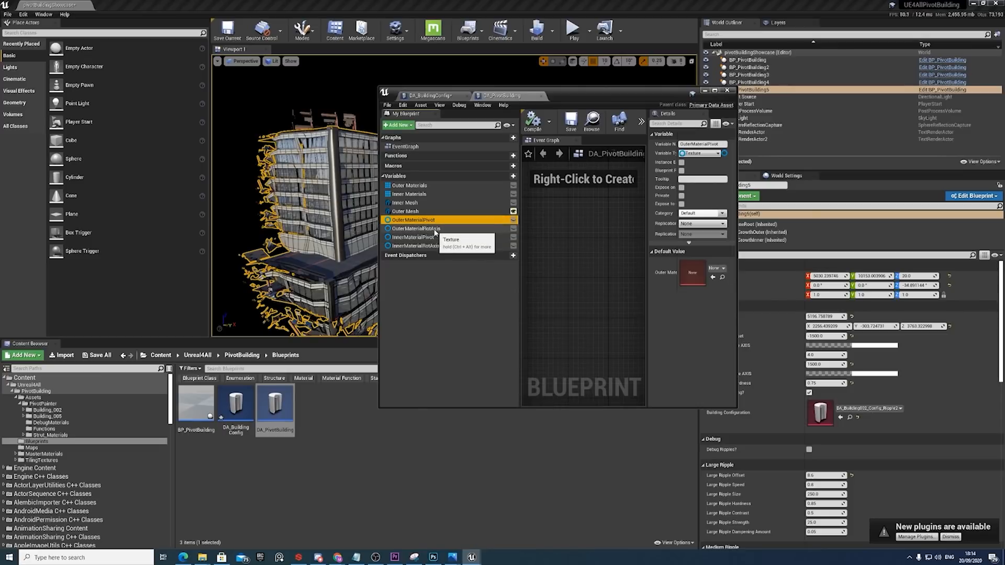
click(434, 229)
click(434, 238)
click(434, 246)
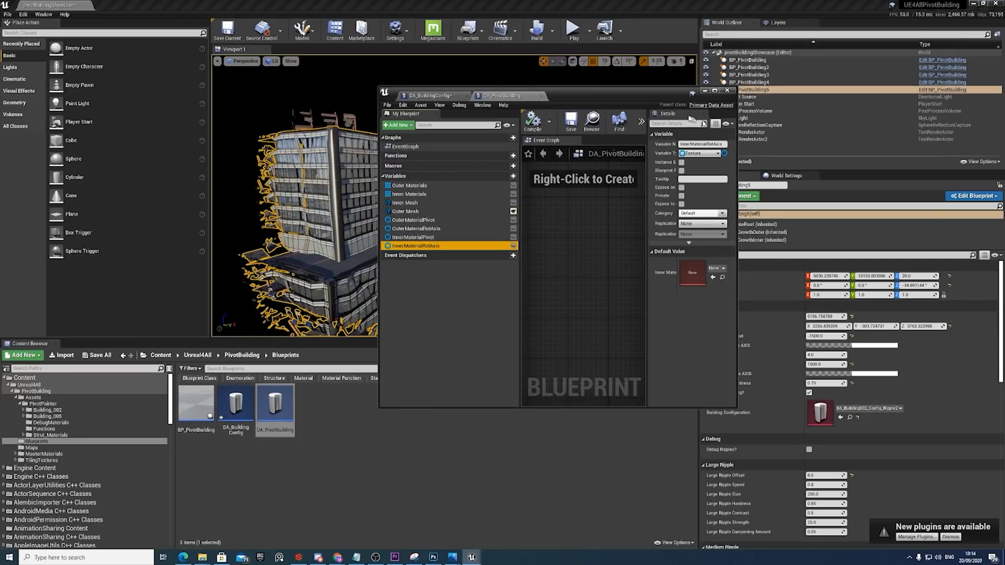
Open BP_PivotBuilding and inspect the variable type of BuildingConfiguration in the Global category.
click(704, 91)
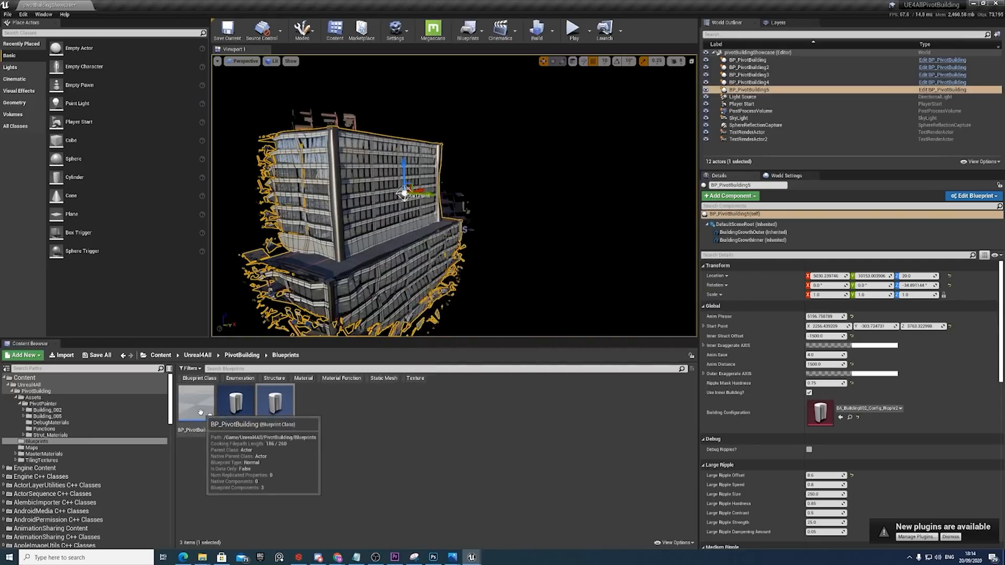
double_click(198, 406)
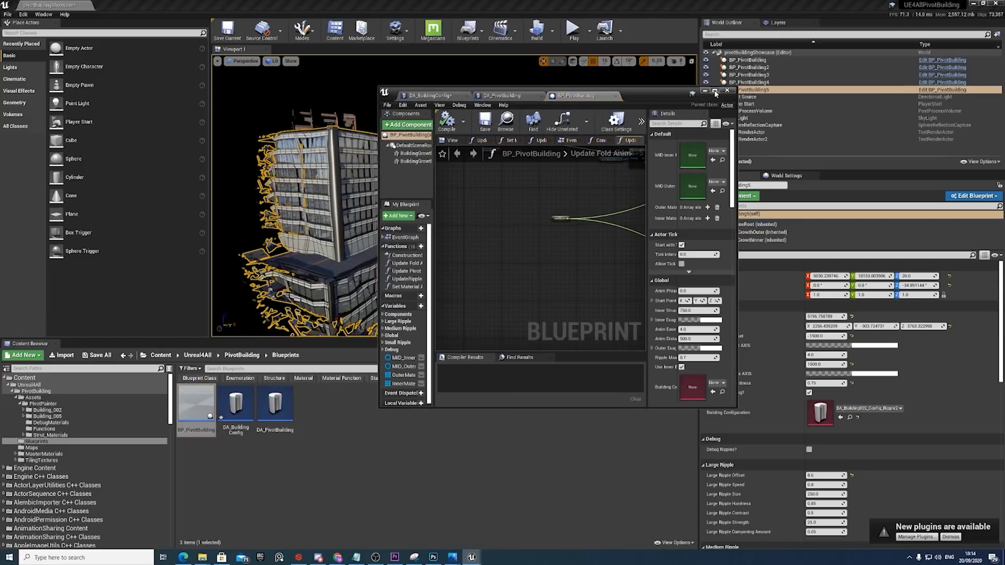
click(715, 92)
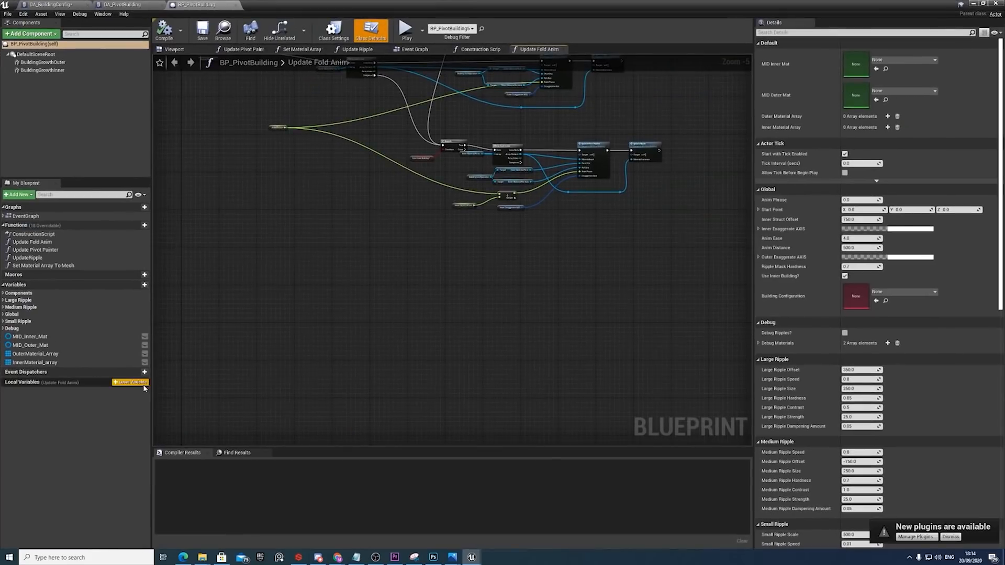
click(6, 314)
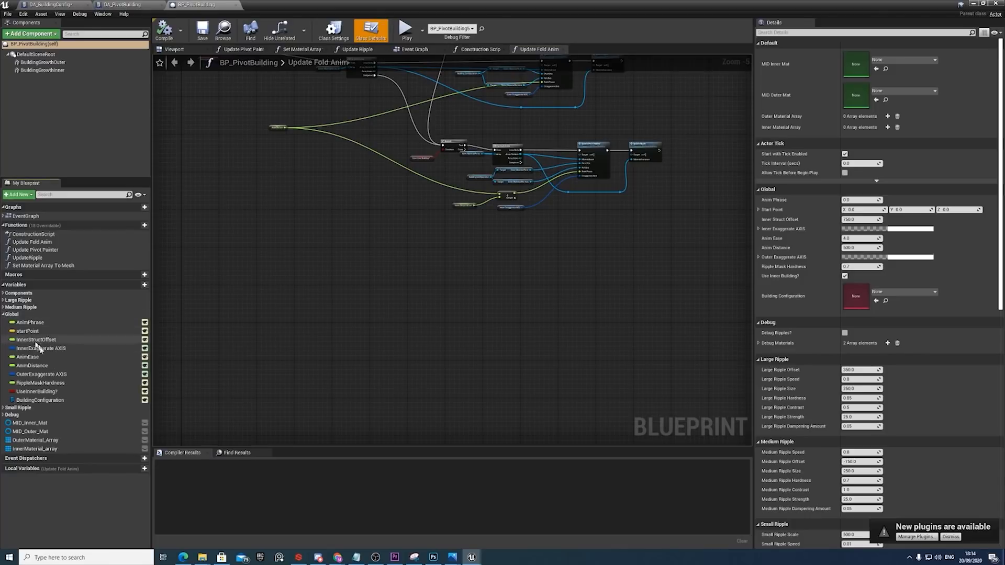
click(50, 401)
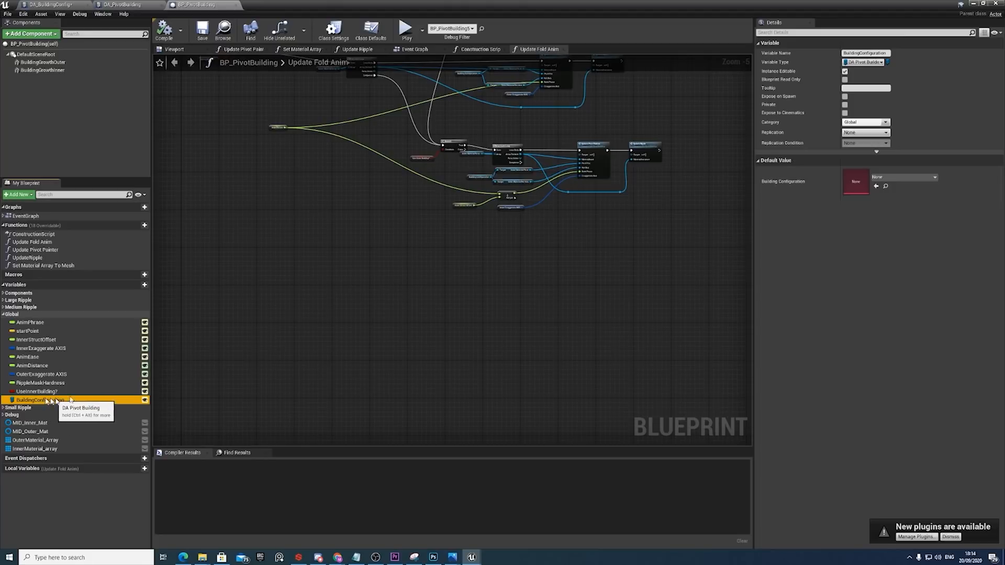
click(864, 62)
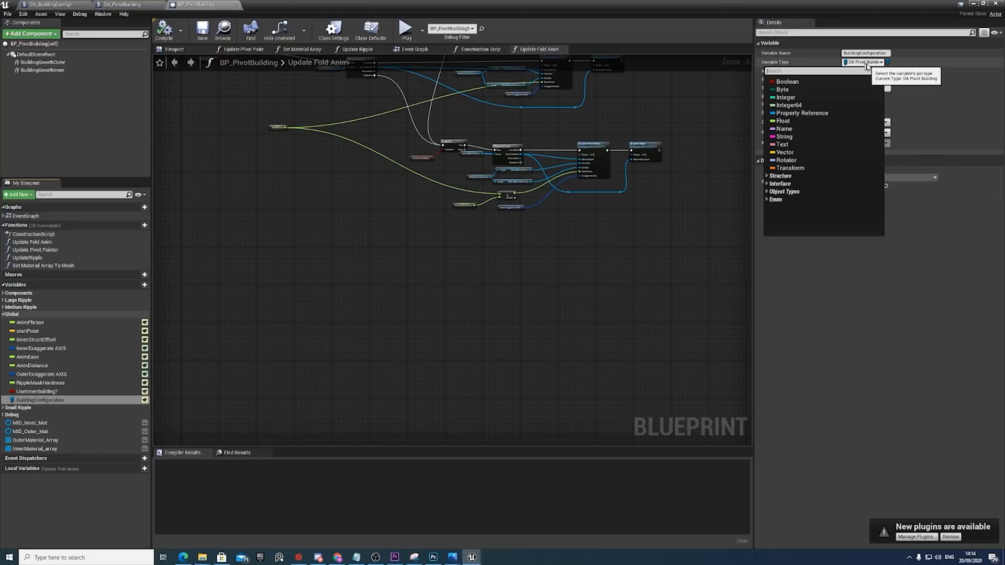
Add a new variable to BP_PivotBuilding and set its type to DA Building Config.
click(144, 285)
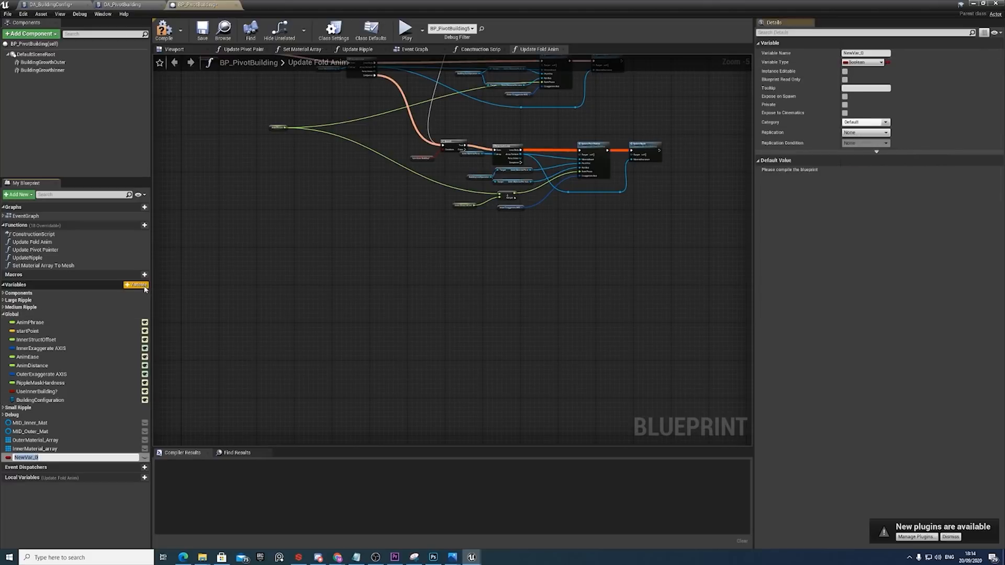
click(863, 63)
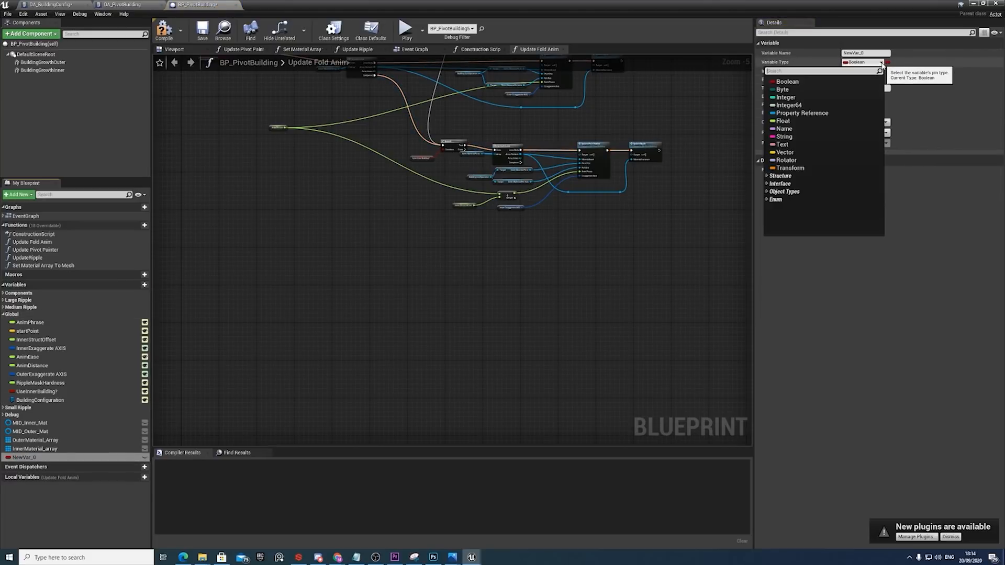
text(DA_)
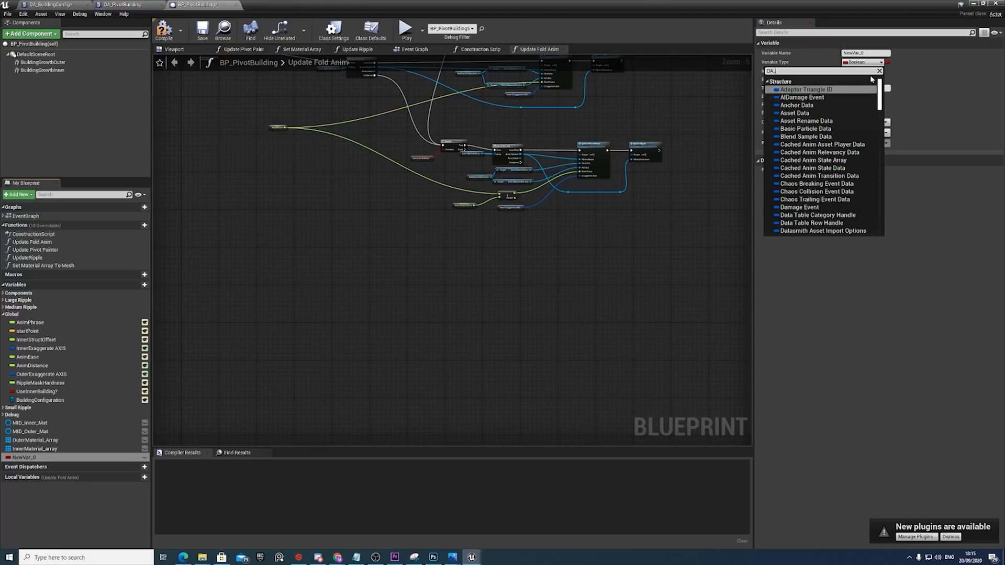
text(buil)
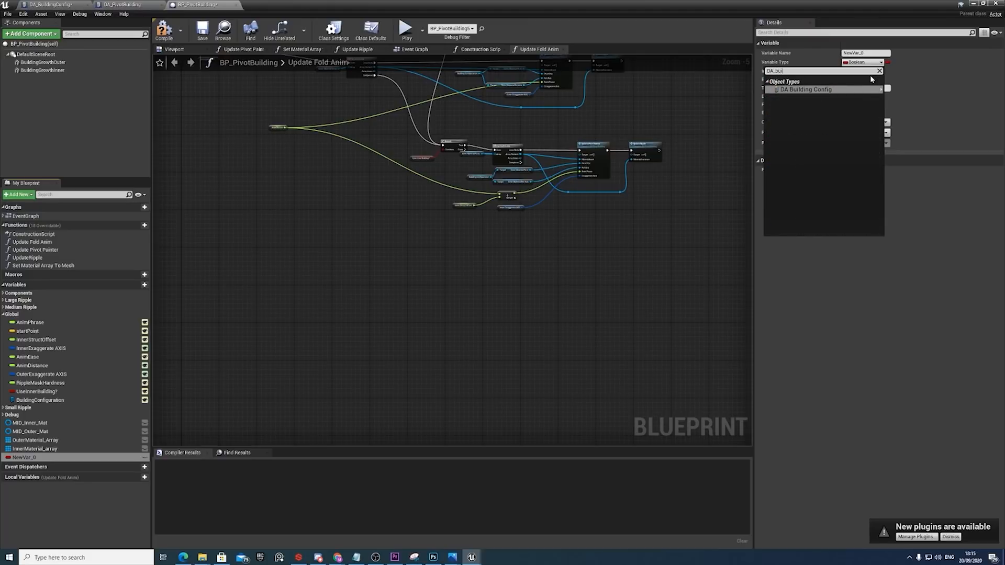
mouse_move(869, 90)
click(907, 88)
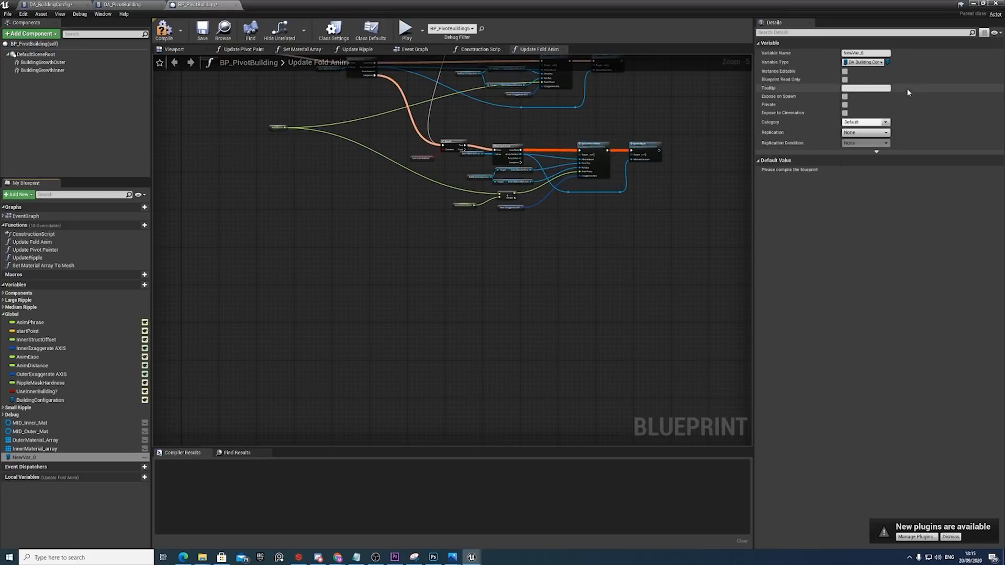
Make NewVar_0 instance editable and check its slot in the details of the building placed in the level.
click(144, 457)
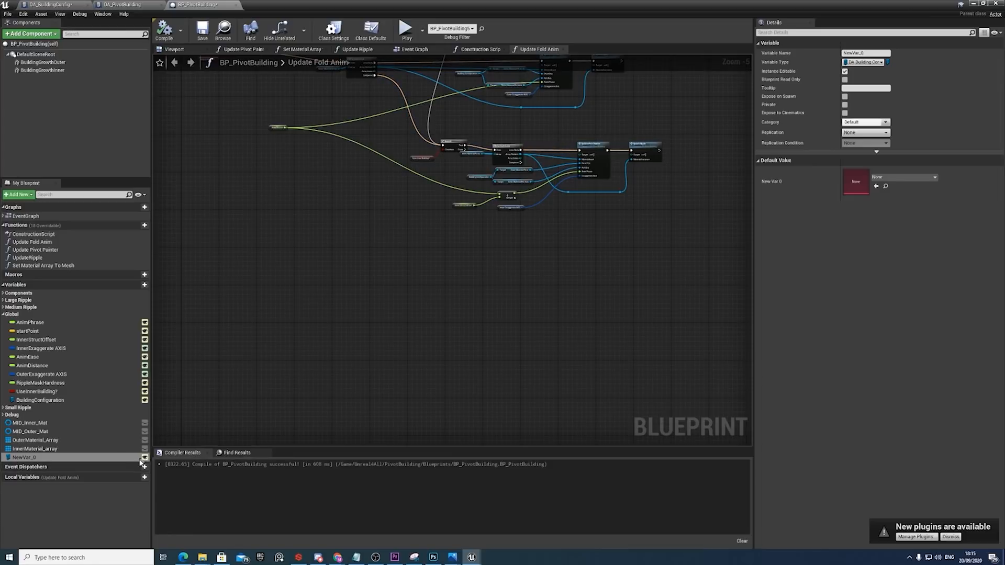
double_click(443, 7)
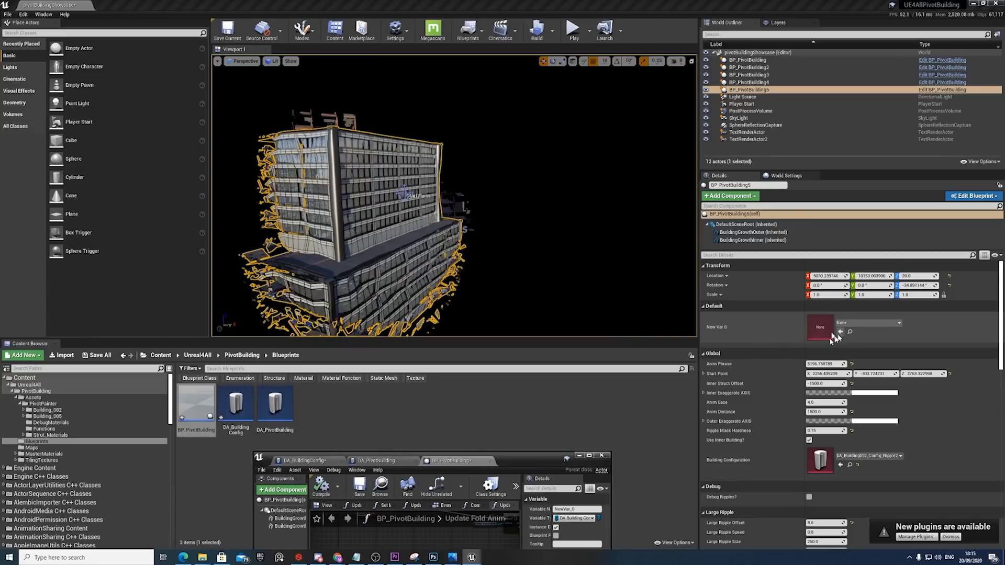
click(589, 455)
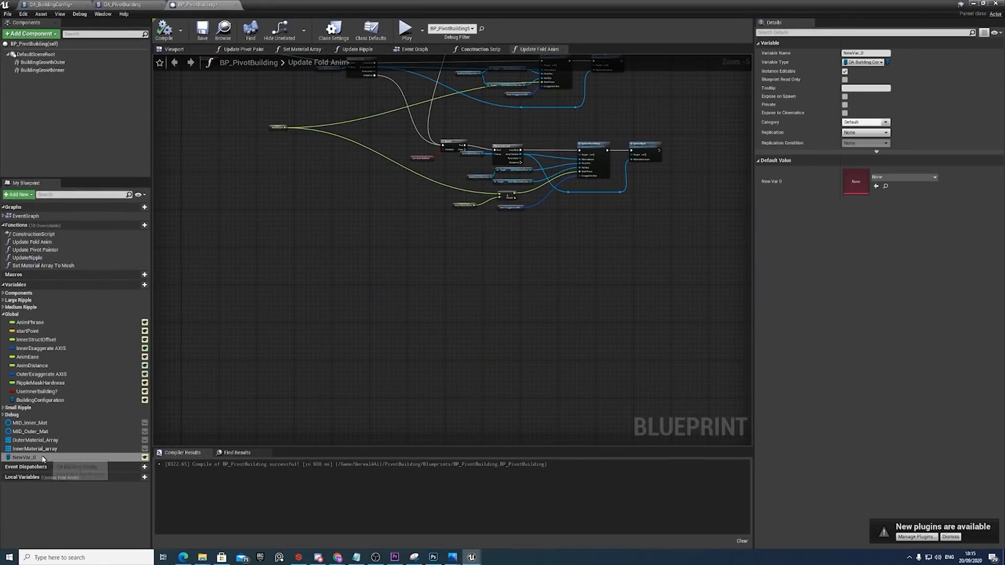
Place a getter for NewVar_0 in an empty area of the Update Fold Anim graph.
drag(32, 458, 322, 226)
click(341, 235)
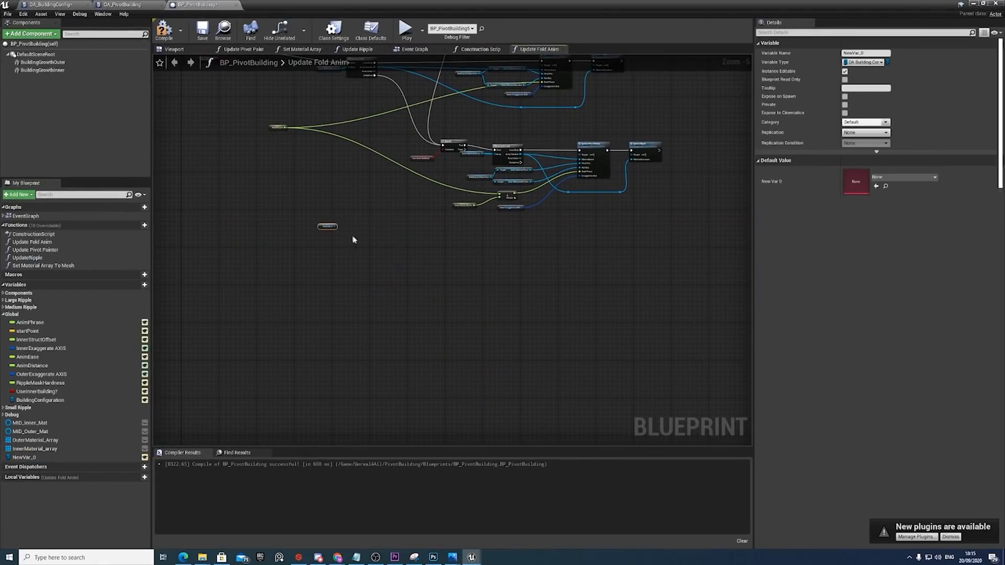
right_drag(343, 233, 435, 318)
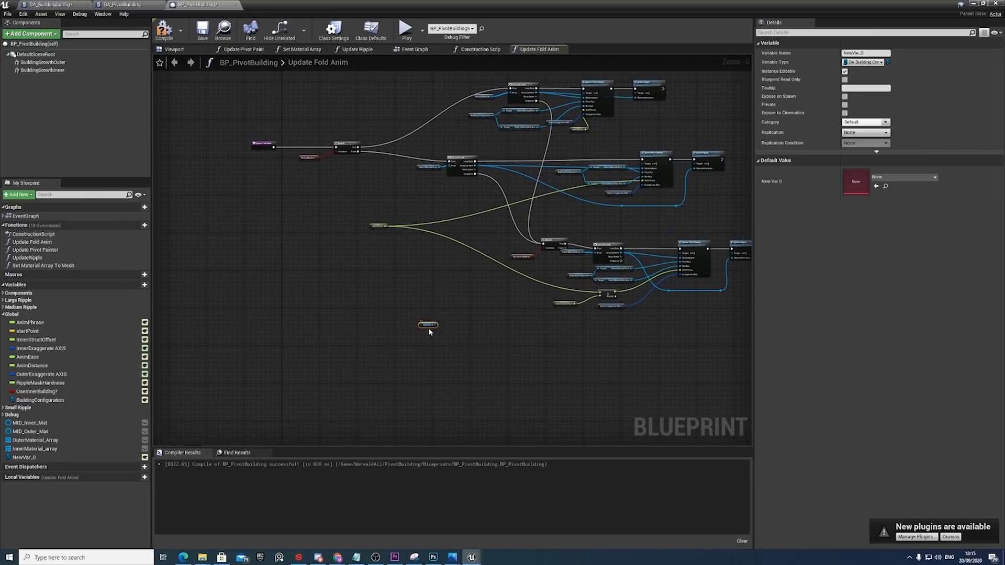
Examine how Building Configuration's pivot and rotation-axis textures feed the Update Pivot Painter nodes in Update Fold Anim.
right_drag(445, 198, 424, 258)
right_drag(613, 281, 482, 224)
scroll(616, 262, up, 3)
right_drag(423, 314, 557, 264)
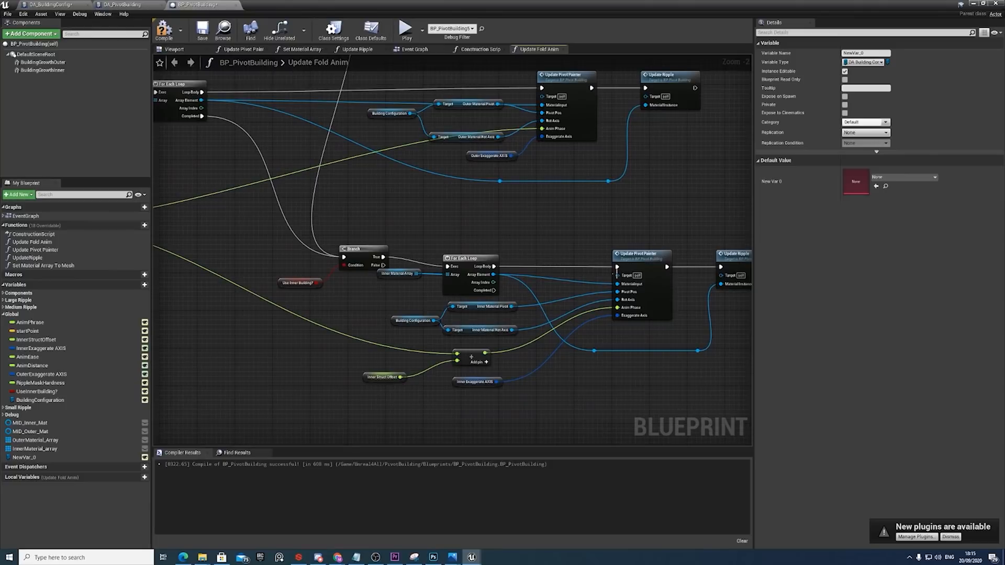
right_drag(539, 172, 600, 241)
click(621, 151)
right_drag(615, 179, 553, 222)
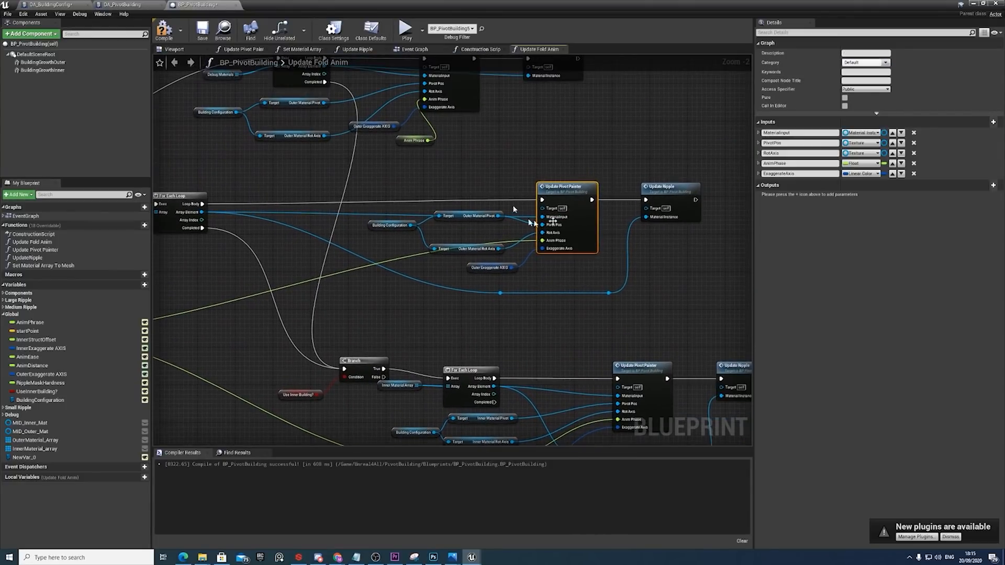
Open the Update Pivot Painter function and examine its chain of vector, scalar and texture parameter nodes.
double_click(550, 215)
scroll(471, 225, down, 5)
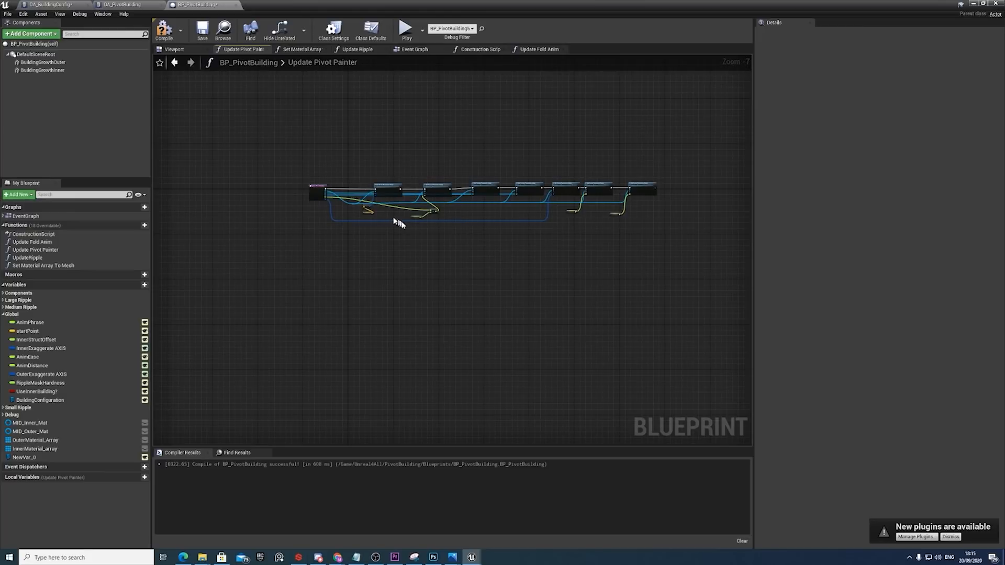
scroll(403, 207, up, 7)
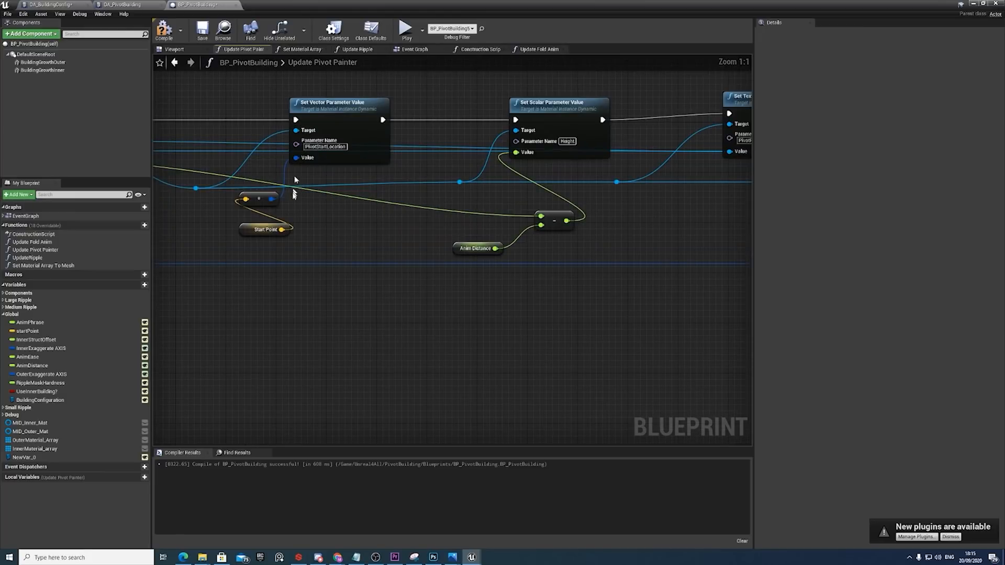
right_drag(639, 217, 425, 239)
right_drag(663, 228, 499, 222)
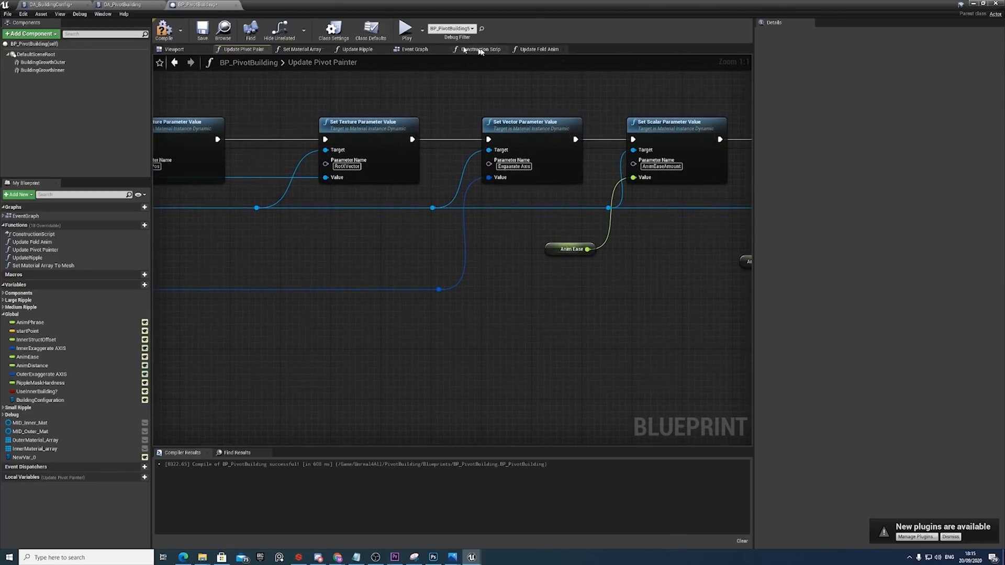
right_drag(317, 212, 617, 233)
right_drag(292, 200, 593, 206)
right_drag(320, 141, 525, 130)
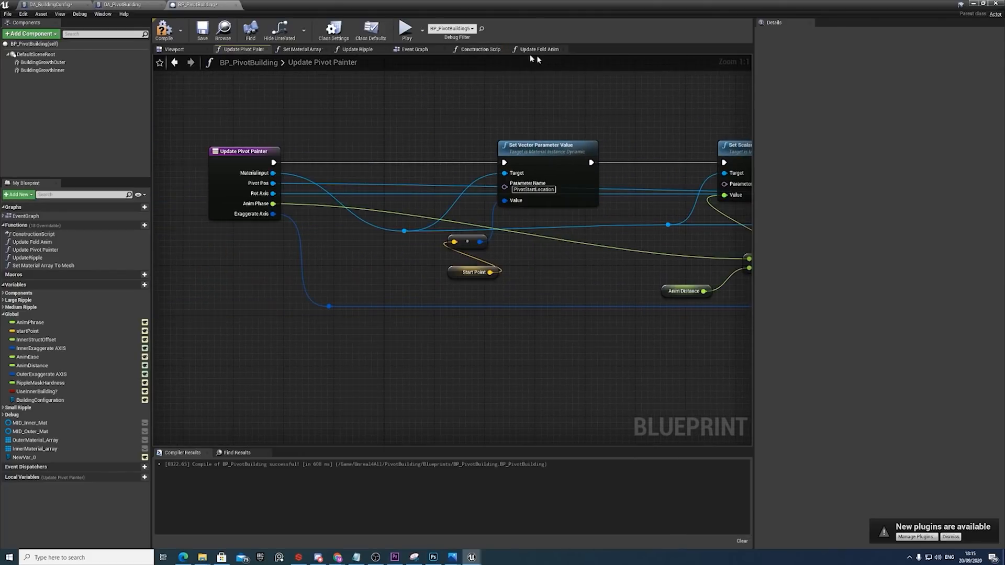
View the Event Graph's call to Update Fold Anim and reopen that function.
click(428, 52)
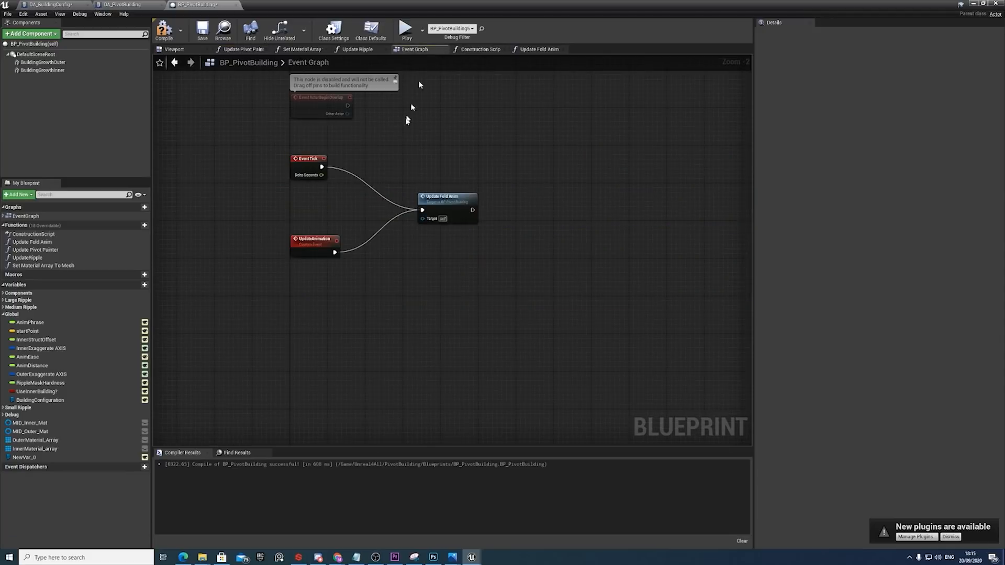
click(454, 205)
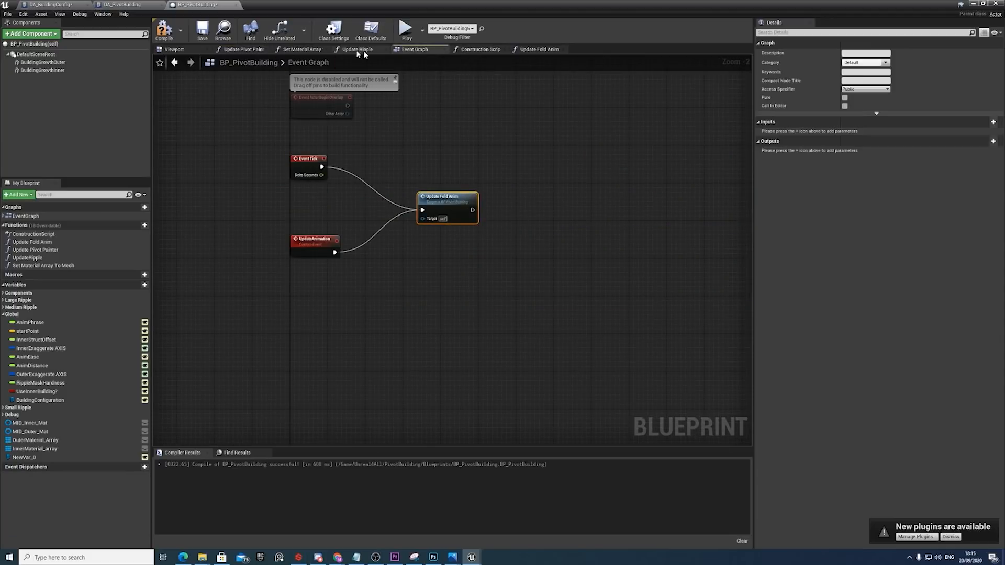
double_click(444, 203)
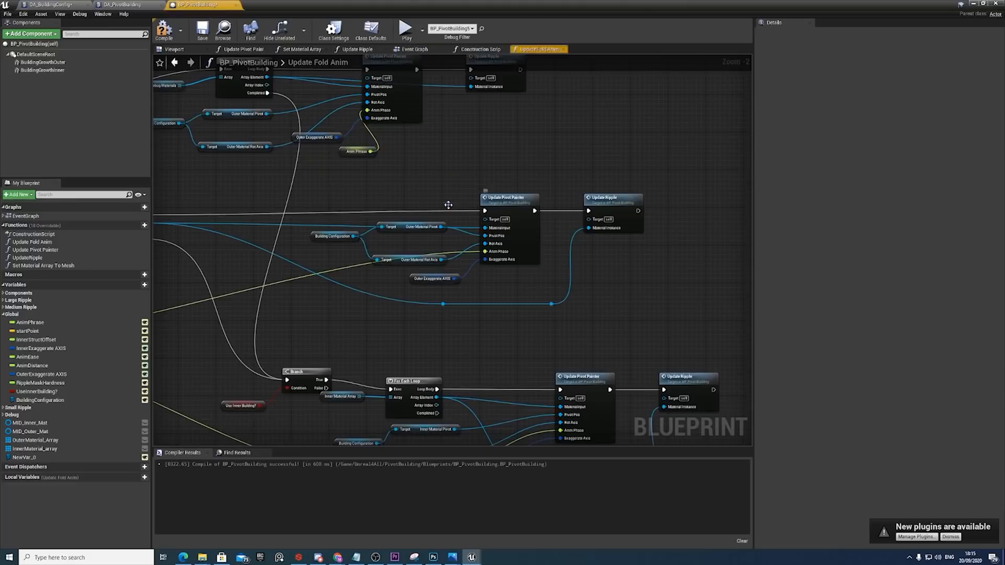
Try a temporary Building Configuration getter in Update Fold Anim, search its actions for "get outer ma", and delete the getter.
right_drag(396, 247, 512, 236)
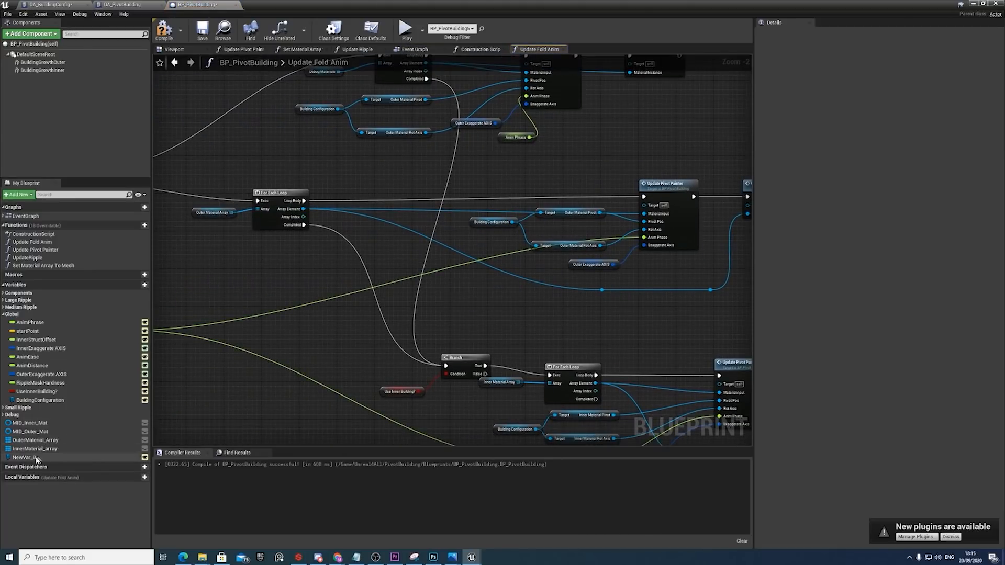
drag(40, 401, 456, 320)
click(360, 331)
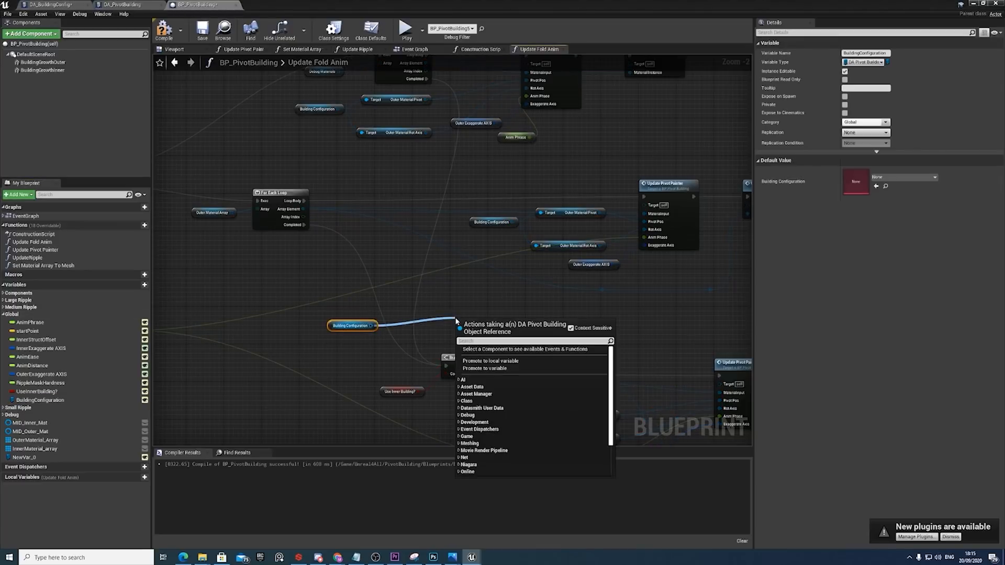
text(get)
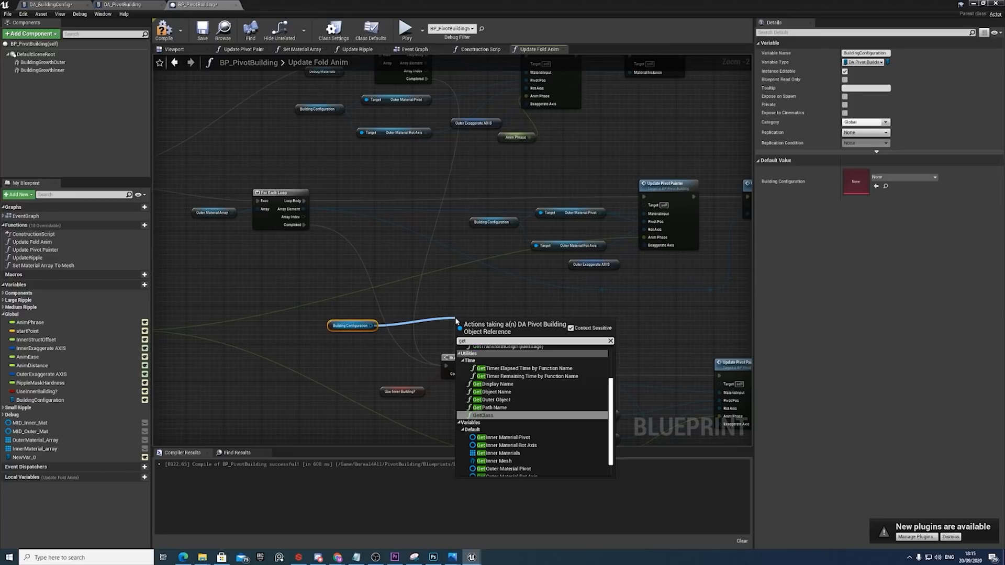
text( outer ma)
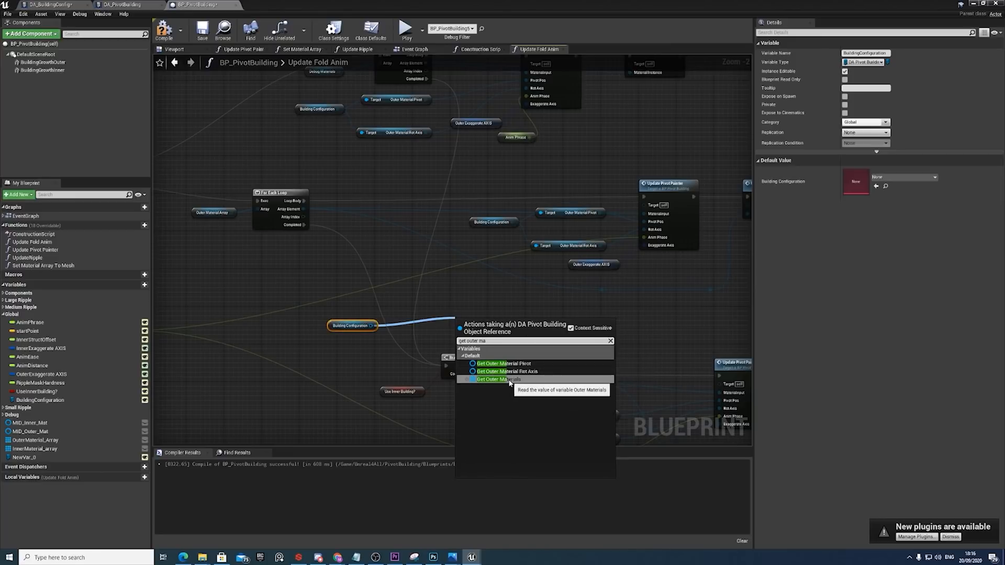
click(414, 324)
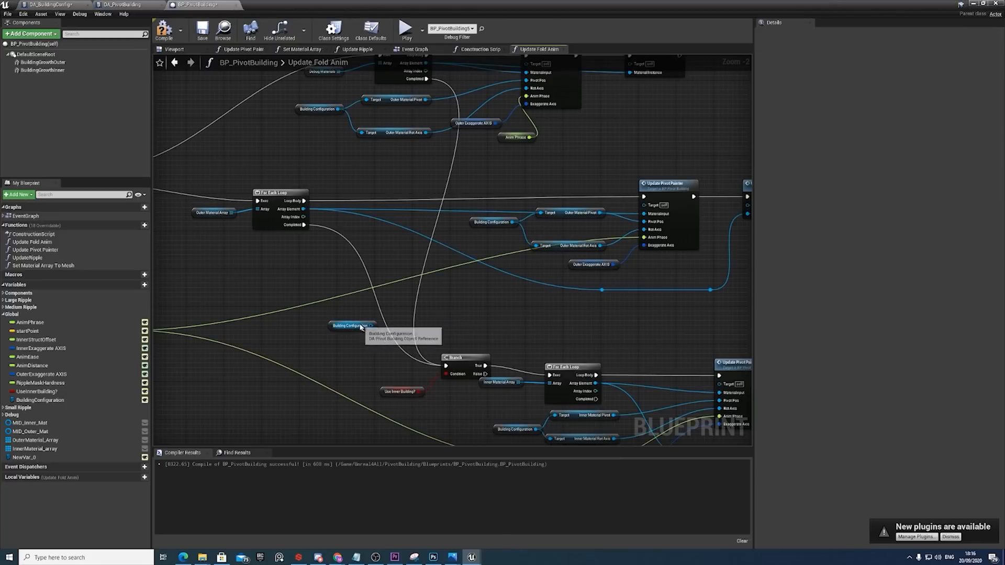
key(Delete)
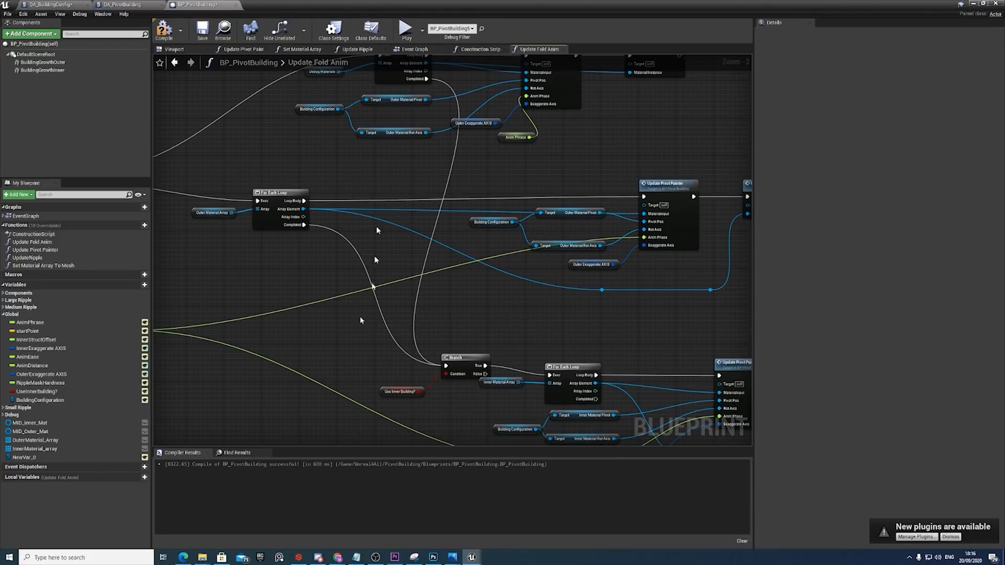
In the Construction Script, align the Building Configuration getter with the Inner Materials node feeding Set Material Array to Mesh.
click(462, 55)
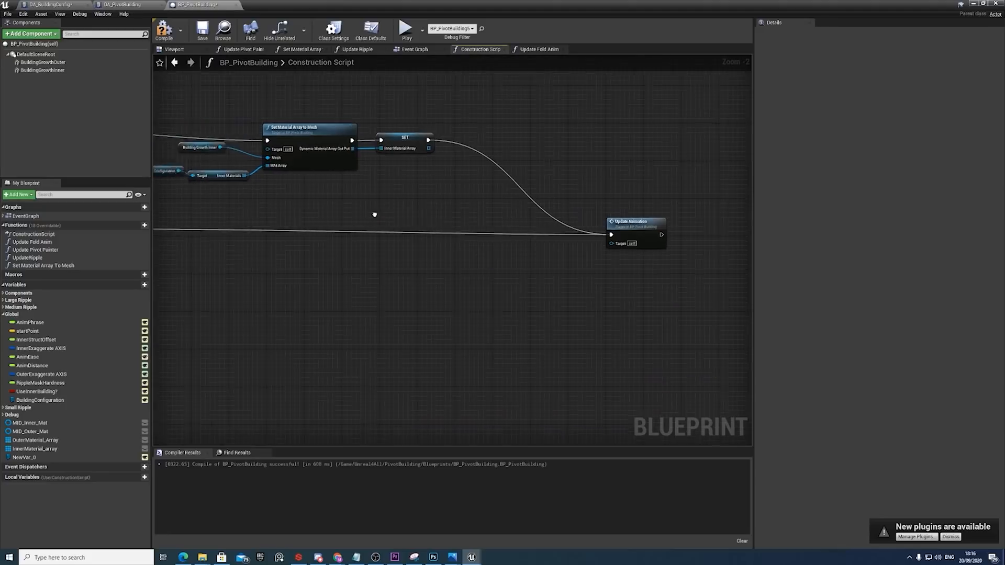
scroll(453, 181, up, 2)
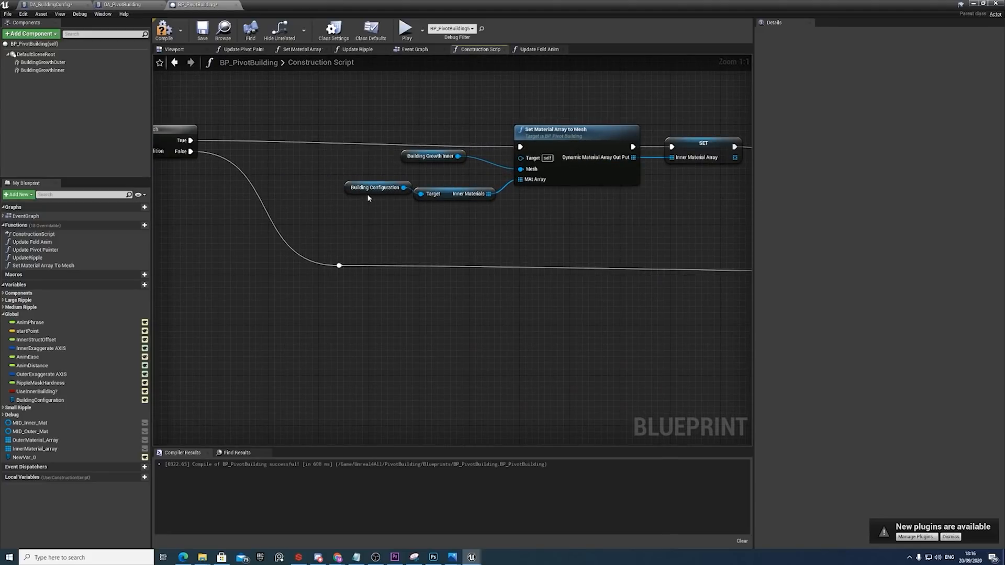
drag(369, 192, 501, 208)
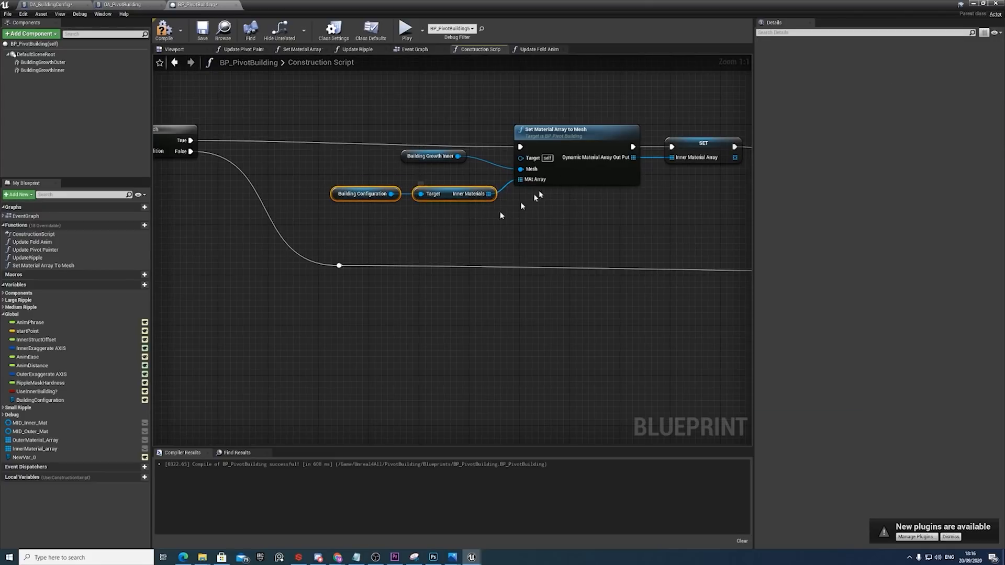
Examine the Set Material Array to Mesh function and the Construction Script's opening nodes that assign meshes from Building Configuration.
double_click(564, 136)
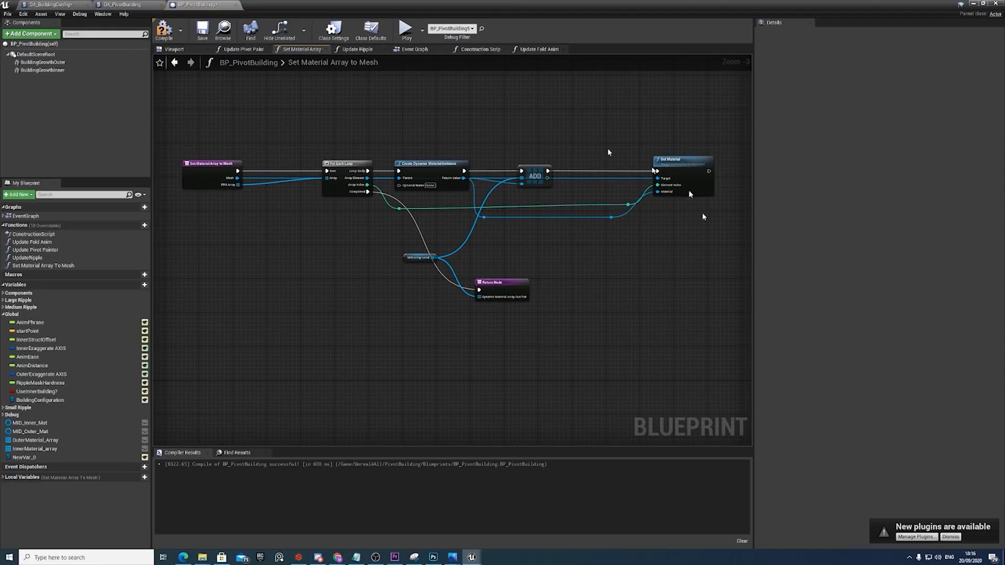
click(408, 50)
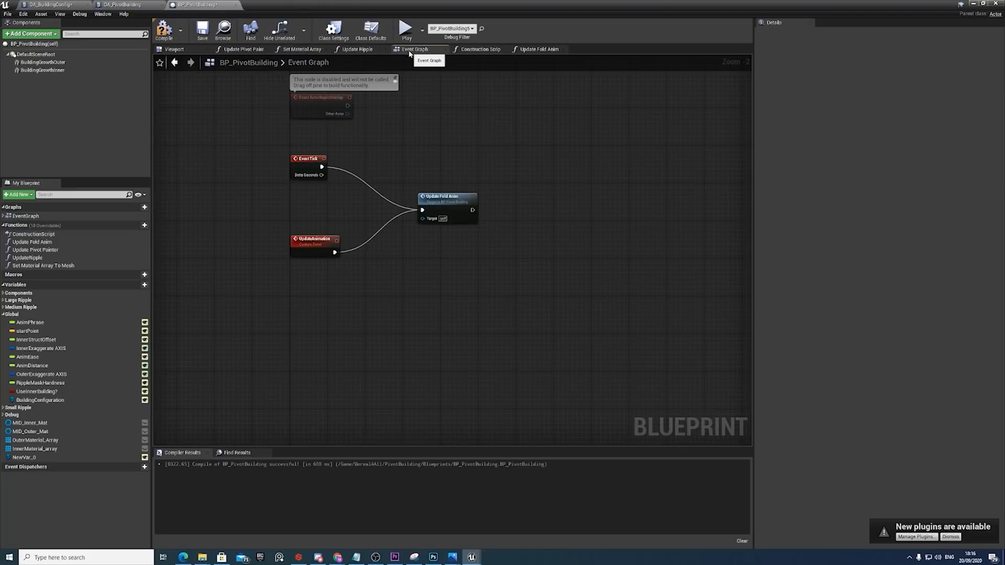
click(481, 49)
scroll(399, 218, down, 6)
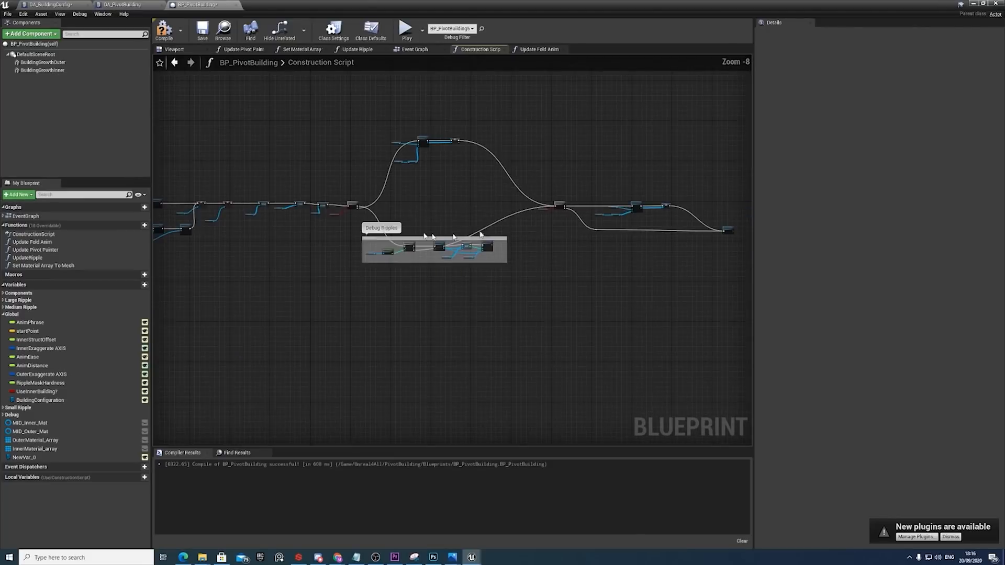
right_drag(424, 233, 548, 245)
right_drag(355, 243, 491, 250)
scroll(445, 244, up, 3)
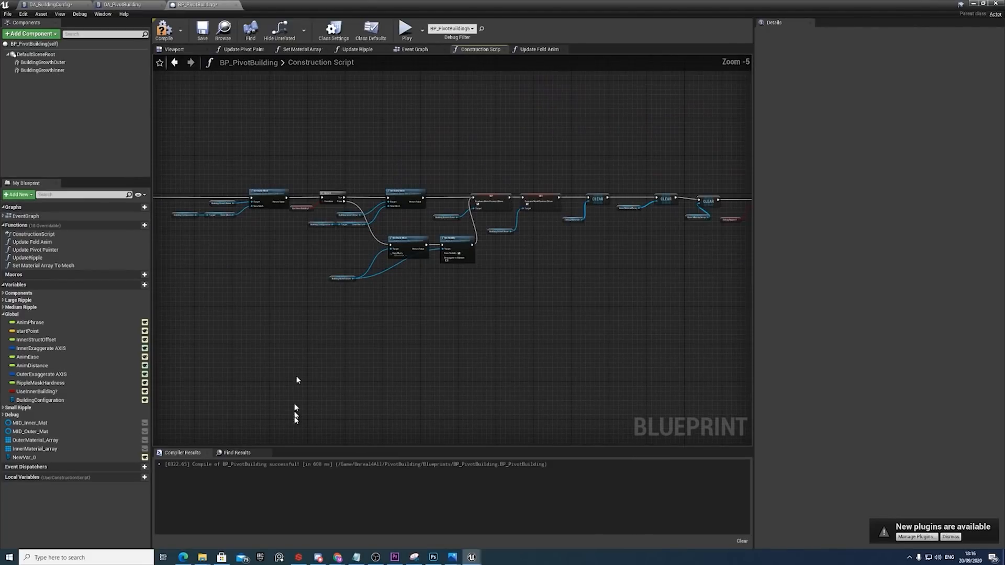
scroll(296, 411, up, 1)
right_drag(373, 193, 445, 196)
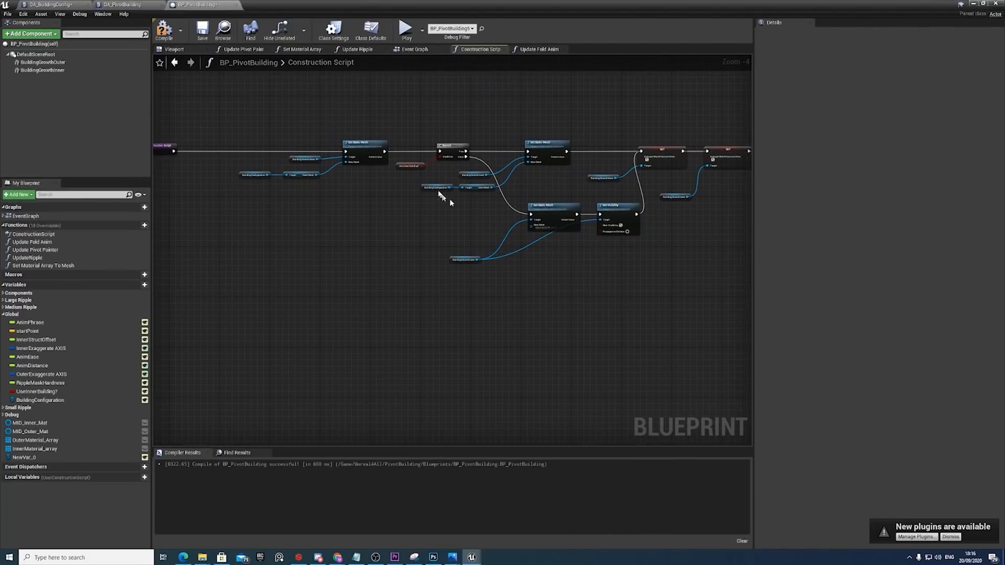
scroll(438, 203, up, 5)
drag(499, 199, 461, 170)
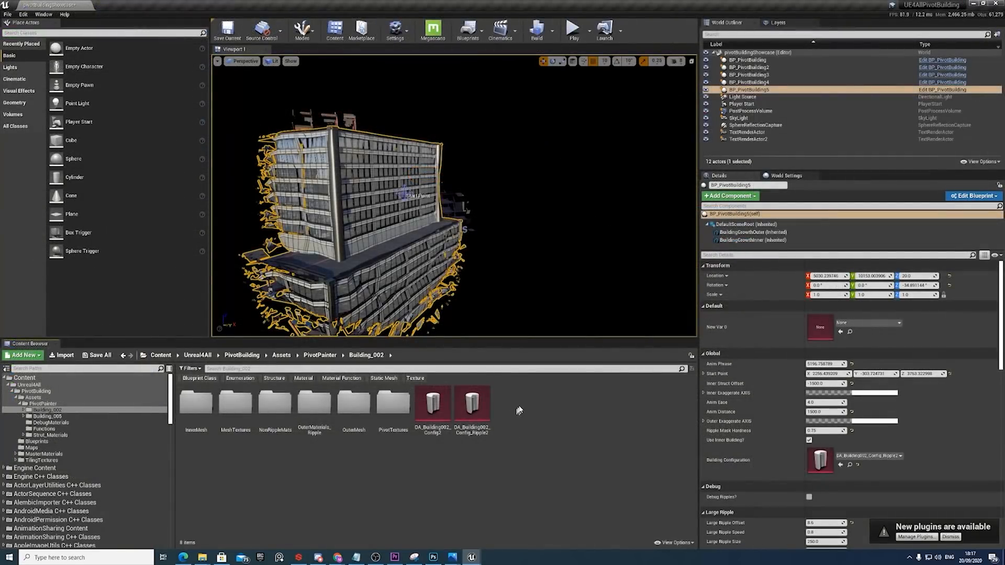
Create a data asset of class DA_BuildingConfig in the Building_002 folder and name it DA_BuildingA.
right_click(519, 409)
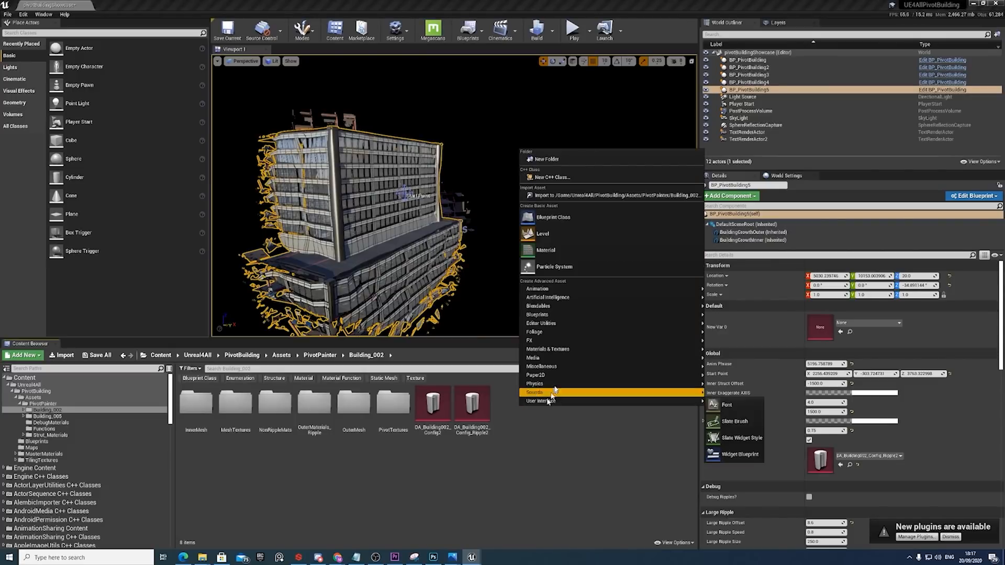
mouse_move(563, 370)
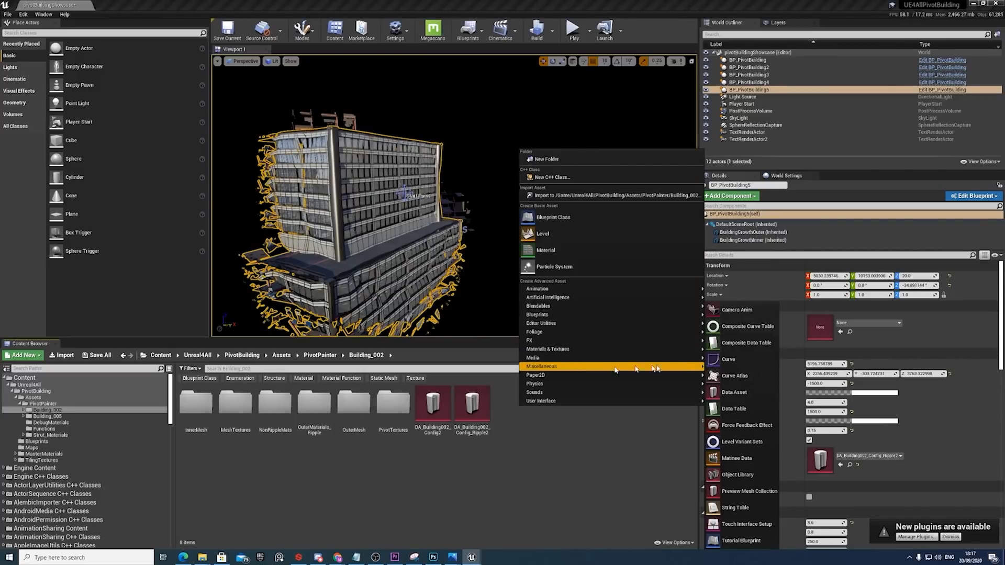
click(754, 392)
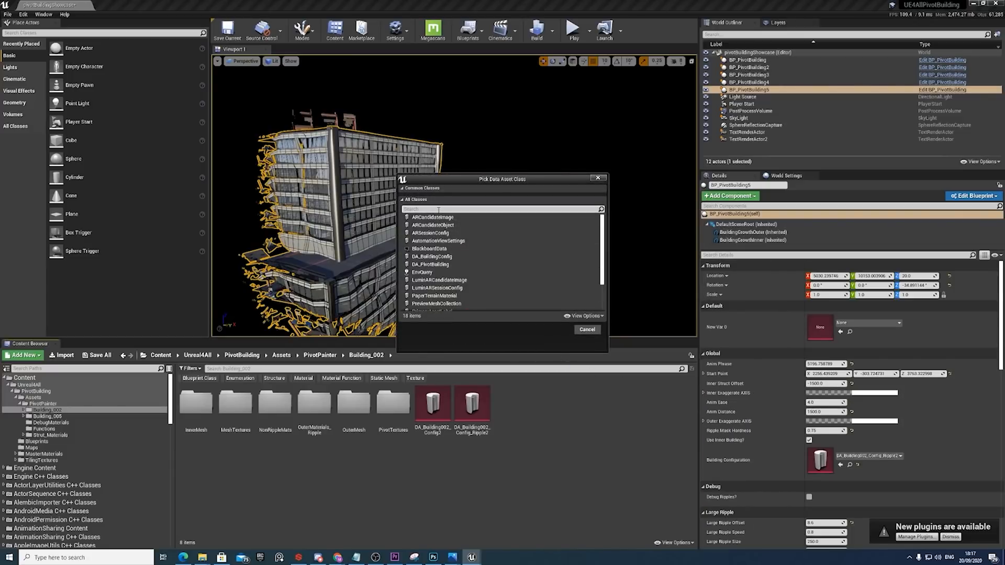
text(DA_)
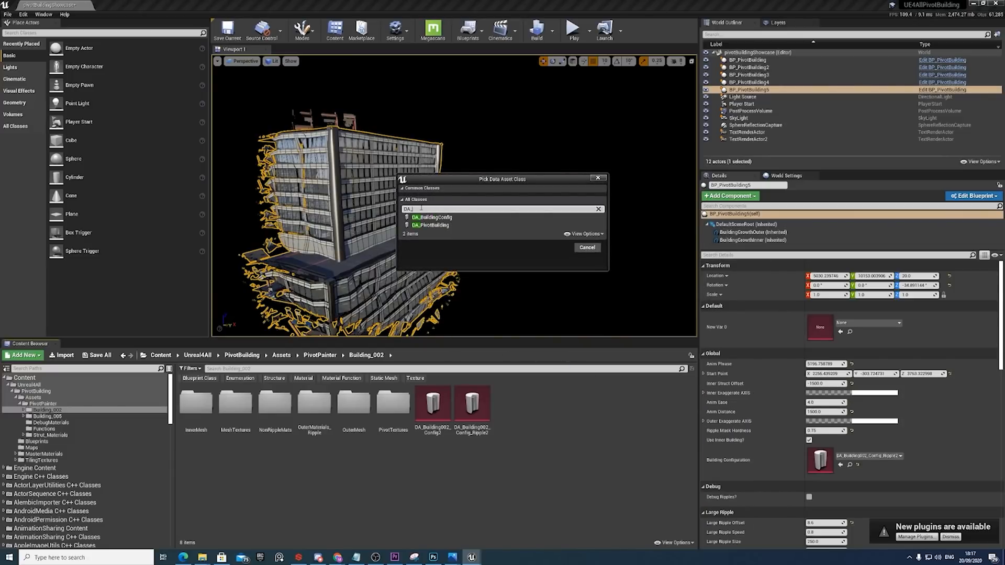
click(434, 218)
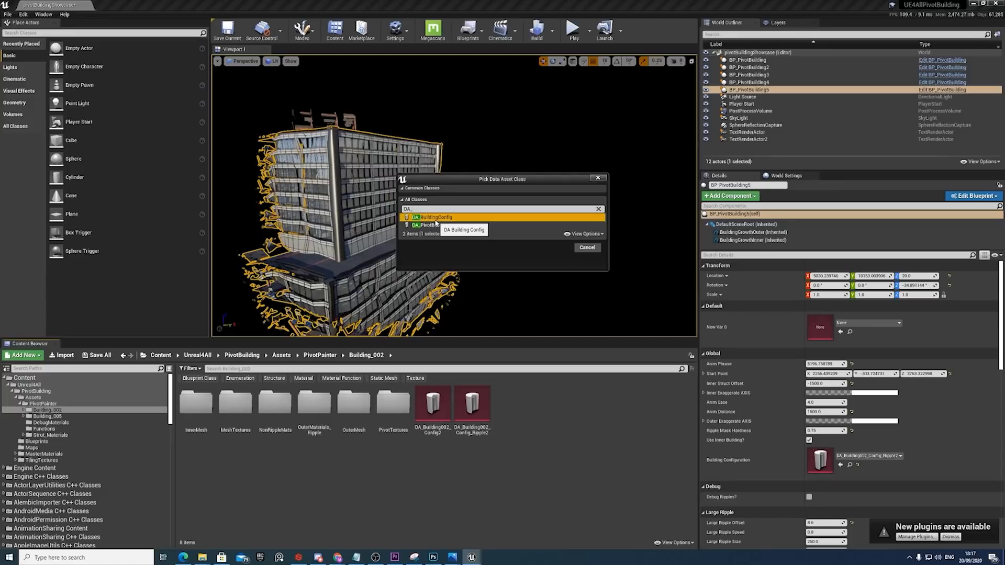
click(560, 252)
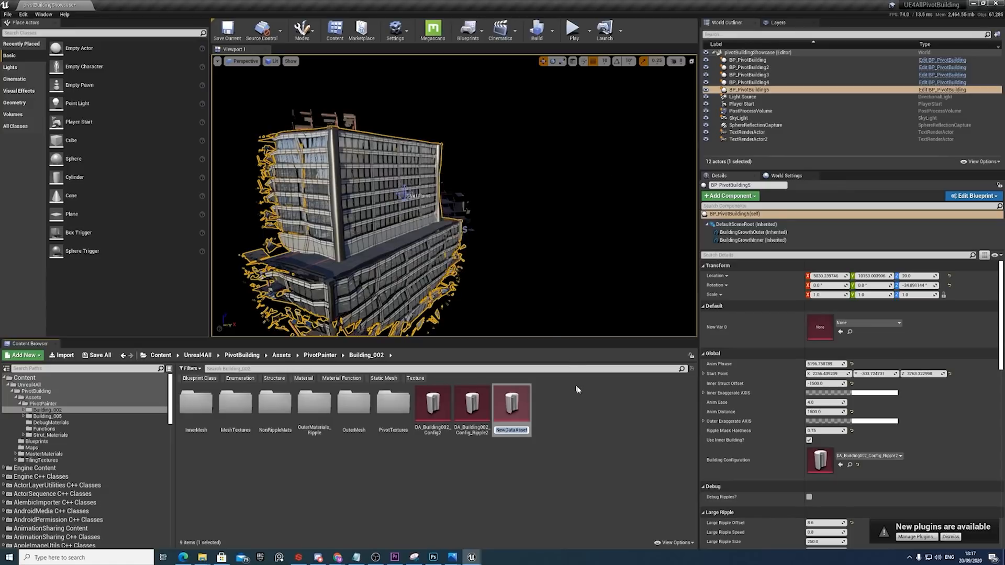
text(DA_Building)
key(Return)
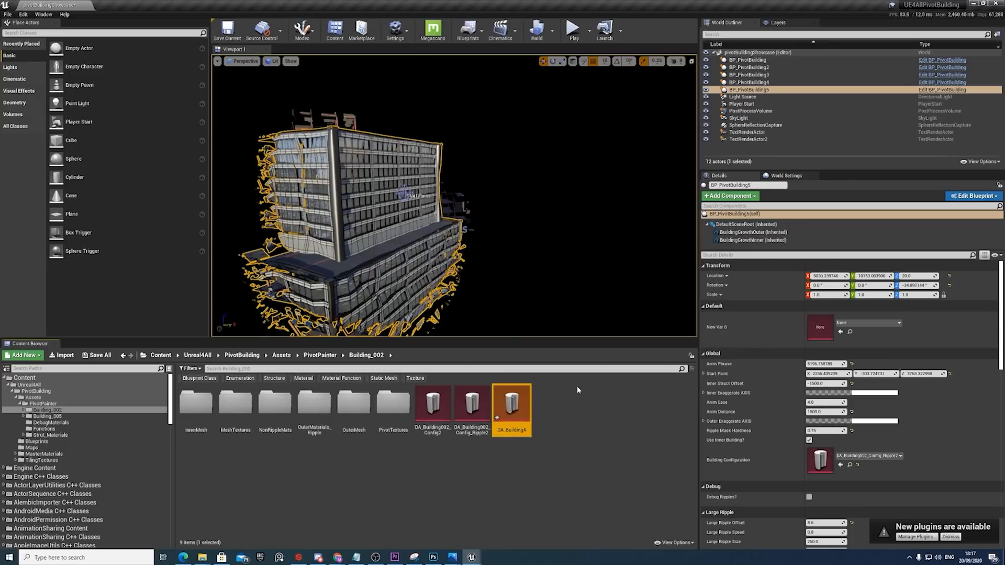
Open DA_BuildingA, and compare it with the expanded outer and inner materials, meshes and textures in DA_Building002_Config_Ripple2.
double_click(519, 407)
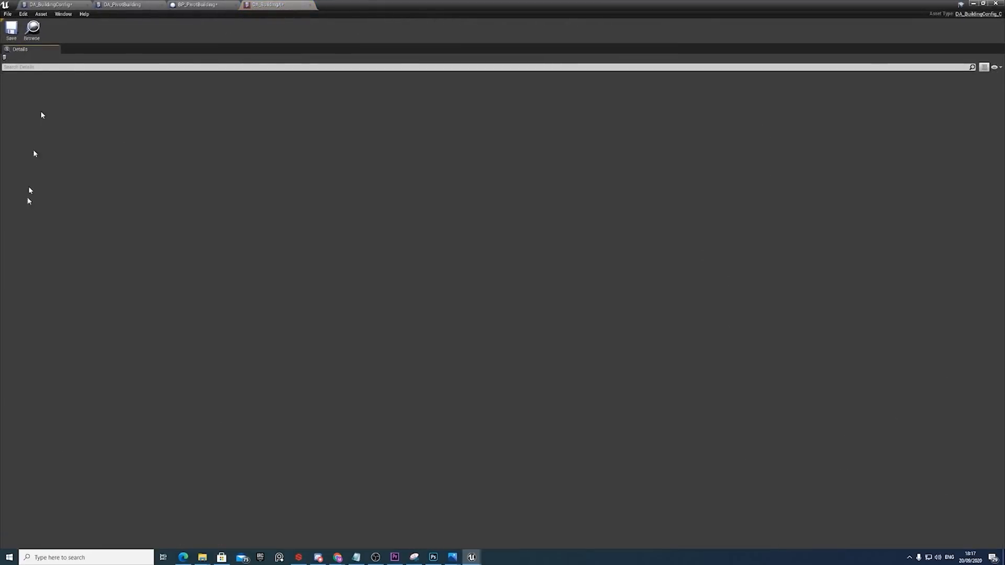
click(975, 4)
double_click(447, 398)
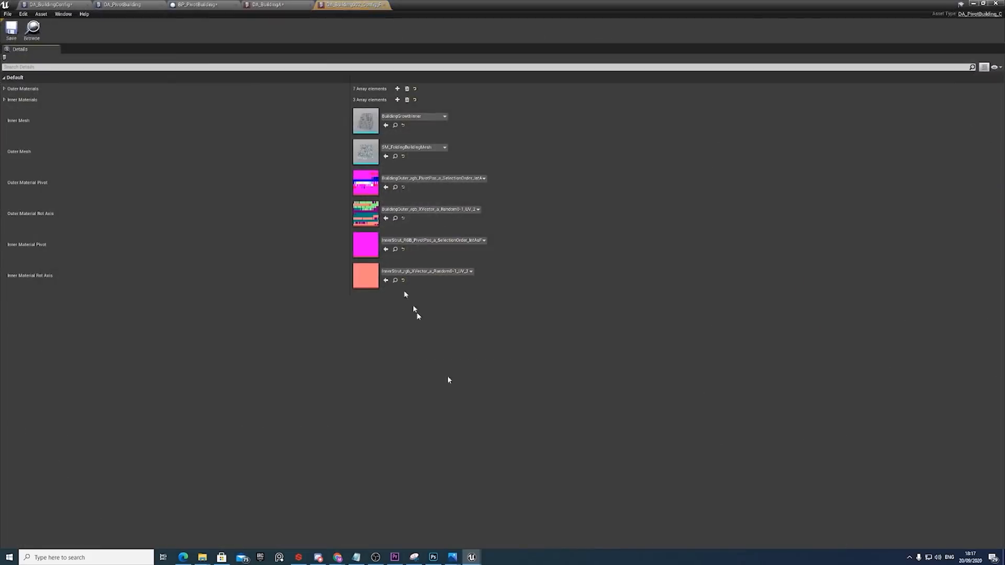
click(4, 89)
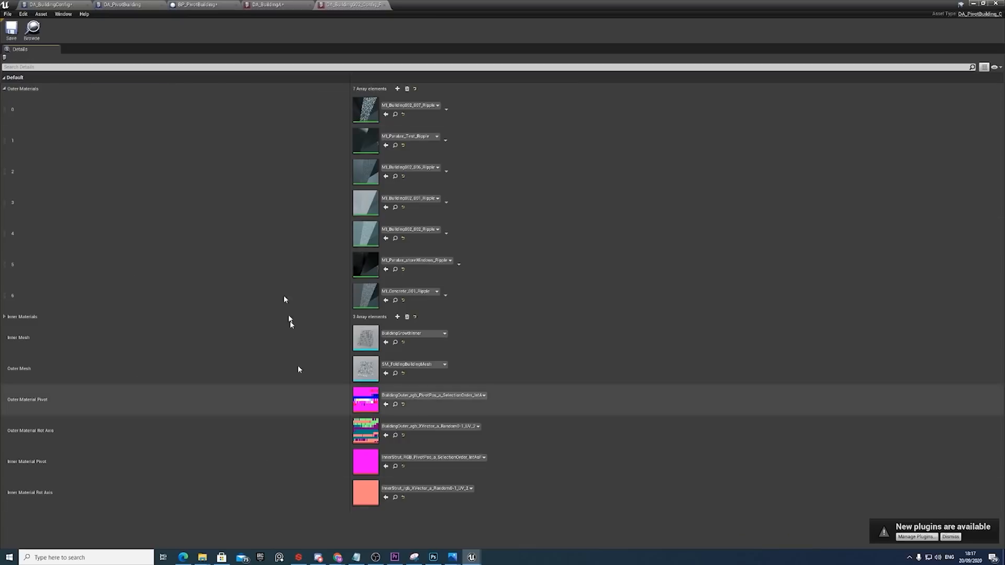
click(4, 317)
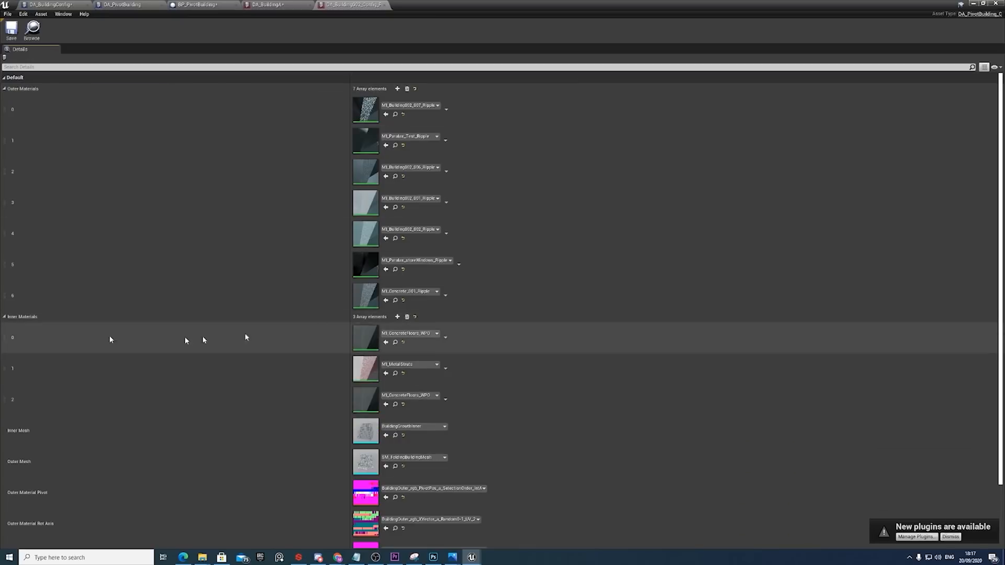
scroll(394, 199, down, 3)
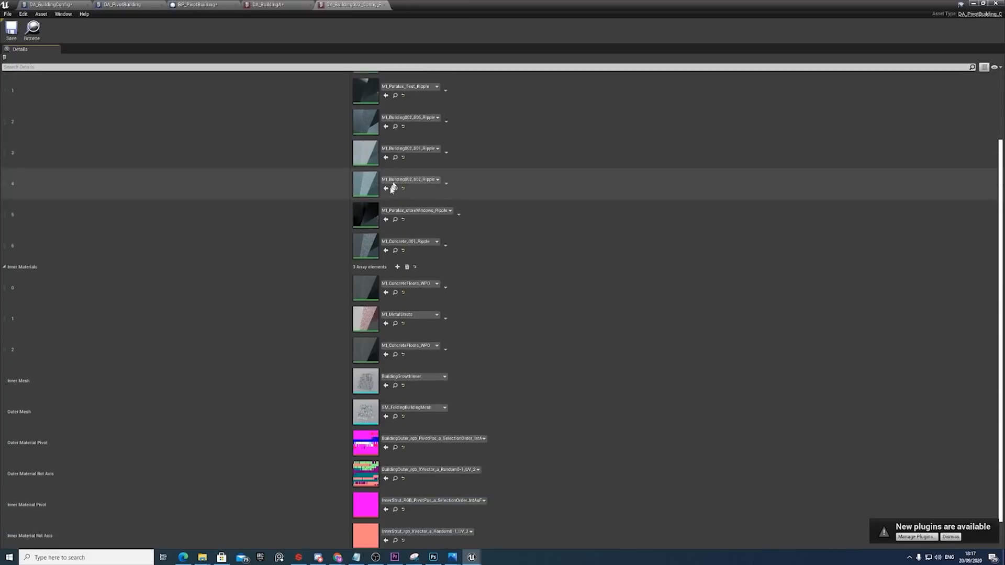
scroll(394, 272, up, 3)
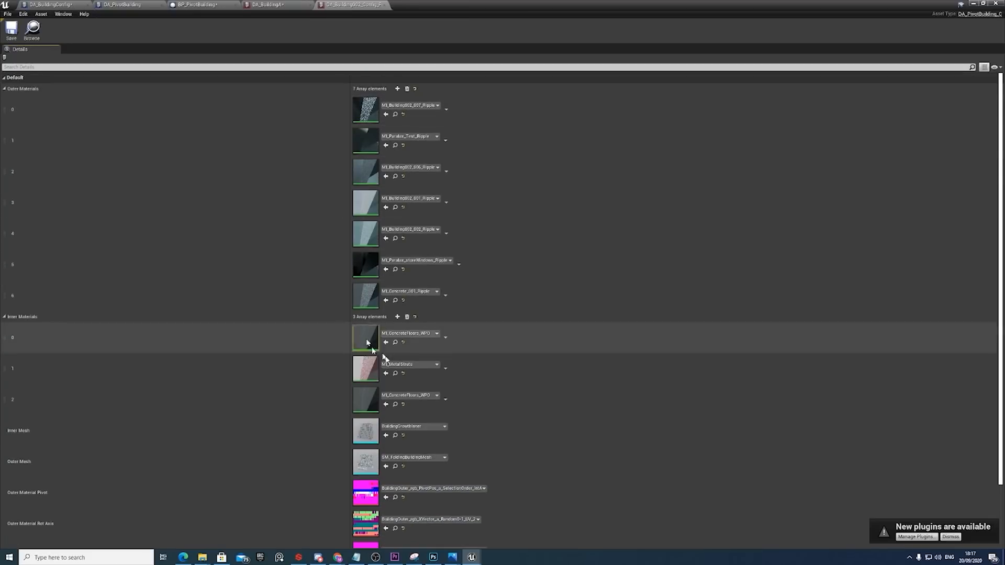
scroll(356, 461, down, 2)
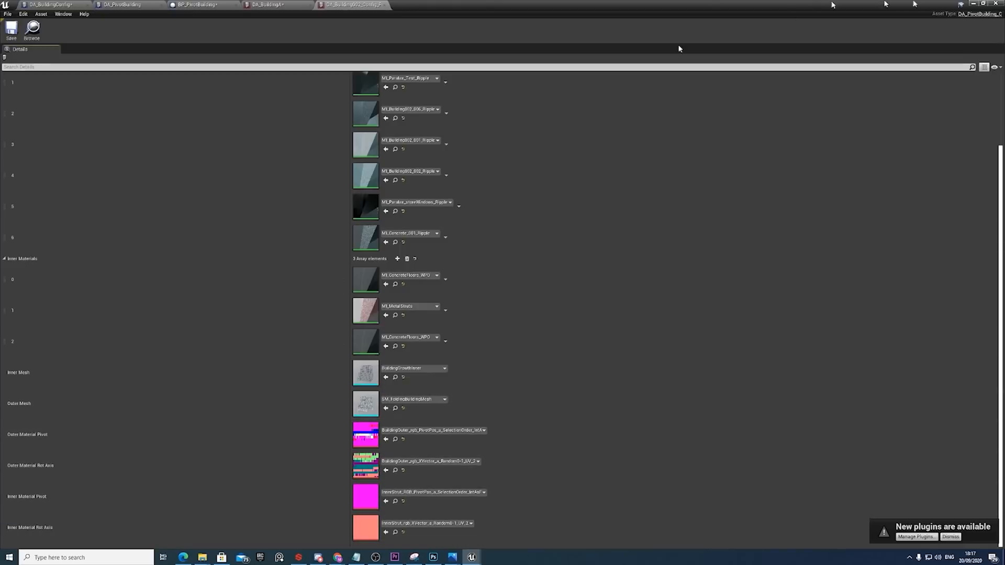
click(974, 4)
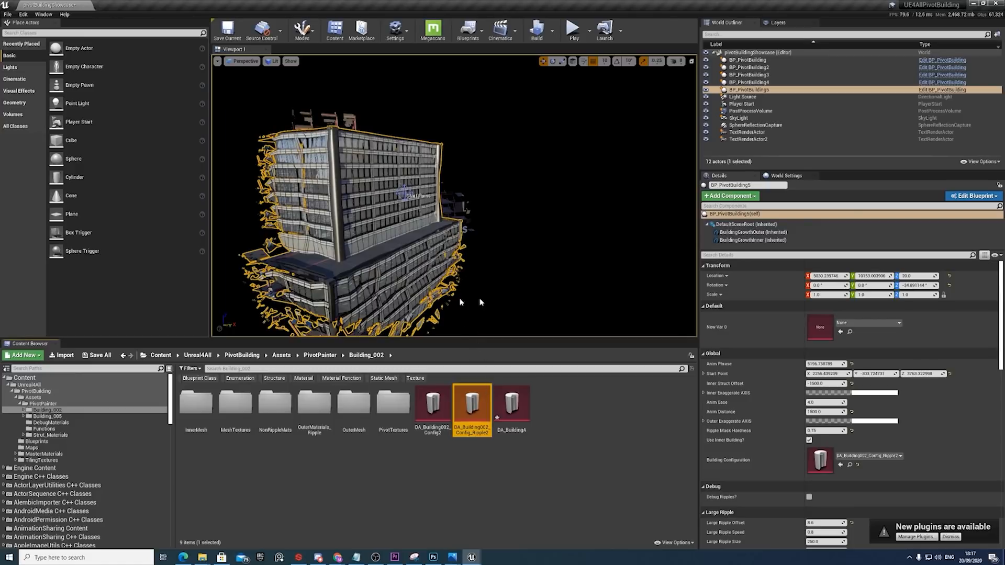
Bring the Ripple Buildings group into view beside the selected building in the level.
key(s)
right_drag(481, 302, 455, 305)
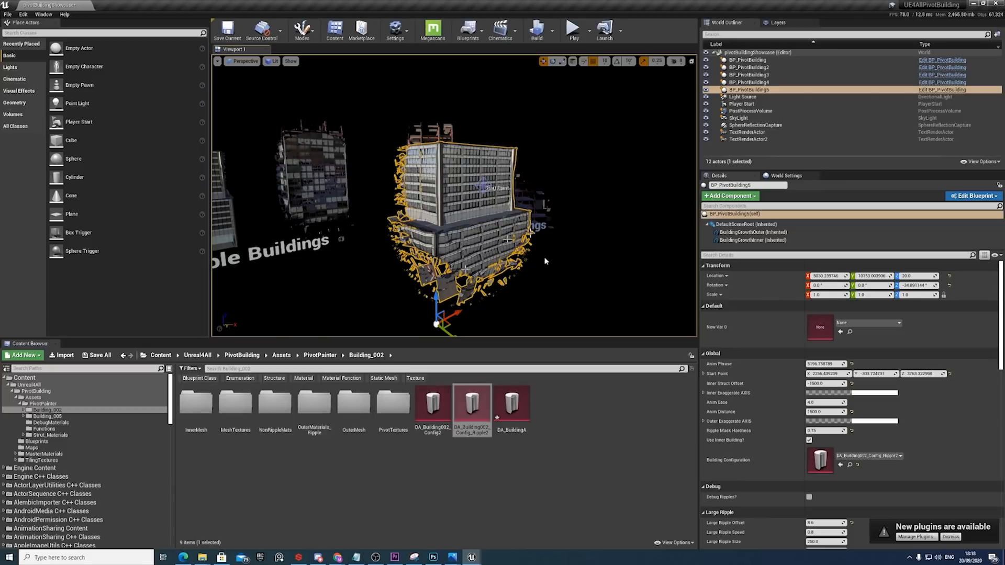
right_drag(545, 260, 499, 252)
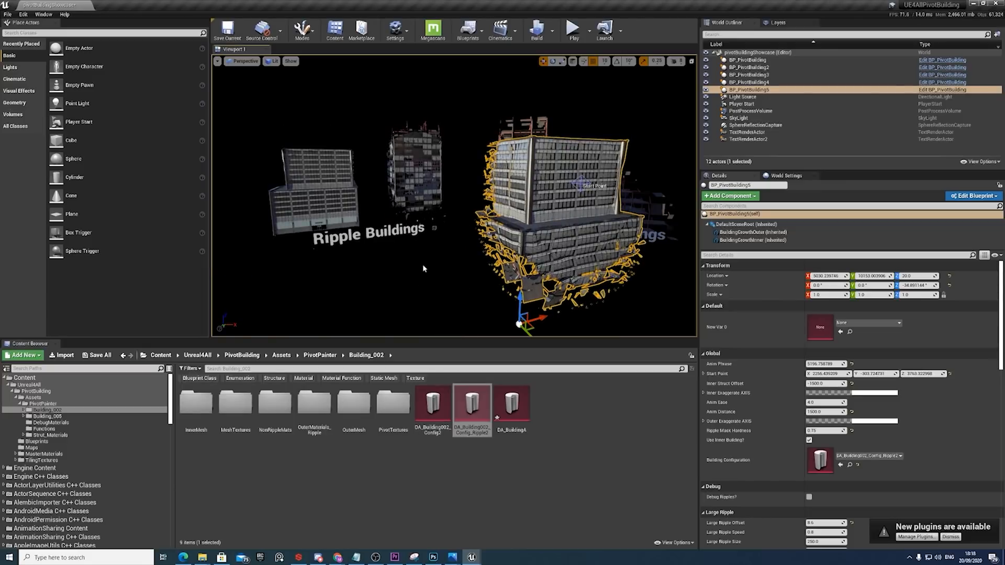